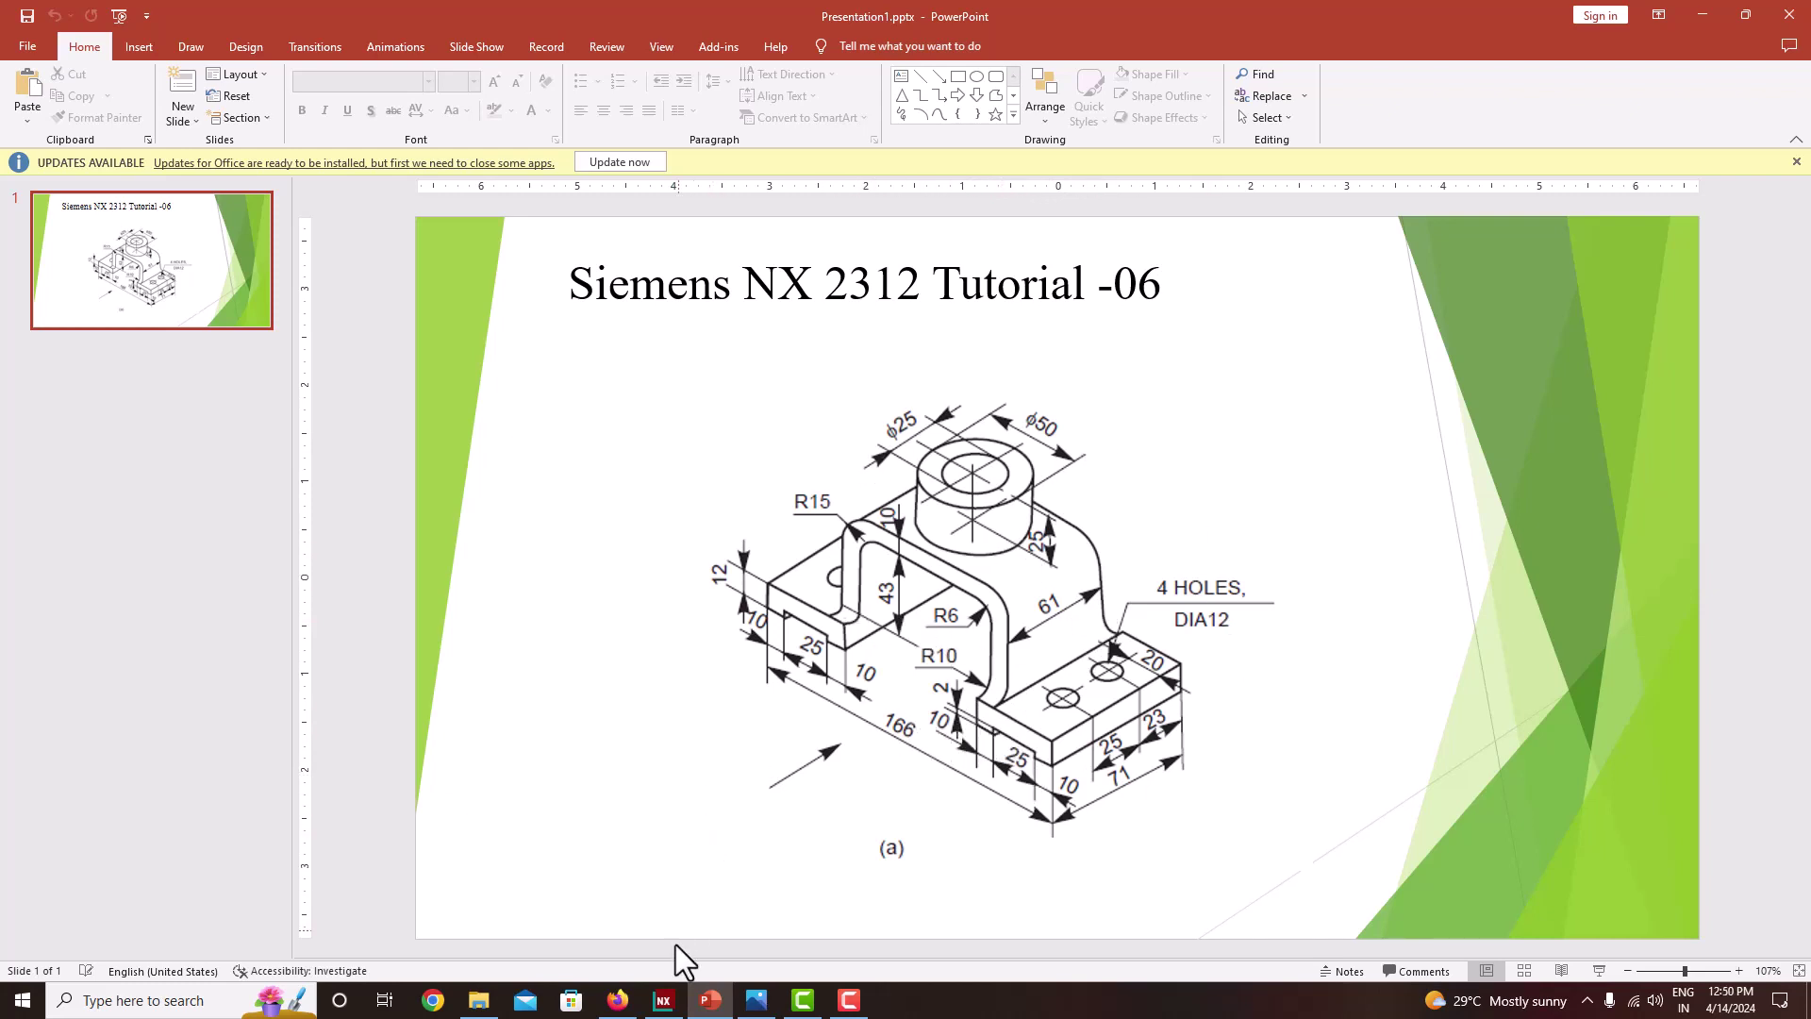
Switch to Siemens NX and create a new part from the Model template in millimetres, named model1.prt
key("alt+Tab")
middle_click_drag(824, 727, 819, 840)
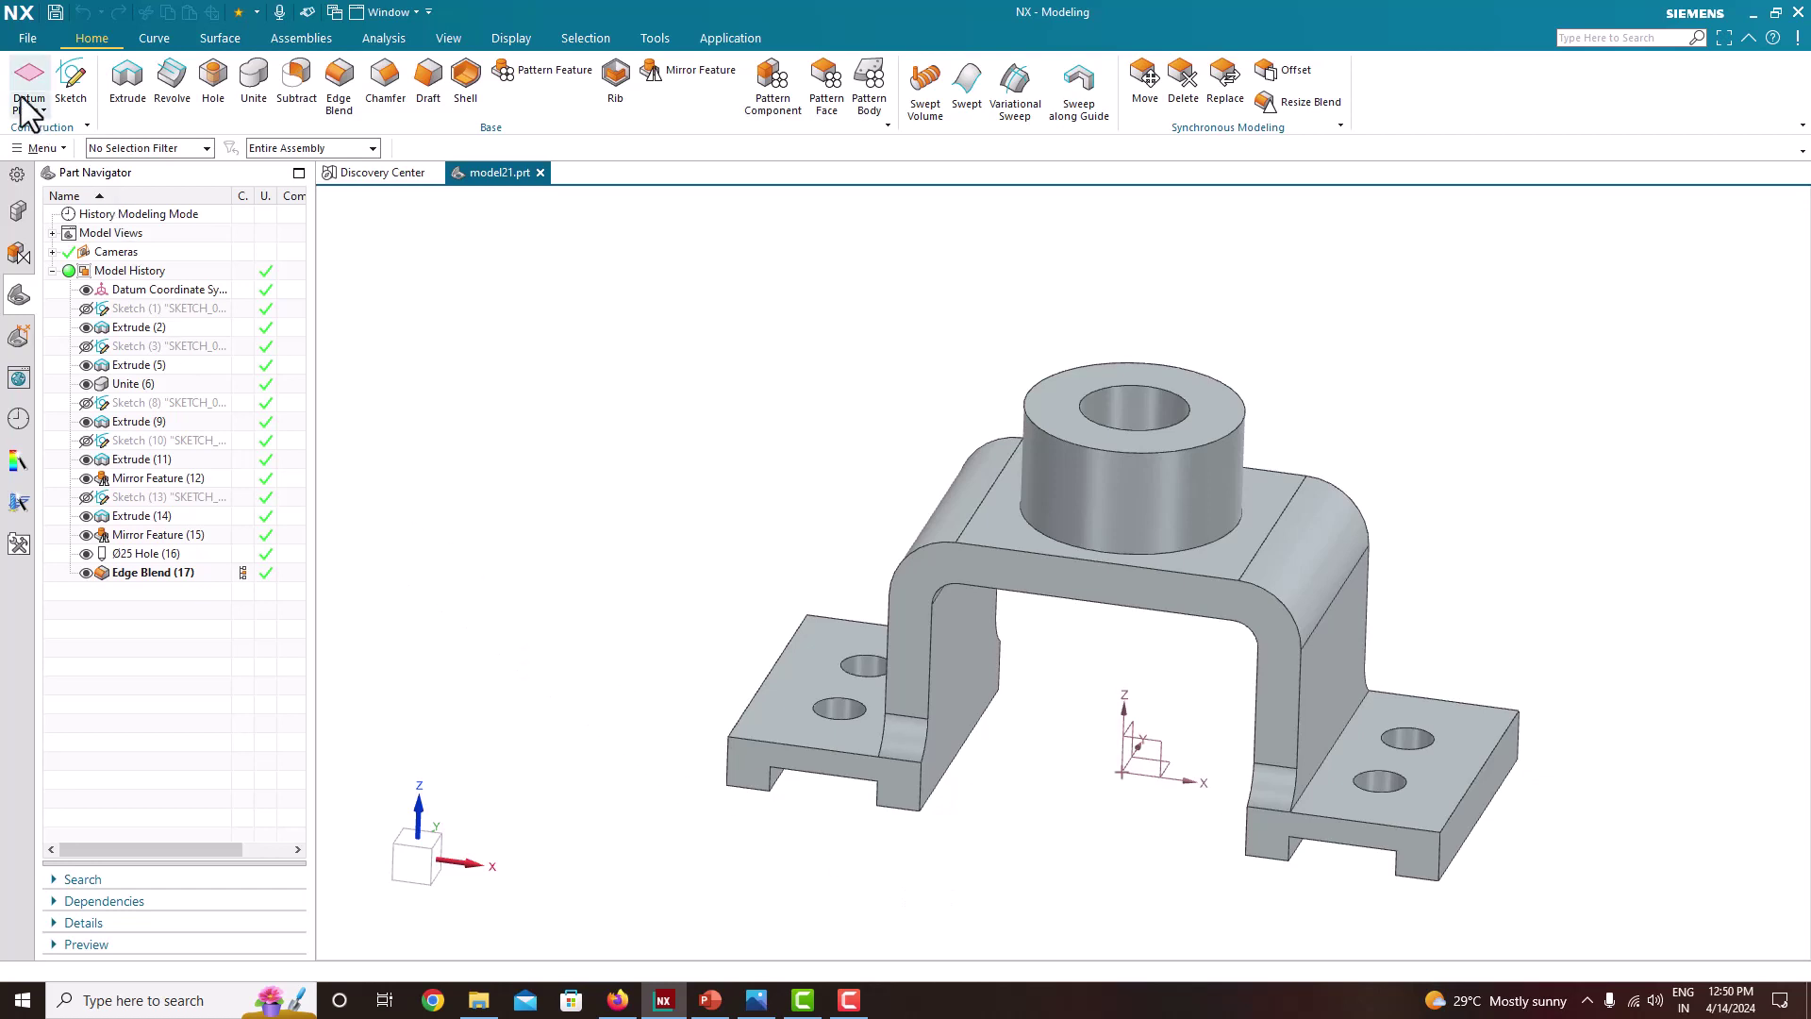
left_click(31, 42)
left_click(47, 70)
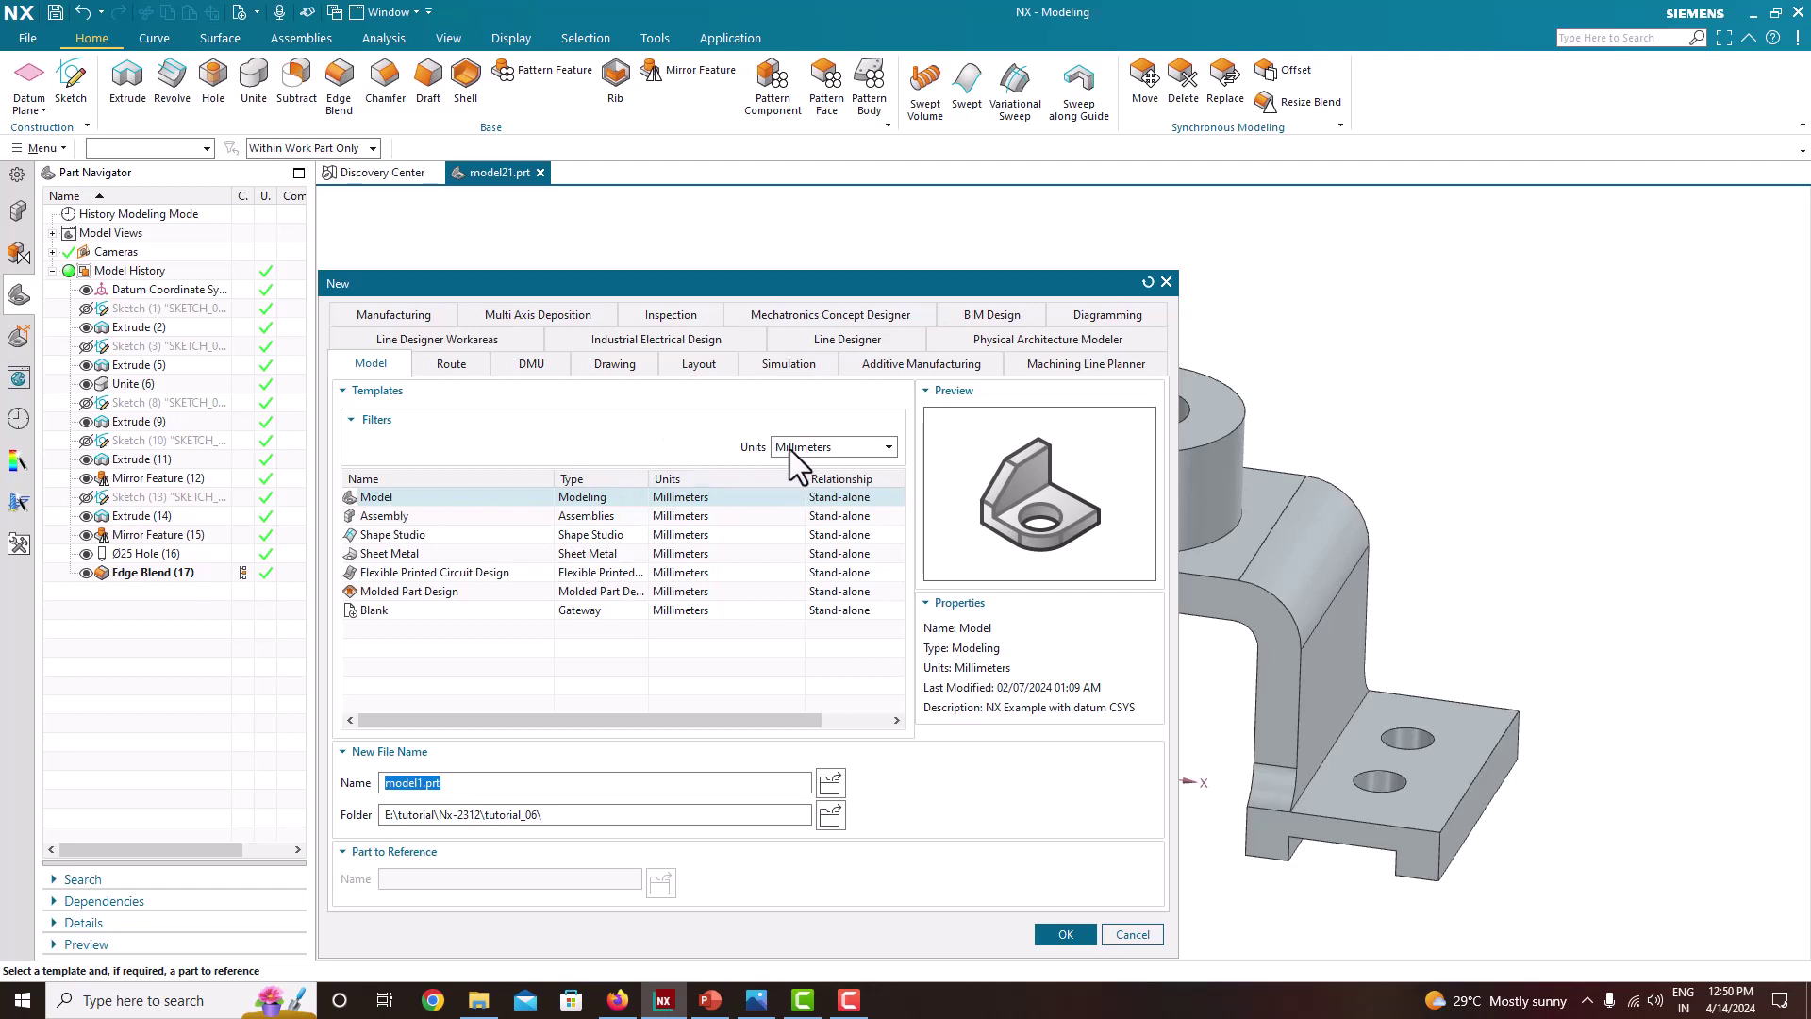
left_click(385, 501)
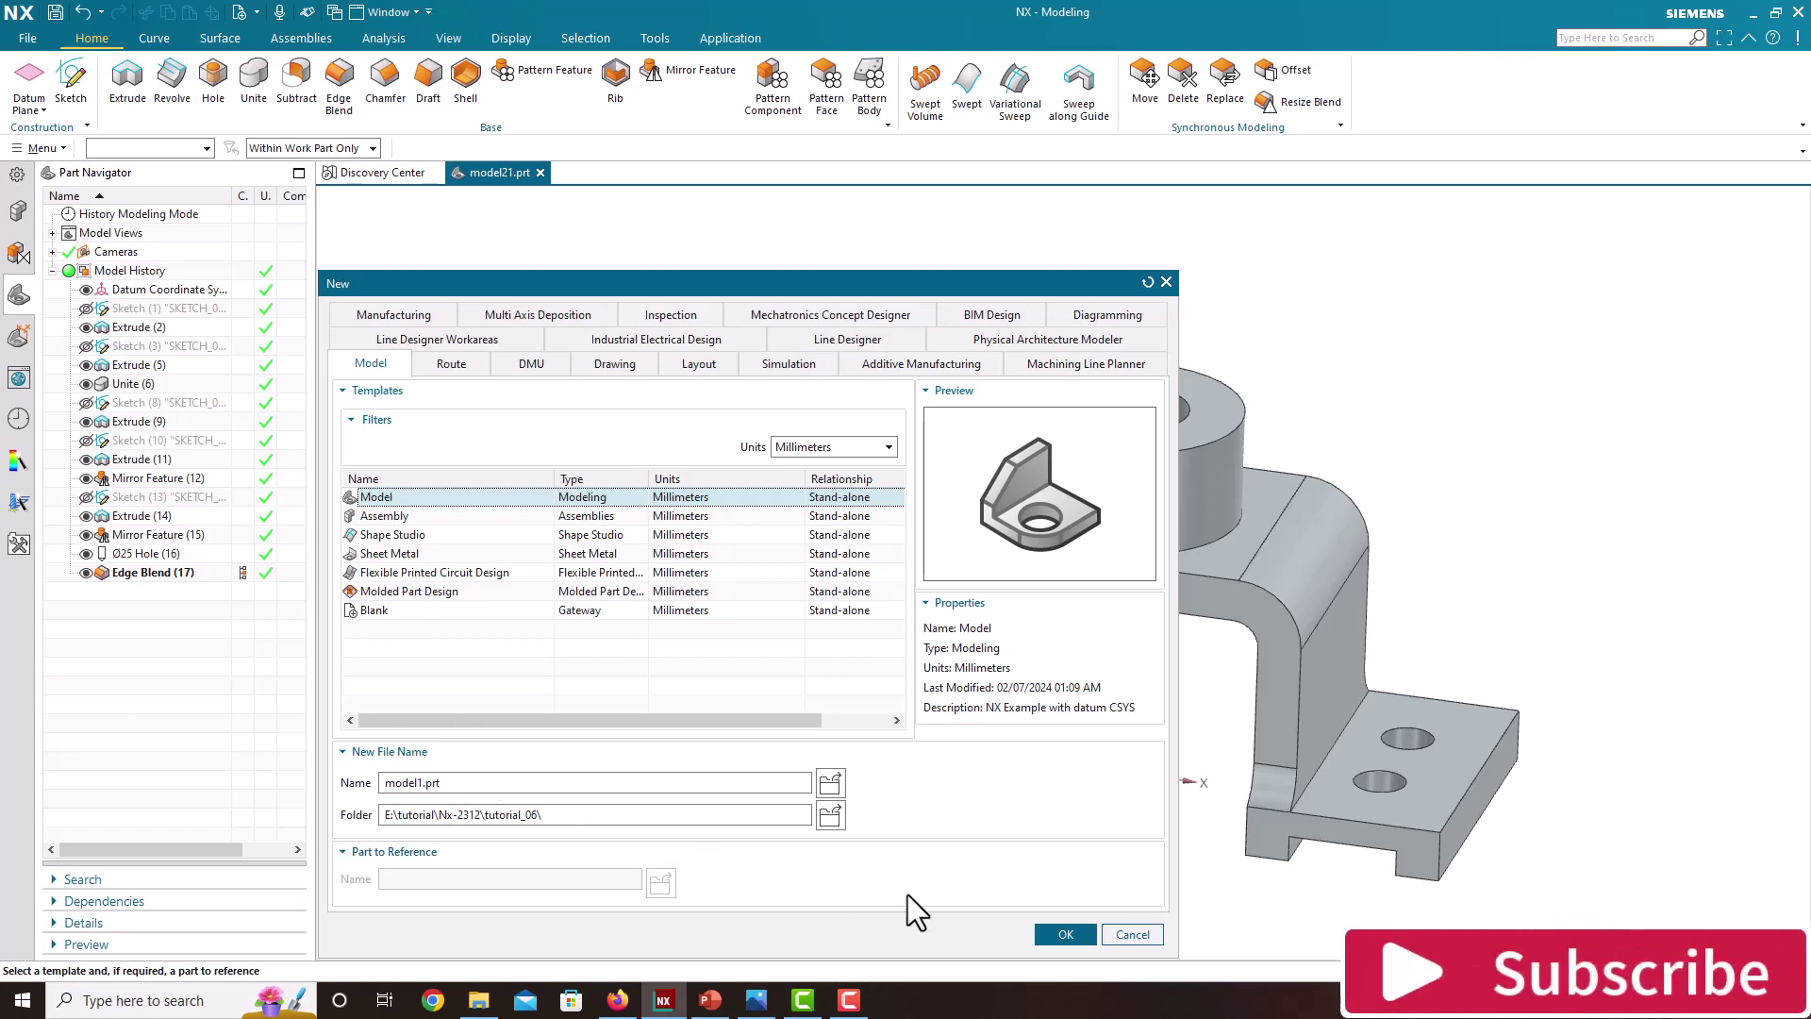
left_click(1062, 934)
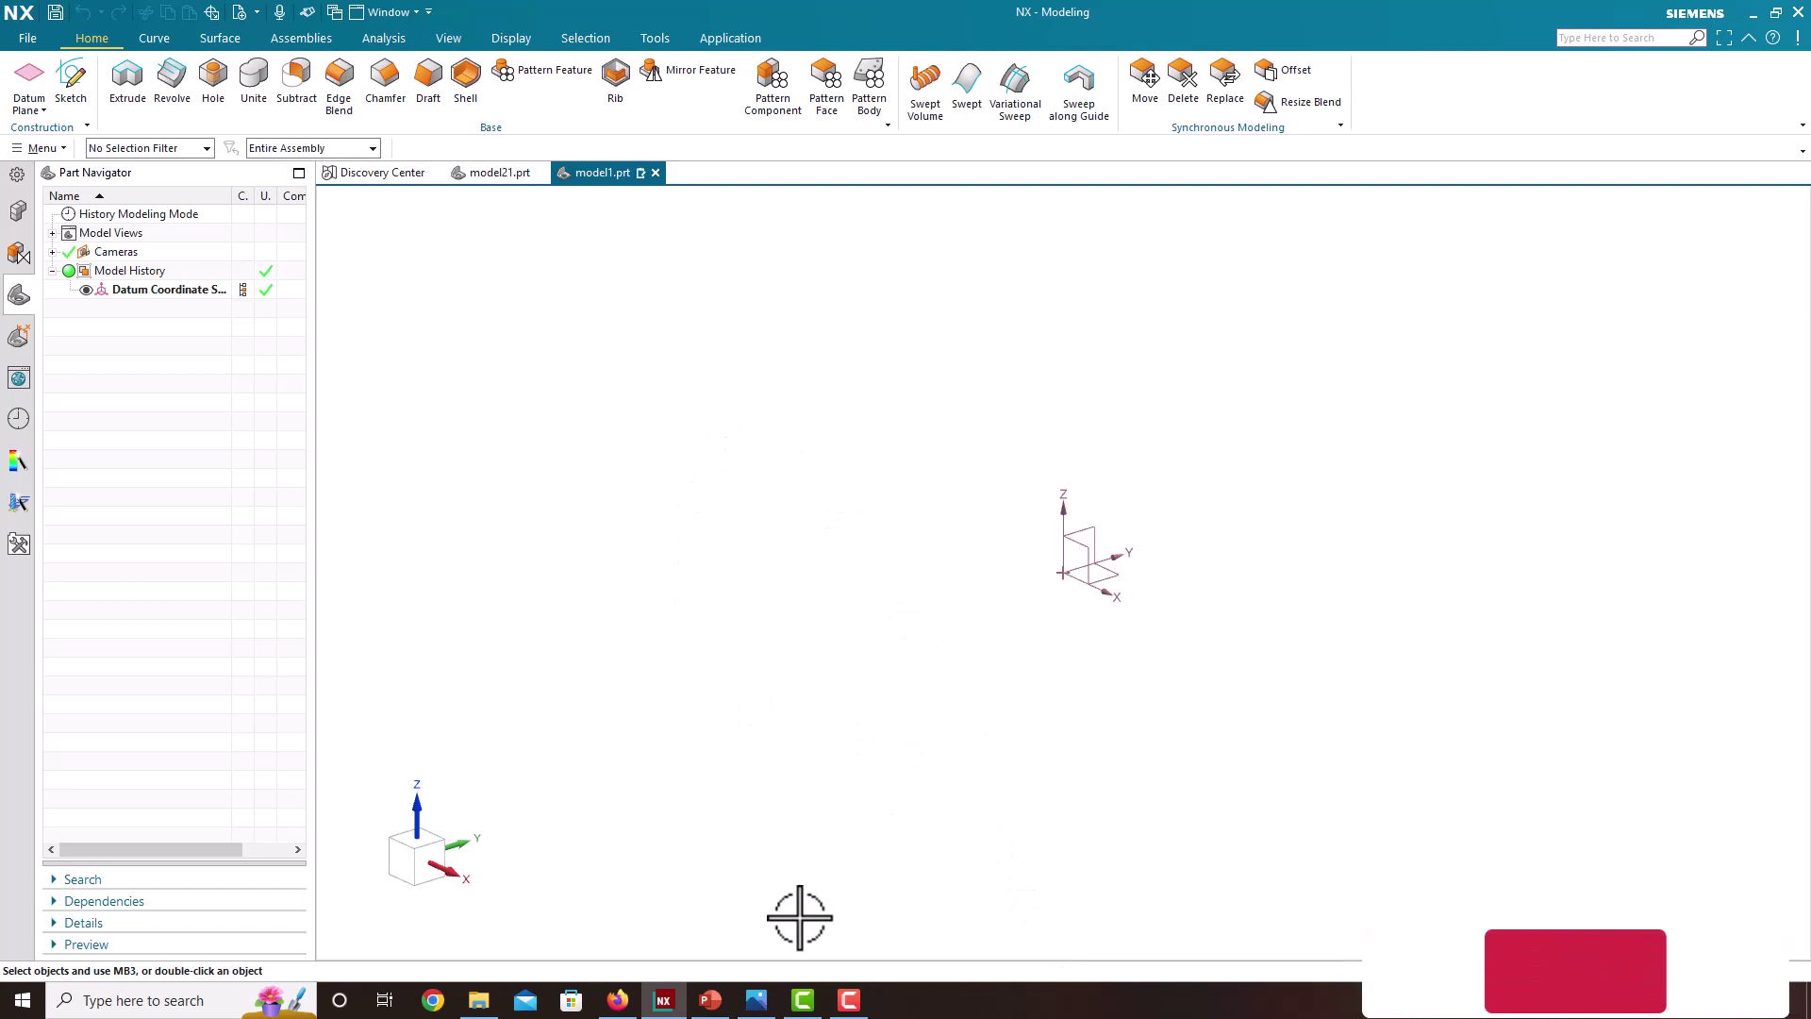
Arrange the reference drawing Untitled.png beside the modeling window, with the drawing narrow and the modeling window wider
key("super+Right")
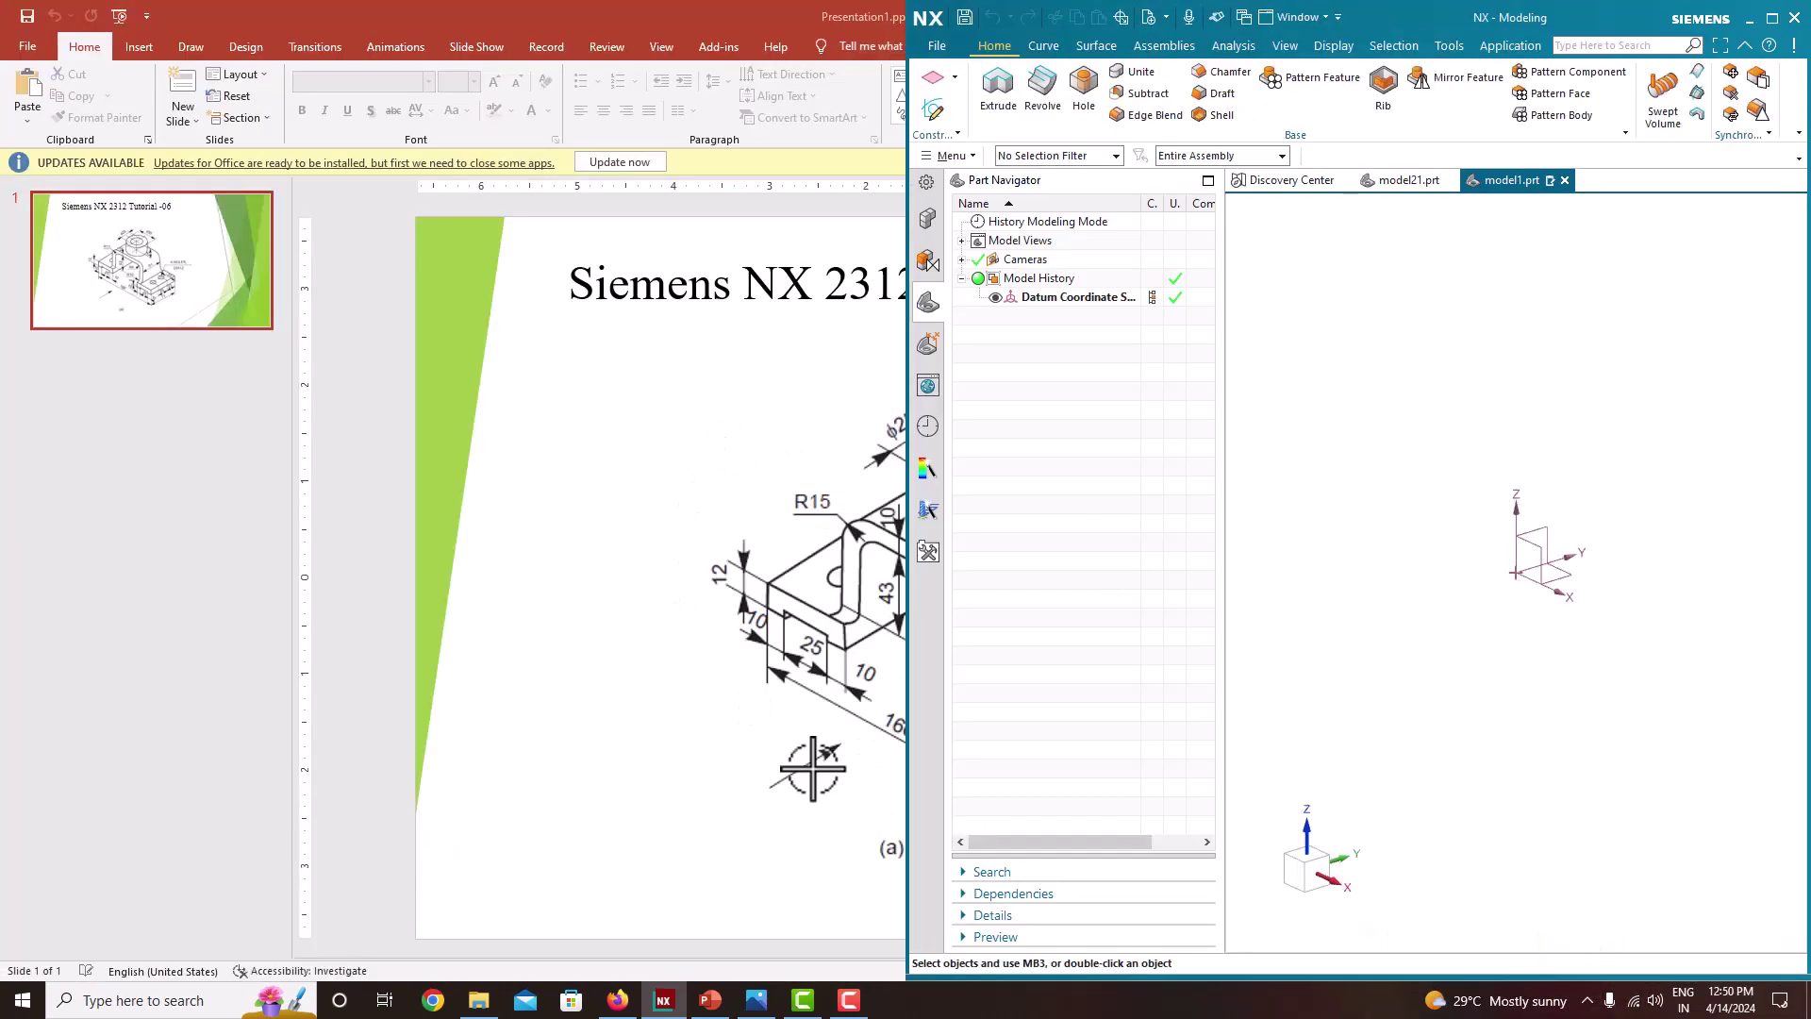
left_click(451, 550)
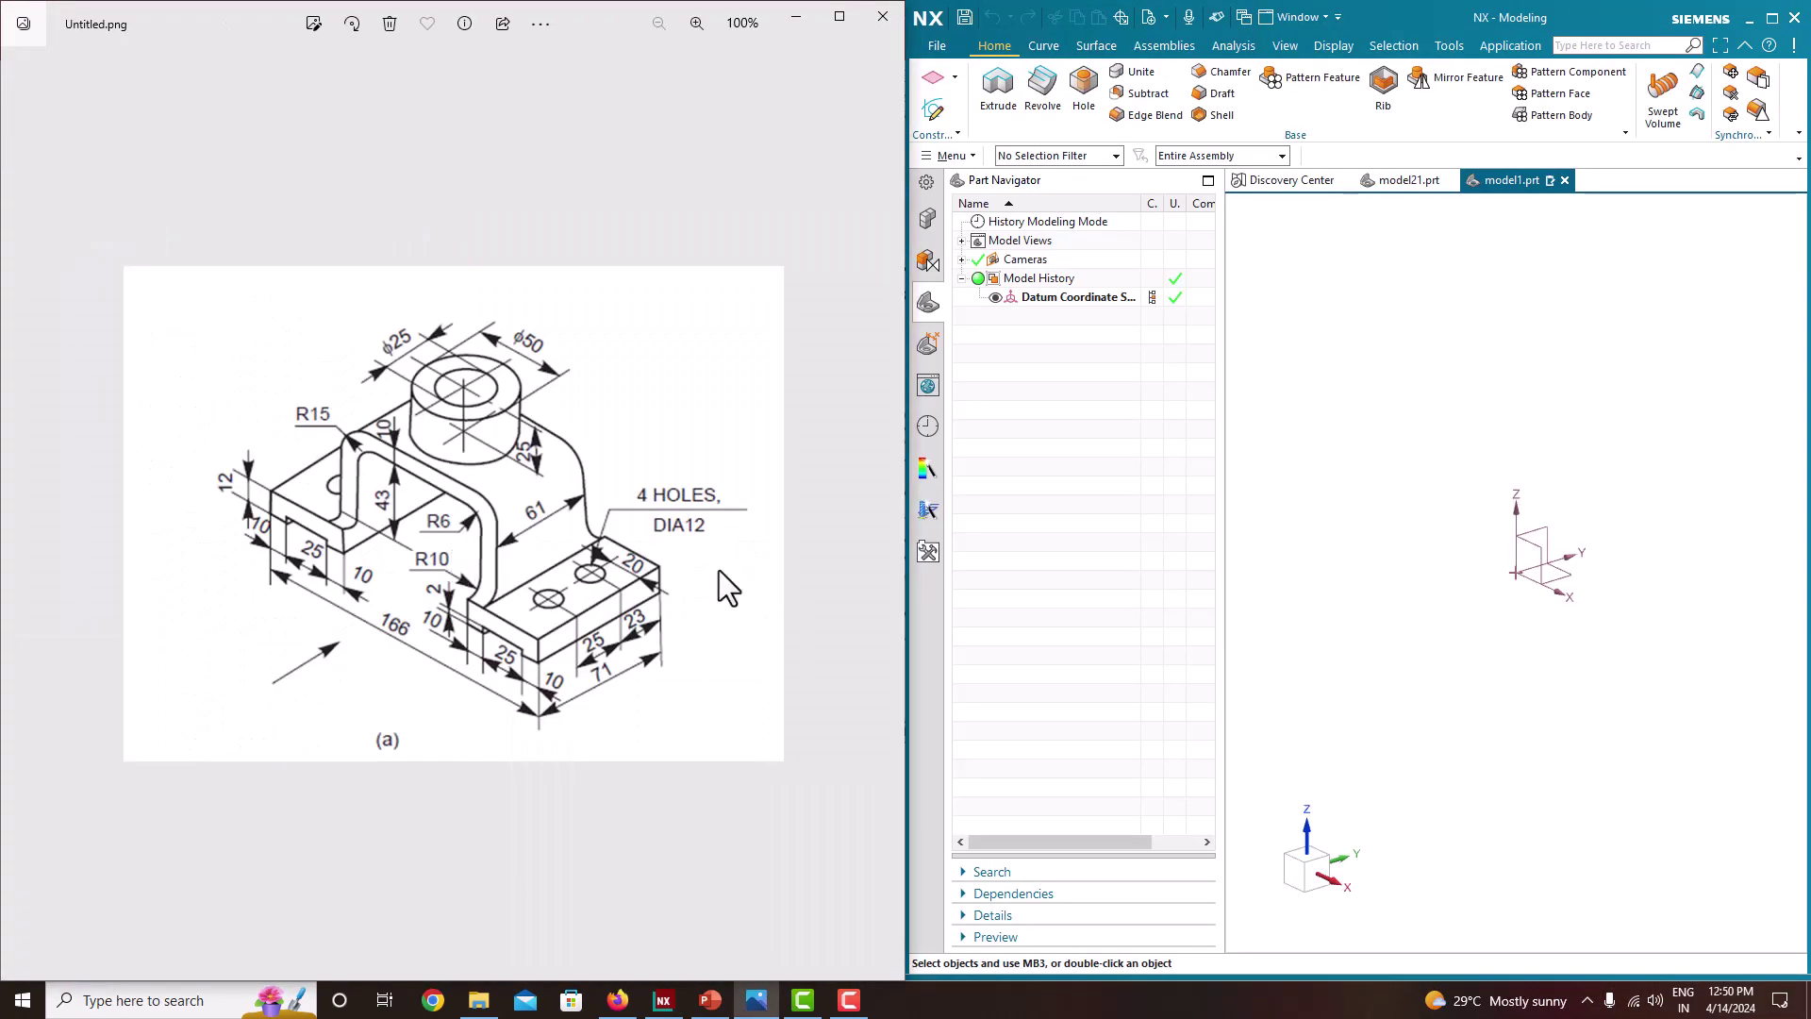
left_click_drag(909, 516, 472, 481)
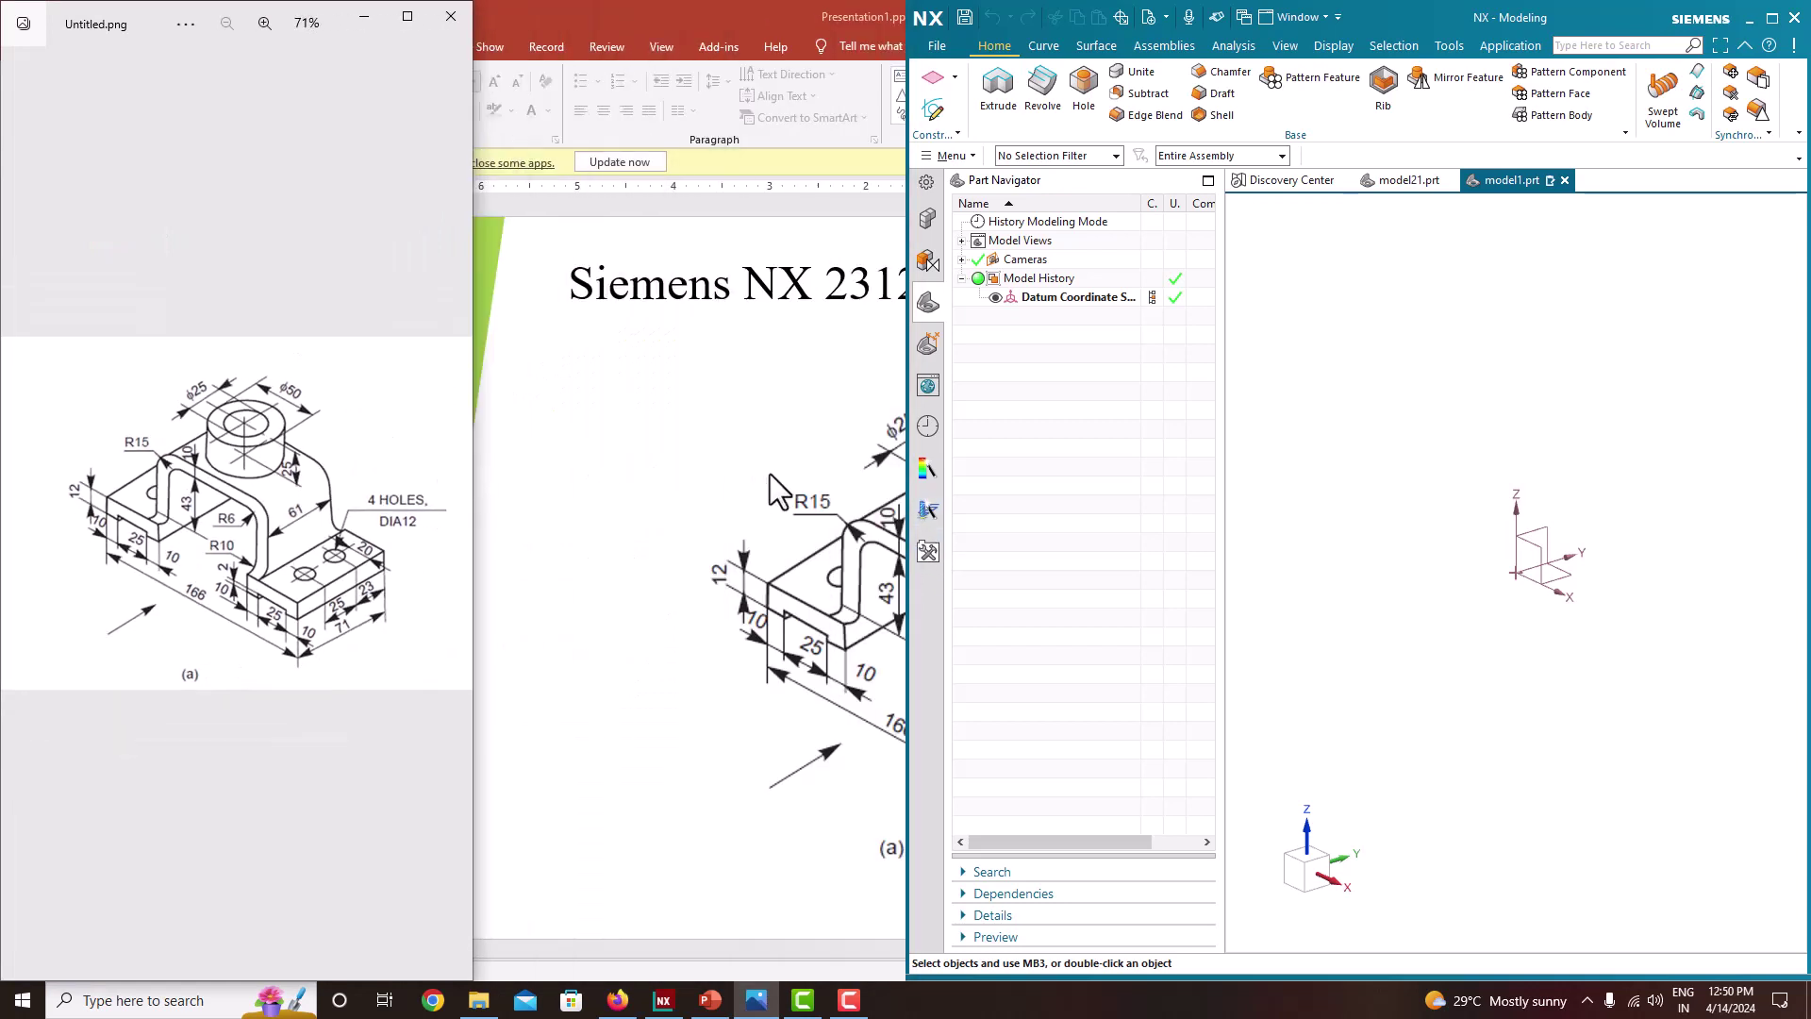
left_click_drag(906, 502, 472, 477)
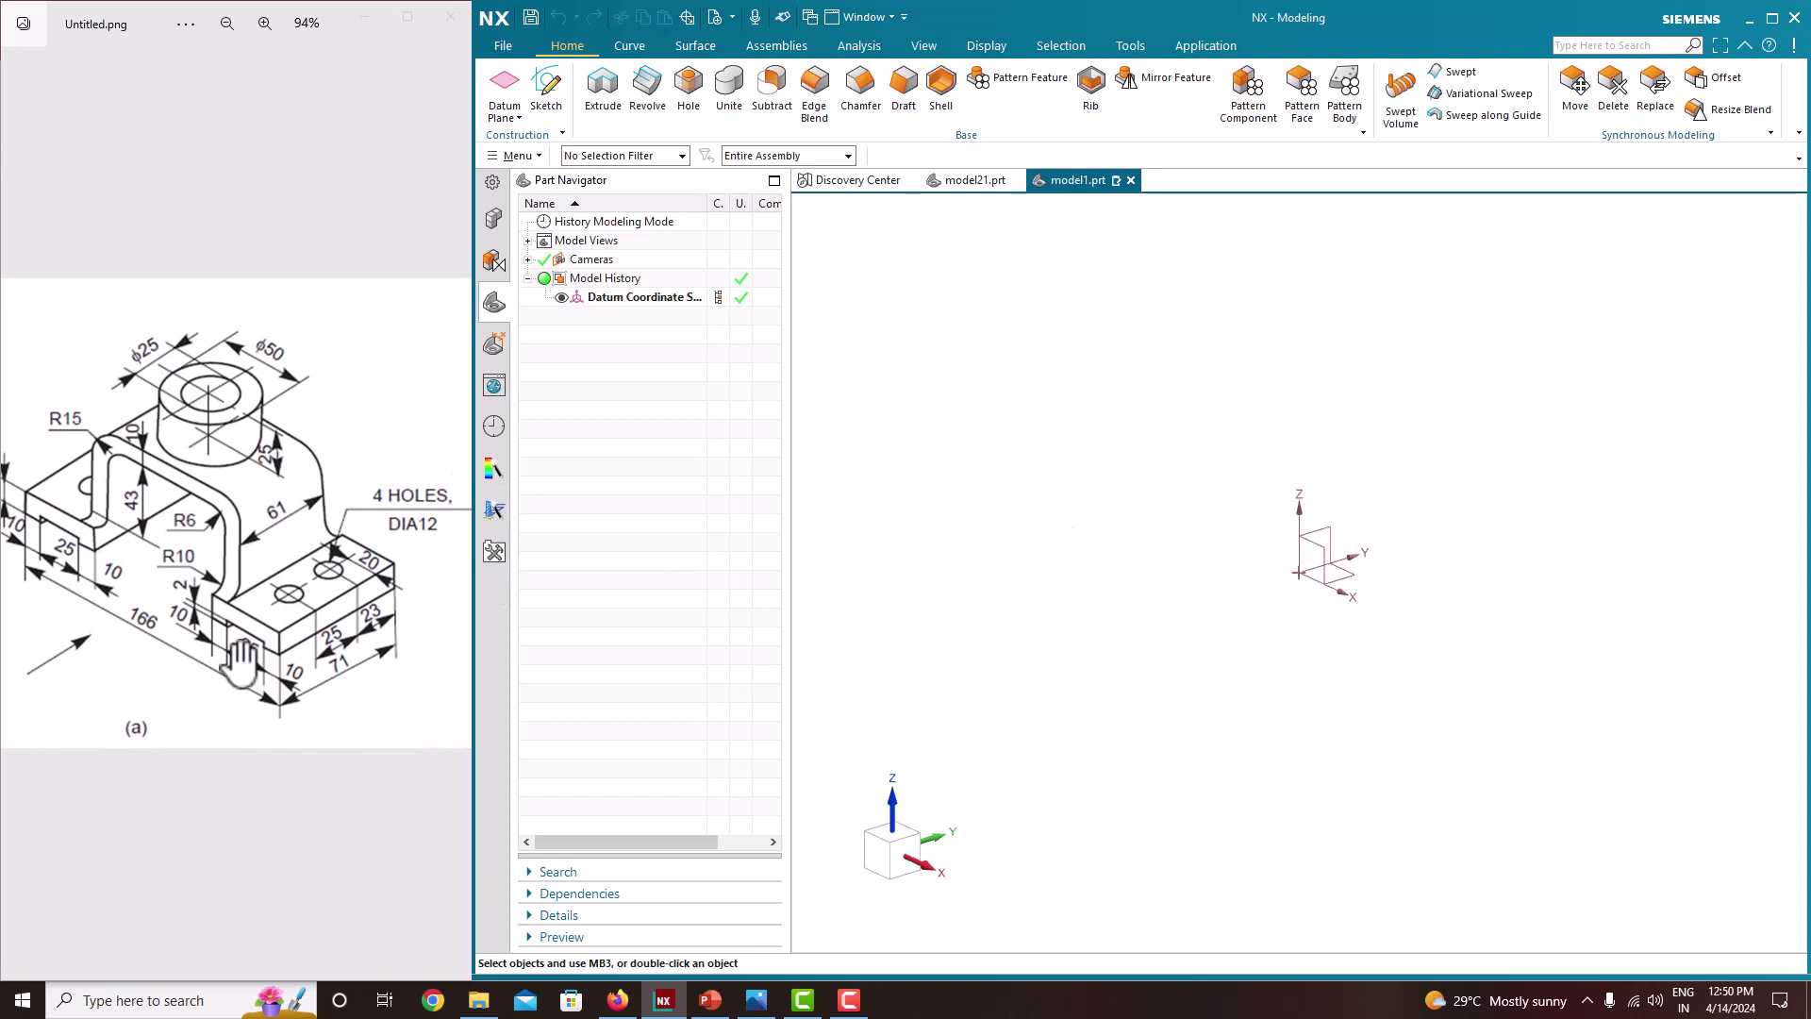
scroll(95, 566, "down", 2)
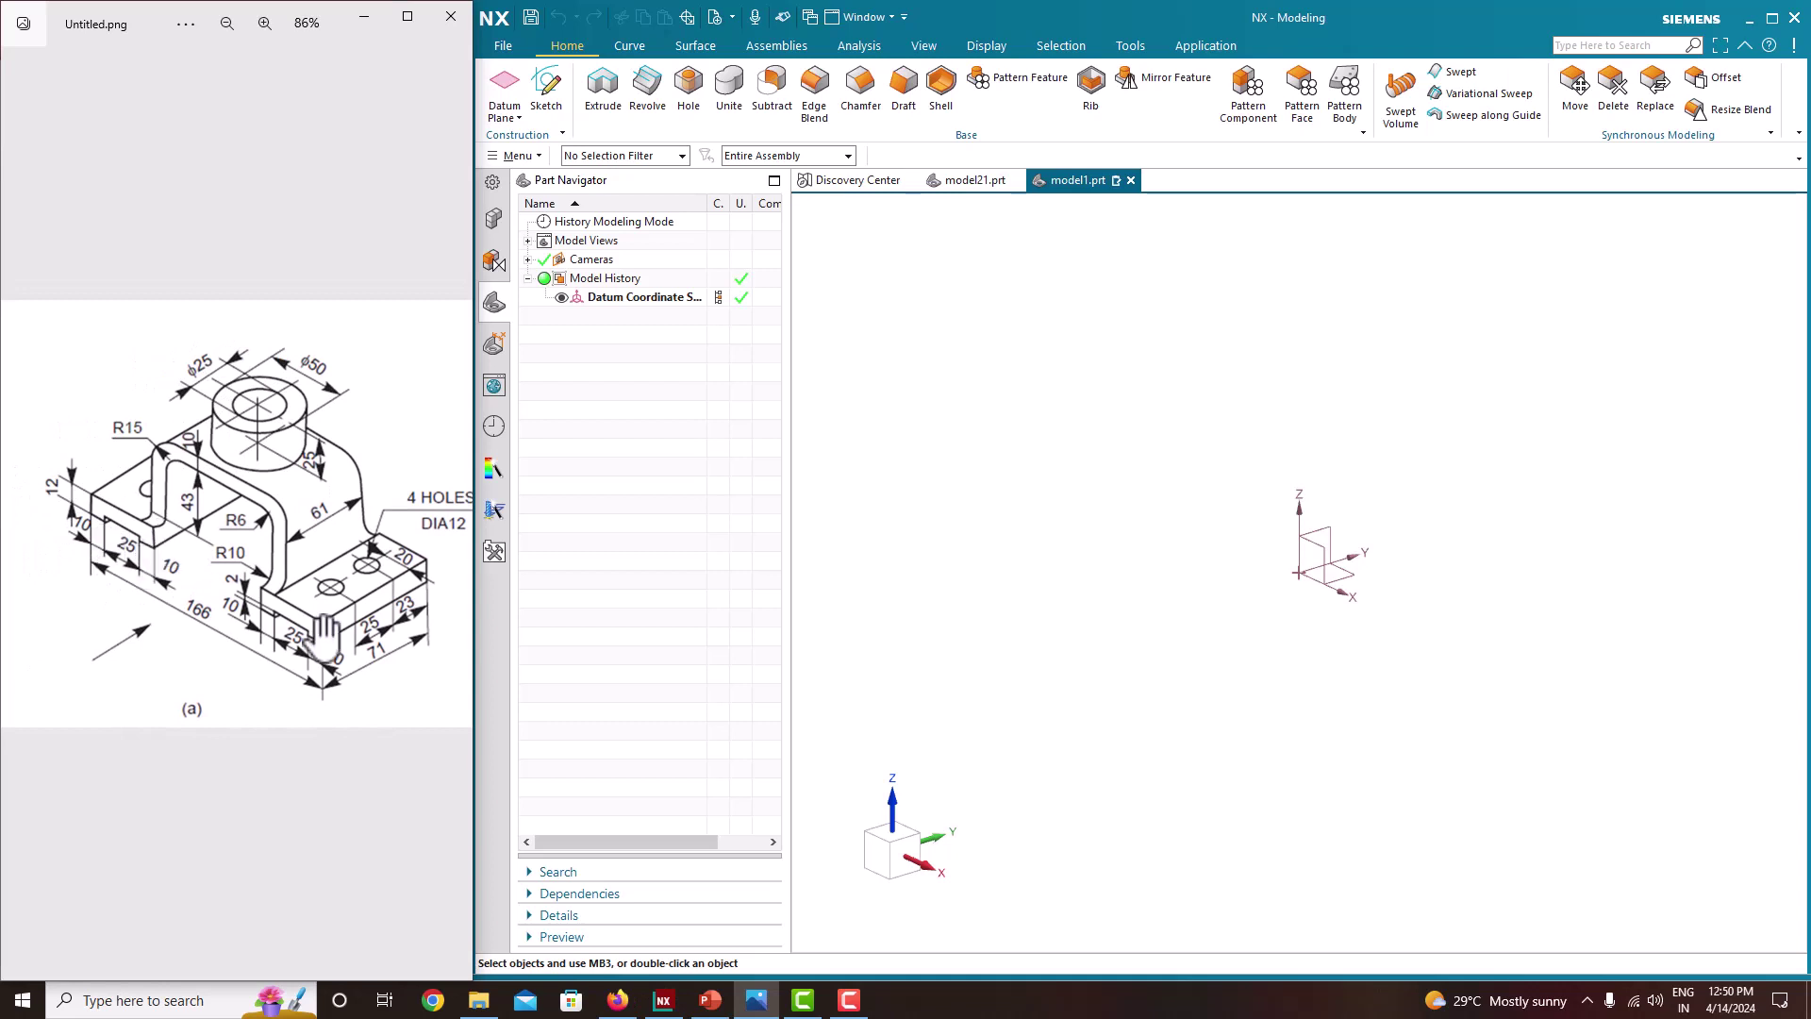
Create a new sketch on the Front plane
left_click(549, 87)
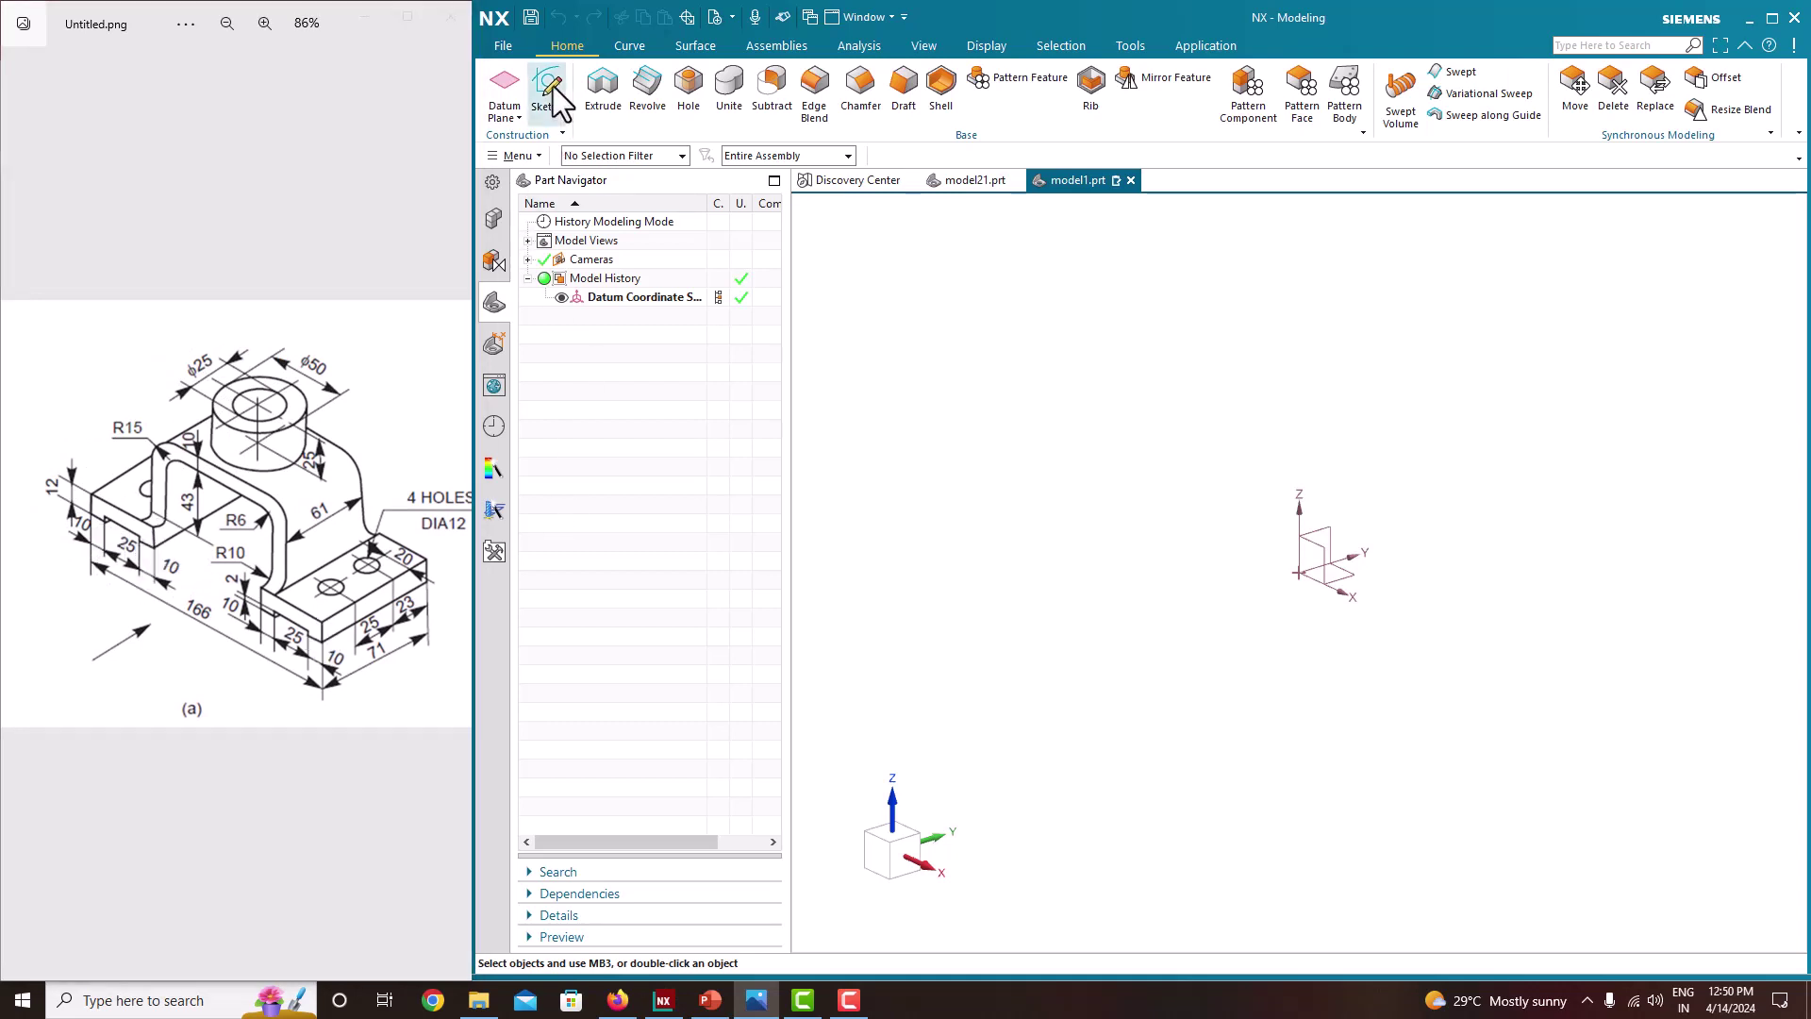
left_click(1386, 477)
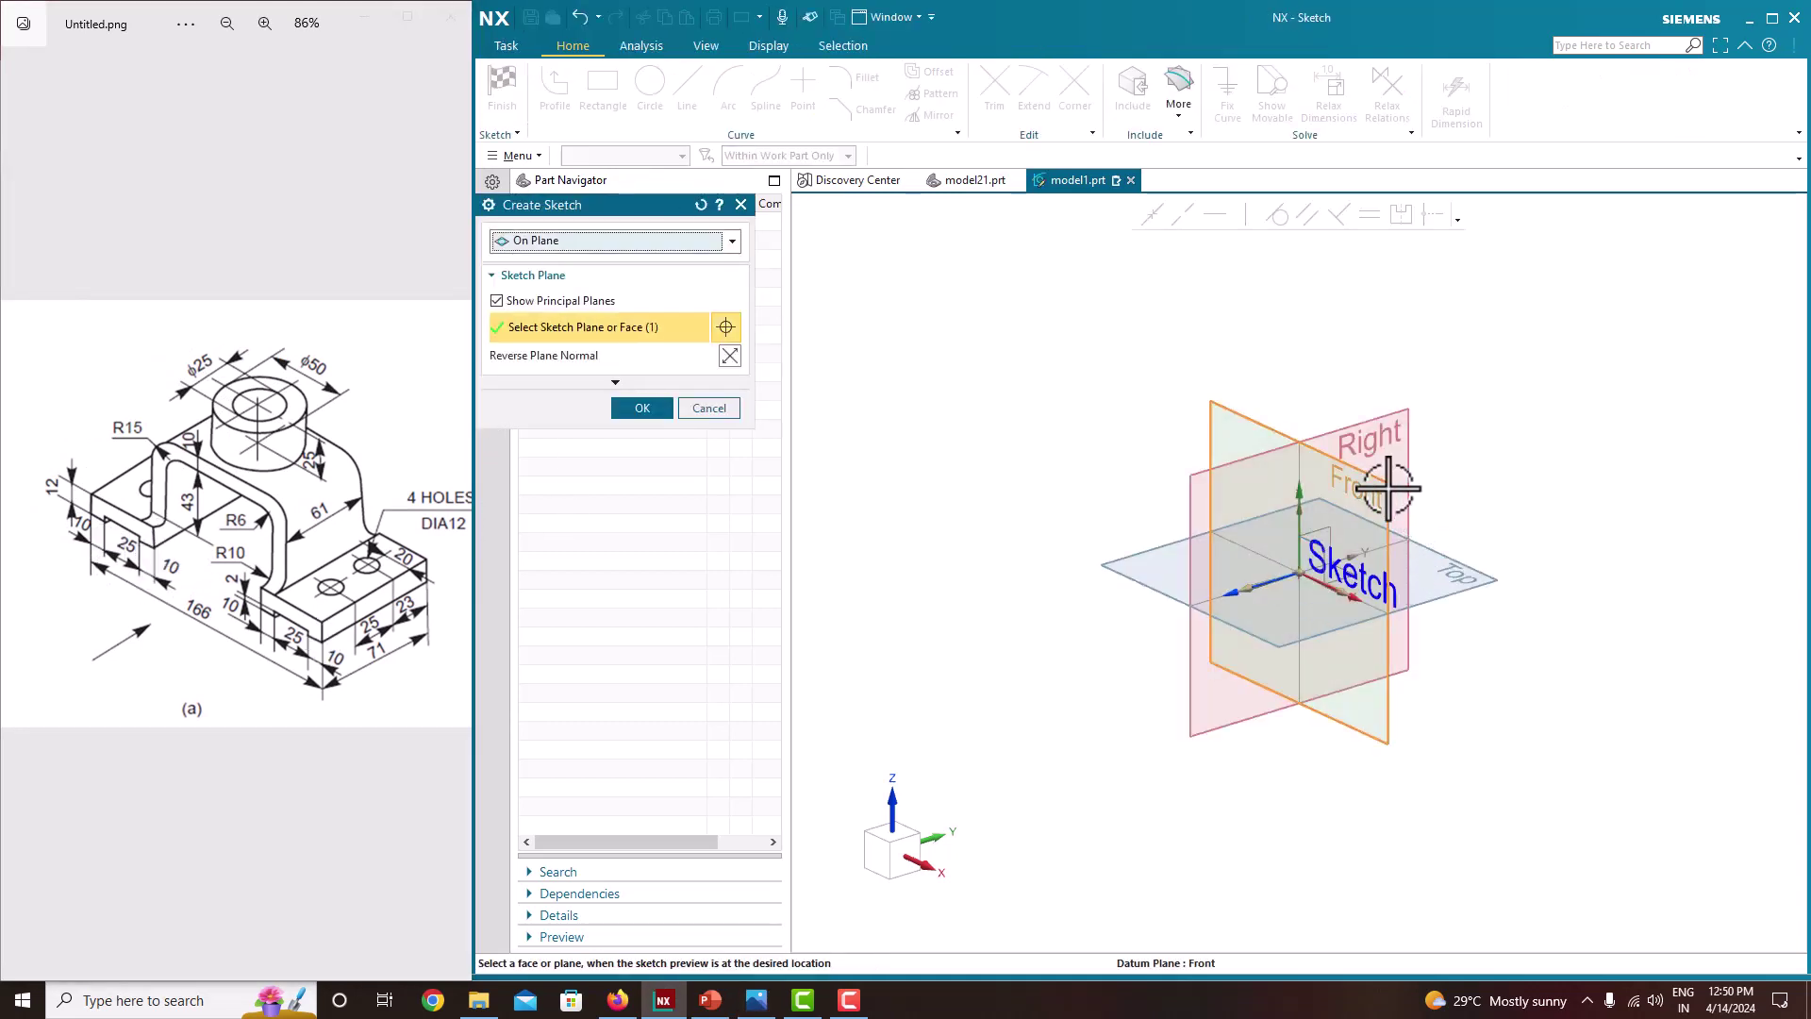
left_click(659, 415)
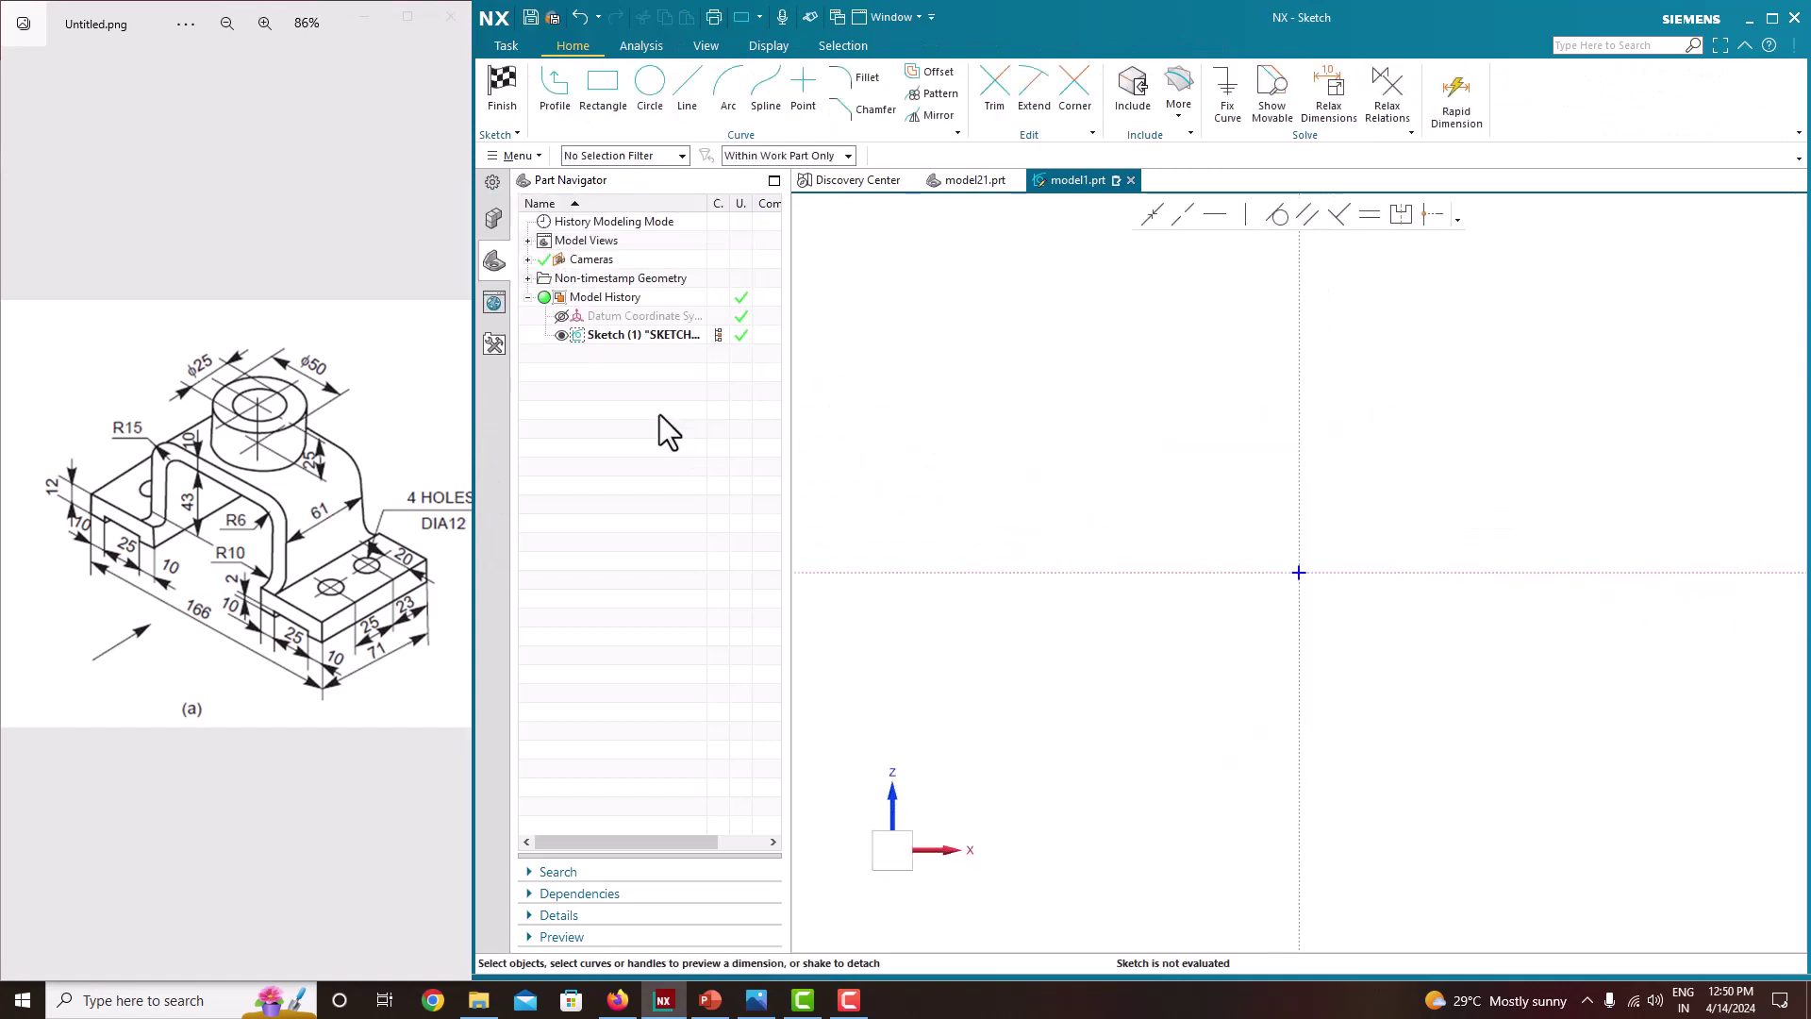
Sketch a flat two-point rectangle resting on the horizontal axis to the left of the origin
left_click(615, 98)
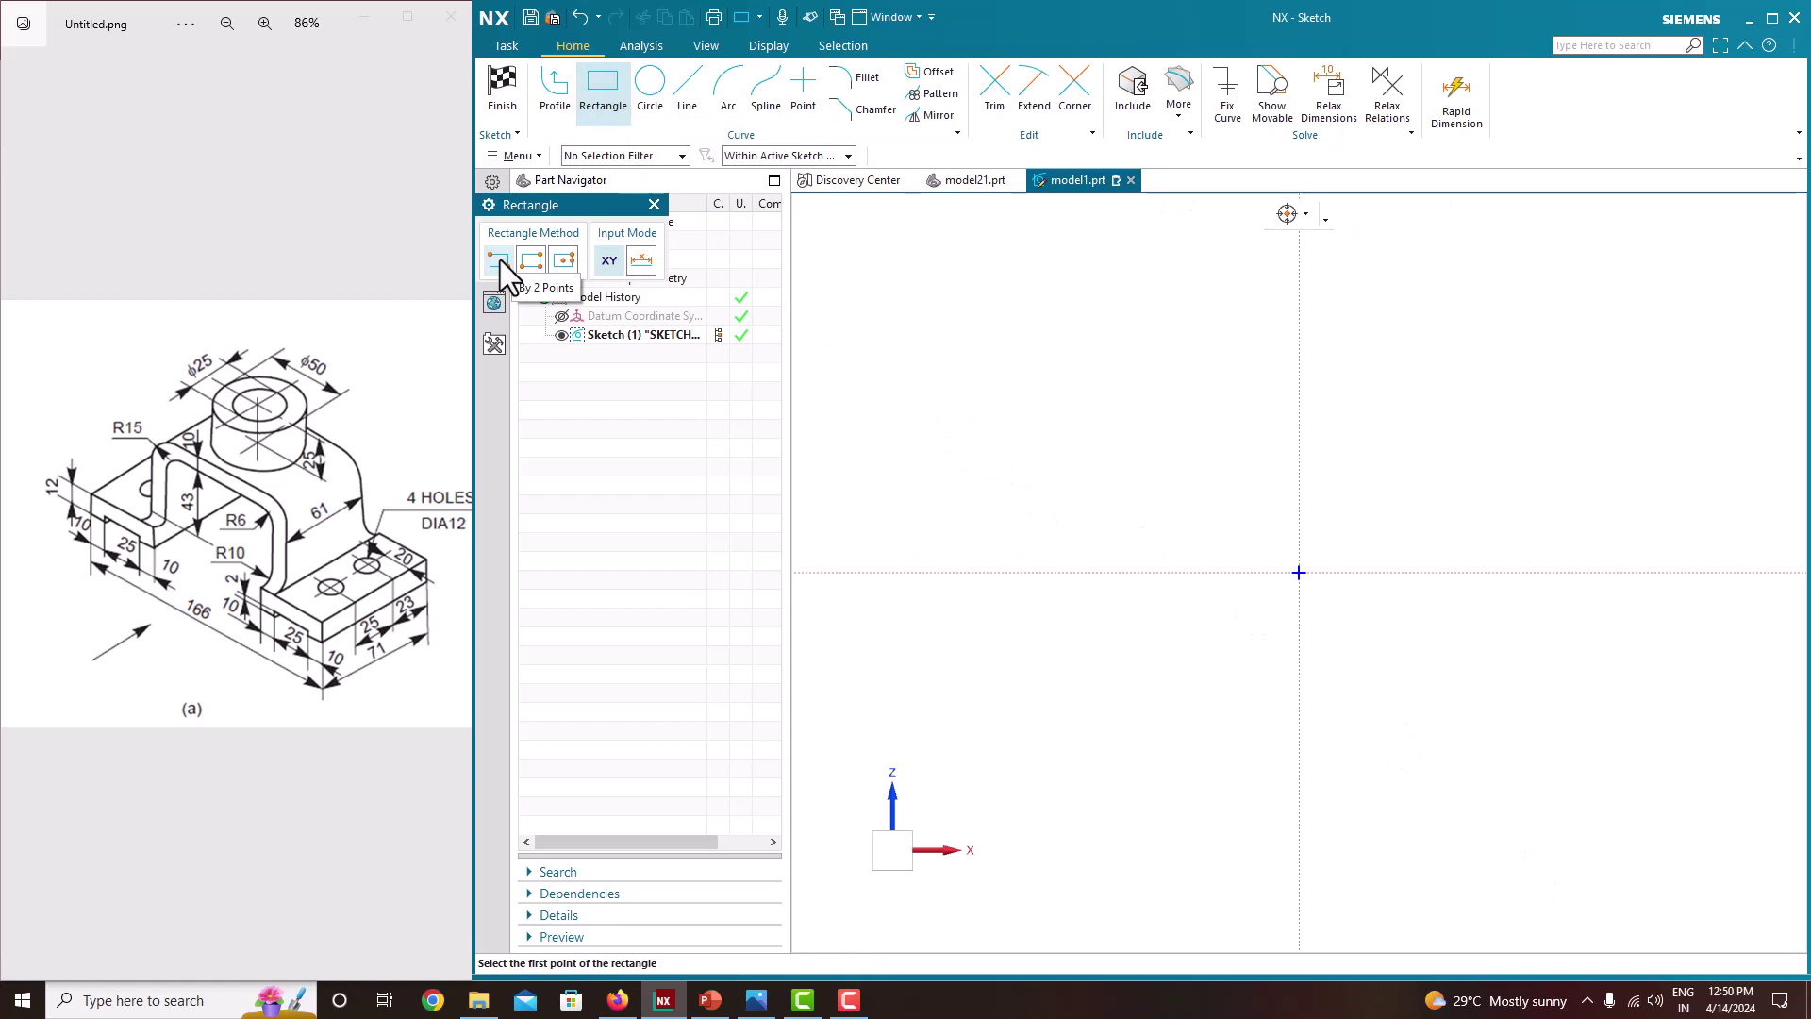
left_click(951, 572)
left_click(1123, 543)
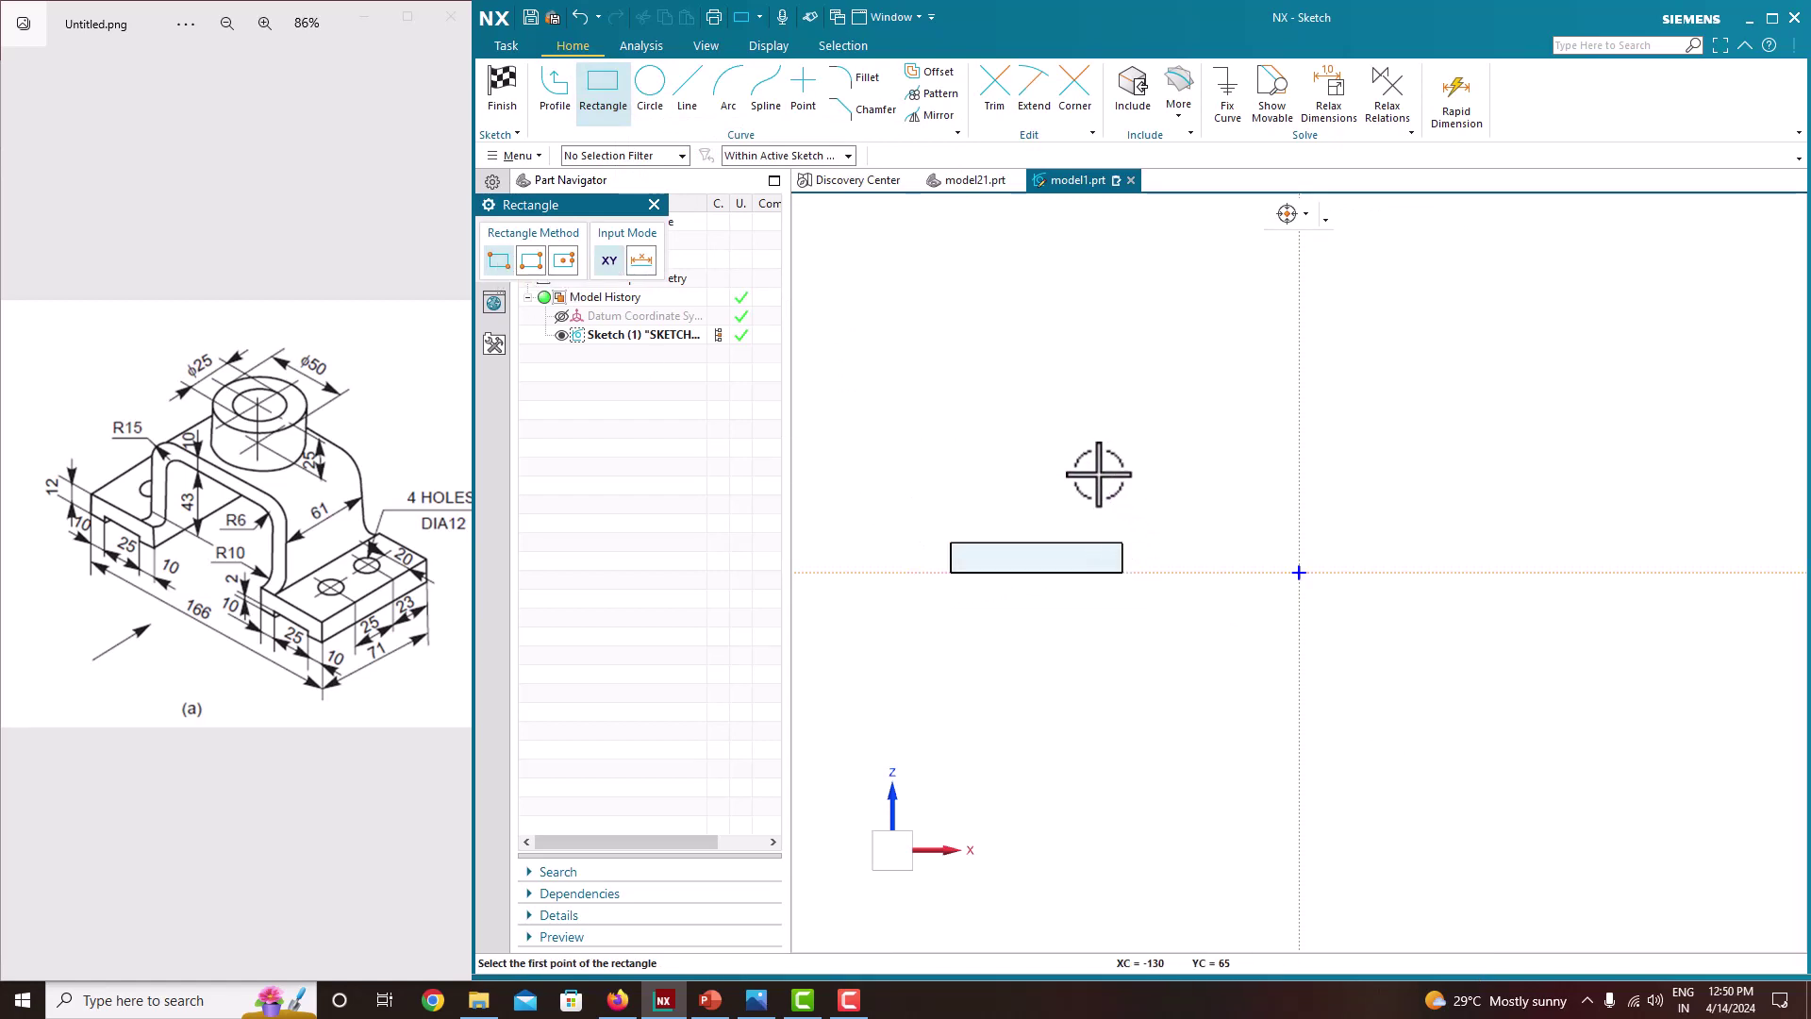
key("Escape")
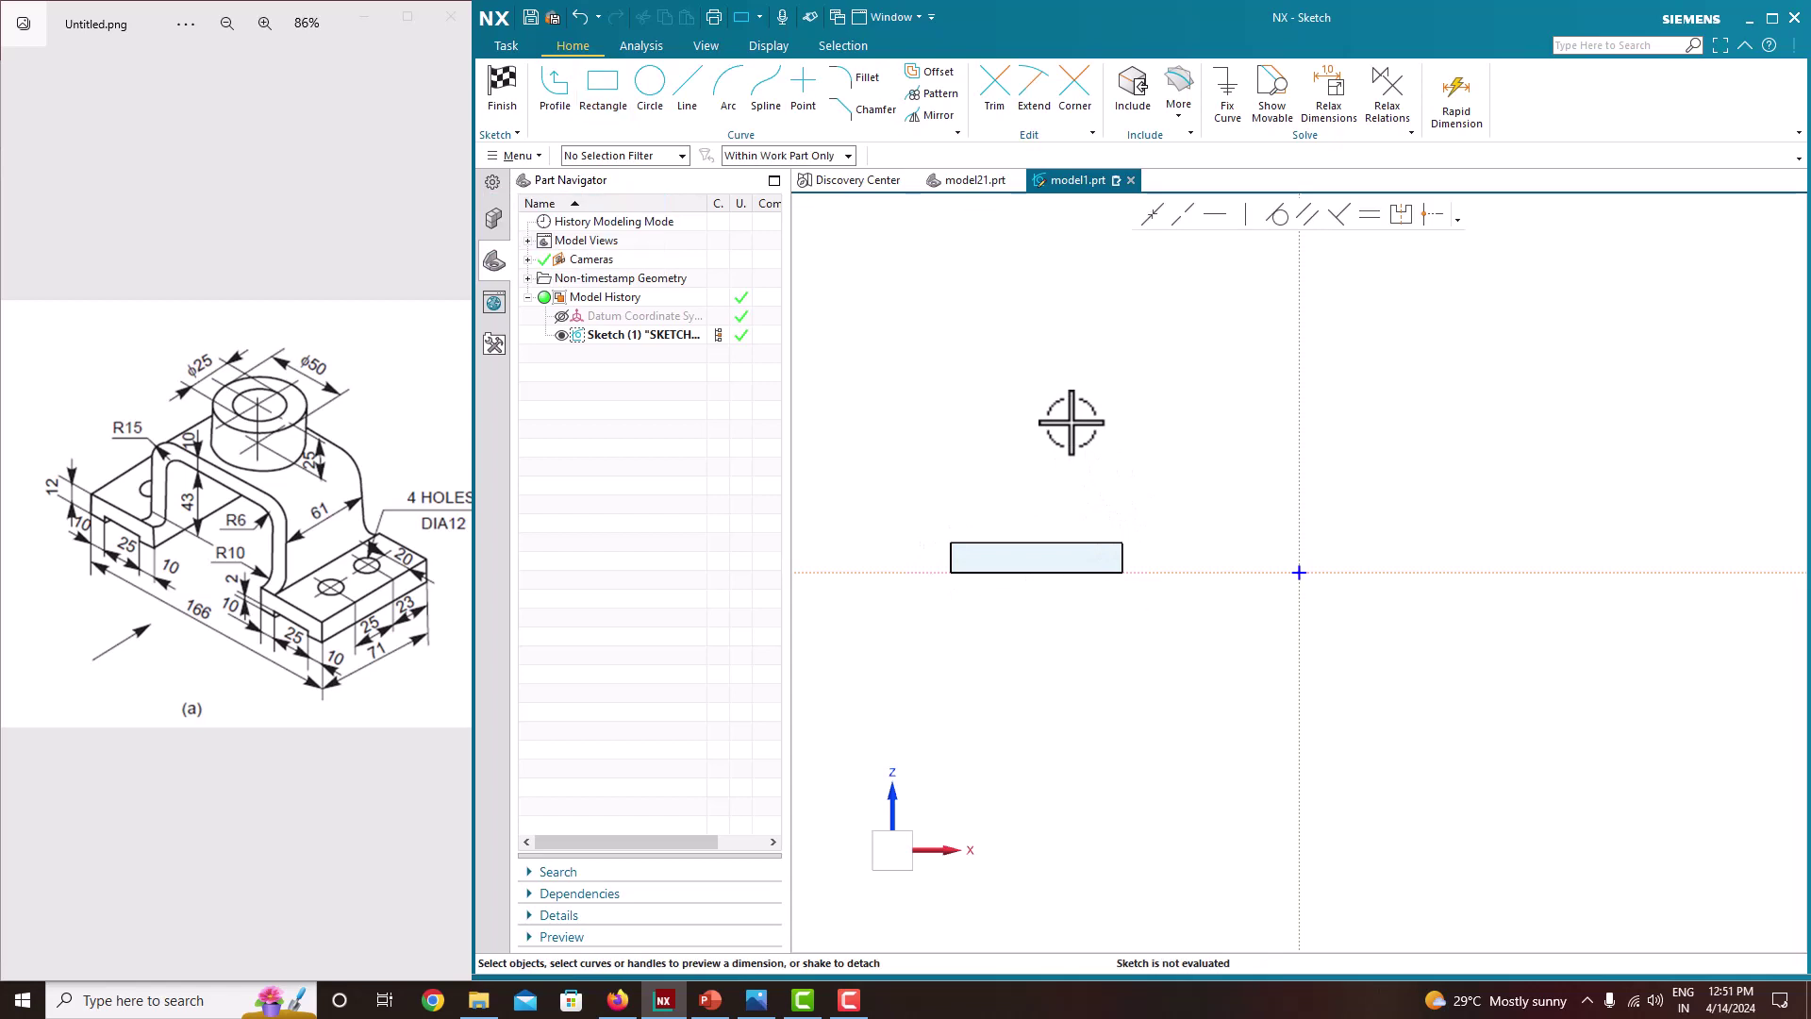
Set the rectangle's width to 10+25+10 (45 mm), without scaling the sketch or keeping the formula as an expression
scroll(1009, 616, "up", 1)
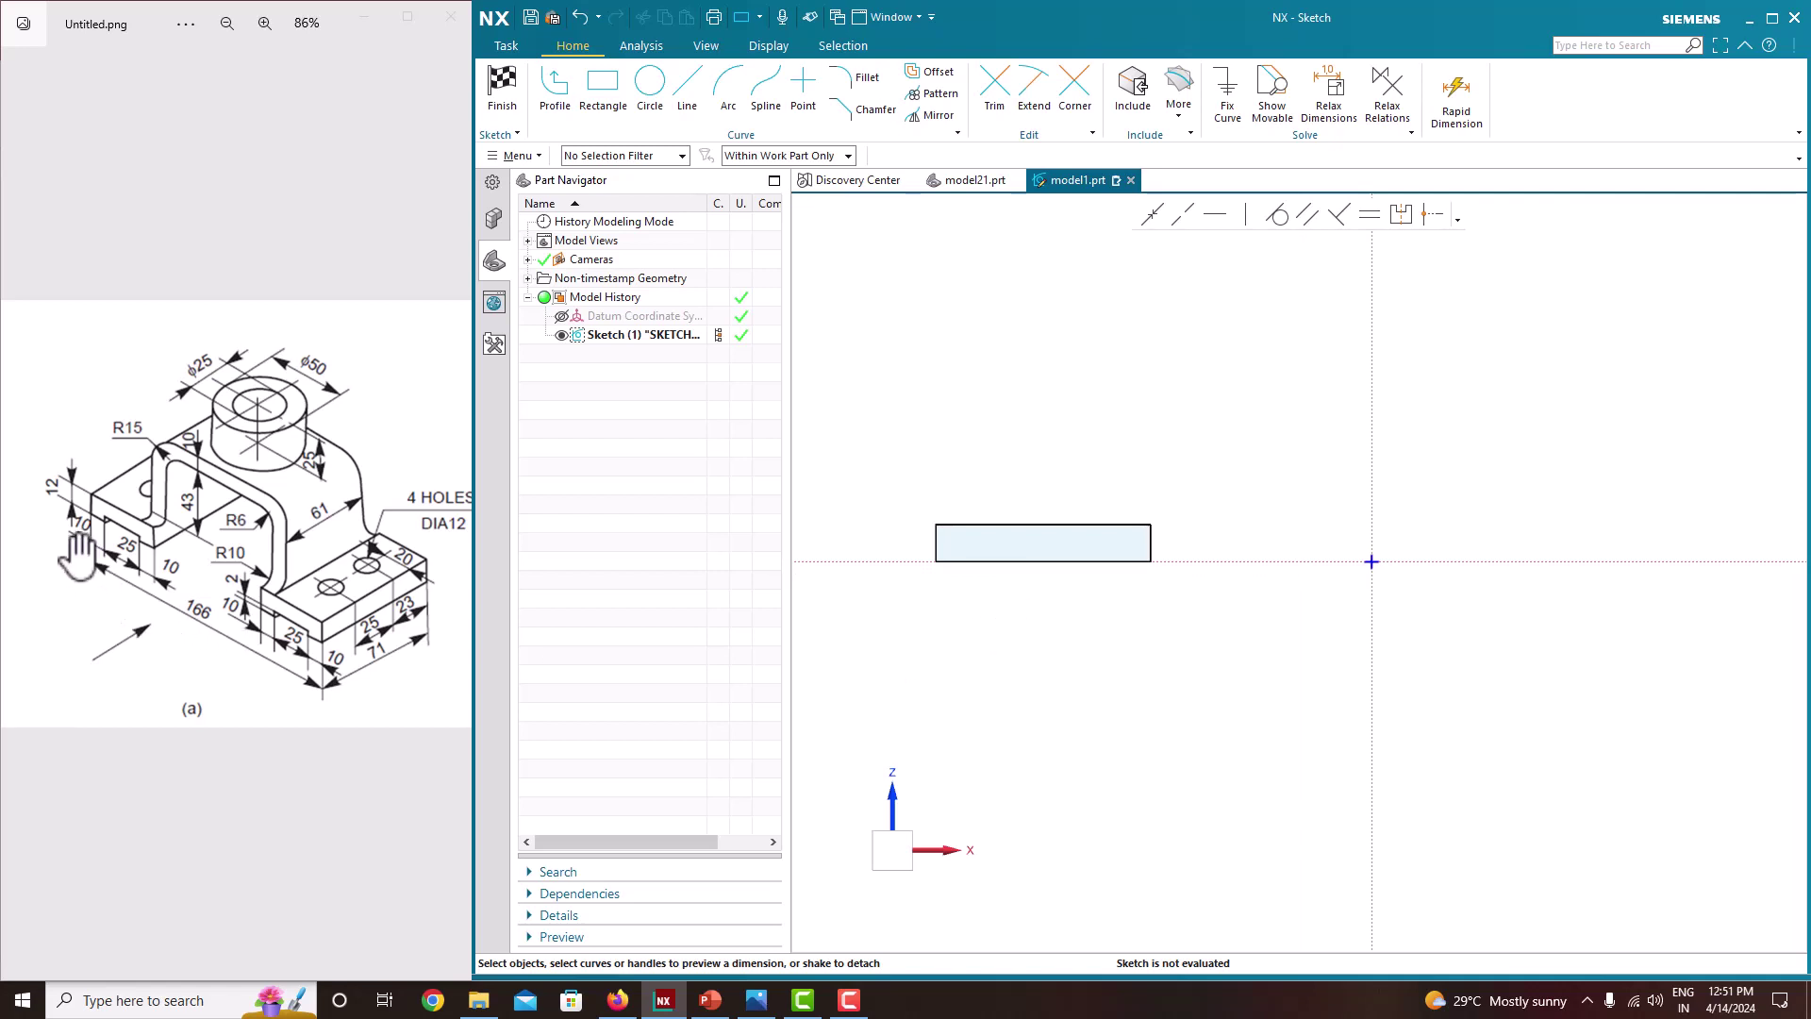
left_click(1001, 566)
left_click(1056, 596)
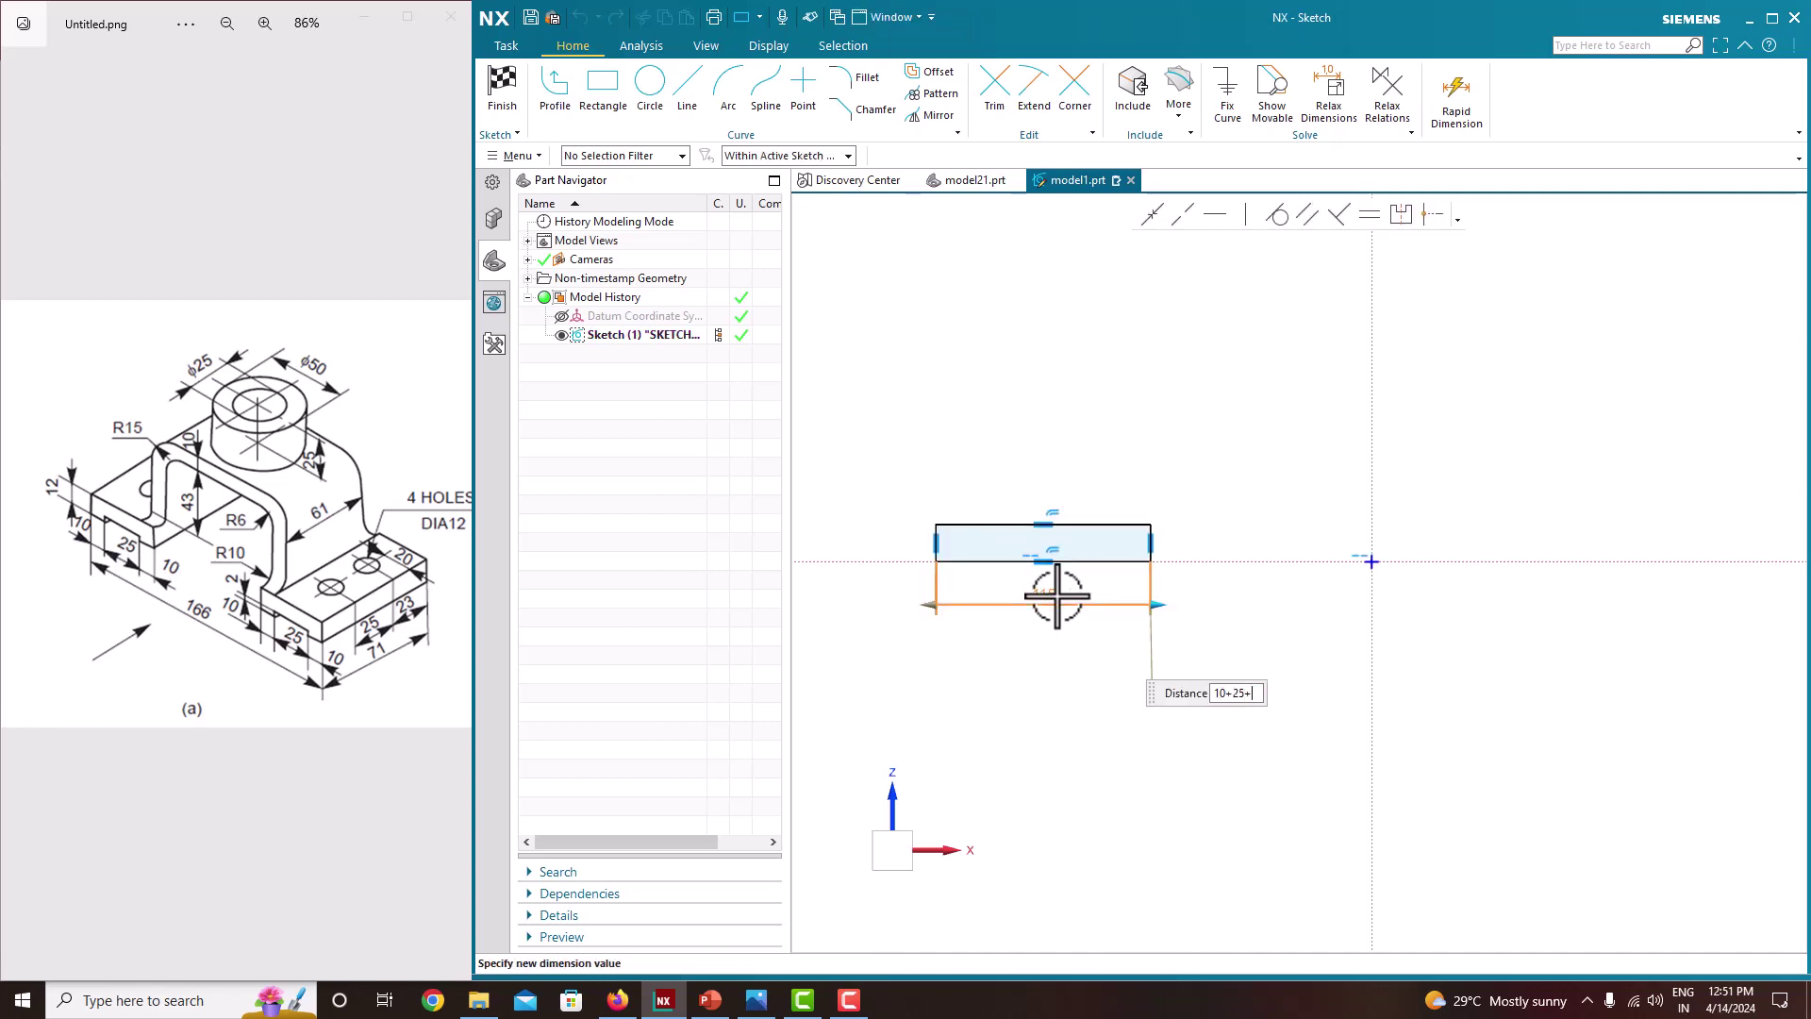
type("10+25+10")
key("Return")
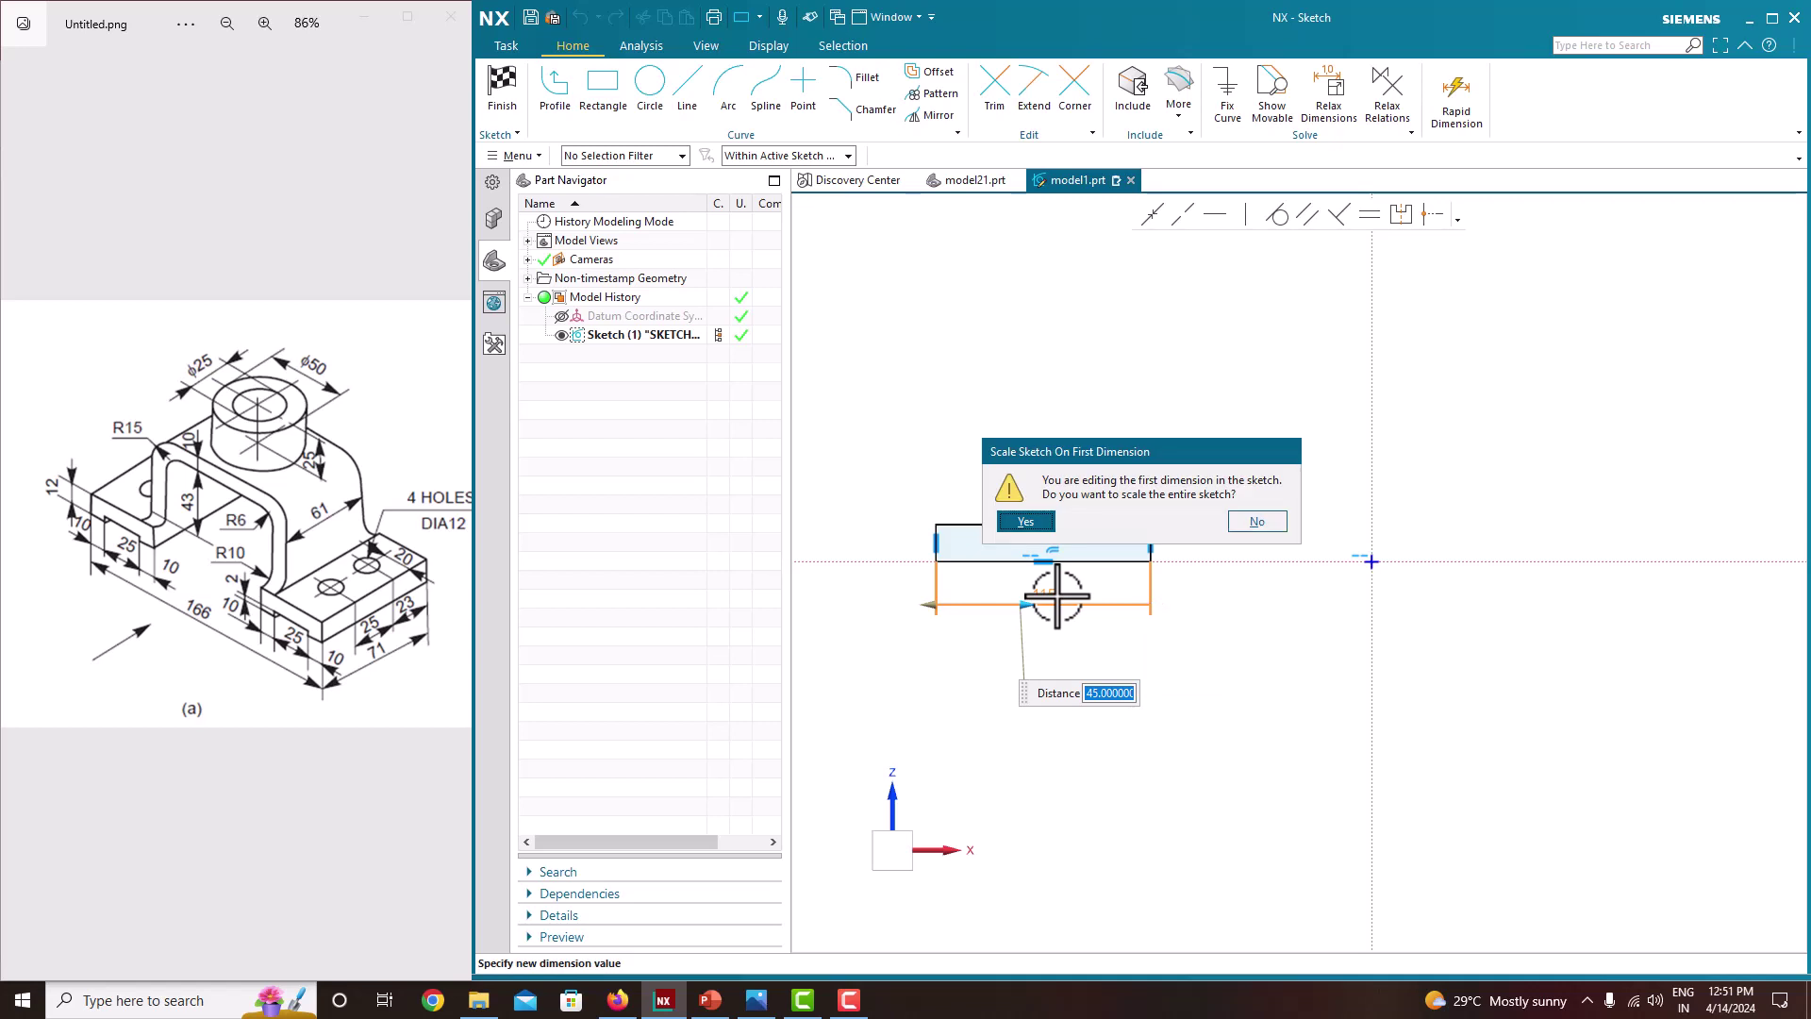
left_click(1269, 520)
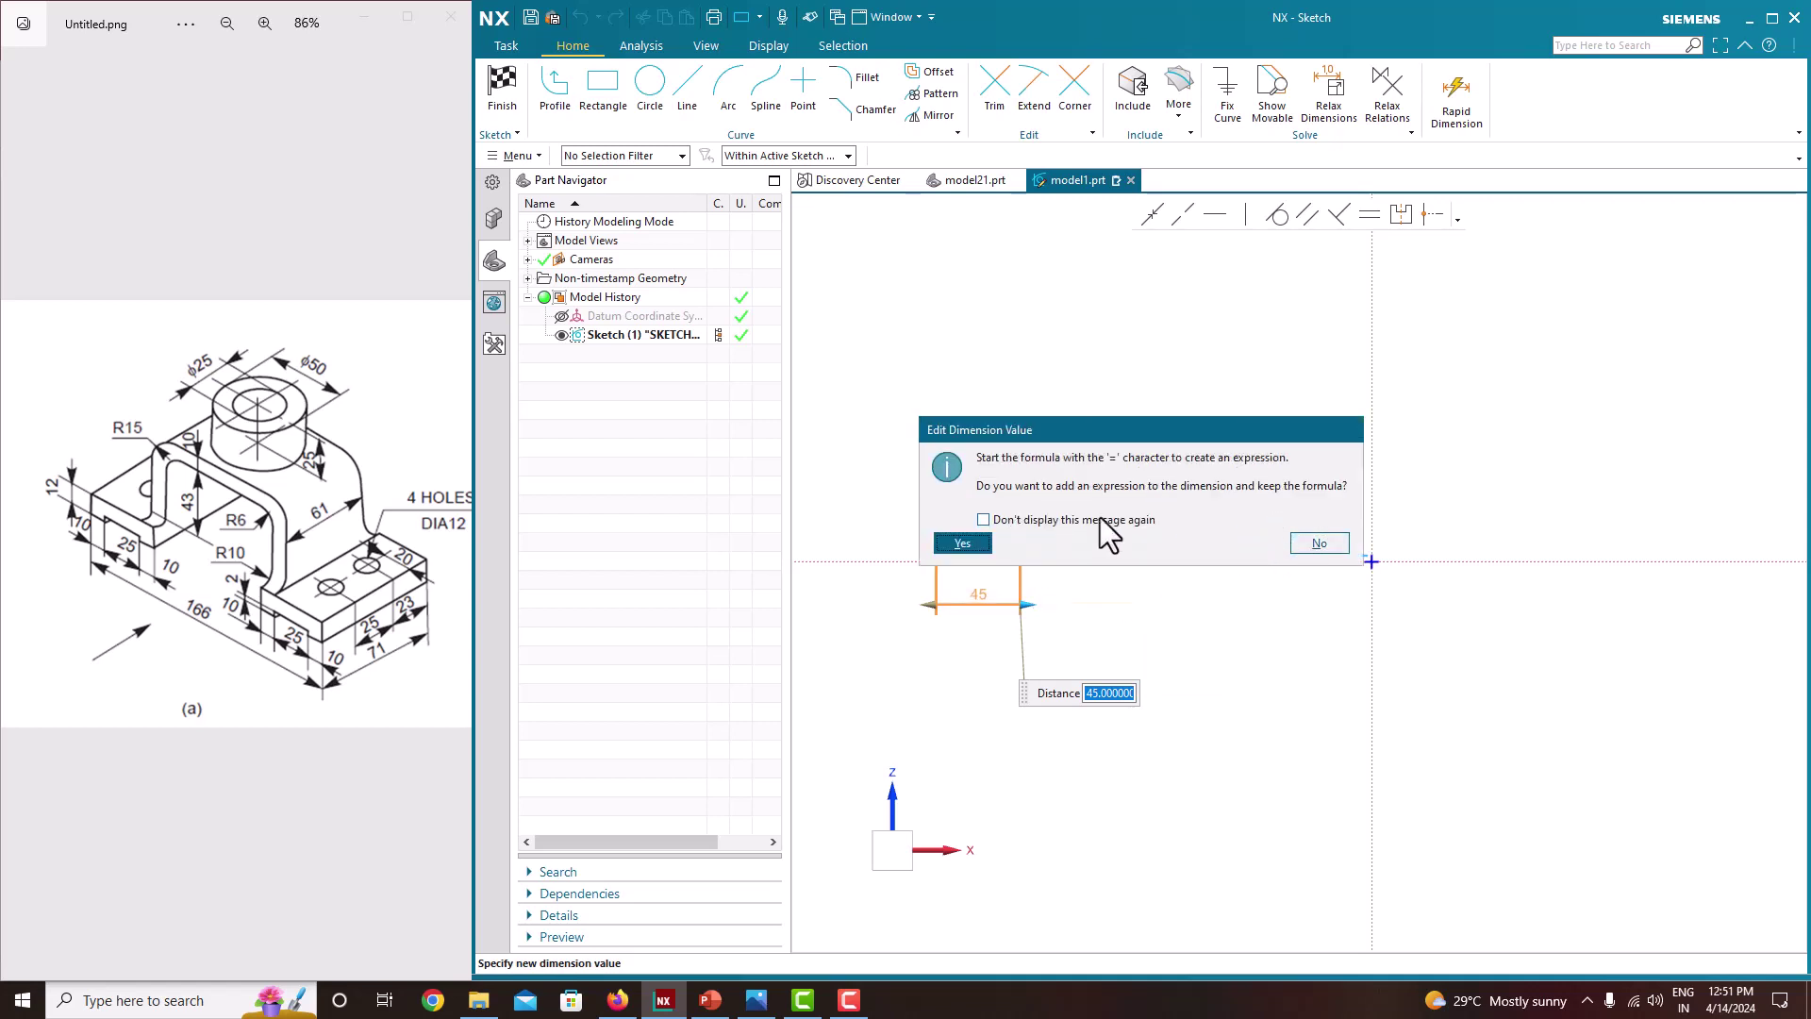
left_click(1316, 543)
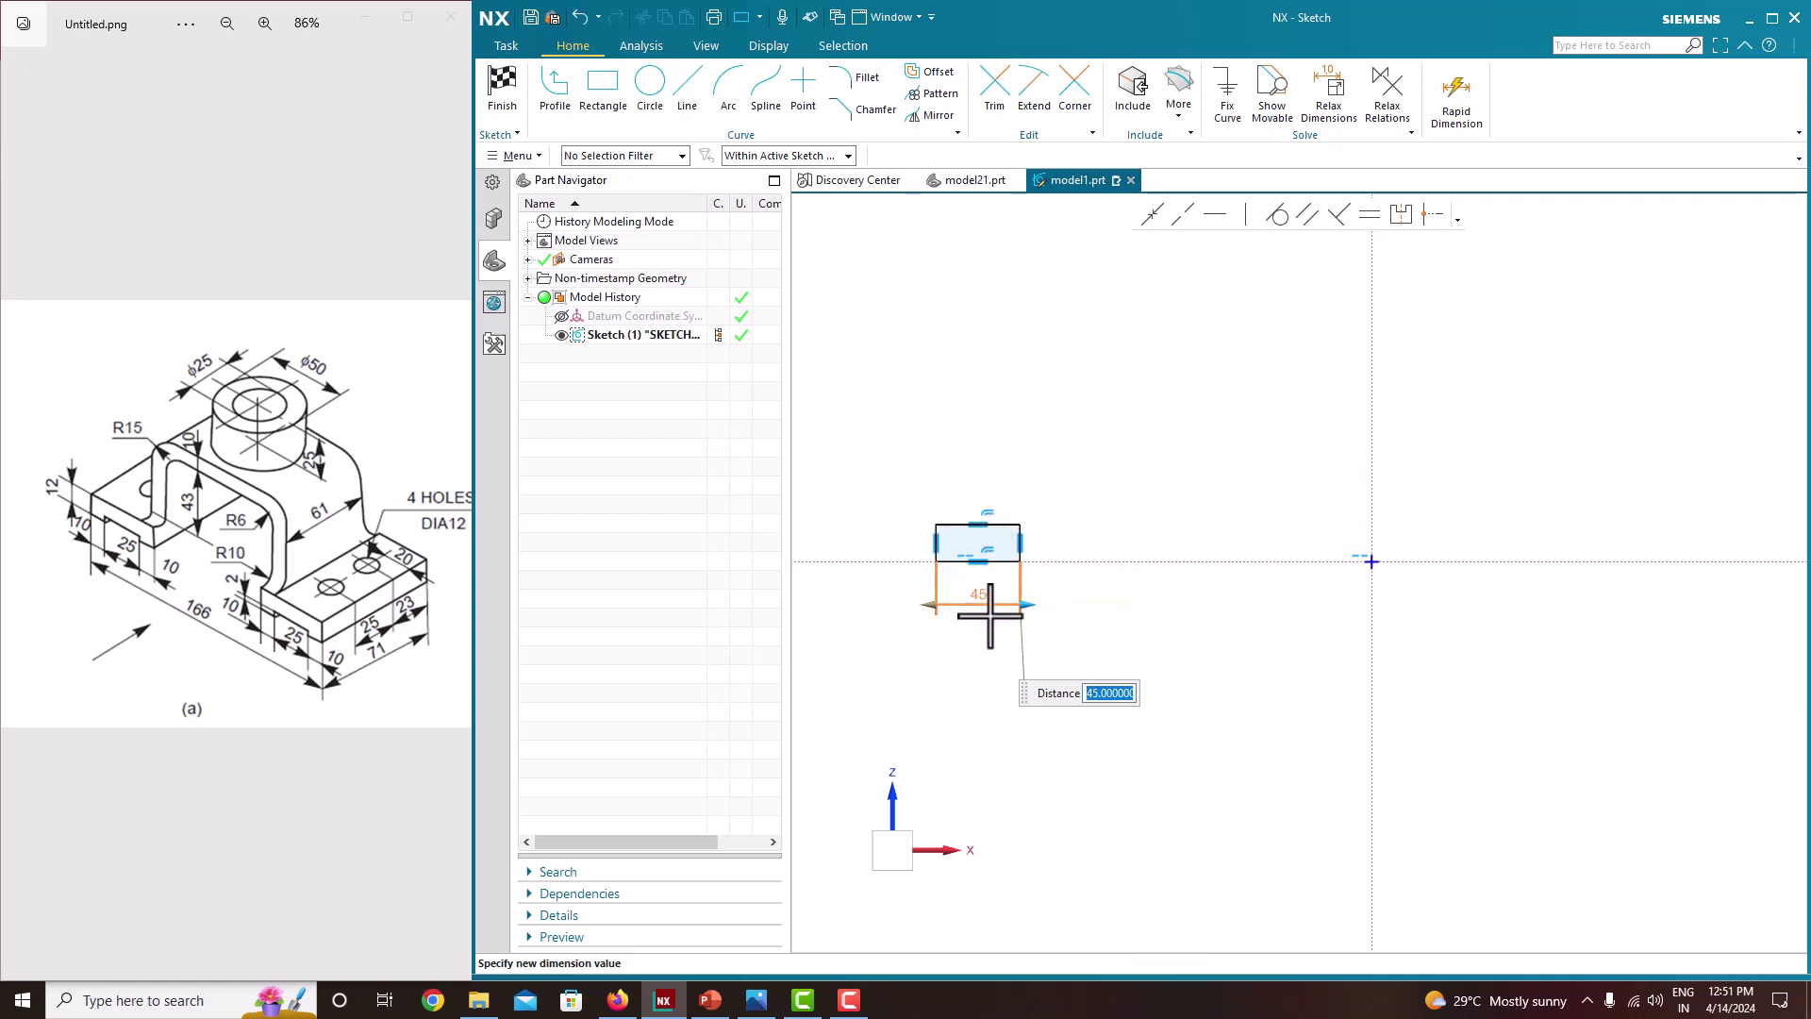
key("Escape")
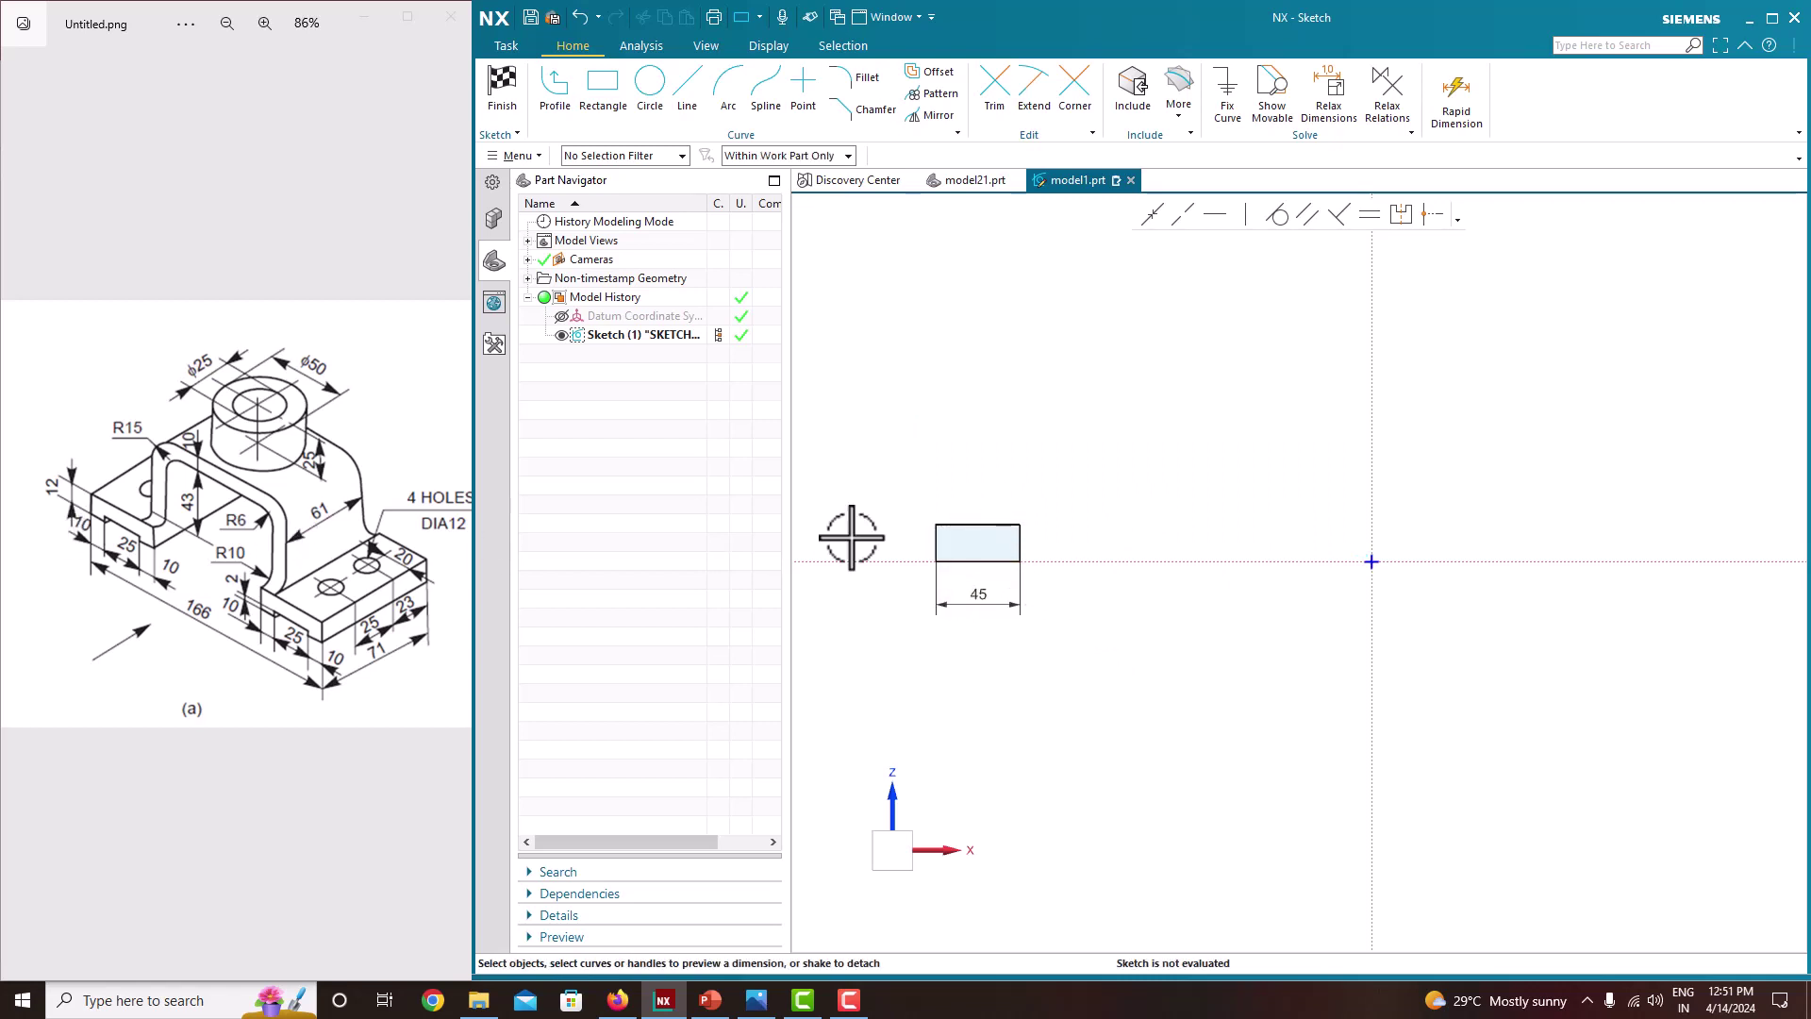
Set the rectangle's height to 12 mm
left_click(1026, 537)
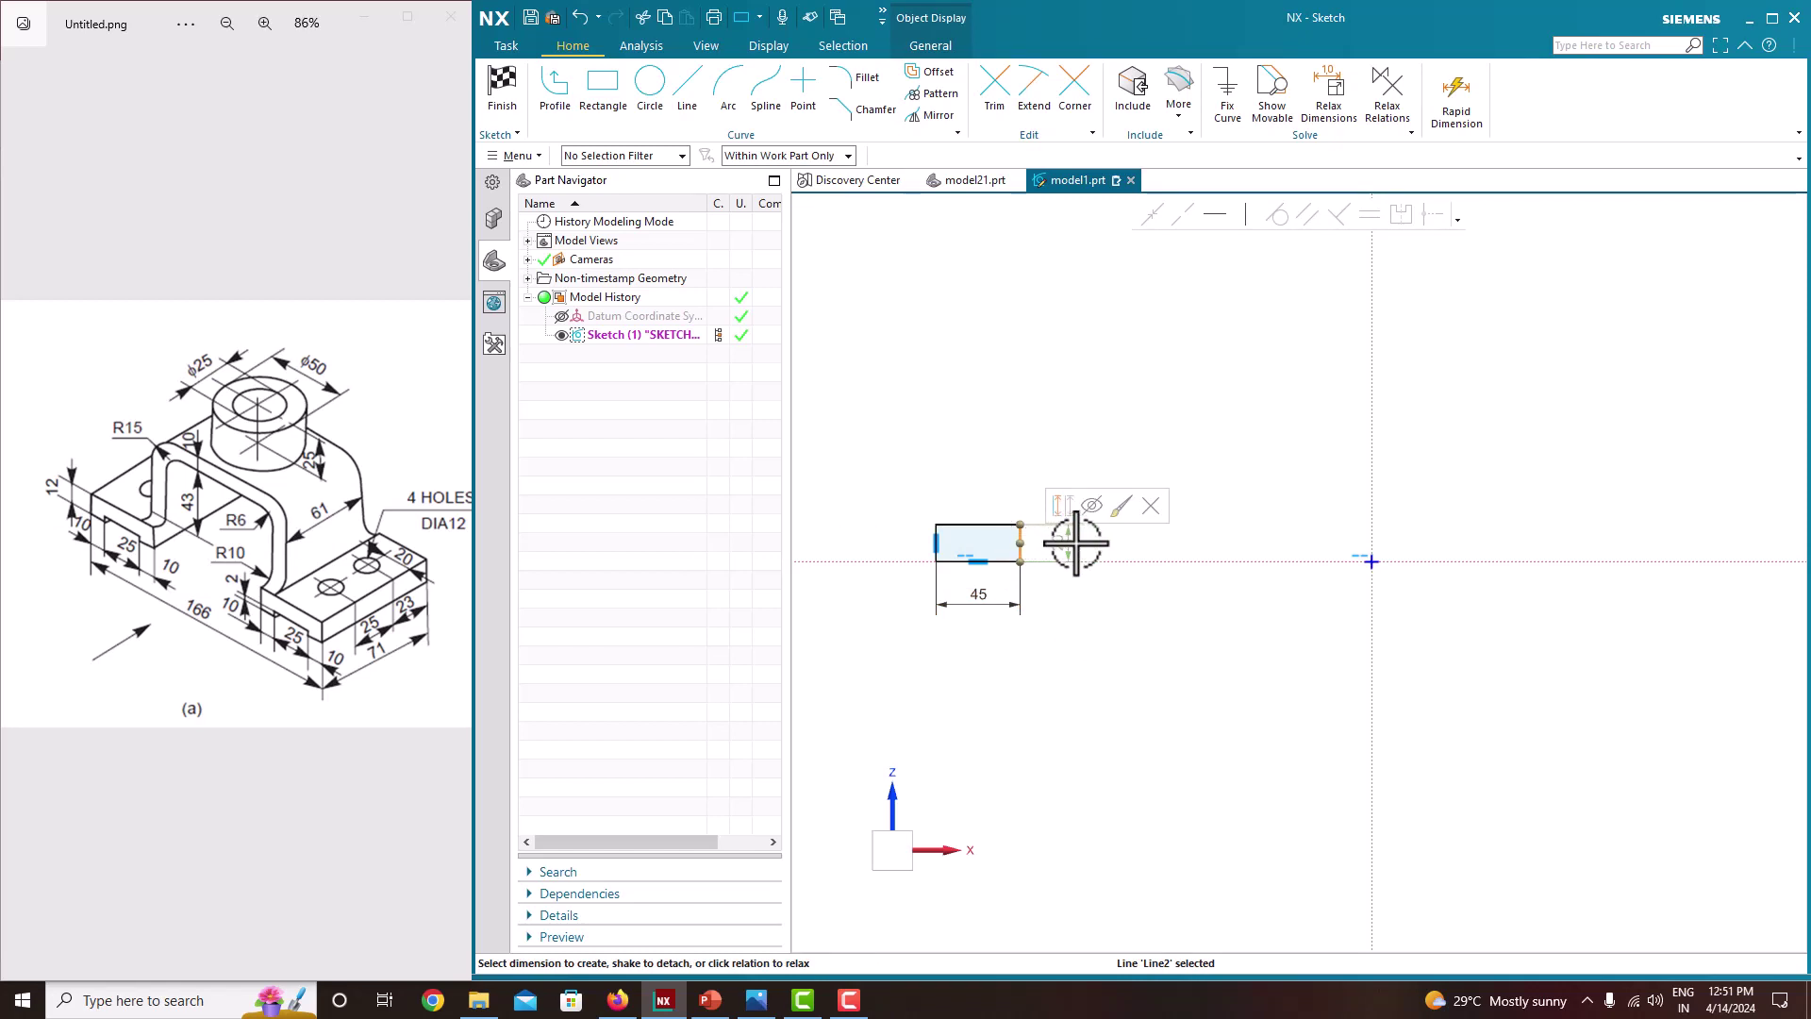
left_click(1068, 543)
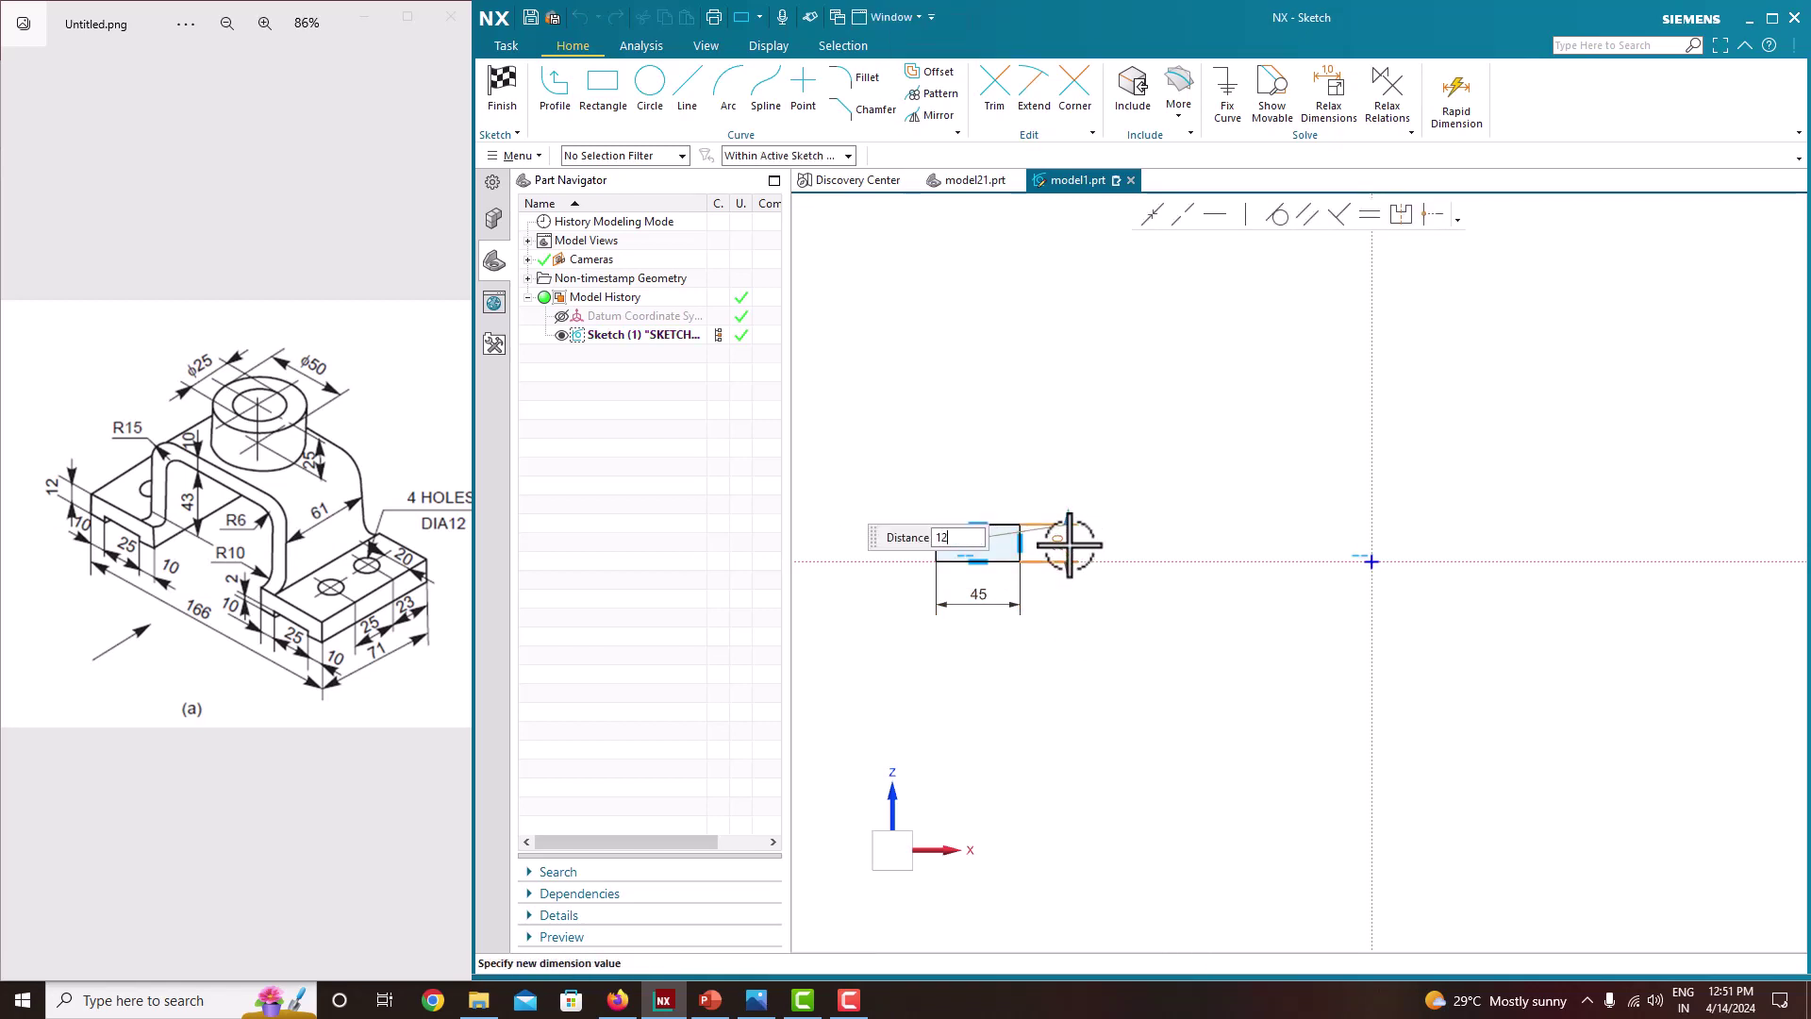
key("Return")
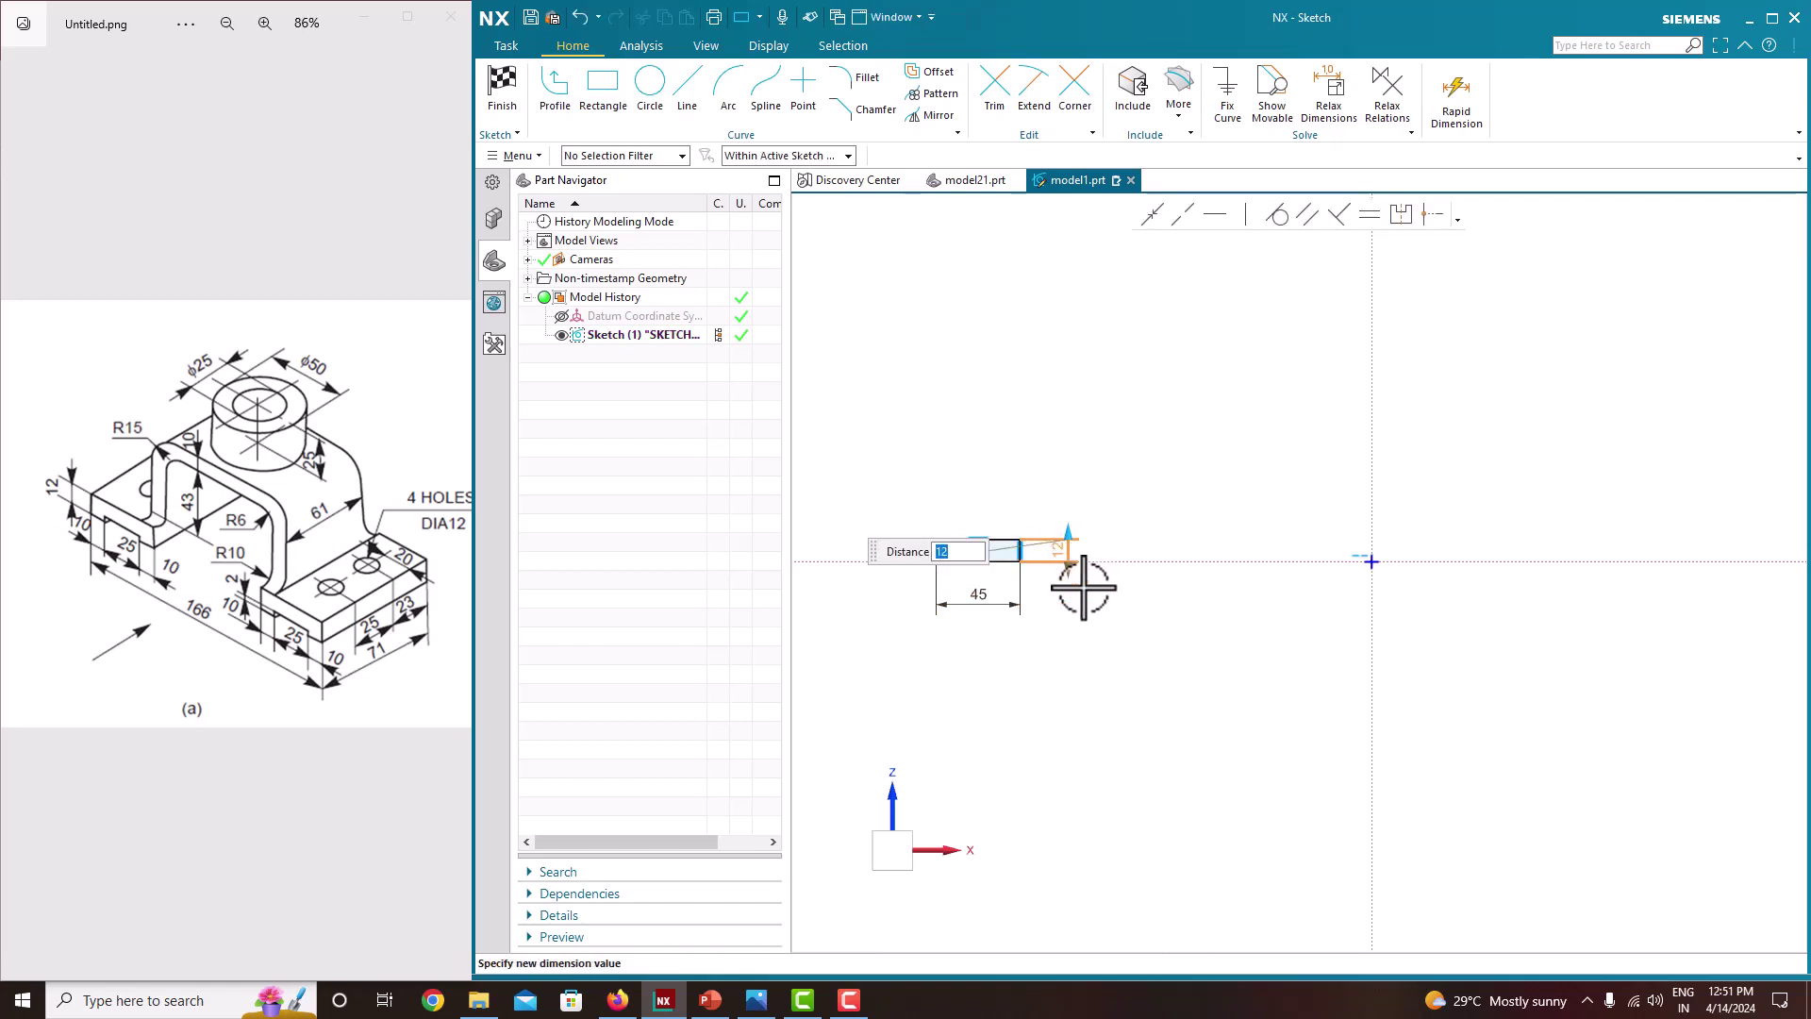
left_click(1068, 545)
scroll(934, 561, "up", 2)
scroll(971, 586, "down", 2)
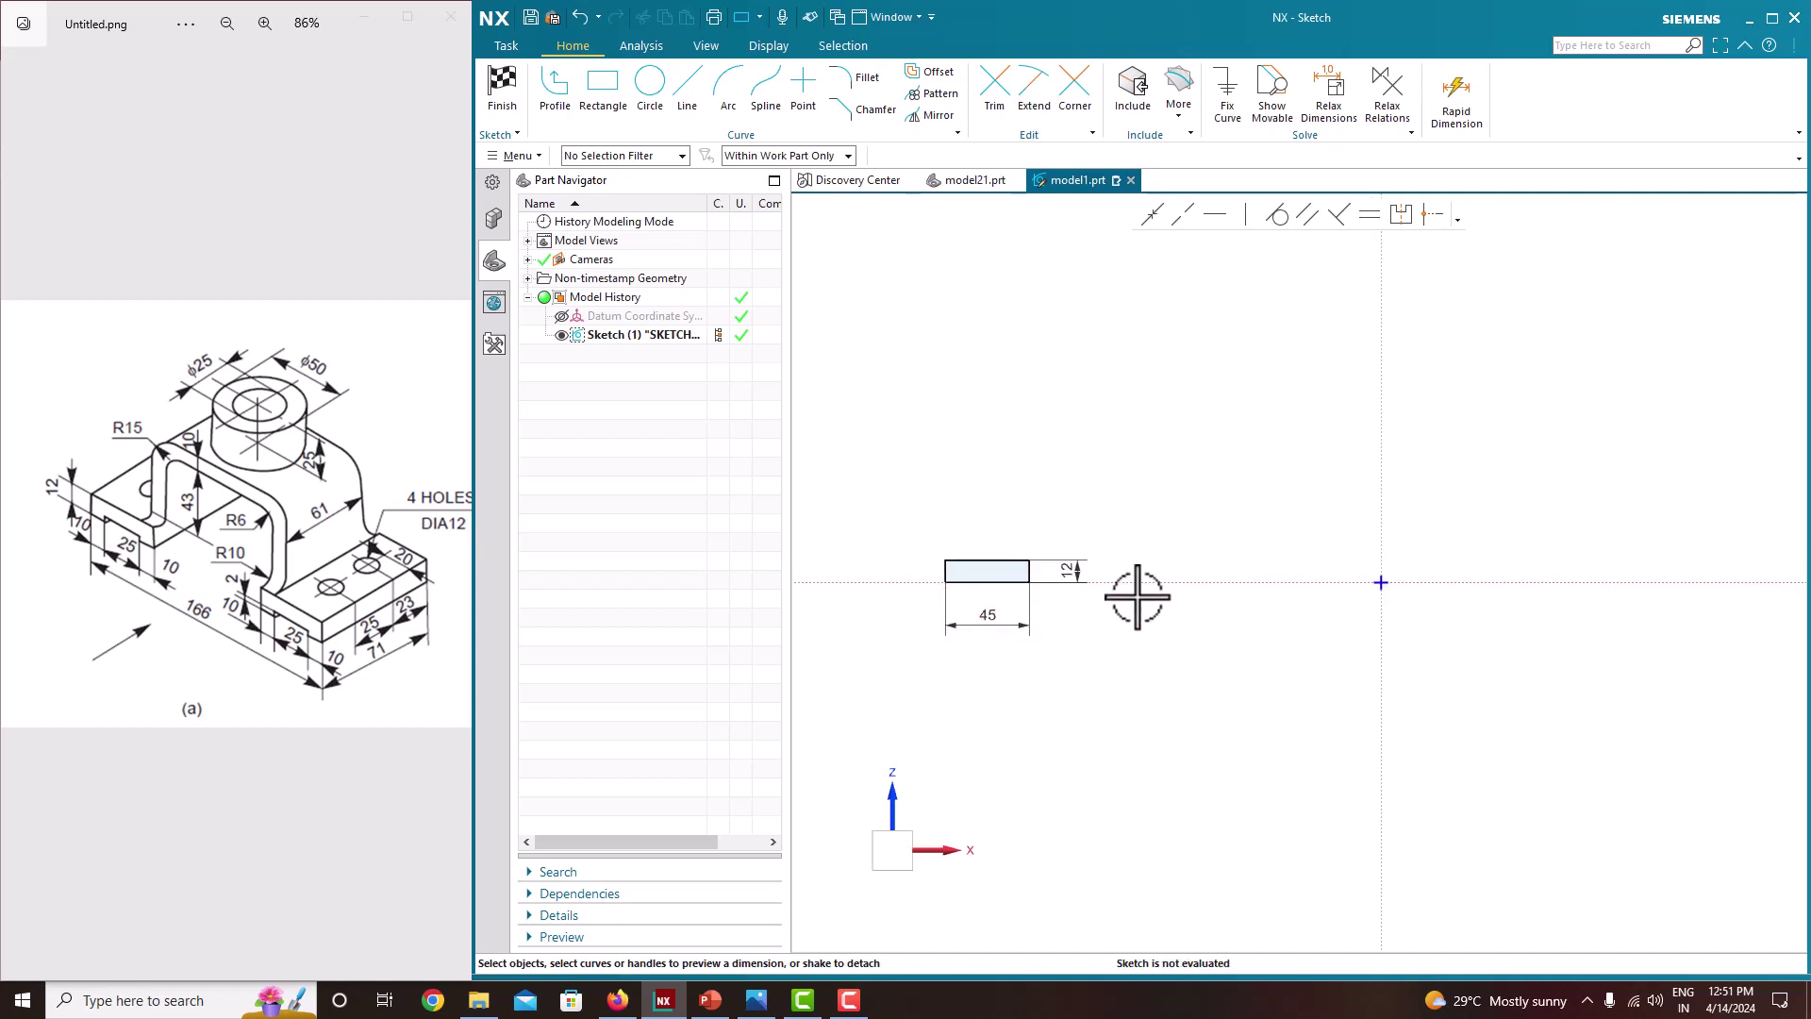
Mirror the rectangle's four curves about the sketch's vertical axis
mouse_move(878, 481)
left_mouse_down()
mouse_move(1002, 606)
mouse_move(1097, 629)
left_mouse_up()
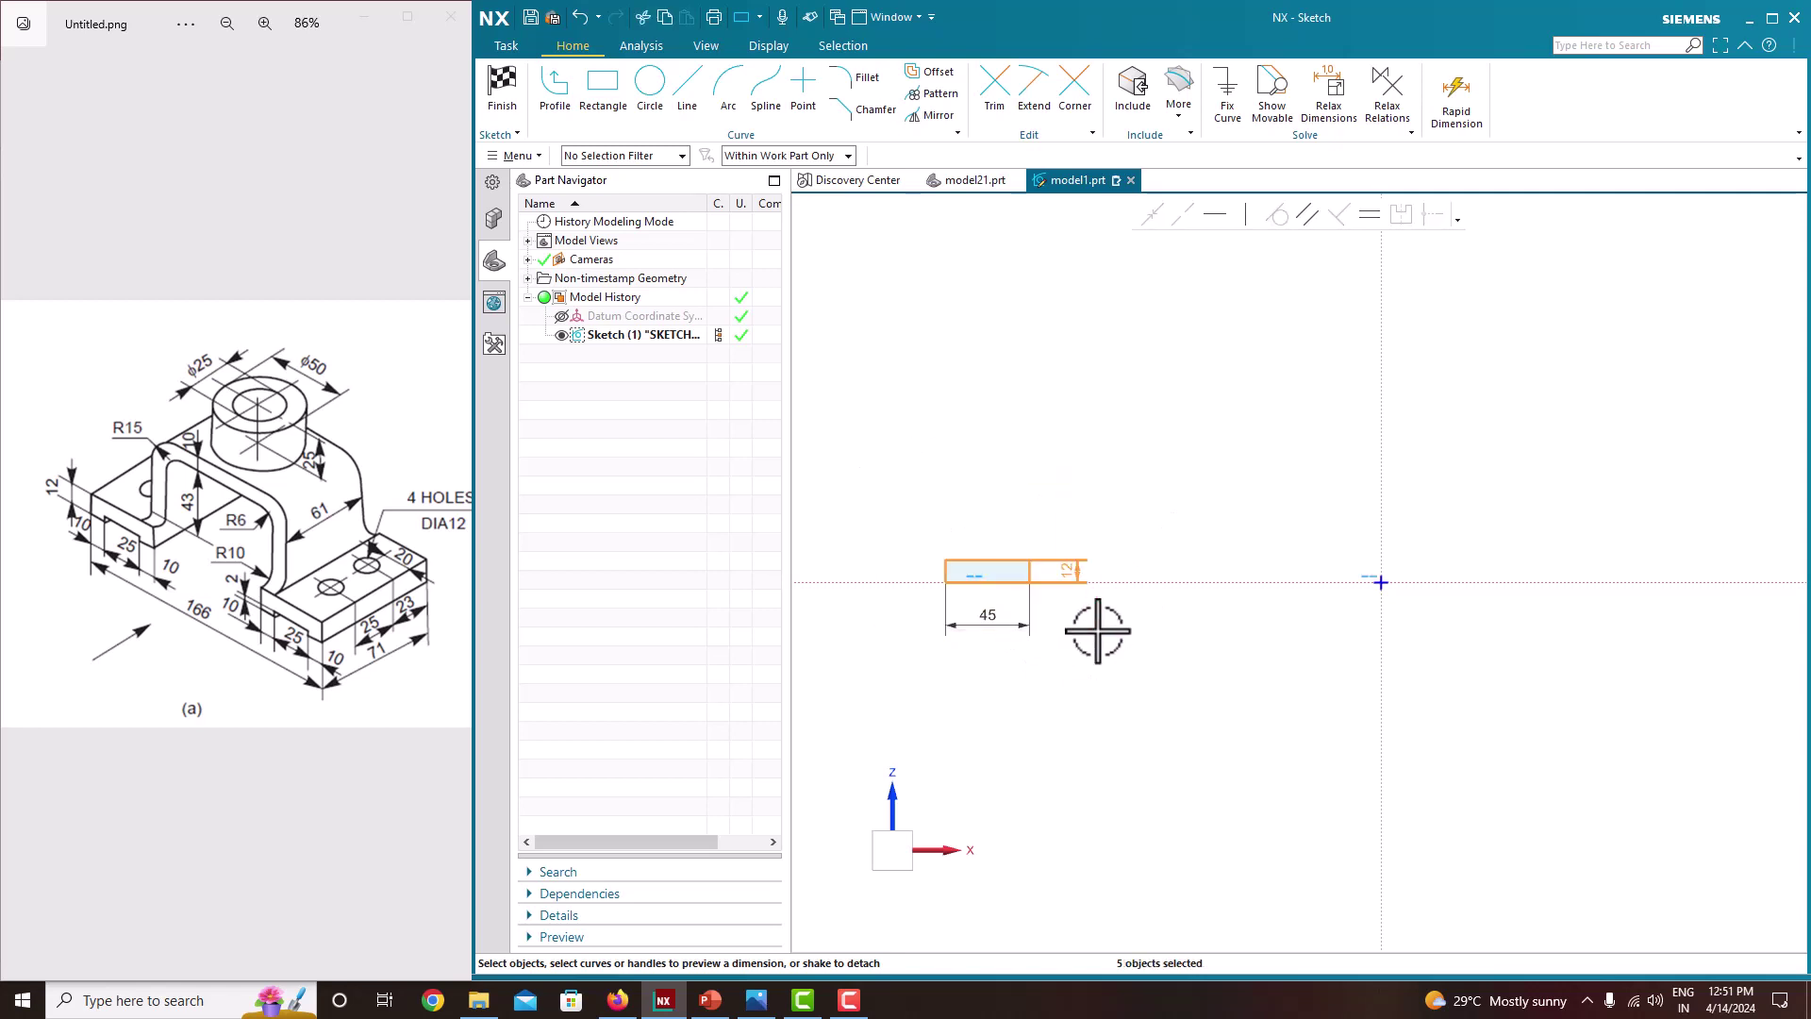
left_click(940, 115)
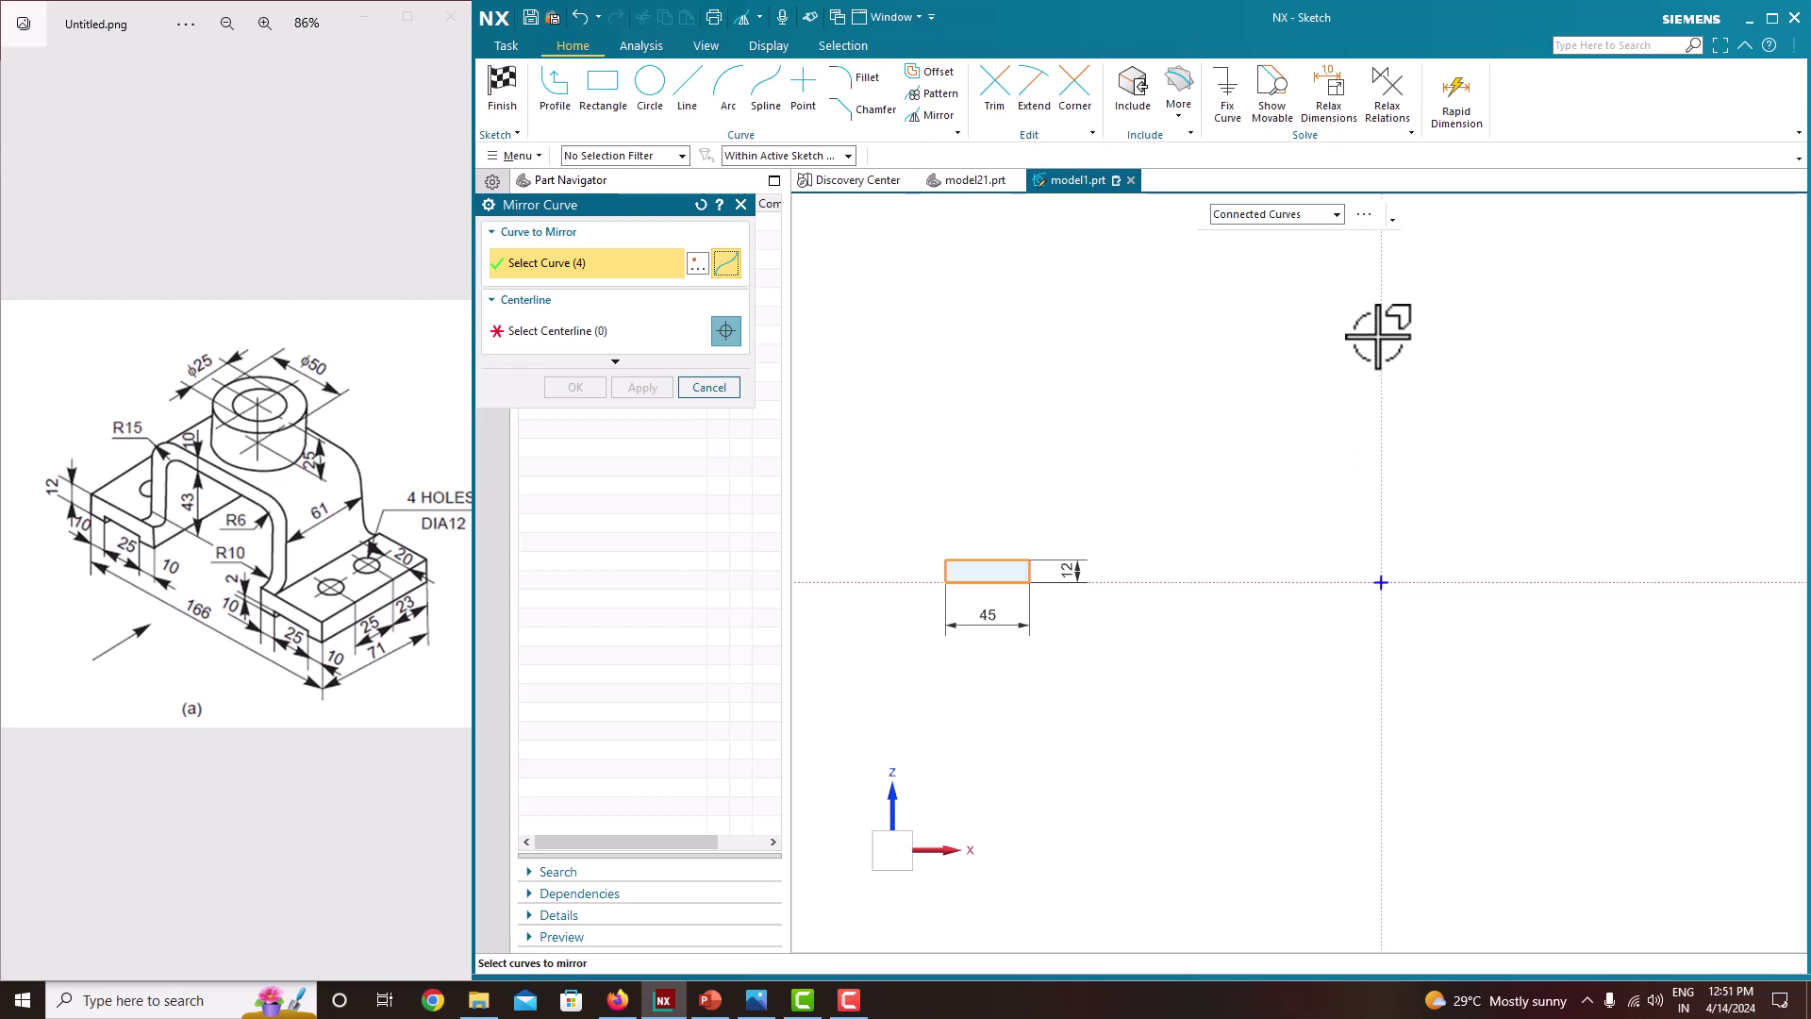
left_click(586, 334)
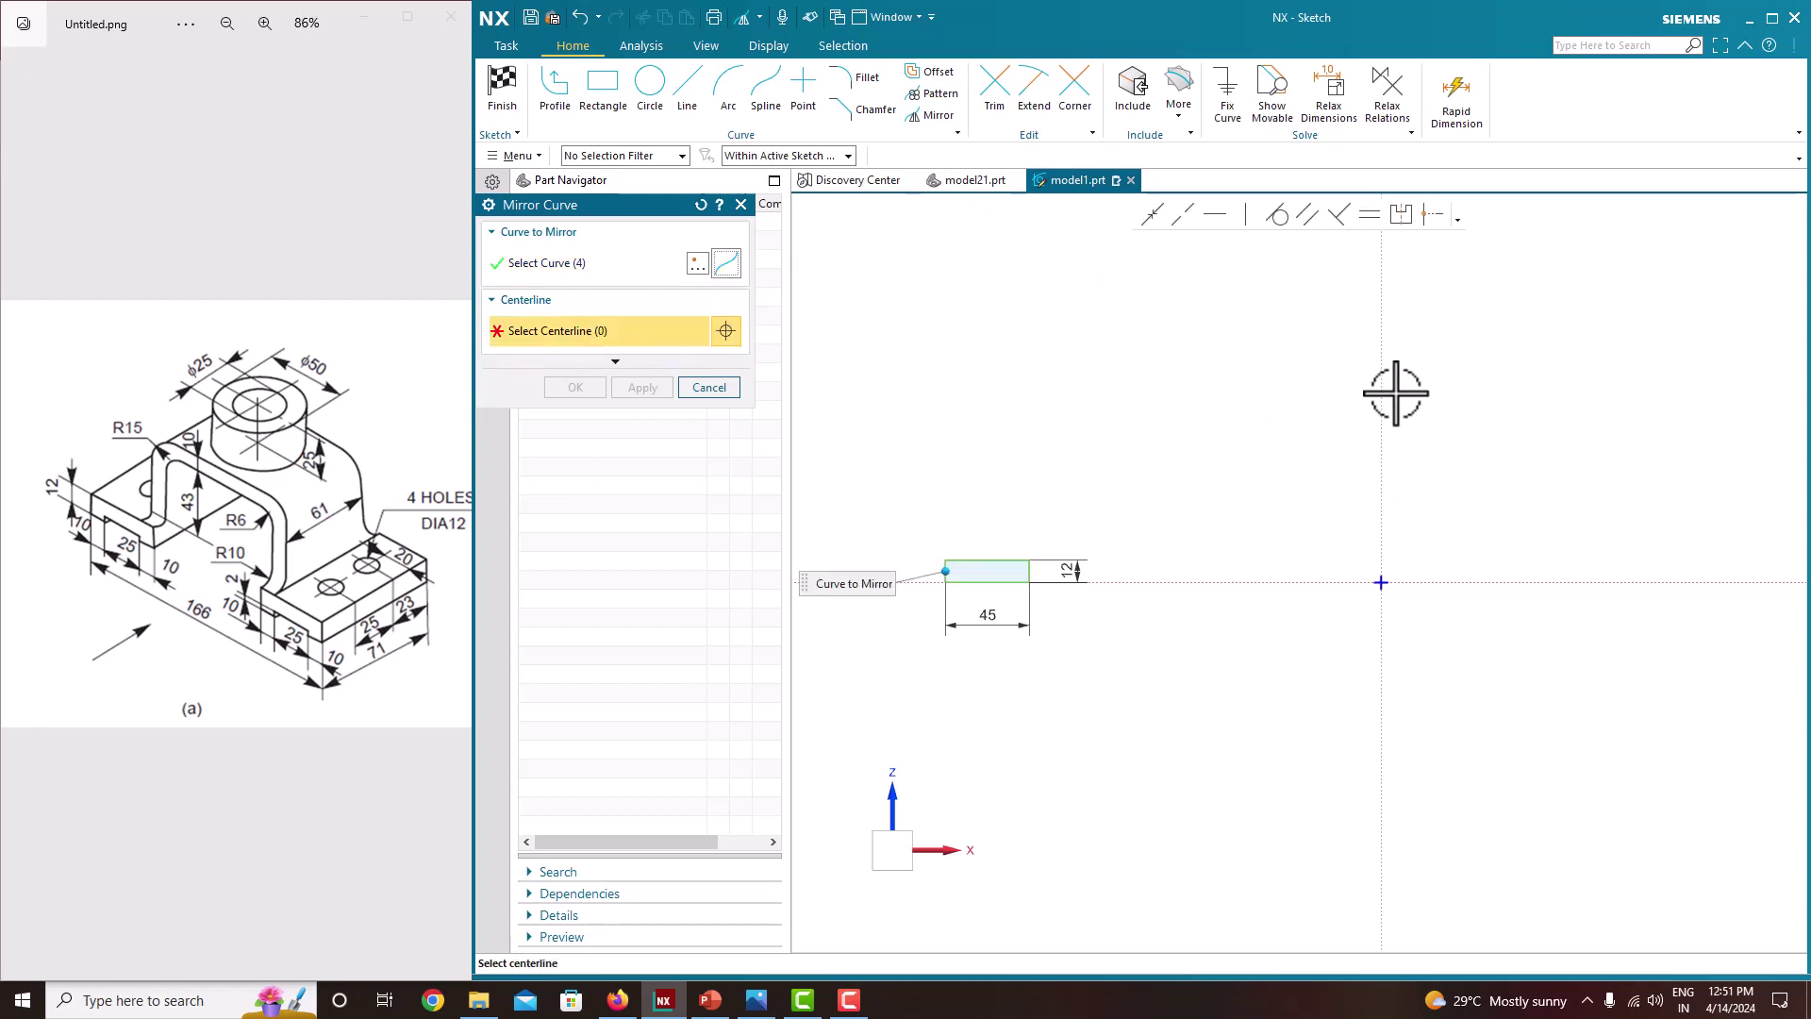
left_click(1363, 404)
left_click(576, 387)
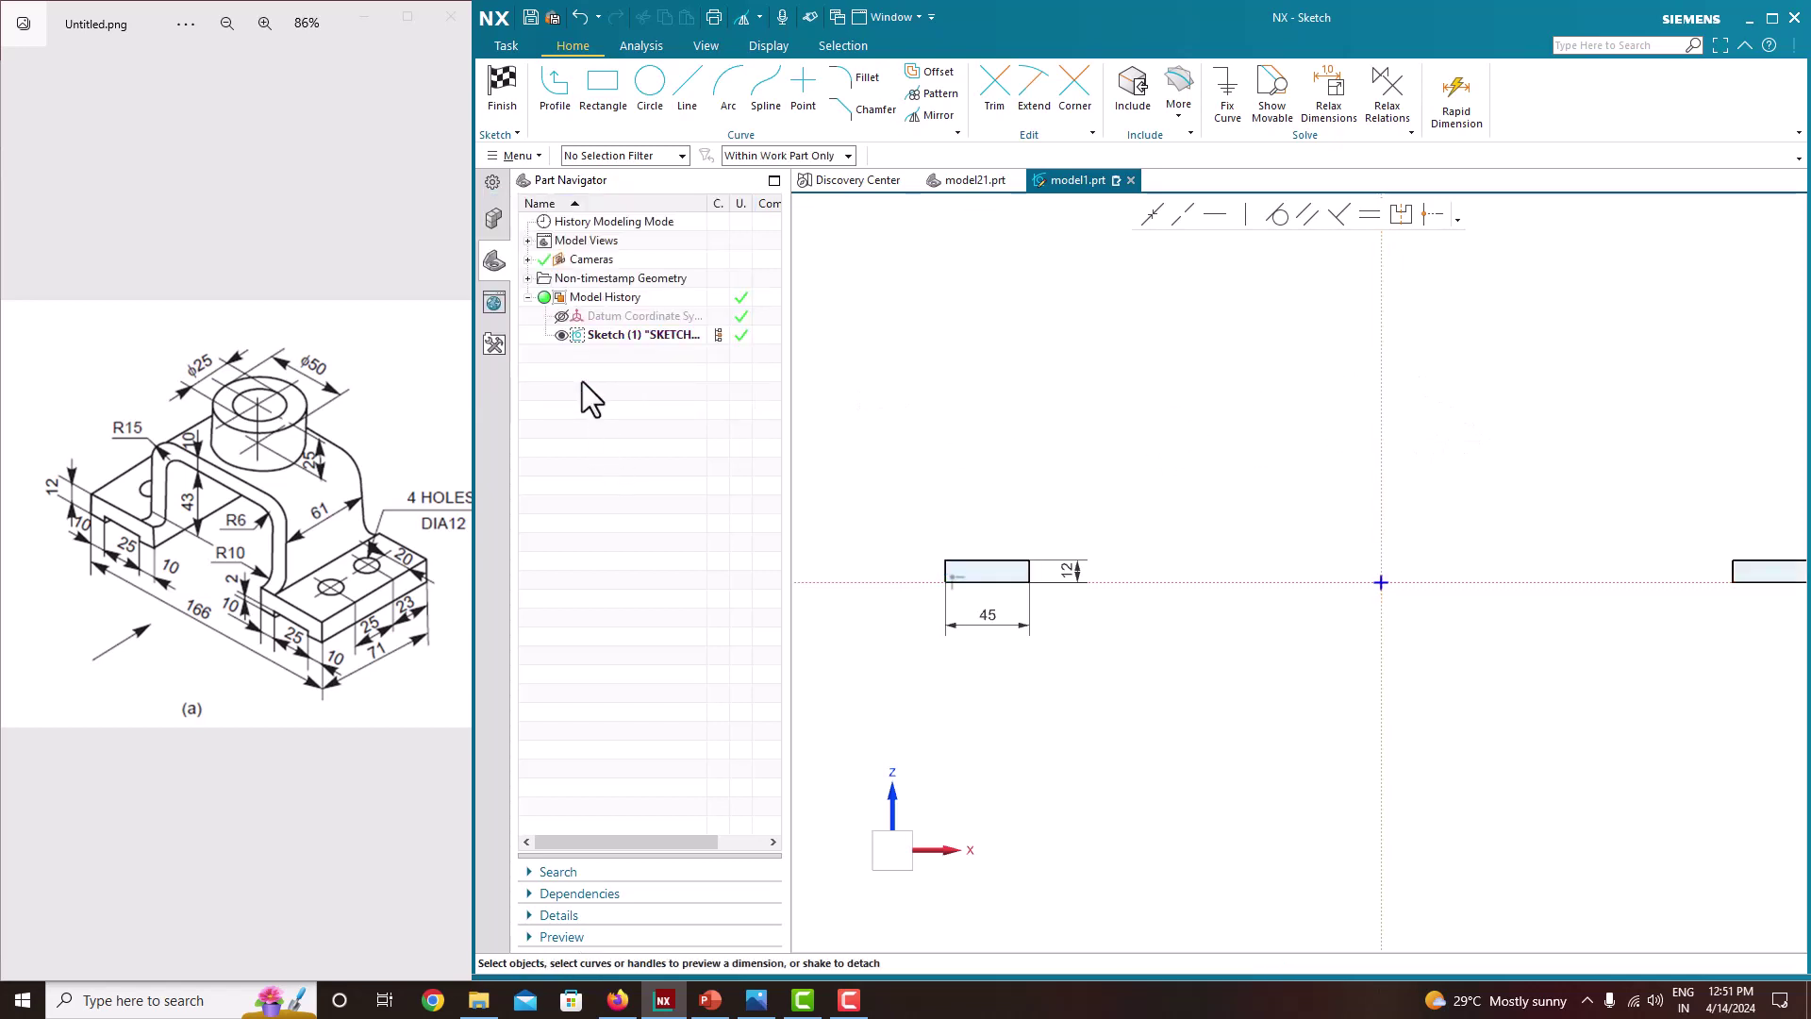
Dimension the overall width between the outer bottom corners of the two rectangles and set it to 166 mm
scroll(962, 686, "down", 2)
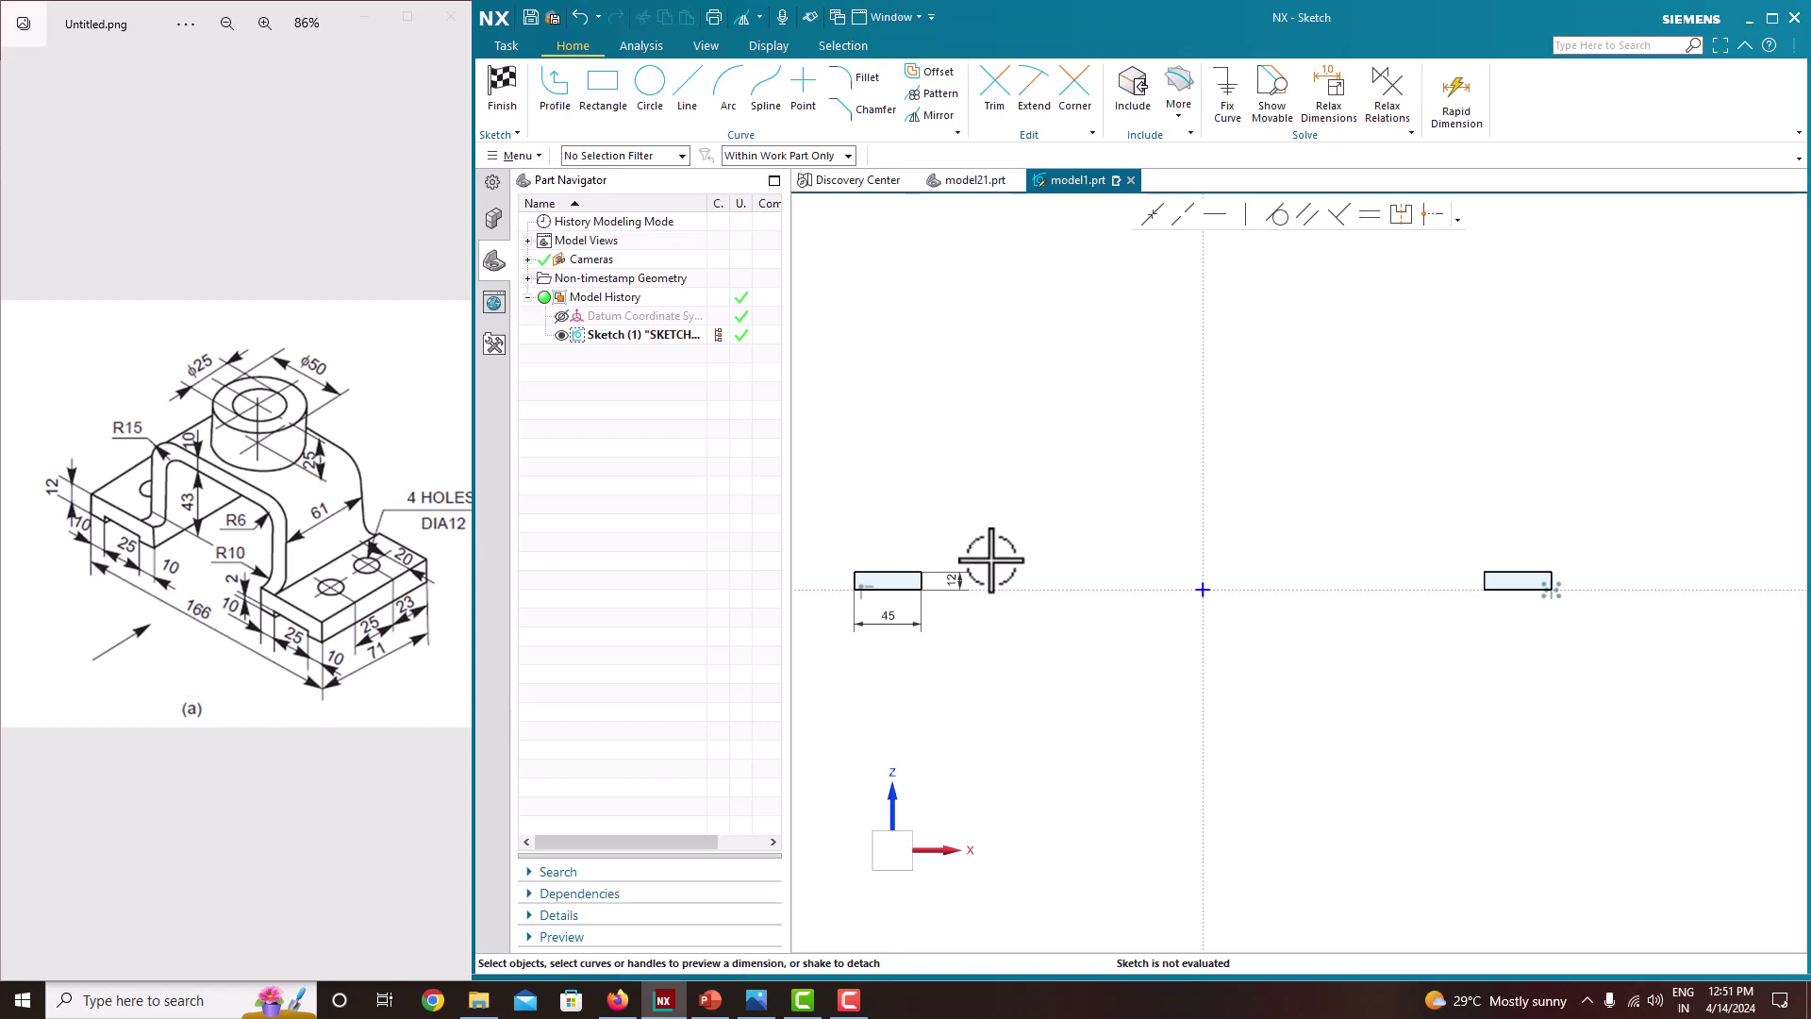
scroll(866, 600, "up", 5)
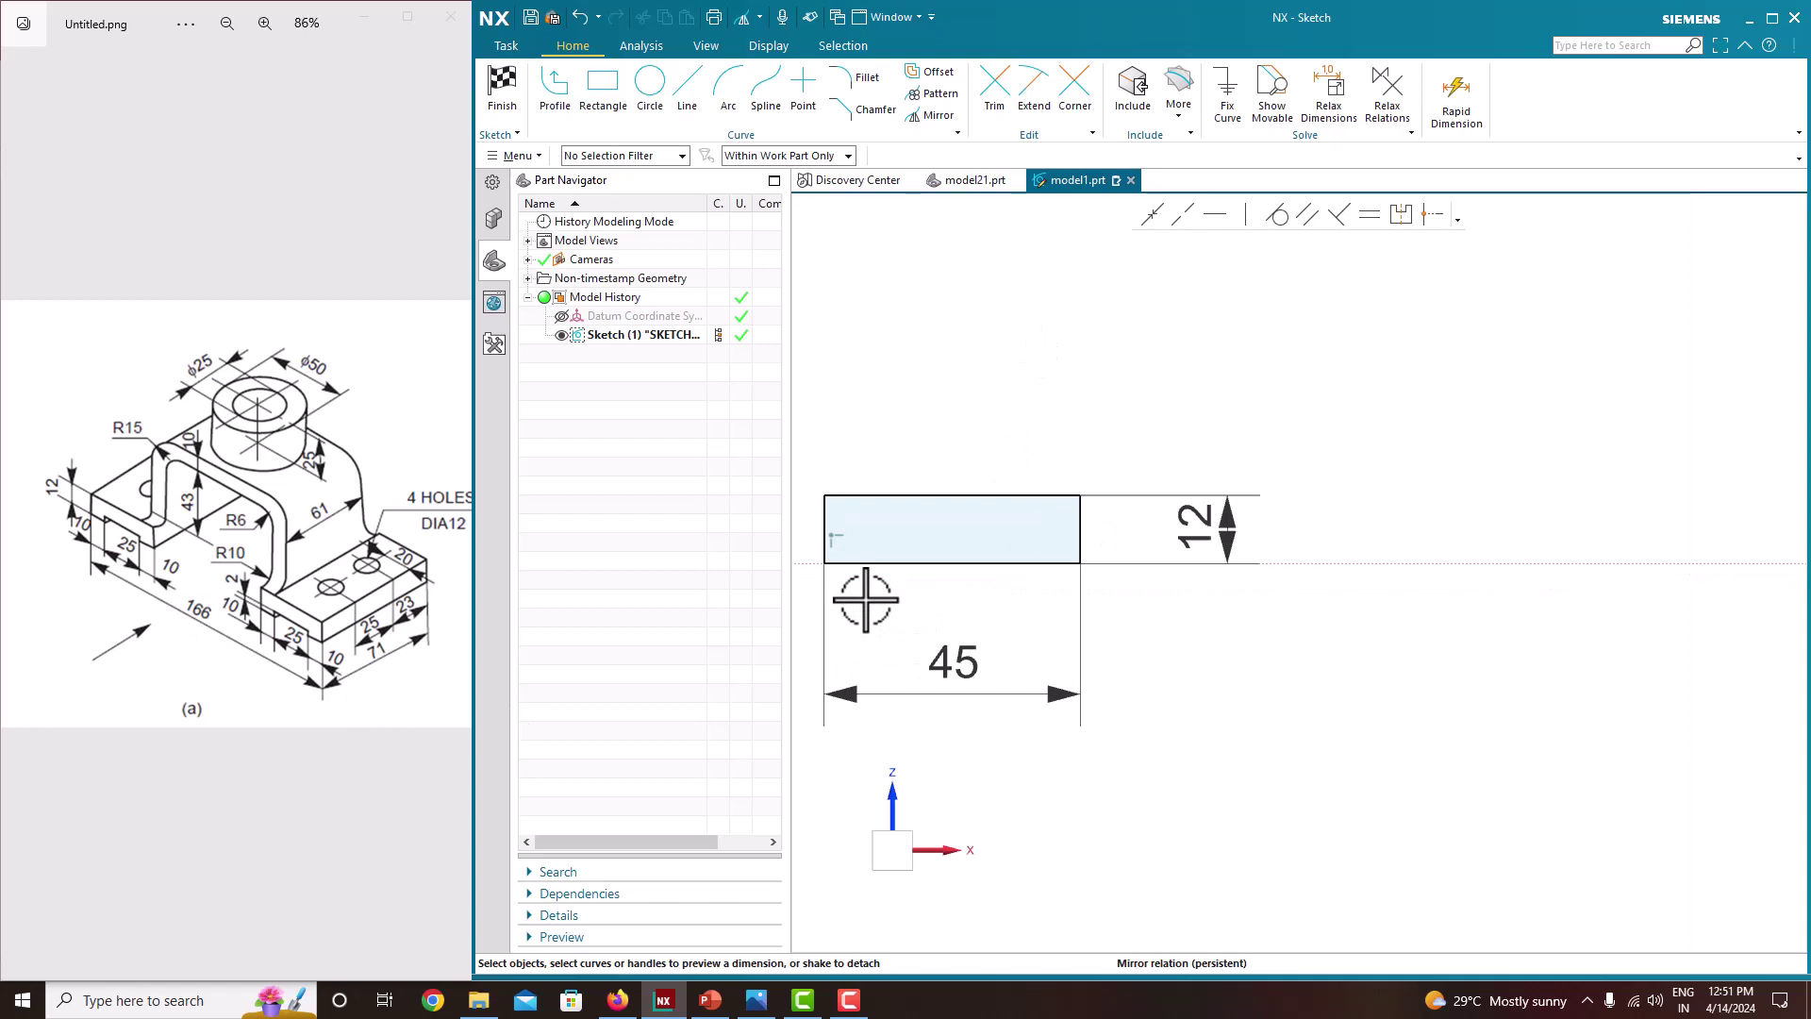
left_click(822, 560)
scroll(861, 614, "down", 5)
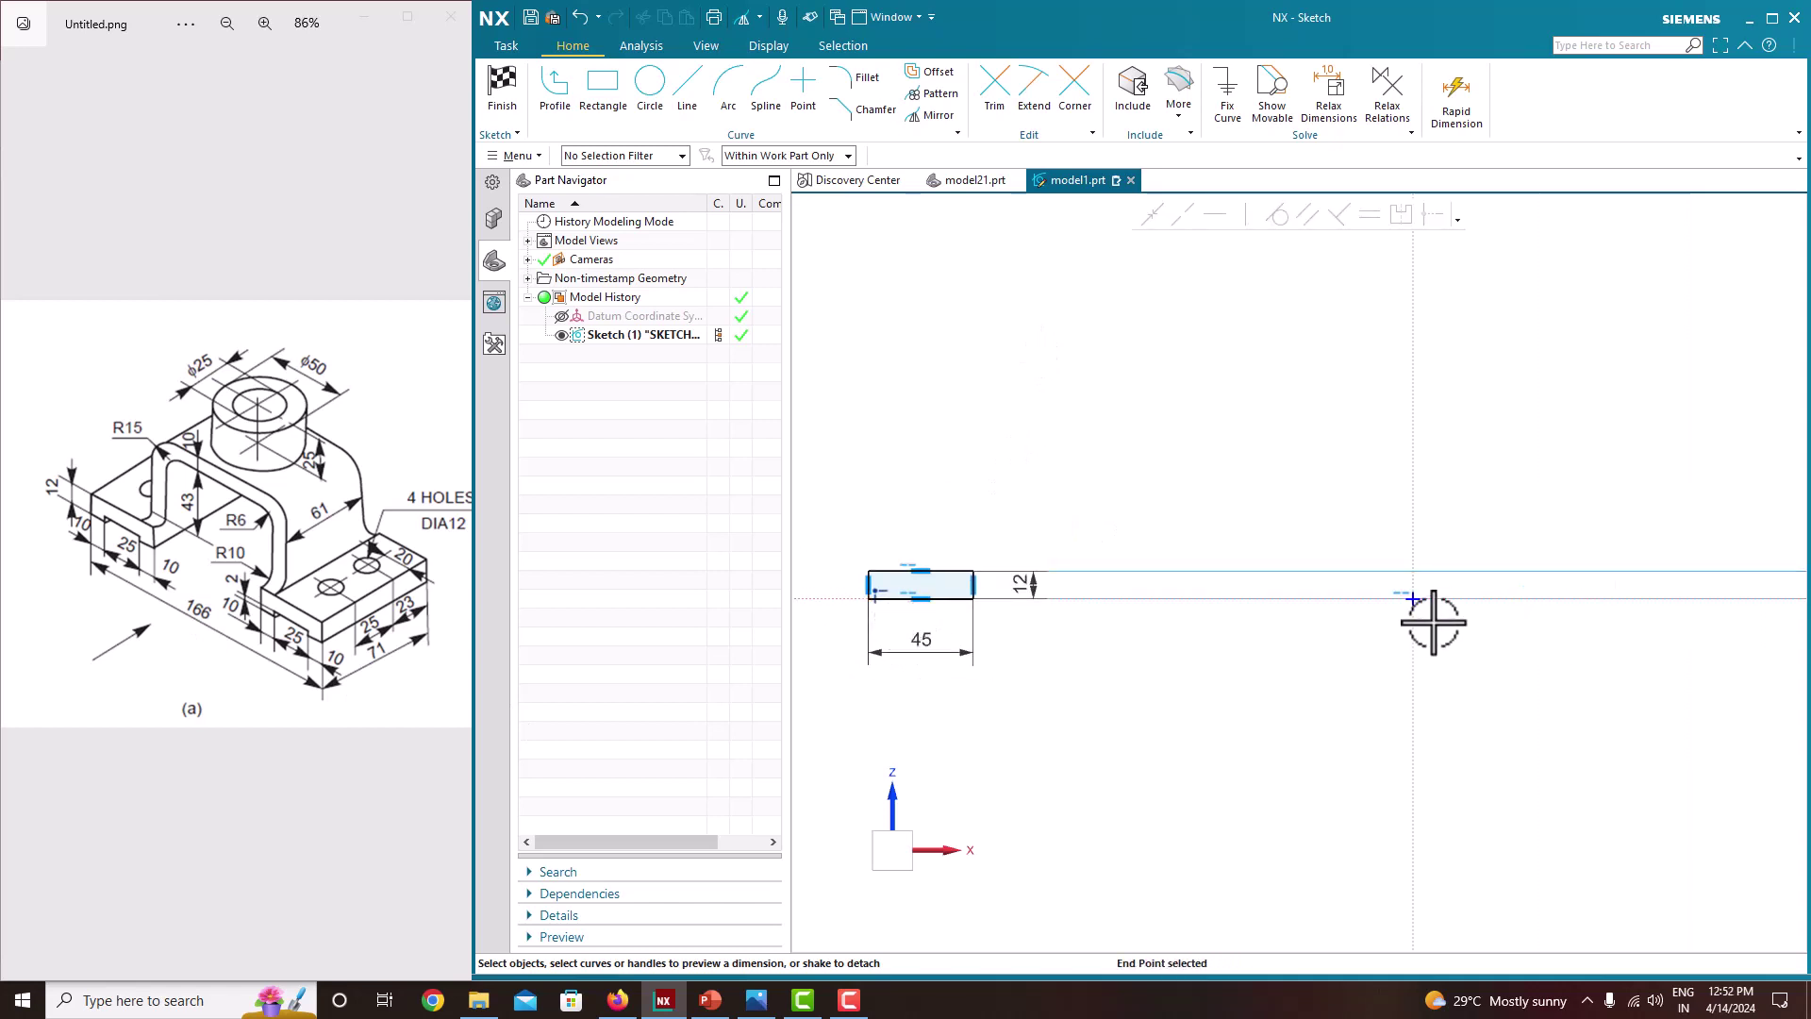
scroll(1638, 627, "up", 3)
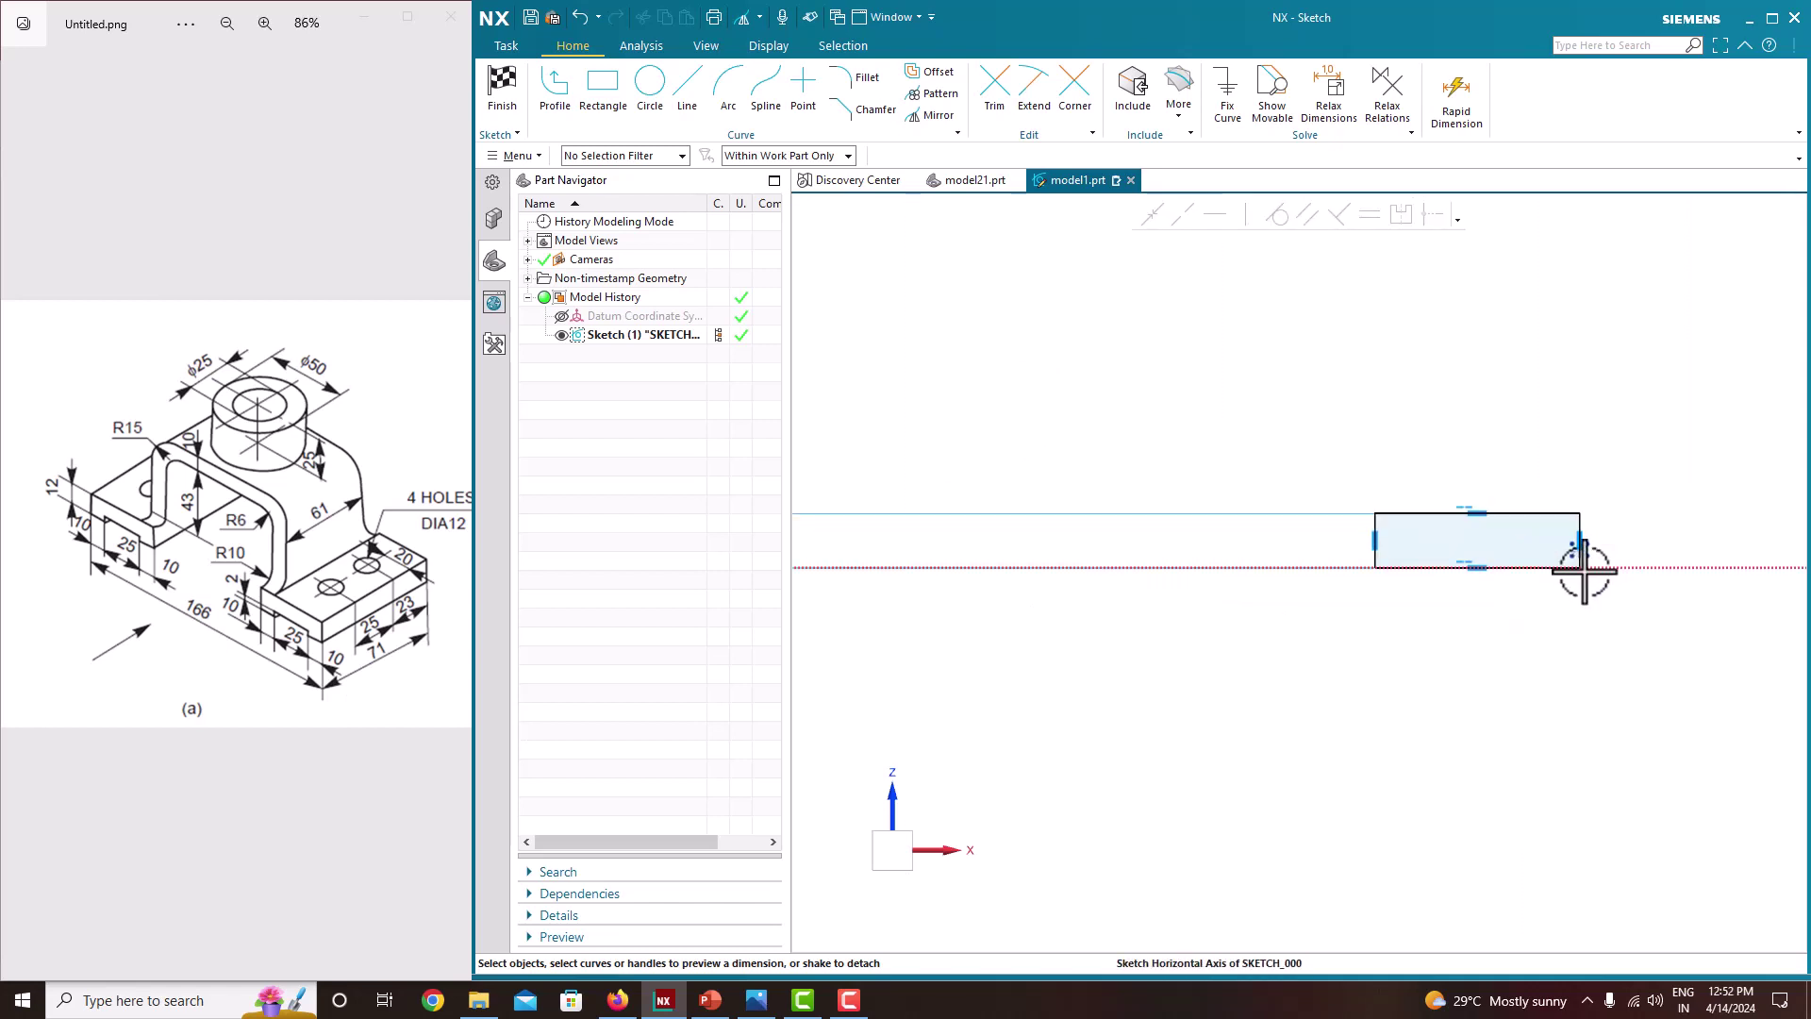
left_click(1581, 569)
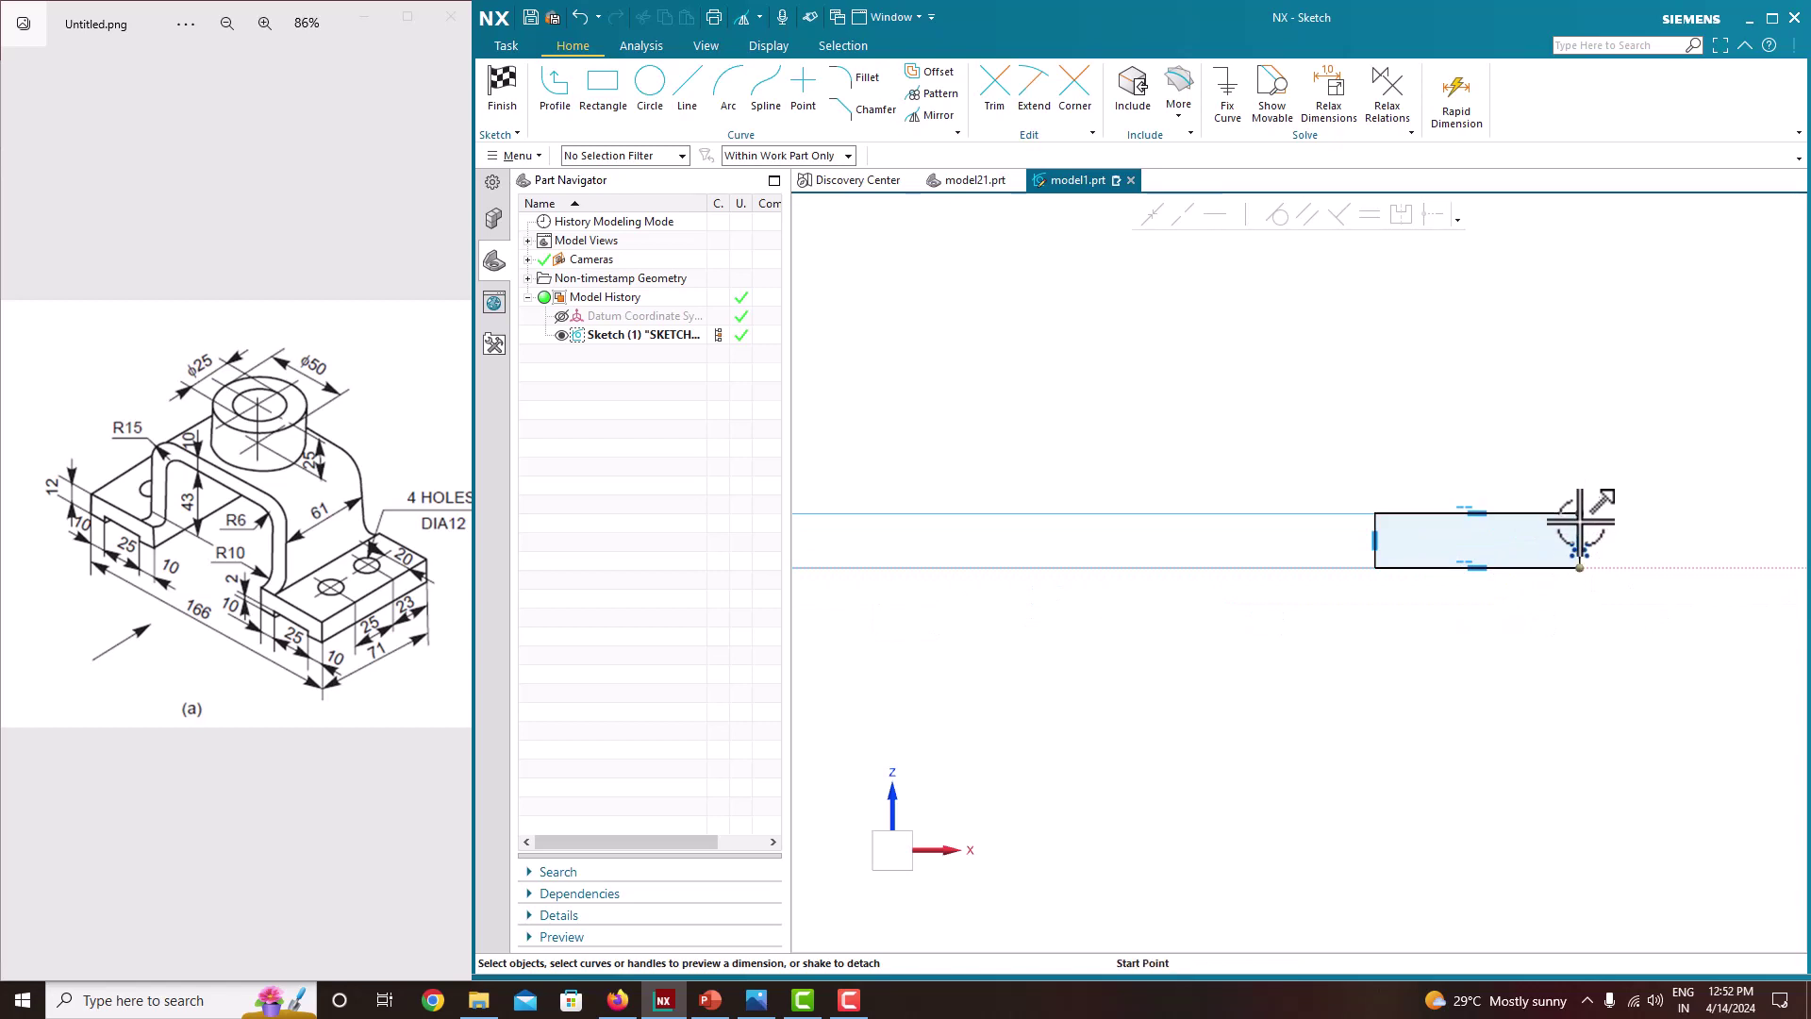
left_click(1581, 566)
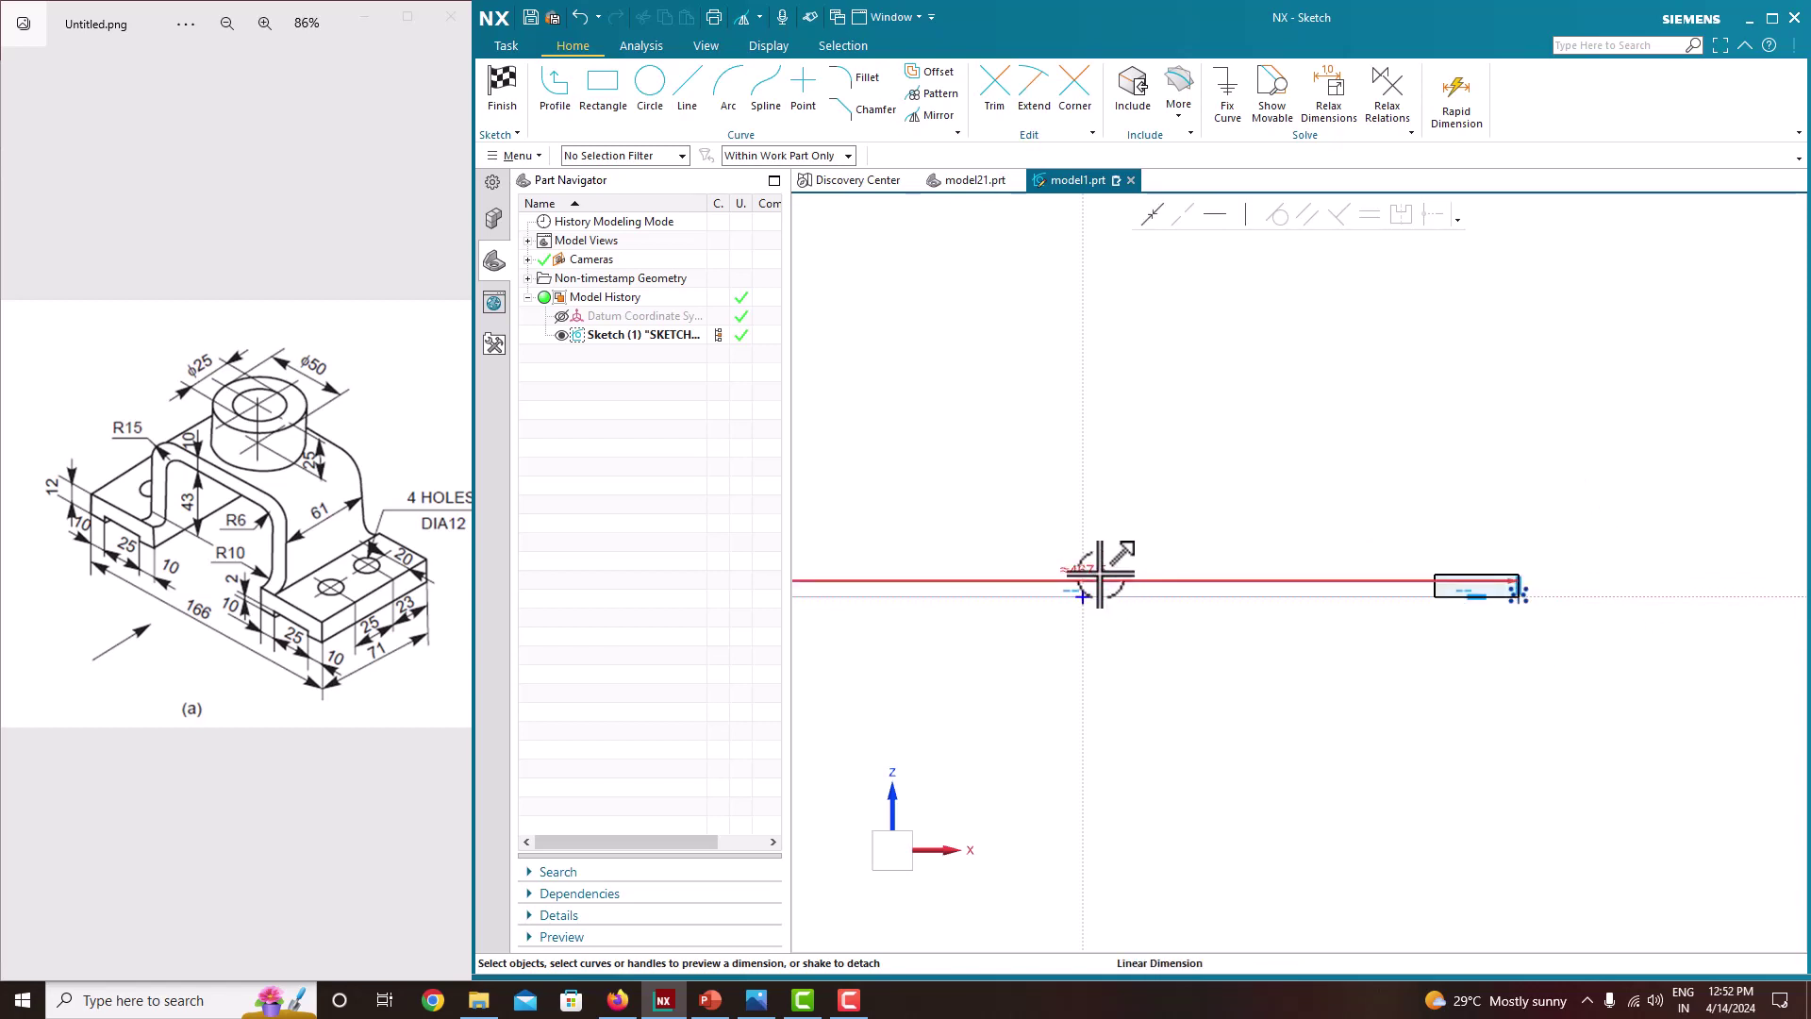
left_click(1094, 676)
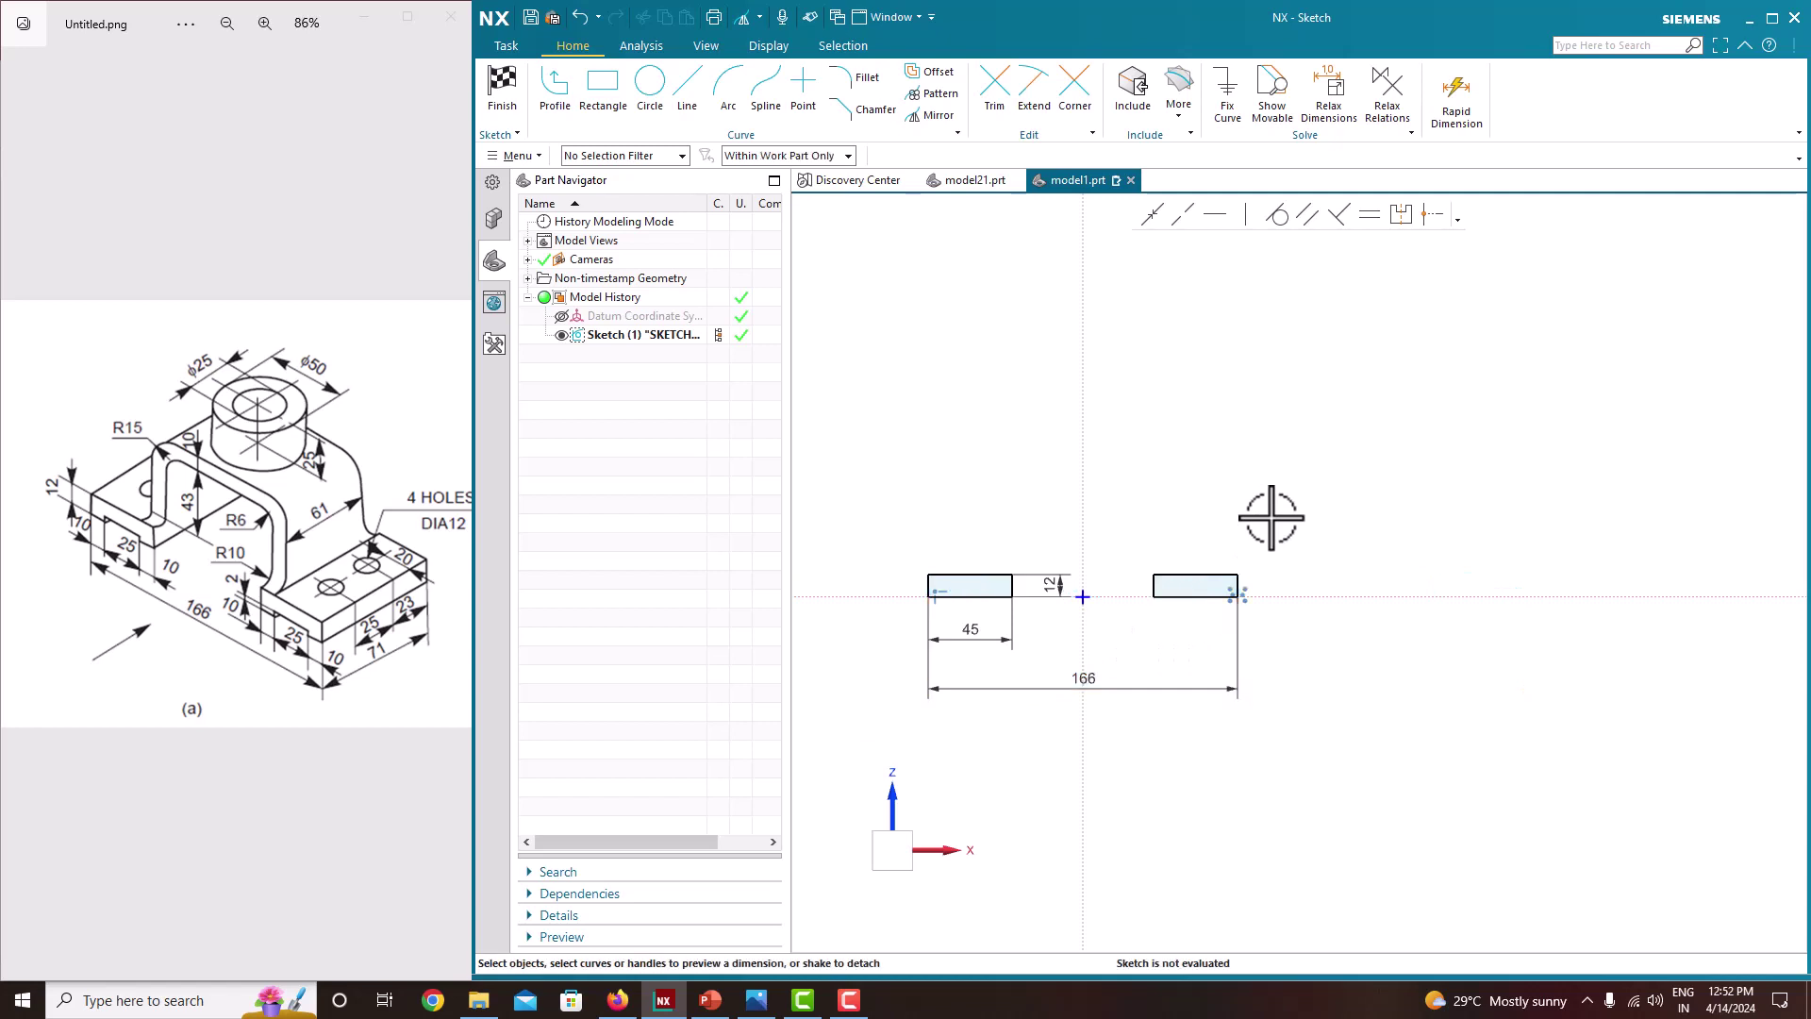
scroll(896, 713, "up", 5)
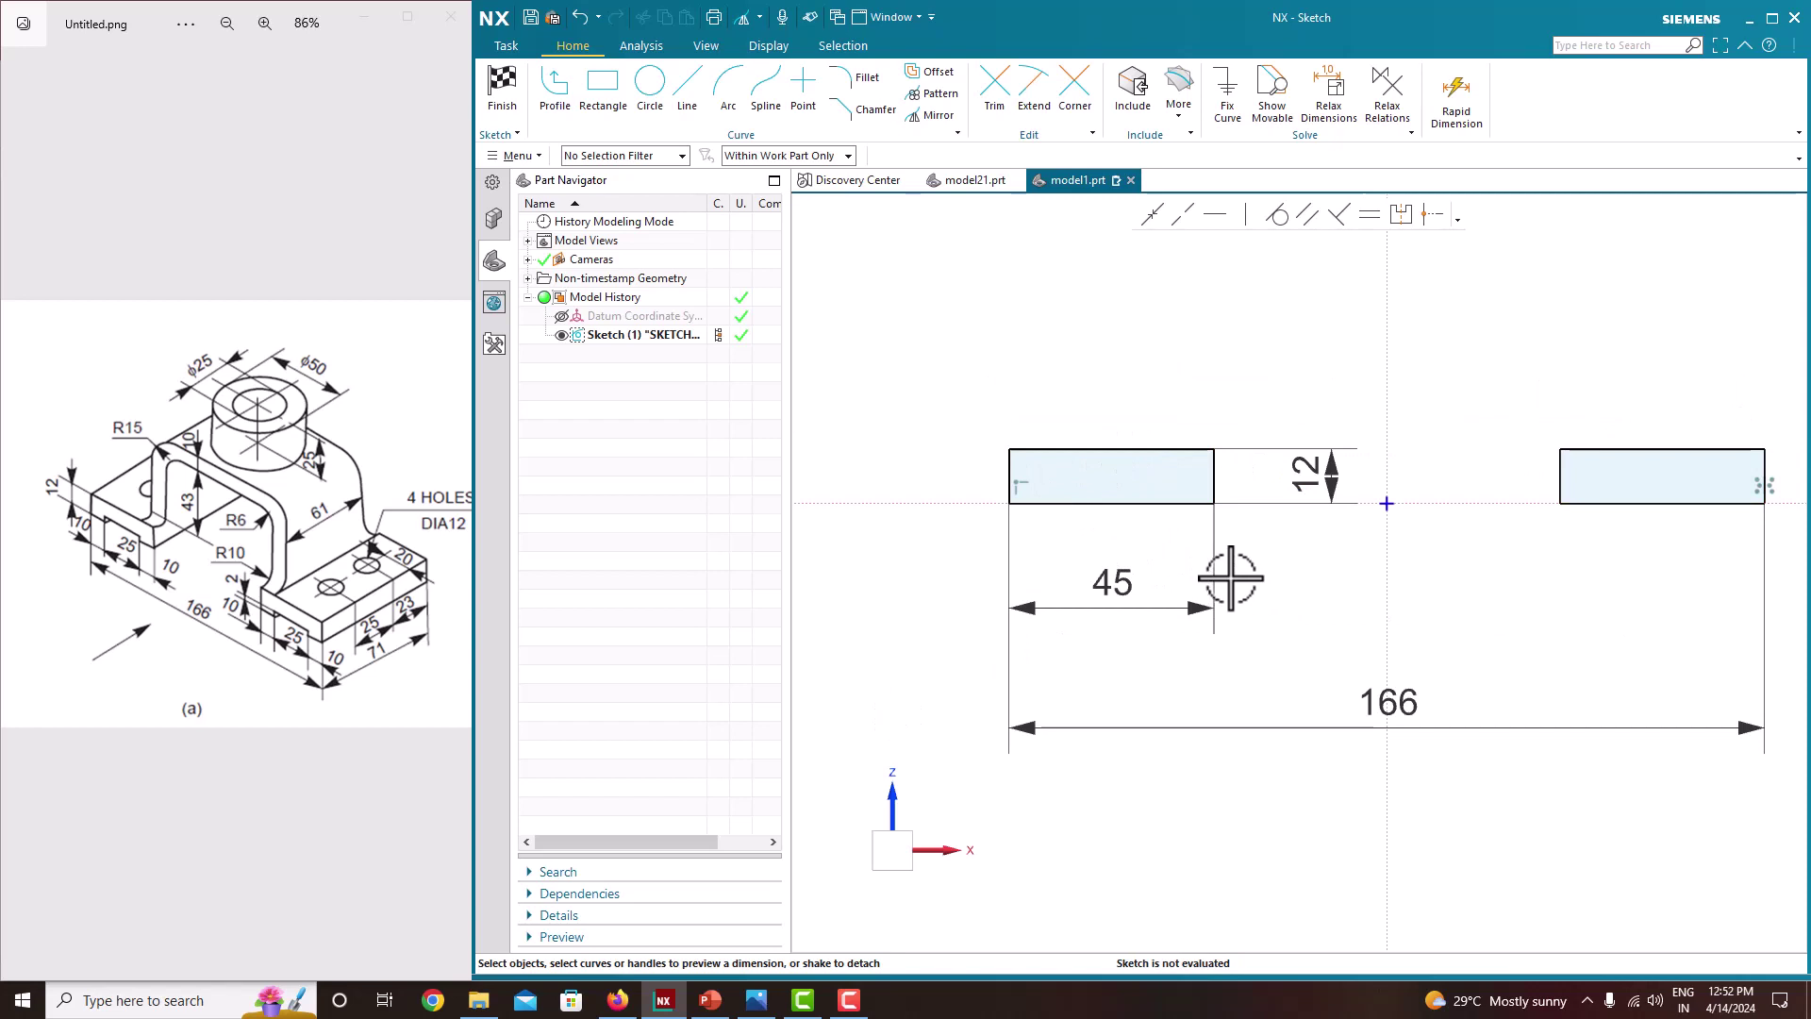
scroll(1132, 626, "down", 1)
Finish the sketch and extrude both rectangles with a symmetric width of 71 mm
right_click(1440, 362)
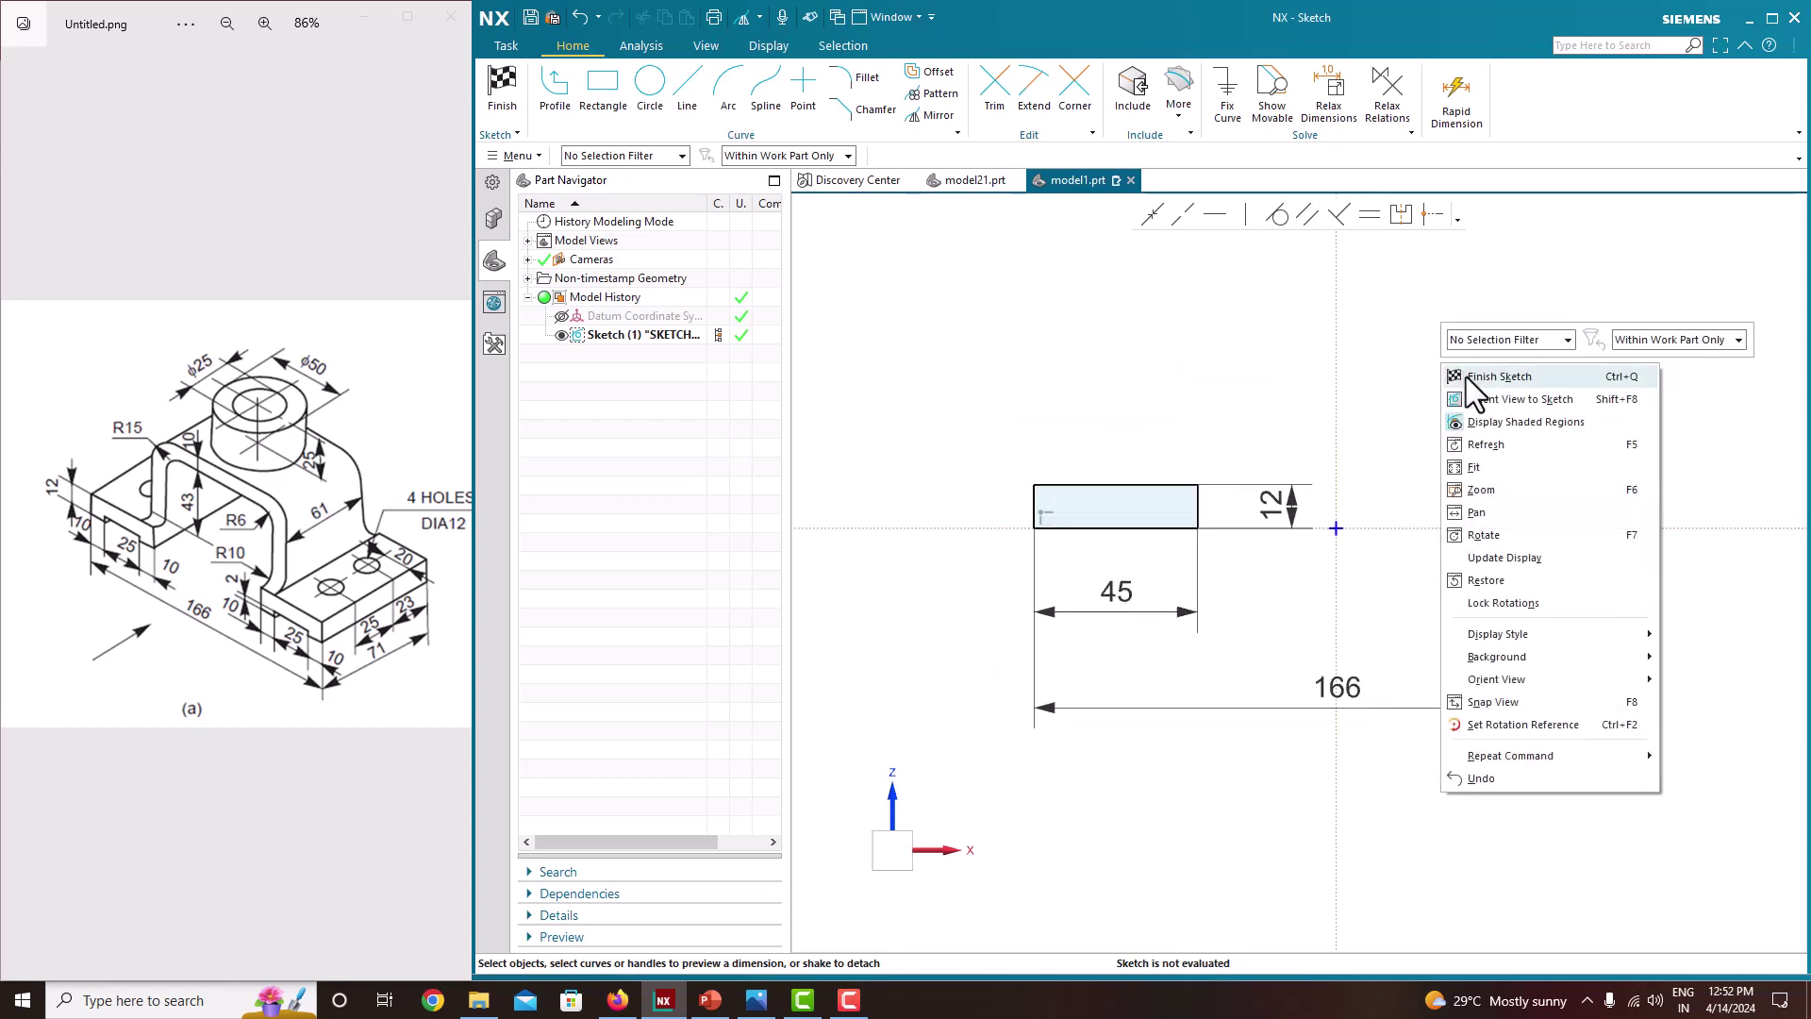
left_click(1465, 376)
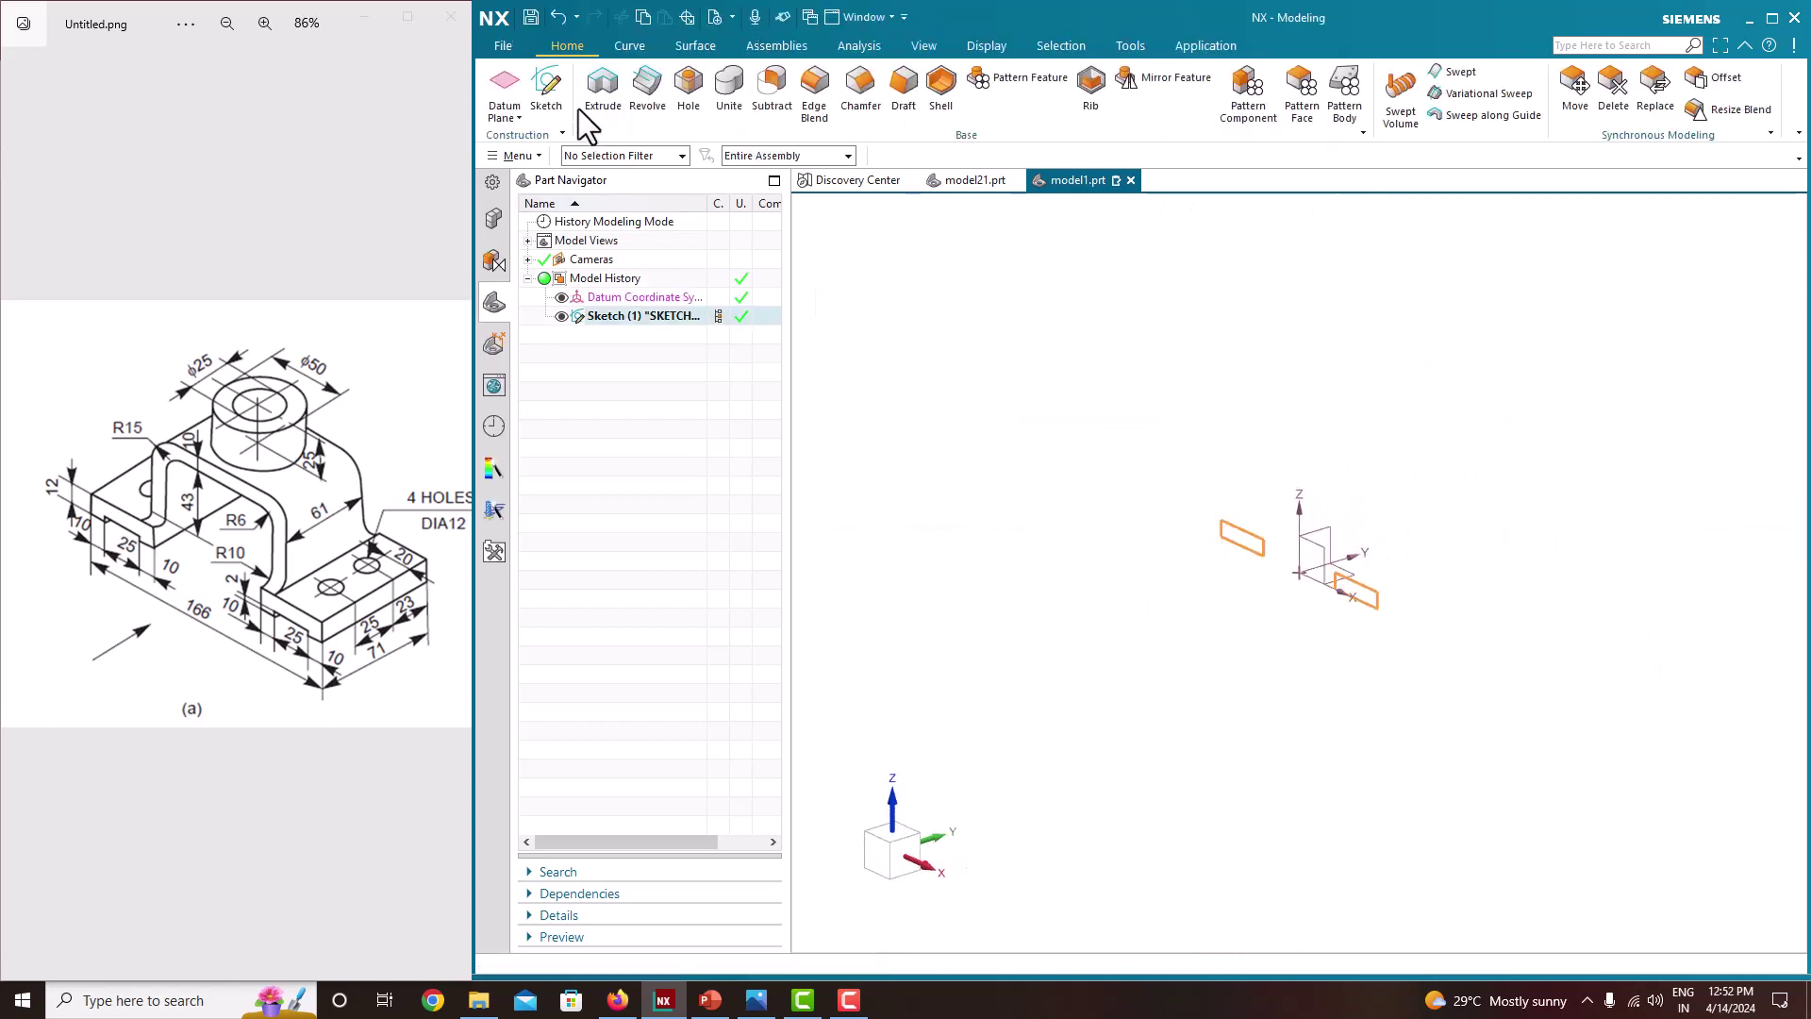
left_click(605, 89)
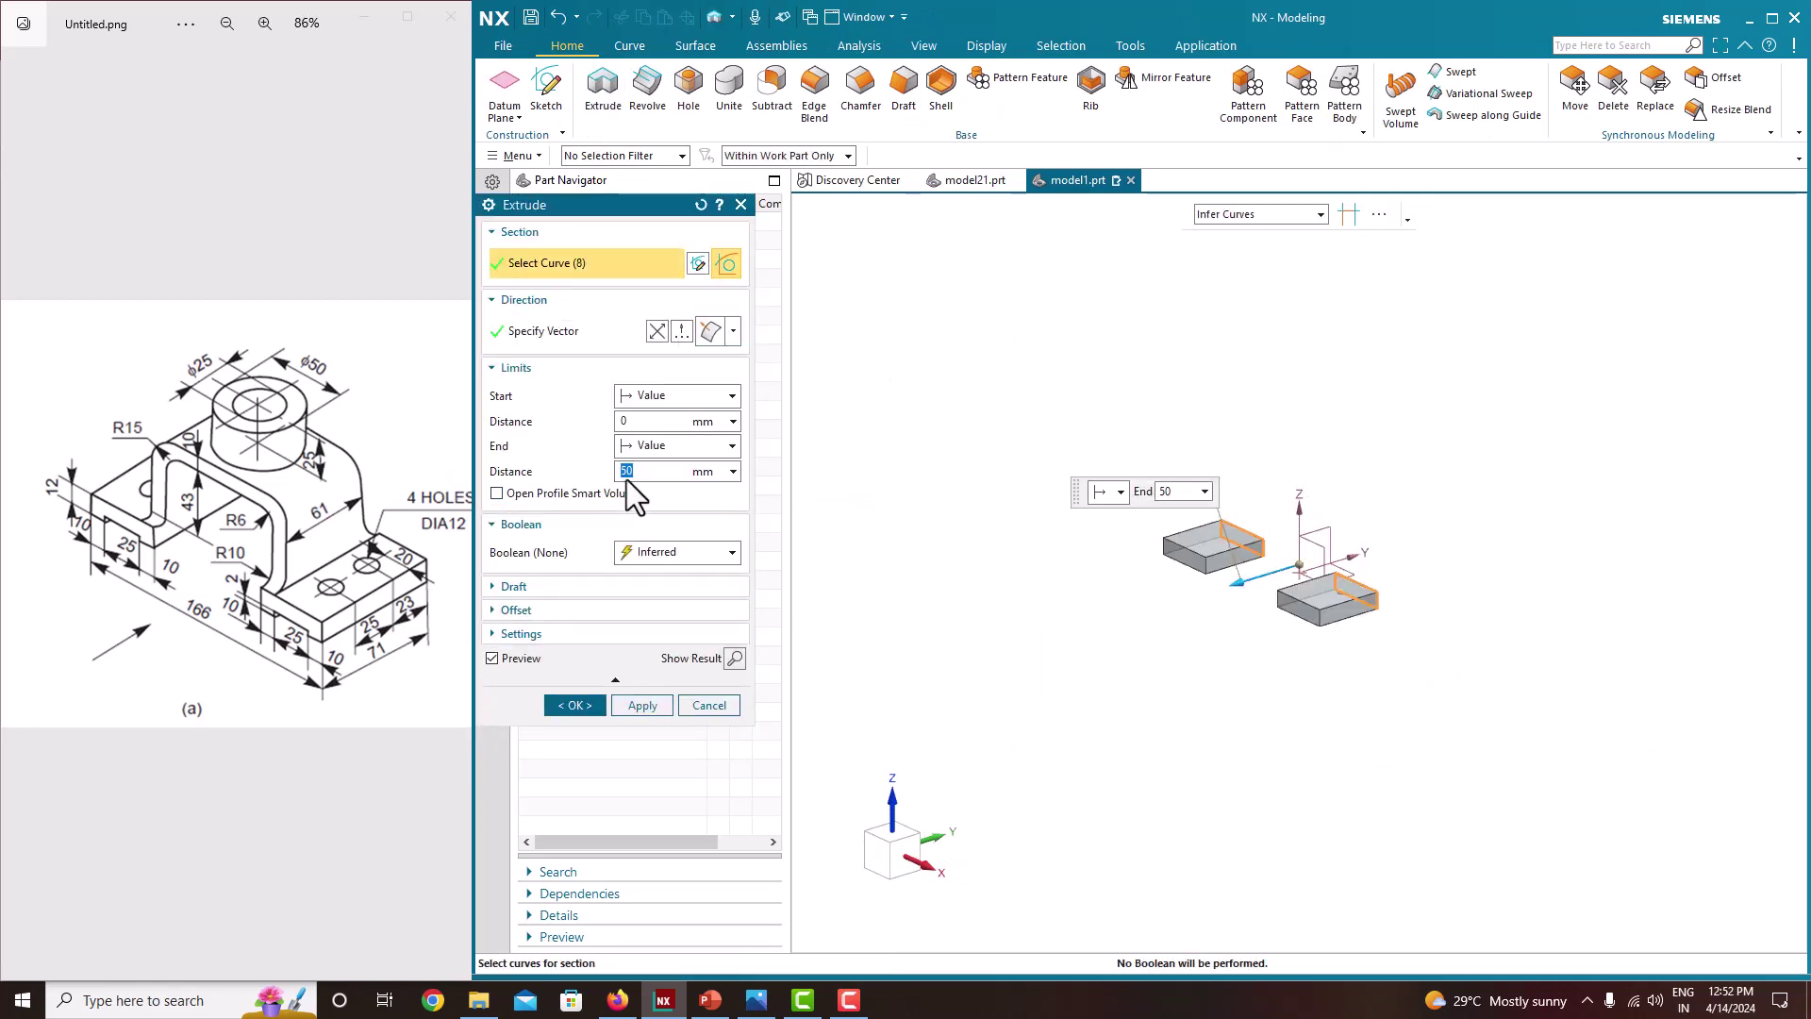
left_click(641, 450)
left_click(653, 505)
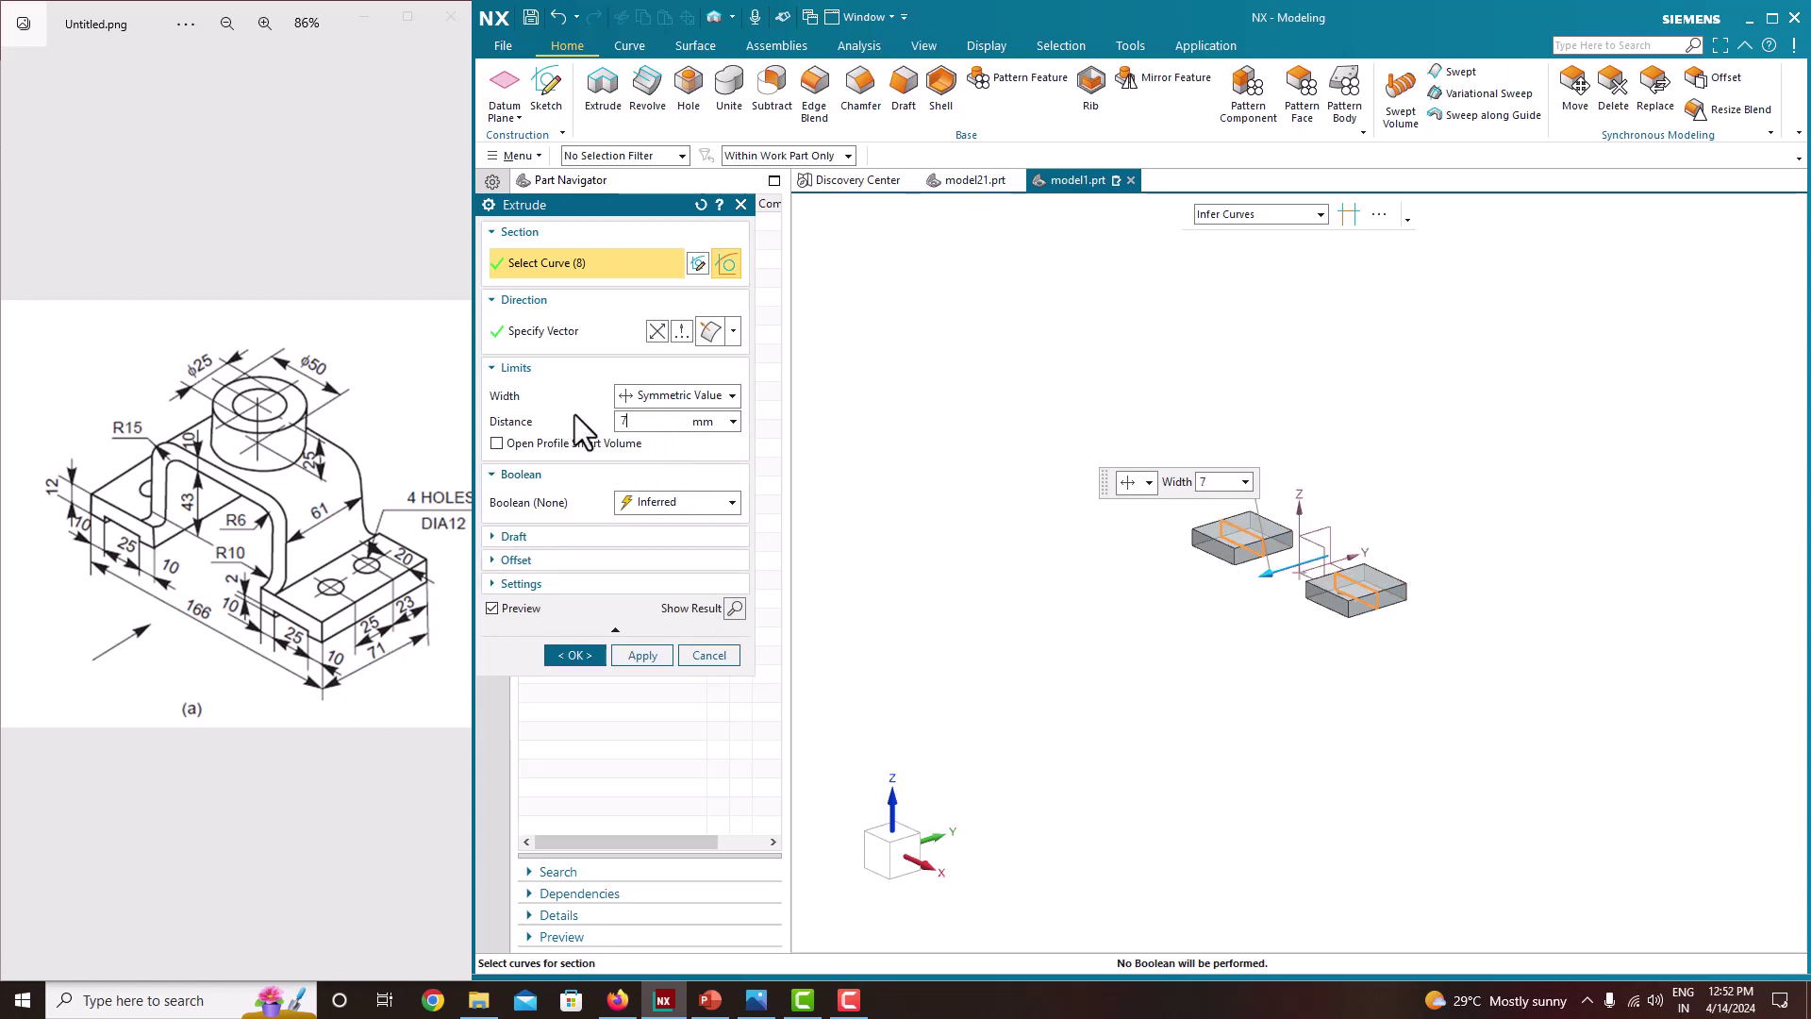
key("Return")
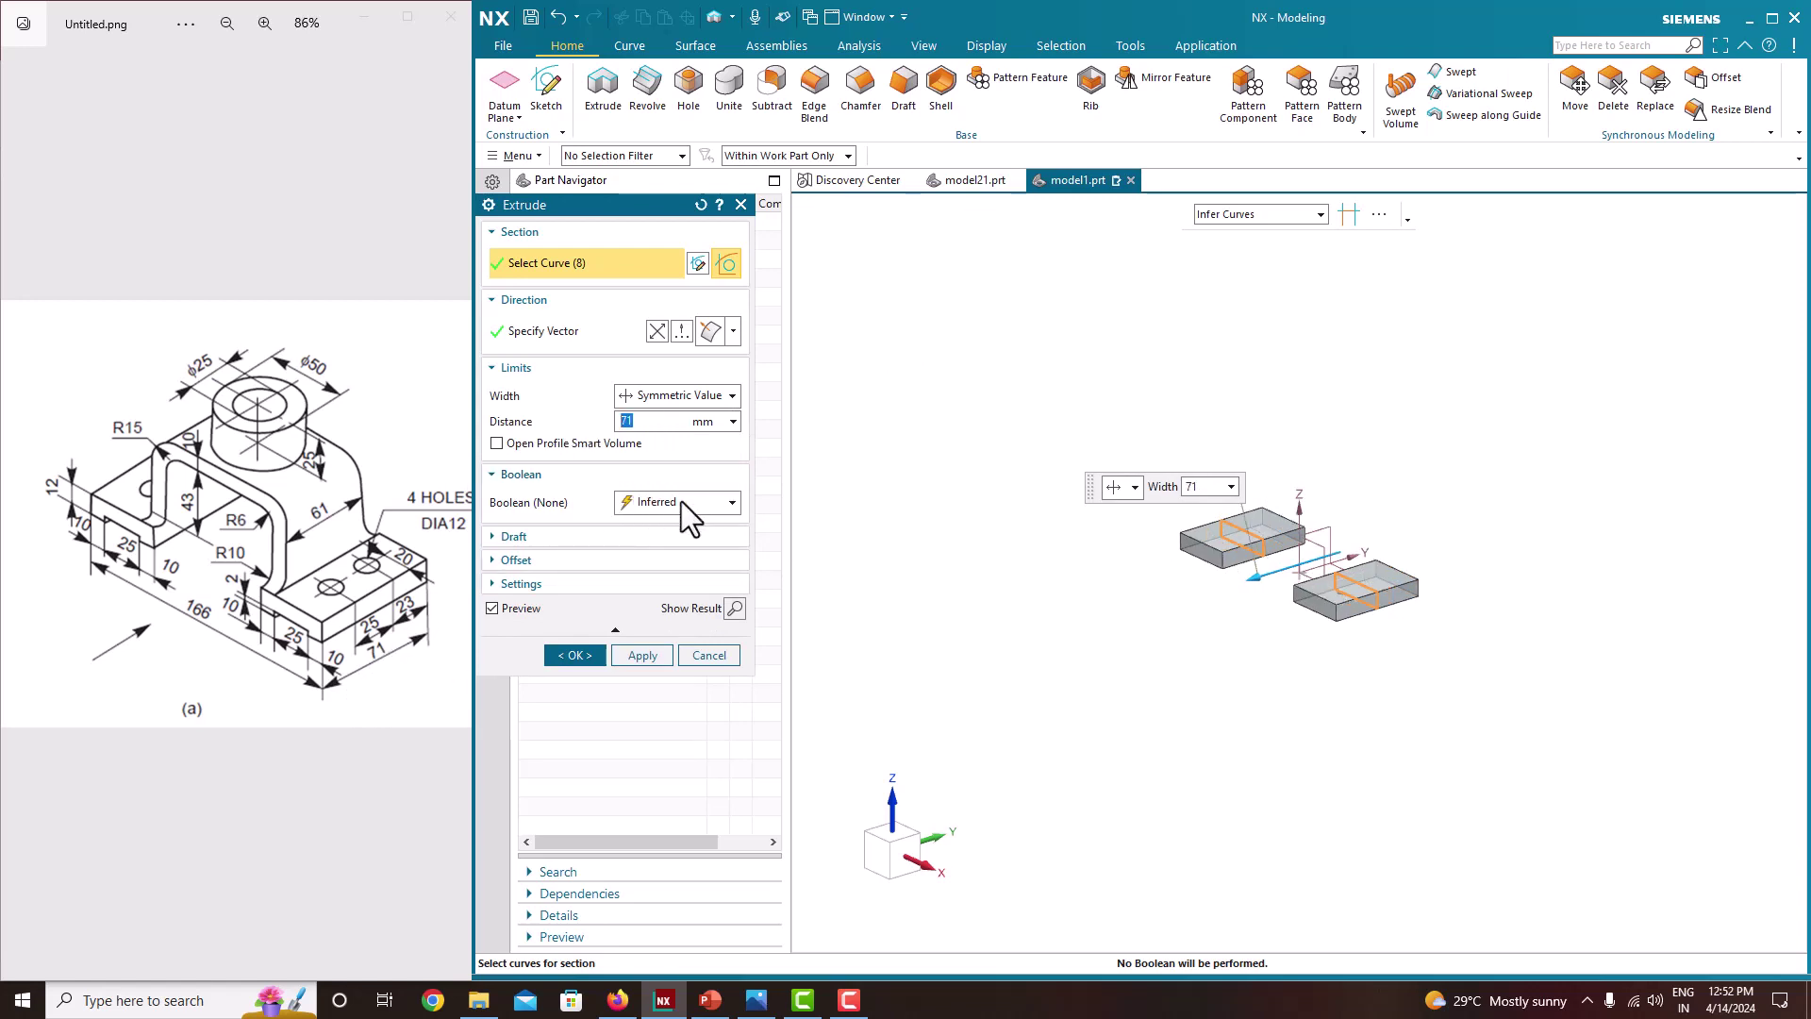
left_click(578, 655)
Hide the base feet sketch
left_click(562, 315)
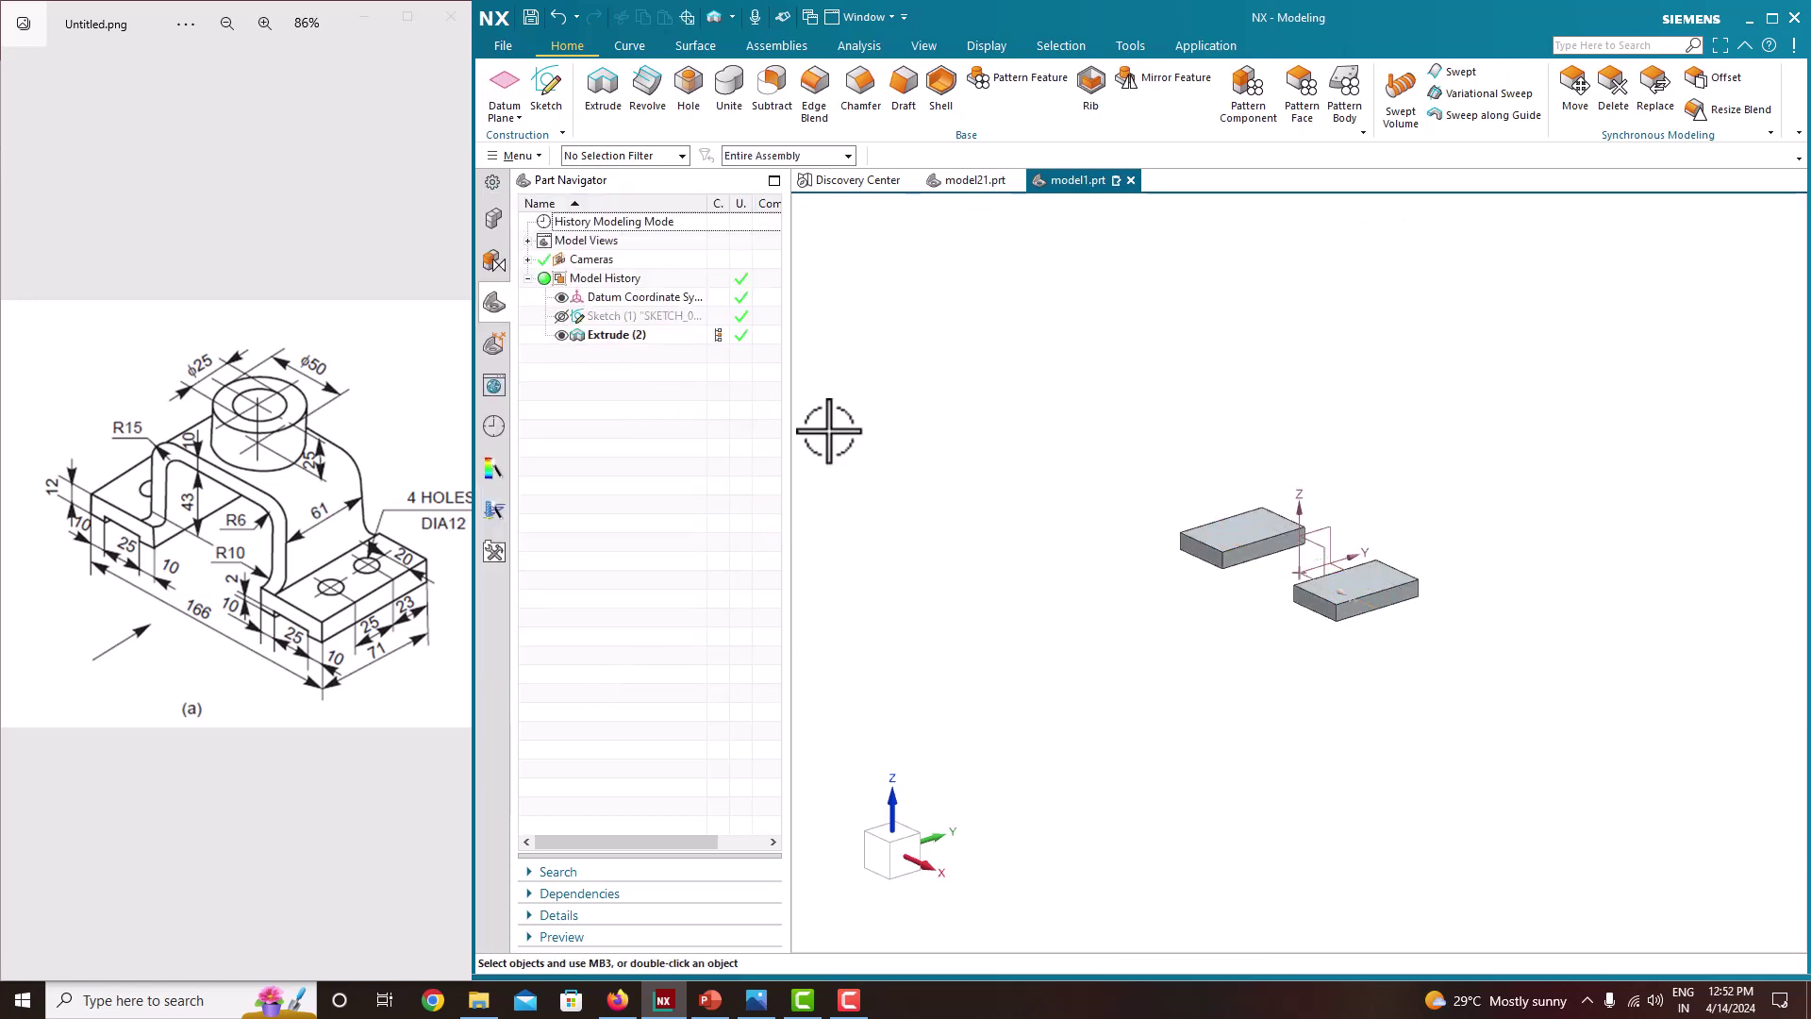
scroll(1277, 595, "up", 3)
middle_click_drag(1277, 594, 1298, 613)
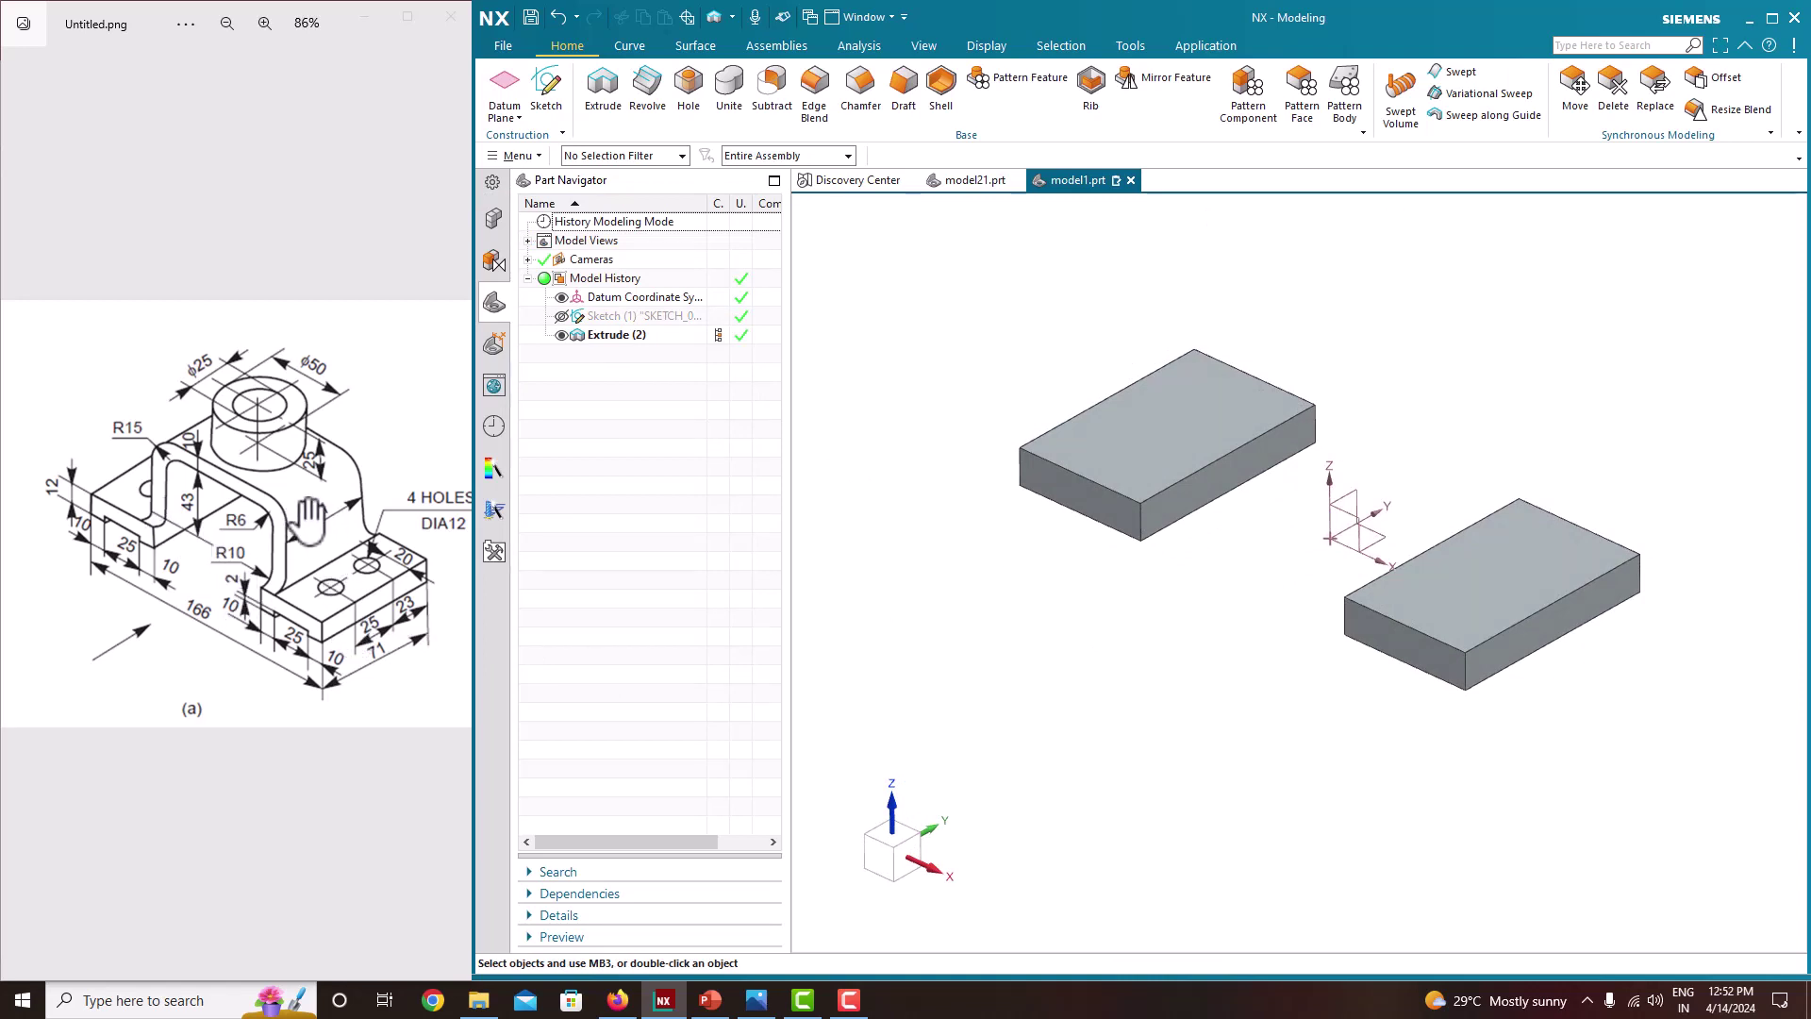
Create a new sketch on the Front plane
left_click(550, 105)
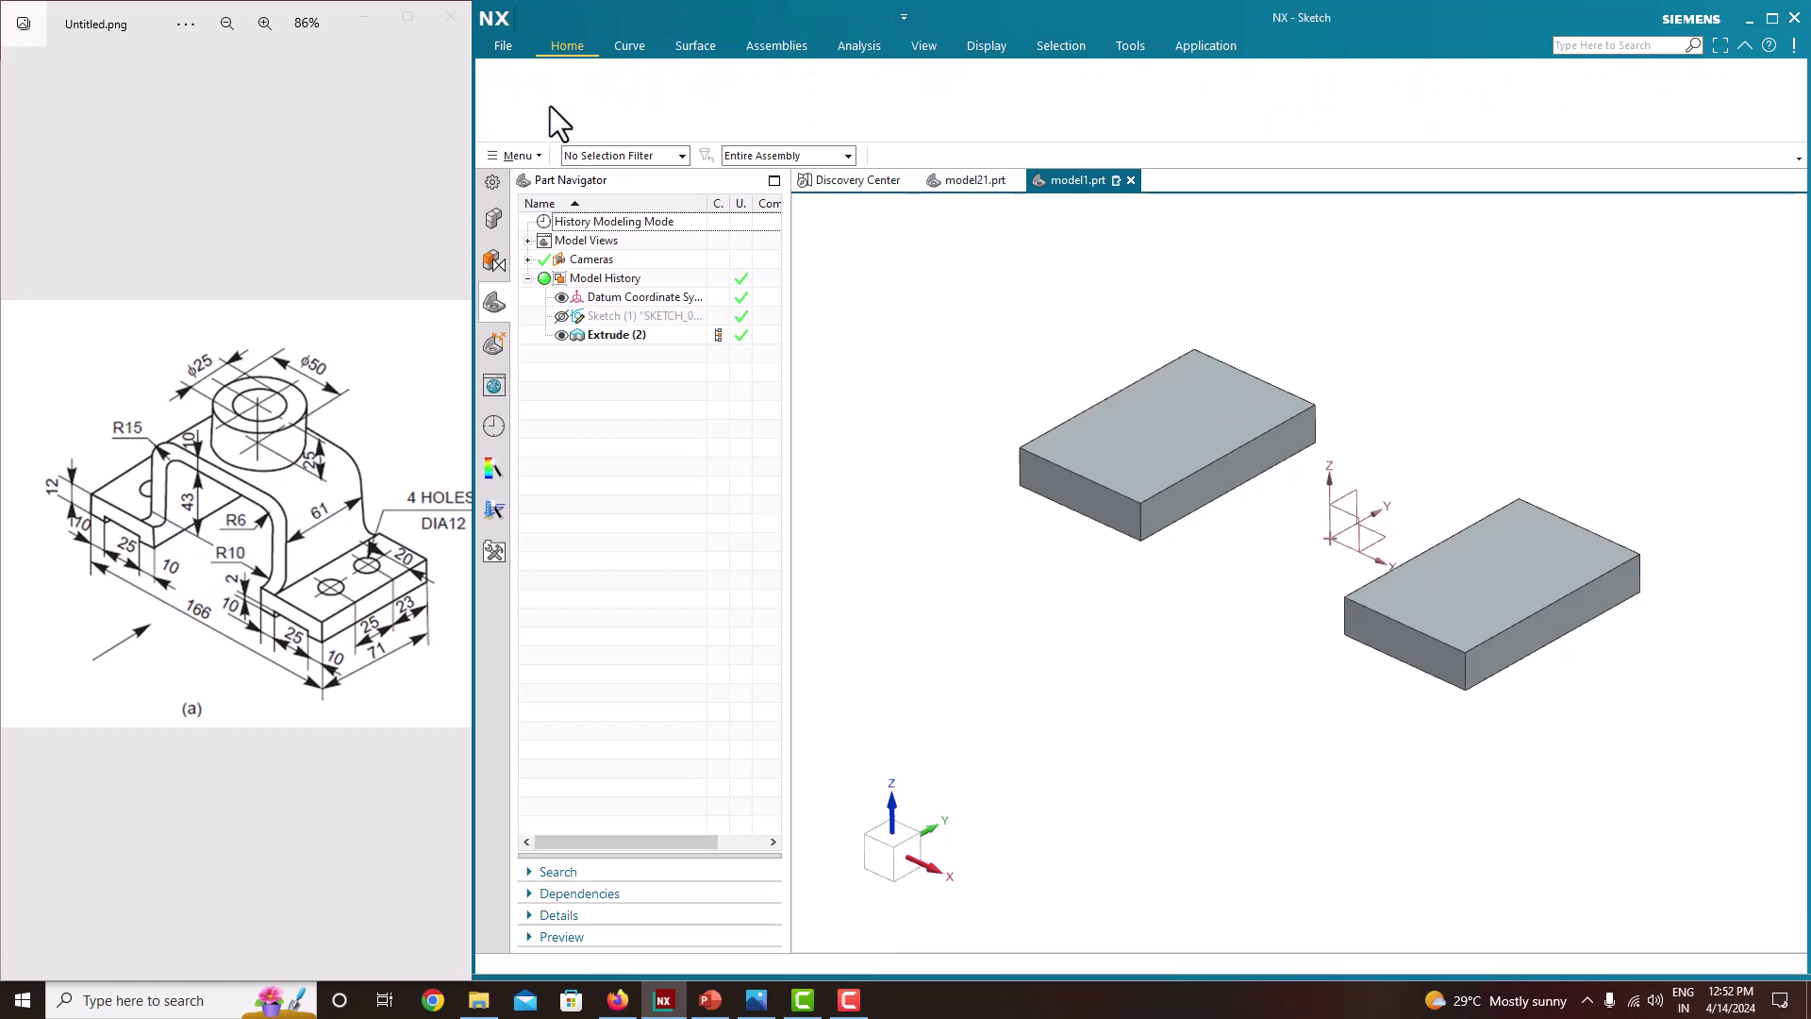
left_click(1280, 394)
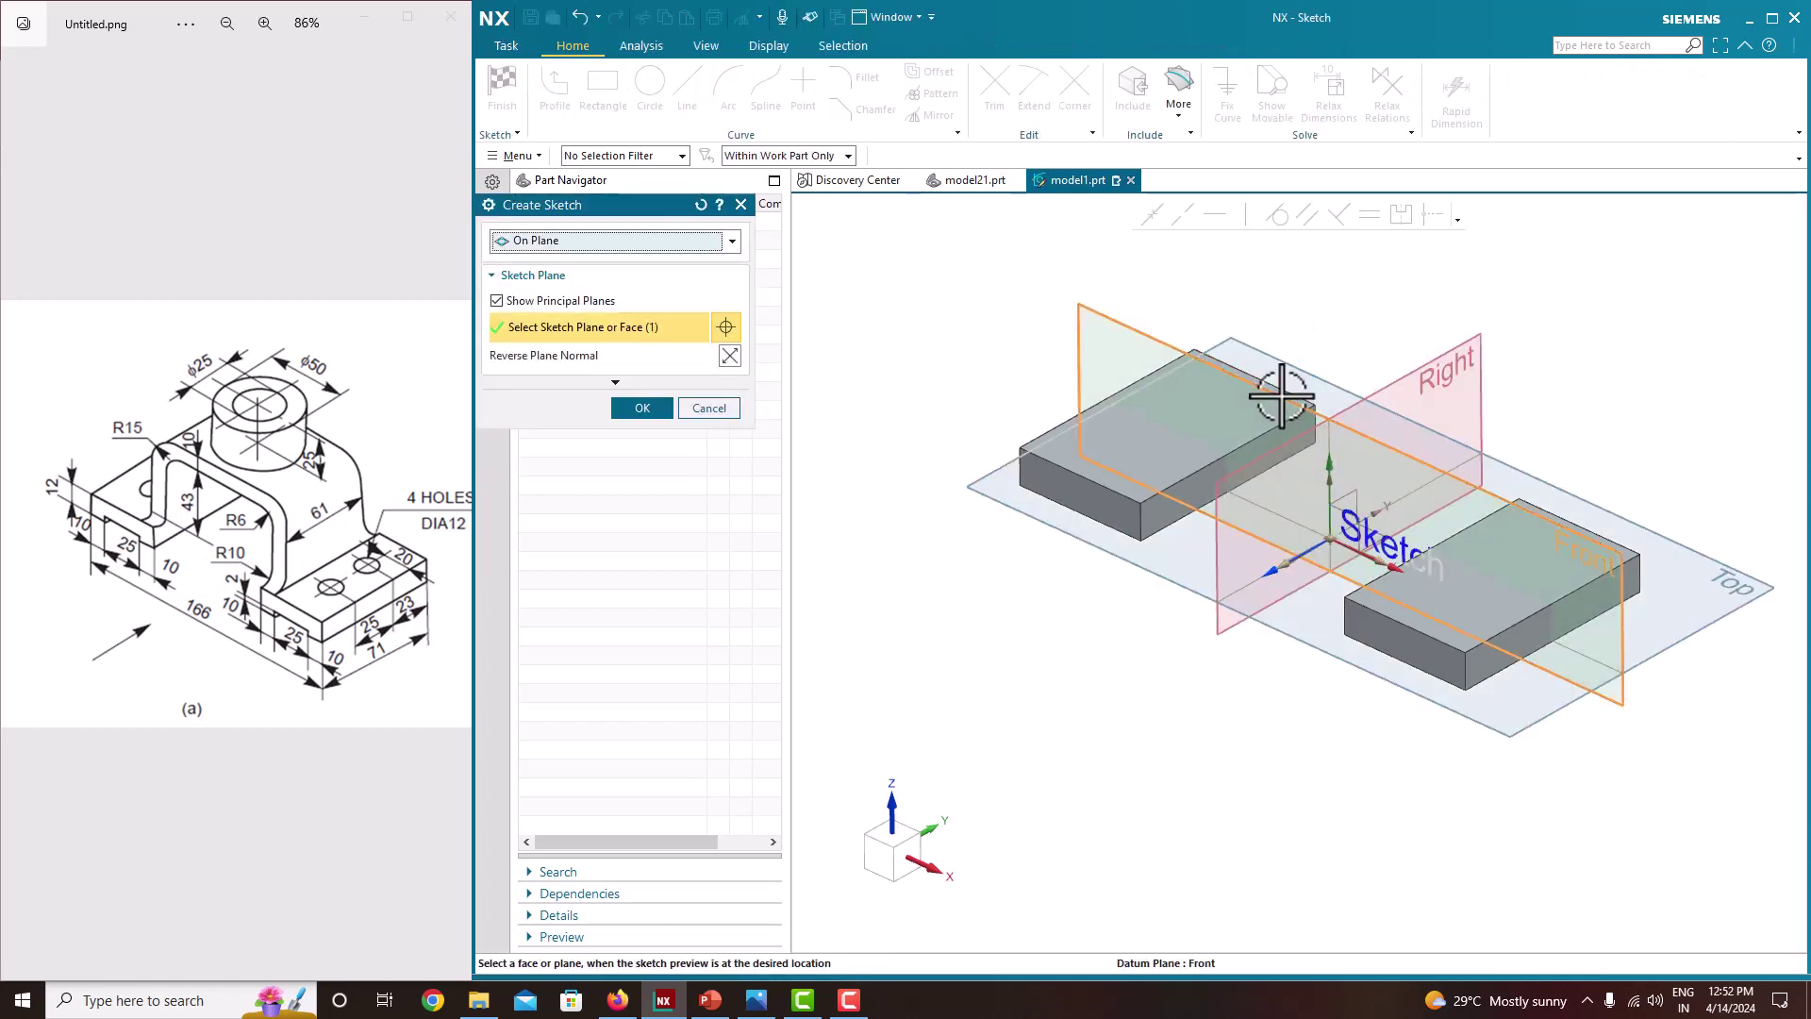
left_click(658, 406)
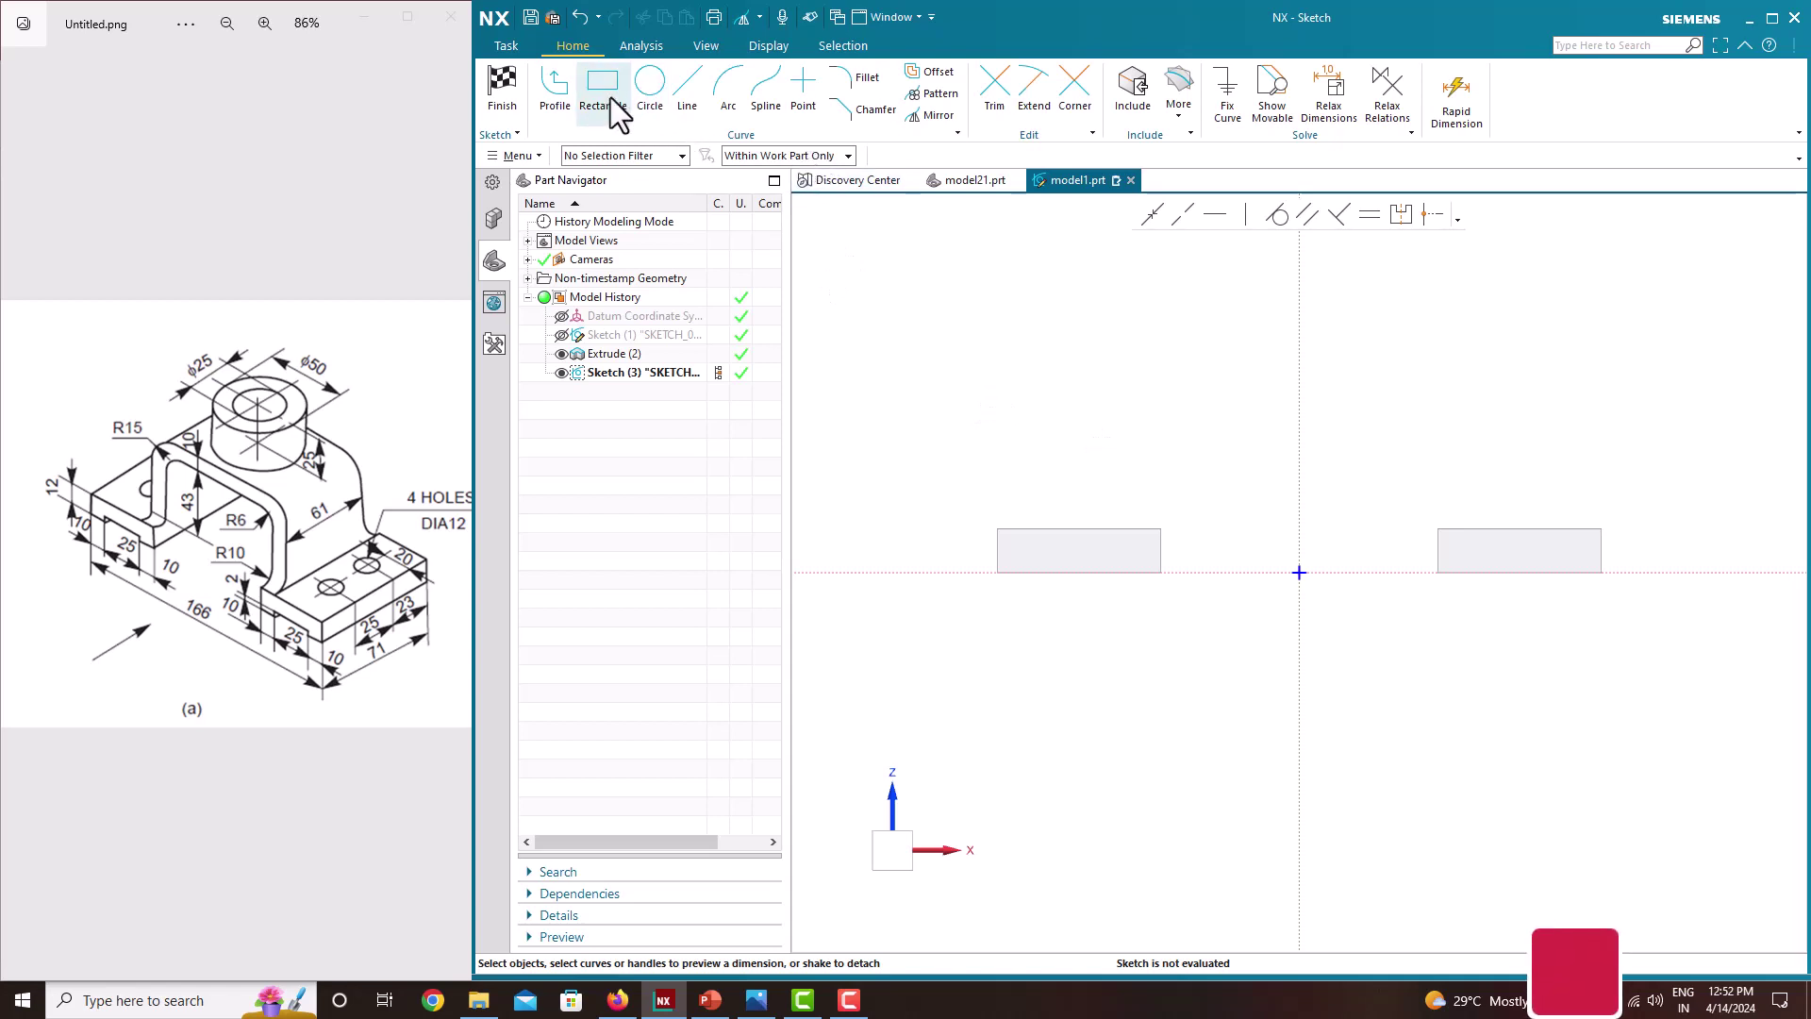
Sketch the inner bridge outline with the Profile tool: two equal vertical lines from the feet's inner top corners, joined by a horizontal line
left_click(552, 92)
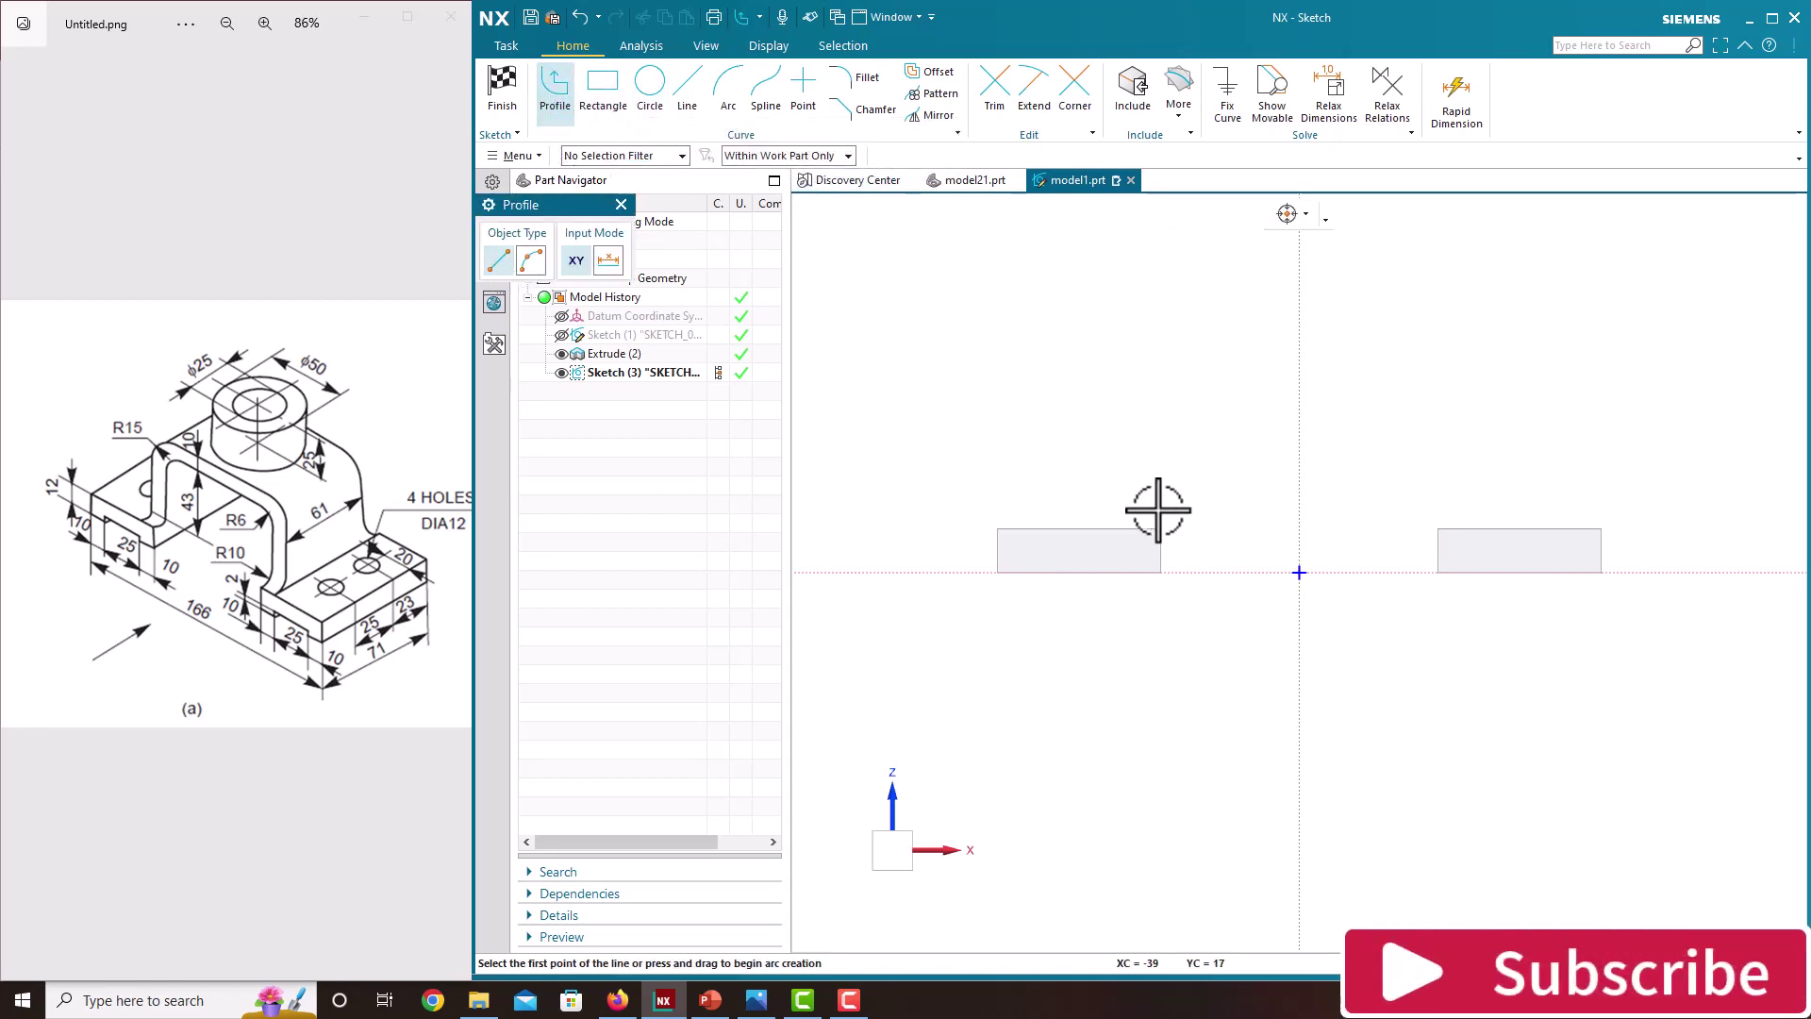
left_click(815, 159)
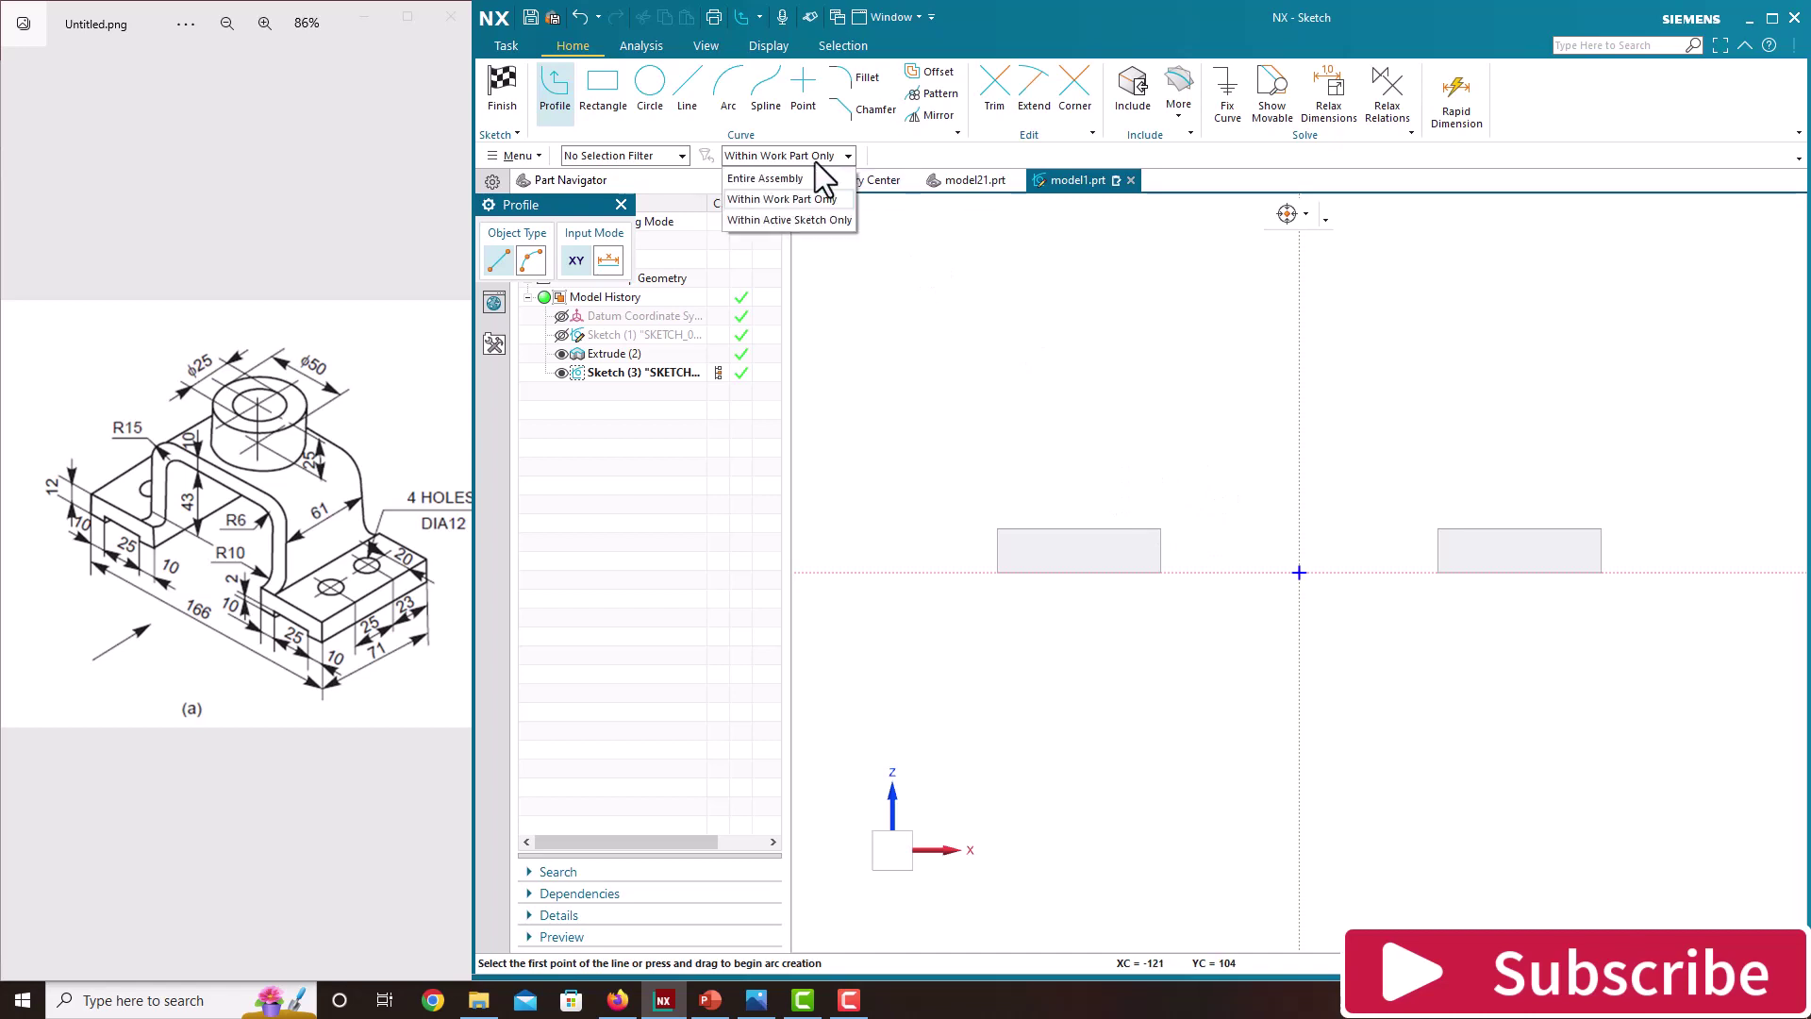
left_click(788, 201)
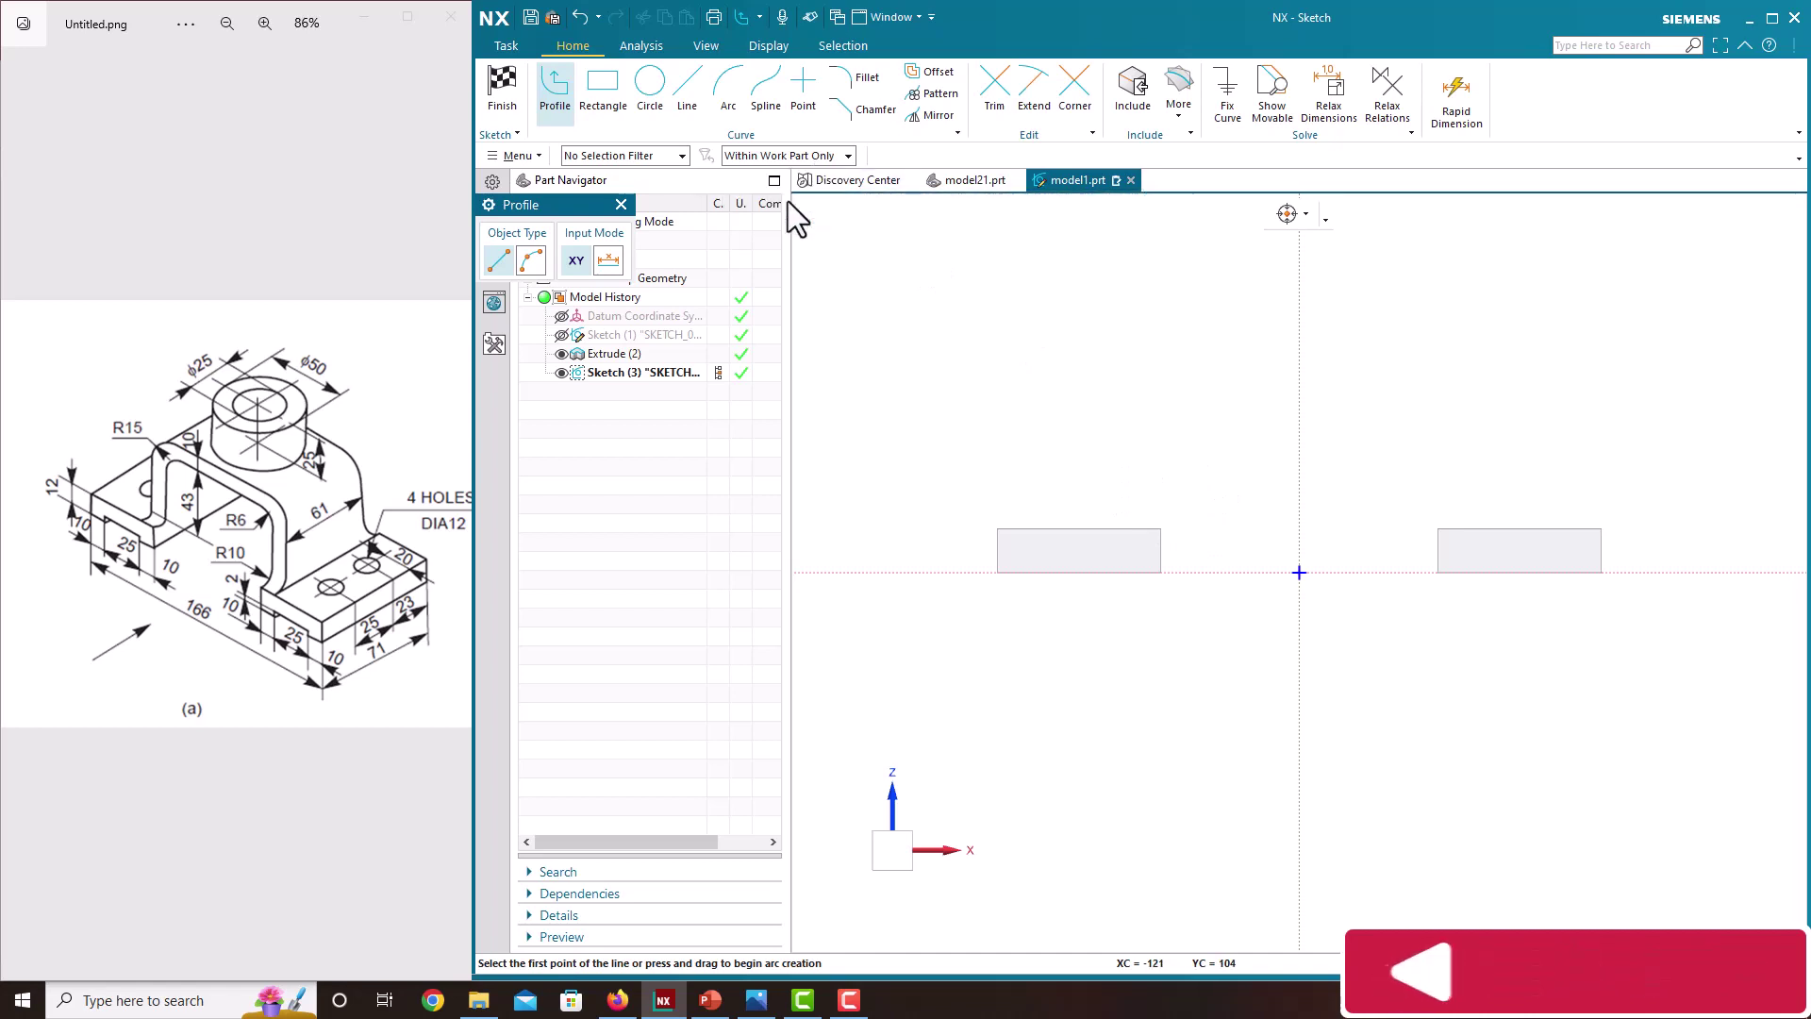
left_click(1163, 526)
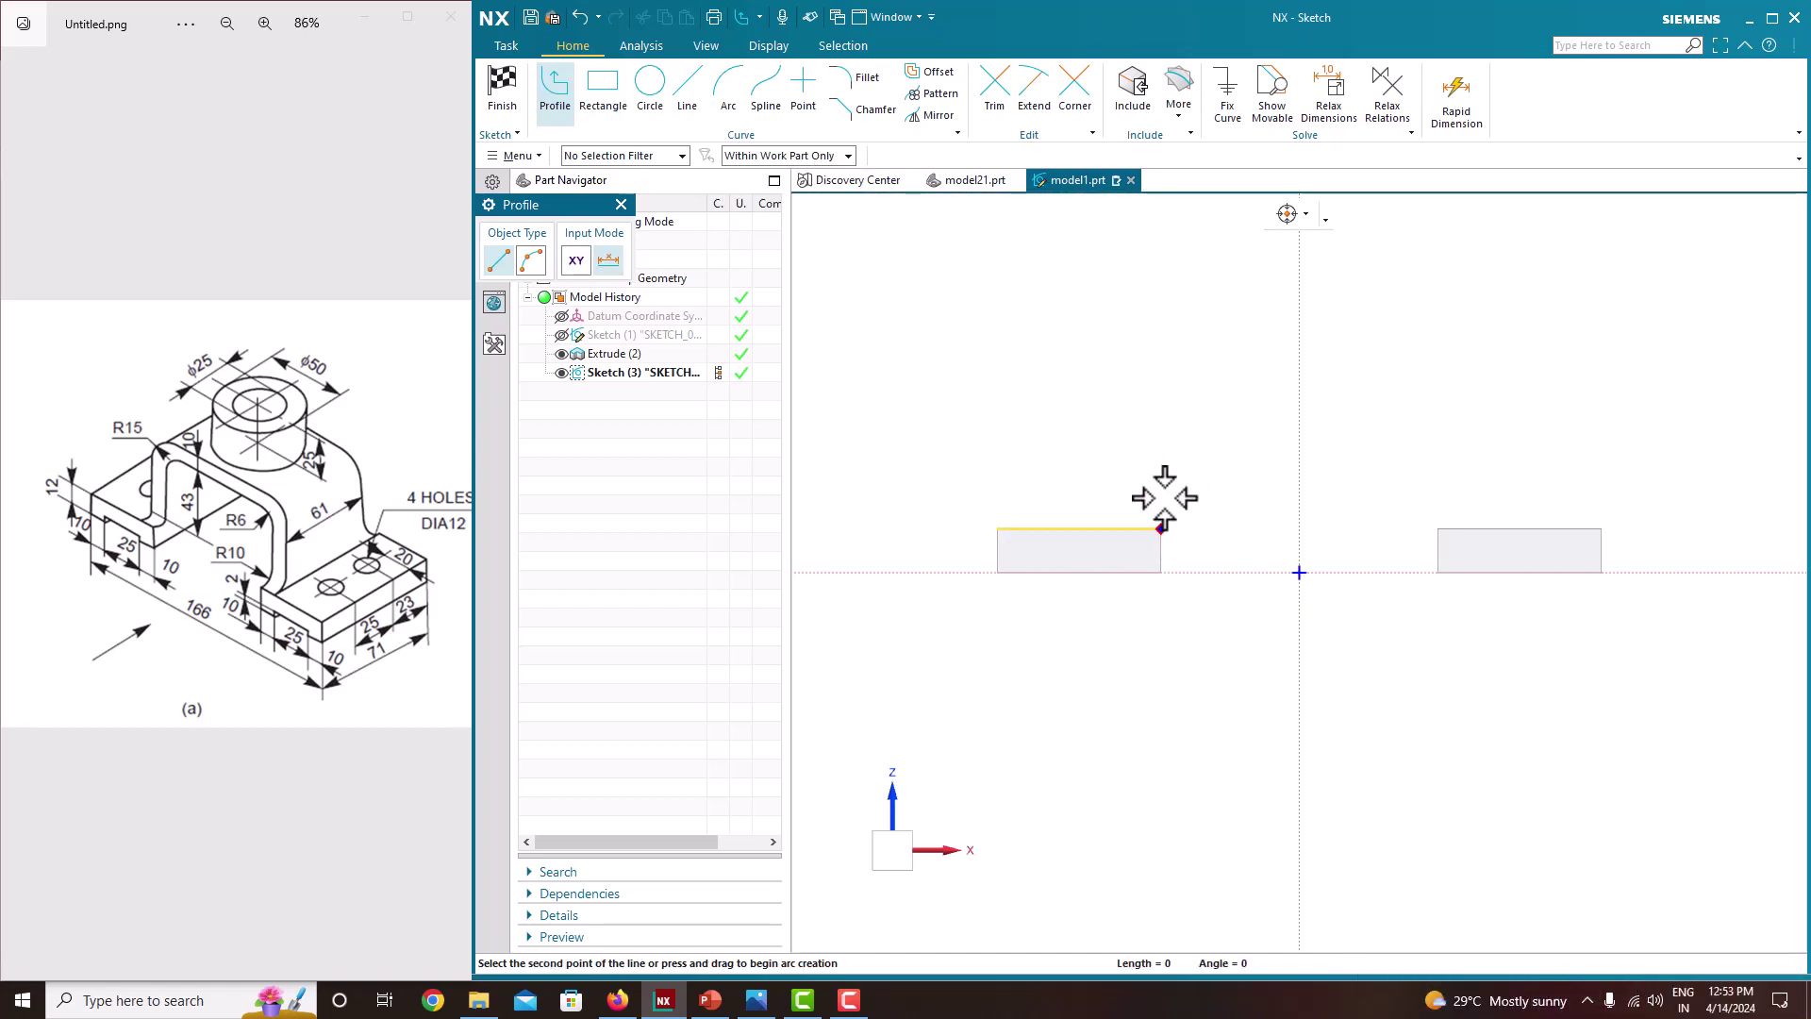
left_click(1161, 342)
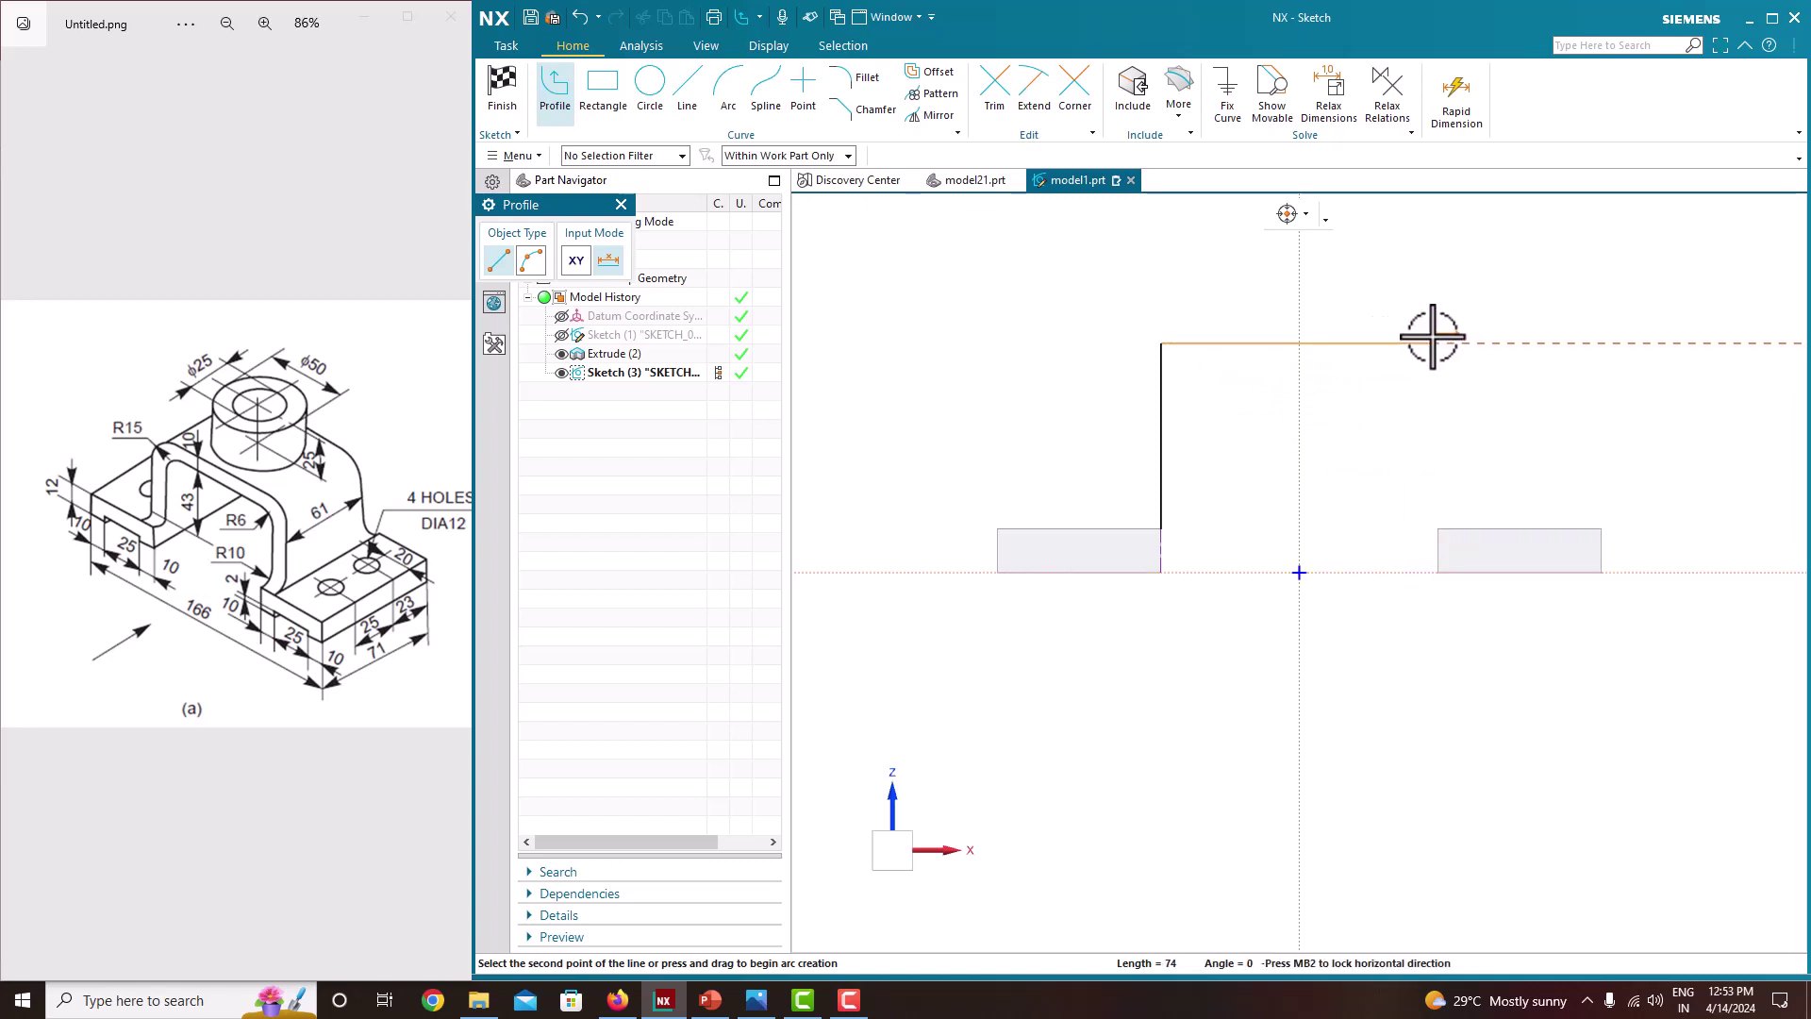
right_click(1351, 356)
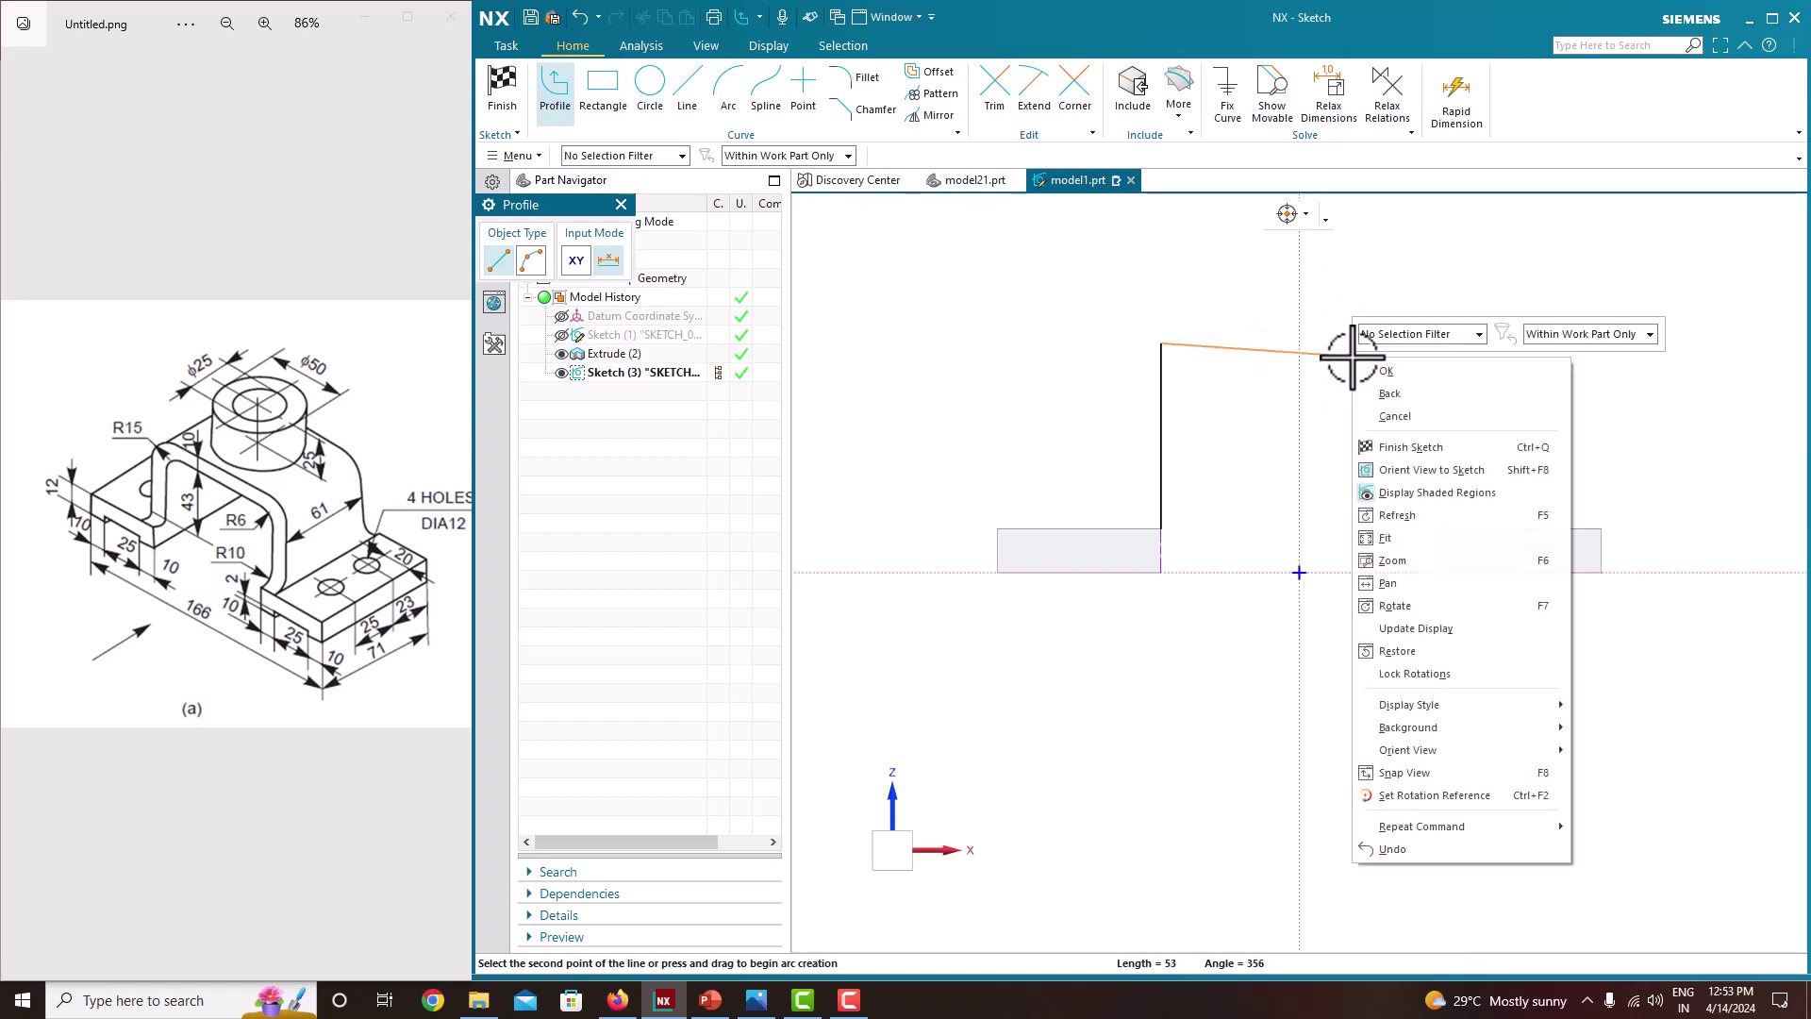
left_click(1396, 389)
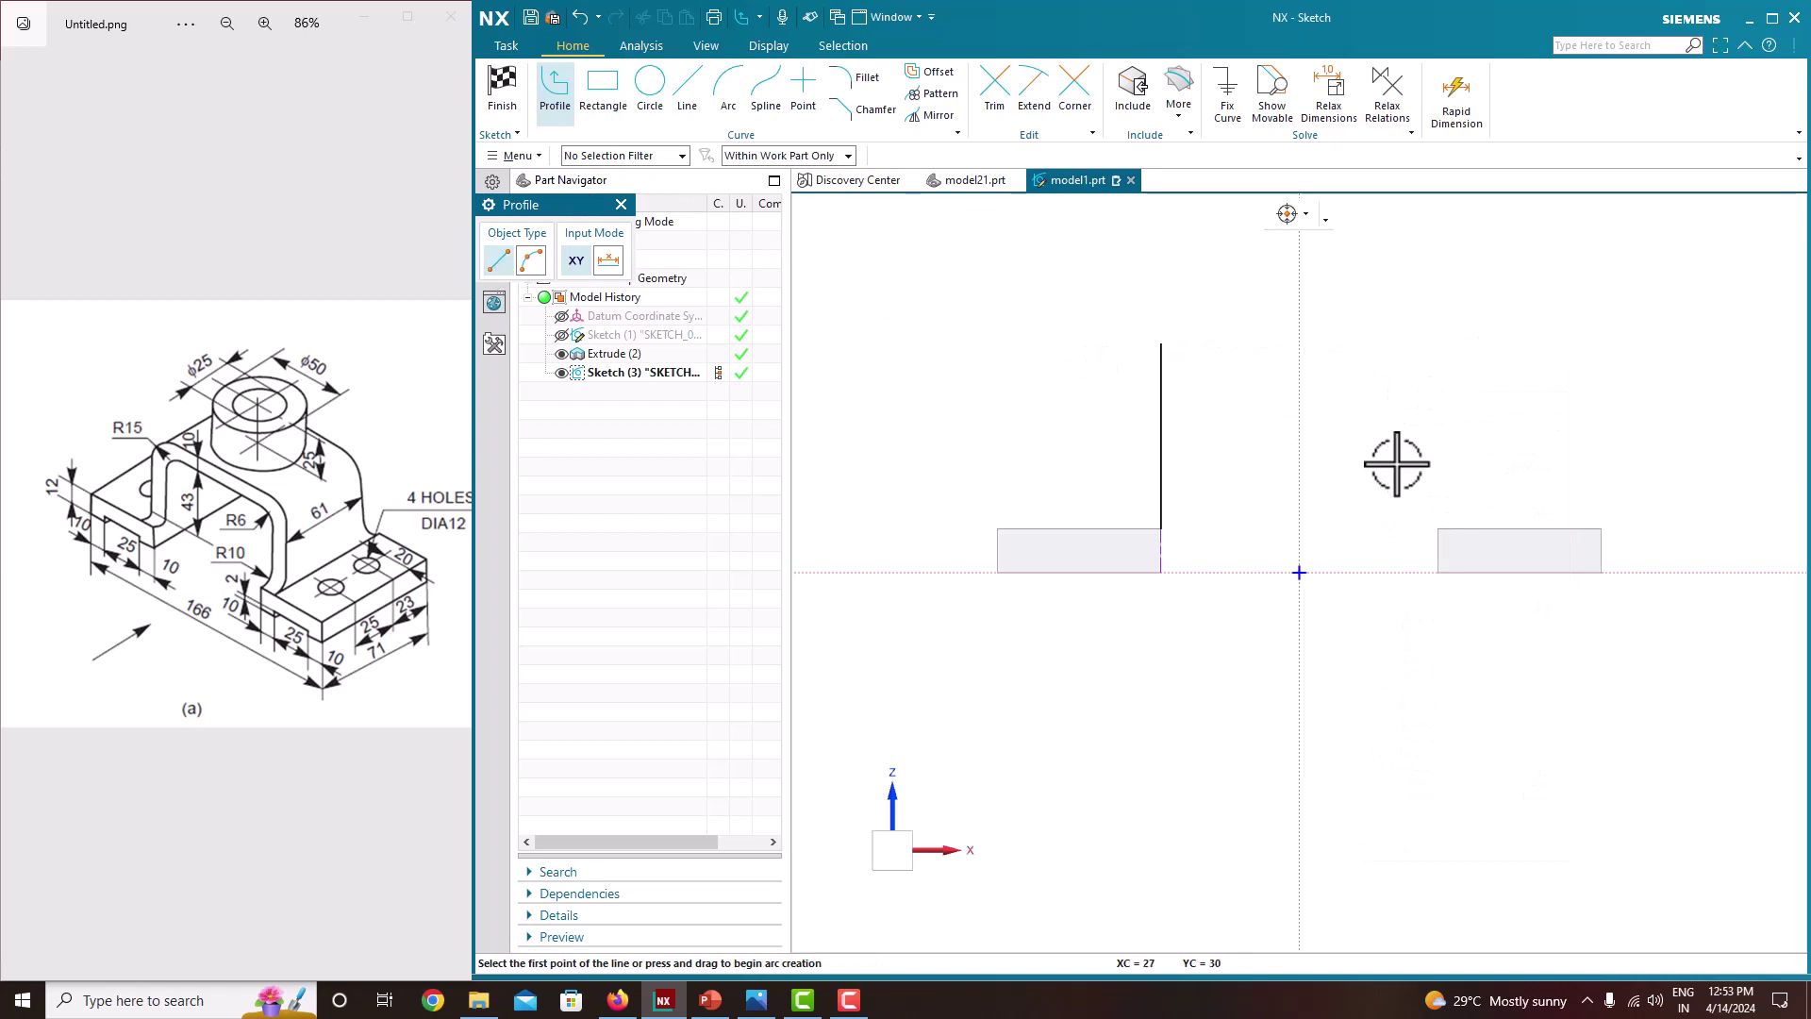
left_click(1439, 528)
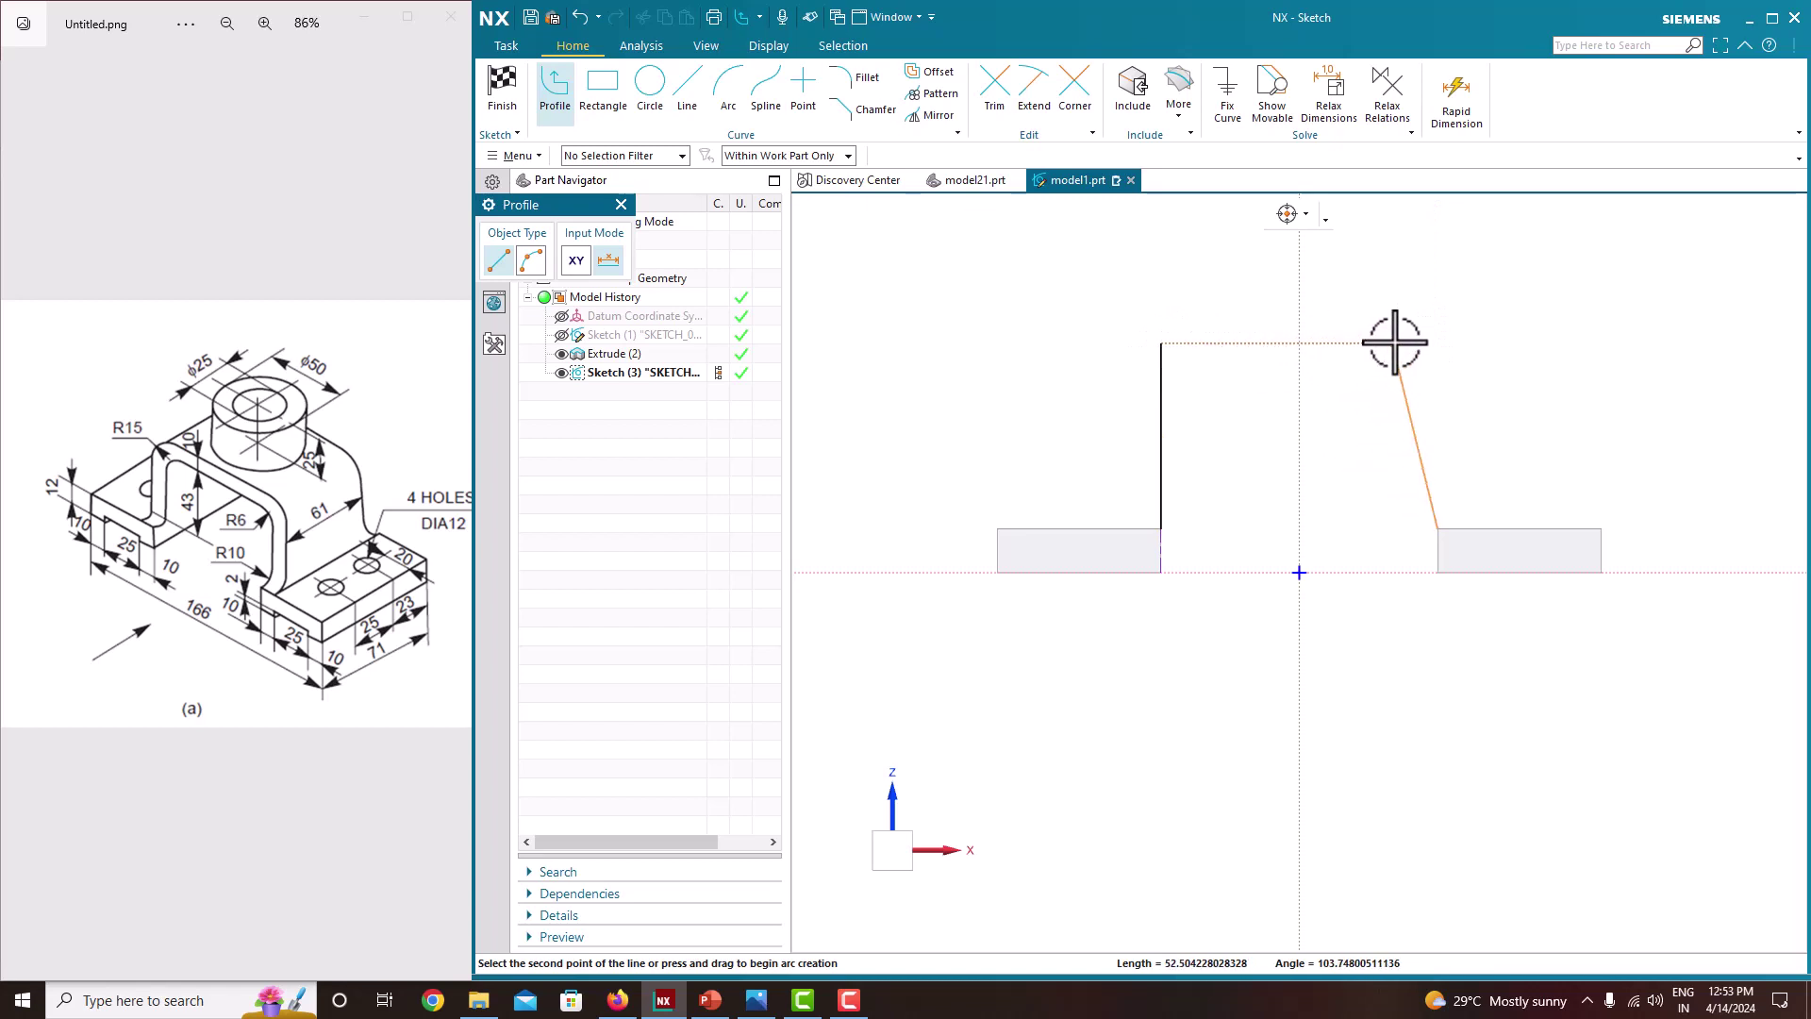
left_click(1439, 342)
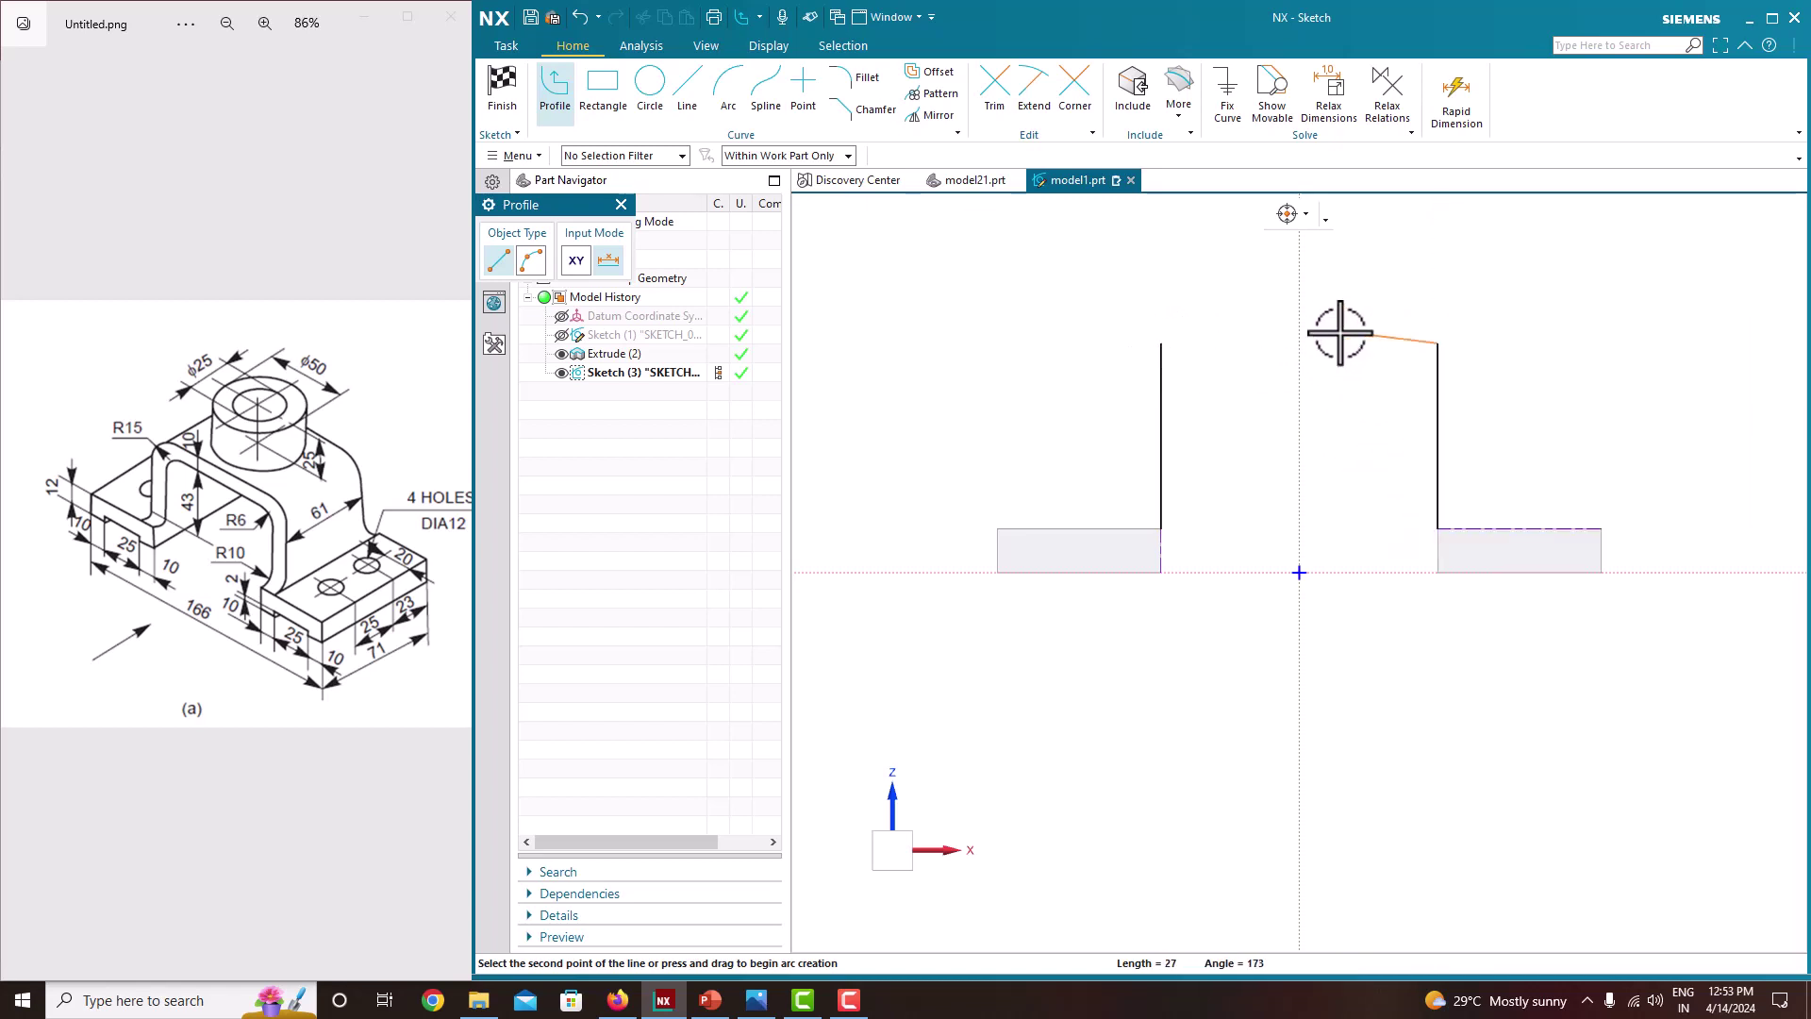
left_click(1163, 343)
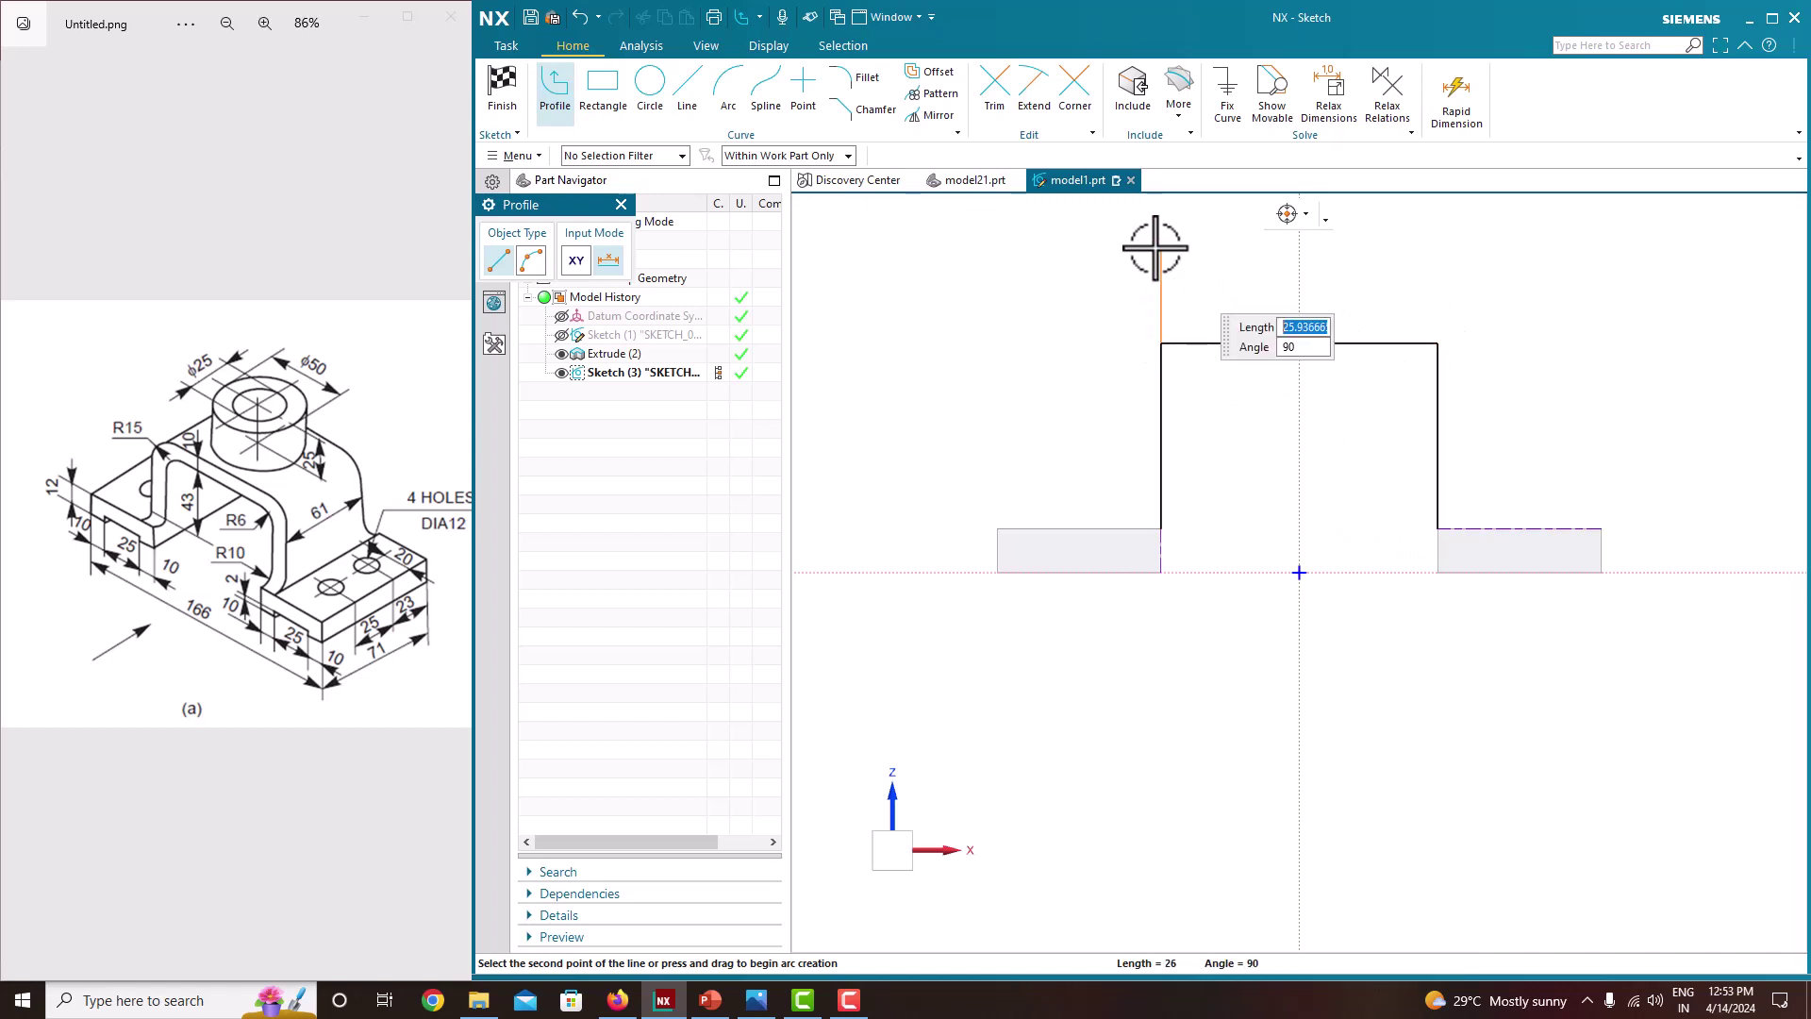
key("Escape")
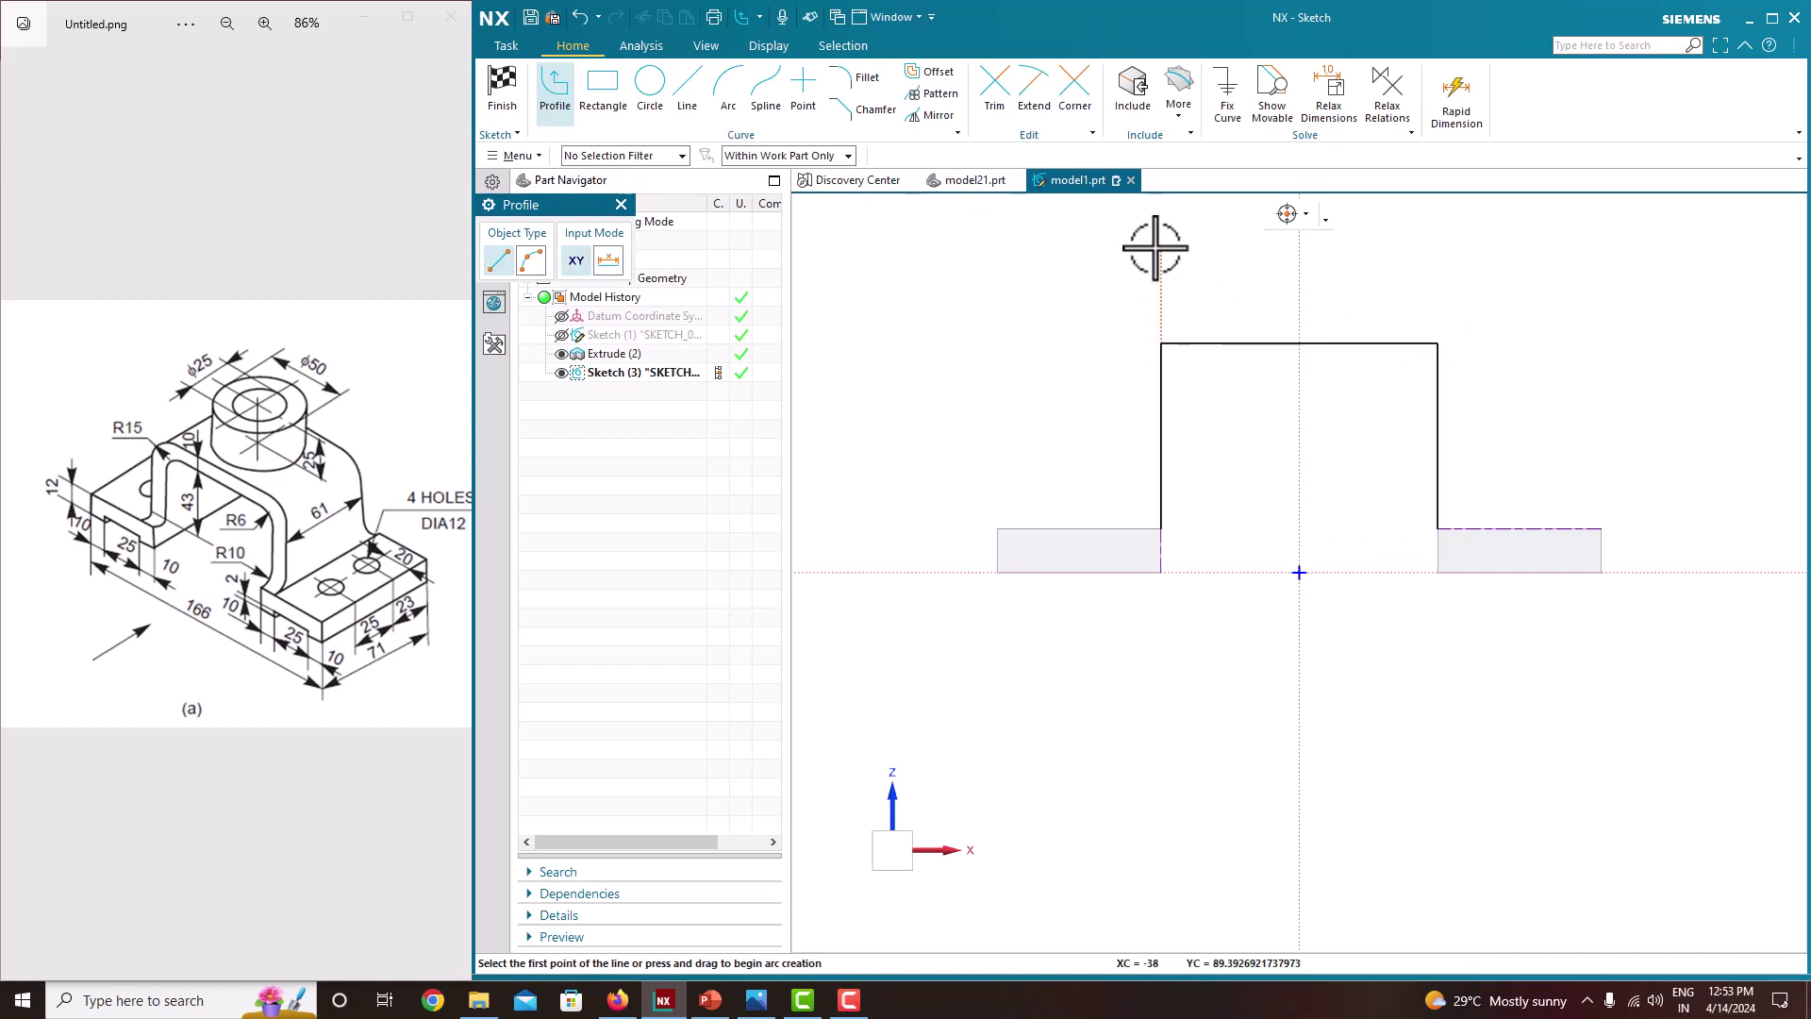
Sketch the outer bridge outline around the inner one, closing it along the top of both feet at the inner corners
left_click(1161, 529)
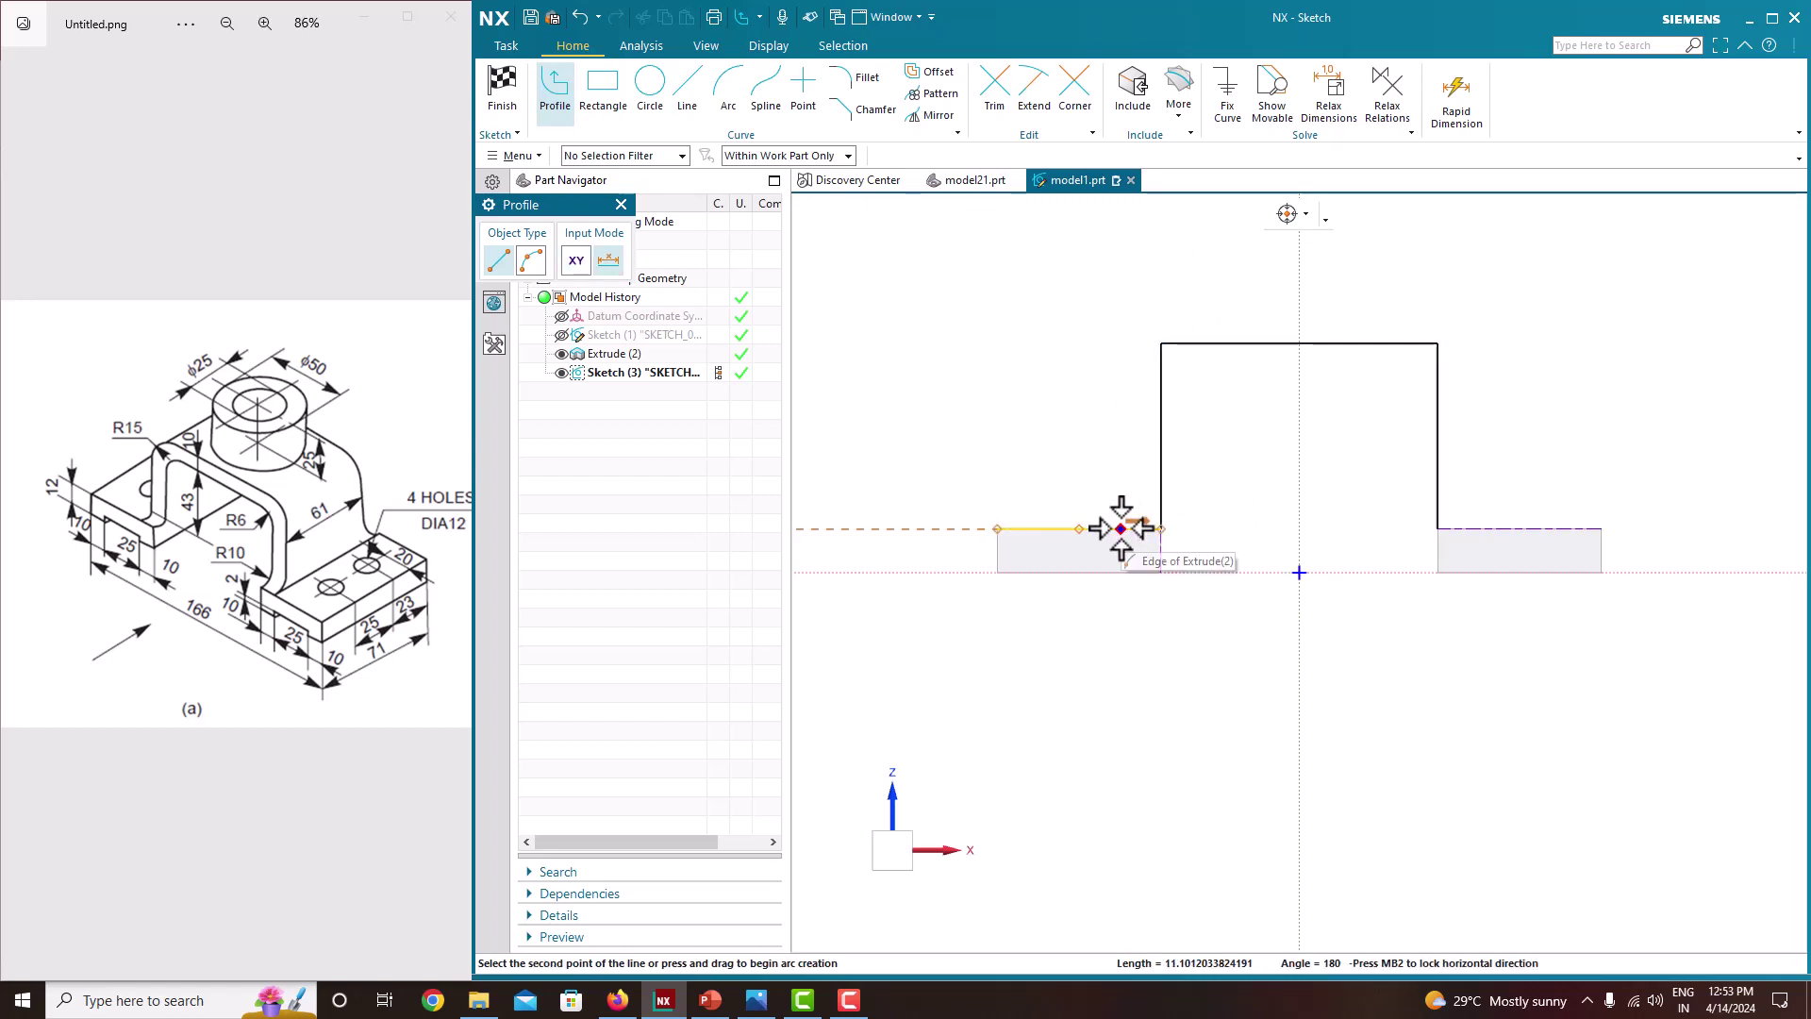
left_click(1107, 528)
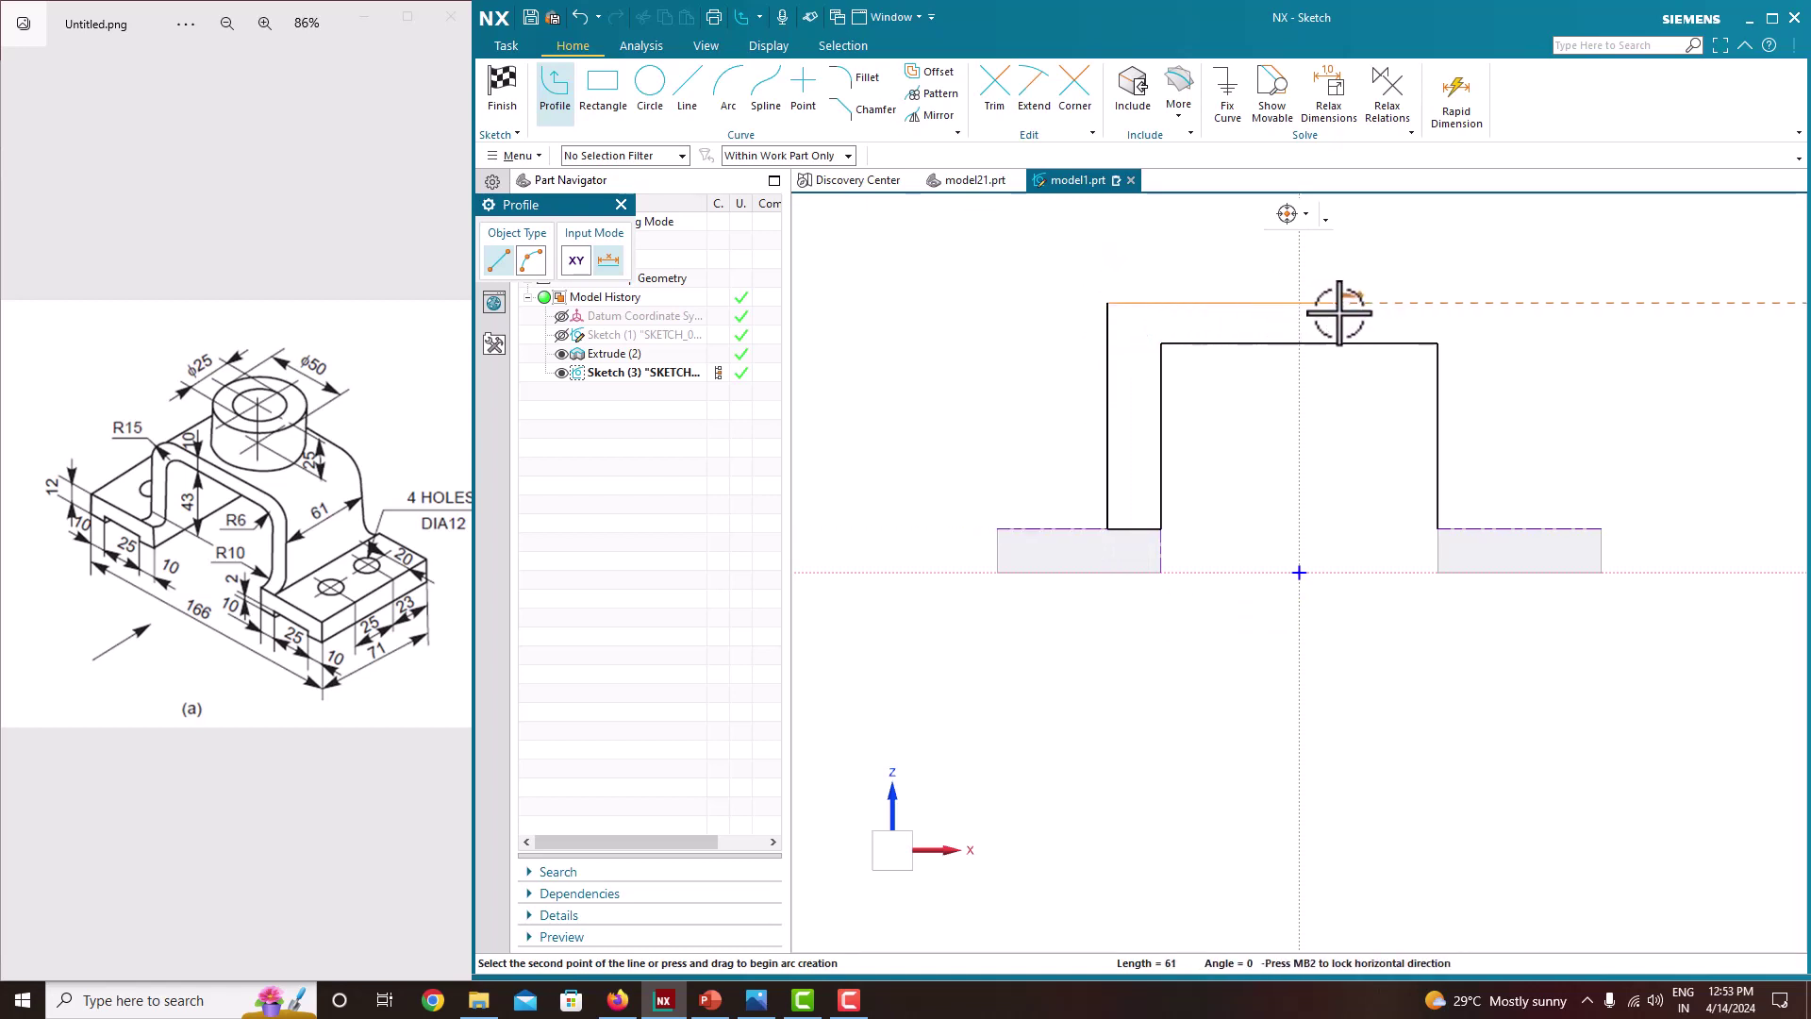
left_click(1486, 311)
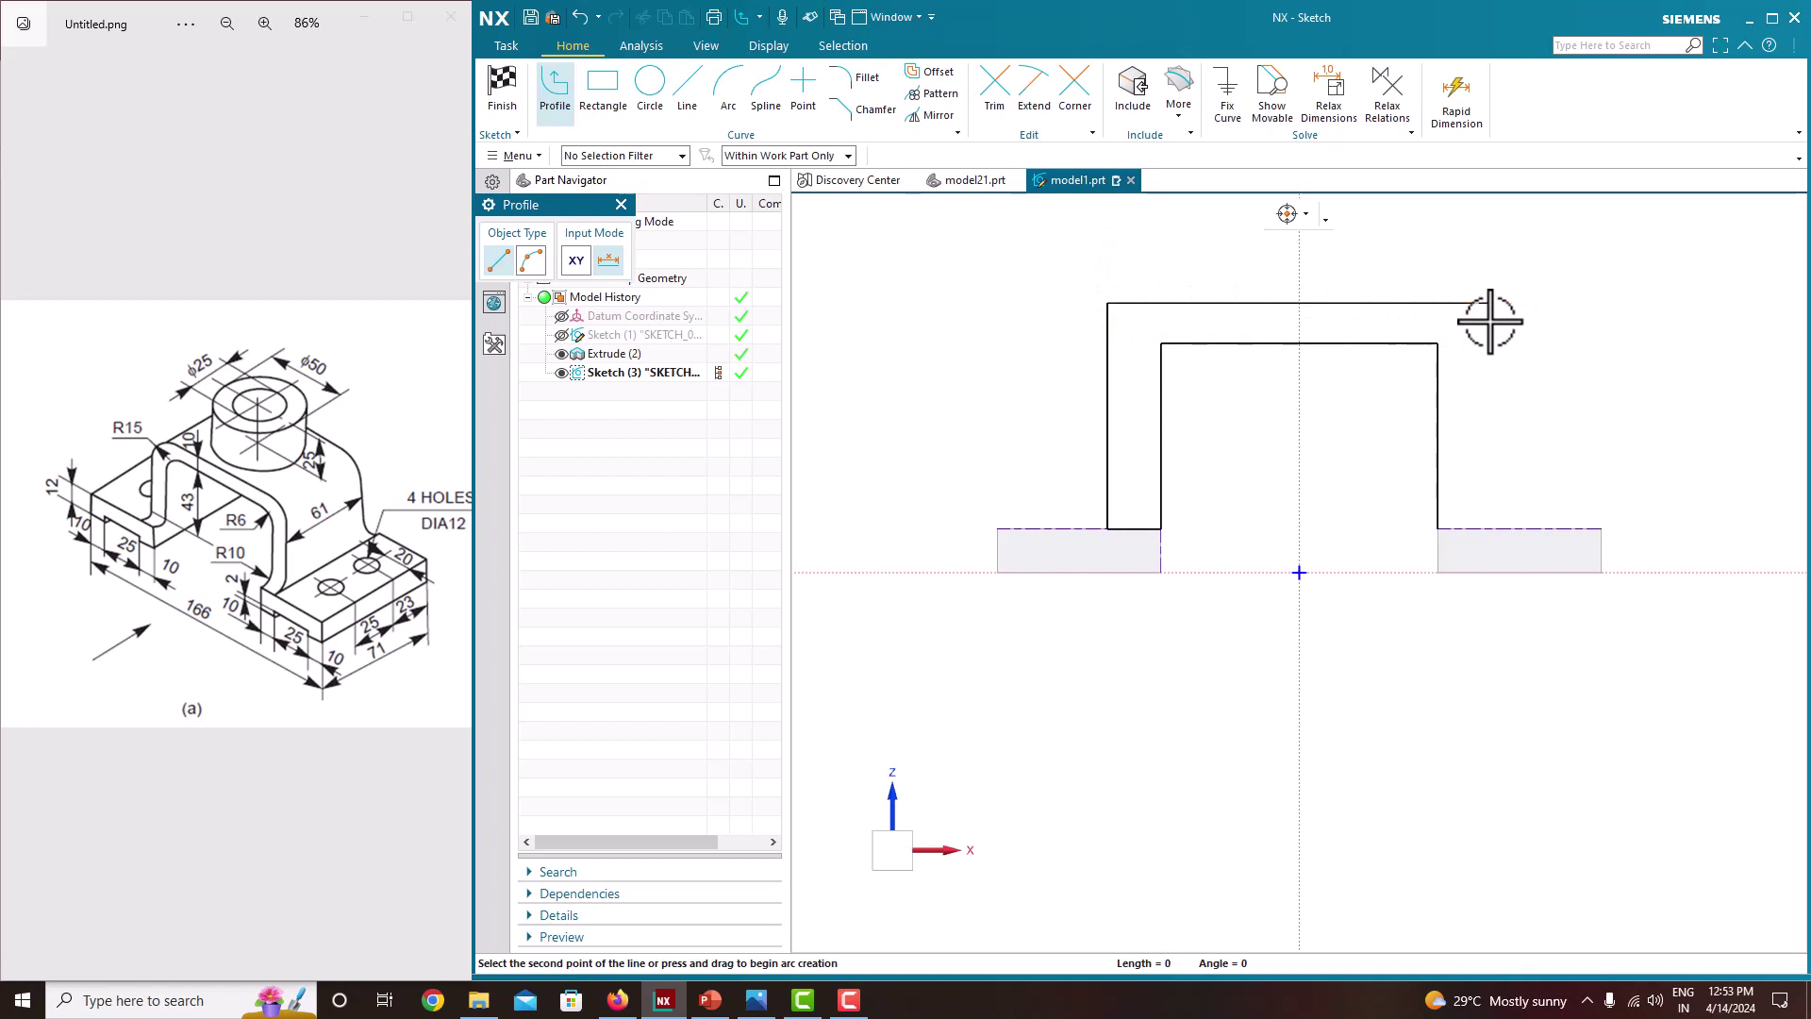
left_click(1488, 529)
left_click(1438, 529)
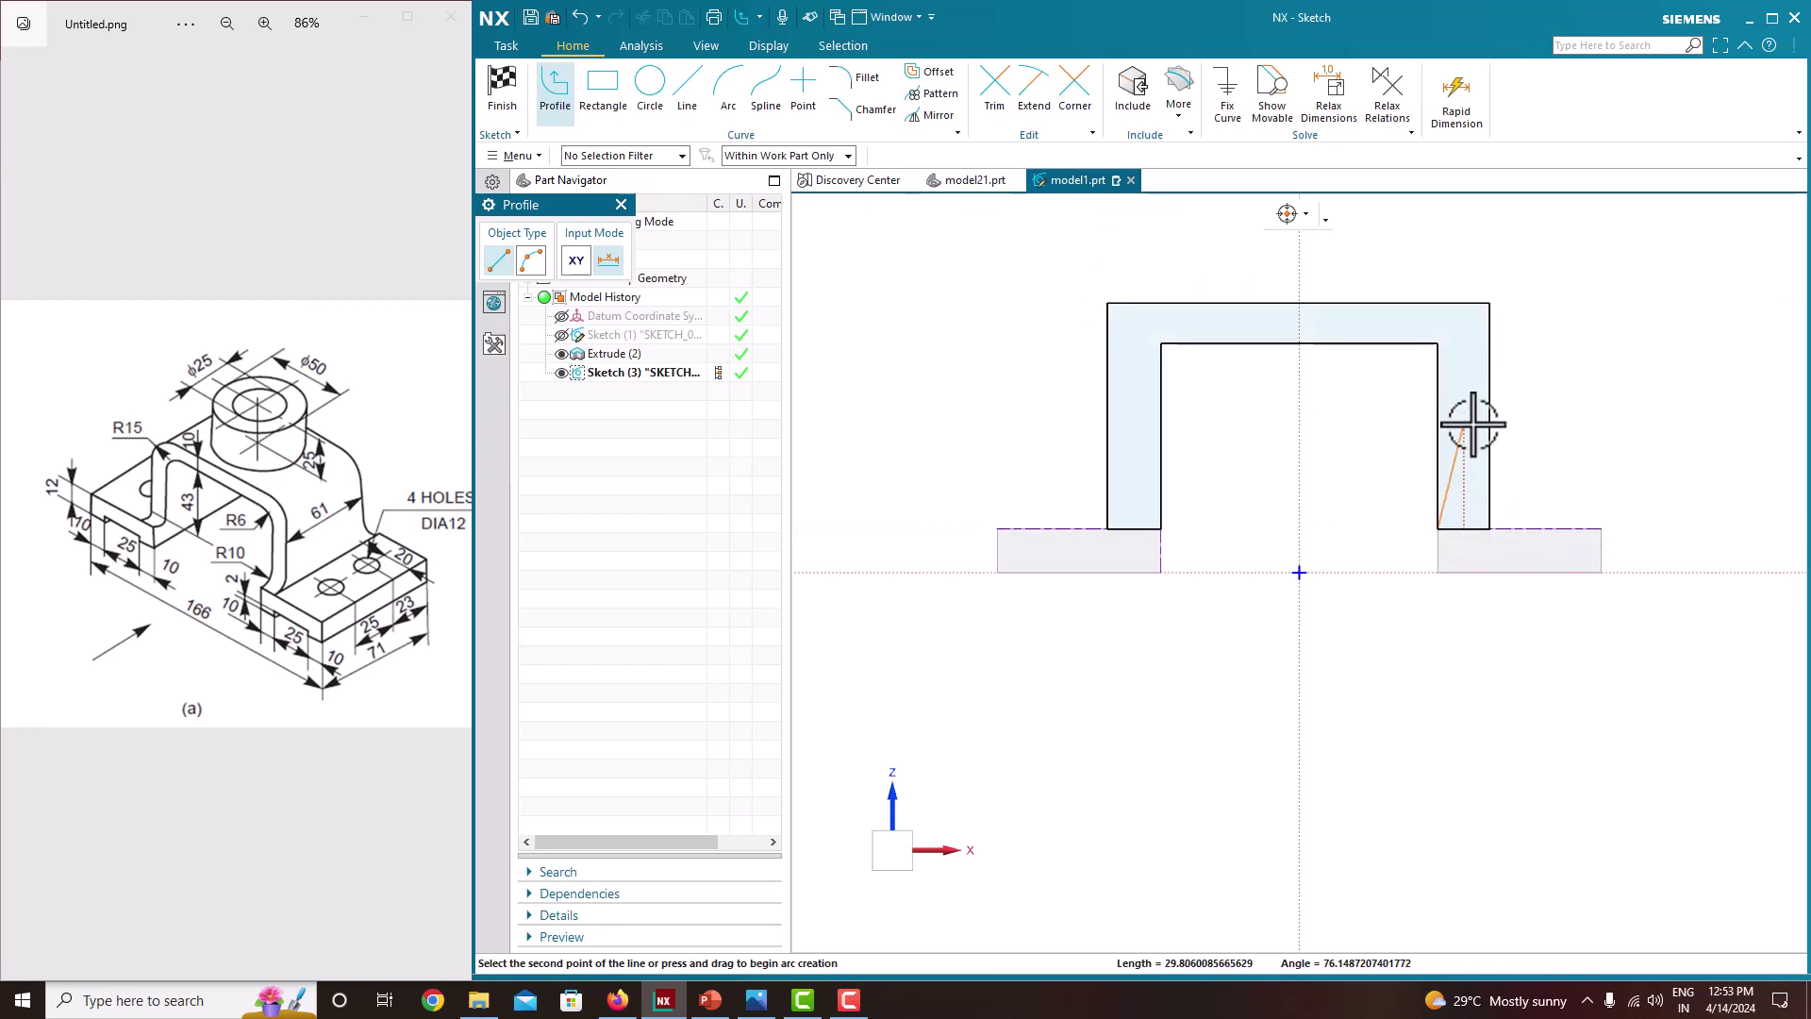
middle_click(1473, 425)
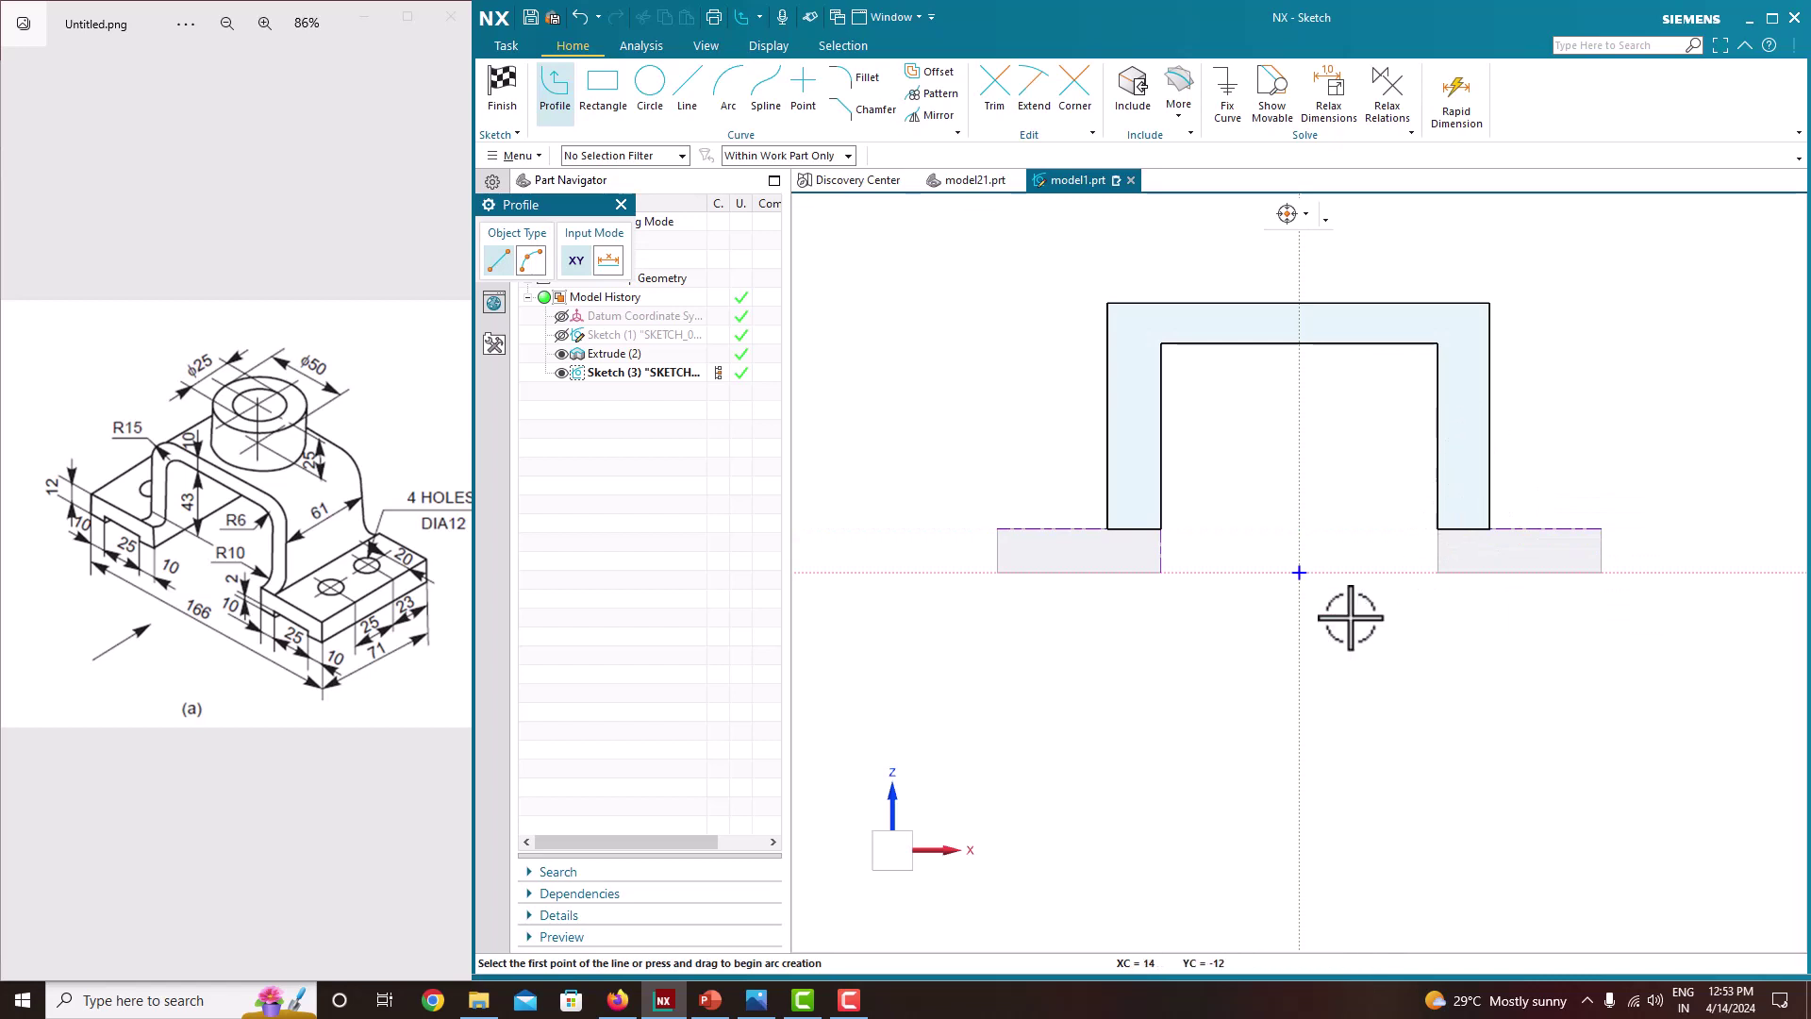
middle_click(1401, 630)
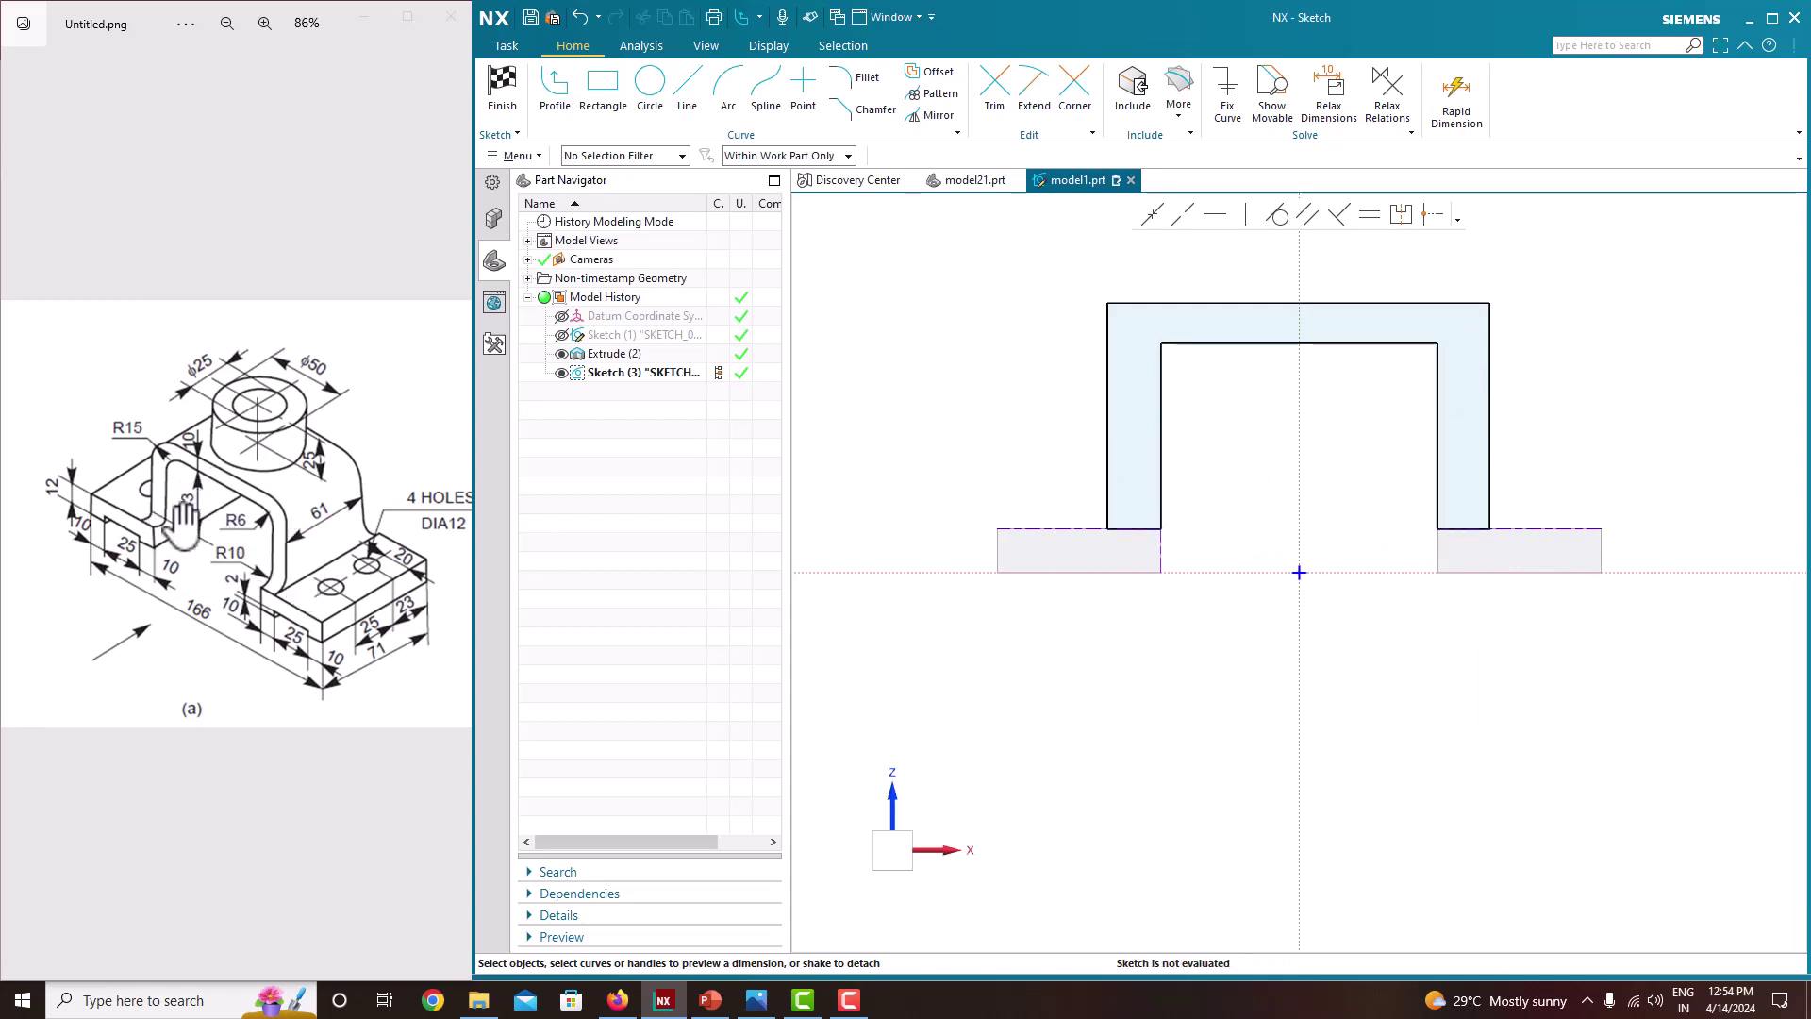
Dimension the thickness of the bridge's left leg and set it to 10 mm
left_click(1159, 443)
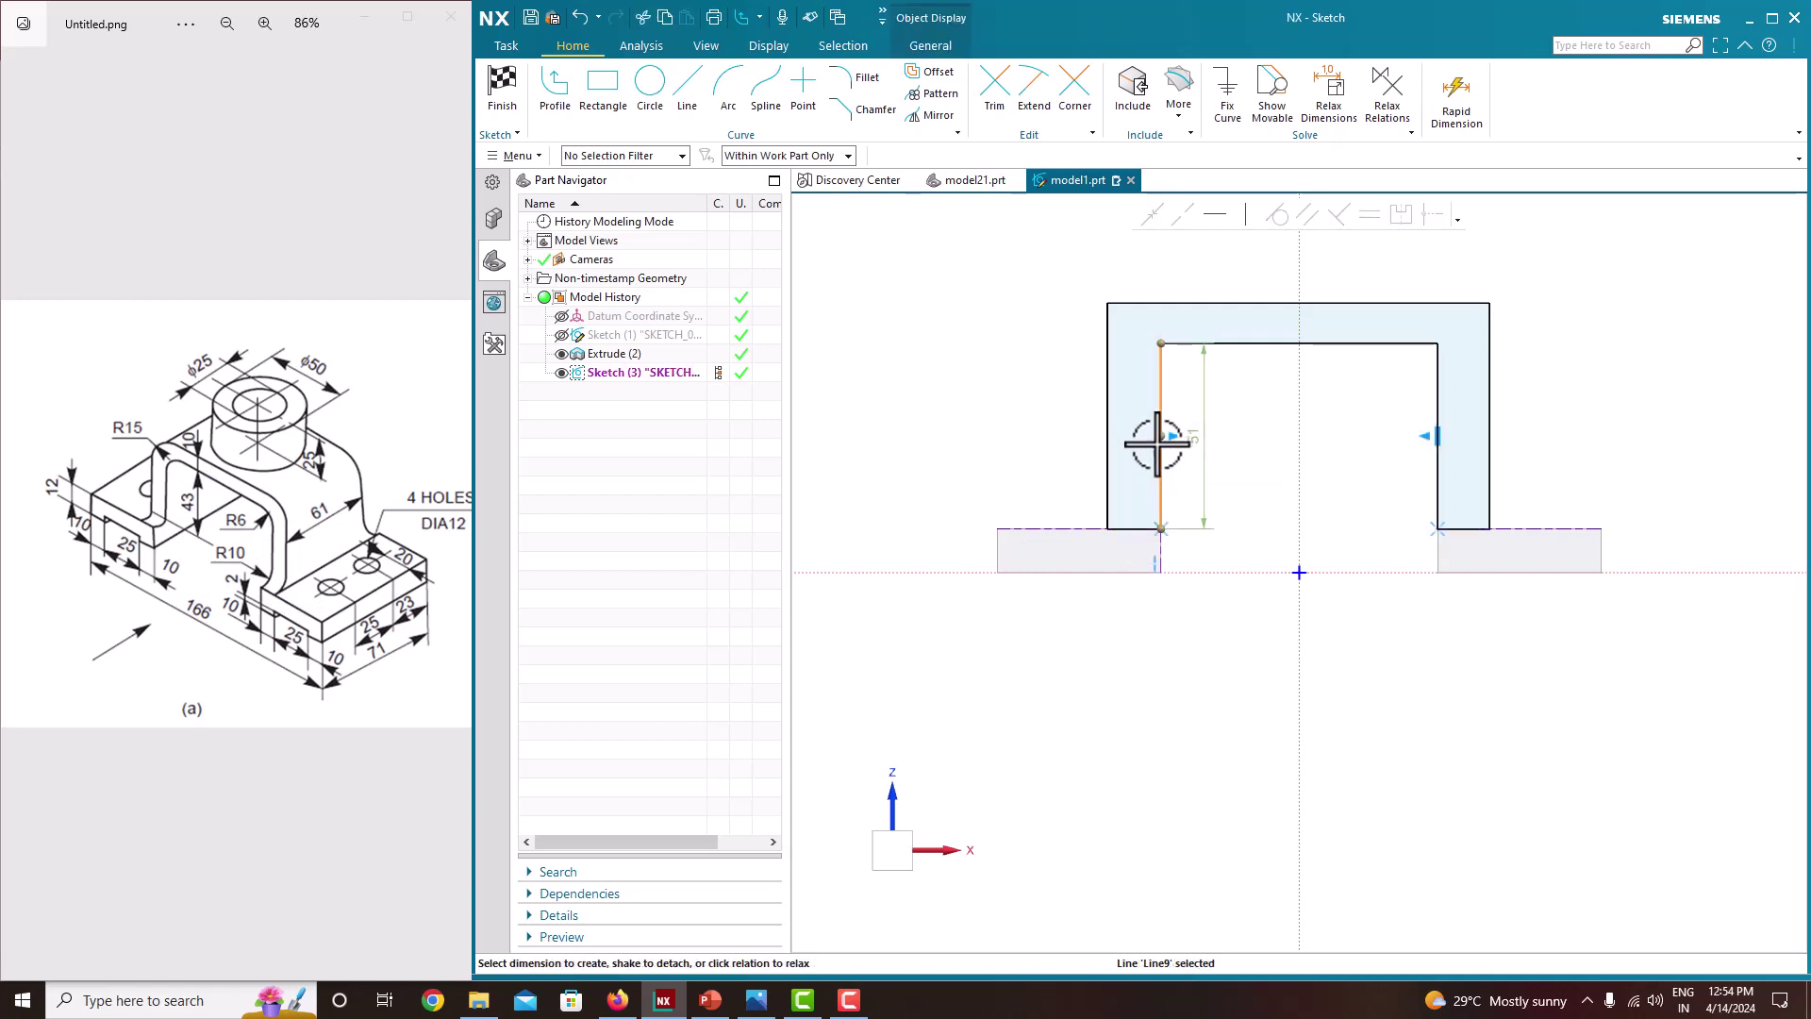
left_click(1101, 434)
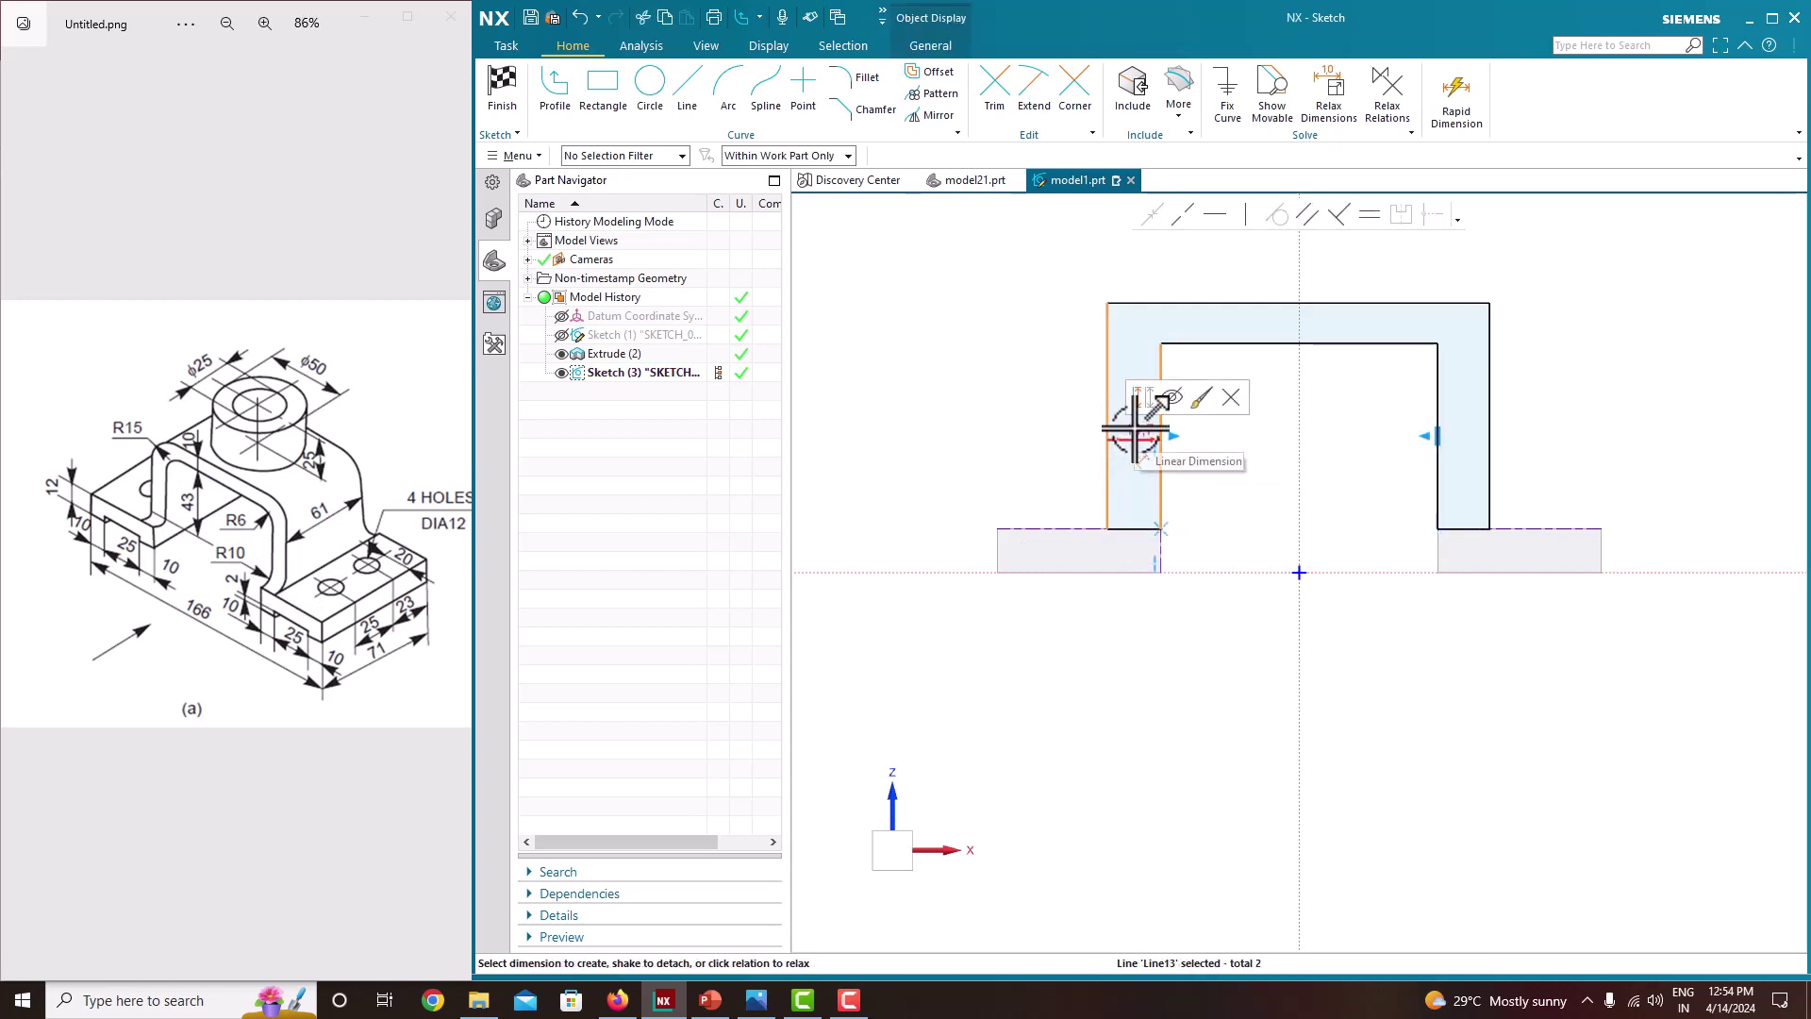
left_click(1154, 406)
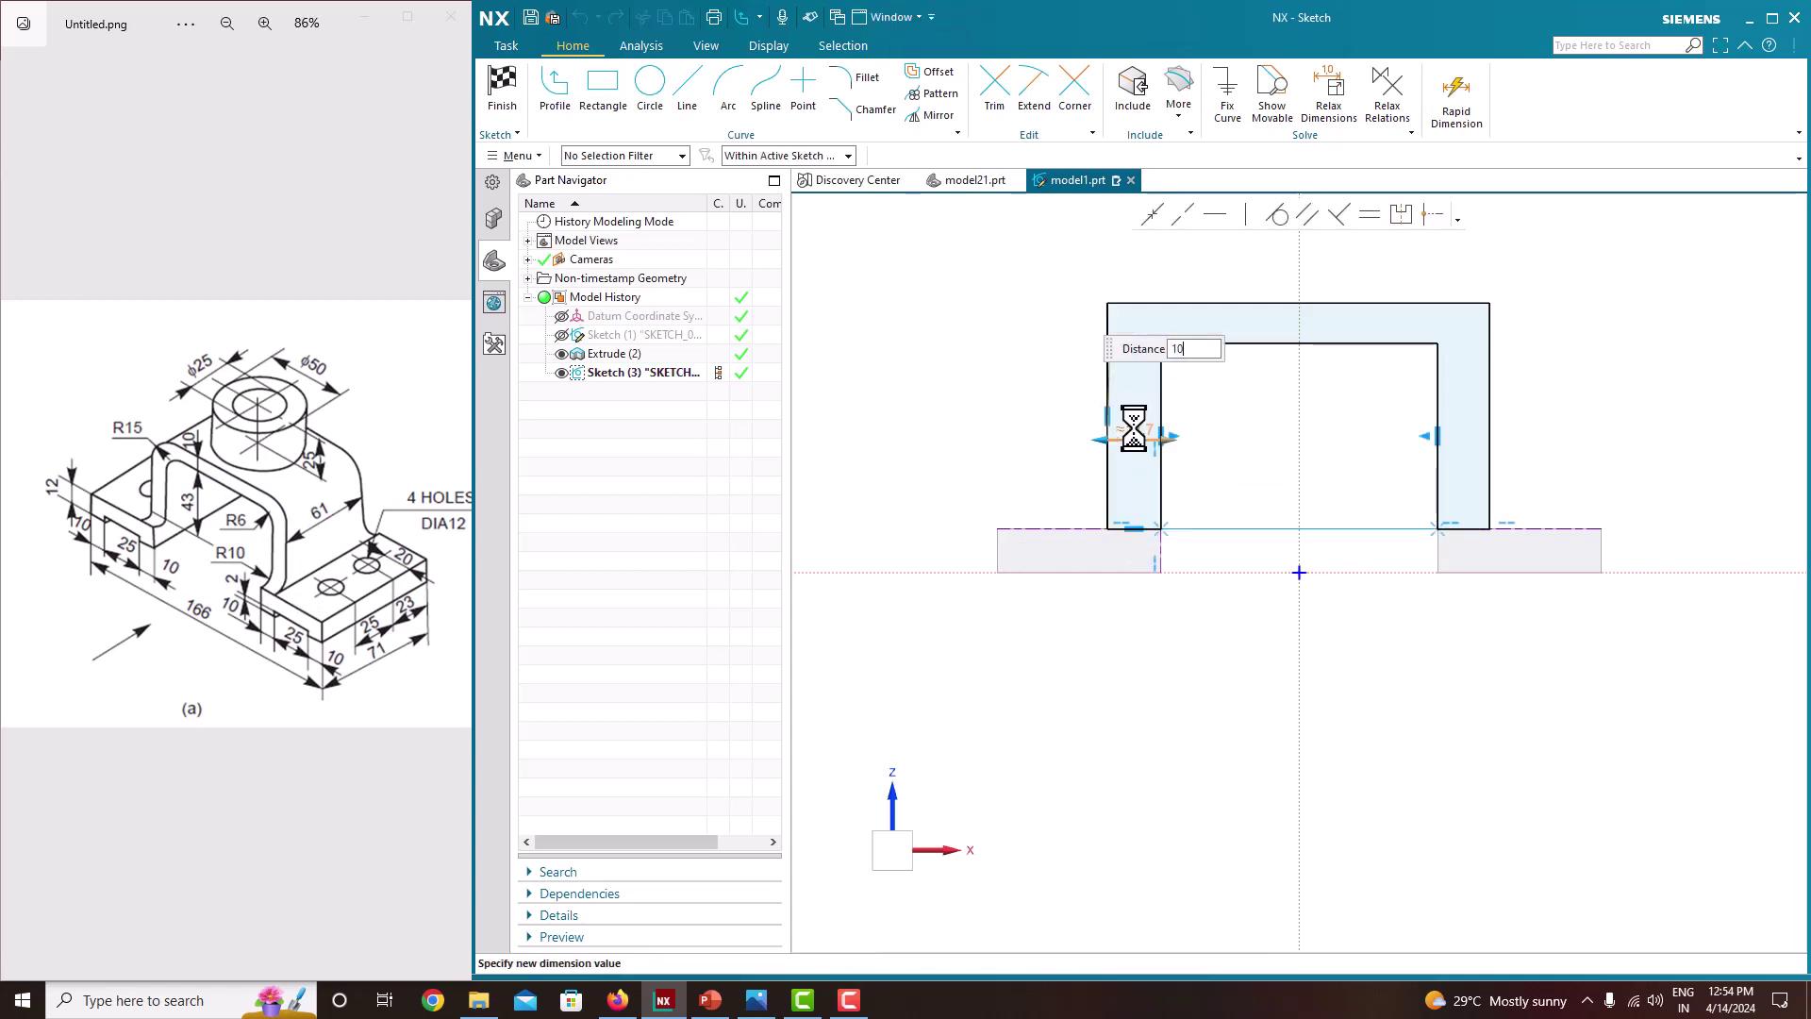
type("10")
key("Return")
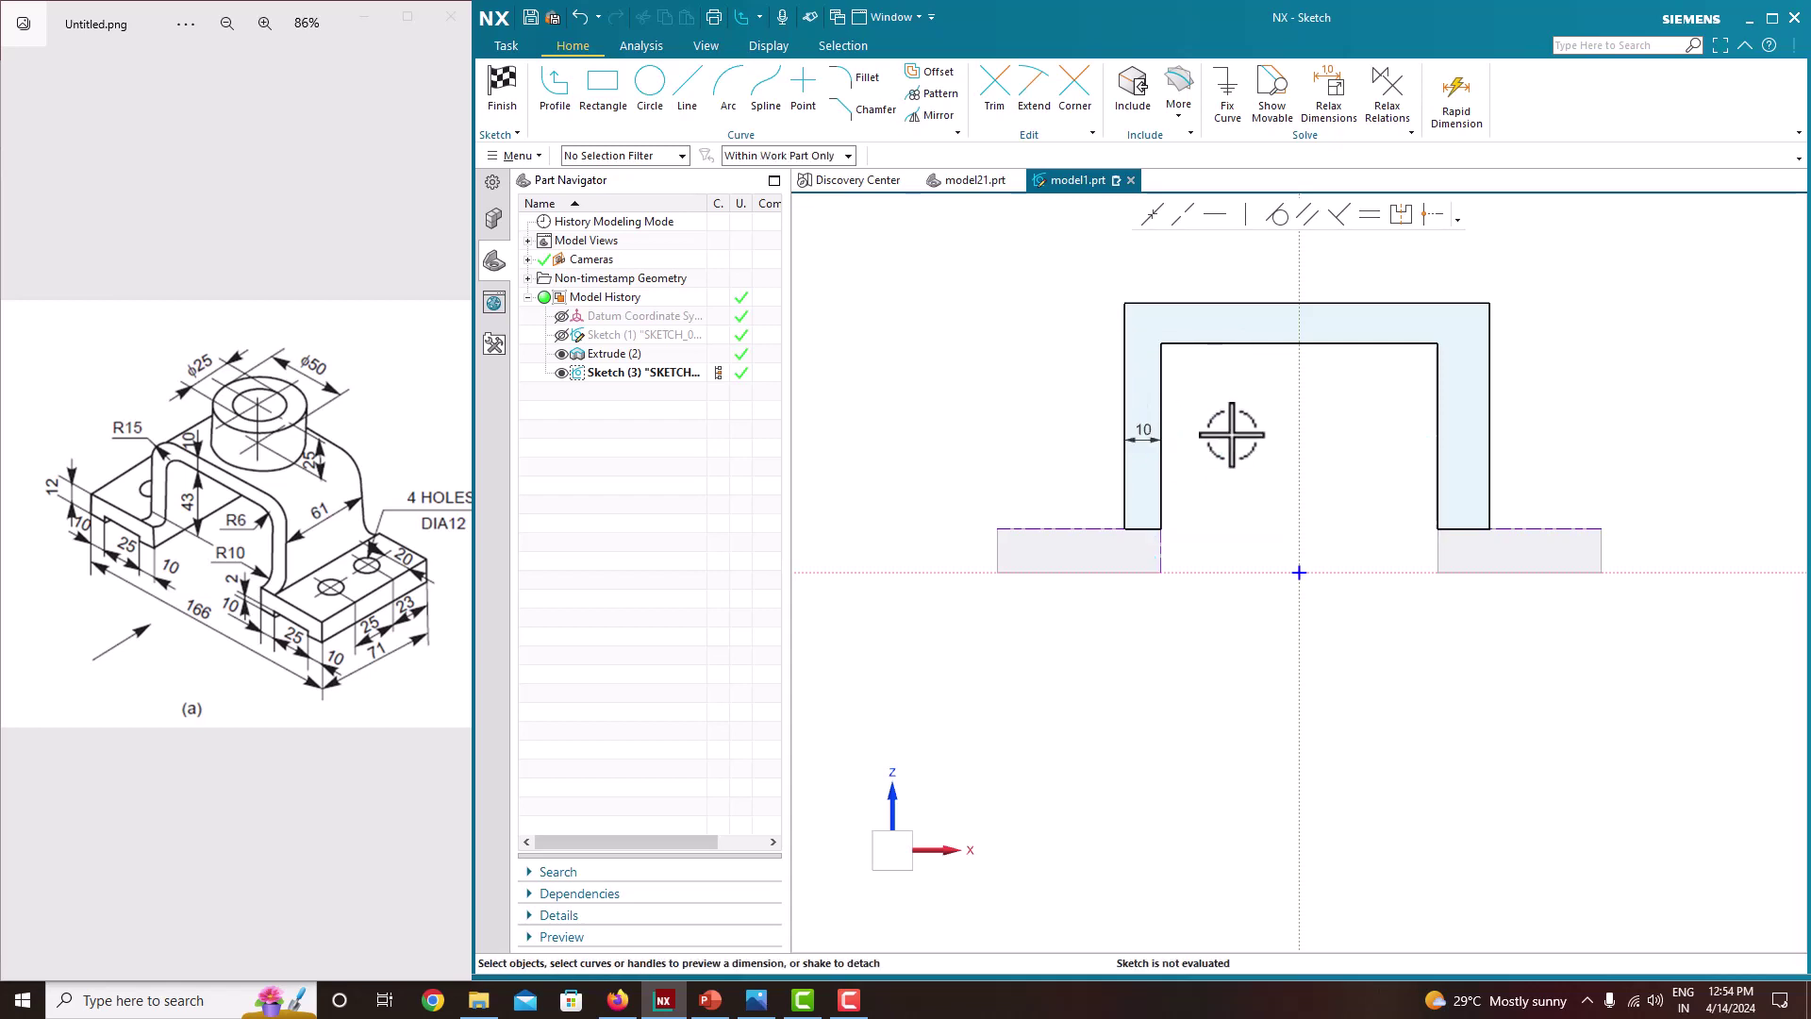
Dimension the thickness of the bridge's top span and set it to 10 mm
left_click(1260, 311)
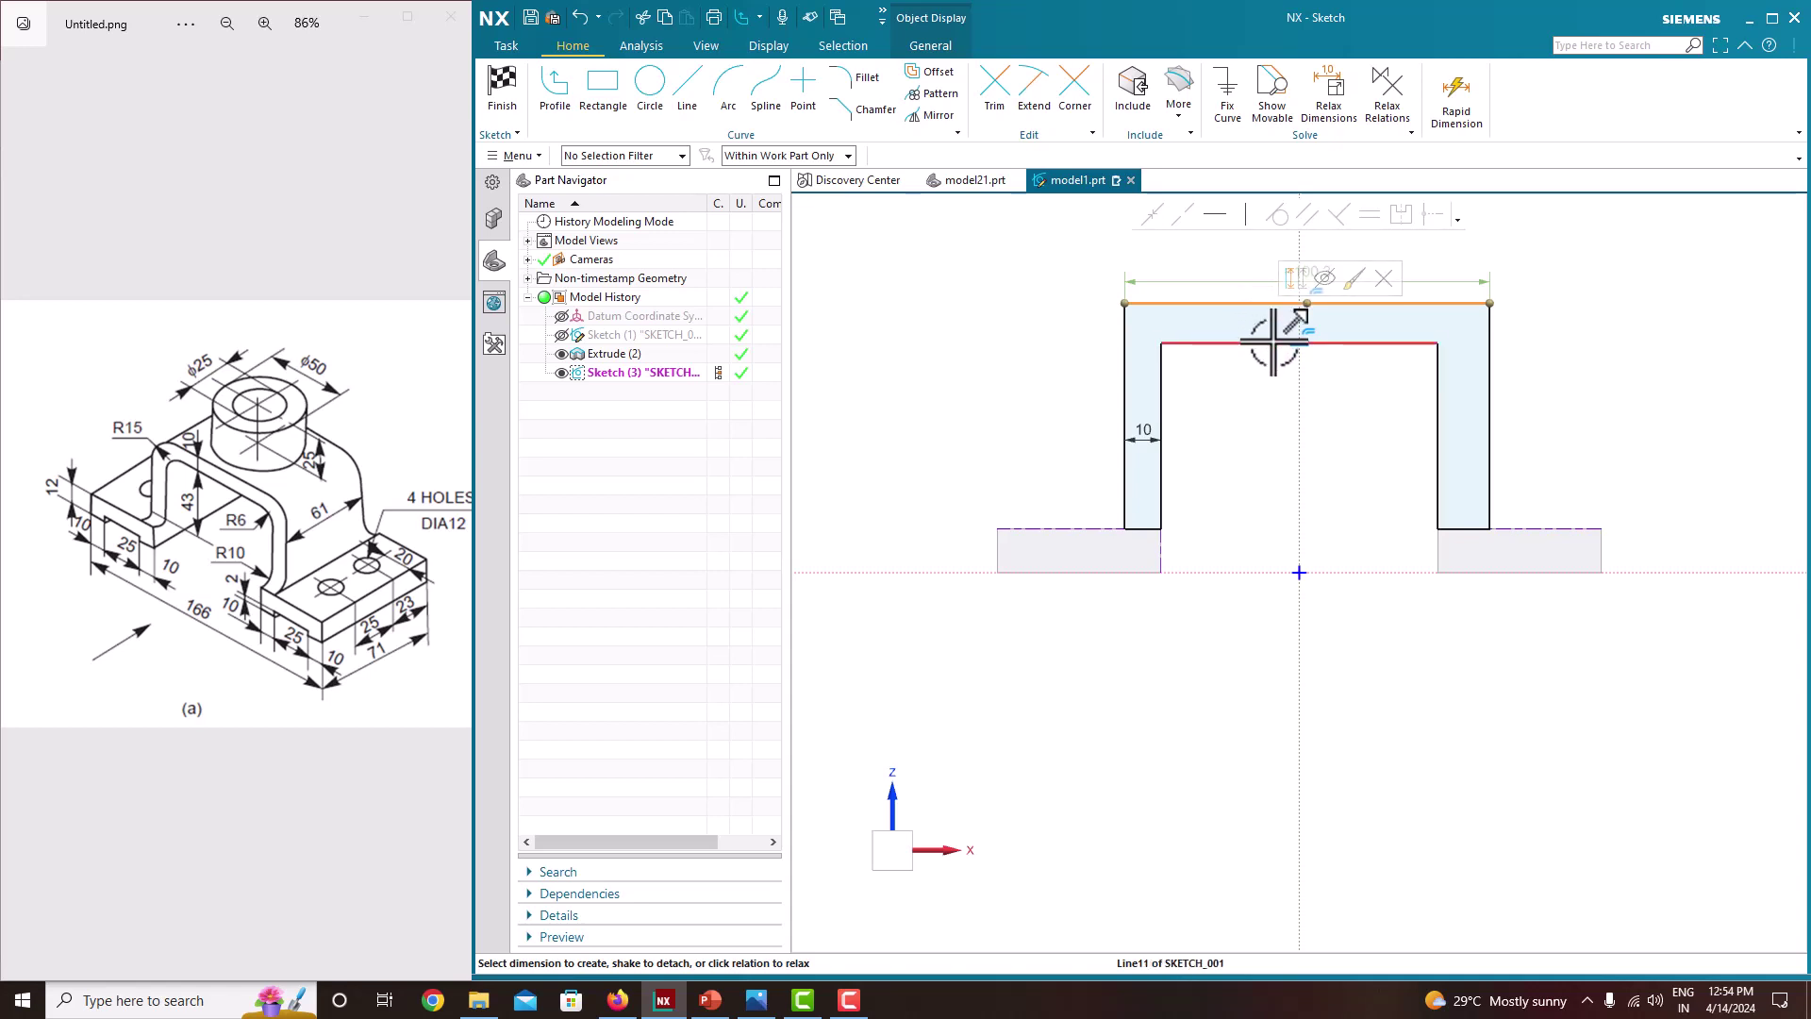
left_click(1279, 332)
type("d")
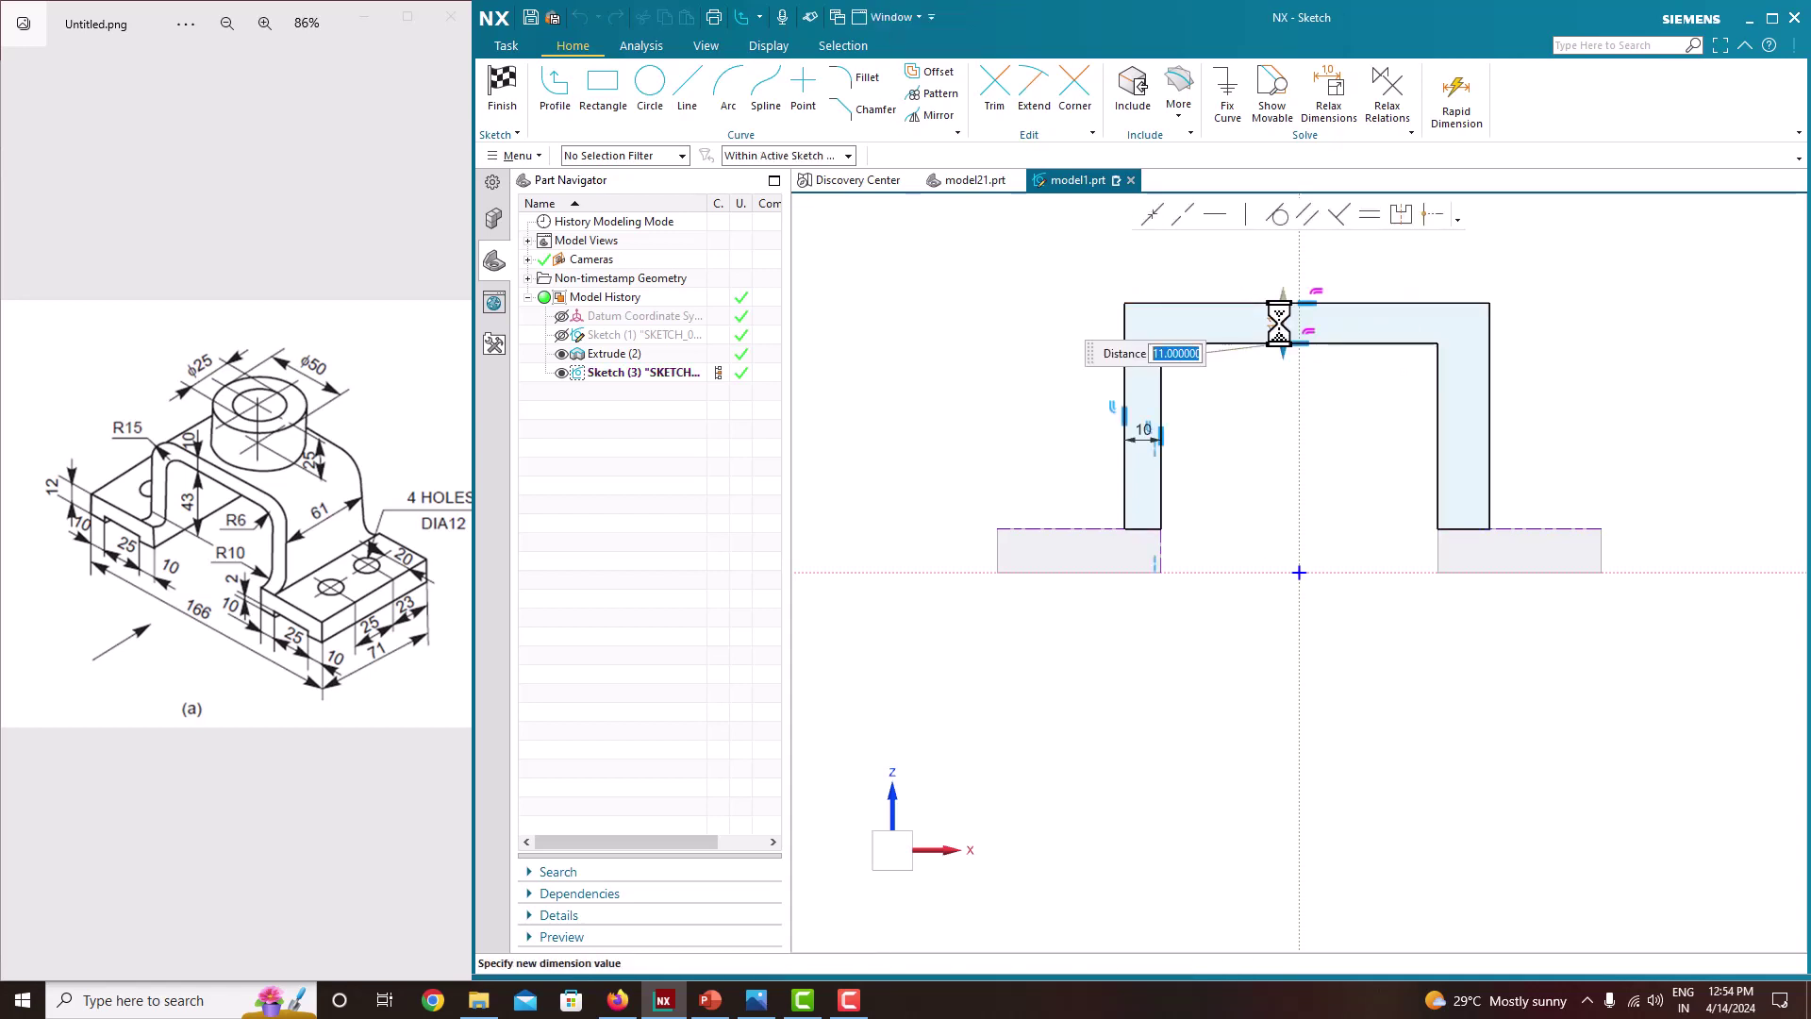
type("10")
key("Return")
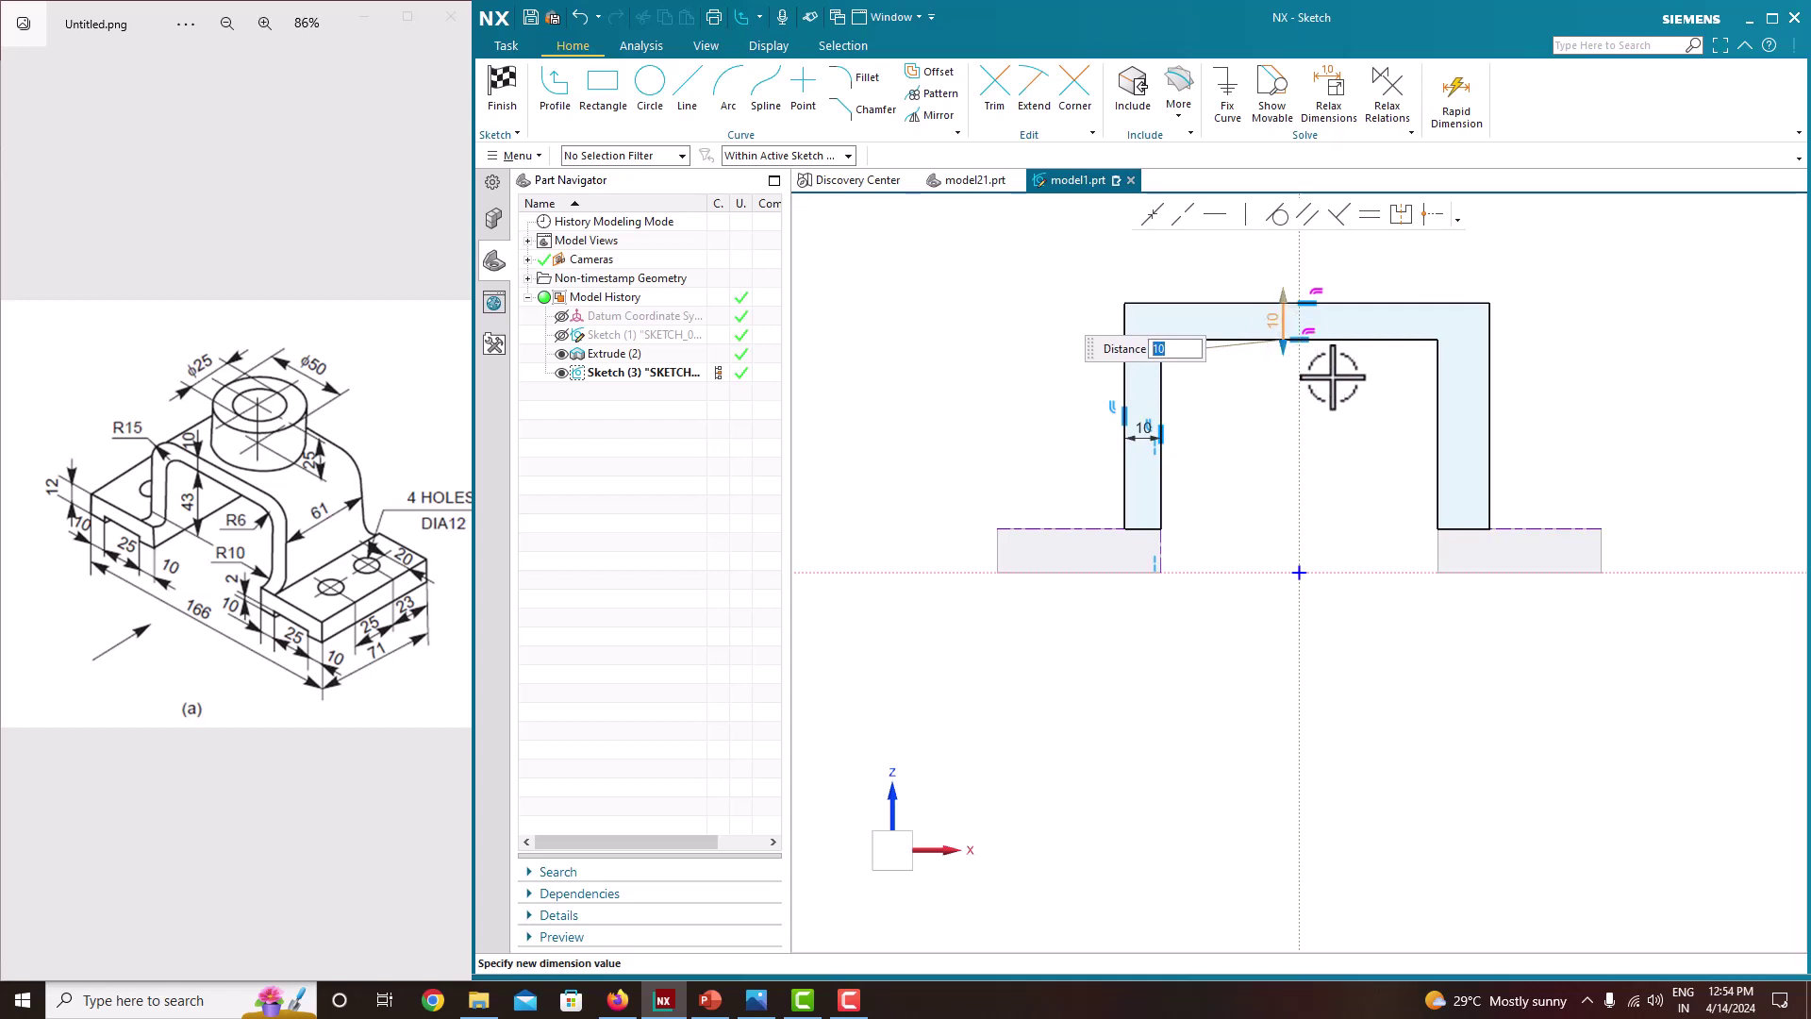
Dimension the thickness of the bridge's right leg and set it to 10 mm
left_click(1441, 412)
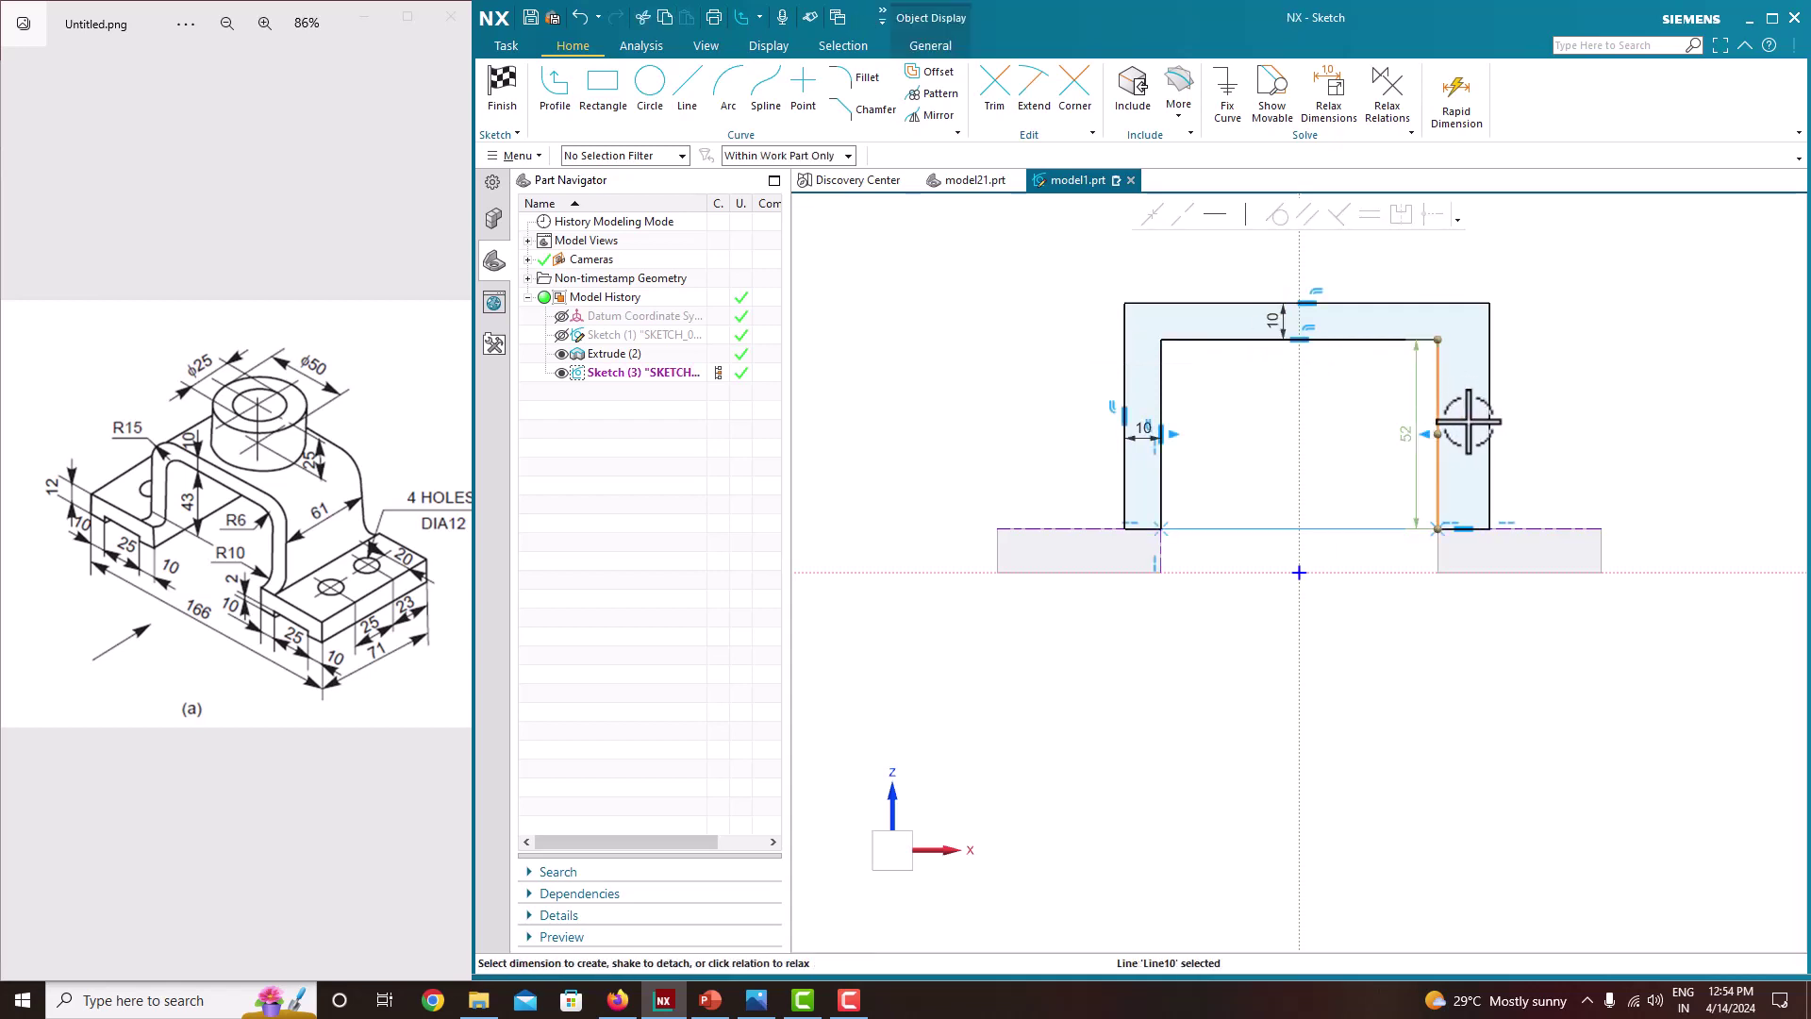
left_click(1490, 419)
type("d")
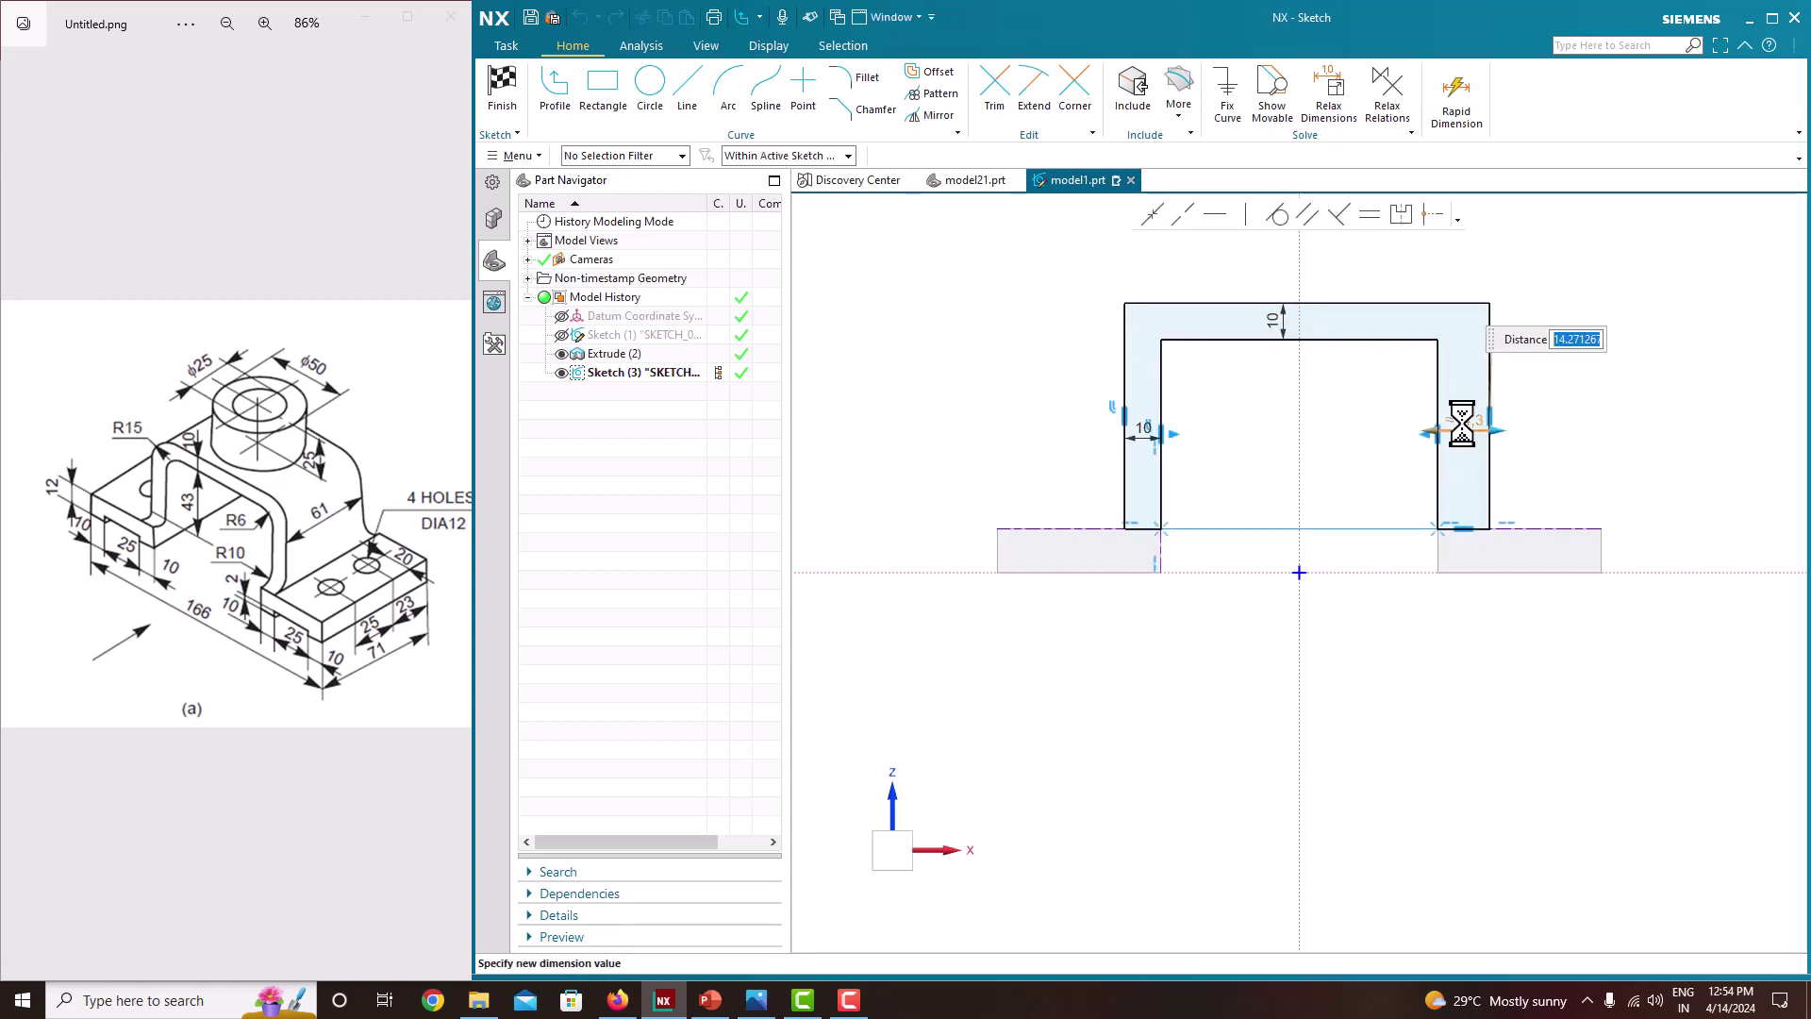
type("10")
key("Return")
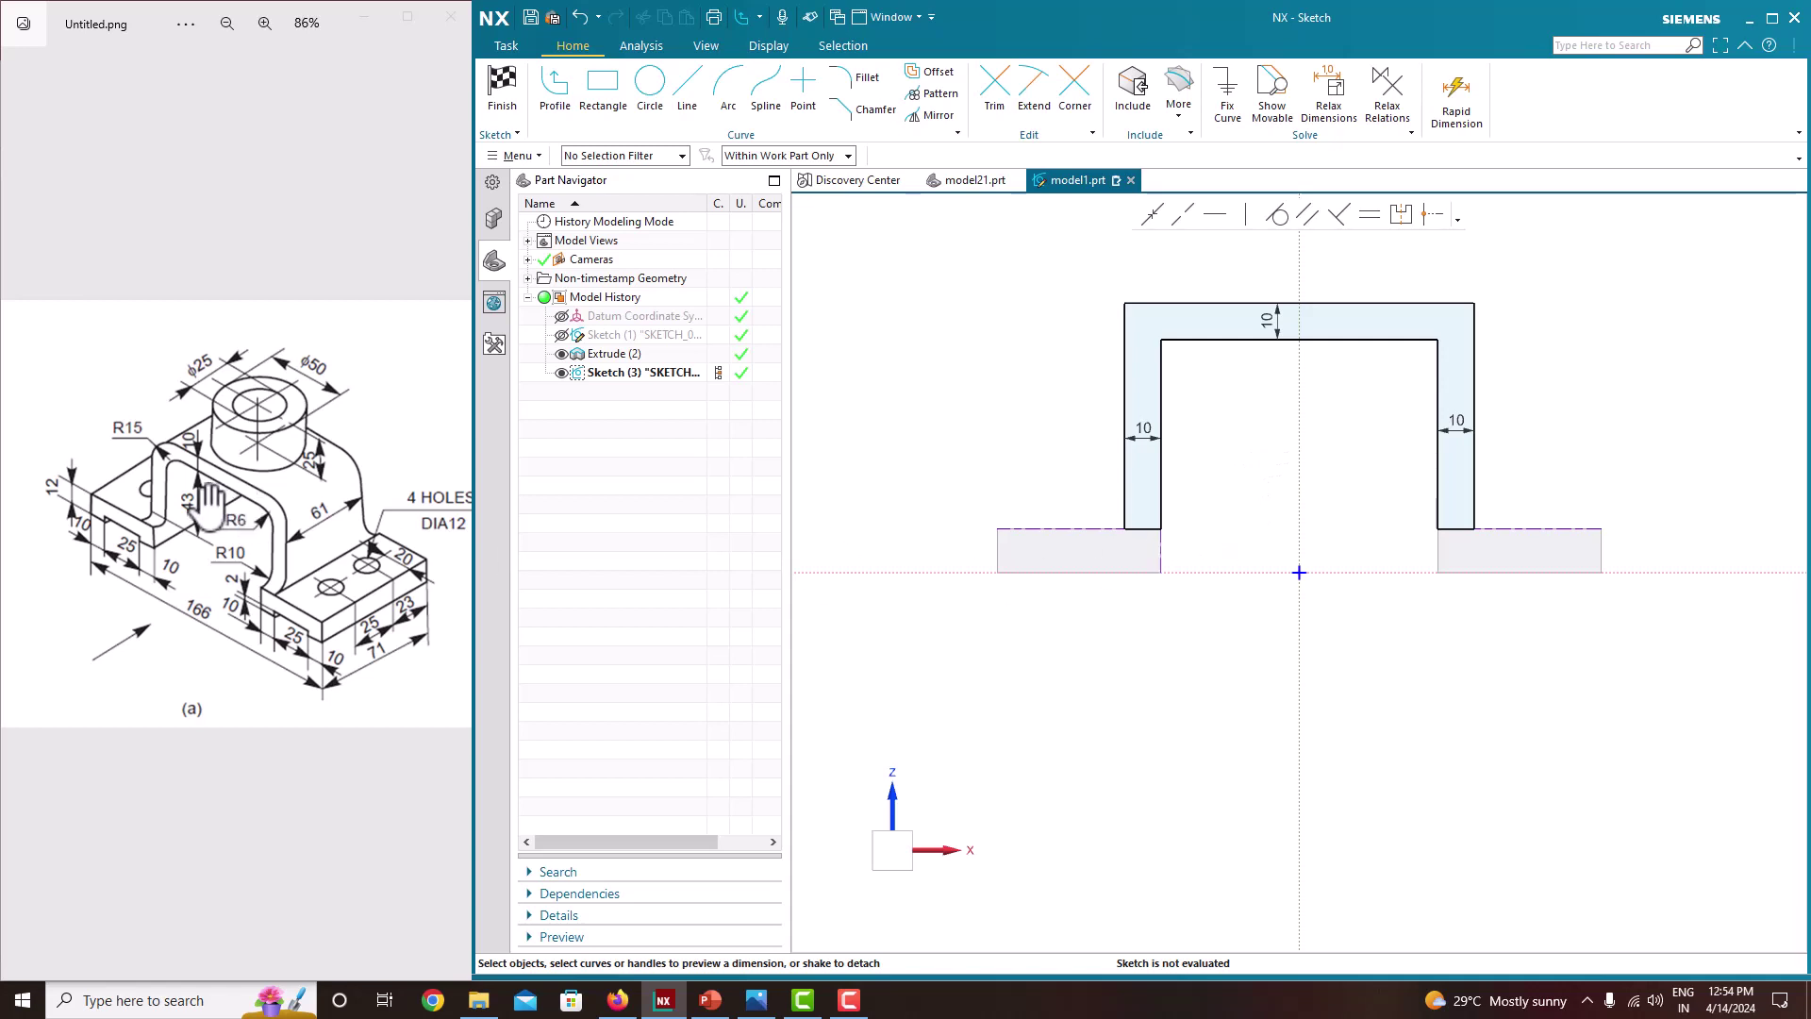
Set the bridge's inner height above the left foot's top to 43 mm and place the dimension inside the opening
left_click(1166, 337)
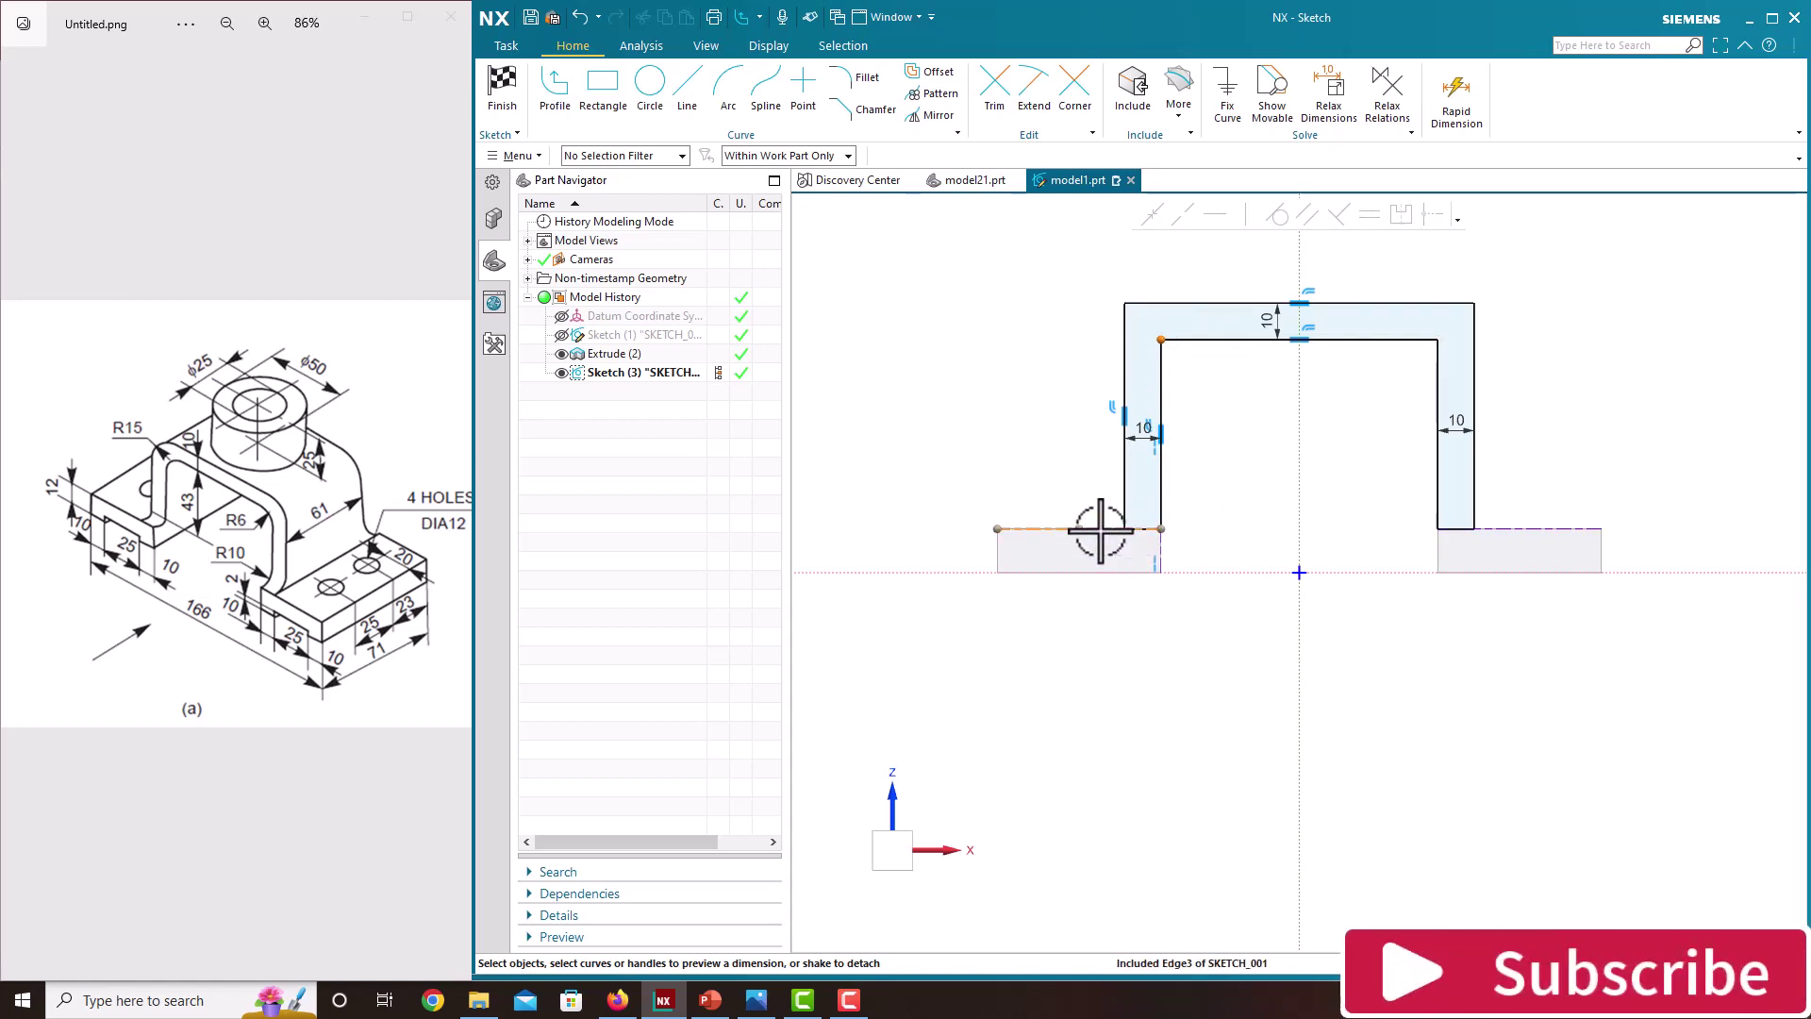
left_click(1170, 436)
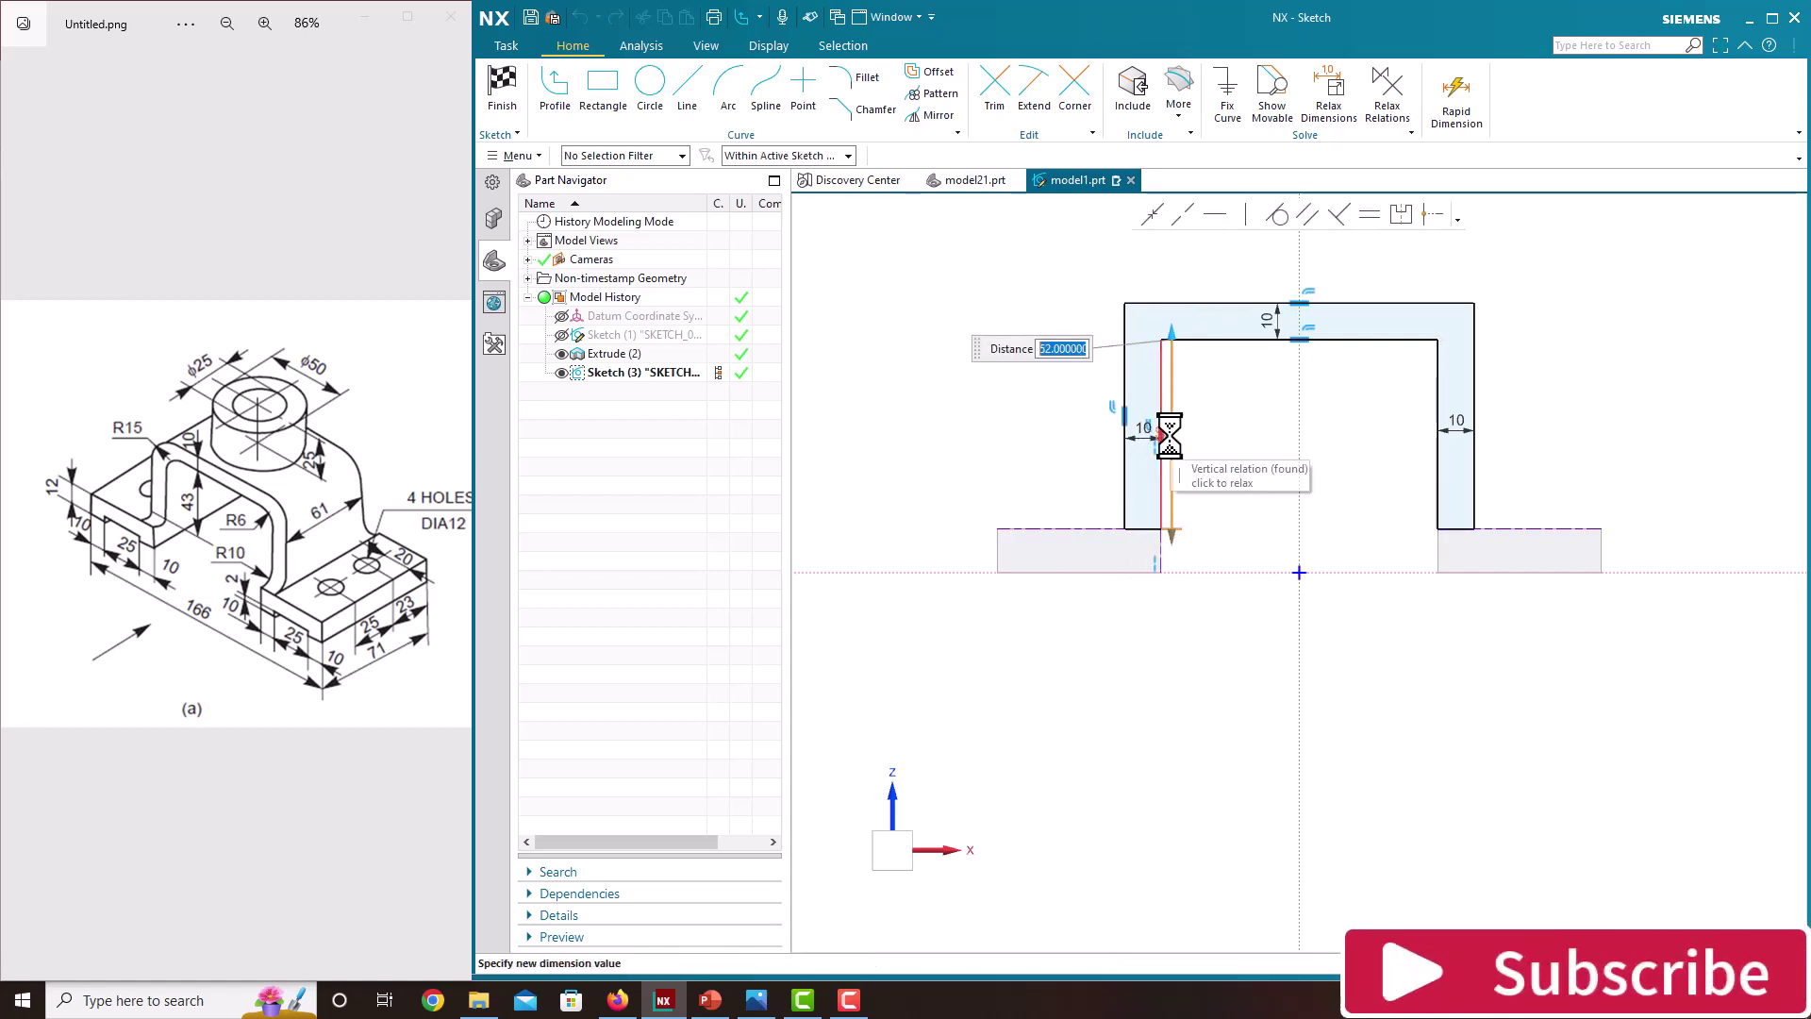
type("43")
key("Return")
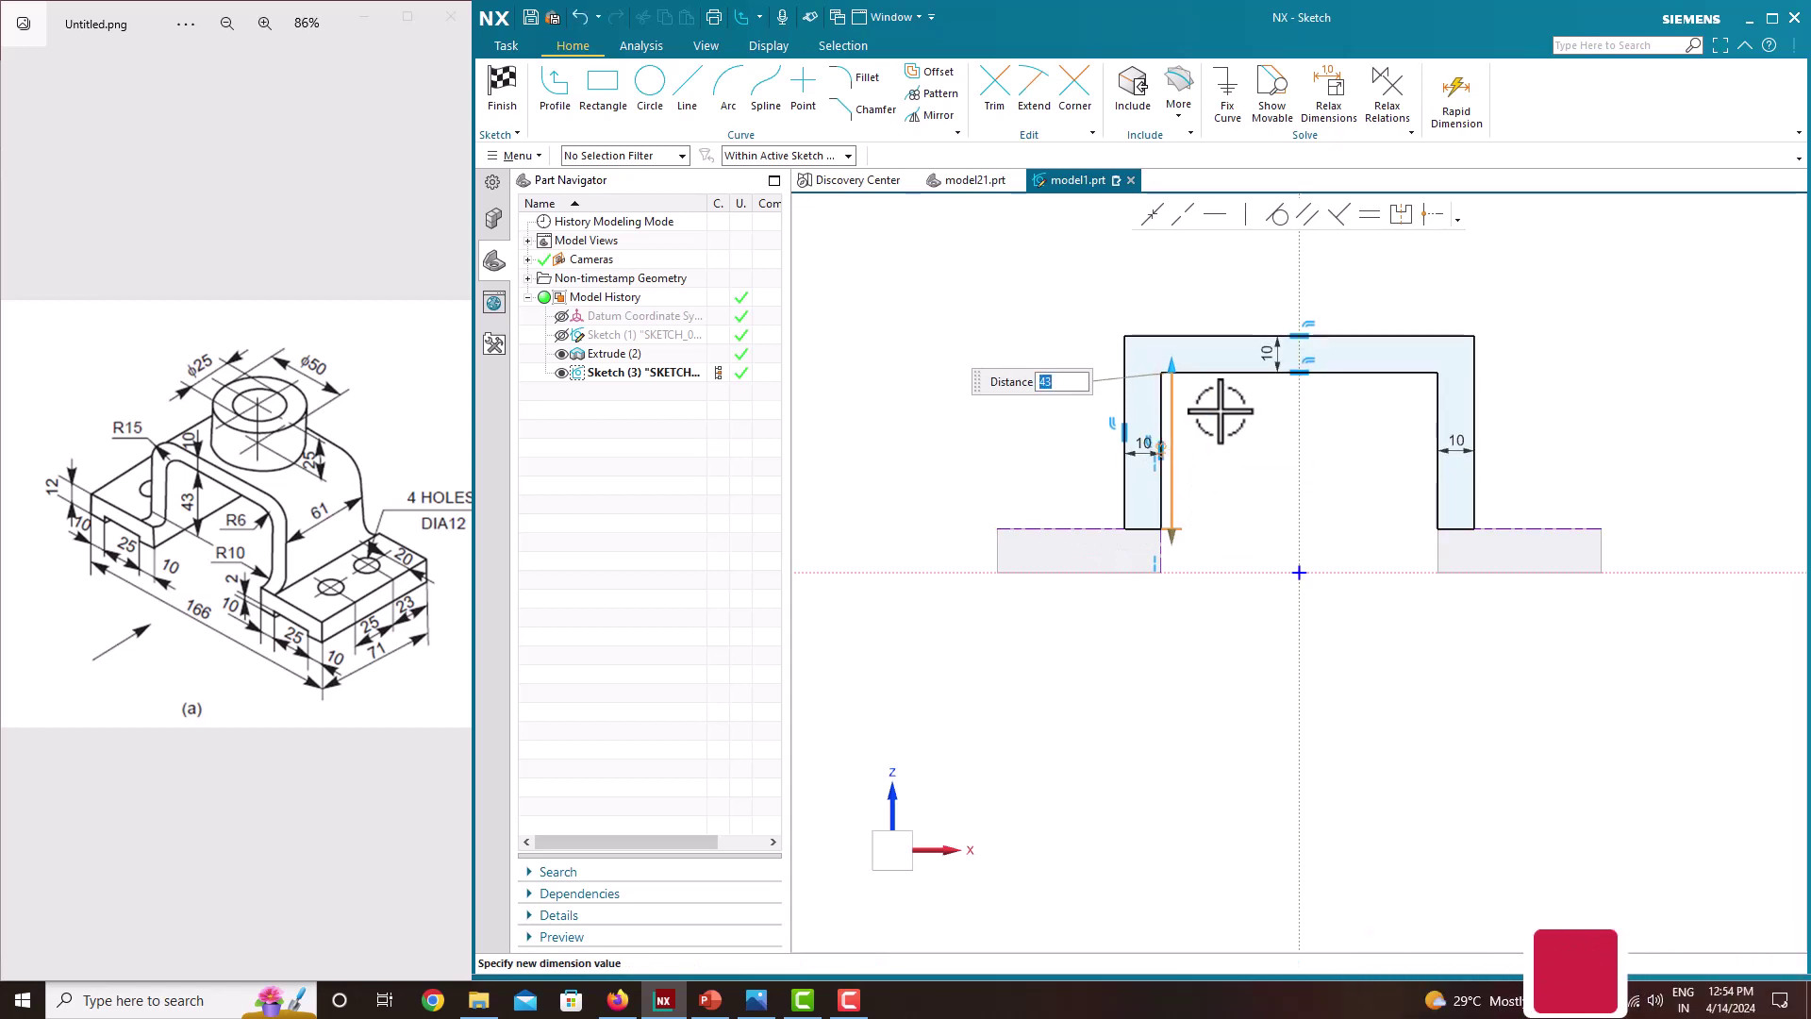
left_click_drag(1163, 435, 1202, 435)
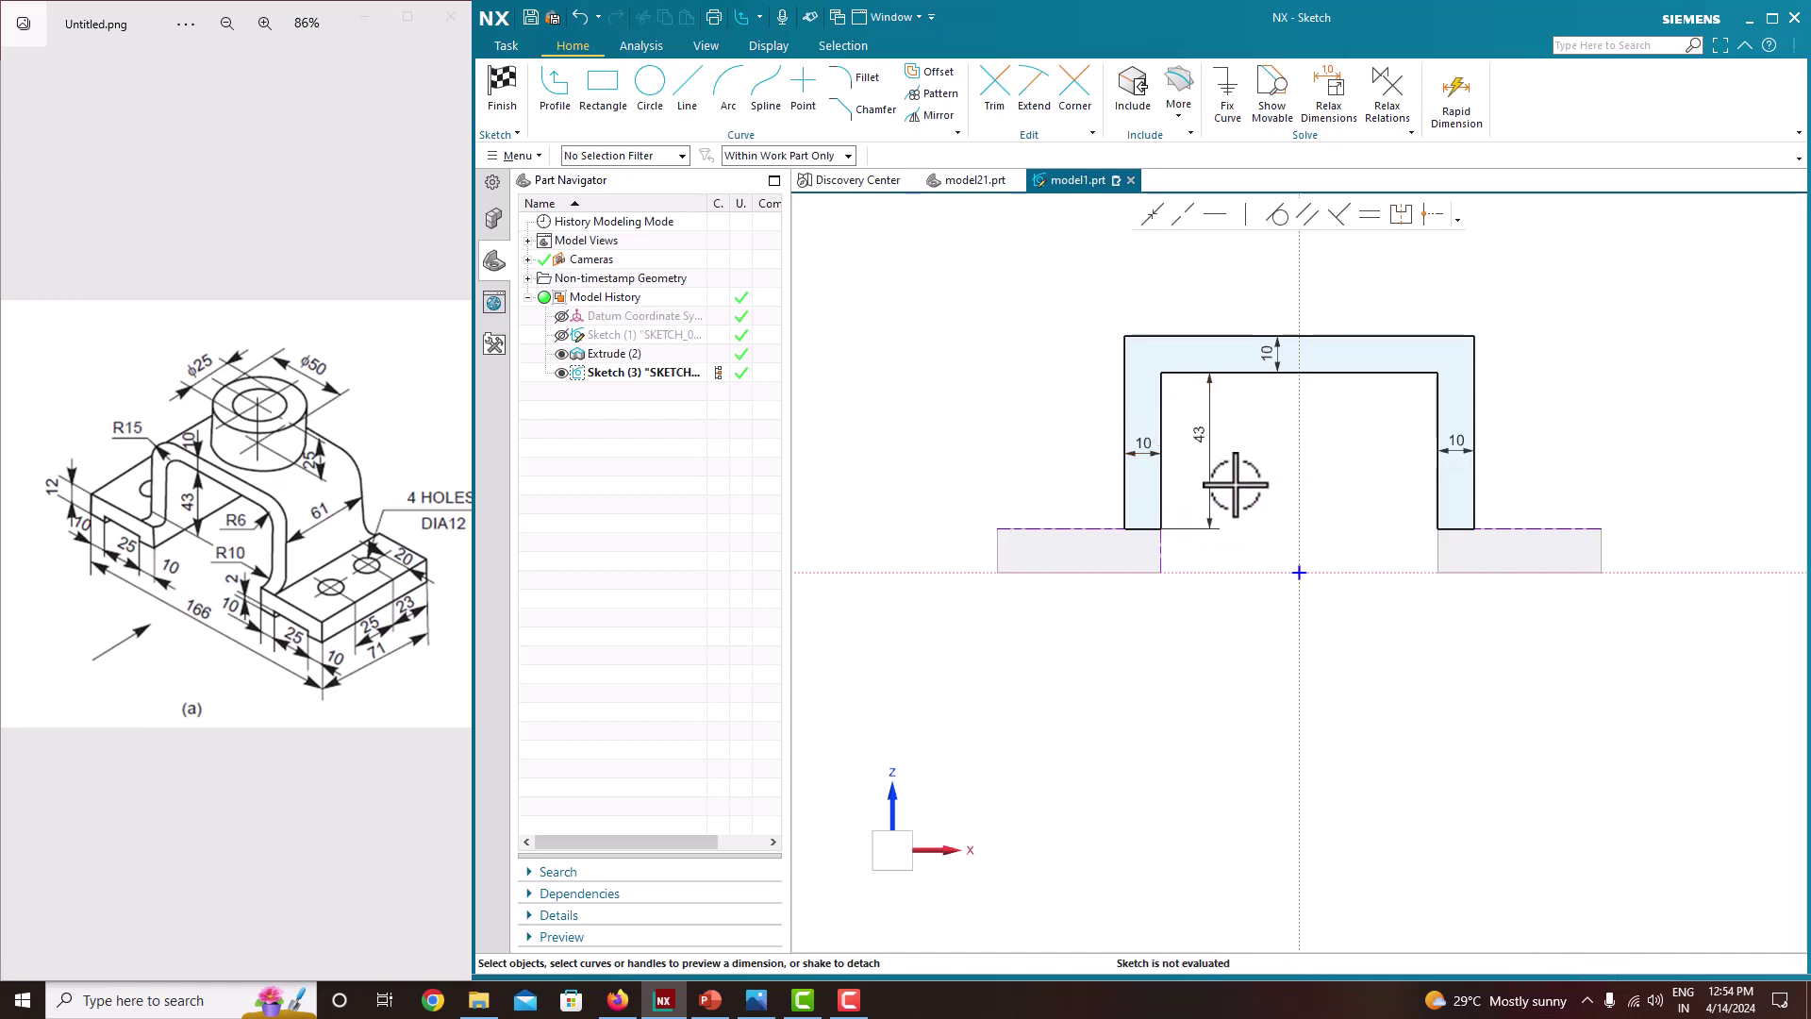
Fillet the bridge's upper left corners, with radius 15 mm on the outer outline and 6 mm on the inner one
scroll(1185, 392, "up", 1)
scroll(1151, 405, "down", 1)
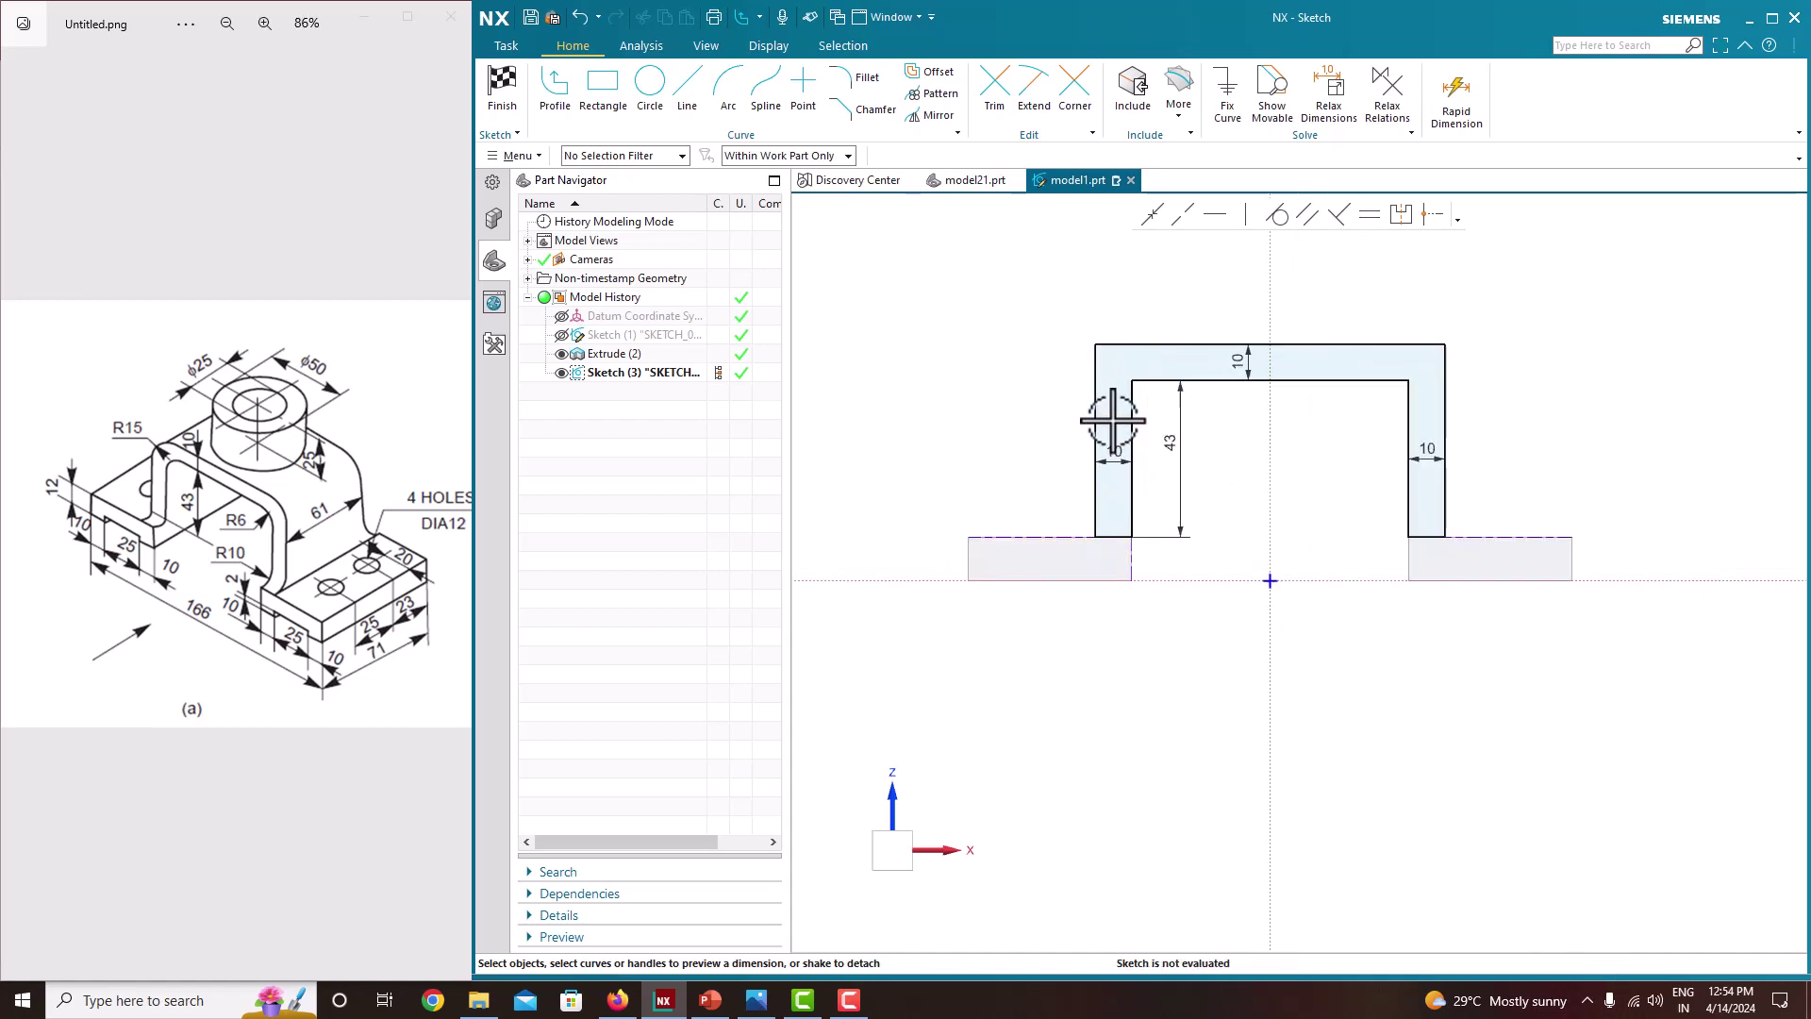
left_click(863, 87)
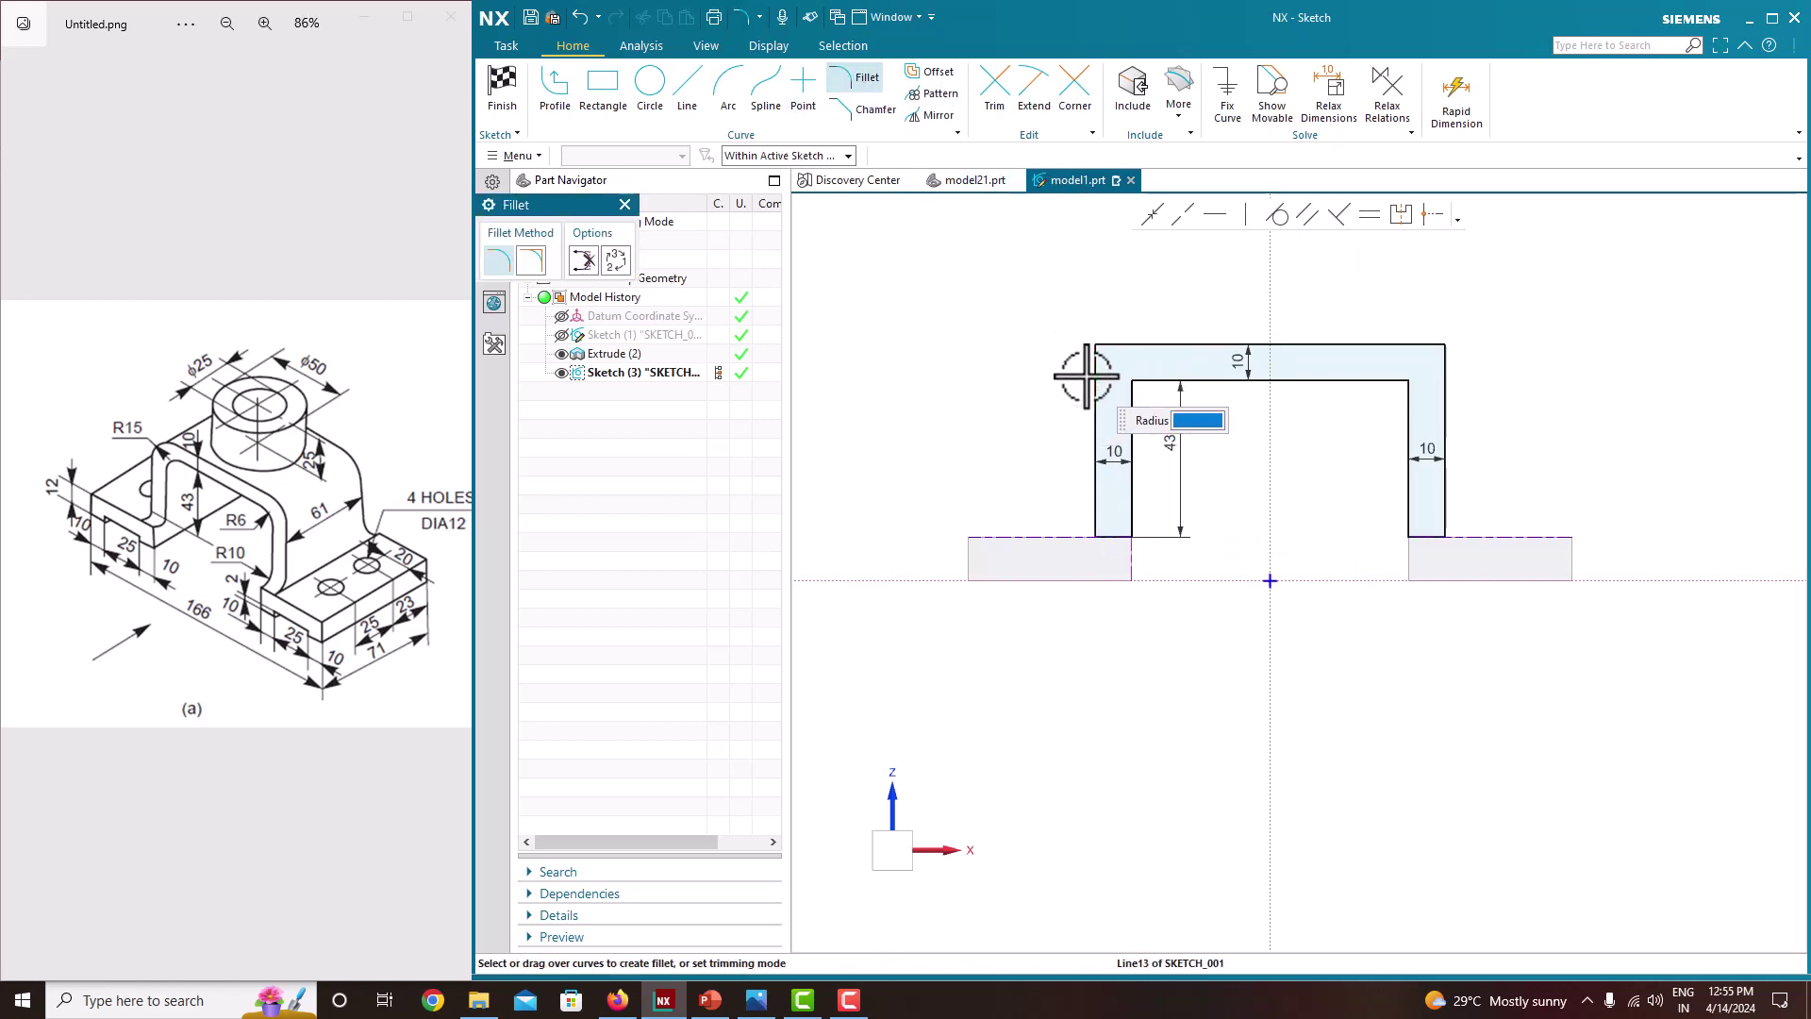
left_click(1134, 346)
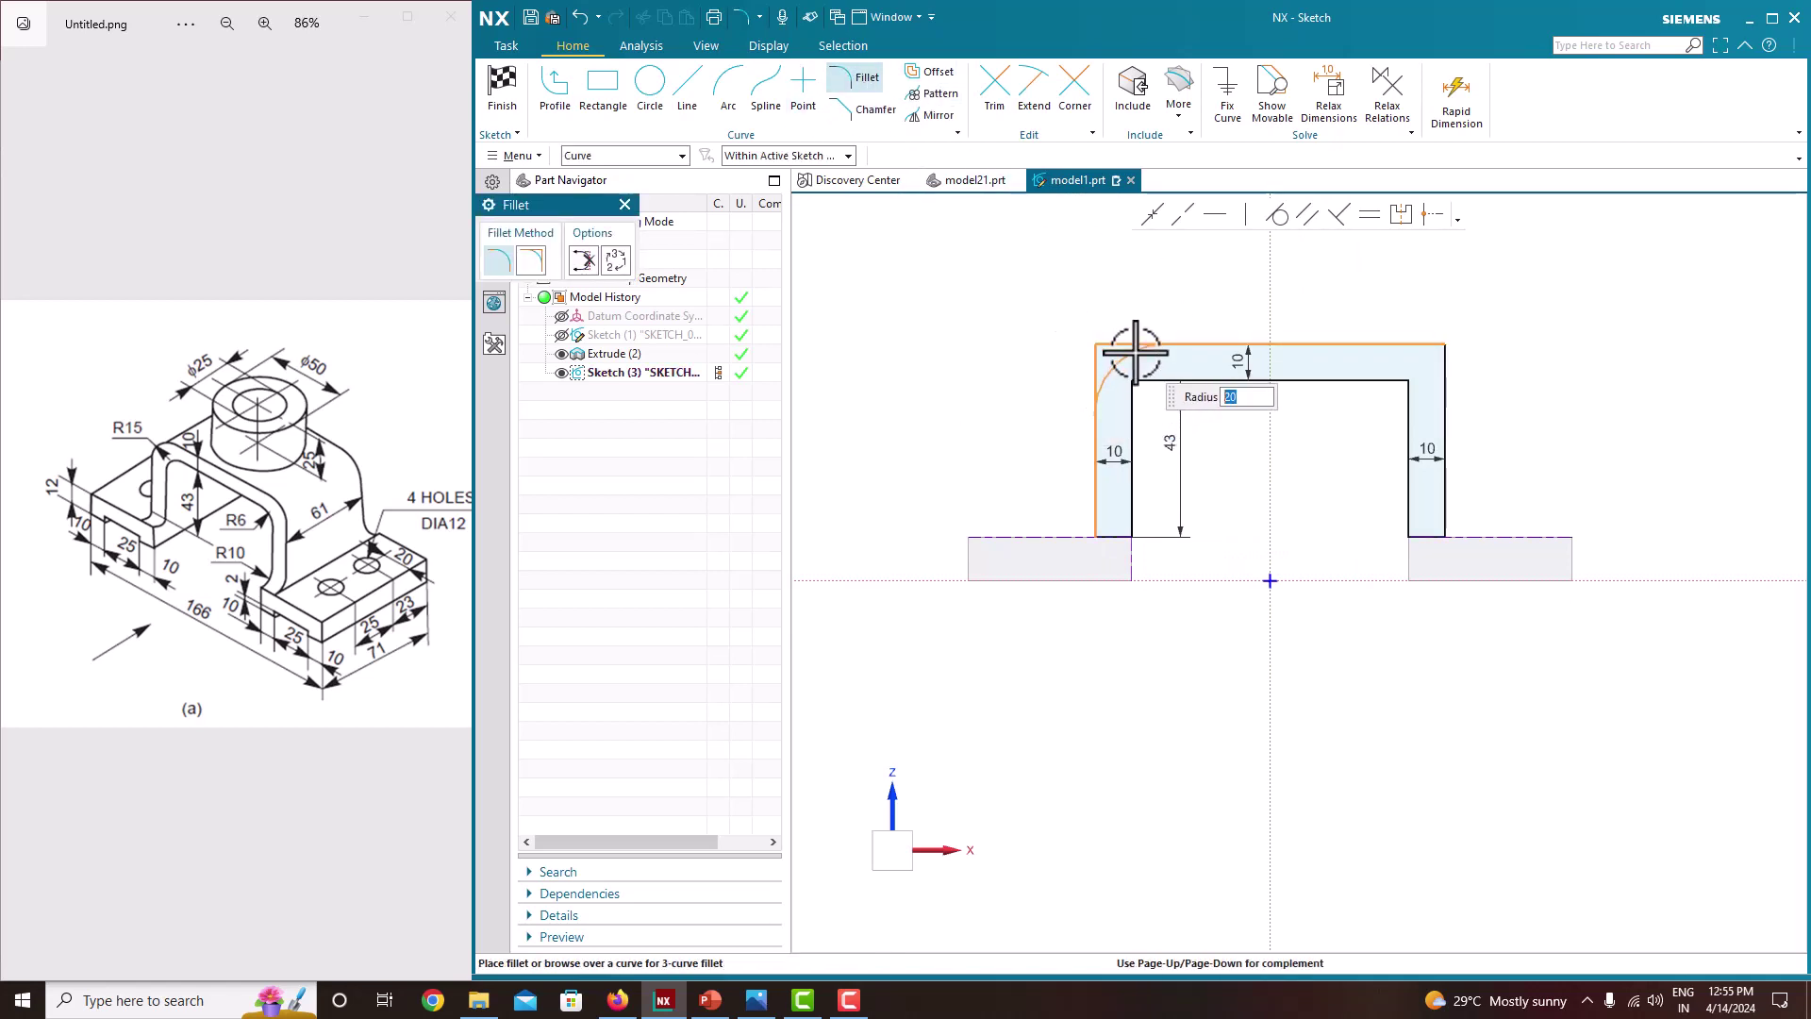
key("Return")
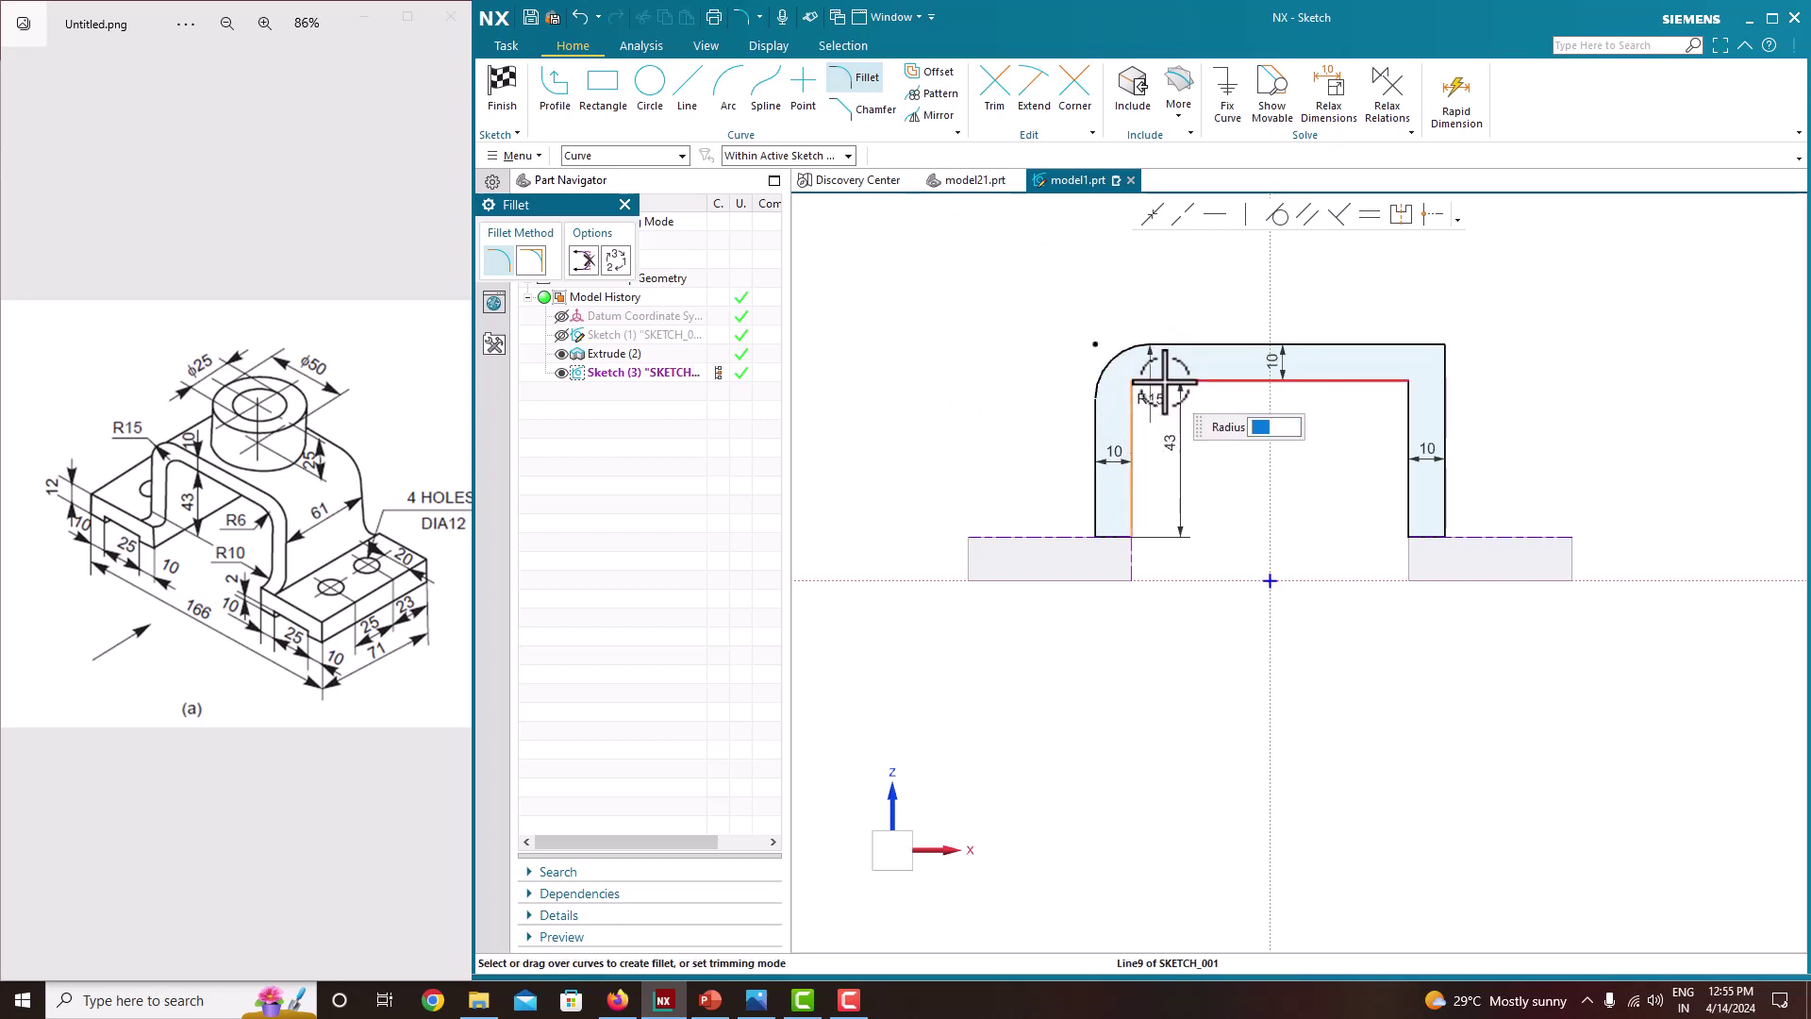
left_click(1165, 381)
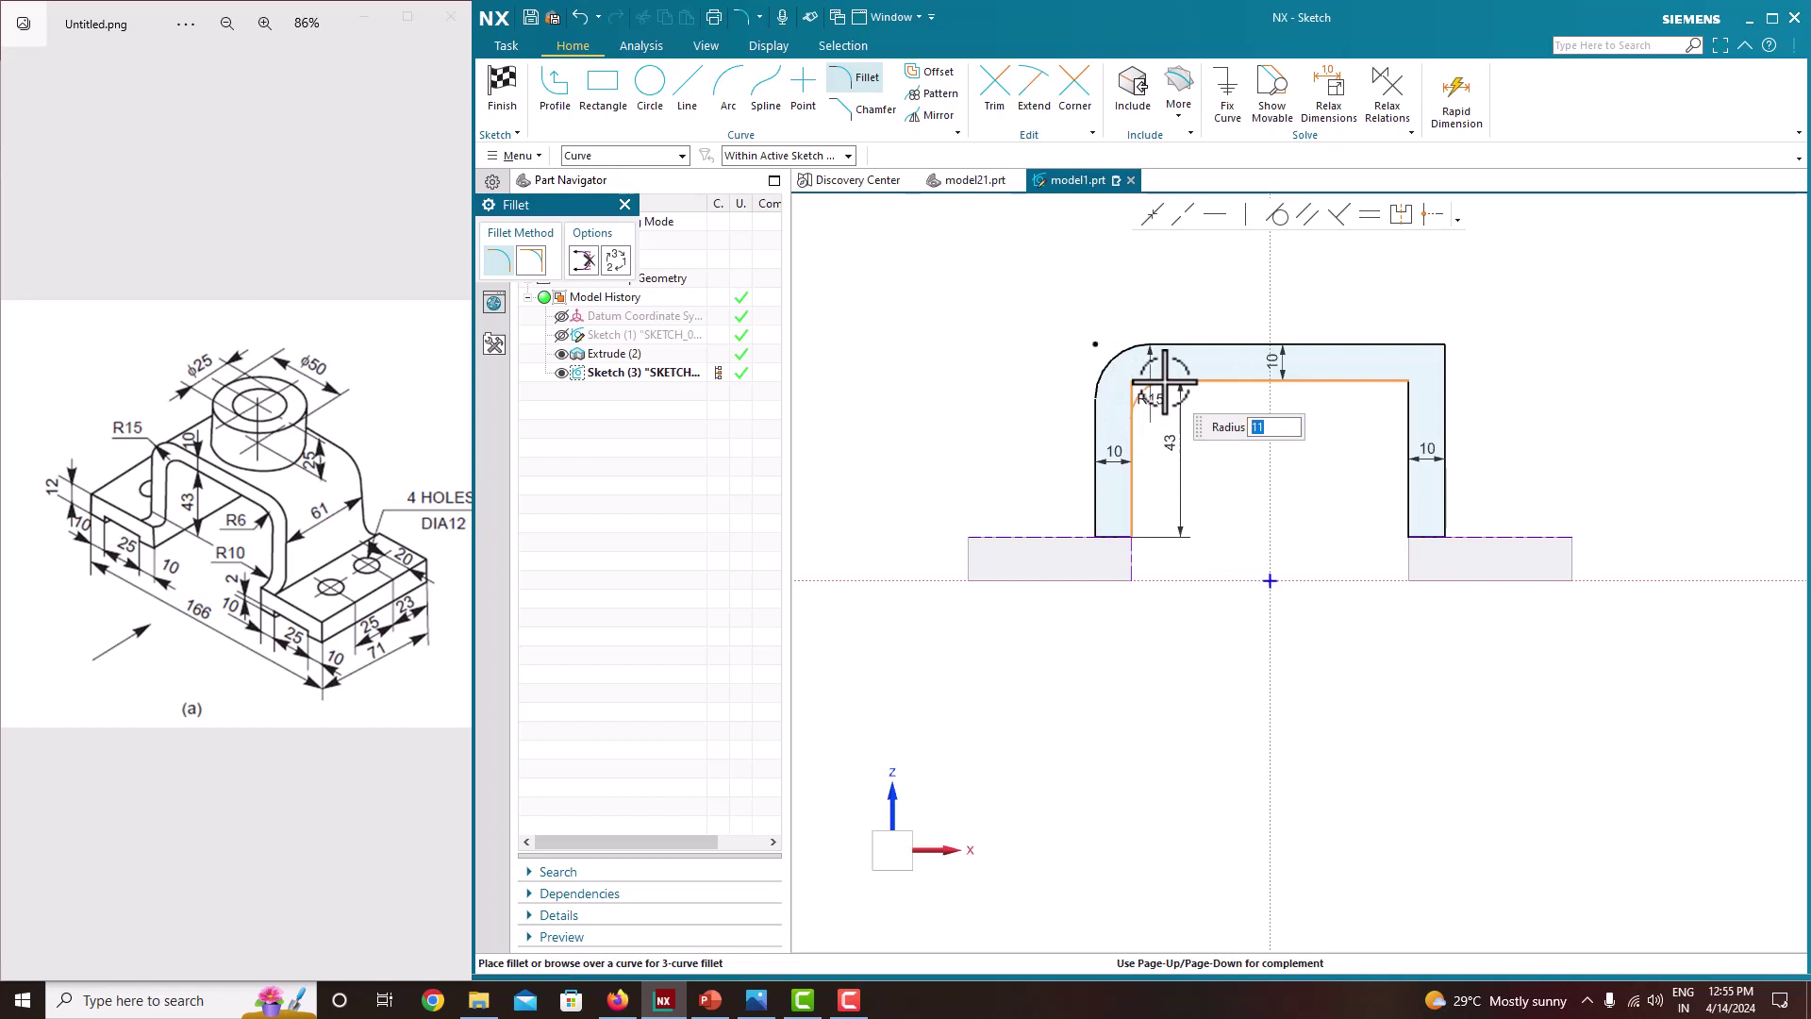
type("6")
key("Return")
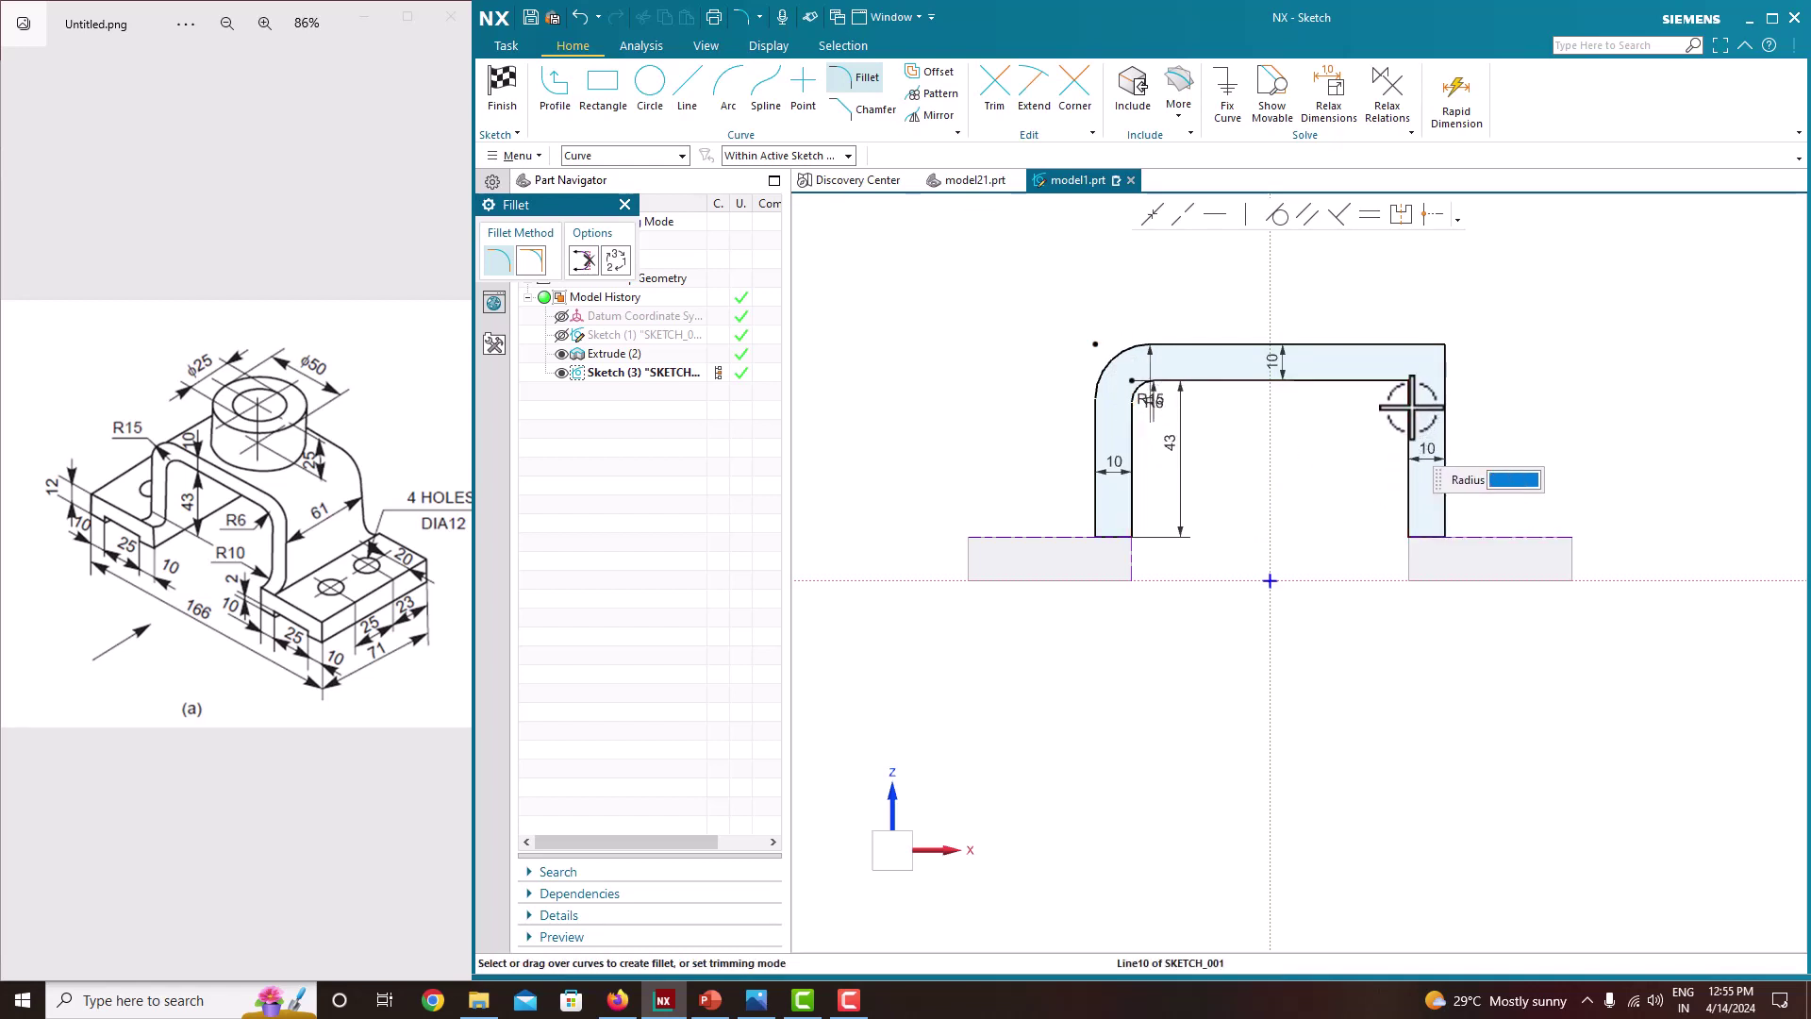
Fillet the bridge's upper right corners, with radius 6 mm on the inner outline and 15 mm on the outer one
left_click(1383, 382)
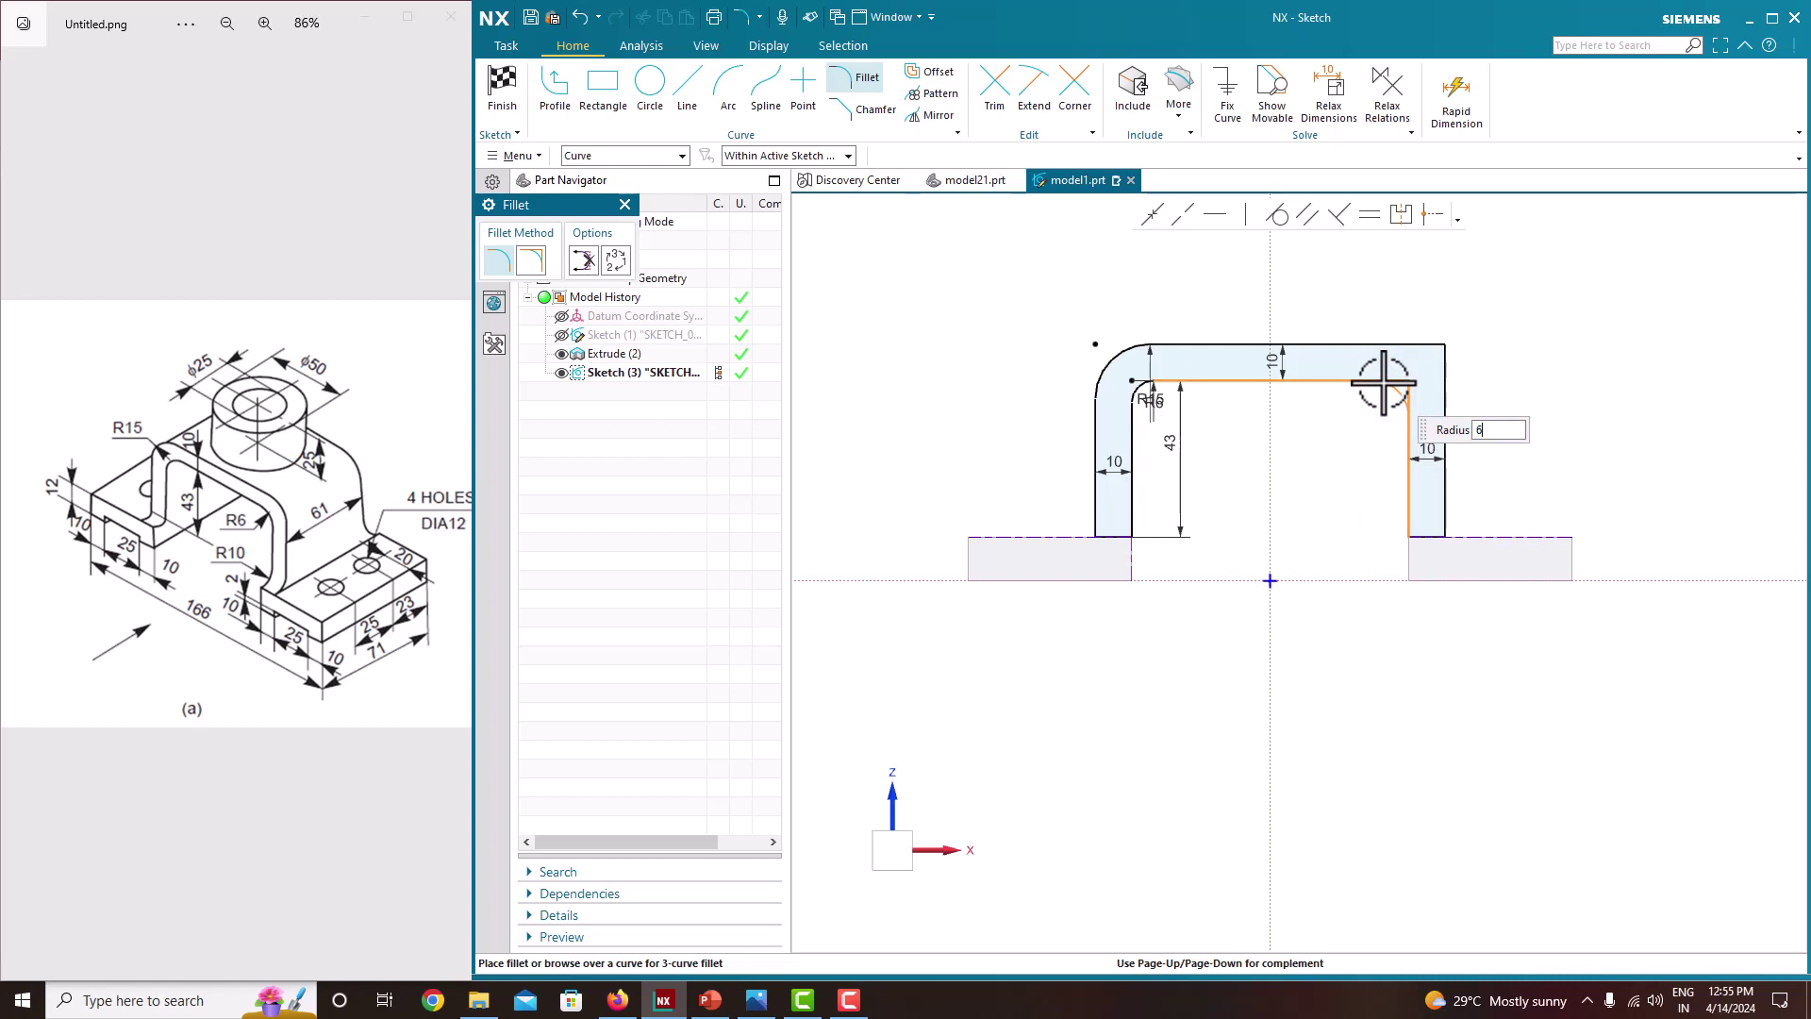
key("Return")
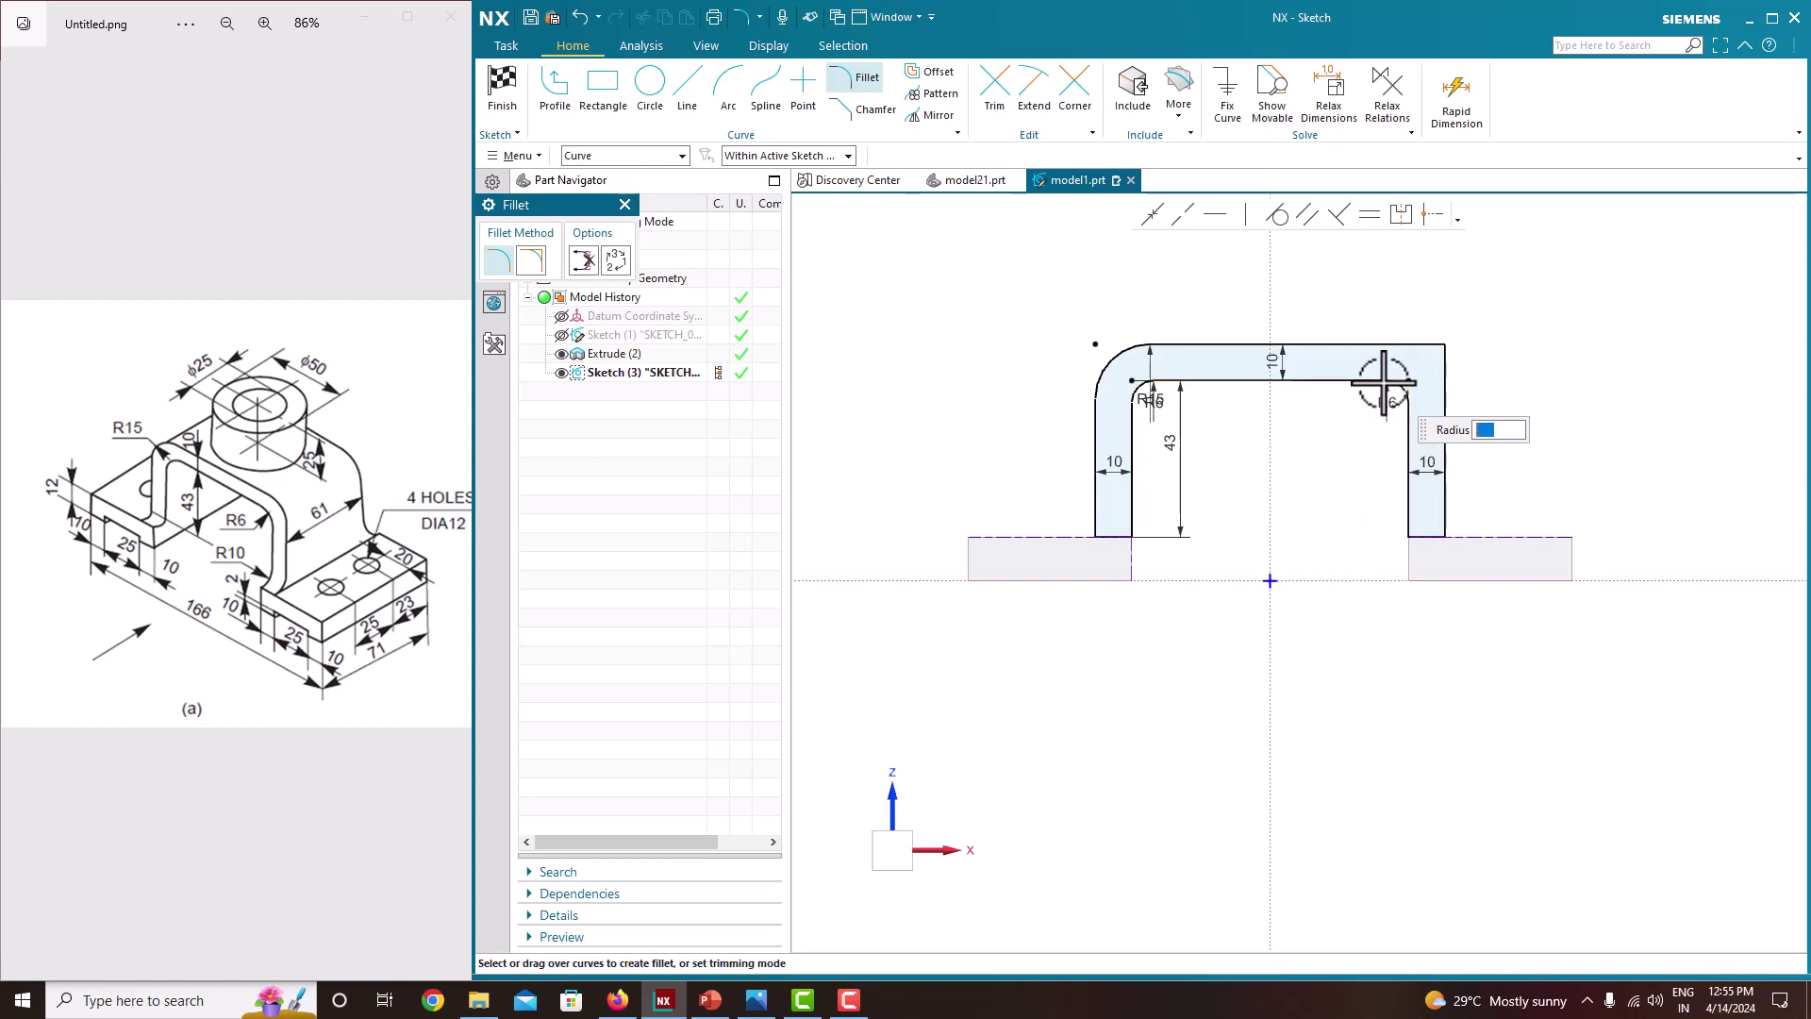
left_click(1423, 346)
type("15")
key("Return")
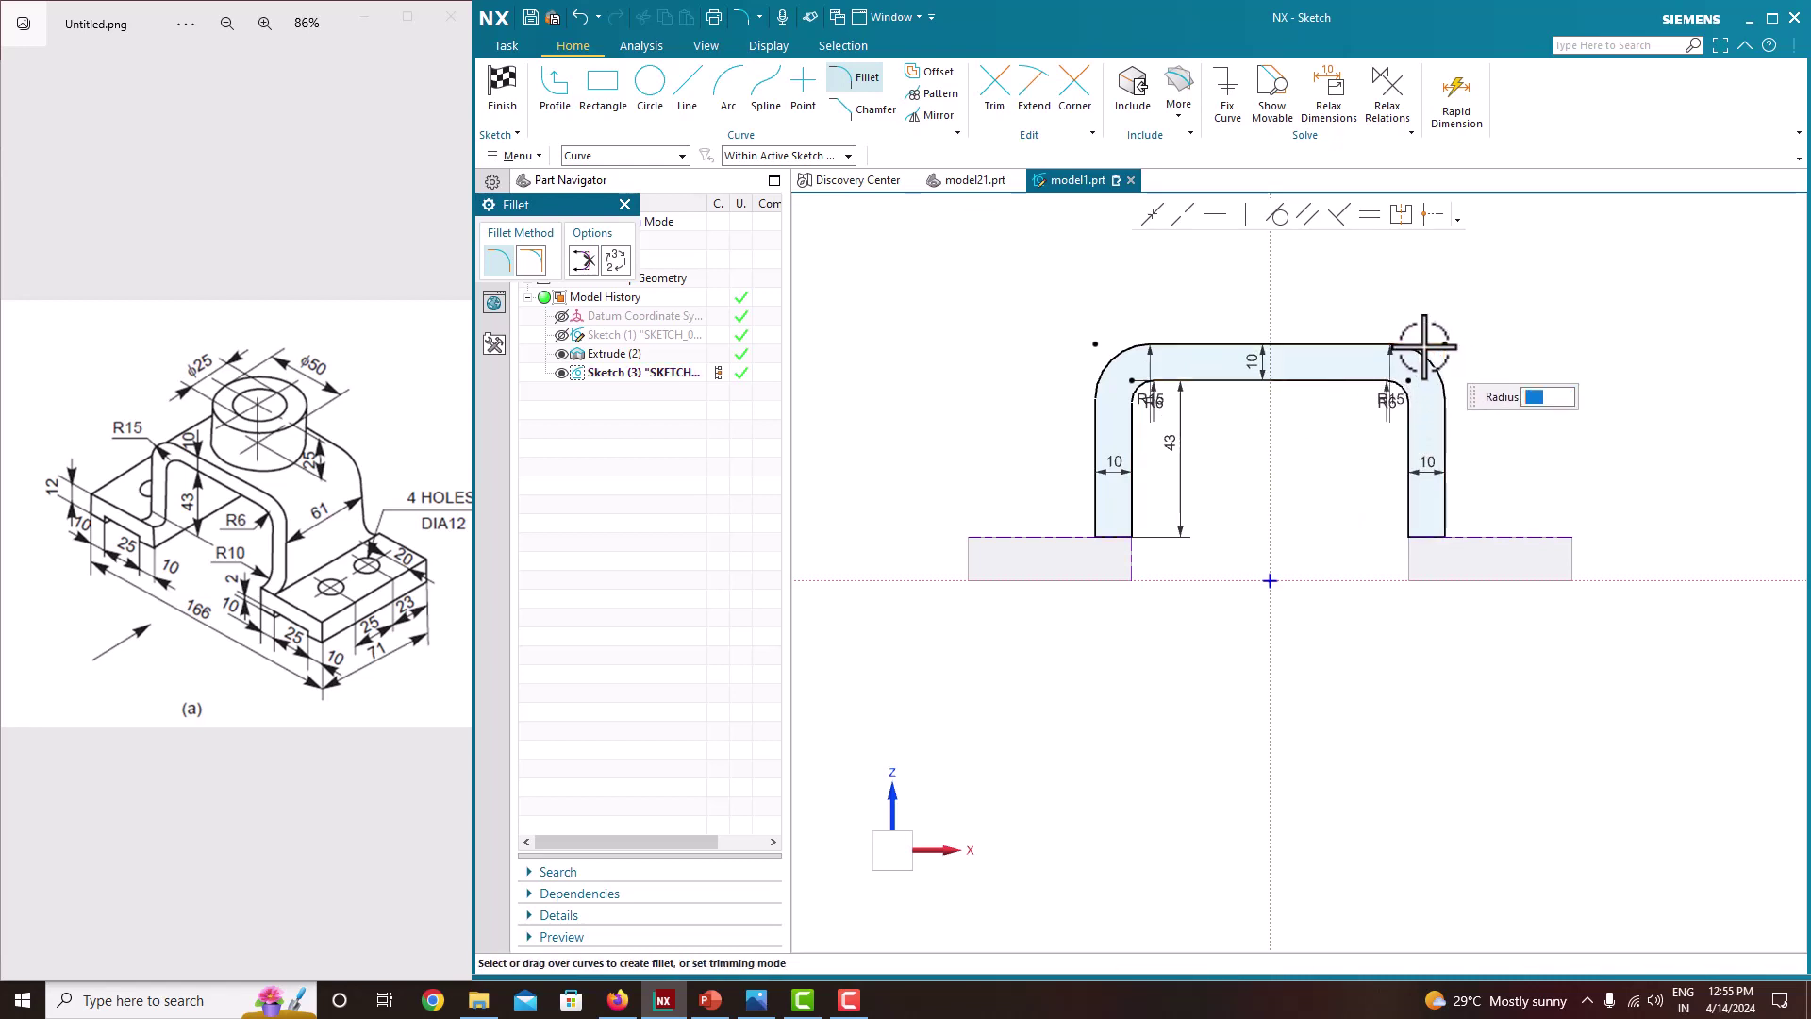
key("Escape")
Separate the overlapping R15 and R6 dimensions at the upper left corner, then finish the sketch
scroll(1150, 372, "up", 4)
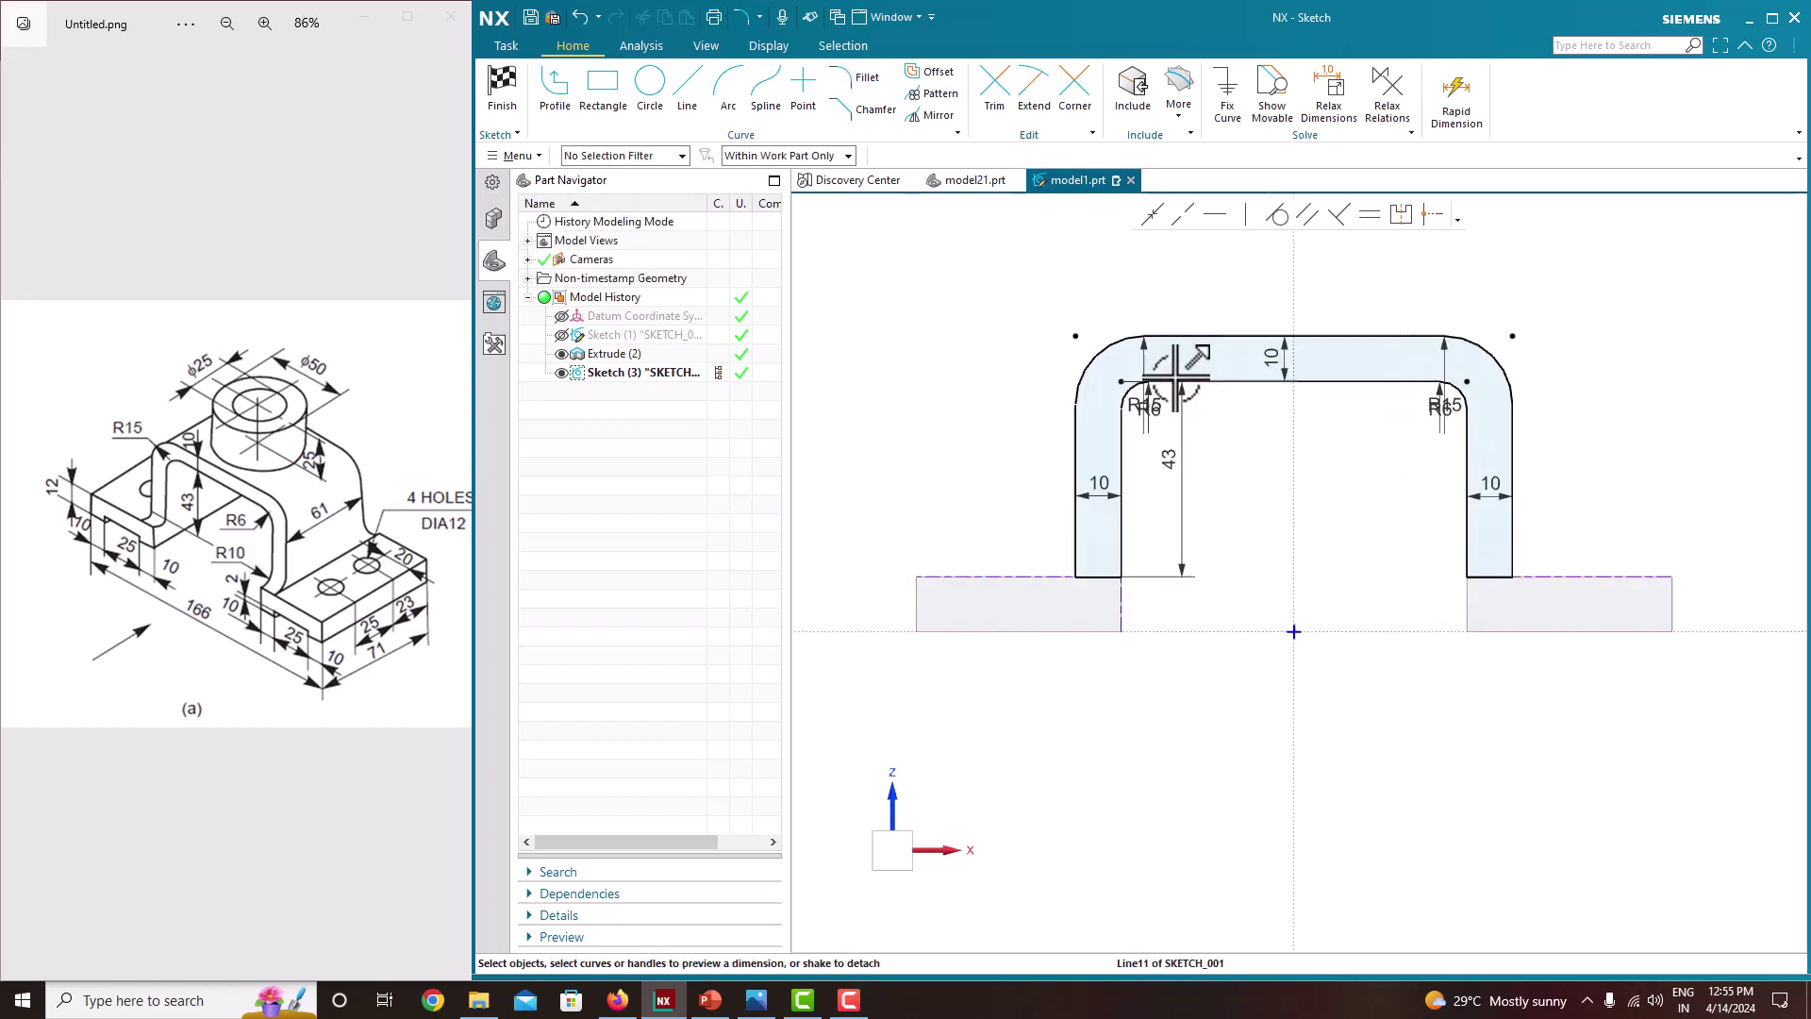
left_click_drag(1151, 373, 1063, 331)
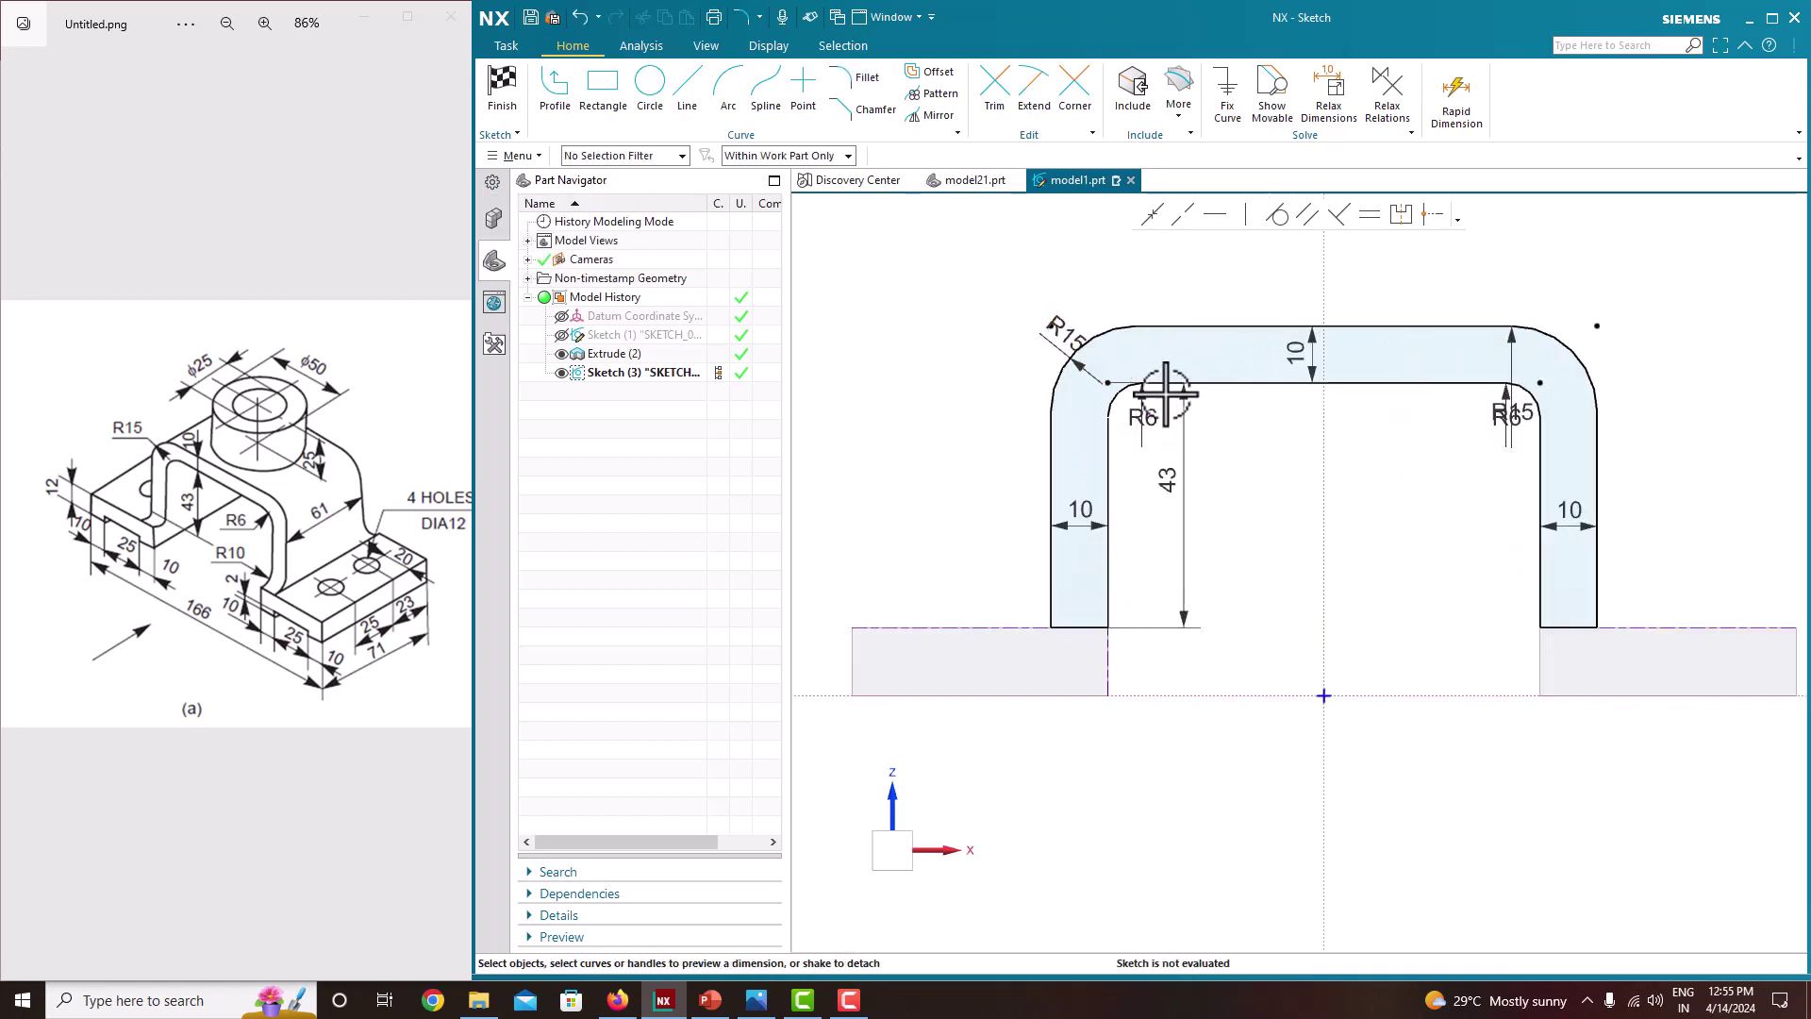
left_click_drag(1143, 413, 1169, 397)
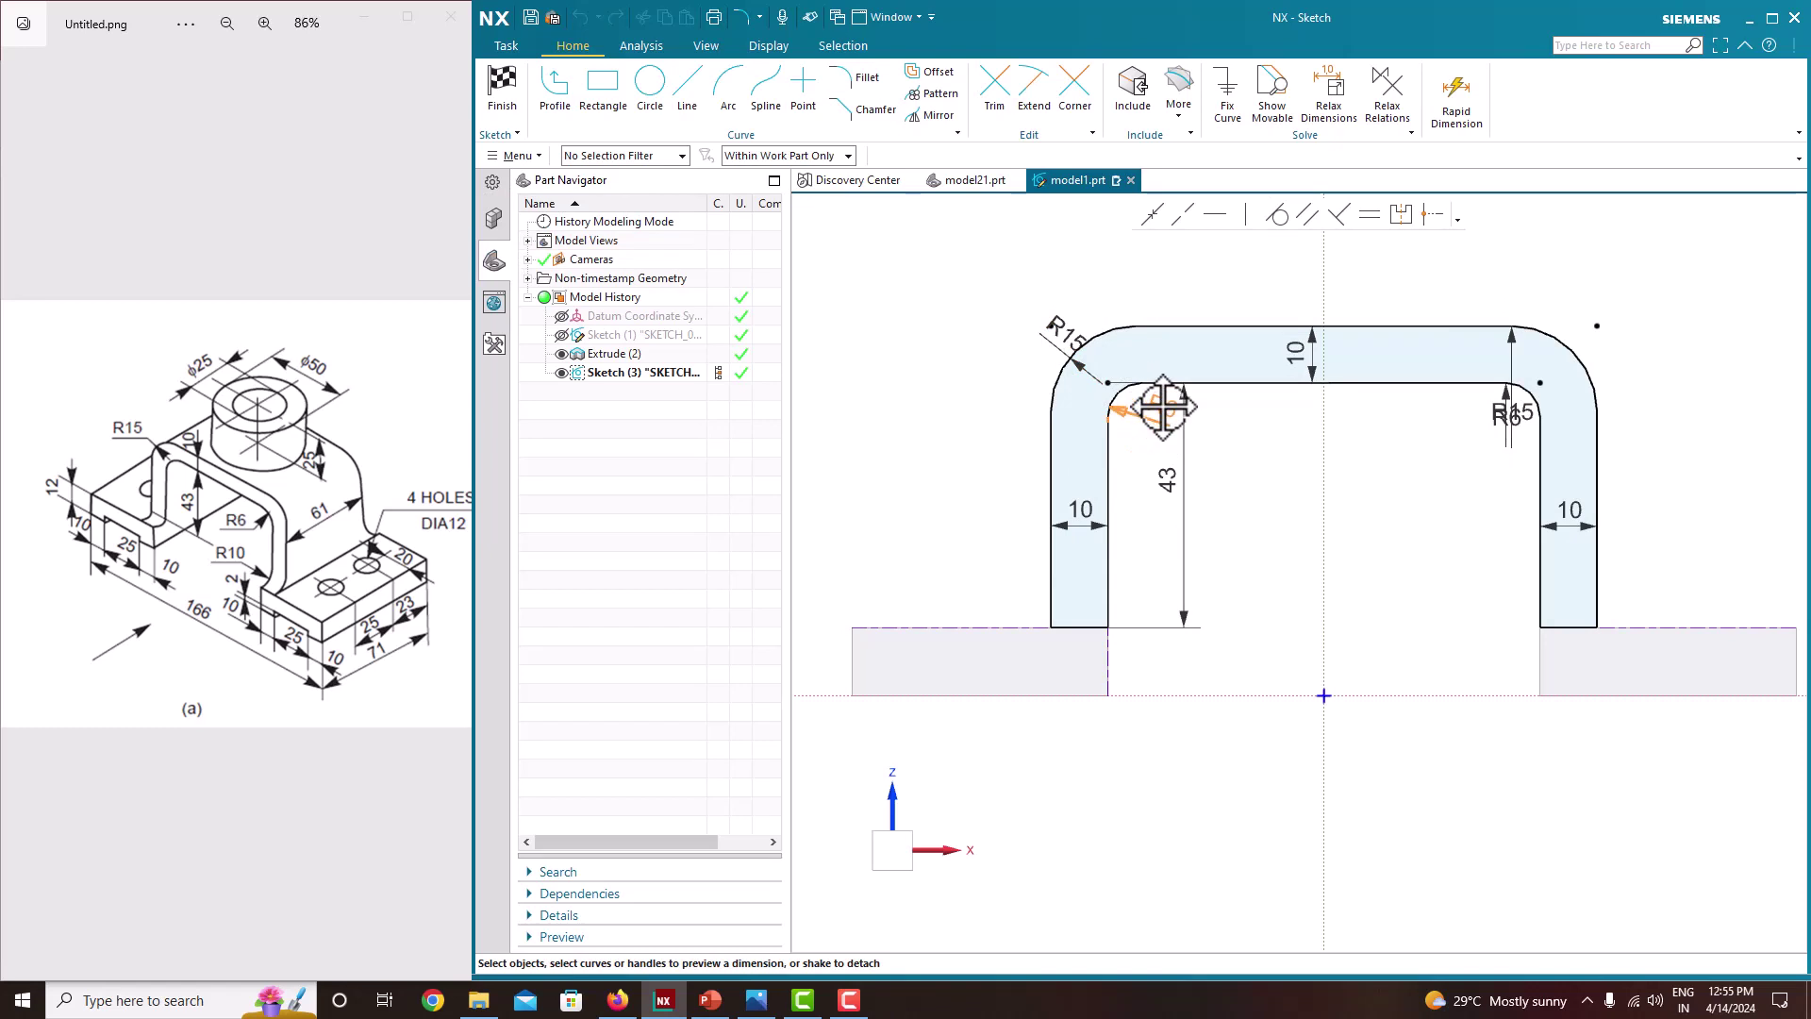
left_click_drag(1163, 405, 1162, 407)
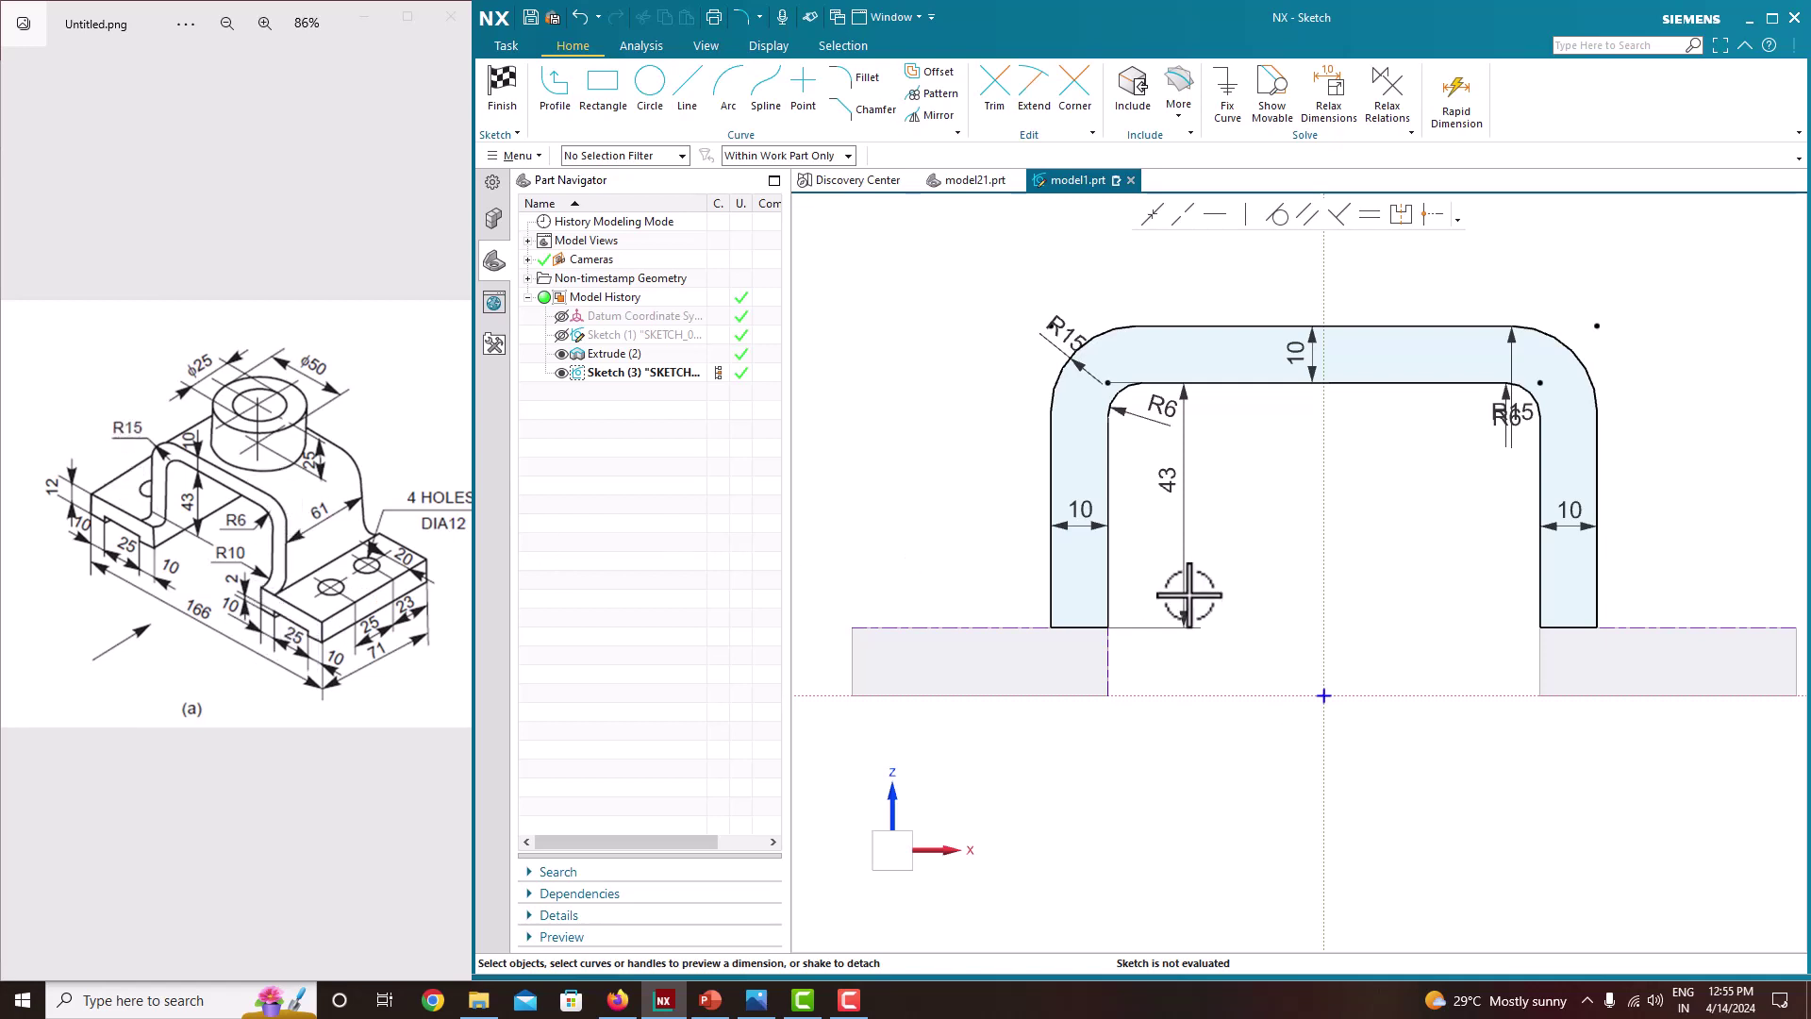
right_click(1410, 514)
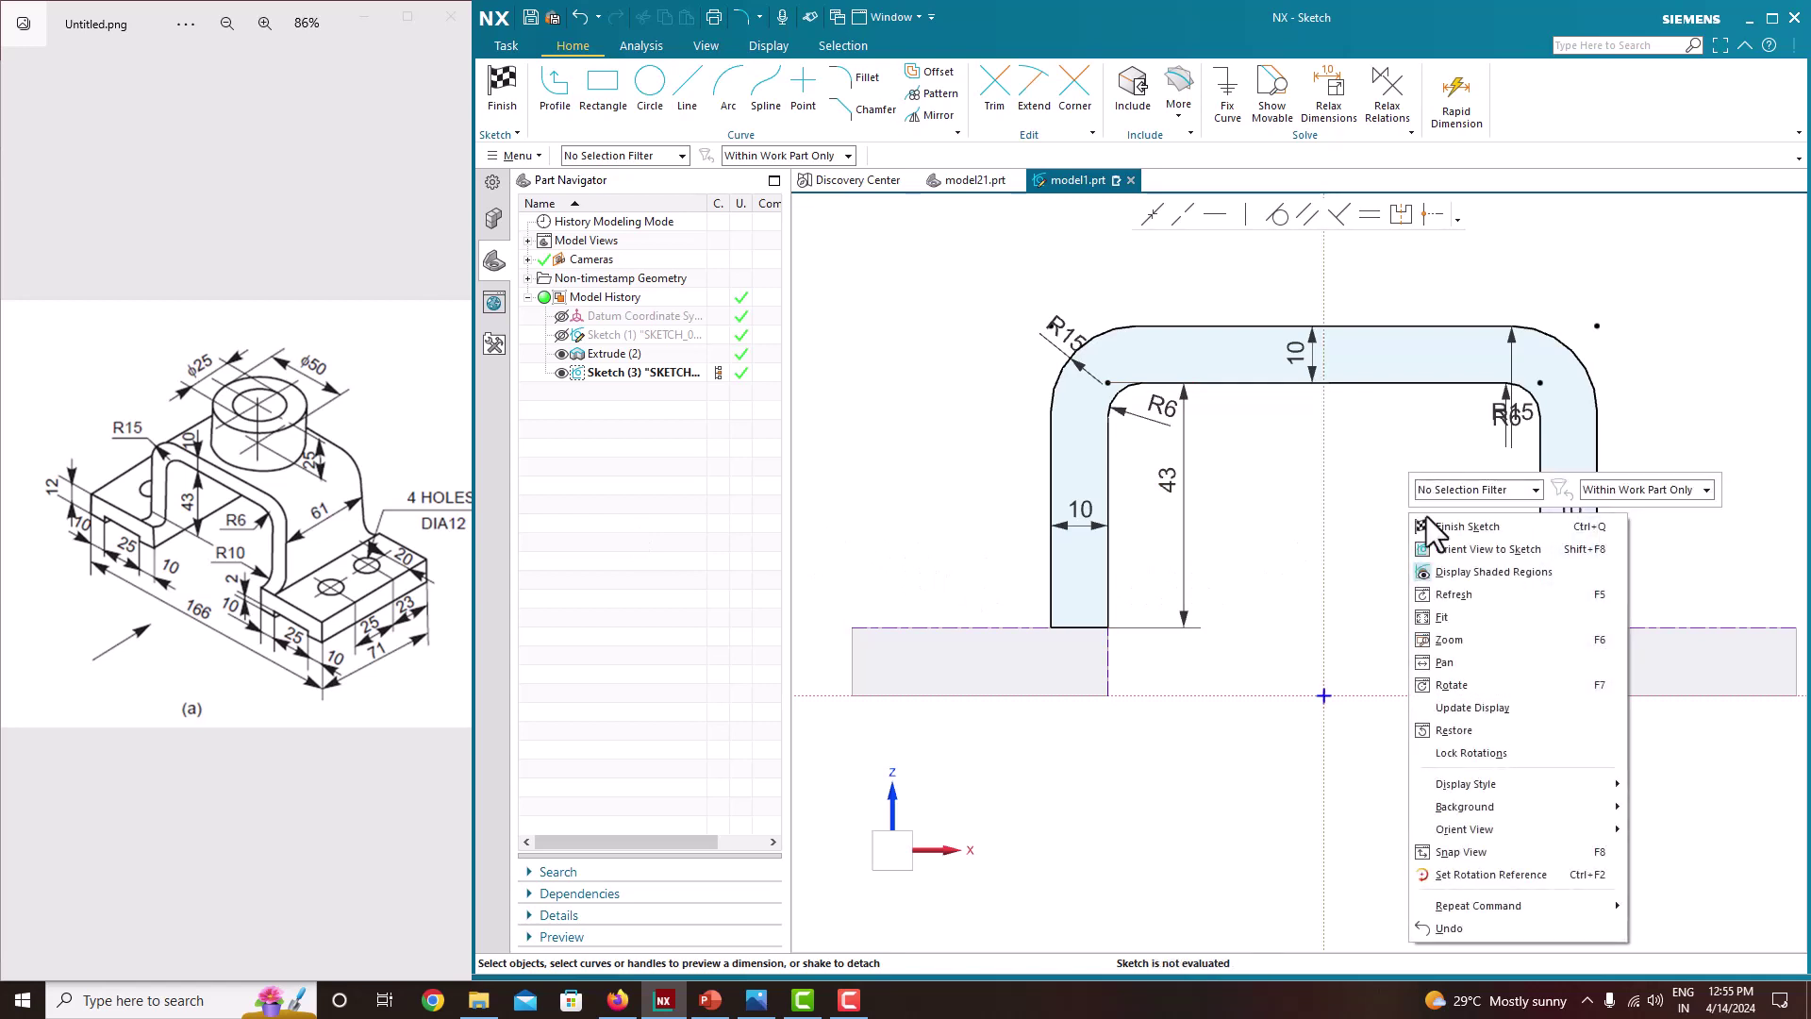
left_click(1434, 518)
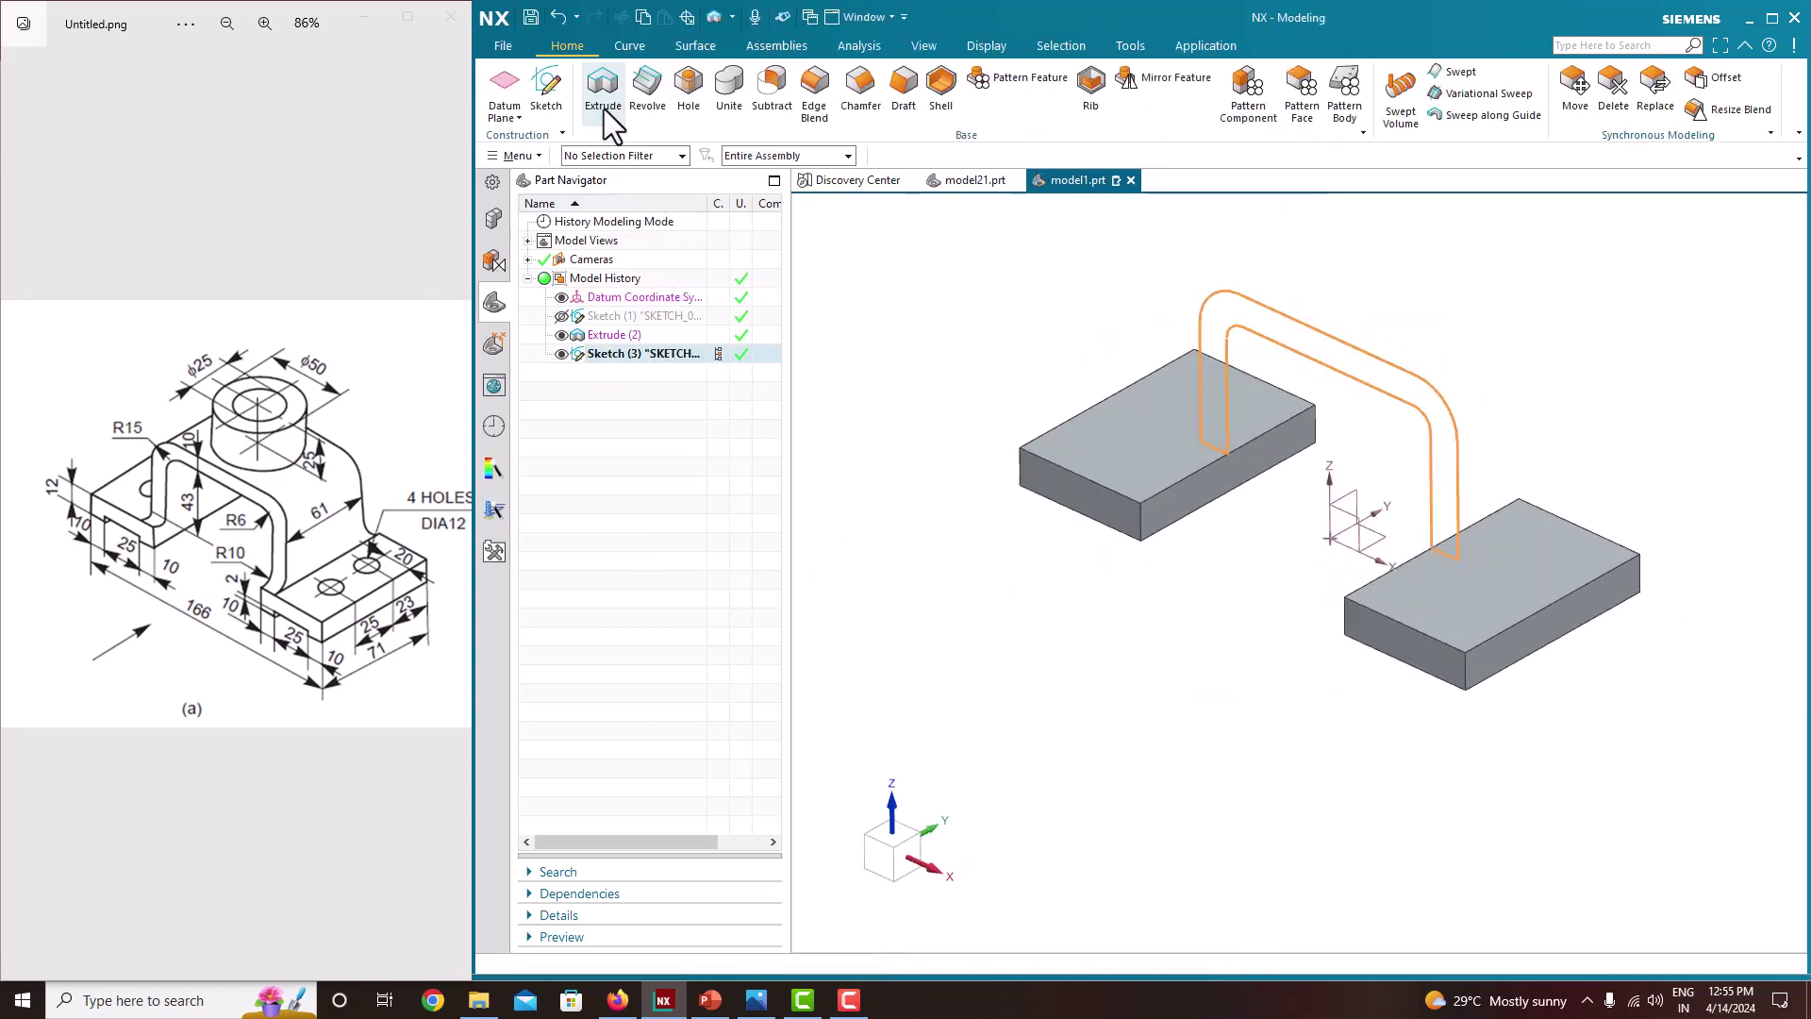
Extrude the bridge profile symmetrically to a total width of 61 mm, with the Boolean left at Inferred
left_click(604, 108)
left_click(683, 446)
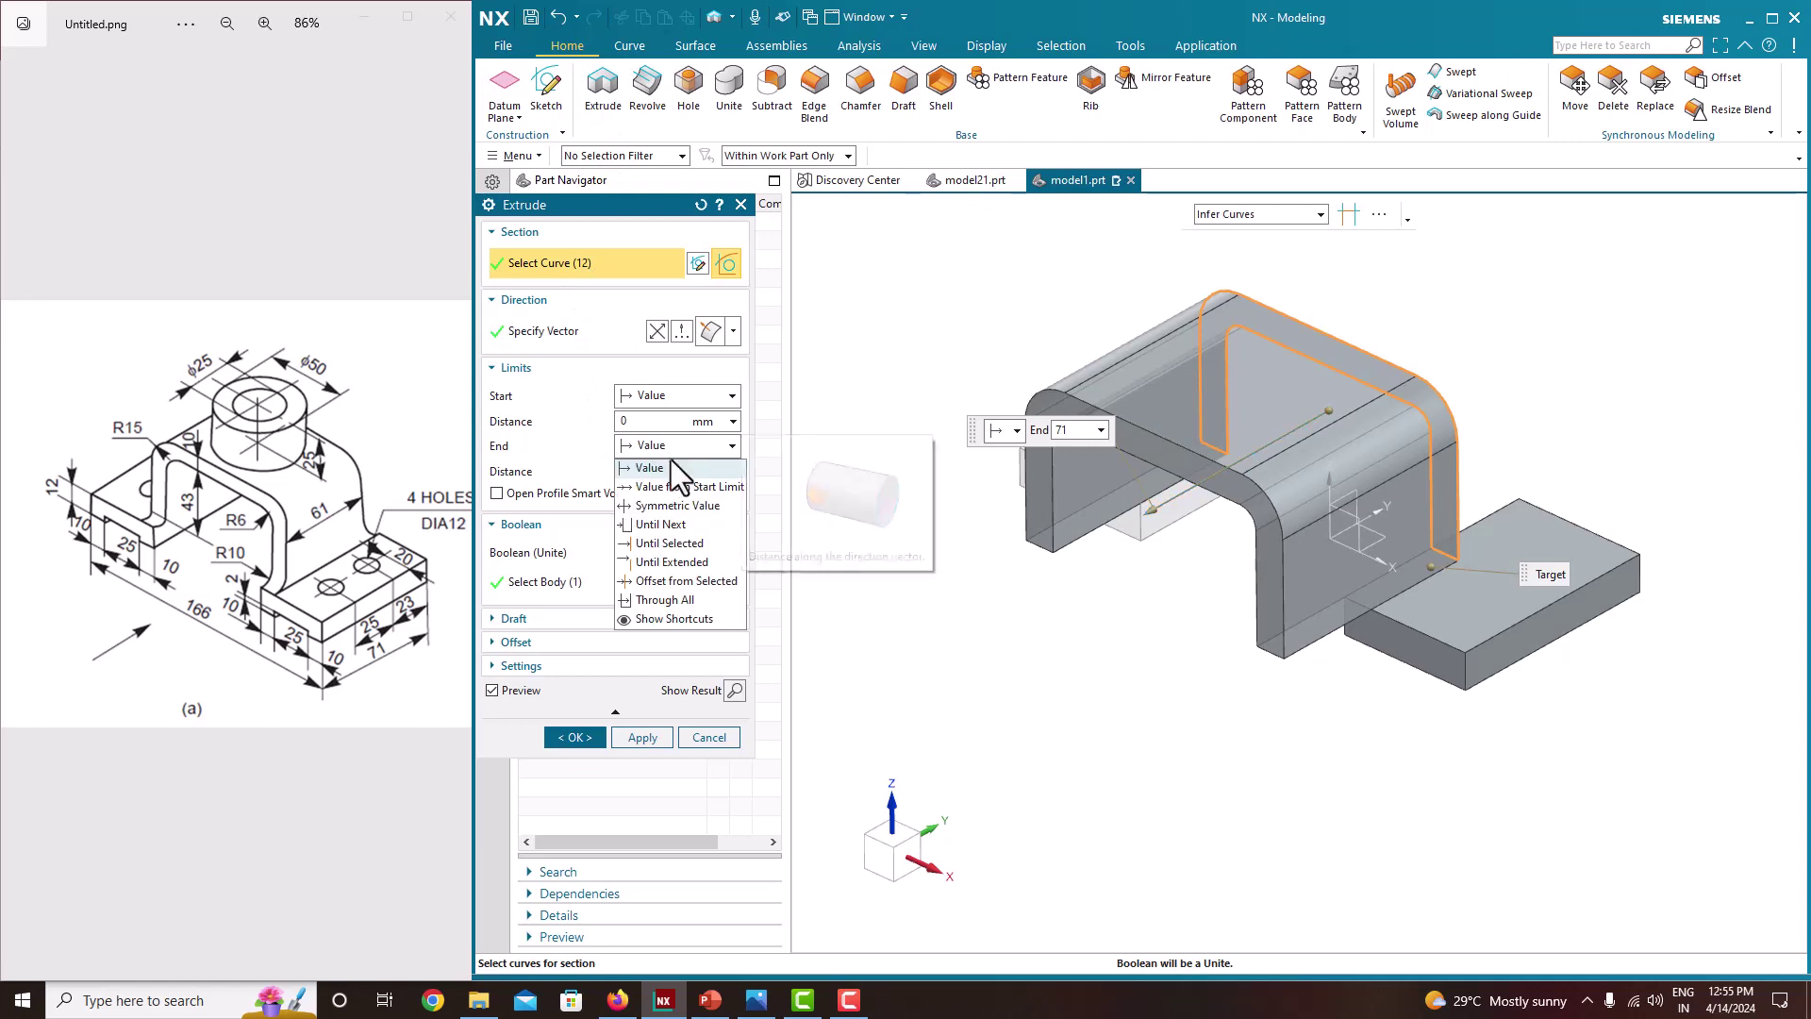
left_click(675, 506)
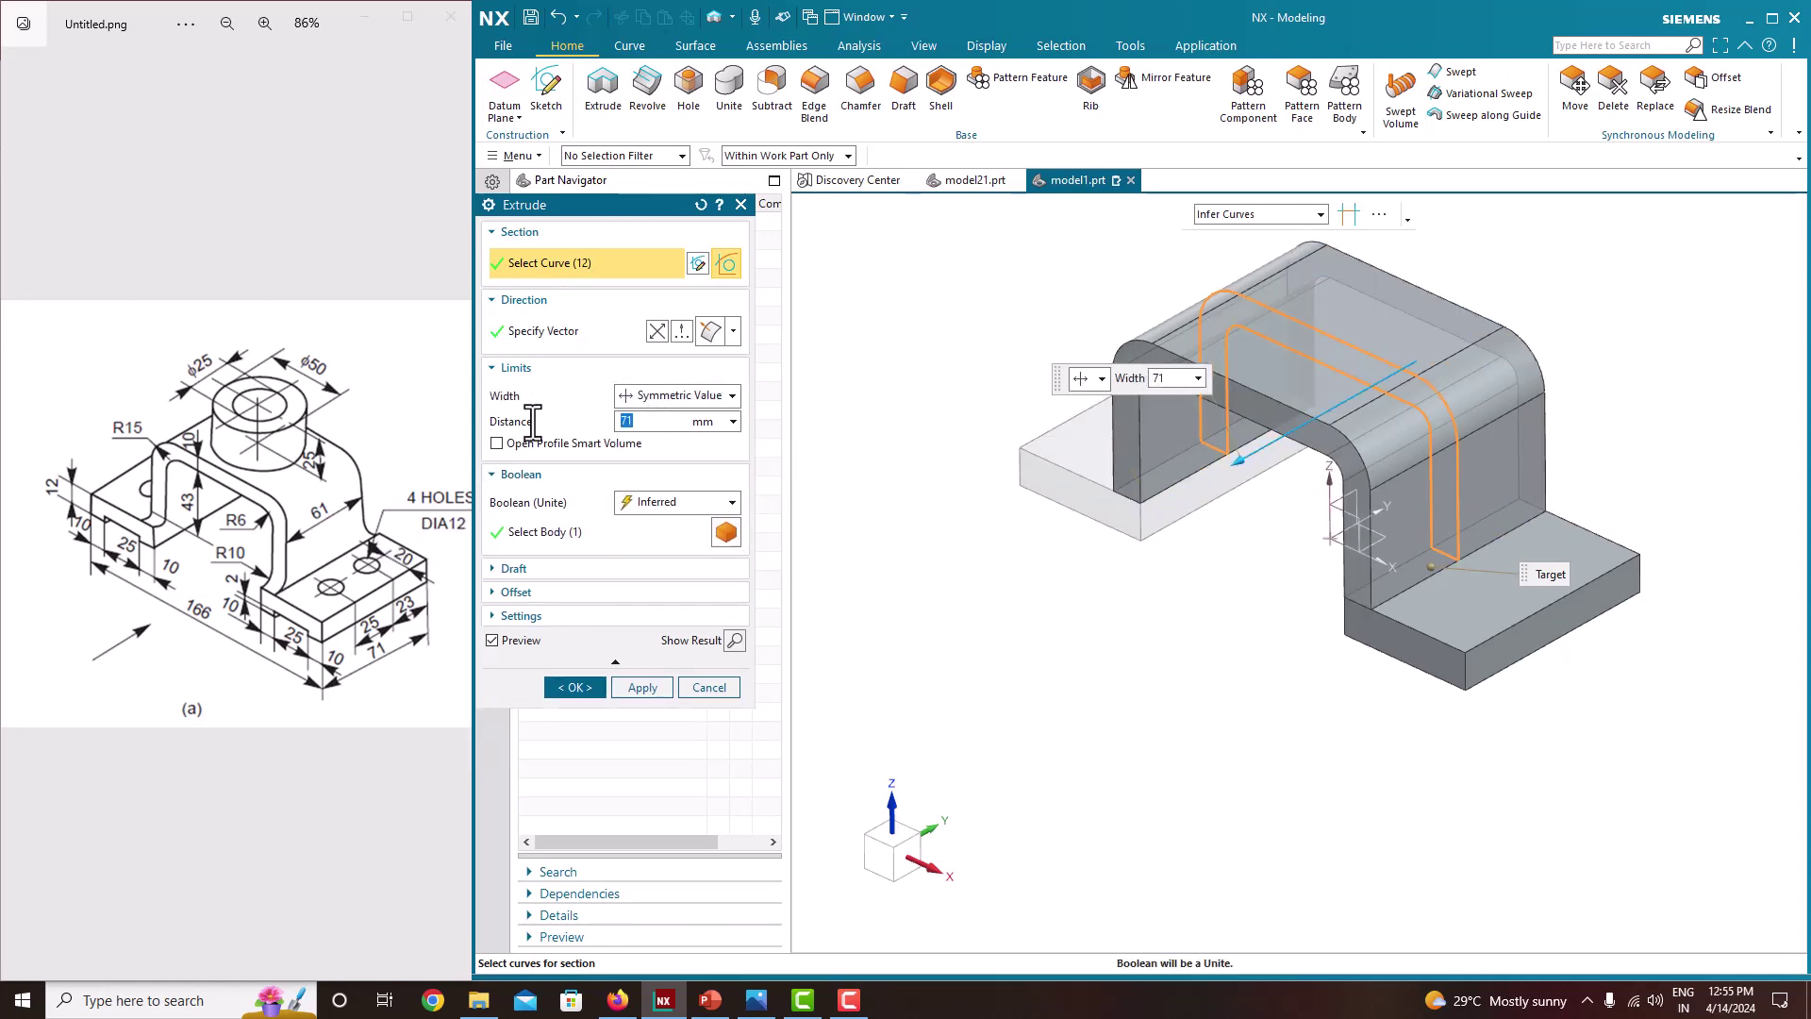
key("Return")
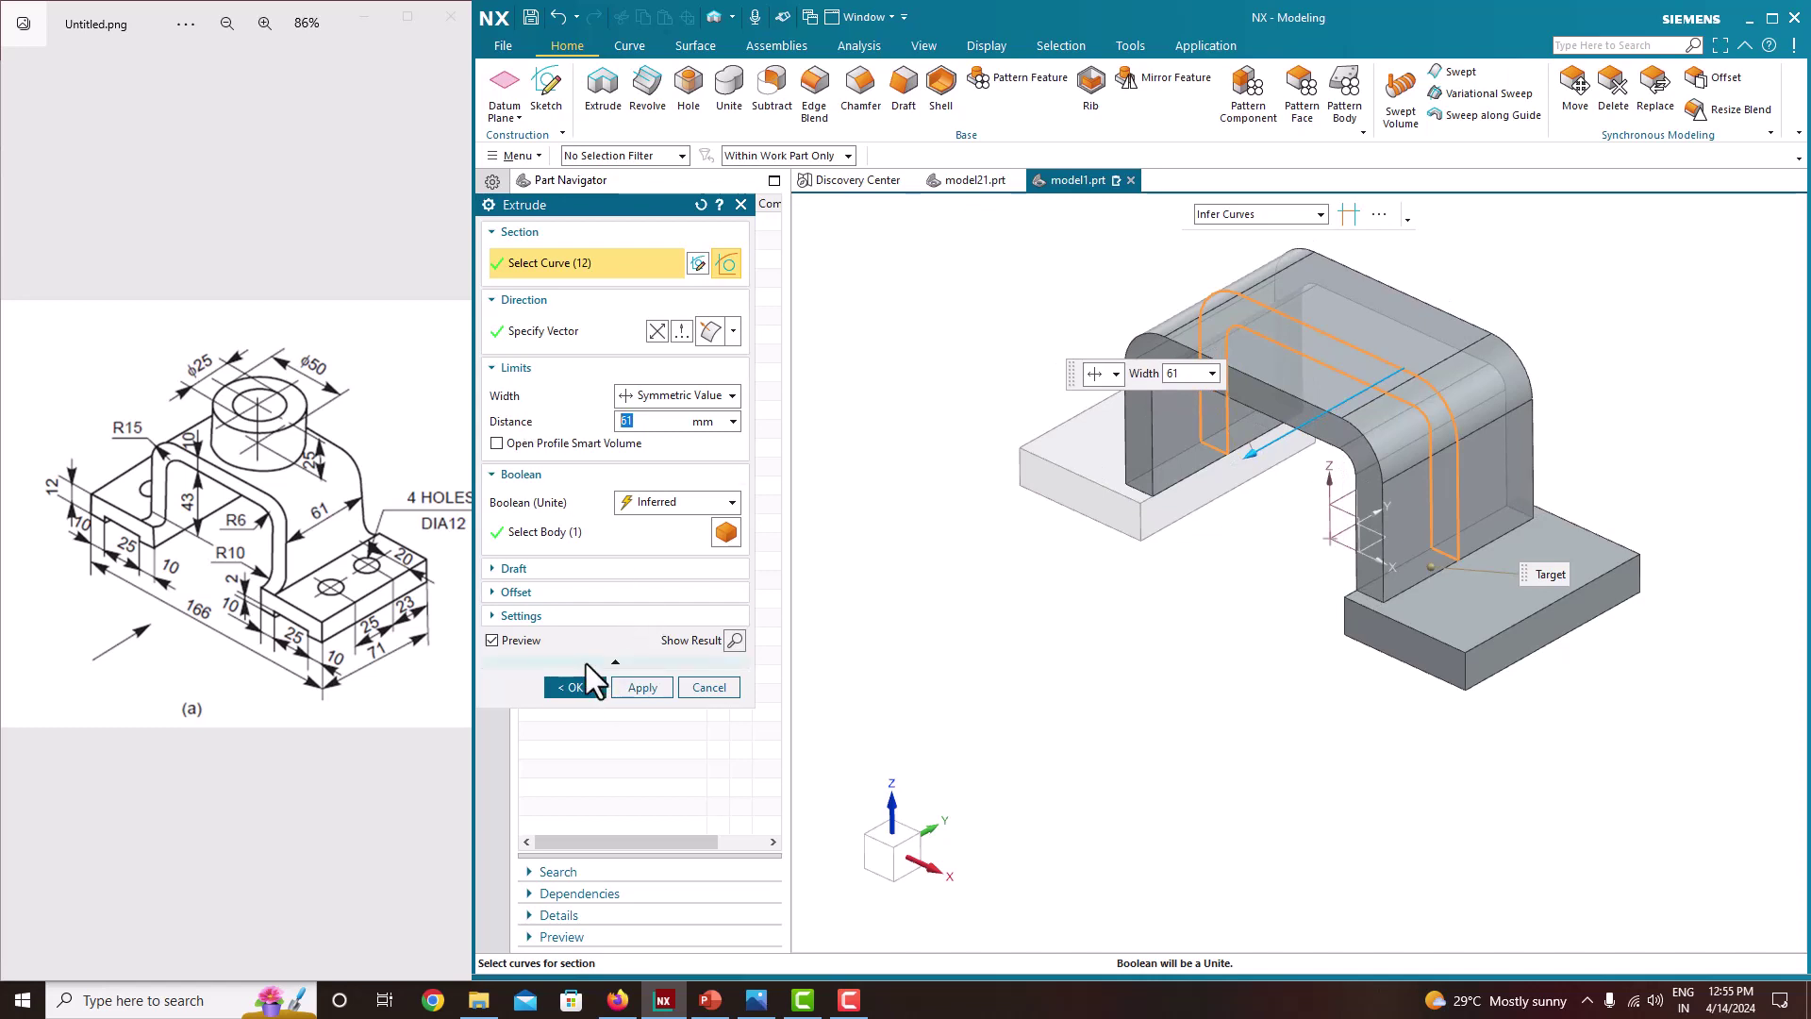
left_click(575, 686)
Hide the bridge sketch
left_click(562, 354)
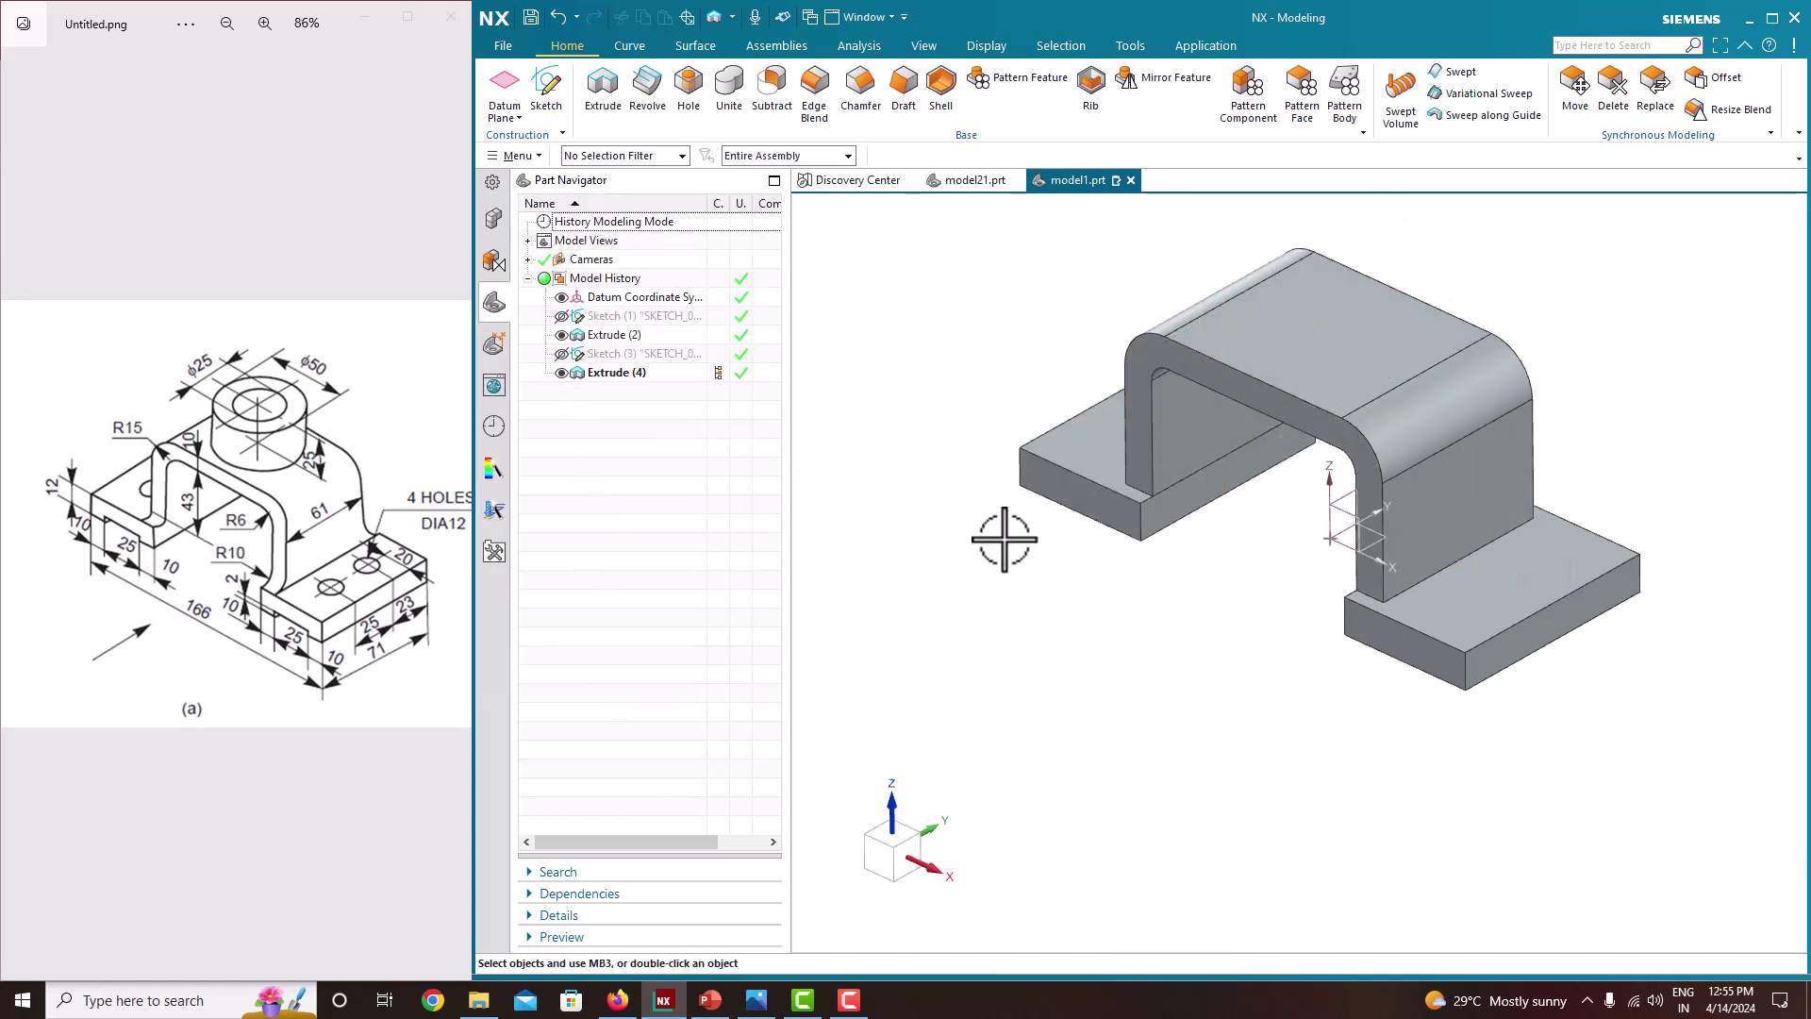
middle_click_drag(990, 538, 1014, 545)
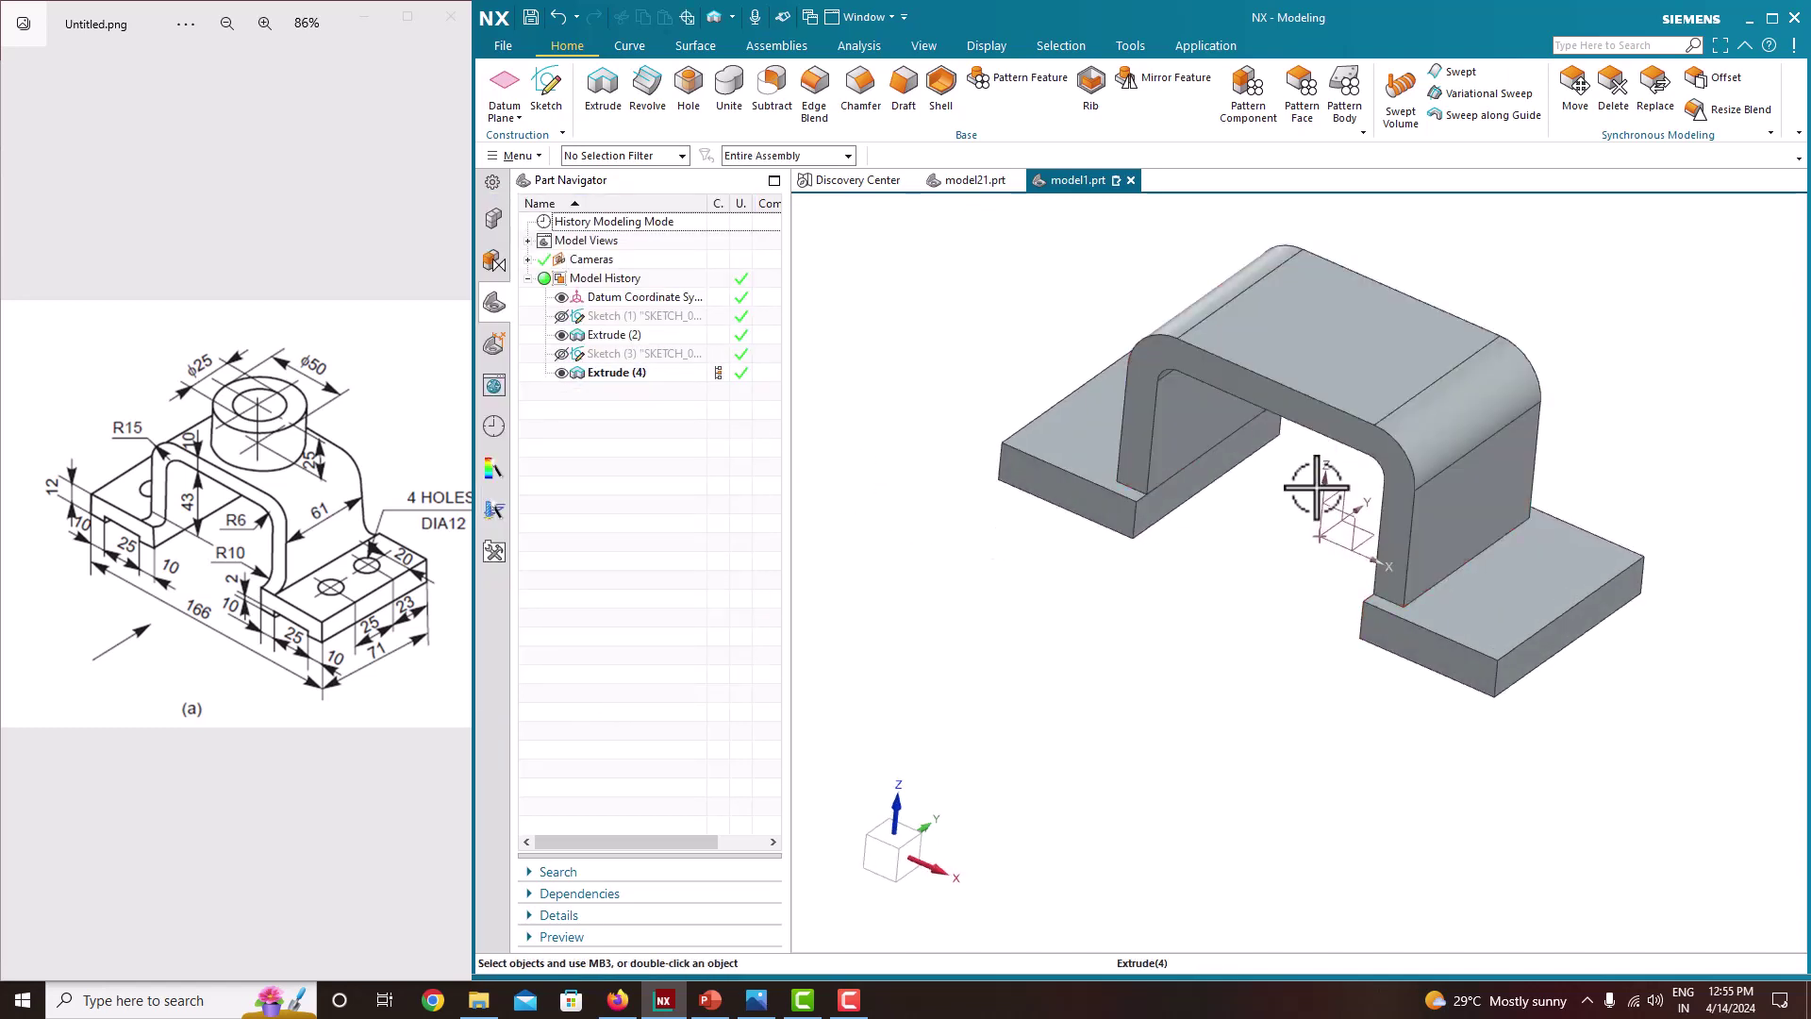
middle_click_drag(1316, 495, 1387, 510)
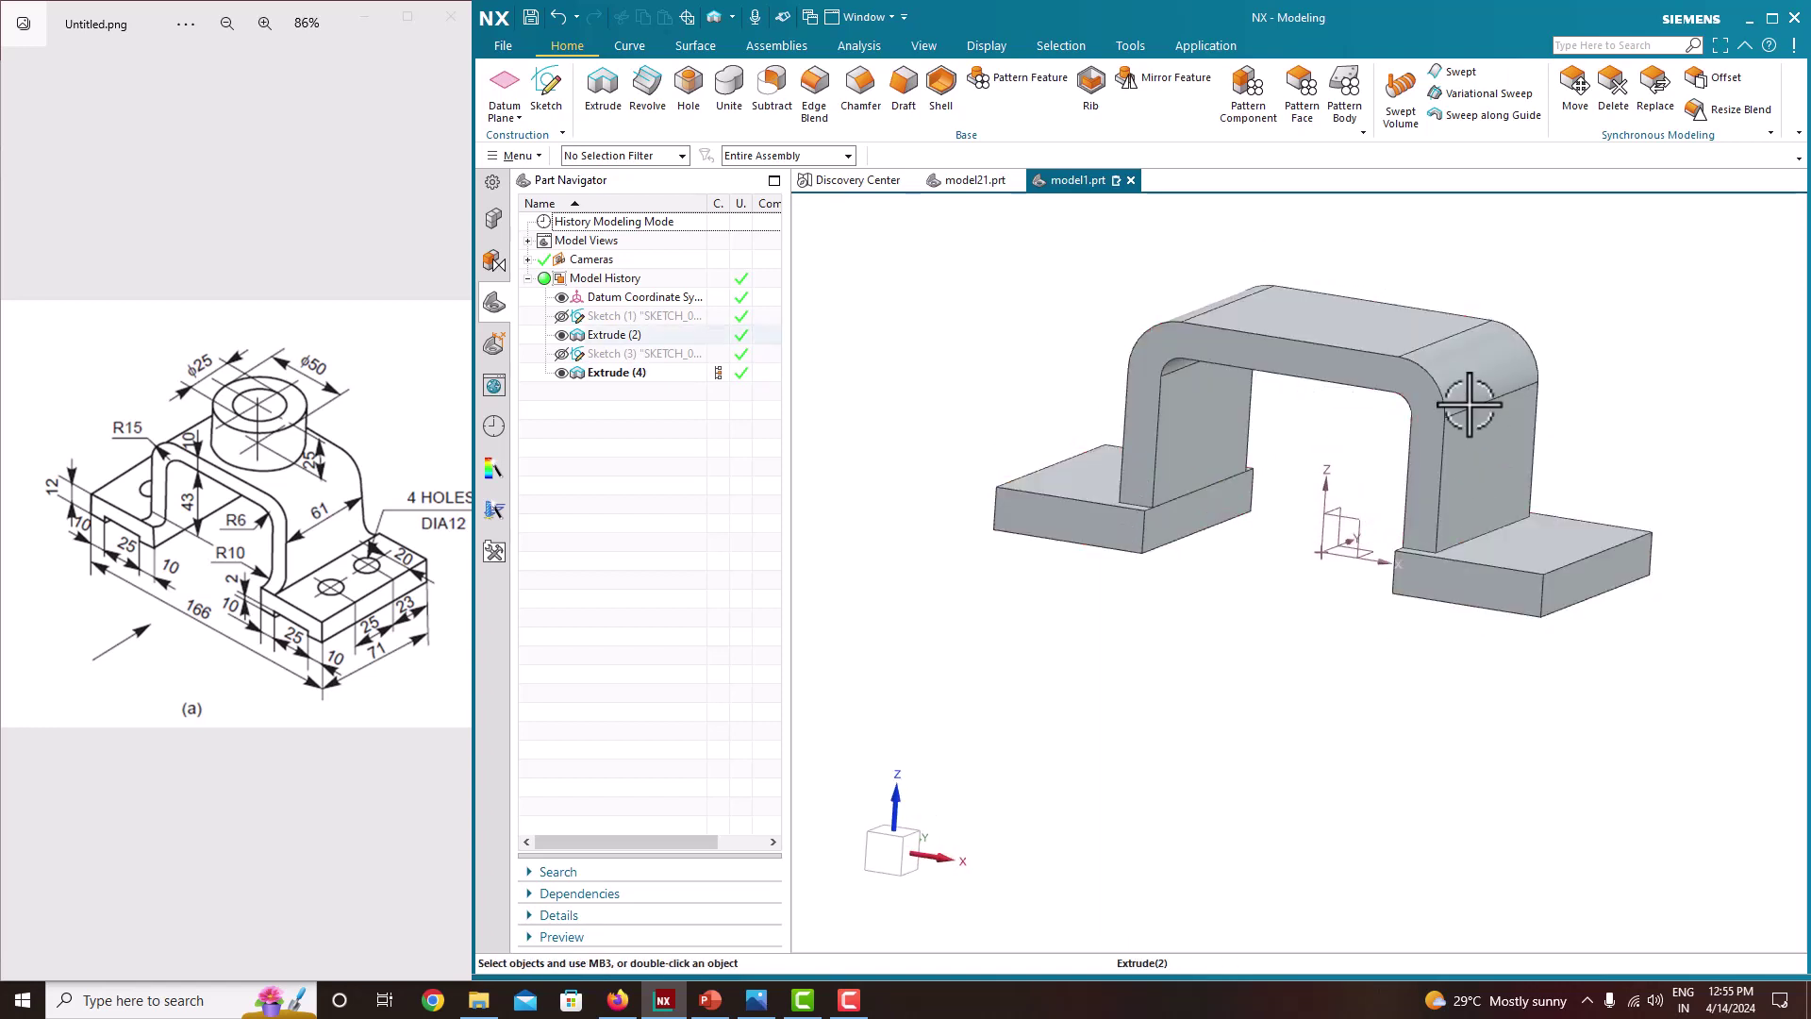
Unite the bridge with the left foot, using the foot as target body and the bridge as tool body
left_click(722, 95)
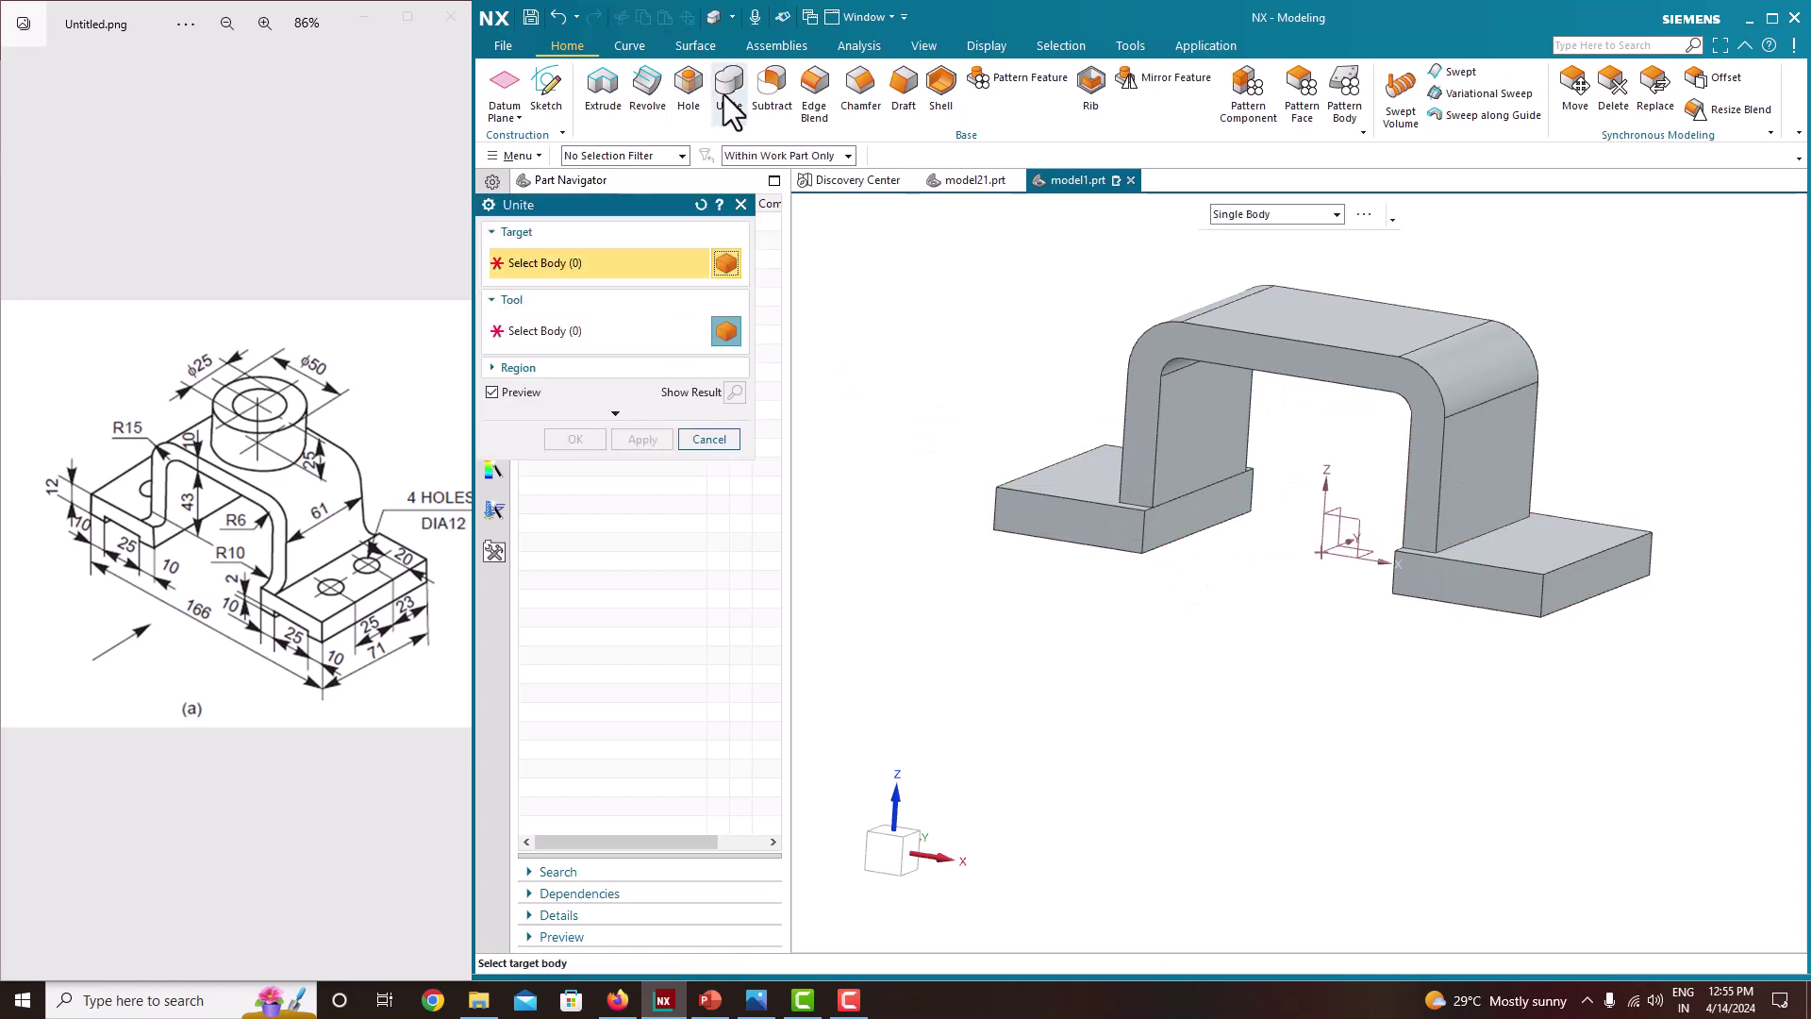
left_click(1049, 487)
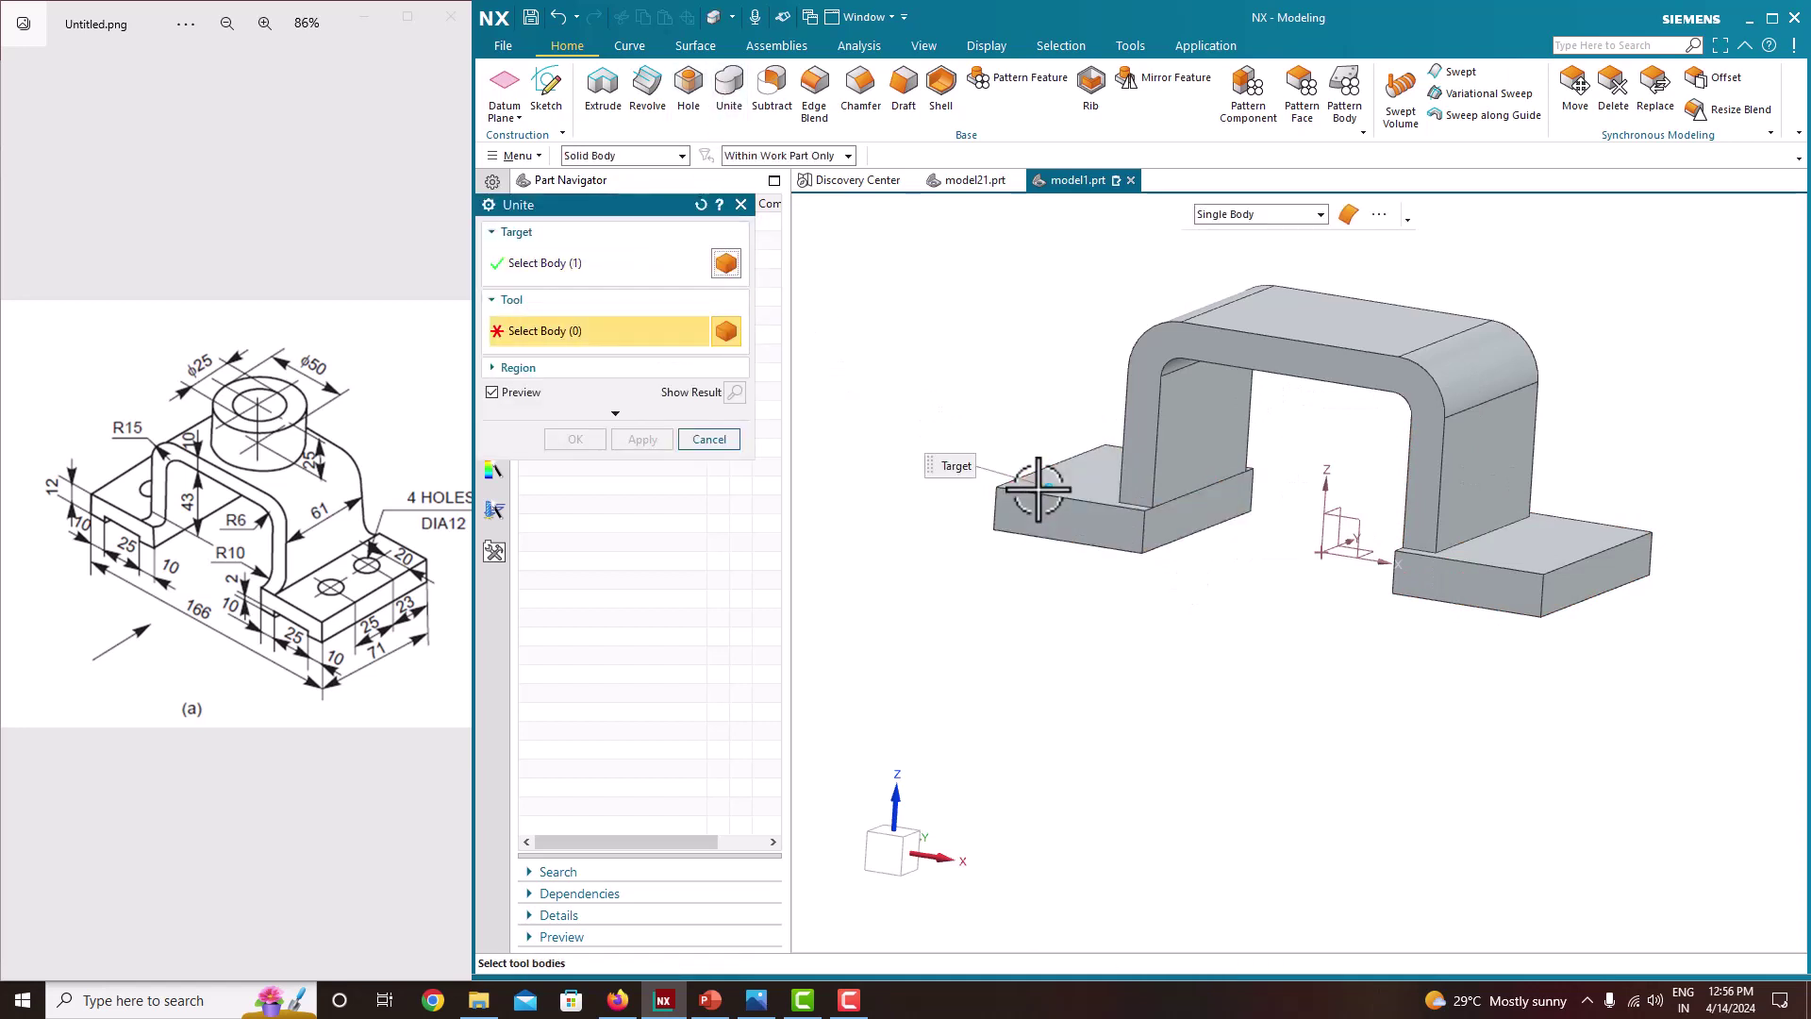
left_click(1393, 393)
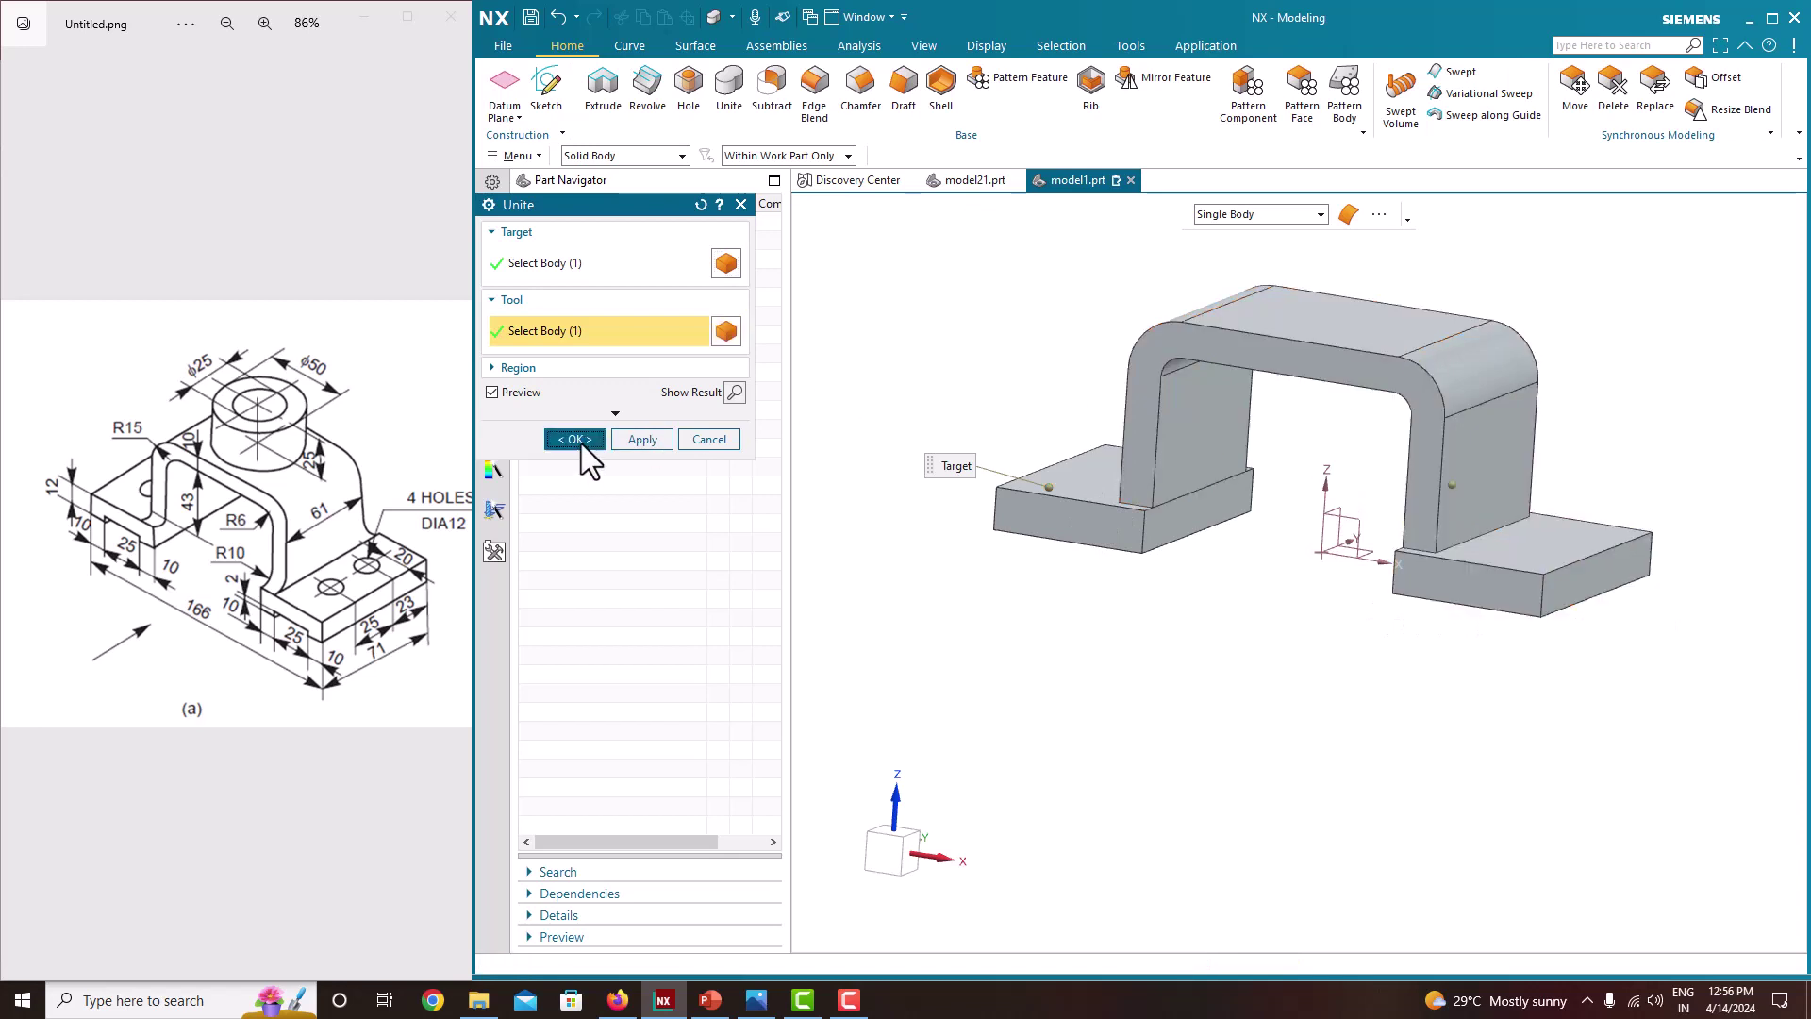
left_click(581, 443)
Start a new sketch on the flat top face of the bridge
middle_click_drag(982, 566, 1374, 648)
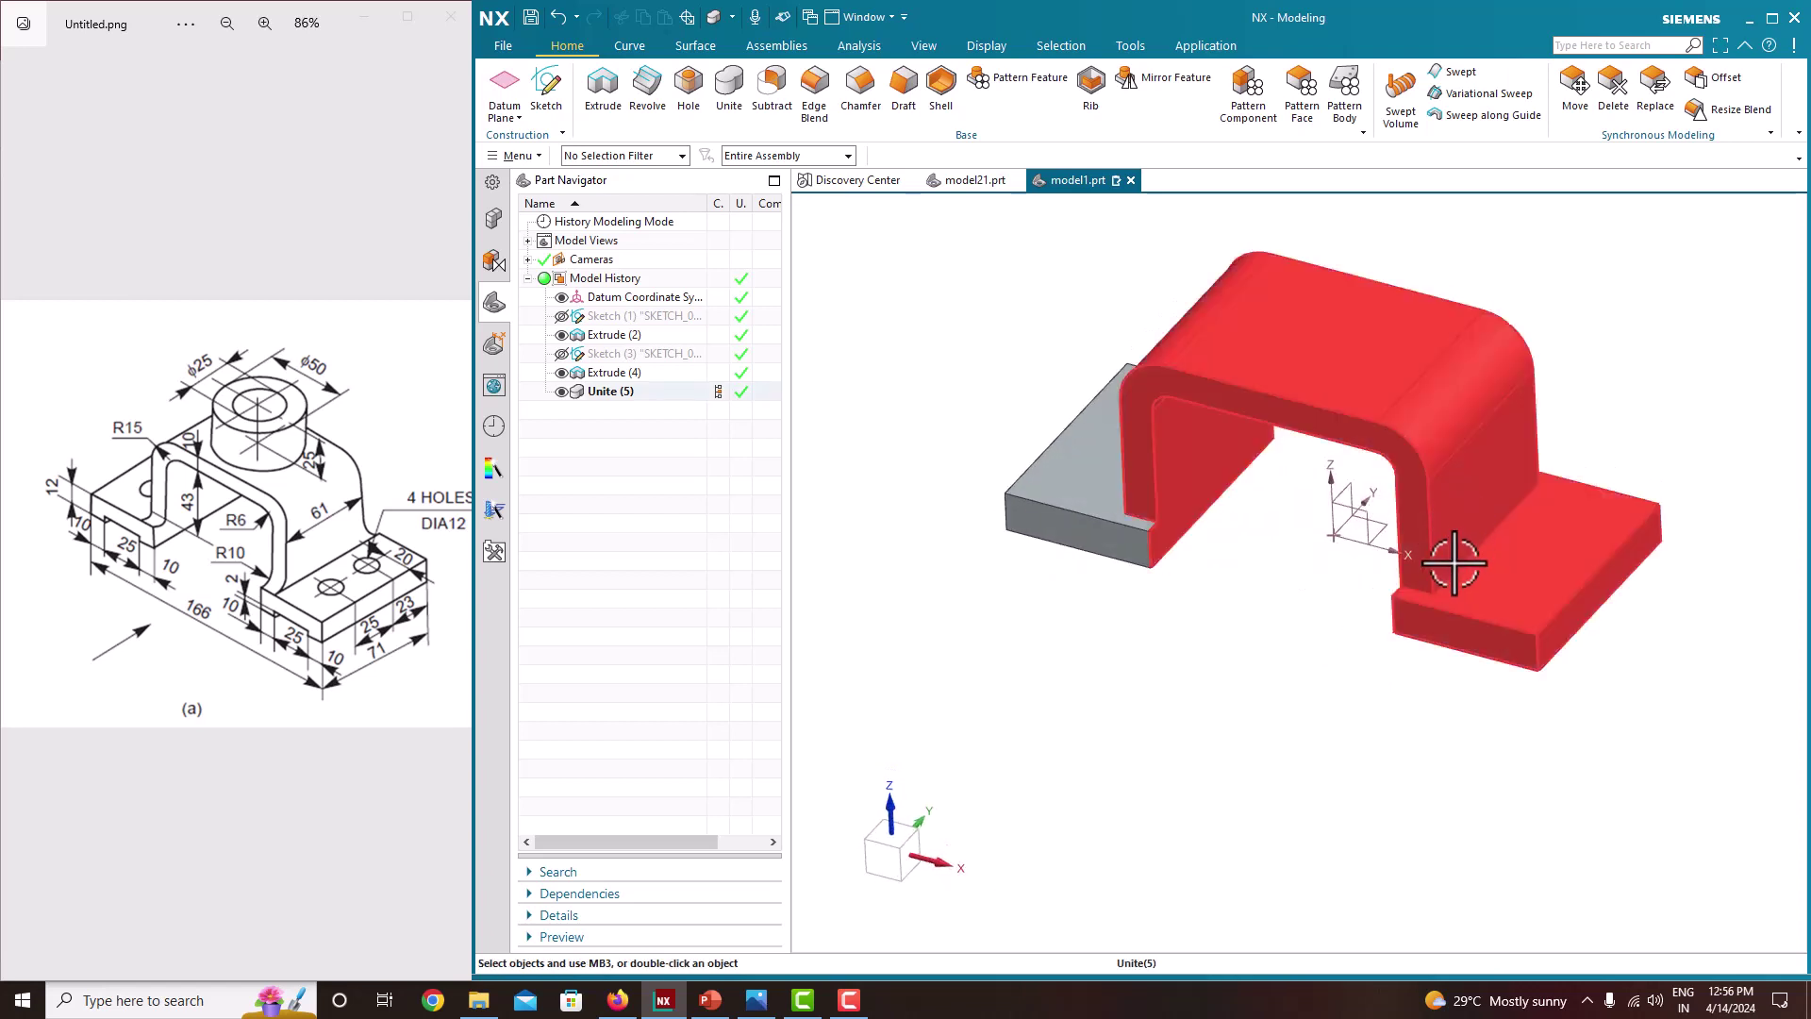
middle_click_drag(1258, 505, 1084, 623)
middle_click_drag(990, 520, 1042, 606)
scroll(1289, 416, "up", 1)
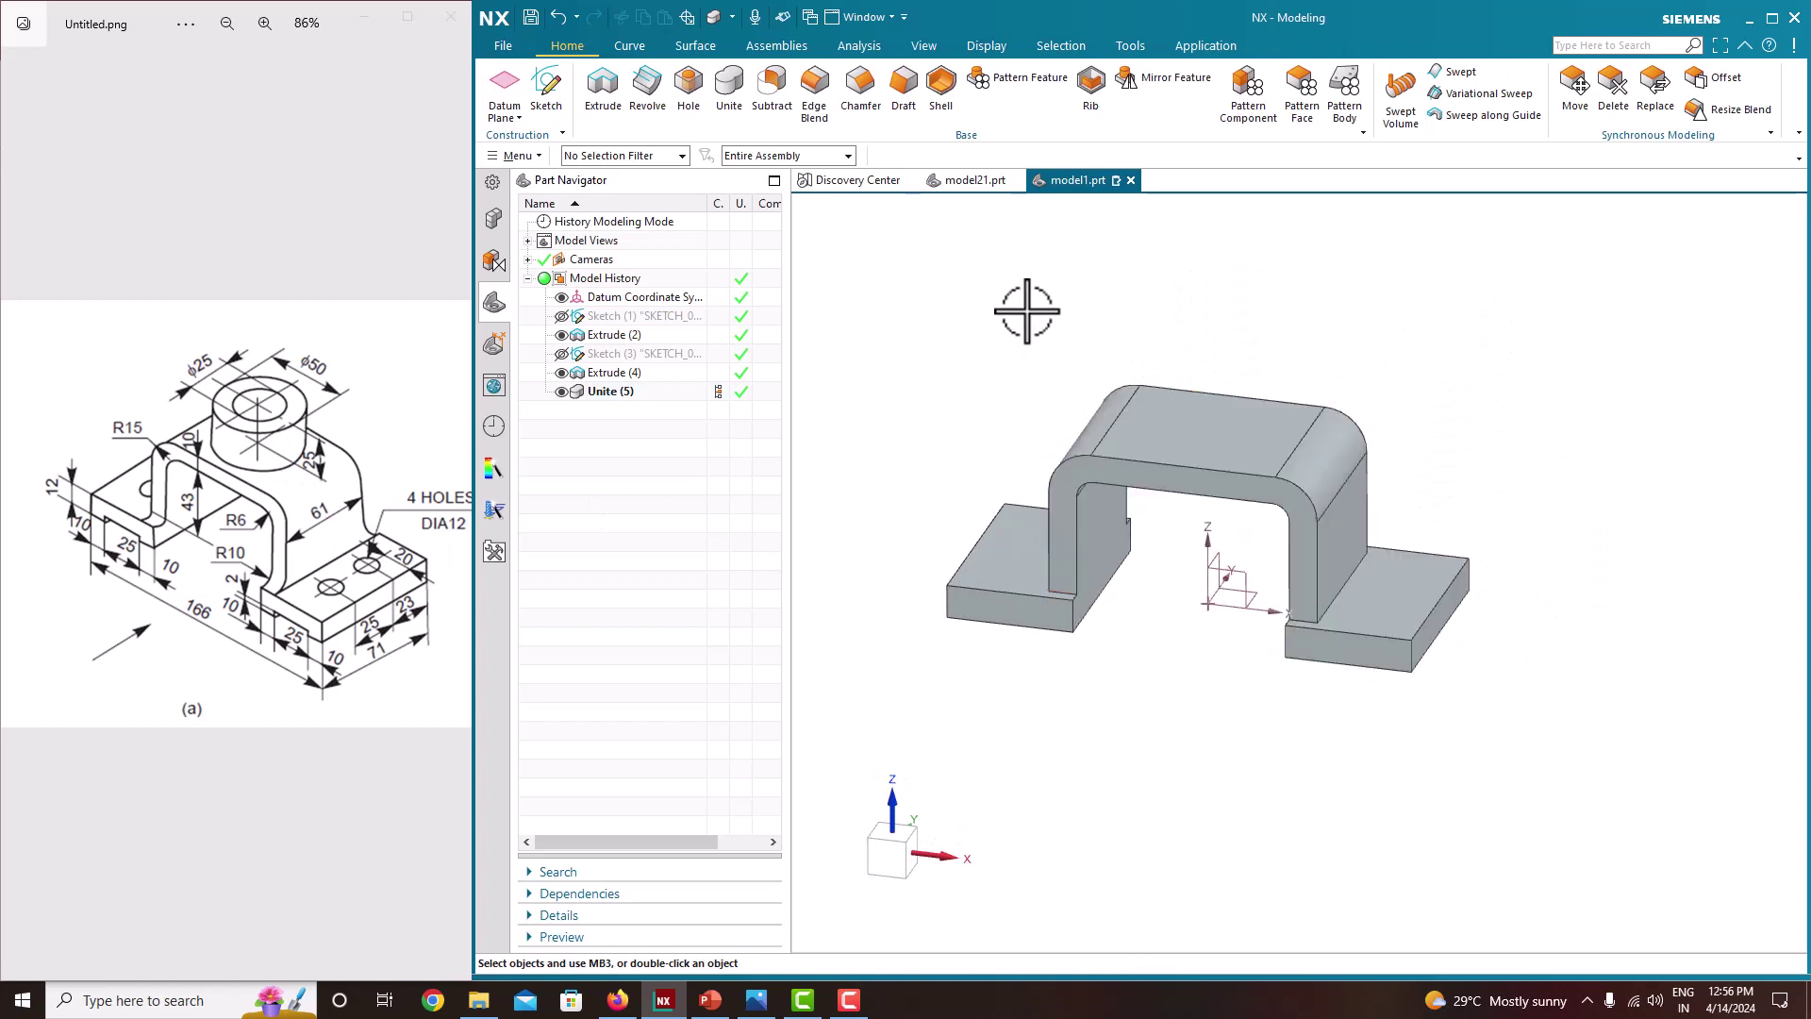
left_click(535, 100)
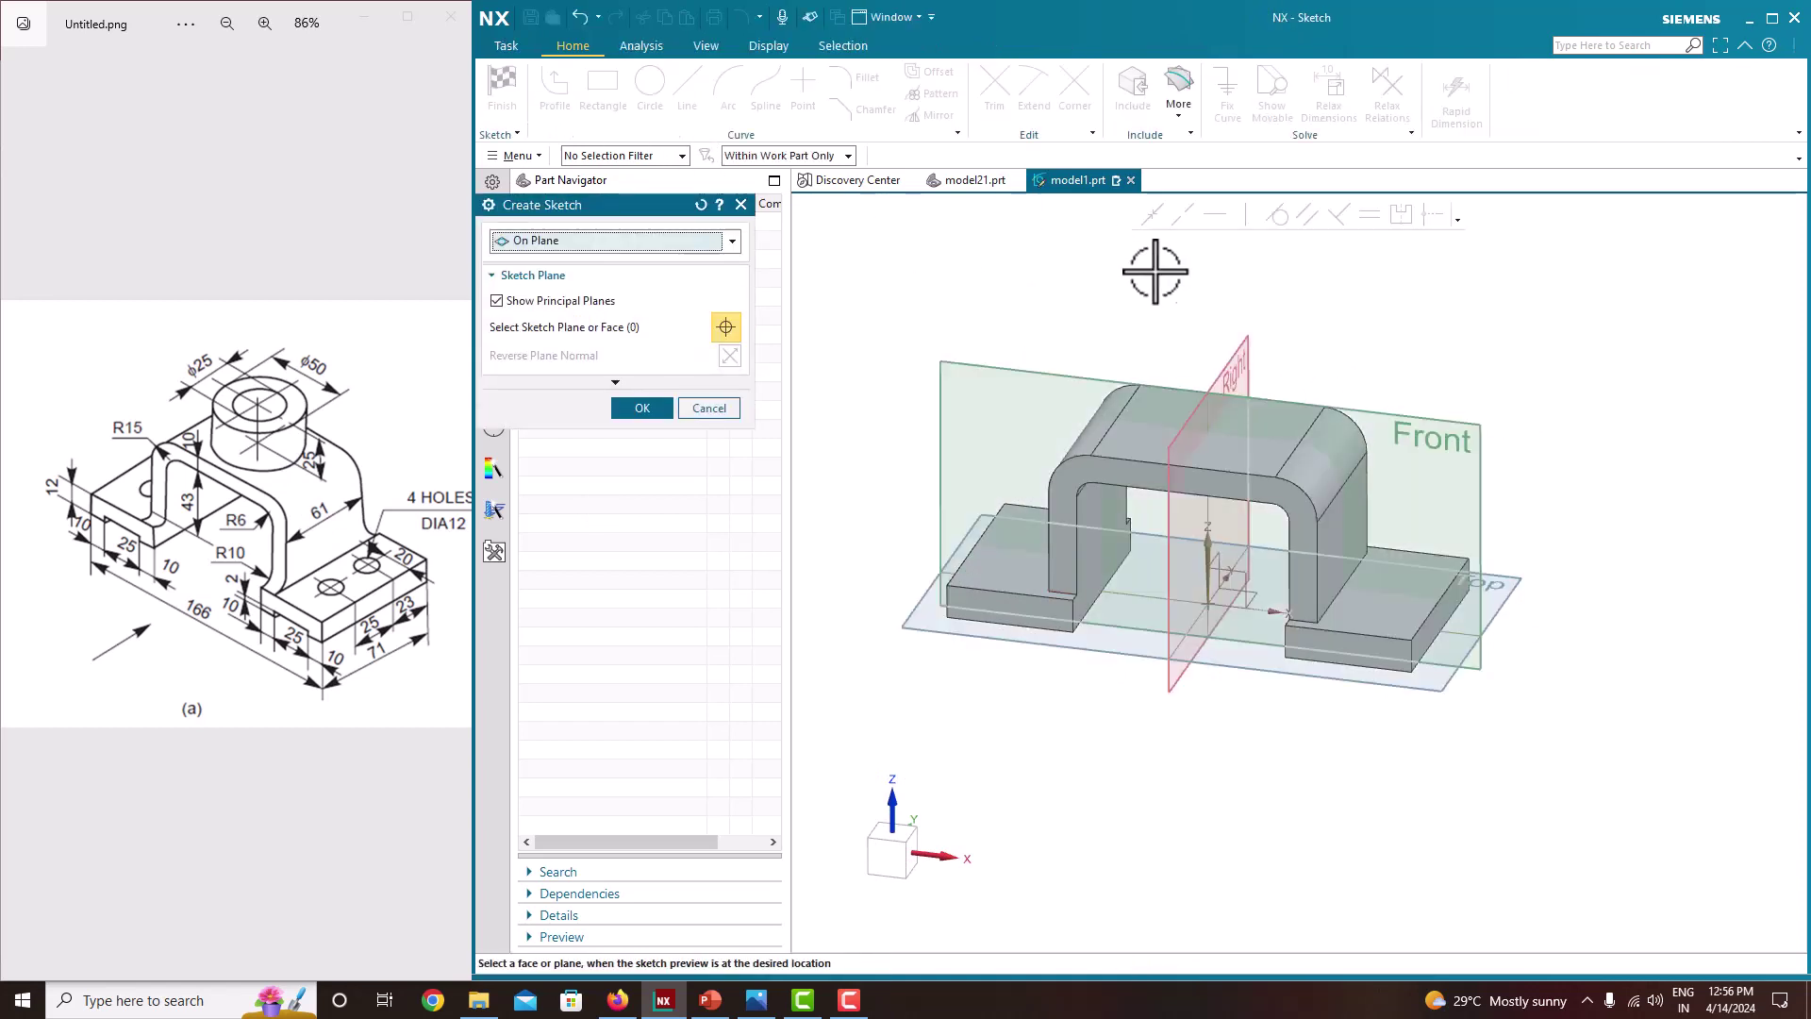
left_click(1287, 402)
middle_click(1144, 456)
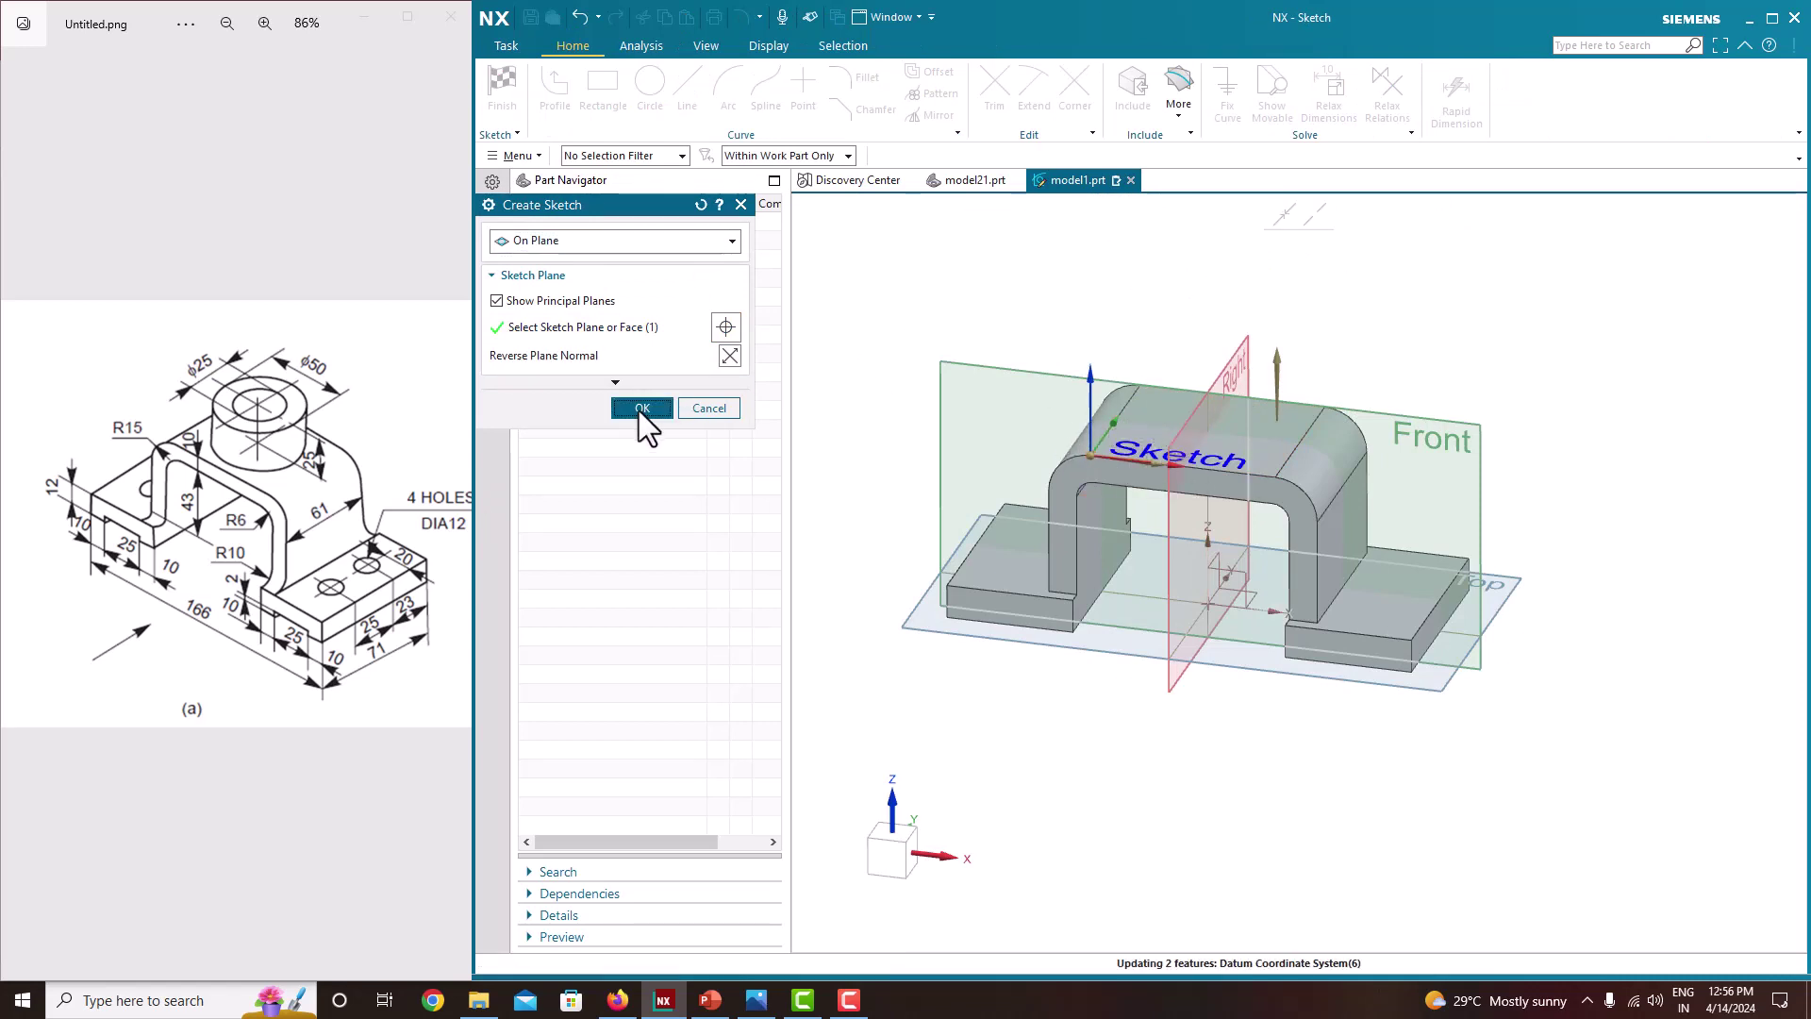
left_click(638, 410)
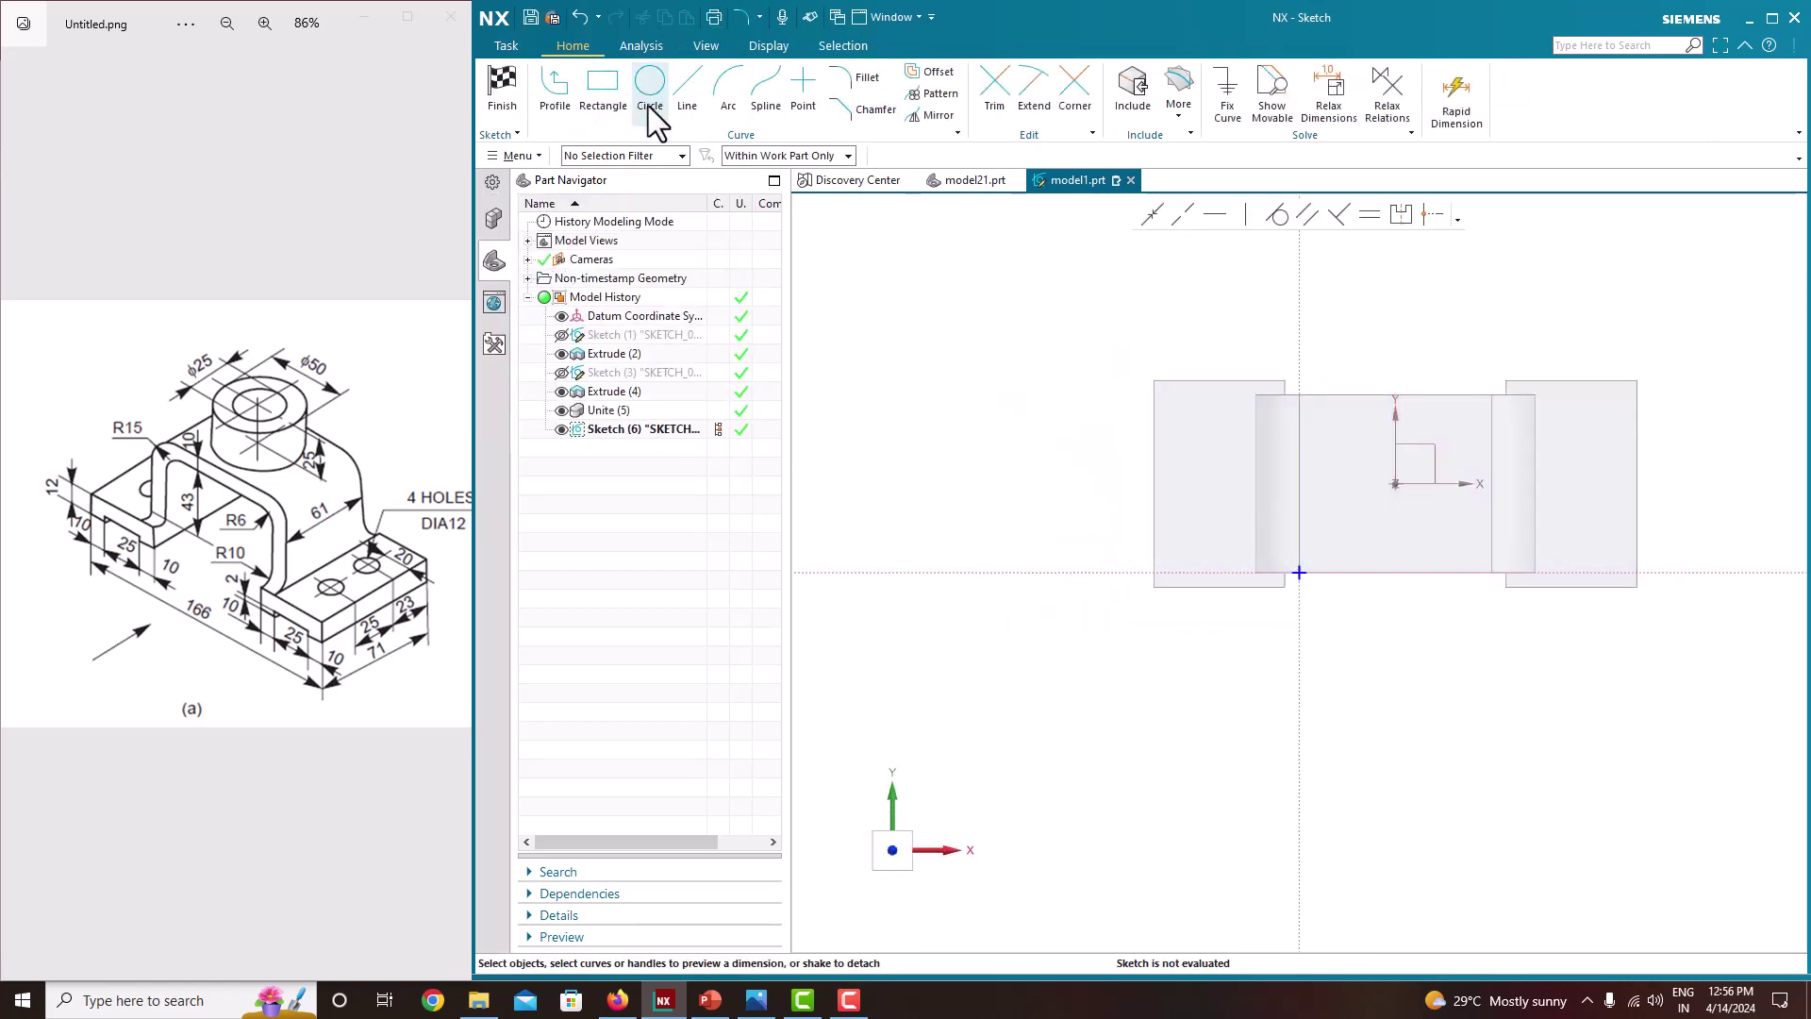
Sketch a circle on the bridge's top face, centred on the origin of the datum coordinate system
left_click(650, 94)
scroll(1398, 484, "up", 3)
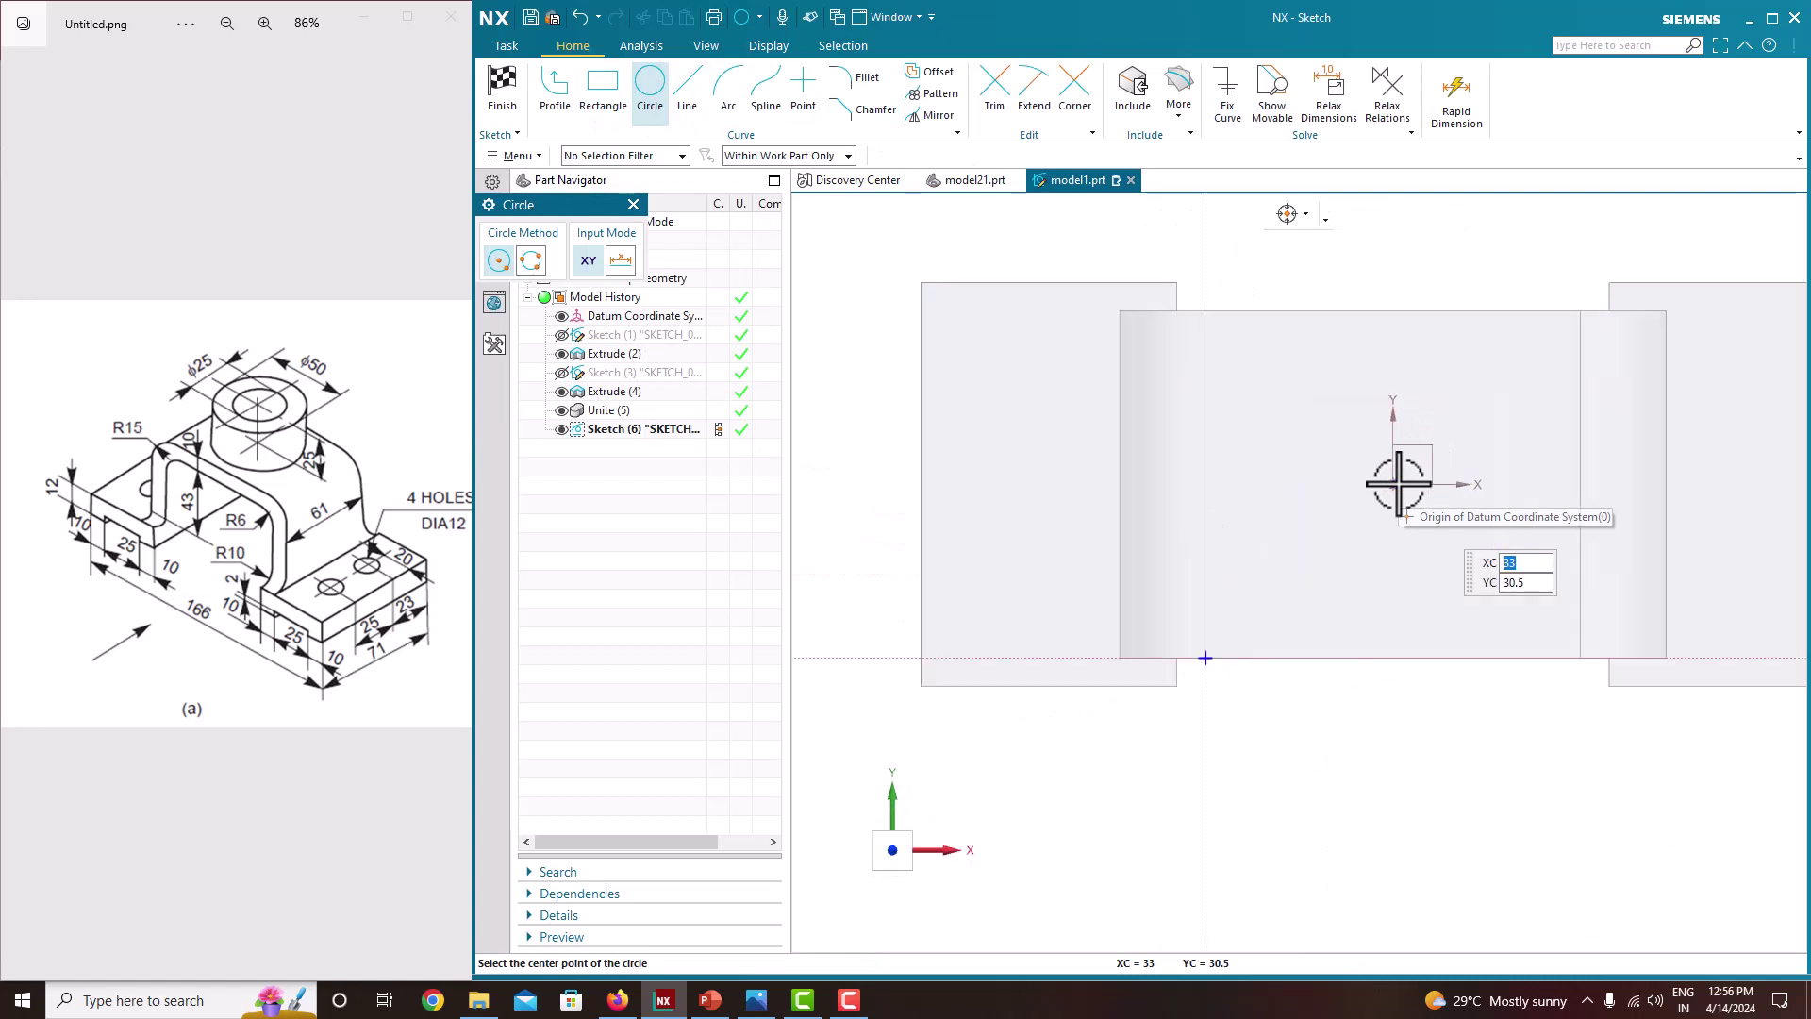
scroll(1398, 483, "up", 1)
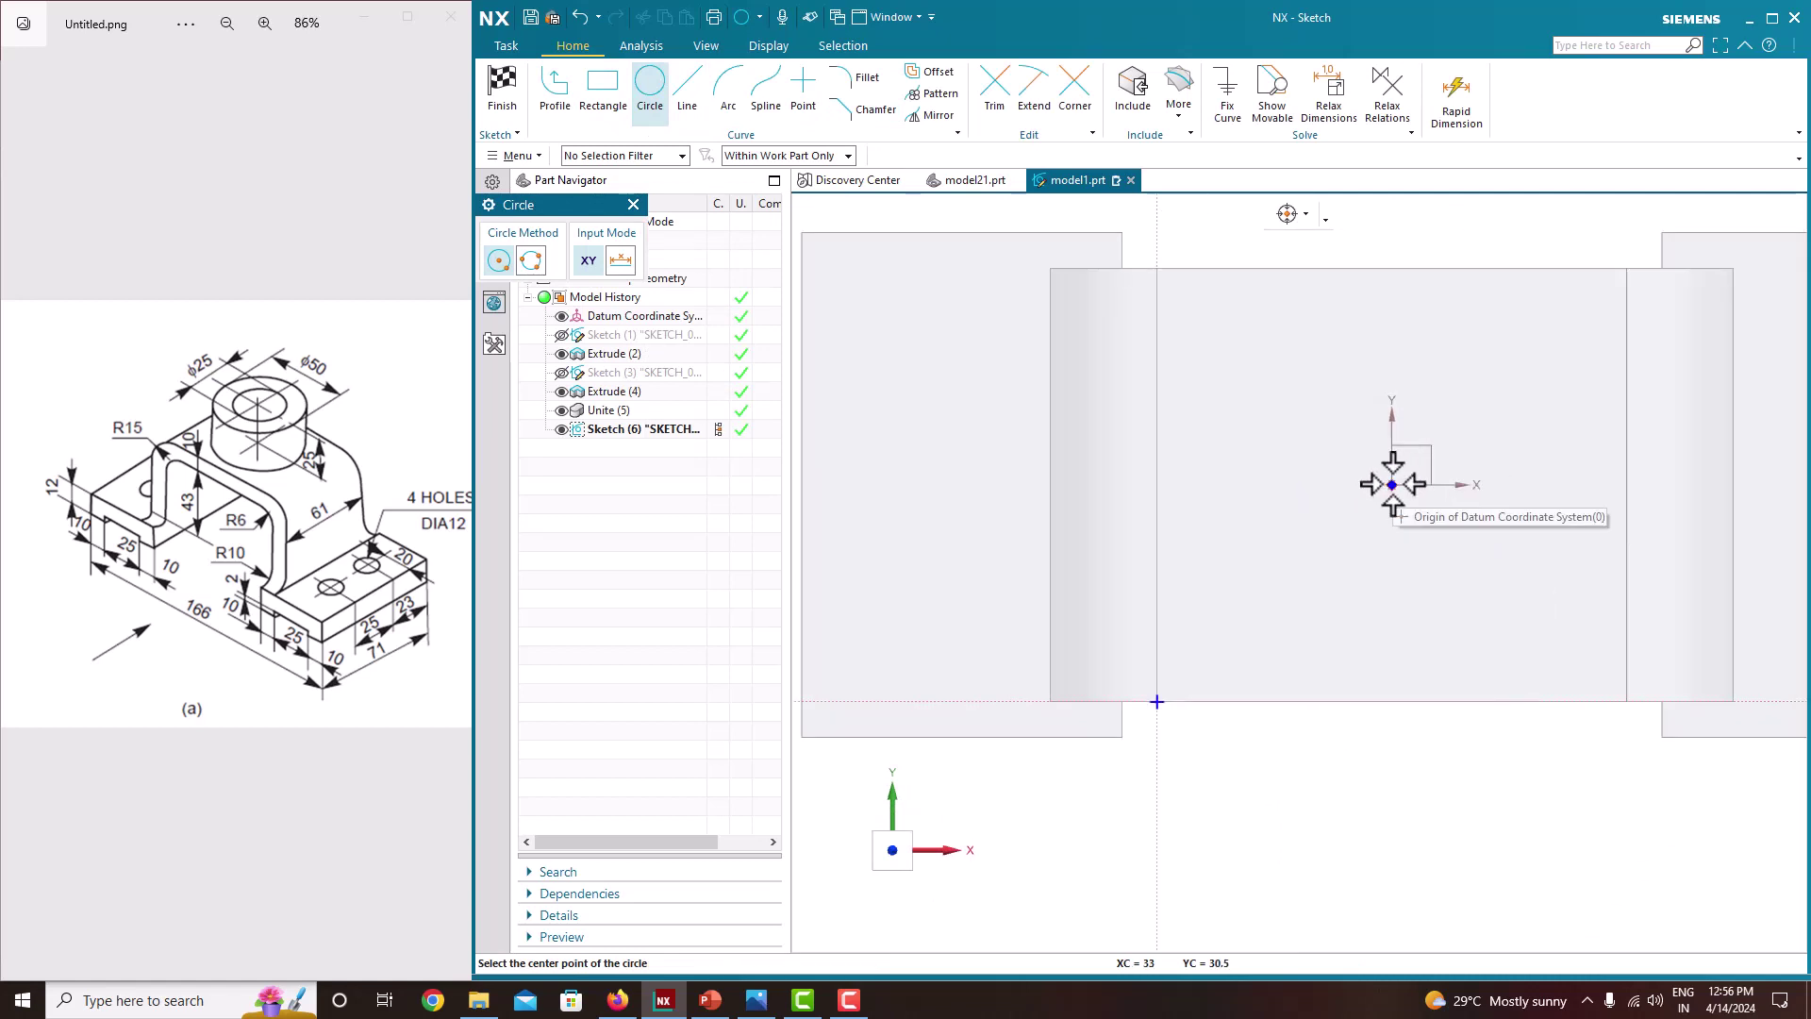
left_click(1392, 484)
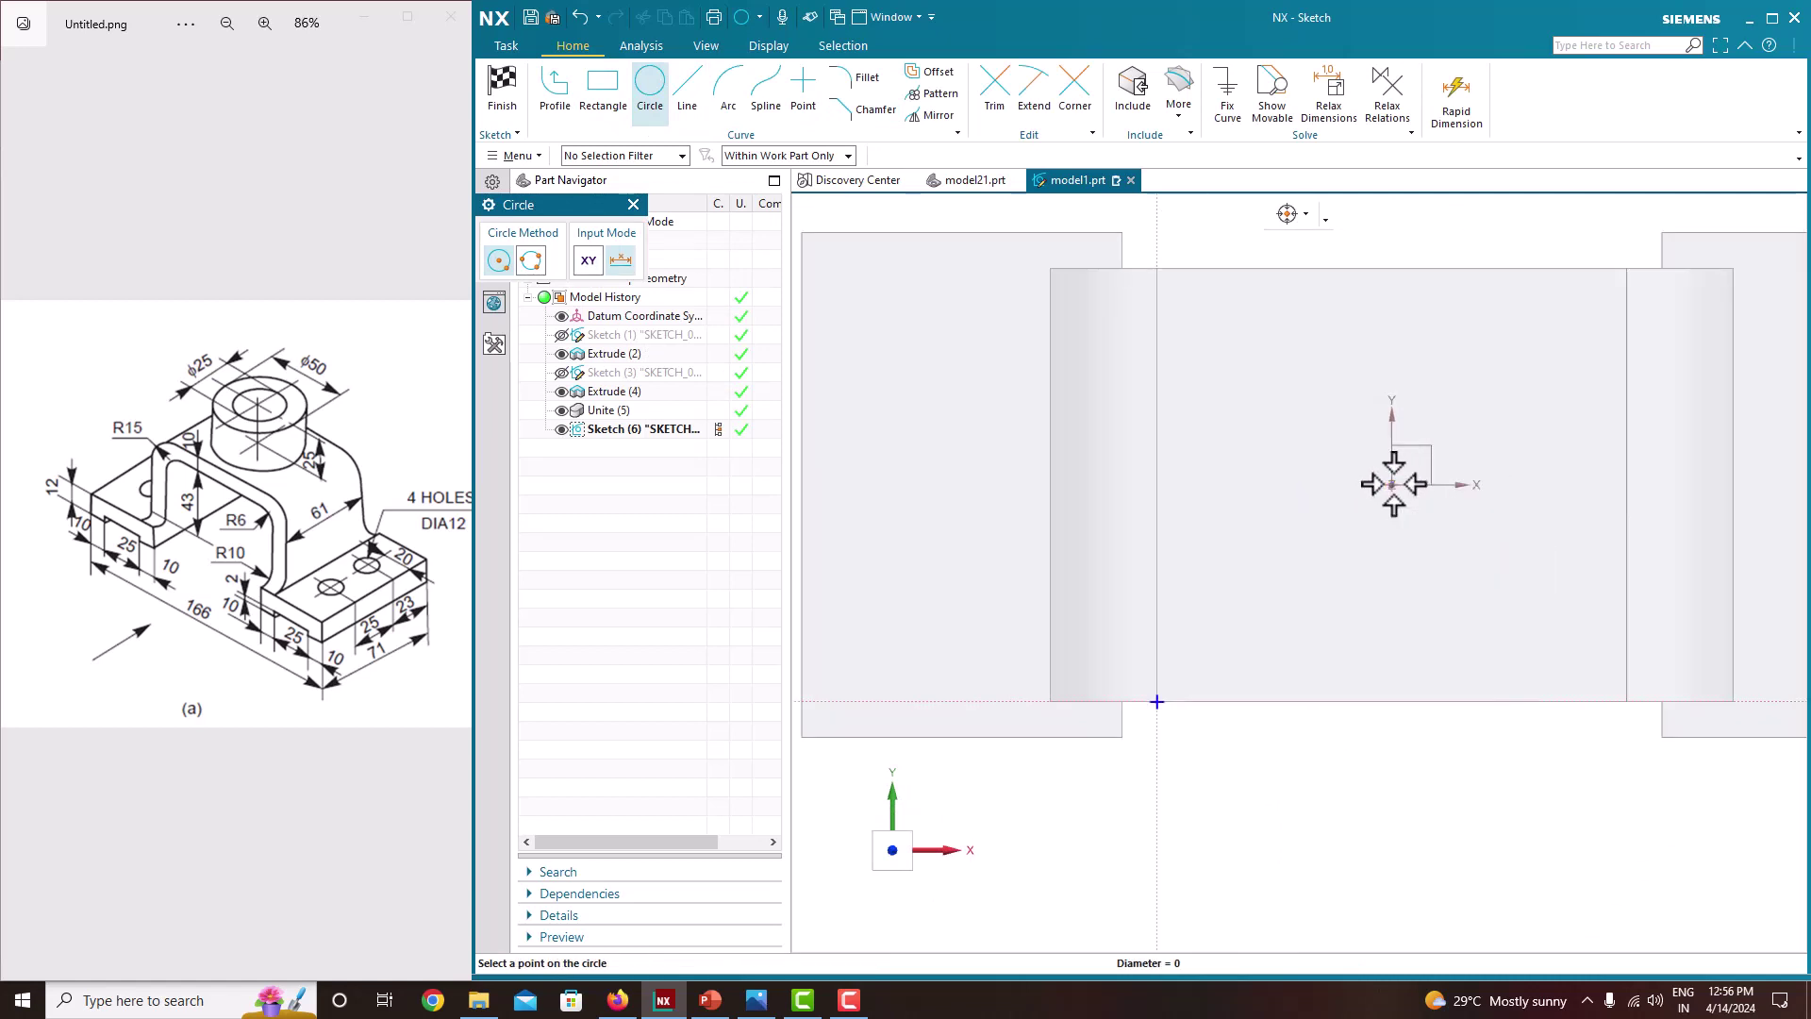
left_click(1539, 495)
key("Escape")
scroll(1085, 480, "down", 5)
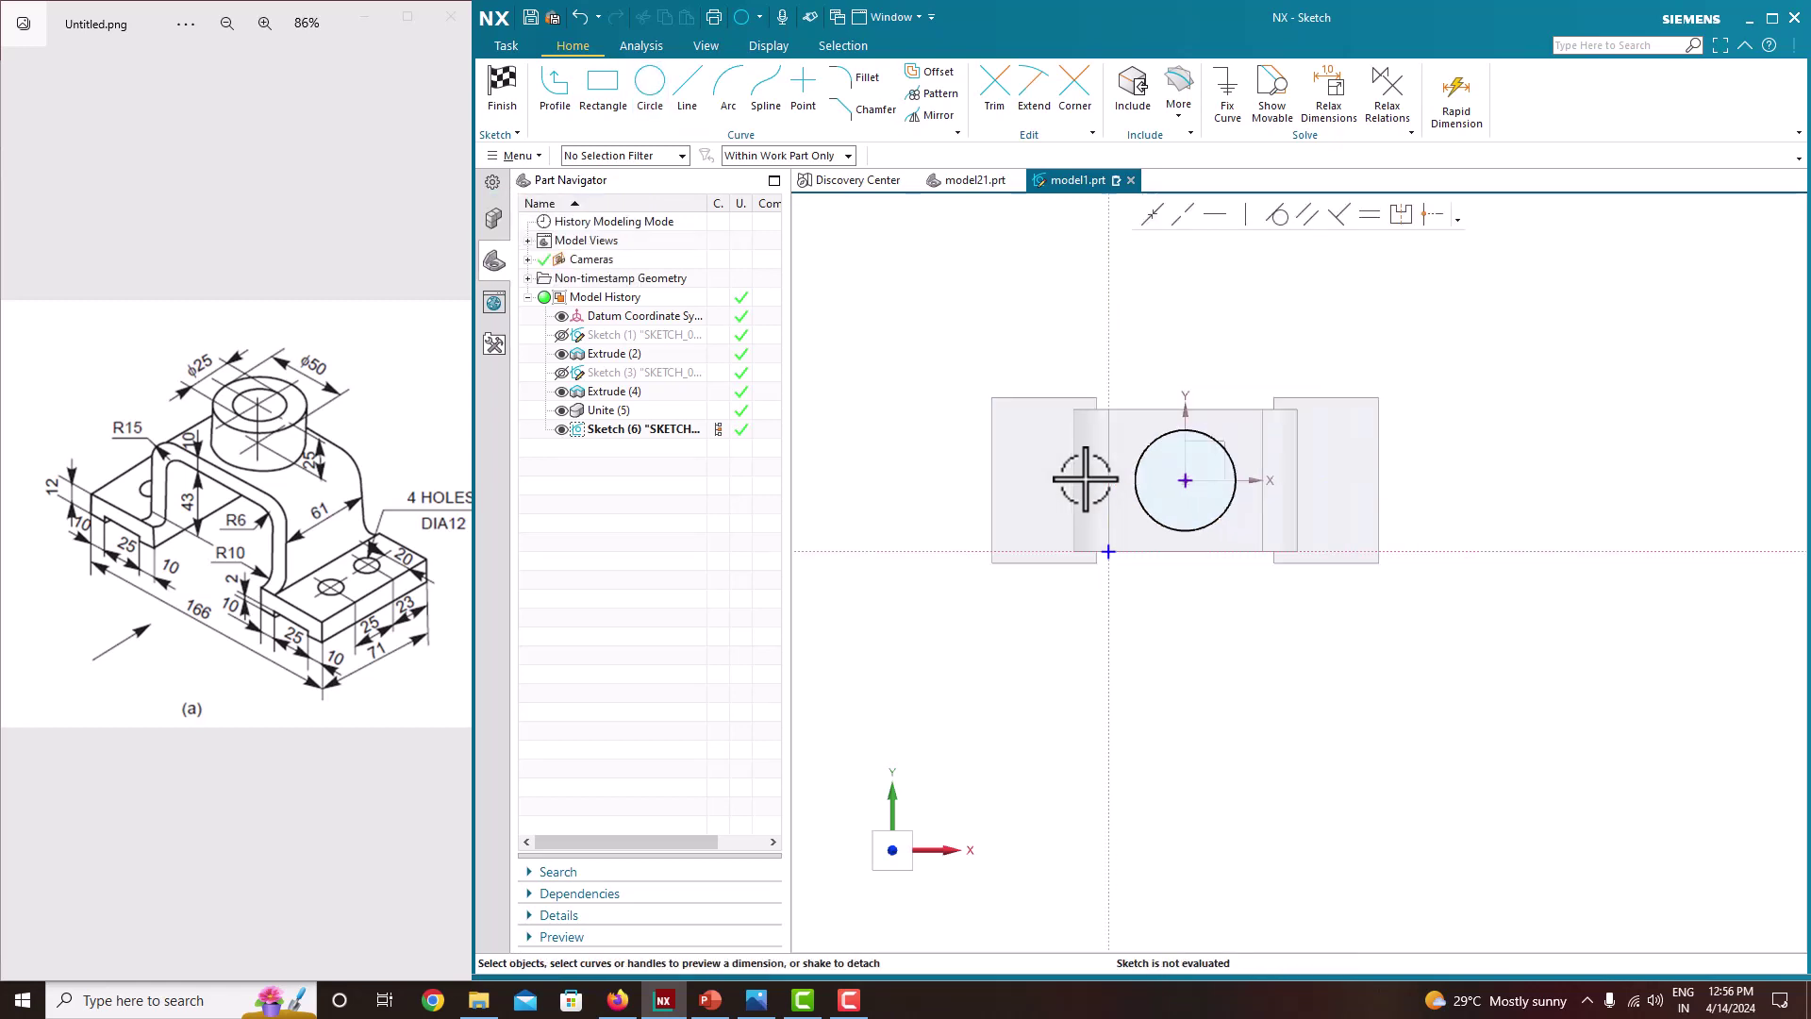
Set the boss circle's diameter to 50 mm and finish the sketch
left_click(1234, 451)
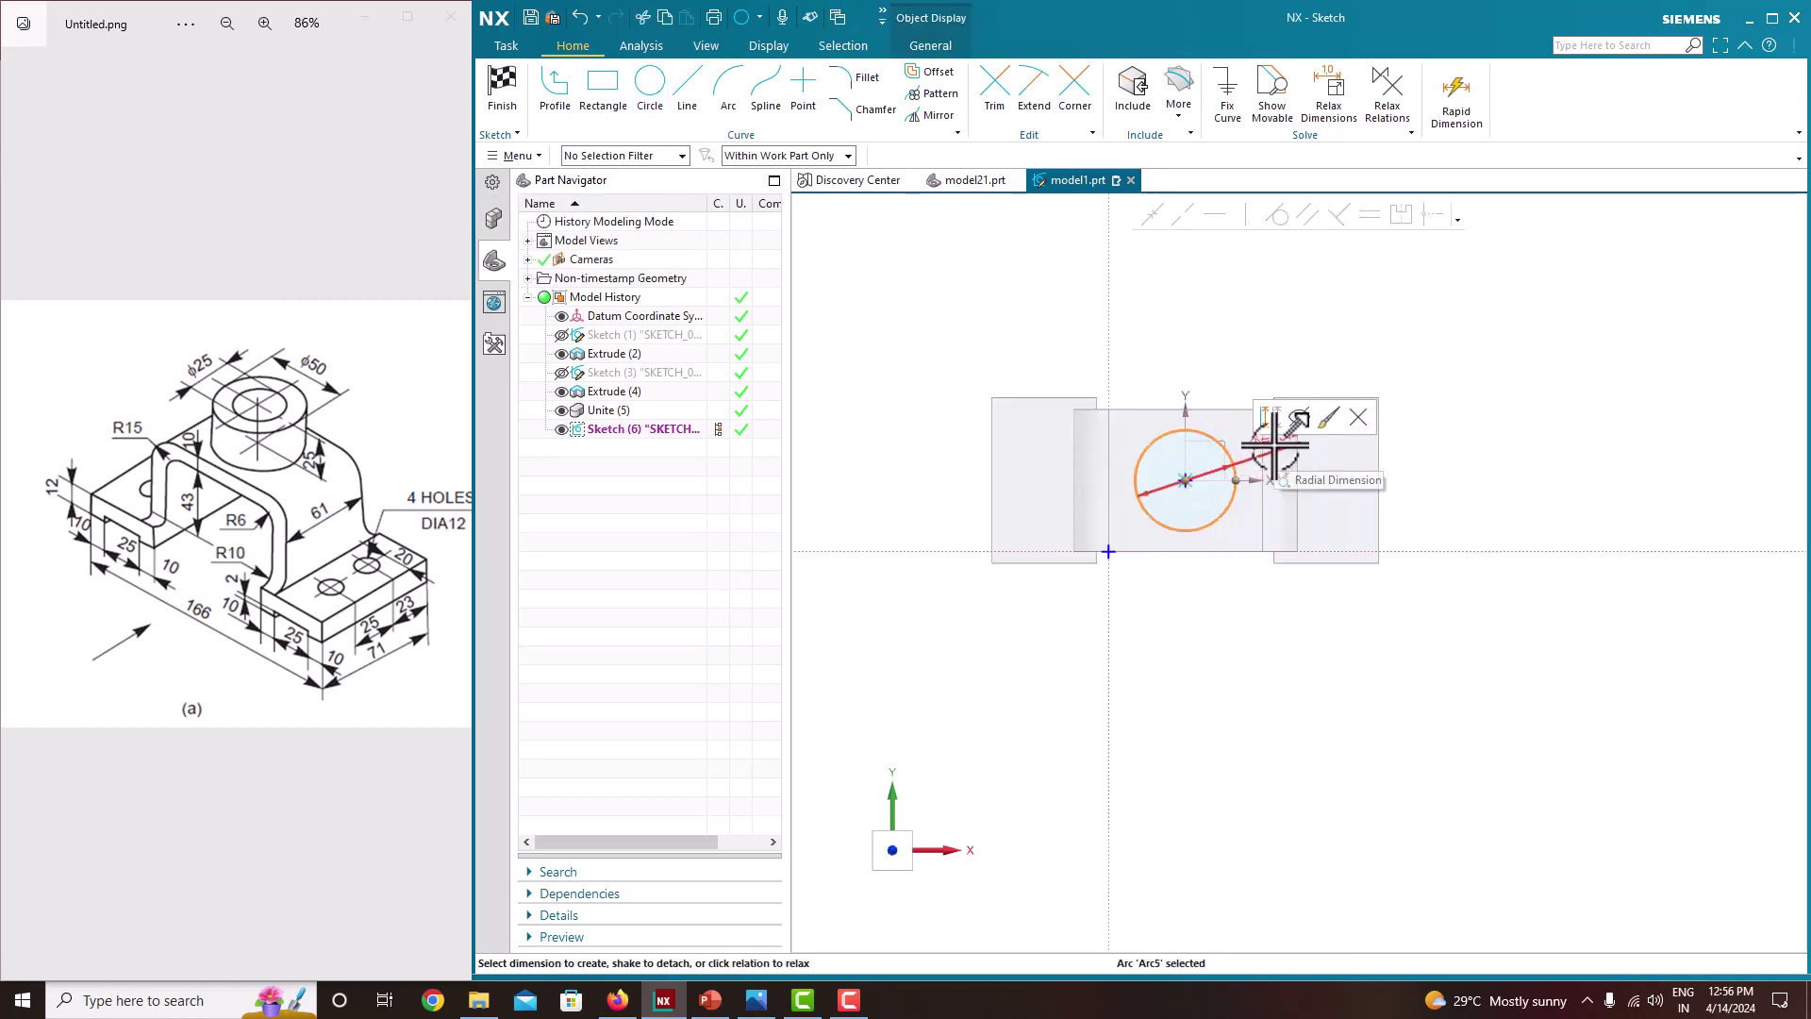
left_click(1274, 441)
type("50")
key("Return")
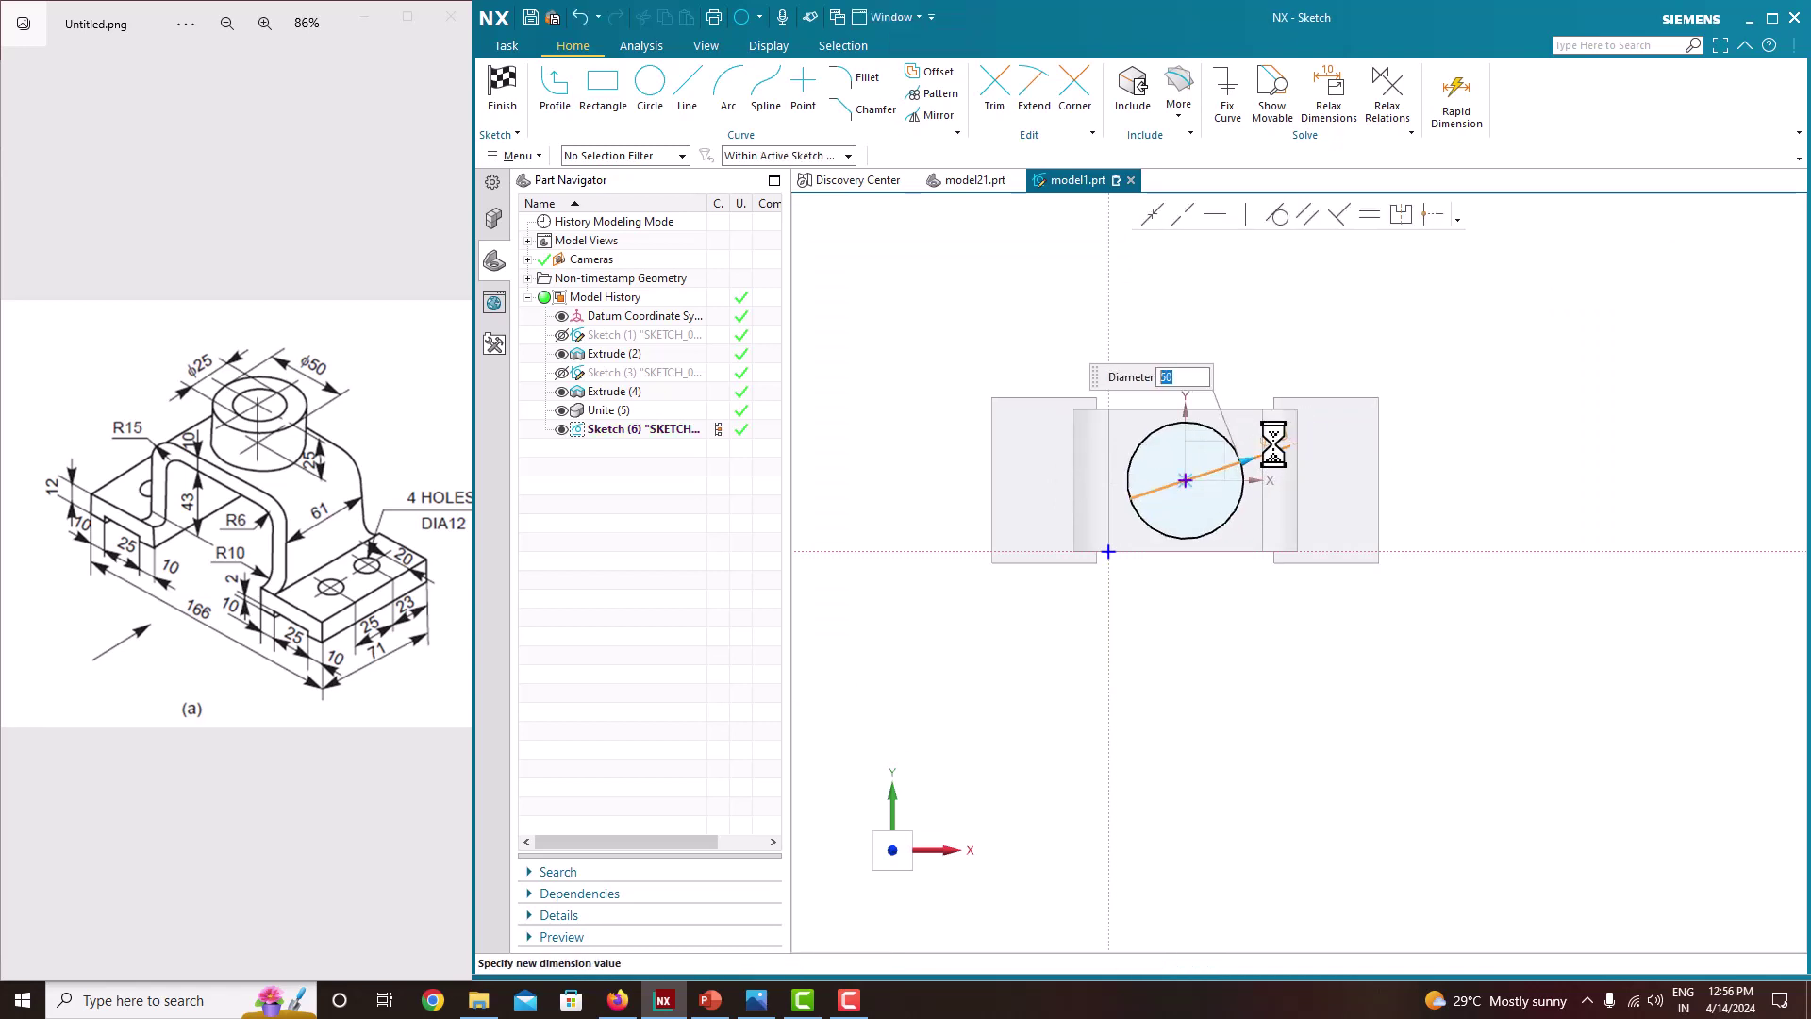
right_click(1402, 380)
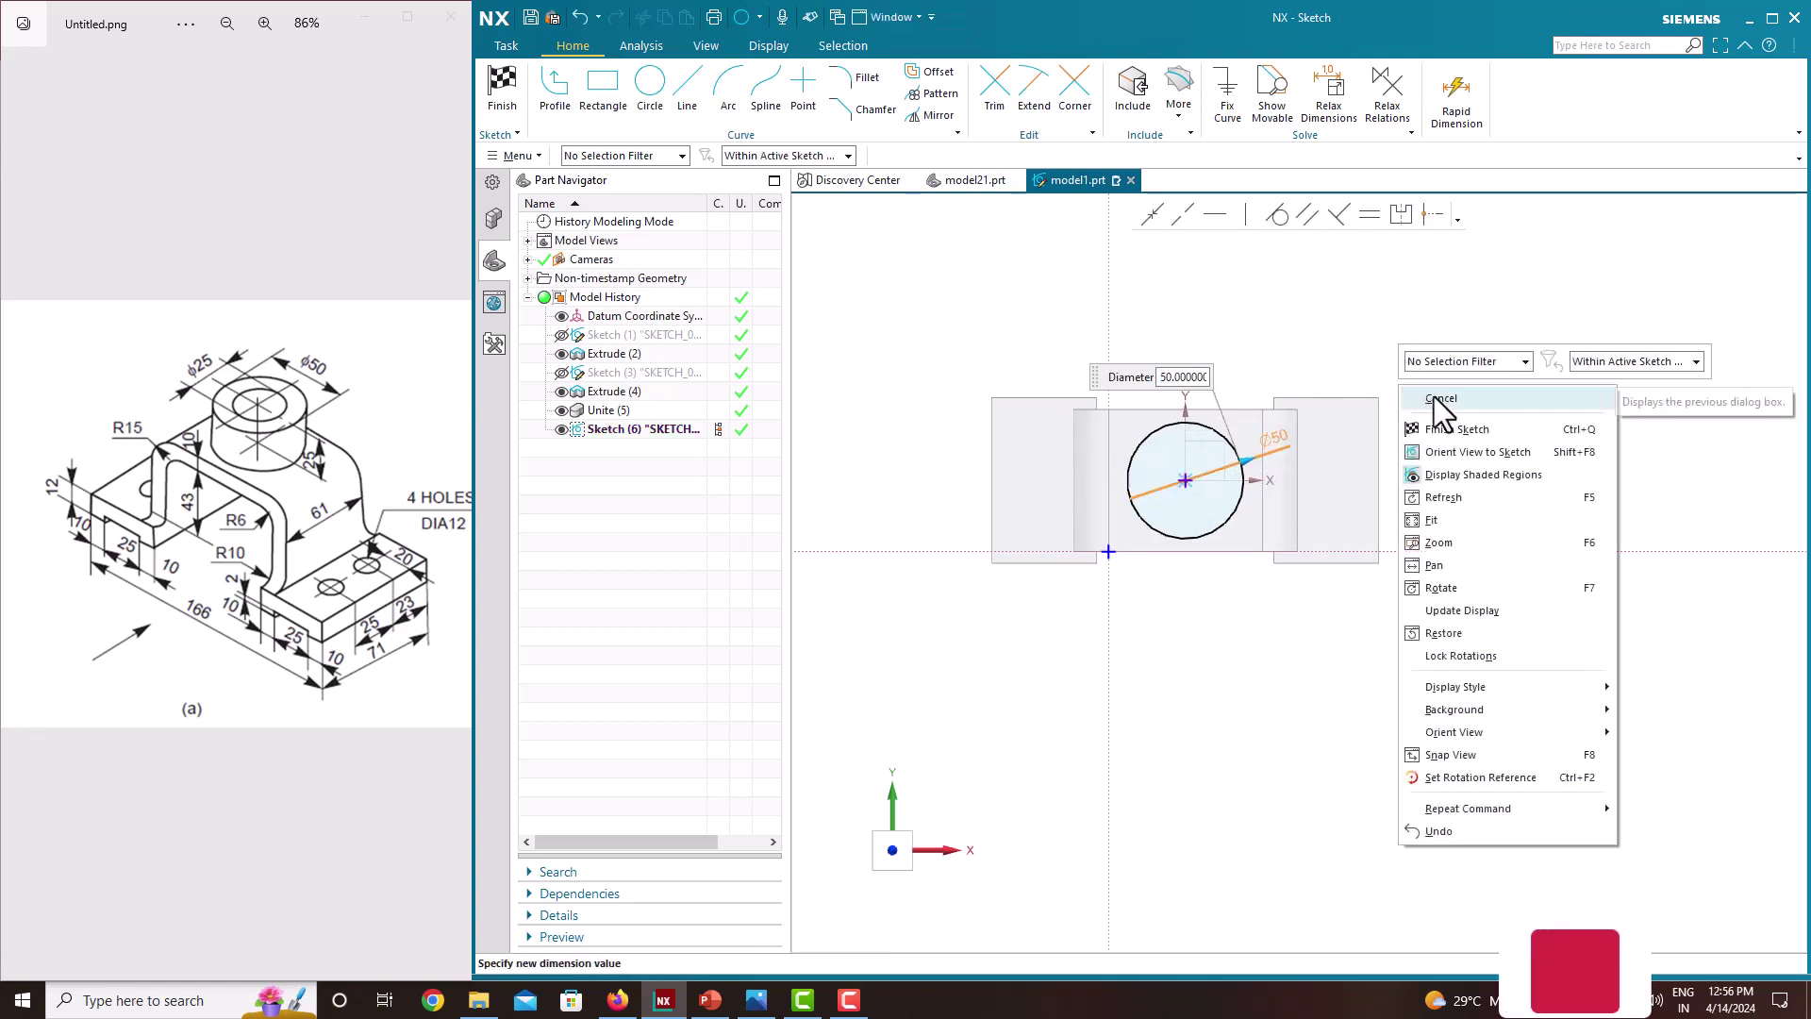
left_click(1360, 353)
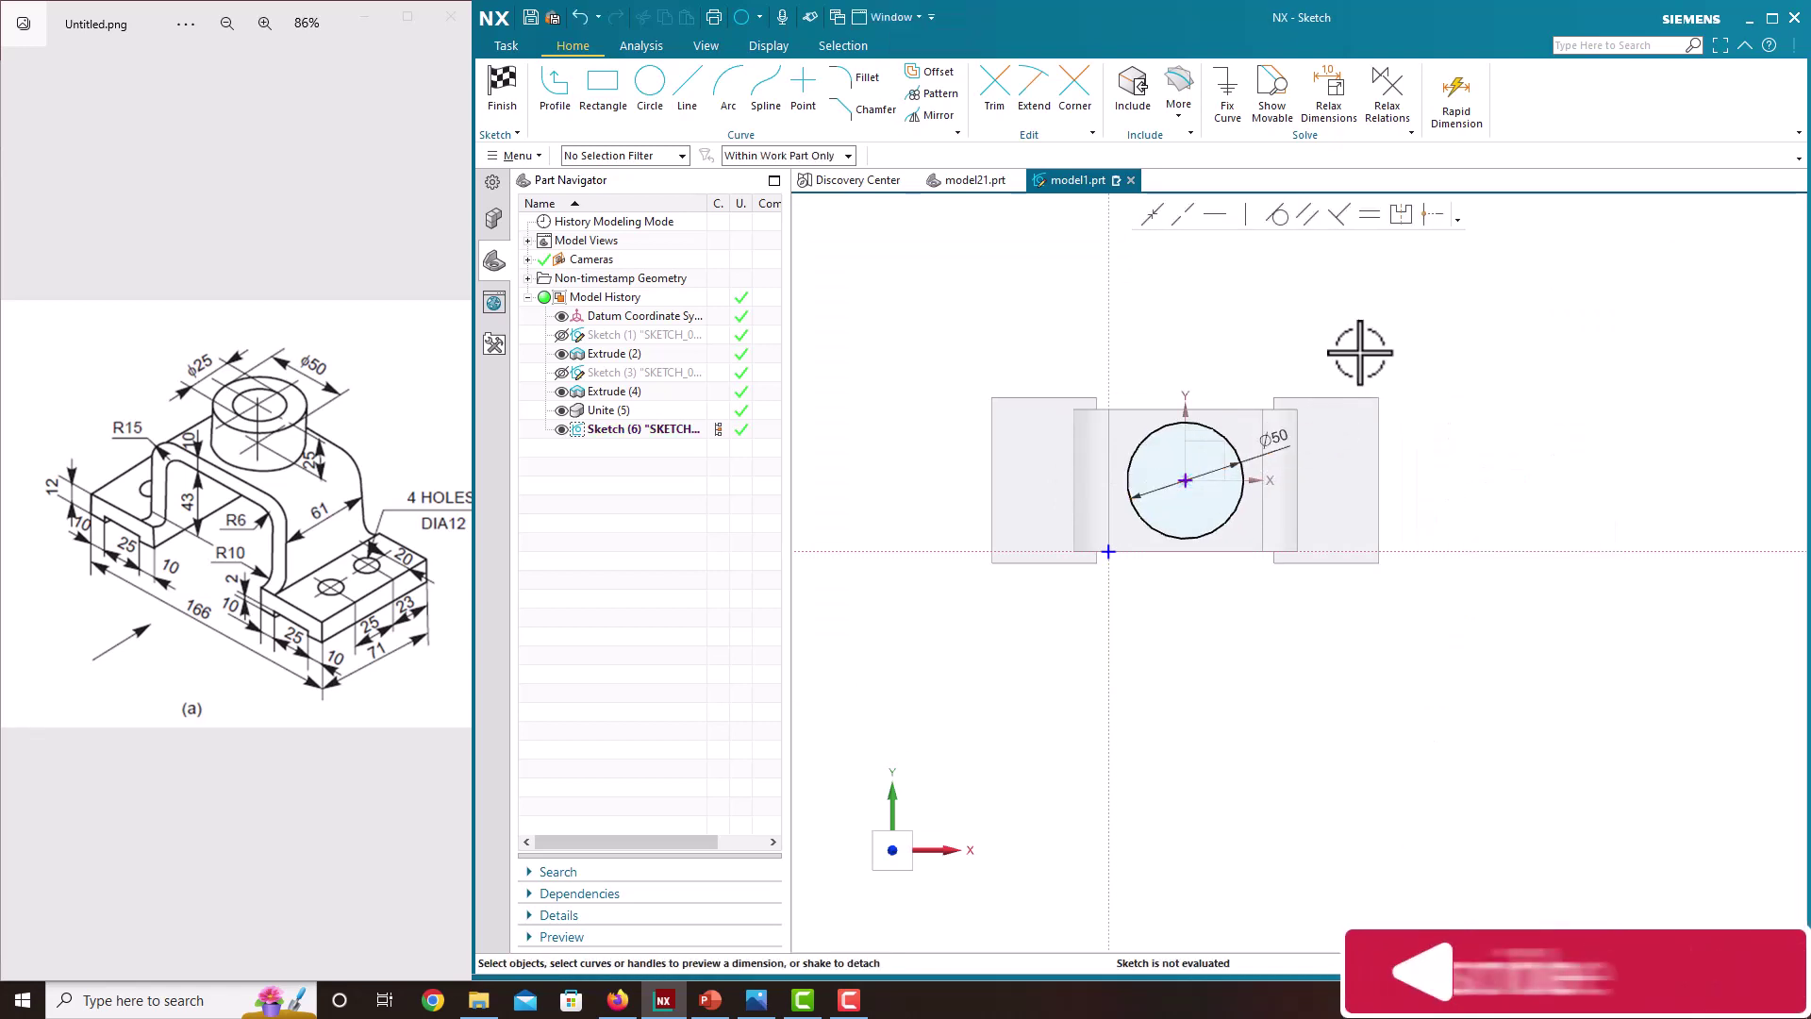
right_click(1464, 397)
left_click(1505, 420)
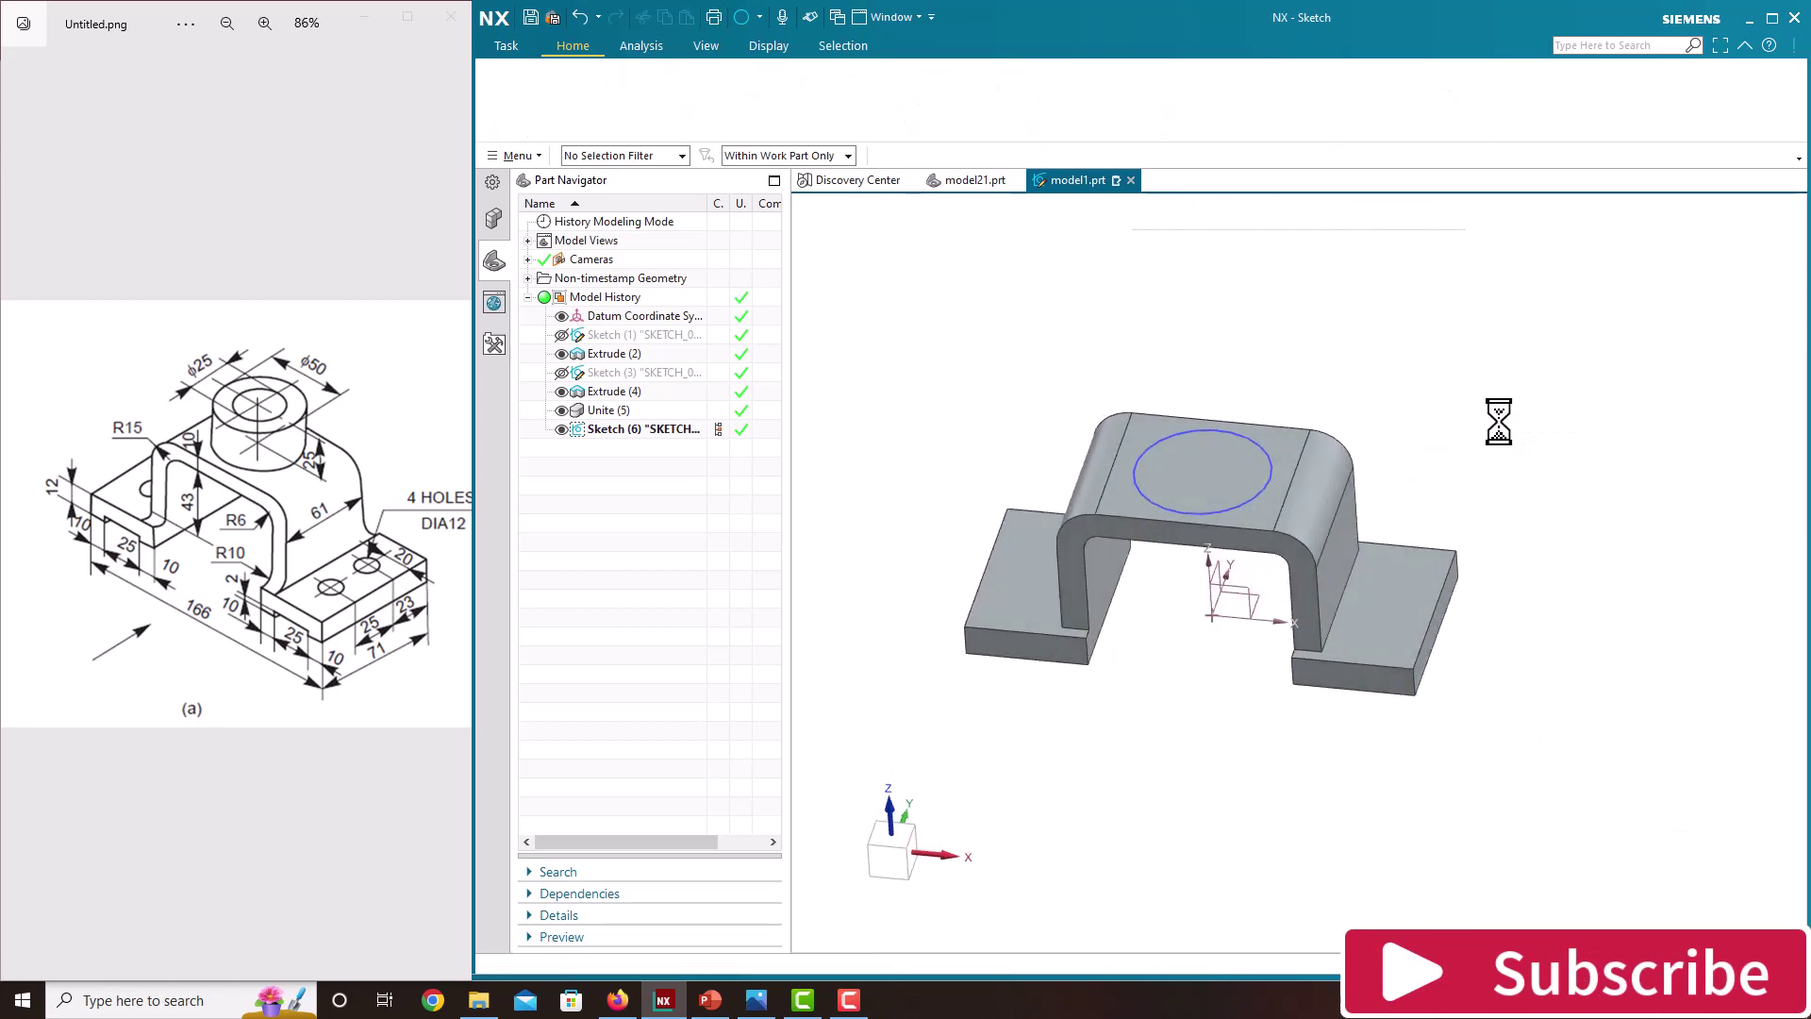
Extrude the 50 mm circle 25 mm upward from the bridge's top face, with the Boolean left at Inferred
left_click(615, 102)
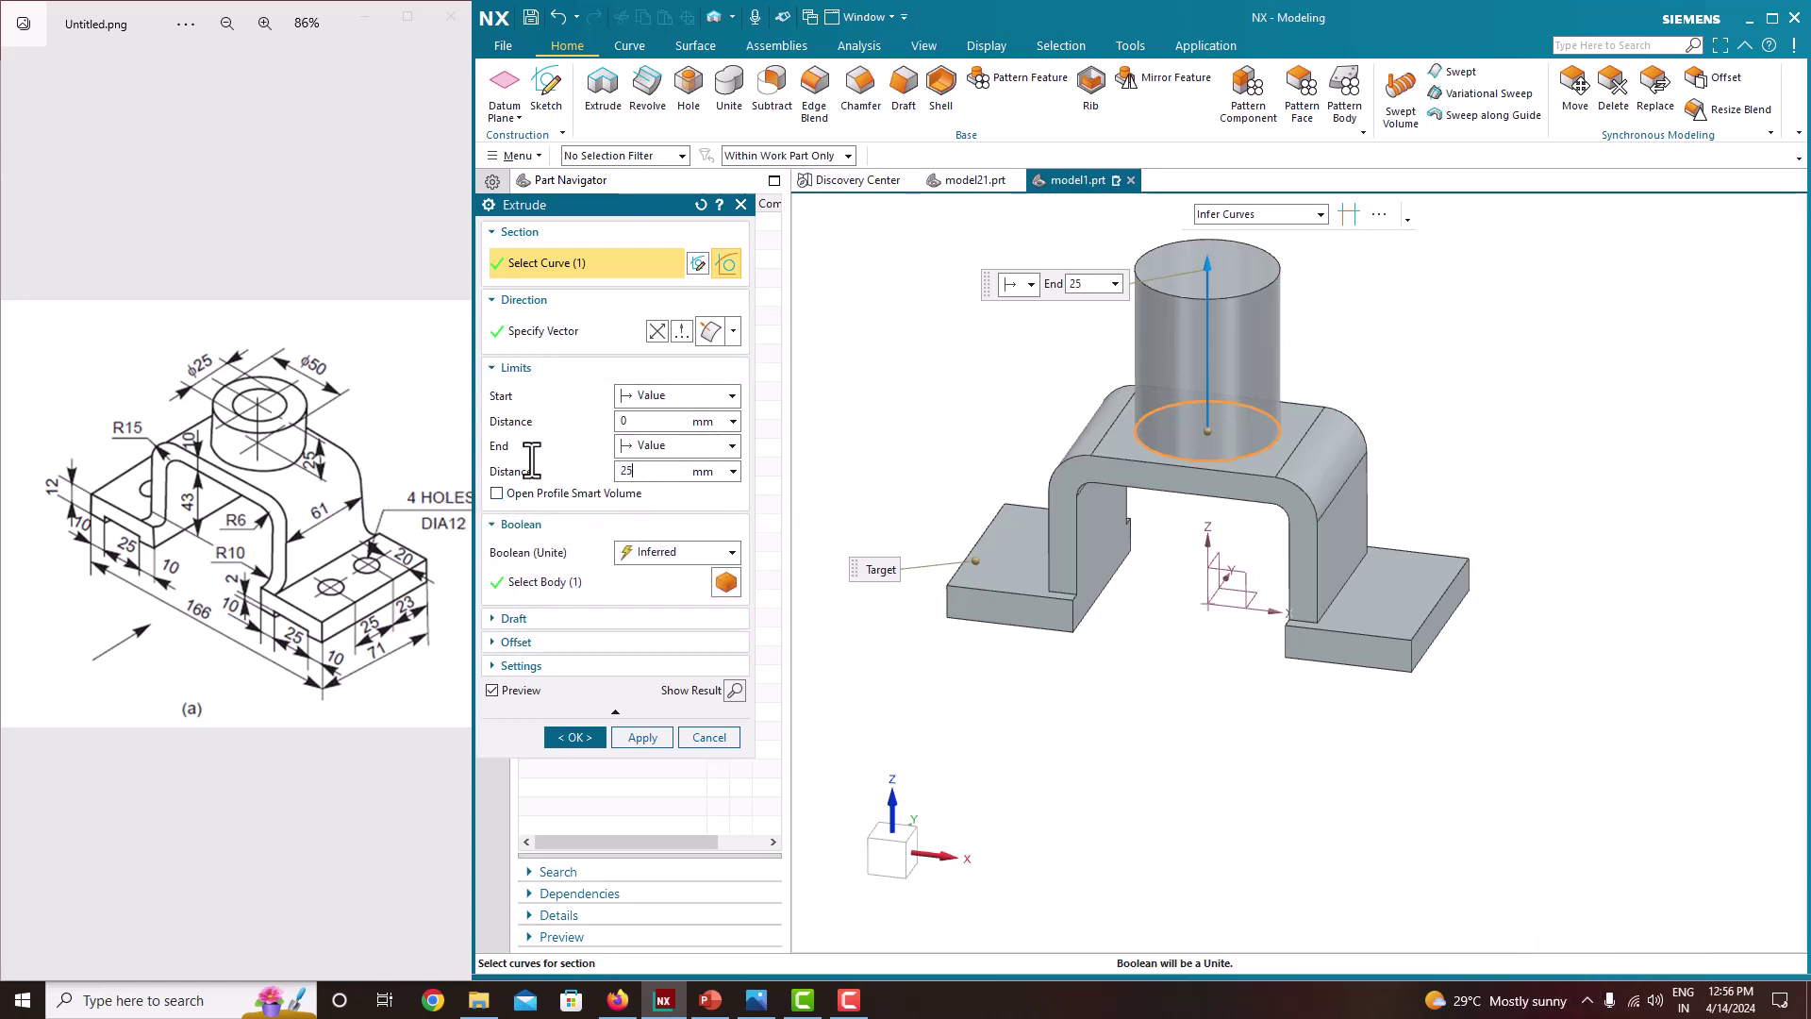
left_click(579, 735)
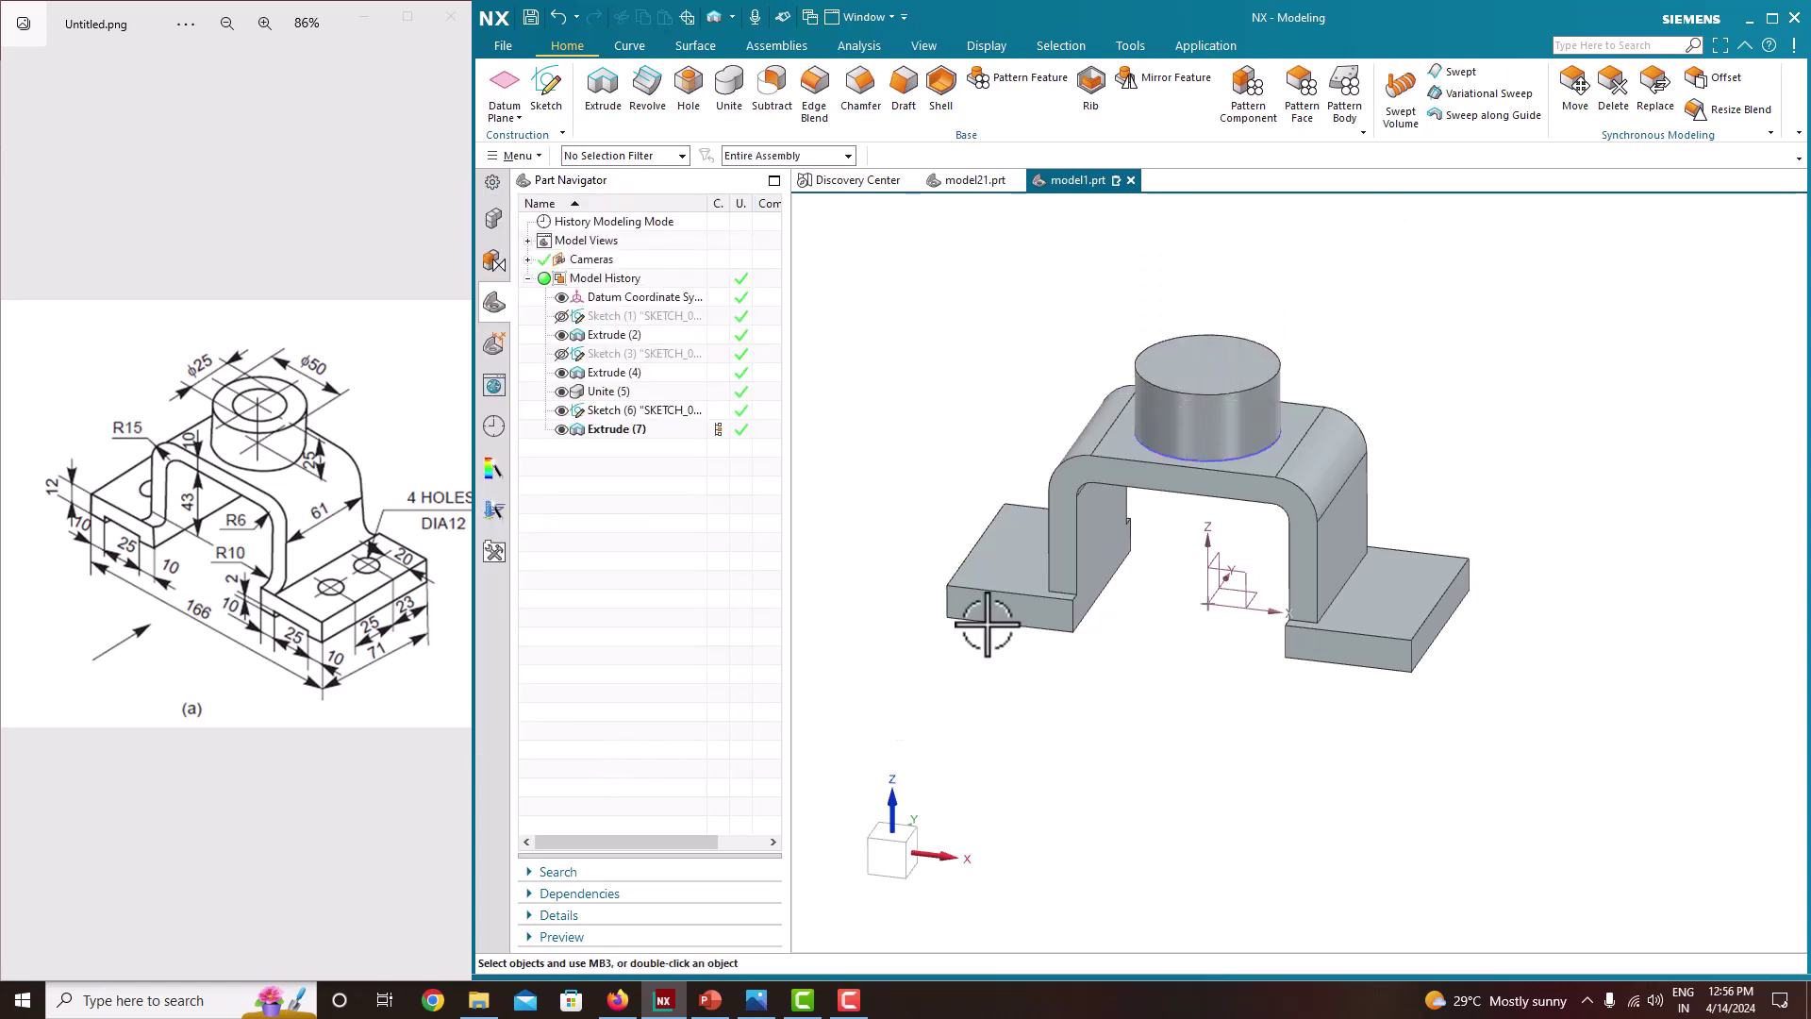
mouse_move(986, 624)
middle_mouse_down()
mouse_move(1084, 566)
mouse_move(1063, 553)
middle_mouse_up()
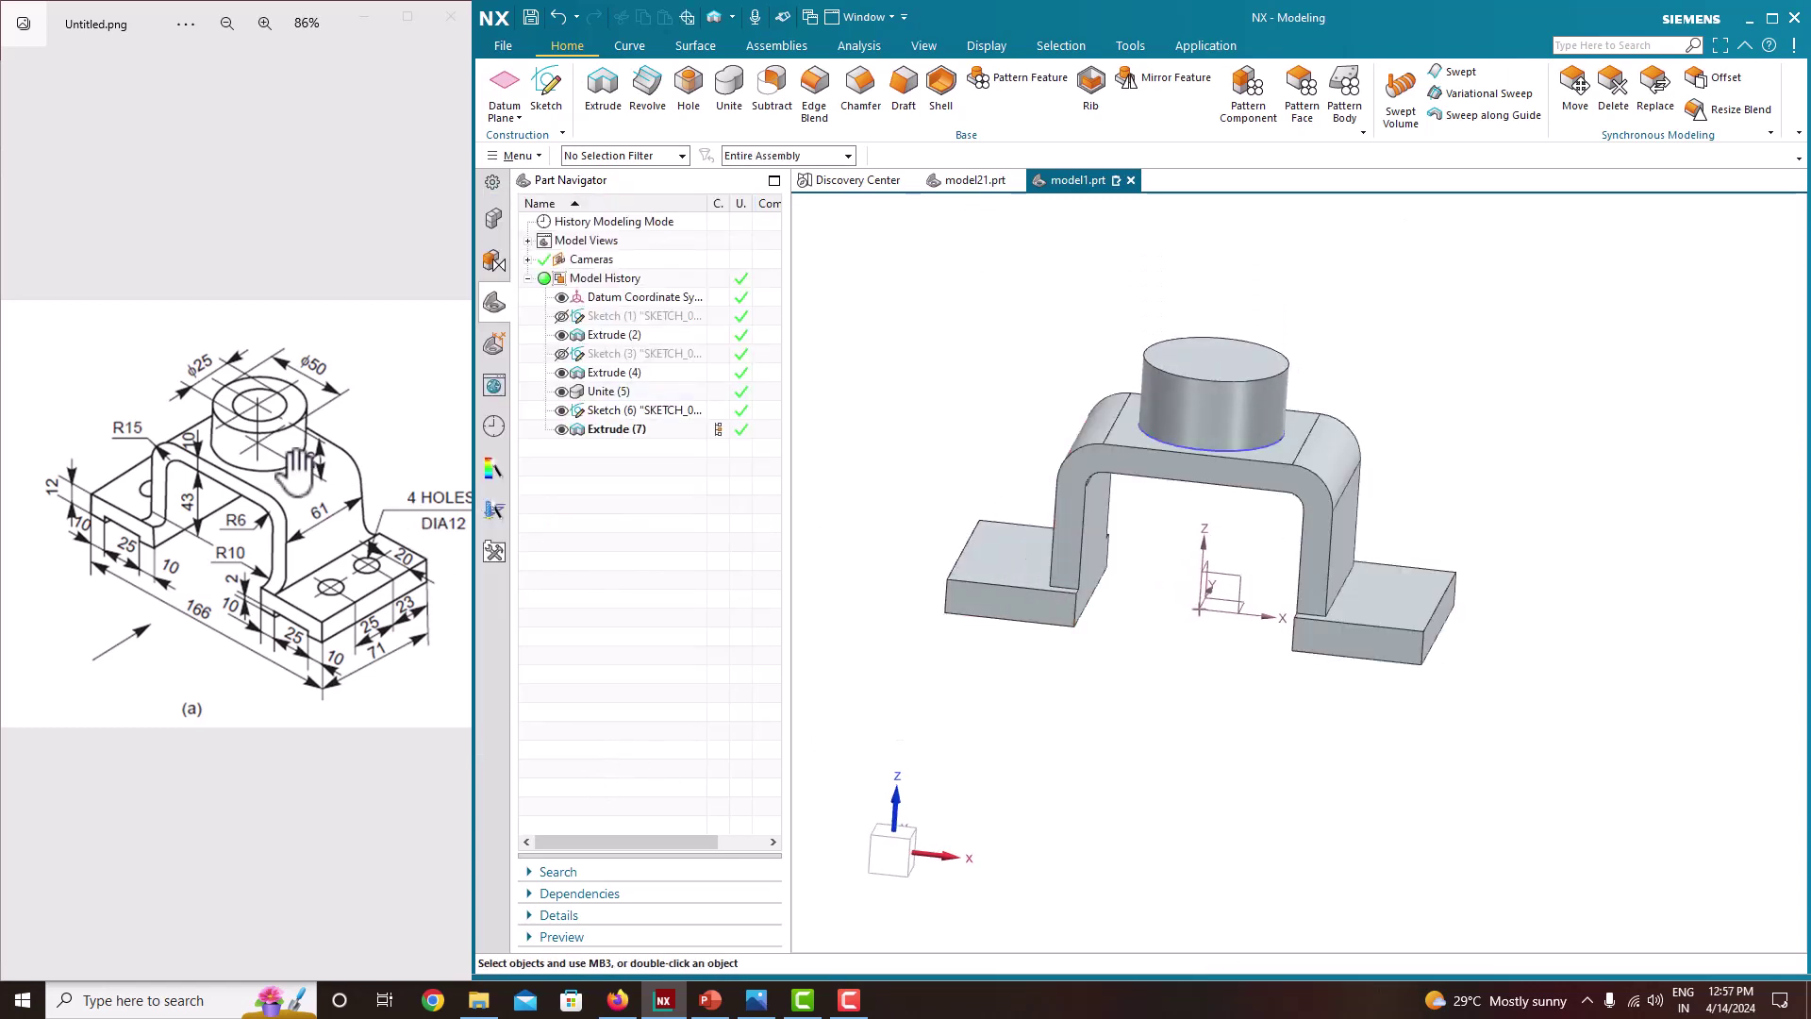
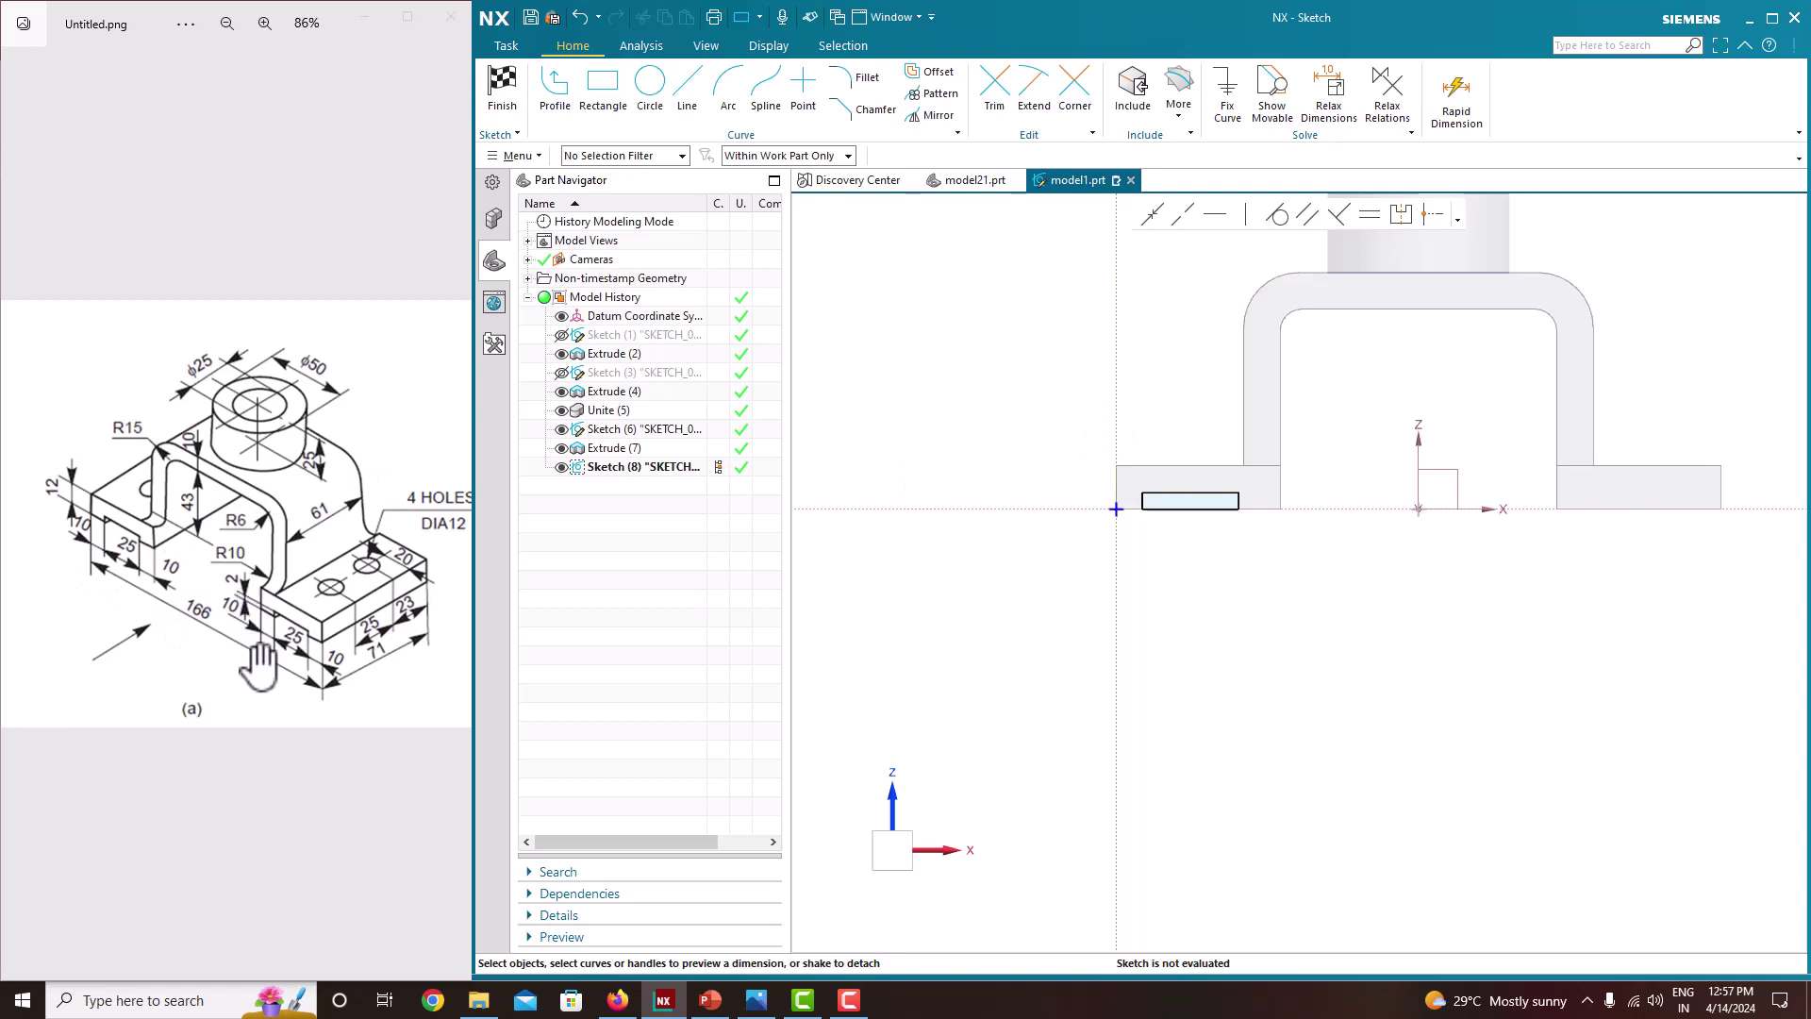
Set the height of the rectangle at the underside of the left foot to 2 mm, declining to scale the entire sketch
scroll(1119, 524, "up", 3)
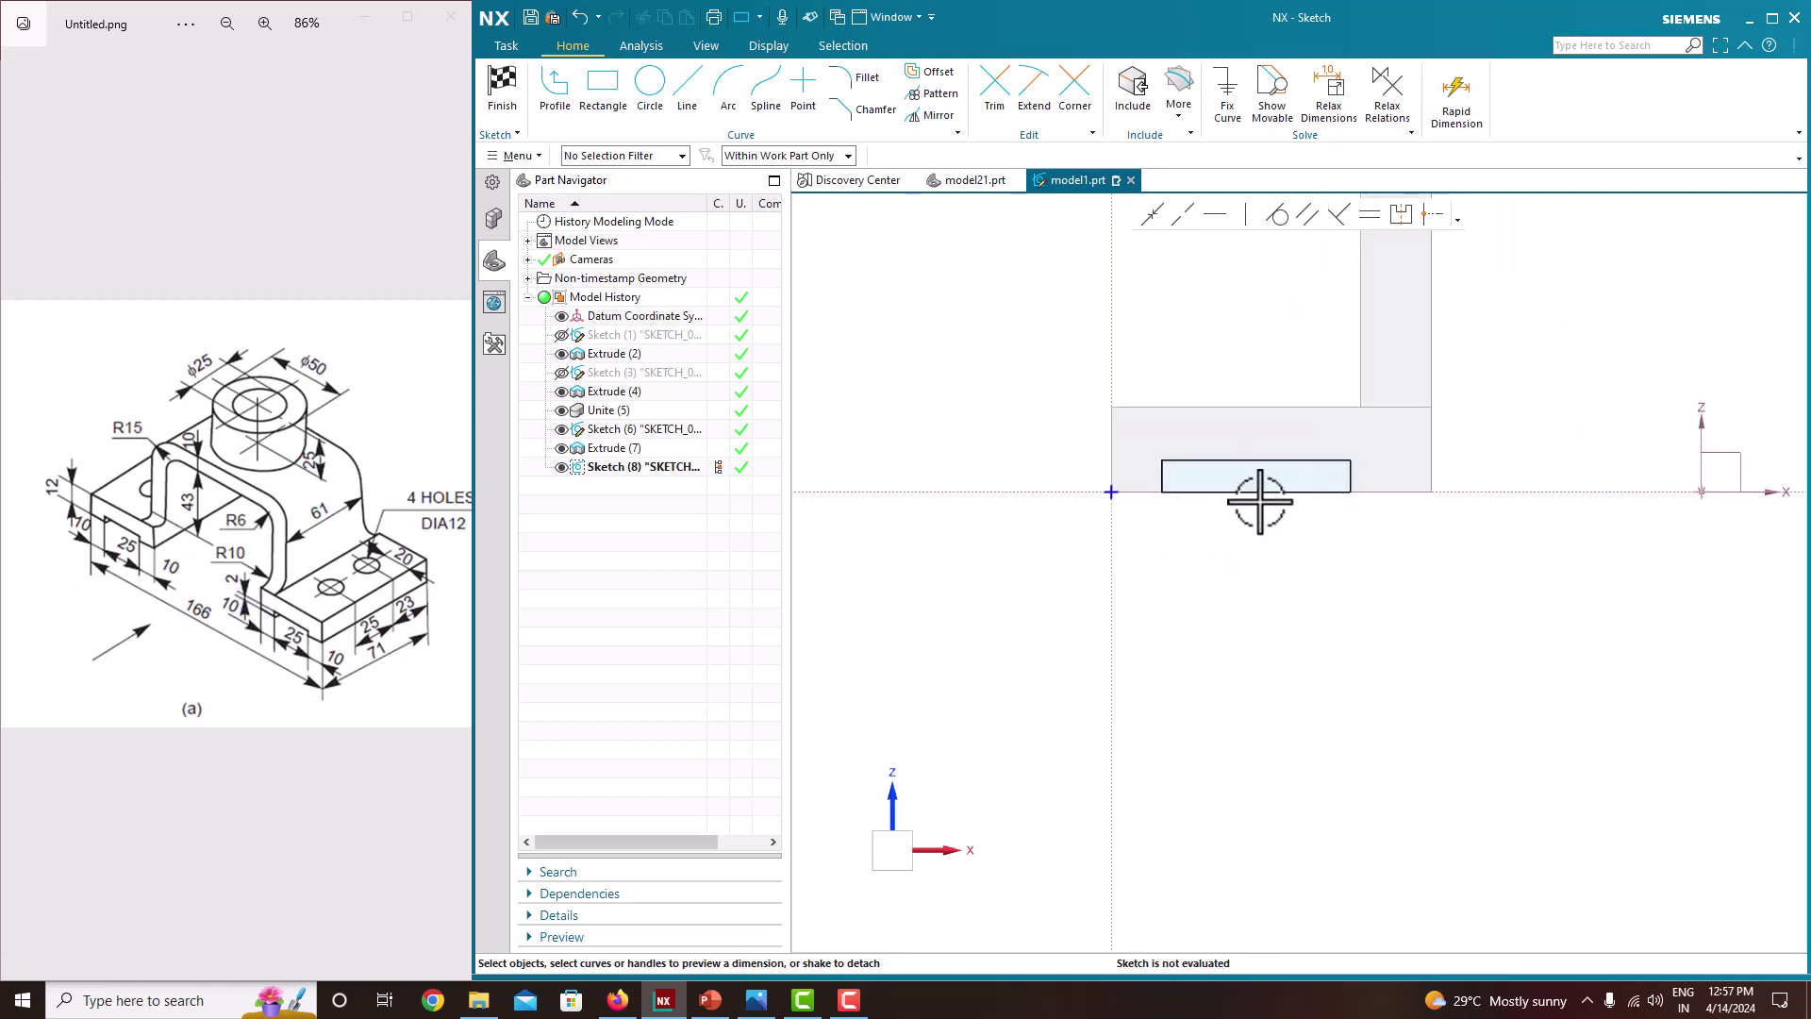
scroll(1188, 471, "up", 2)
left_click(1151, 472)
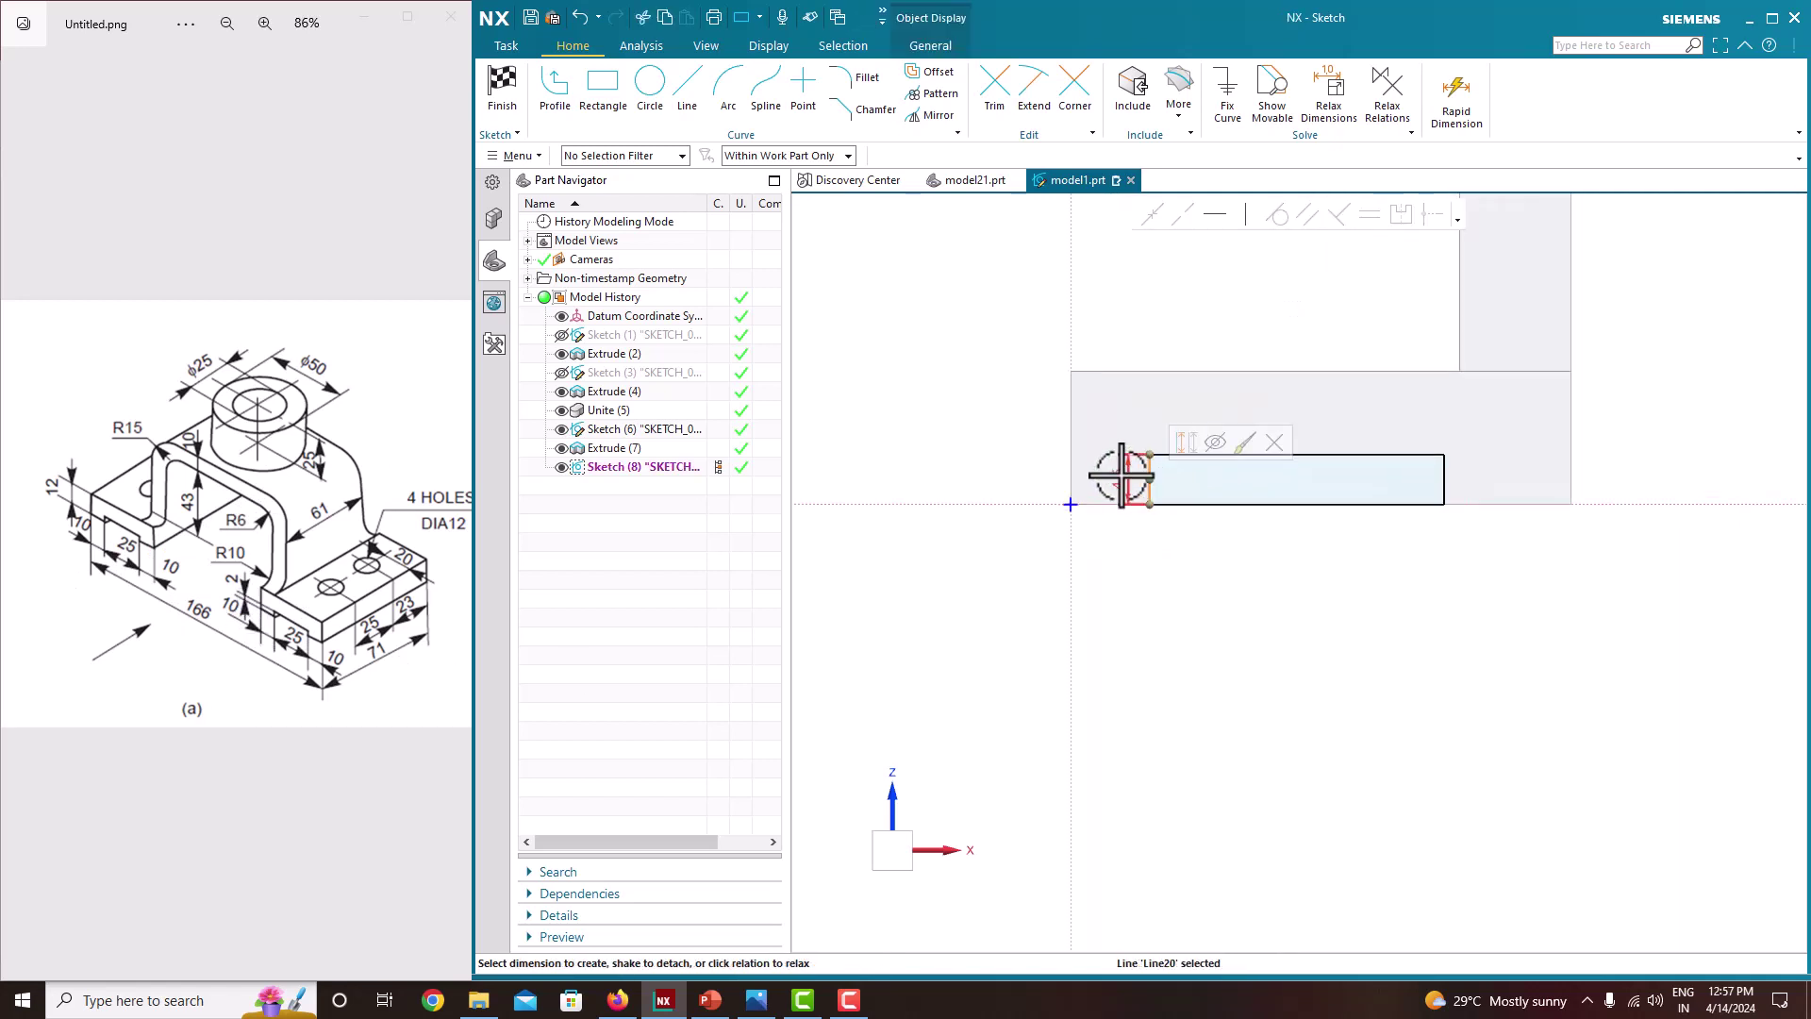
type("10")
key("Return")
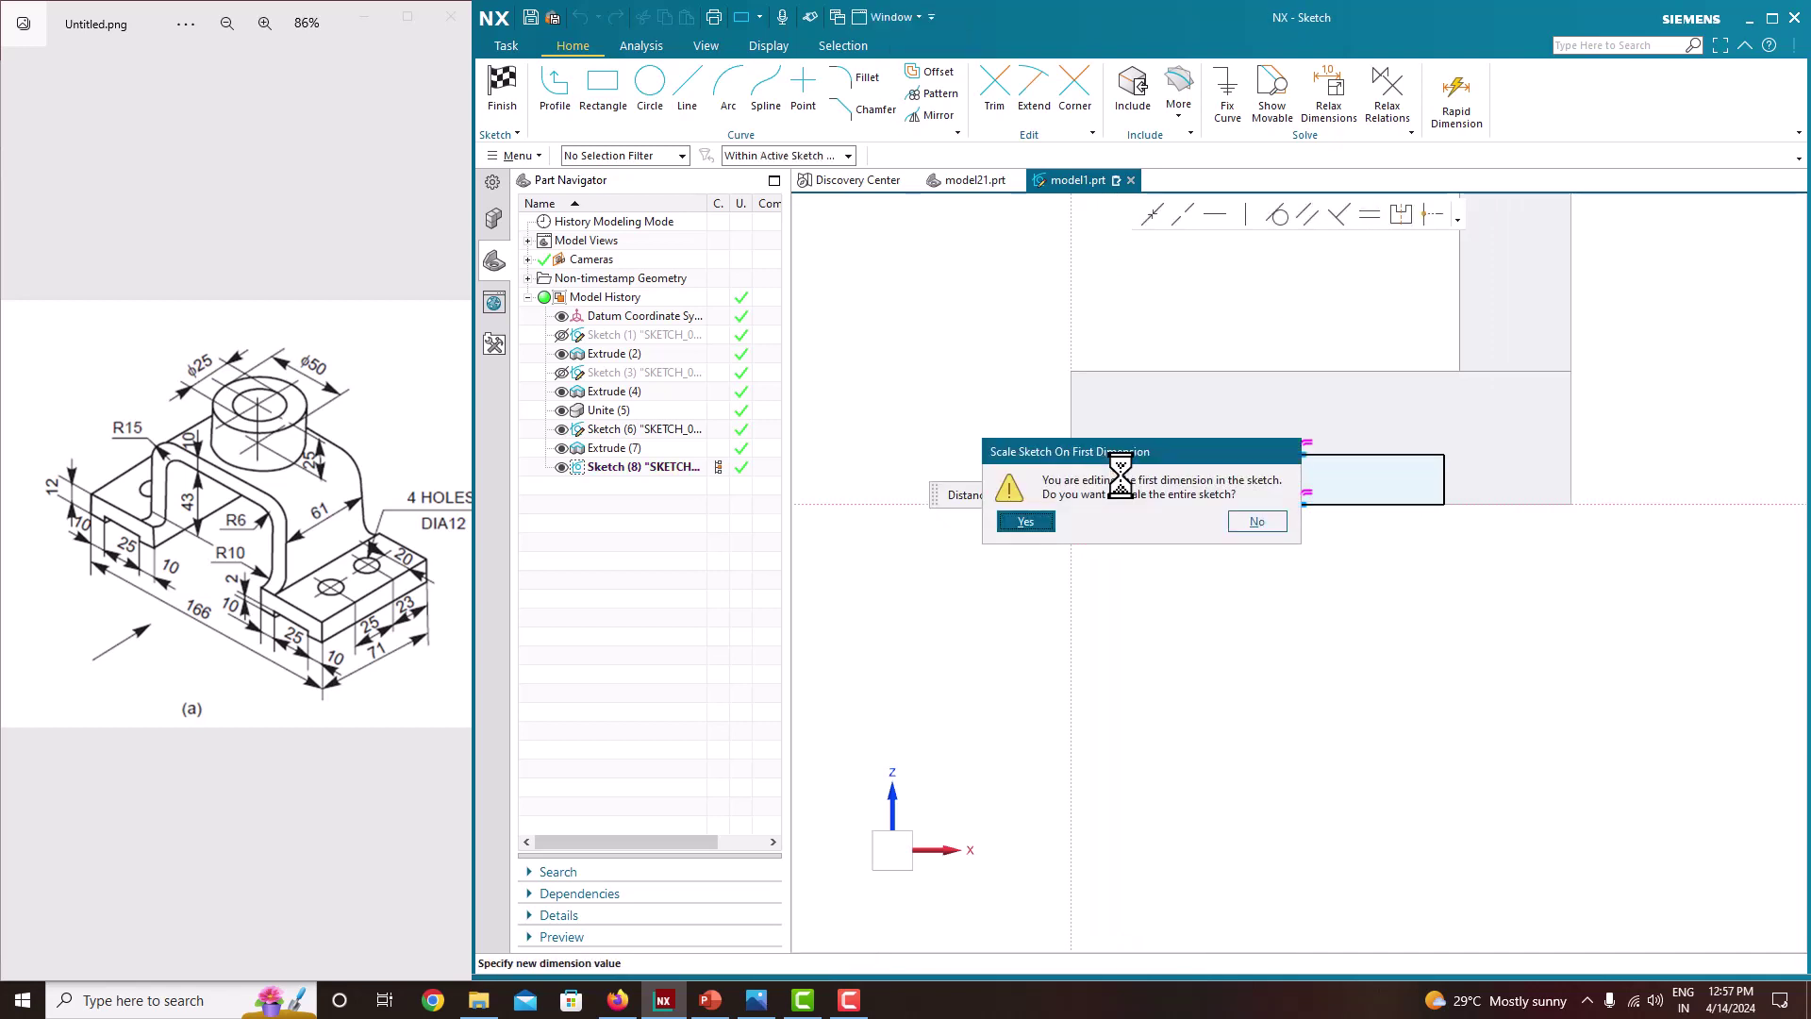
left_click(1236, 521)
left_click(1148, 510)
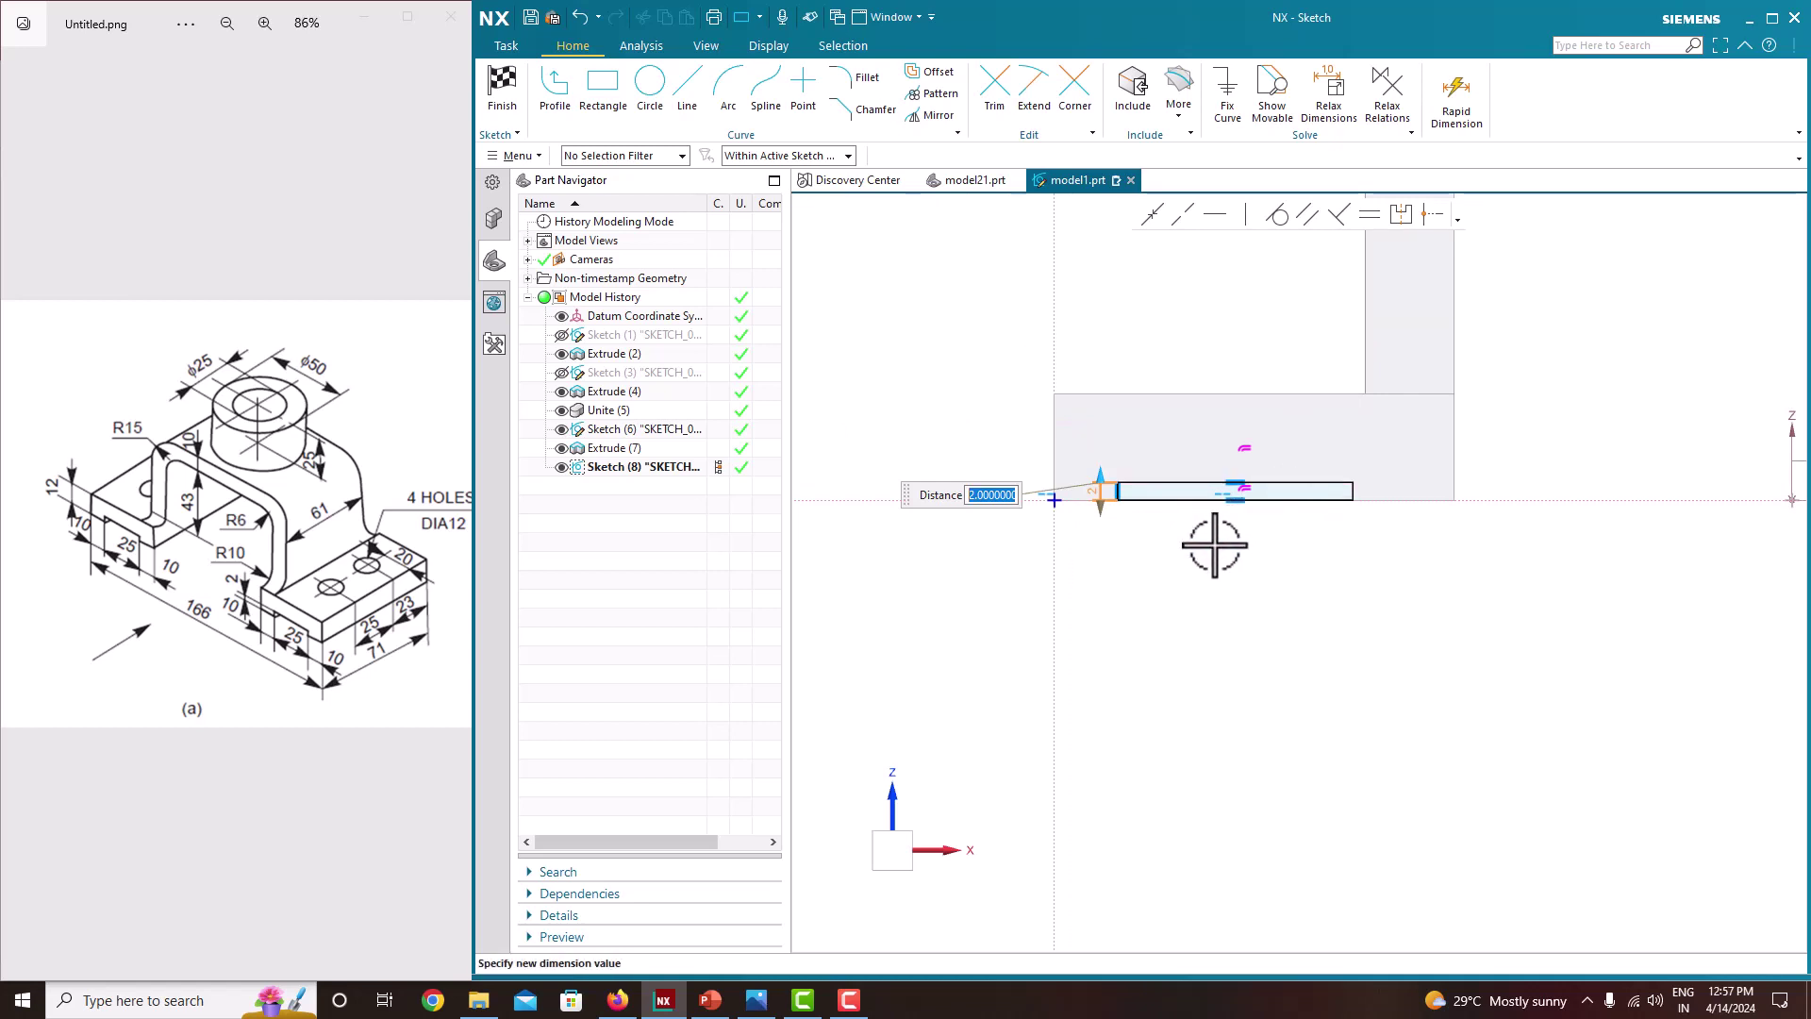
key("Return")
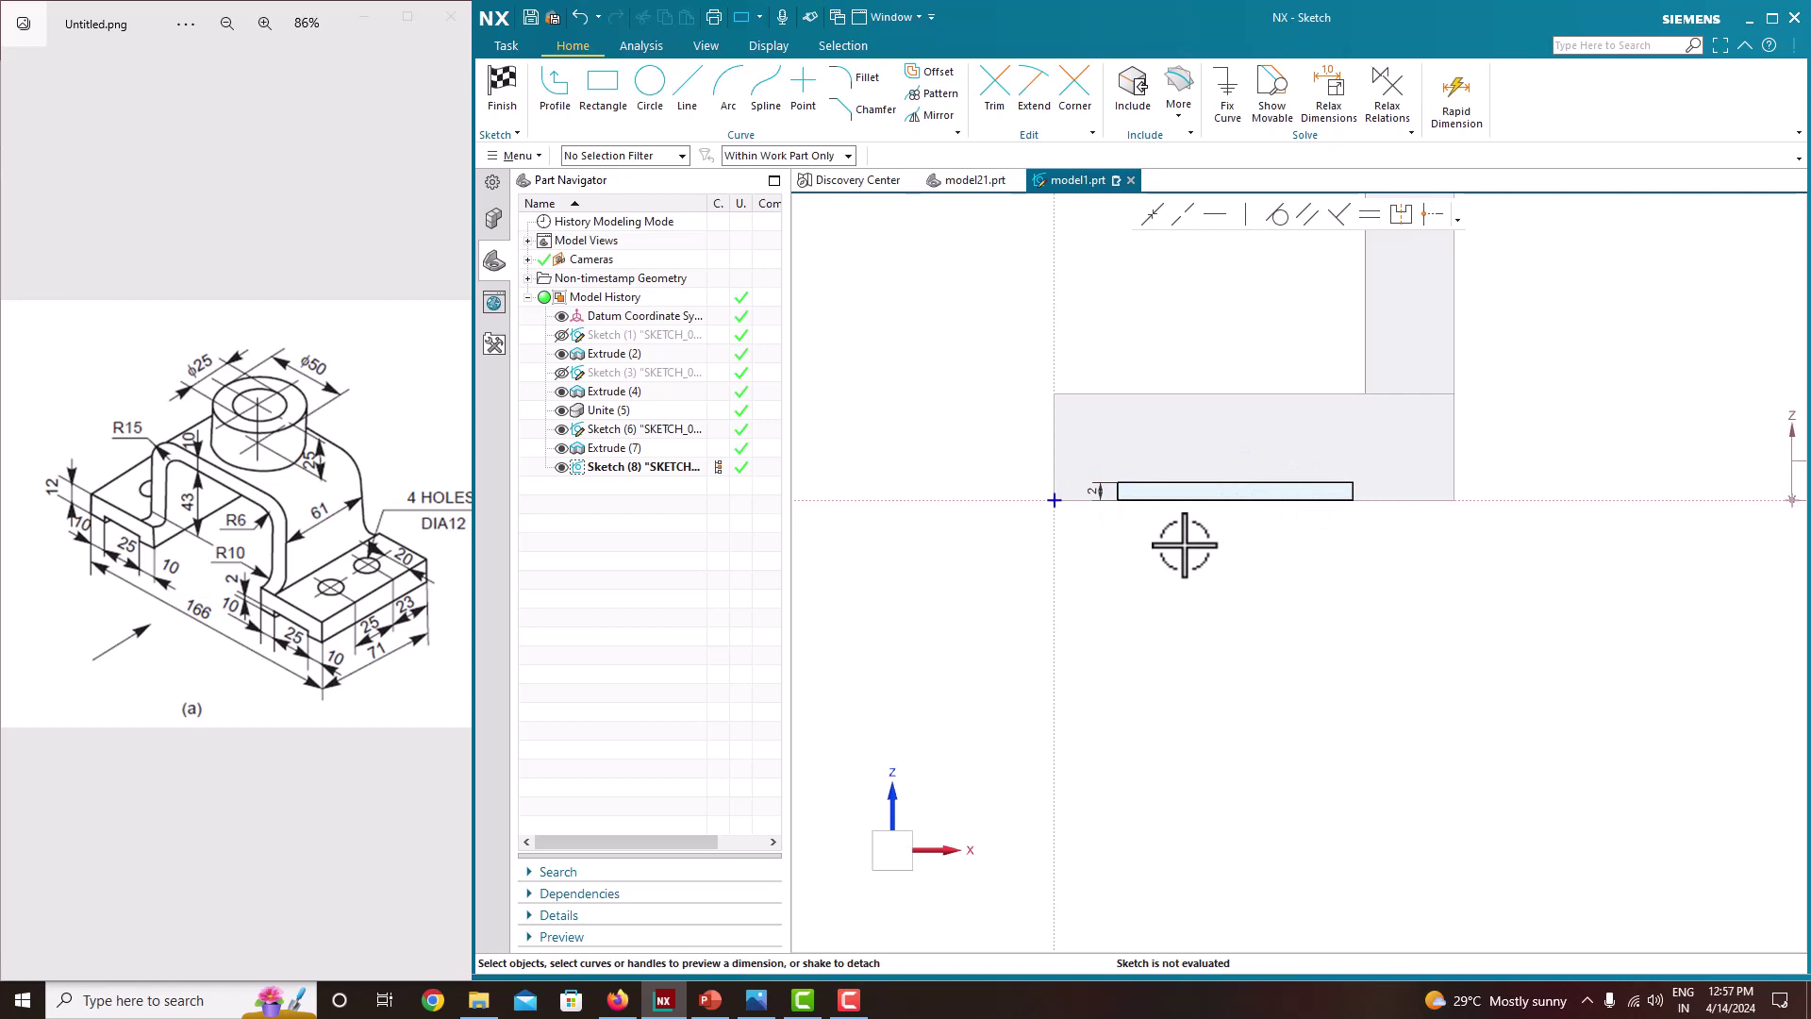
Set the width of the recess rectangle in the left foot to 25 mm
left_click(1241, 484)
left_click(1224, 461)
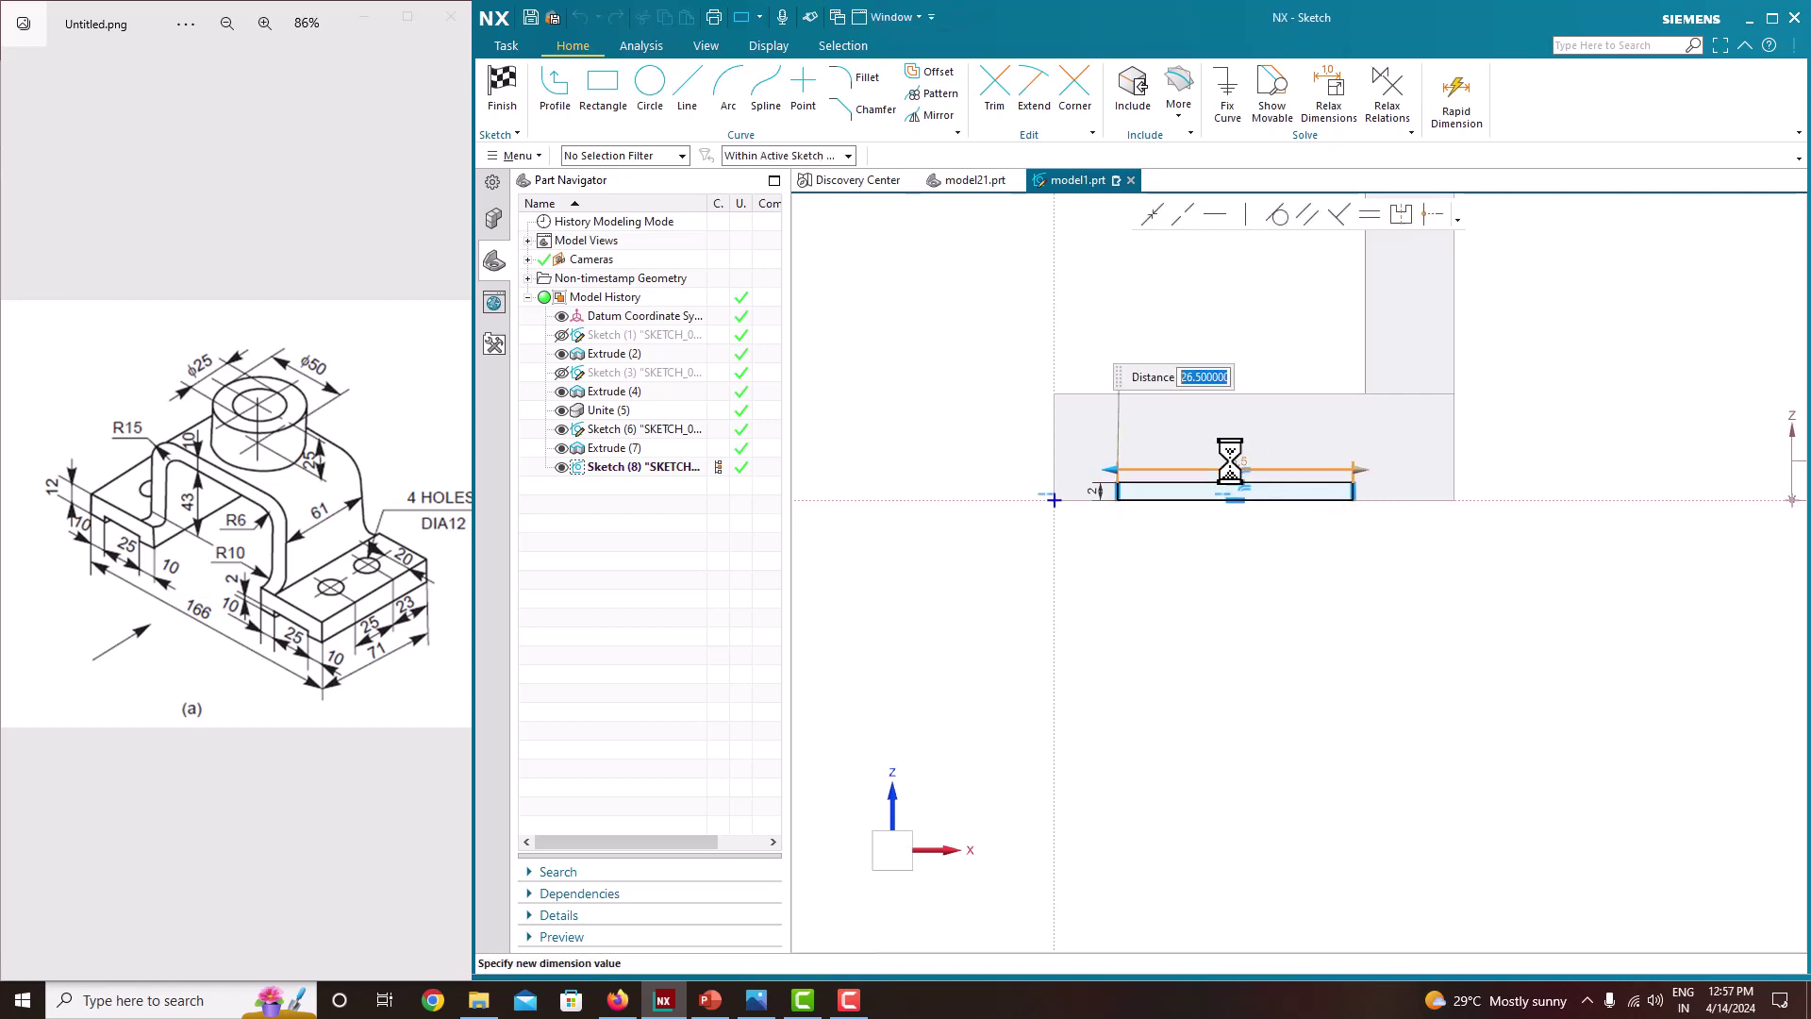
type("25")
key("Return")
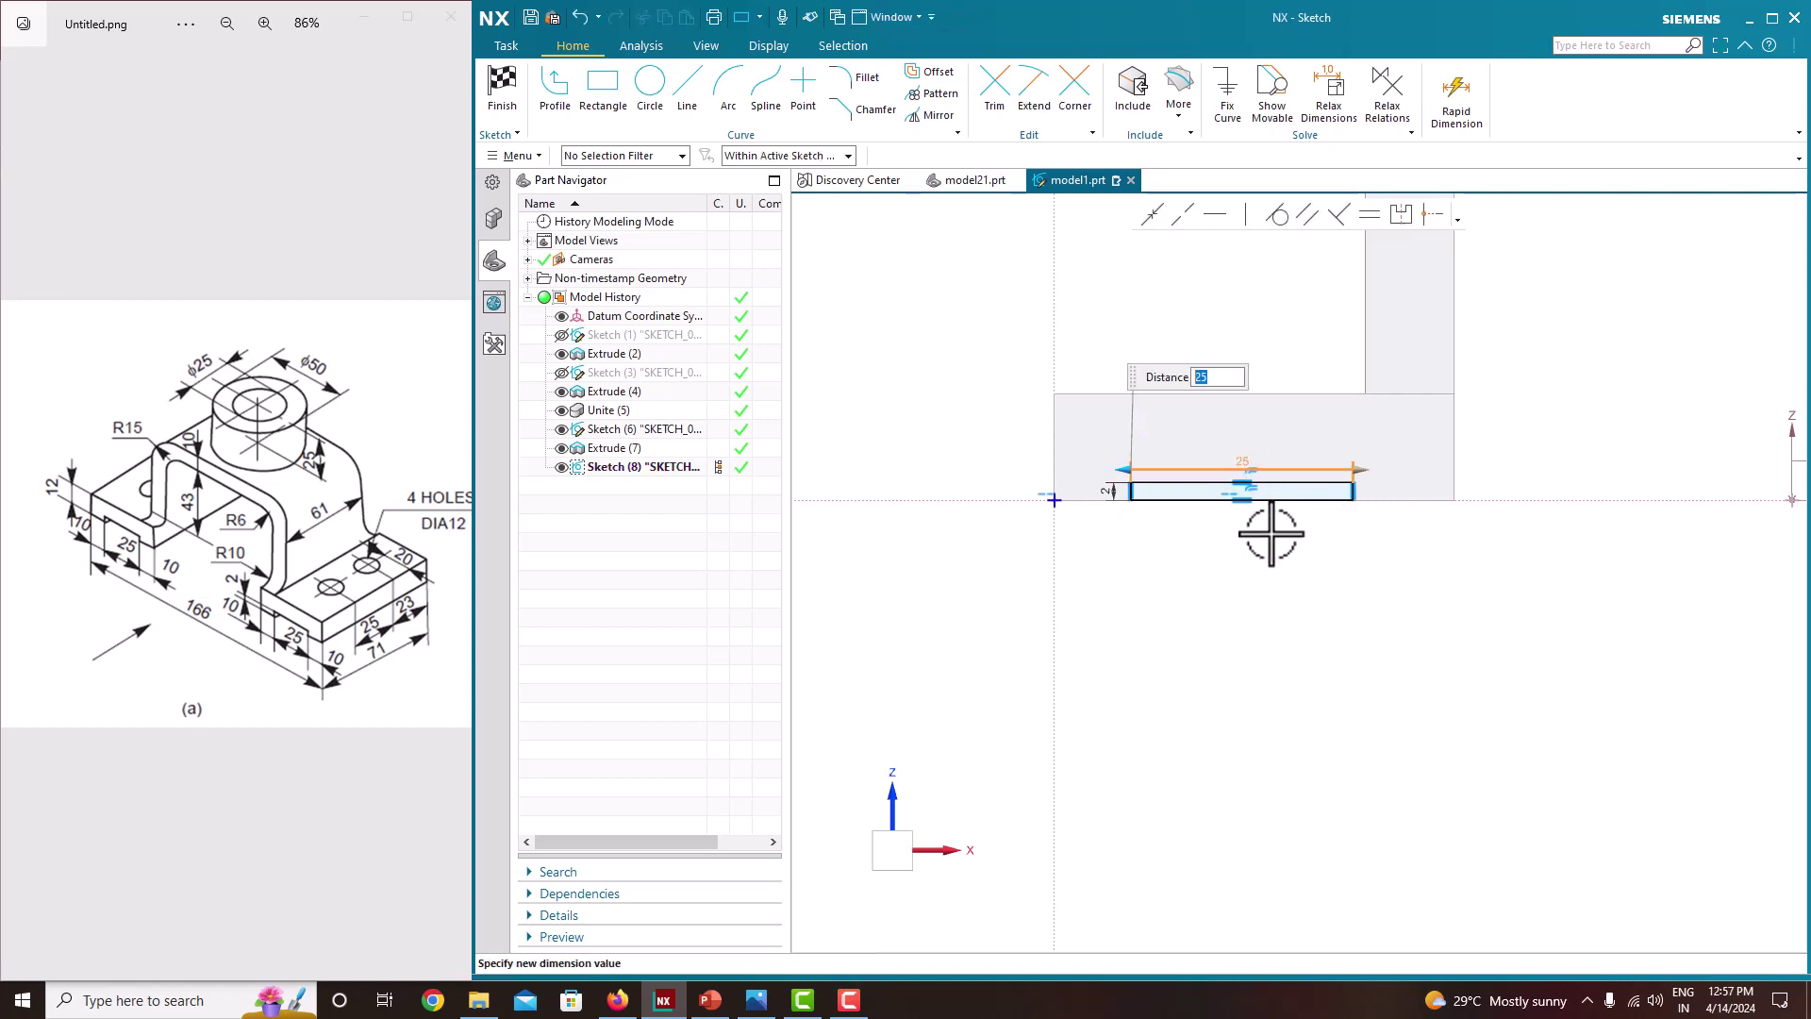
key("Escape")
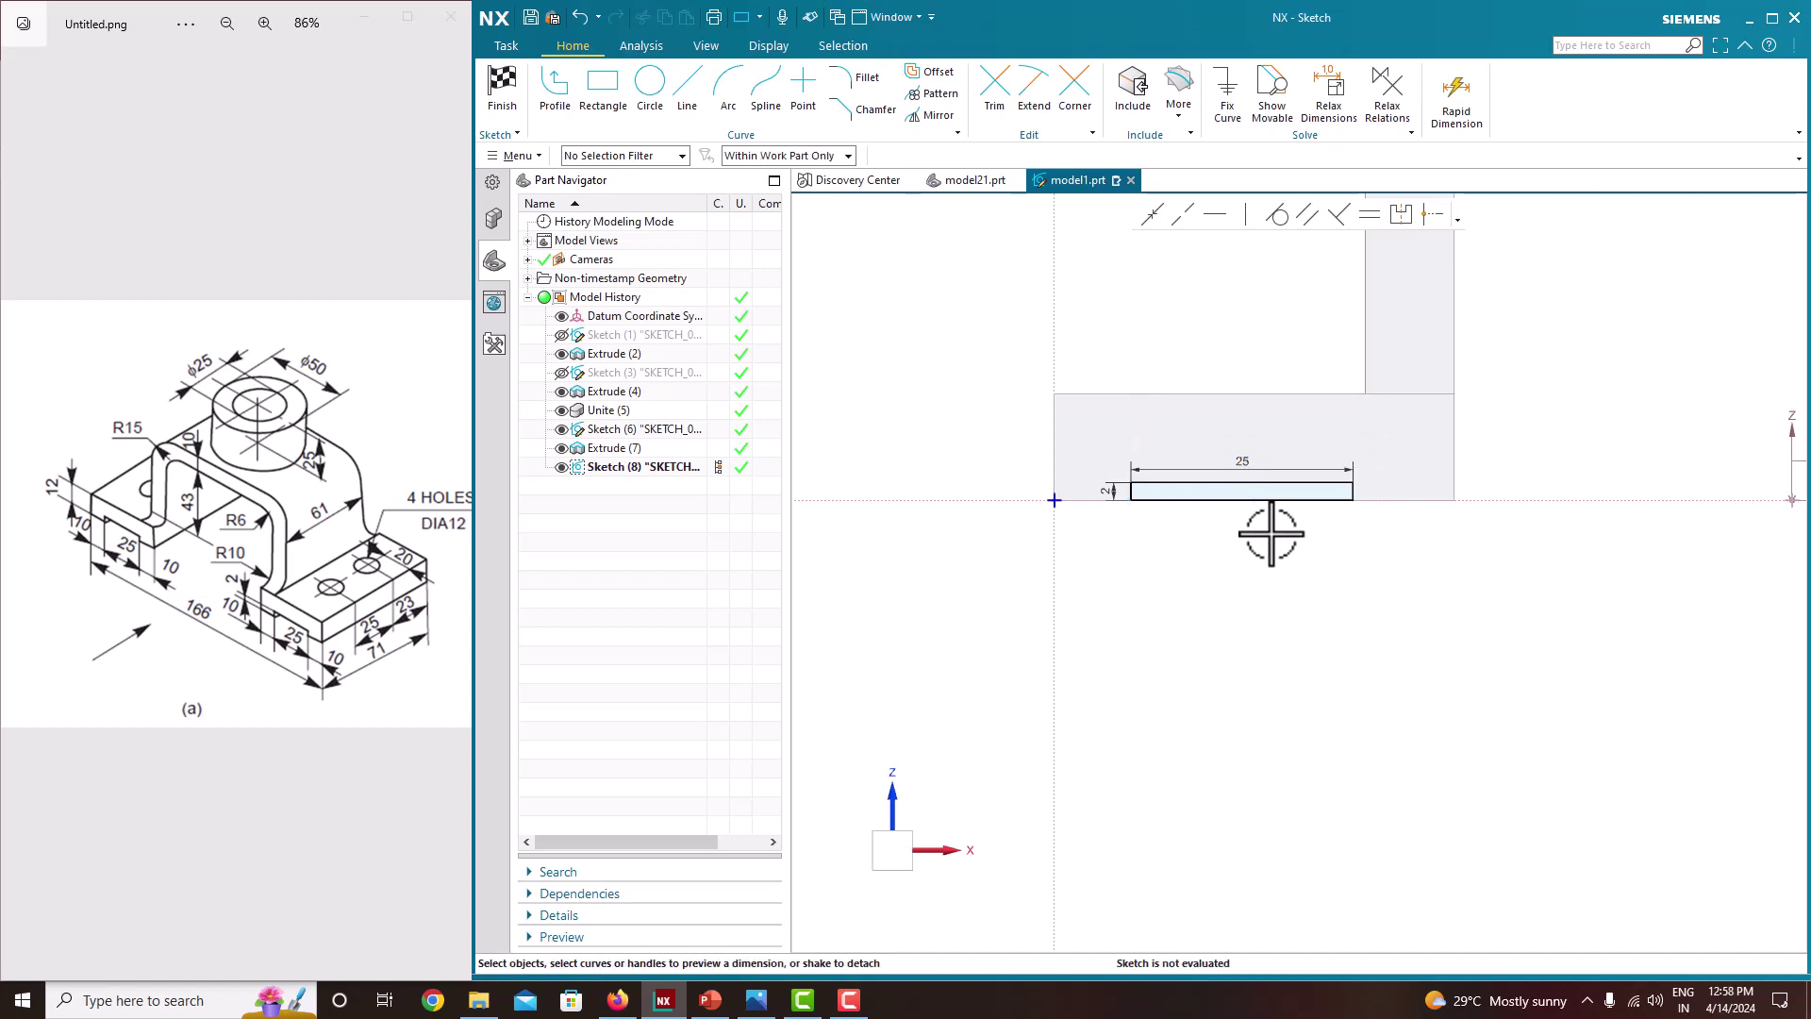
Dimension the recess rectangle's left side 10 mm from the foot's outer edge and place that dimension below the foot
scroll(1136, 501, "up", 3)
left_click(1134, 471)
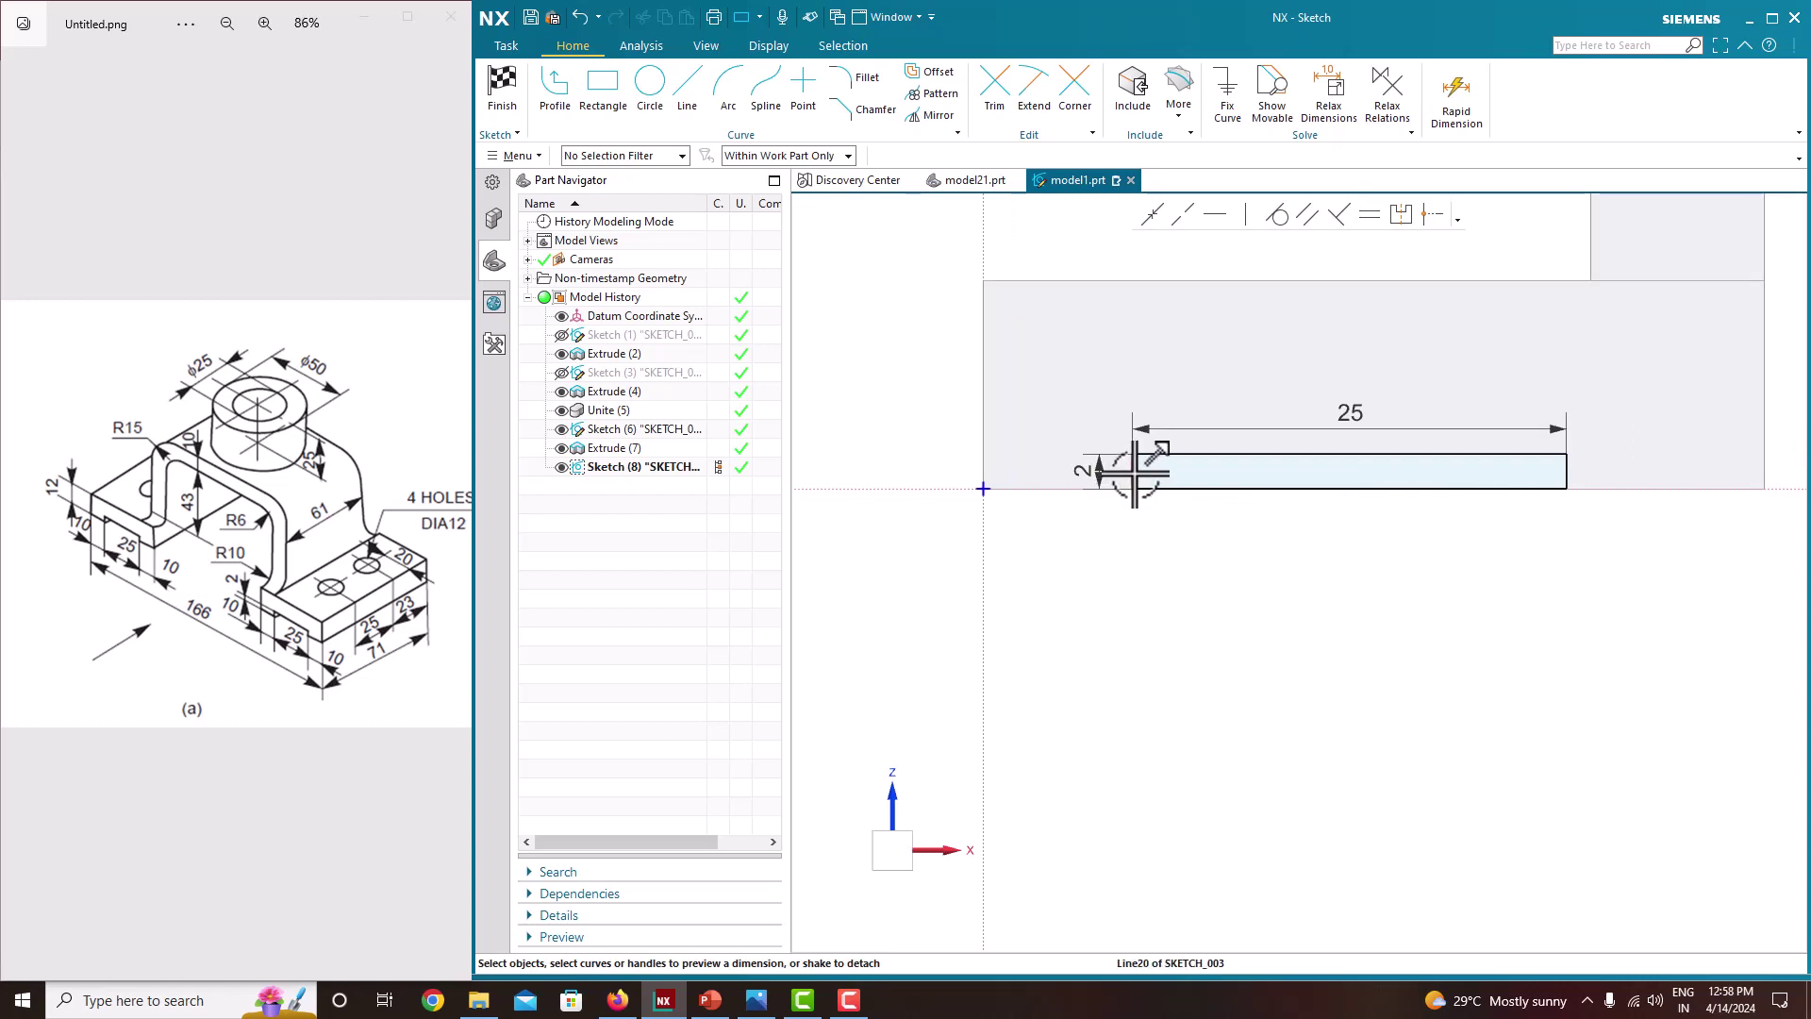
left_click(983, 443)
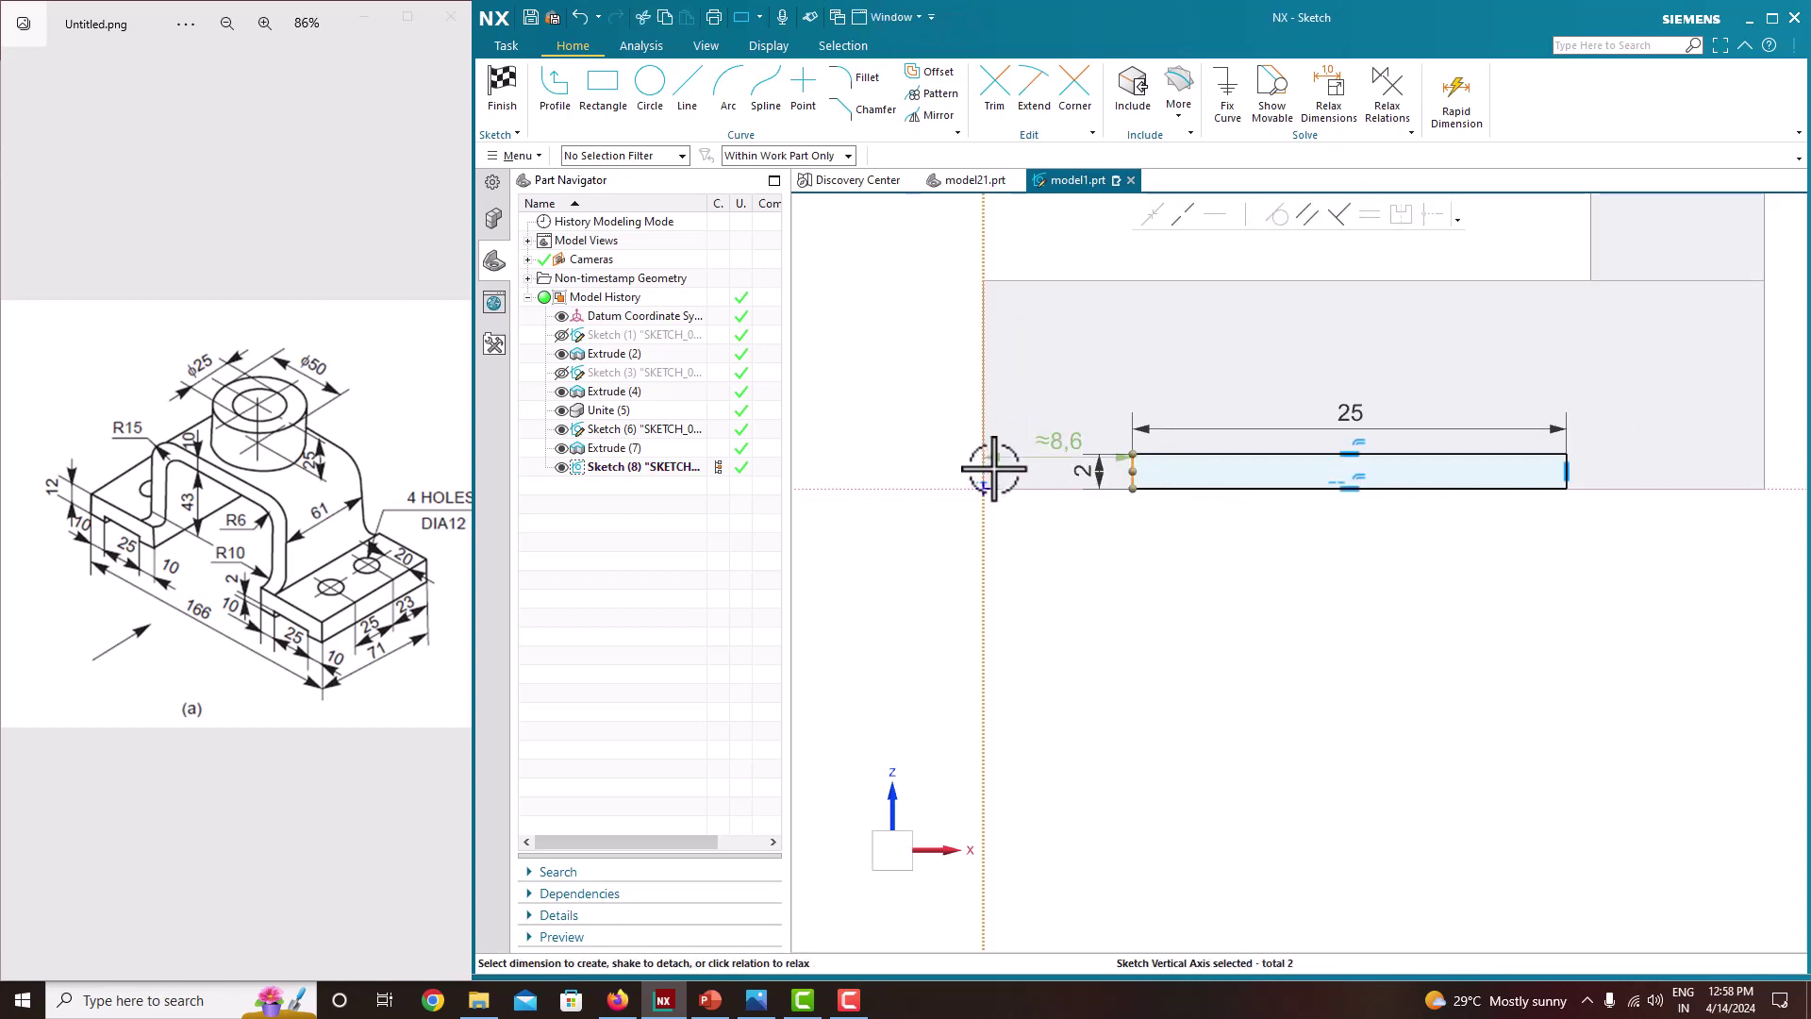
left_click(1060, 440)
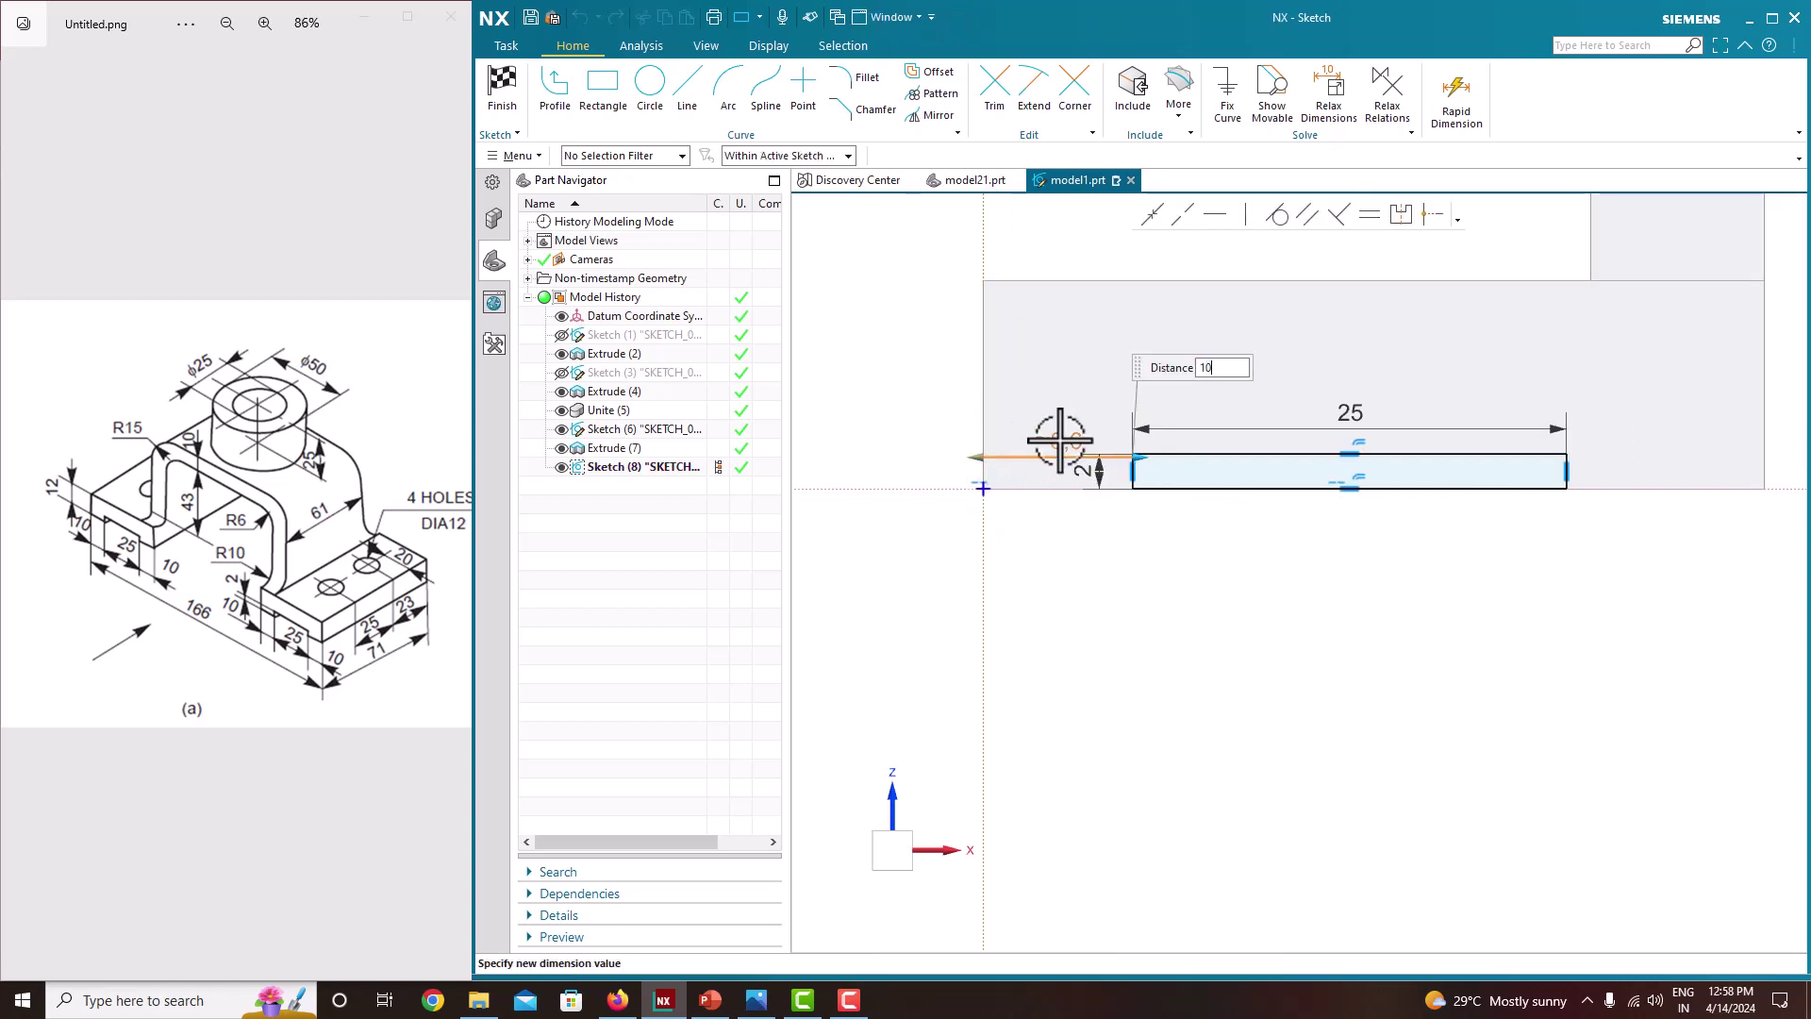
key("Return")
scroll(1161, 596, "down", 2)
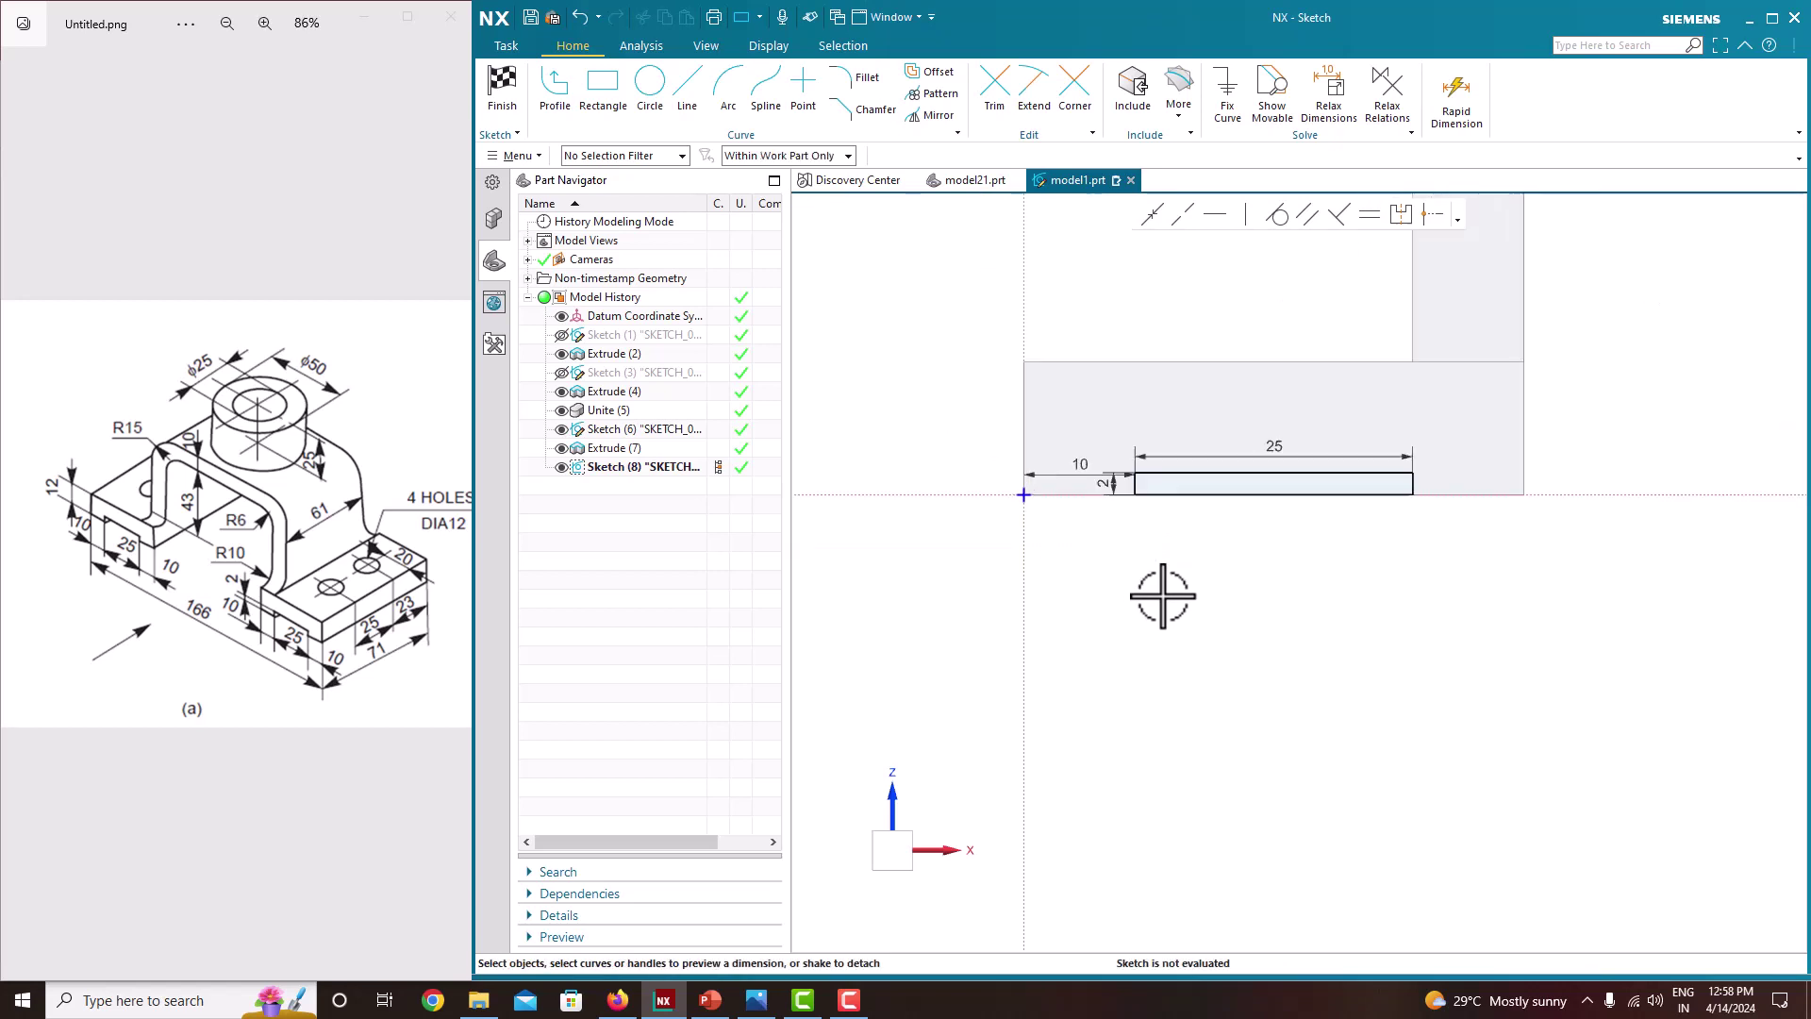
left_click_drag(1073, 458, 1084, 528)
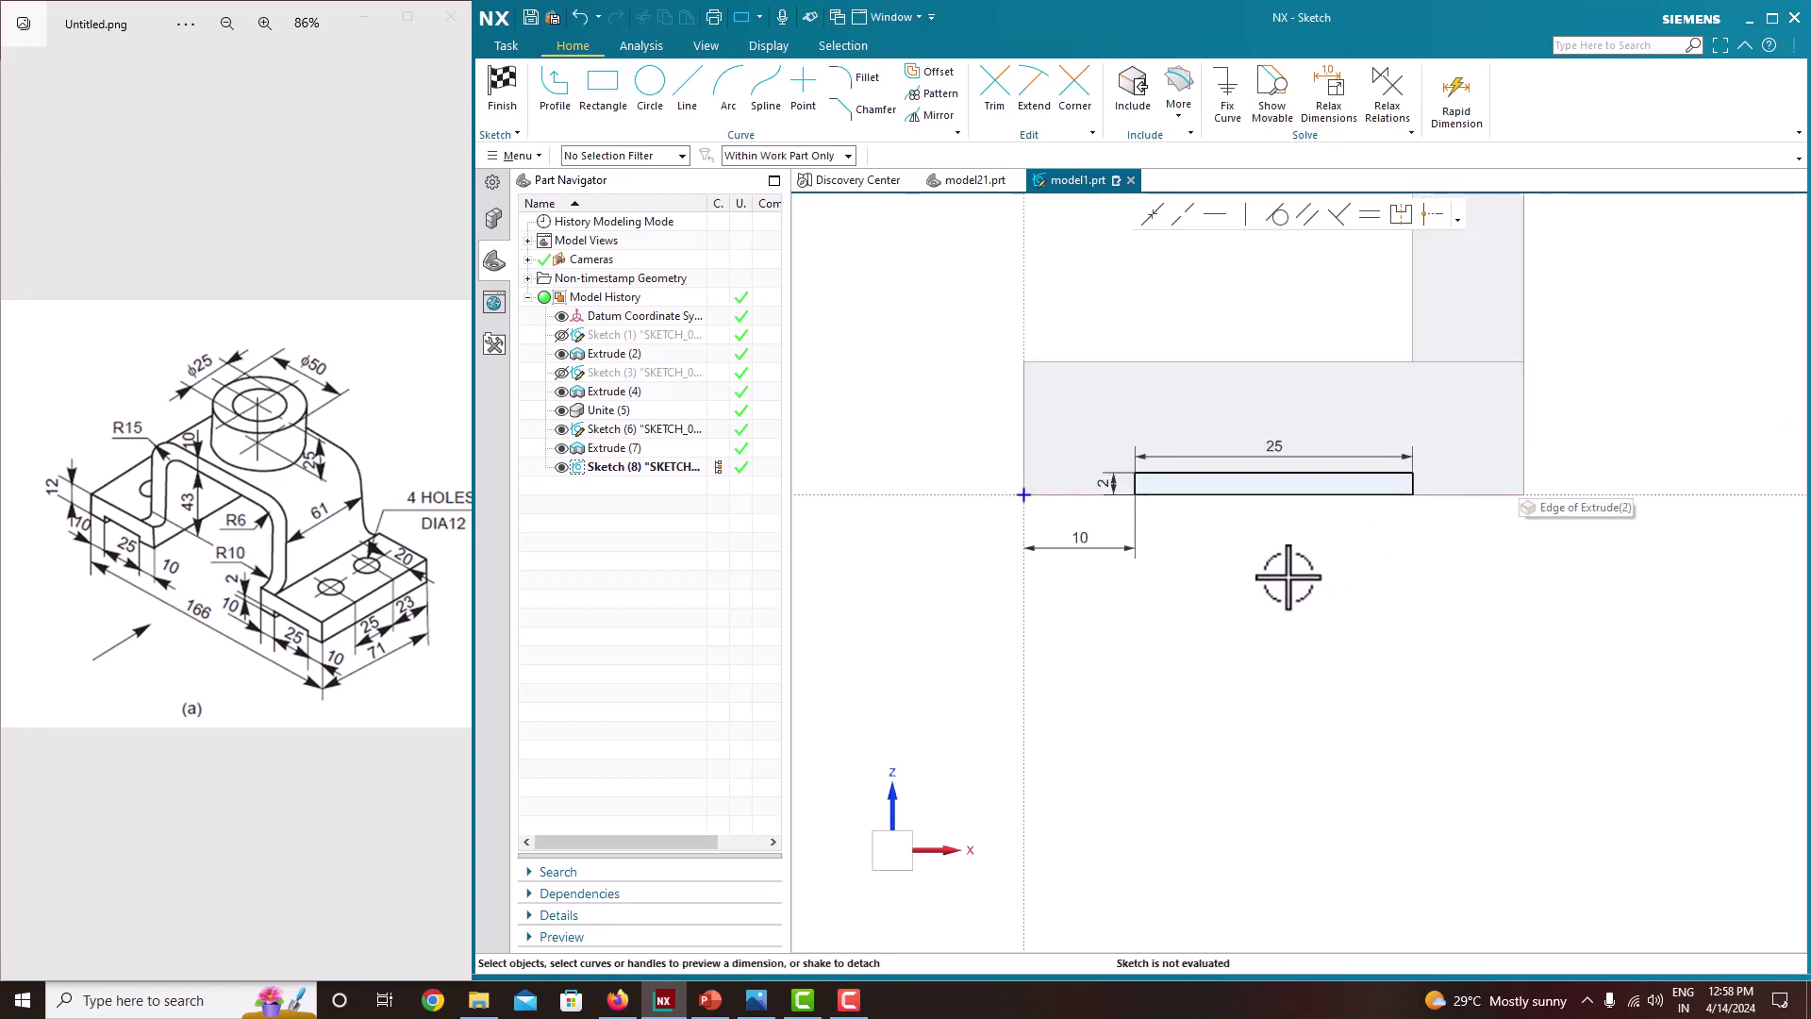
scroll(1289, 577, "up", 1)
scroll(1288, 578, "down", 2)
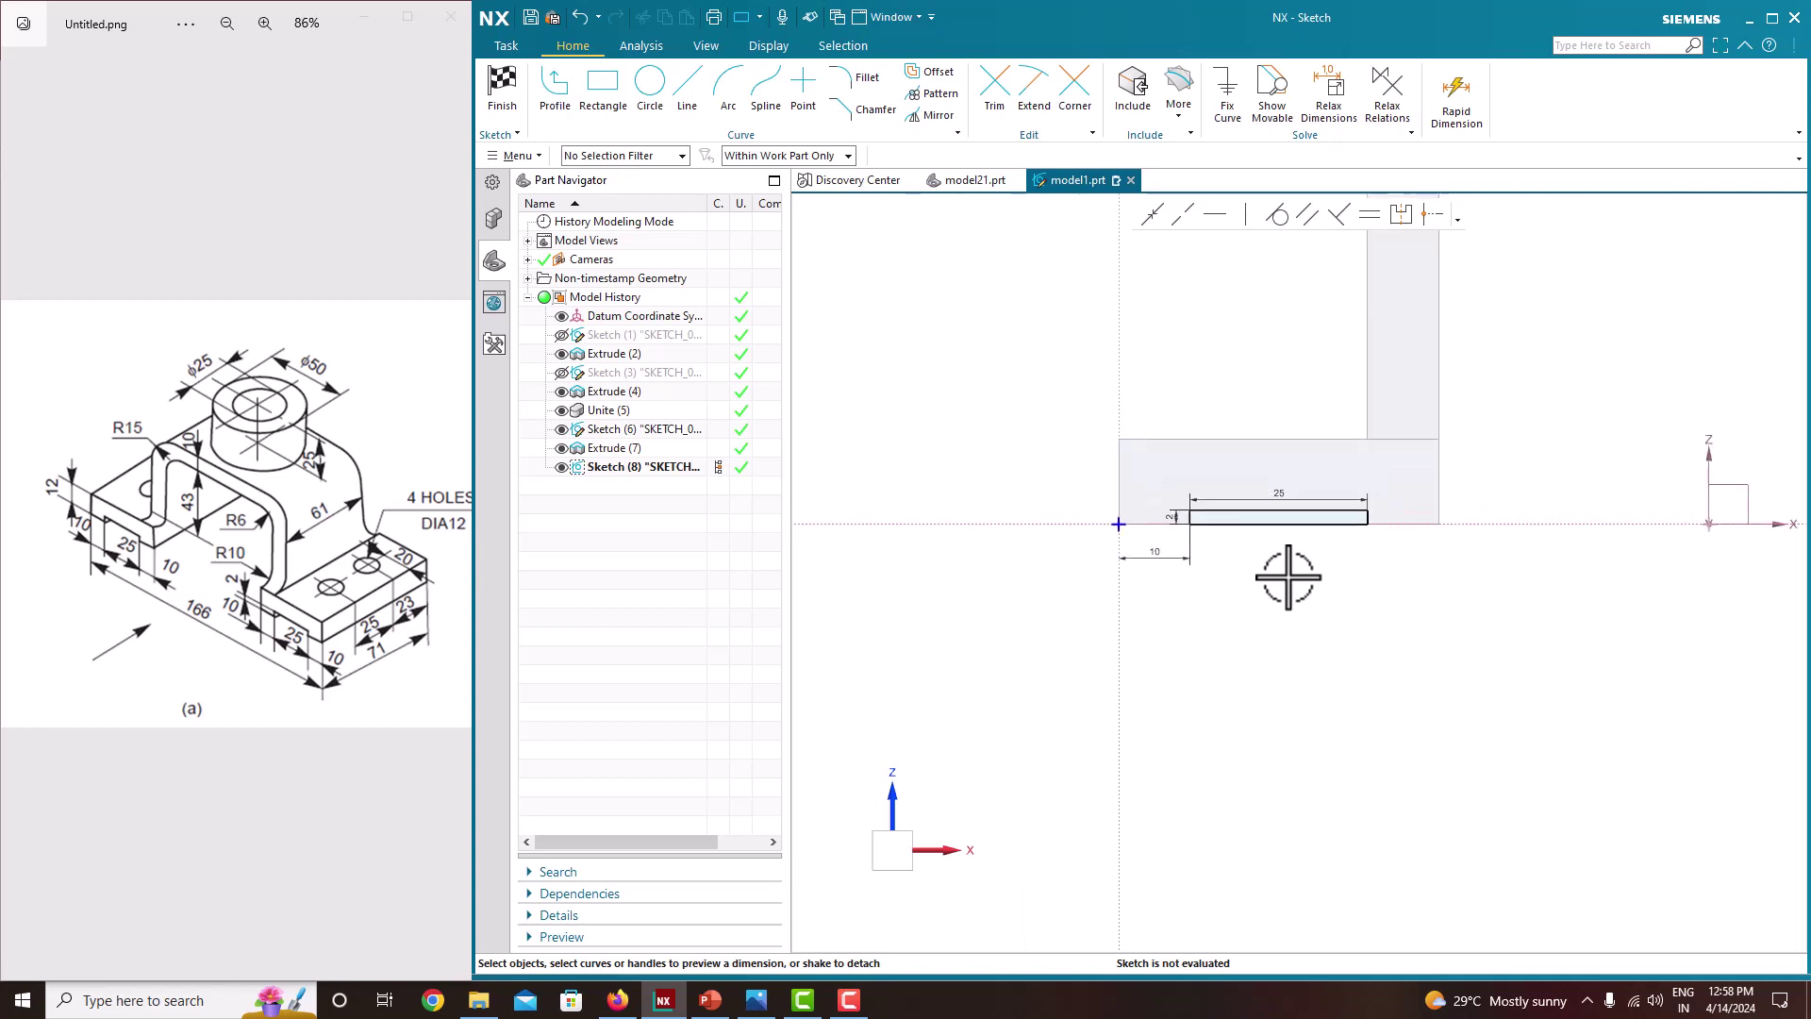
Finish the sketch and extrude the recess rectangle inward through the left foot, ending Until Next with the Boolean left at Inferred
right_click(1288, 577)
left_click(1350, 166)
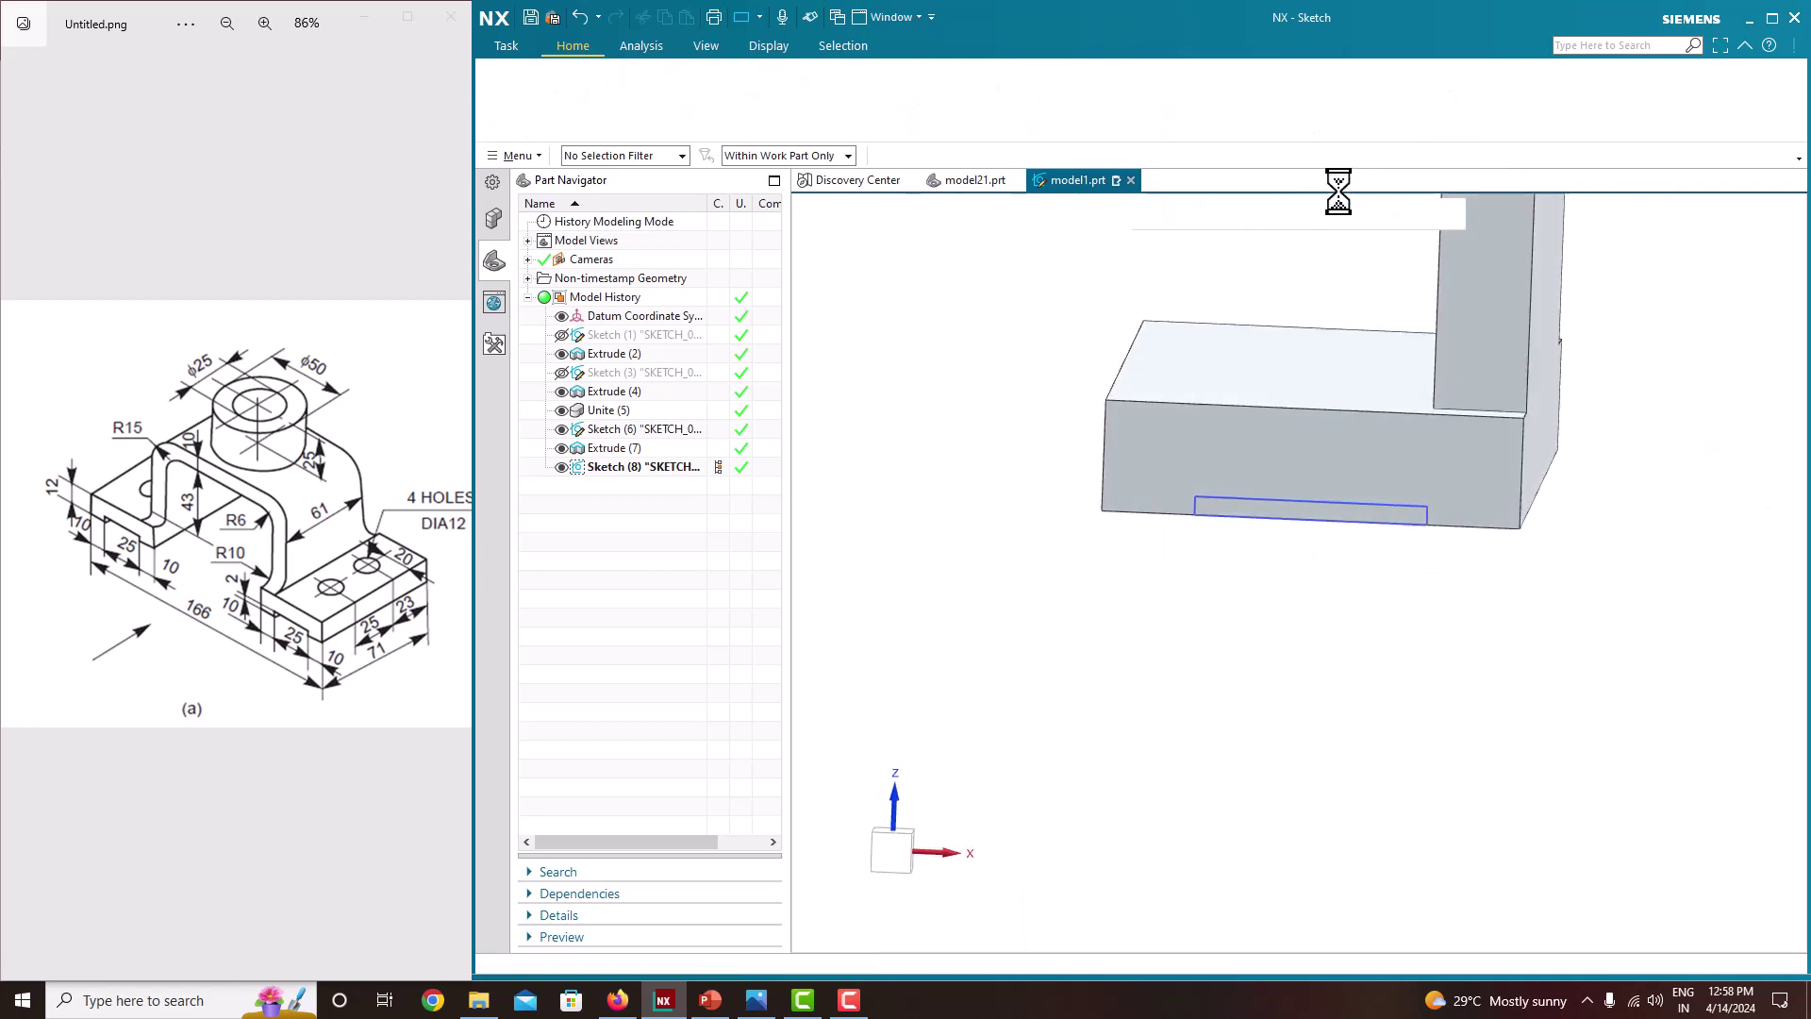
left_click(604, 106)
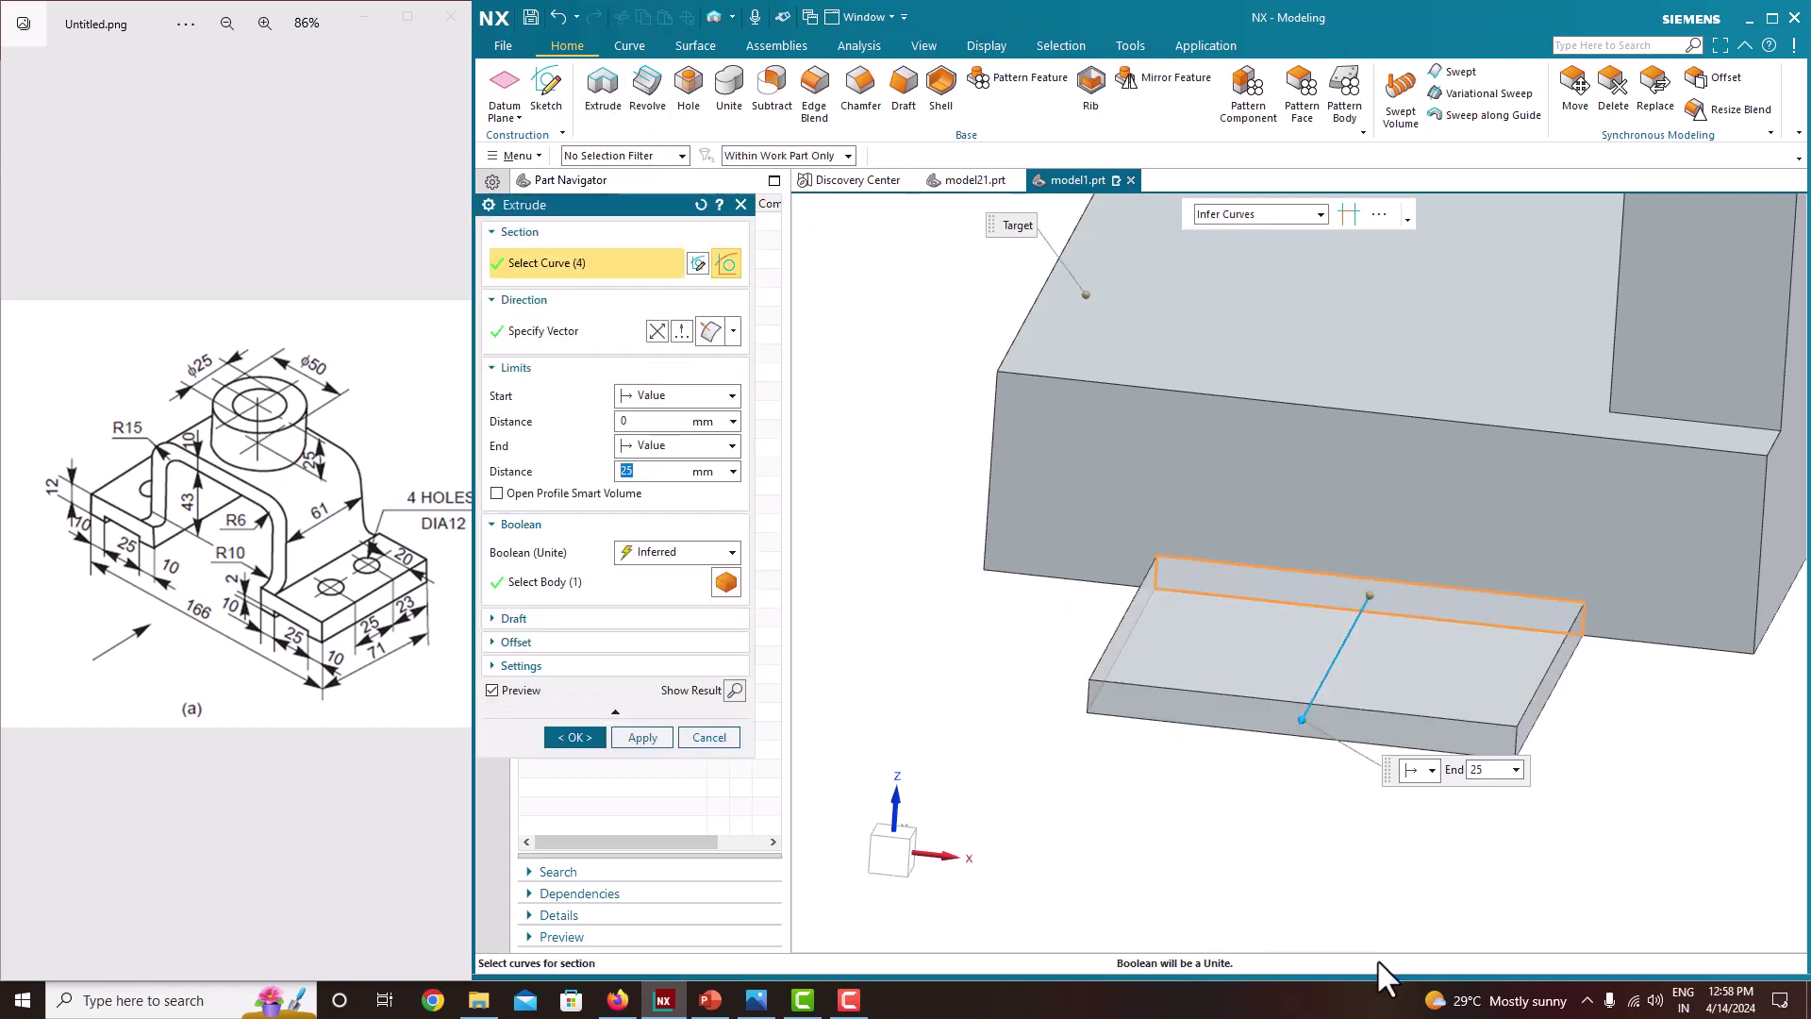
scroll(1116, 667, "down", 3)
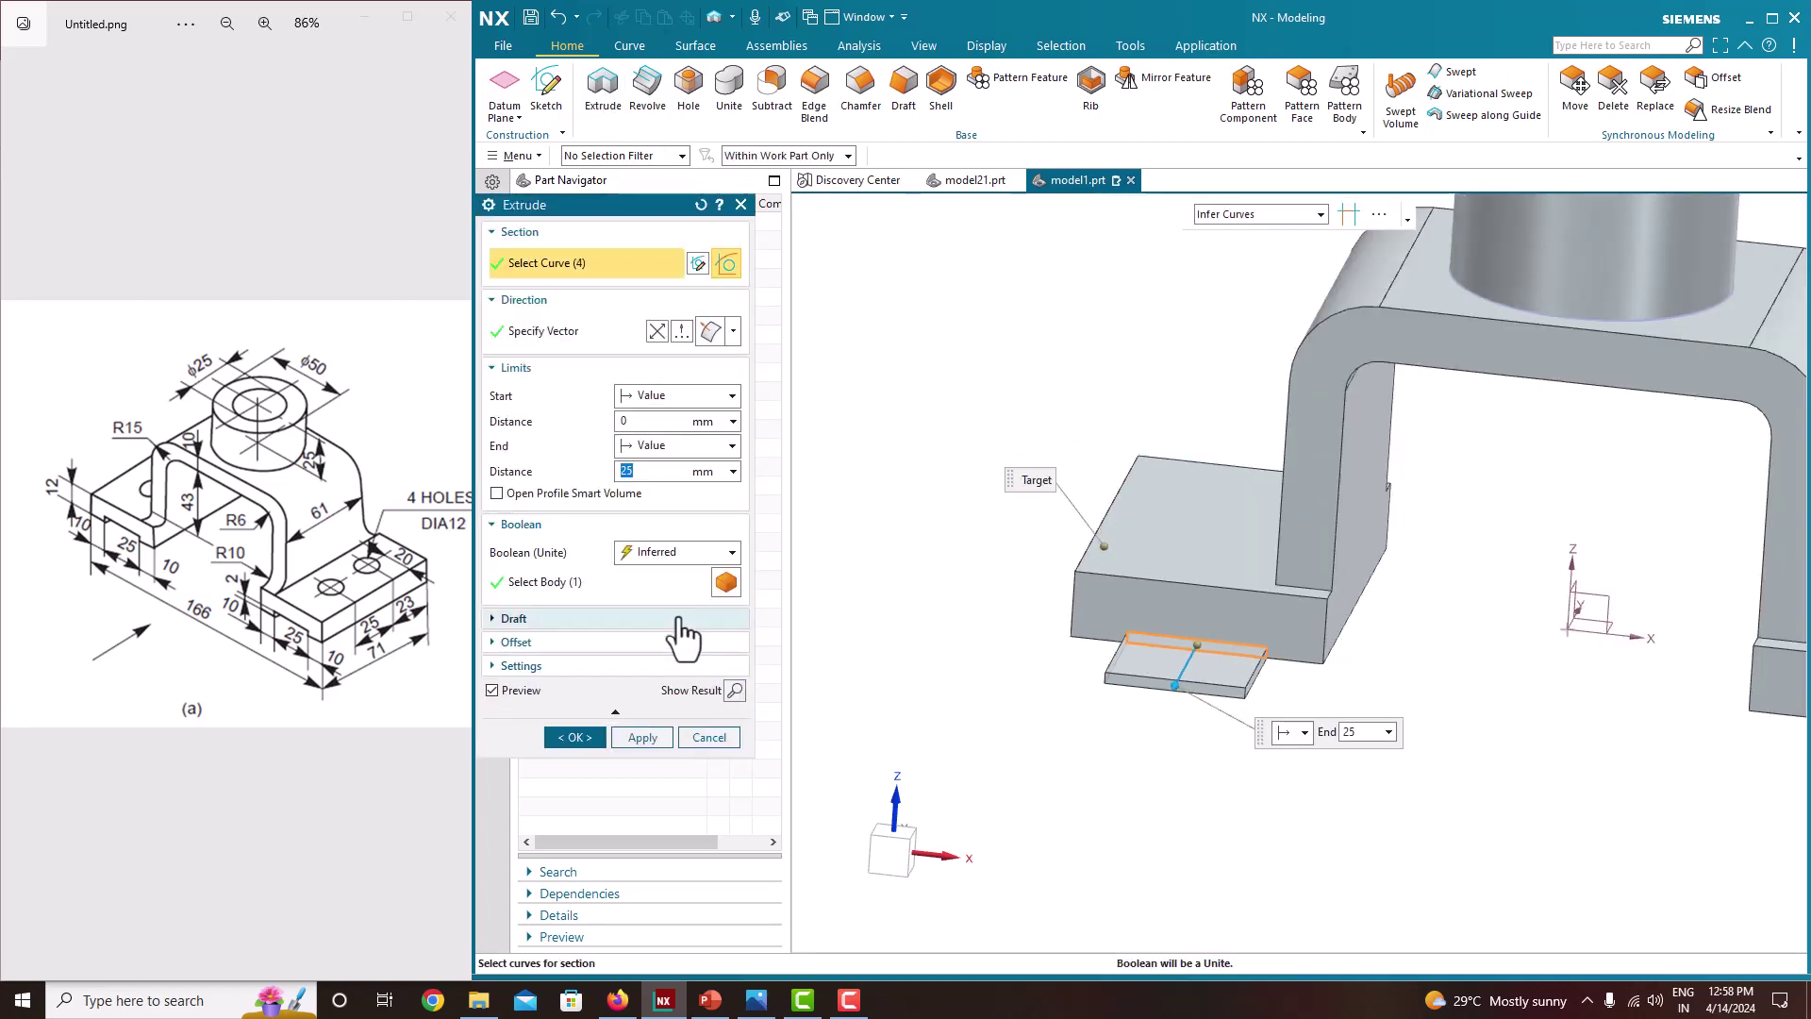
left_click_drag(1184, 672, 1144, 513)
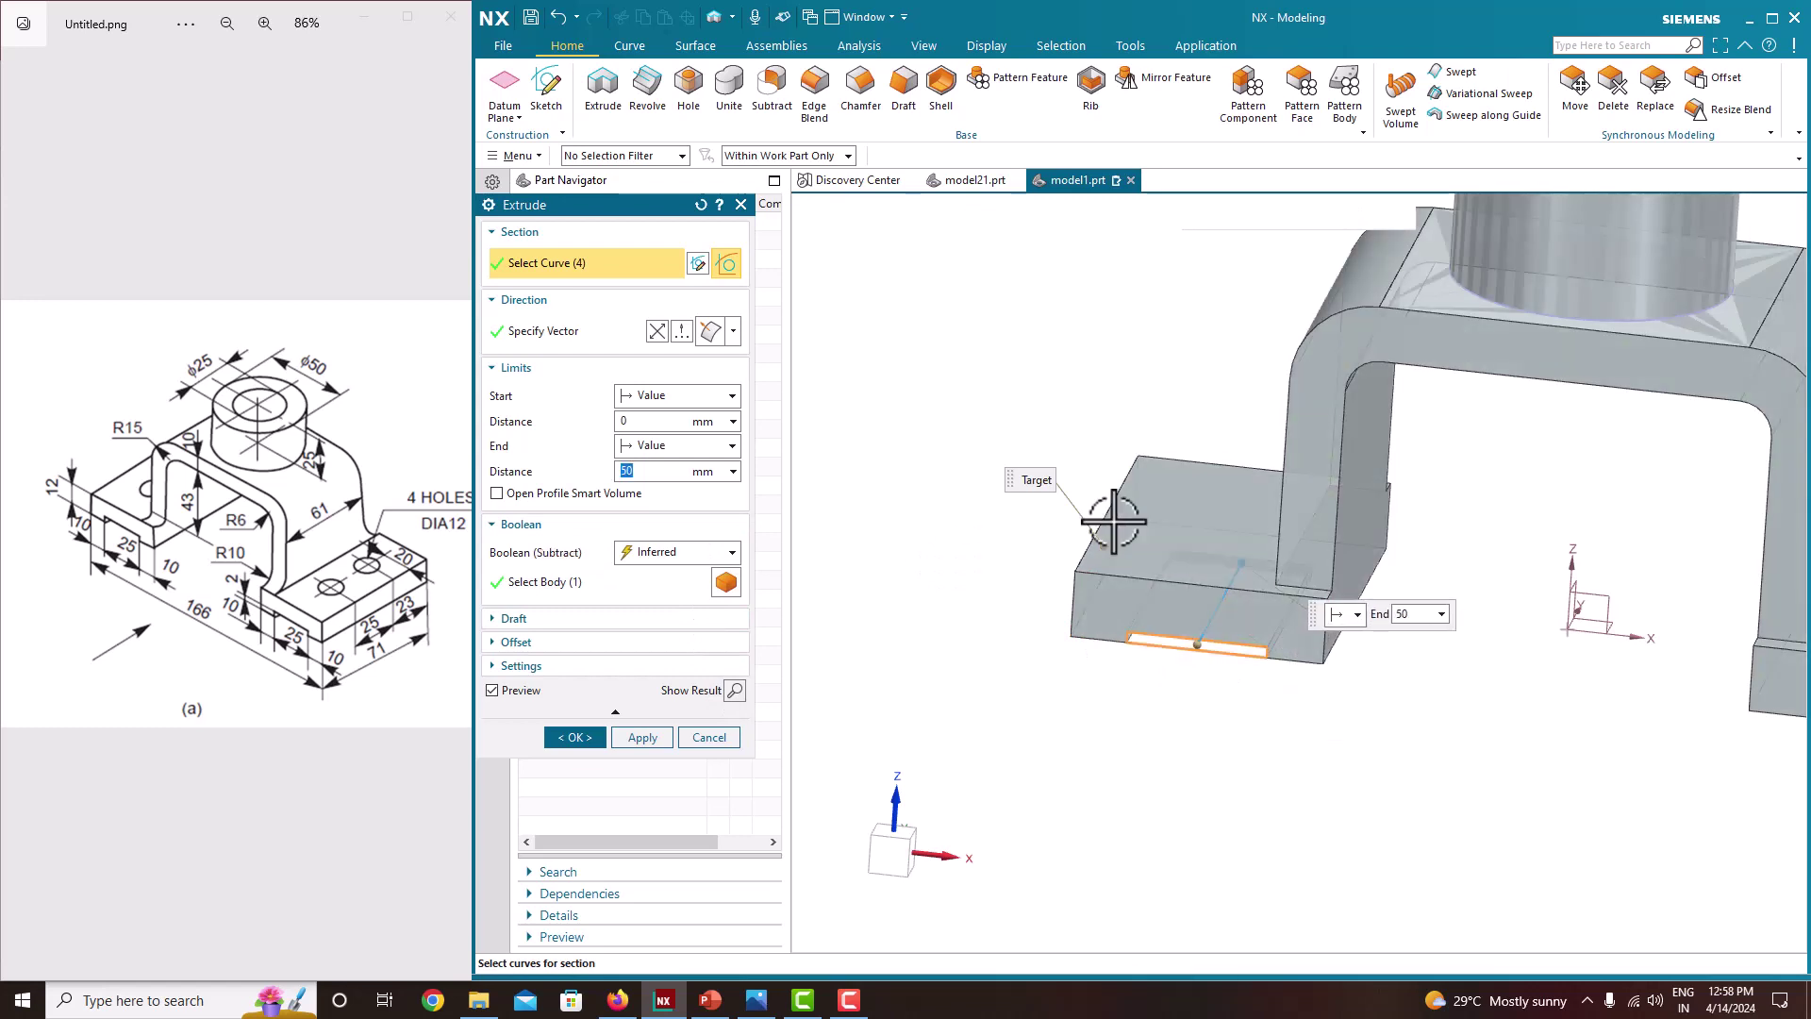
left_click(644, 443)
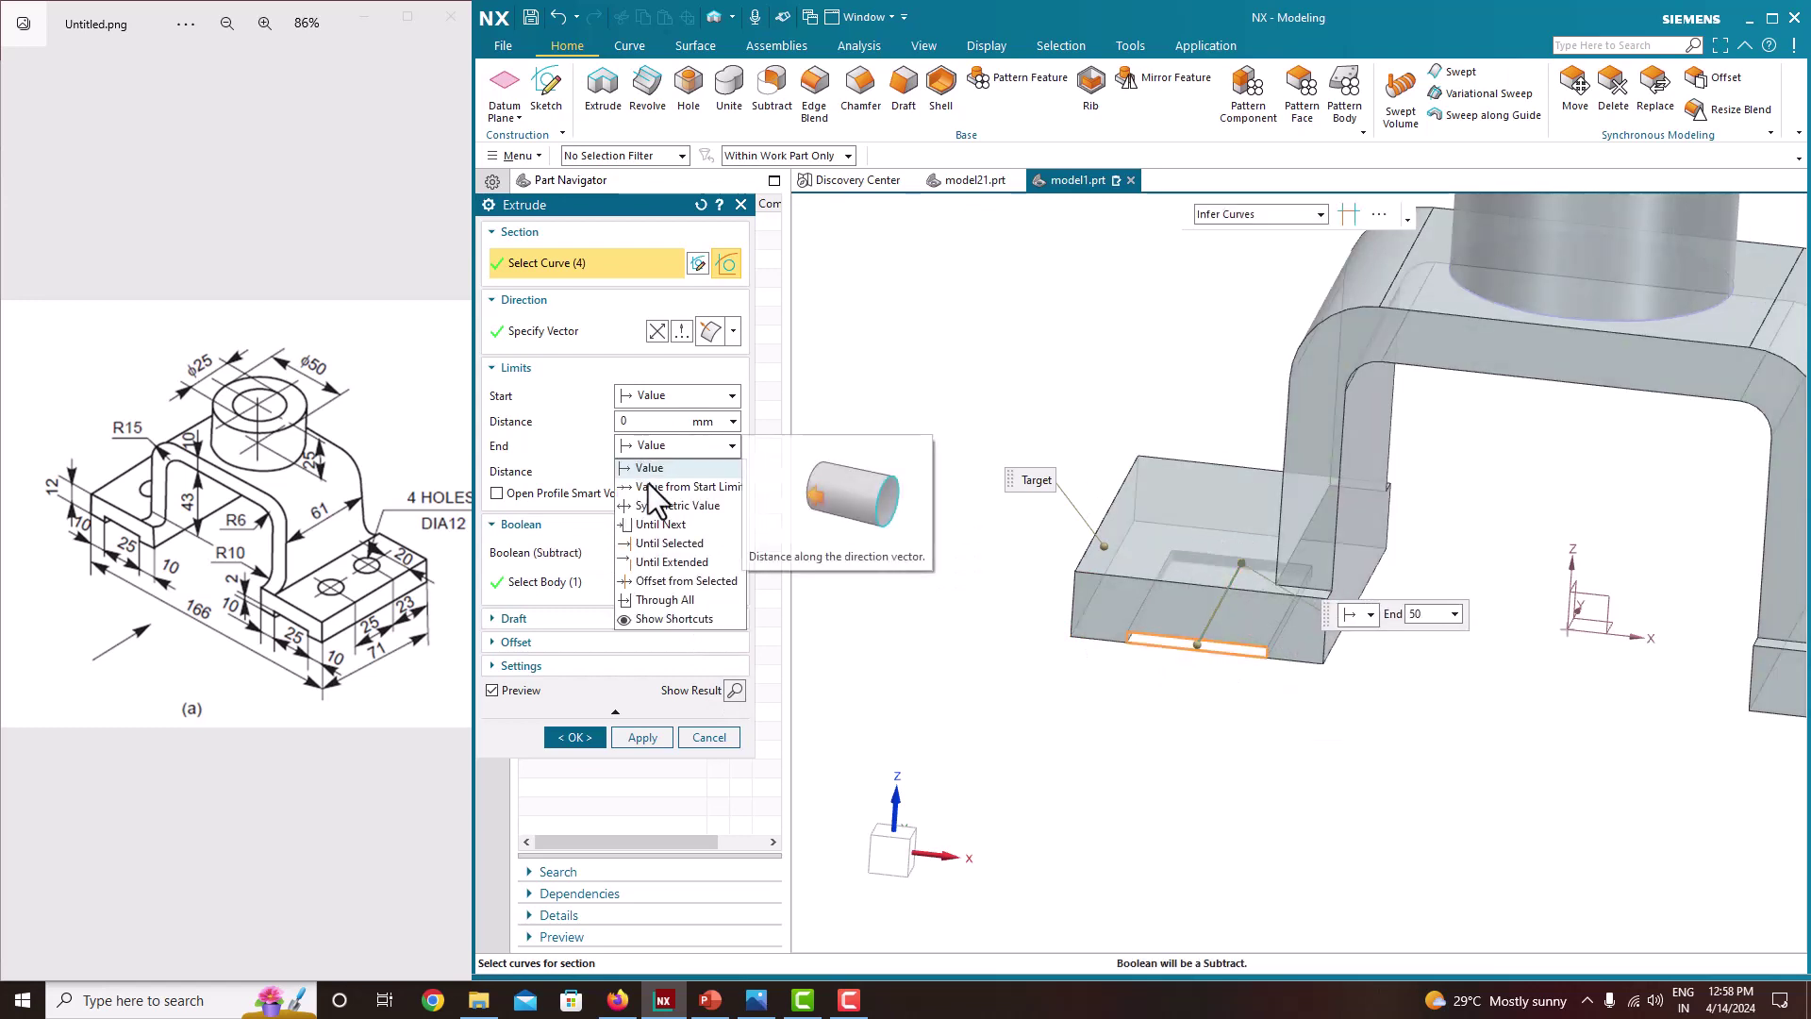
left_click(658, 526)
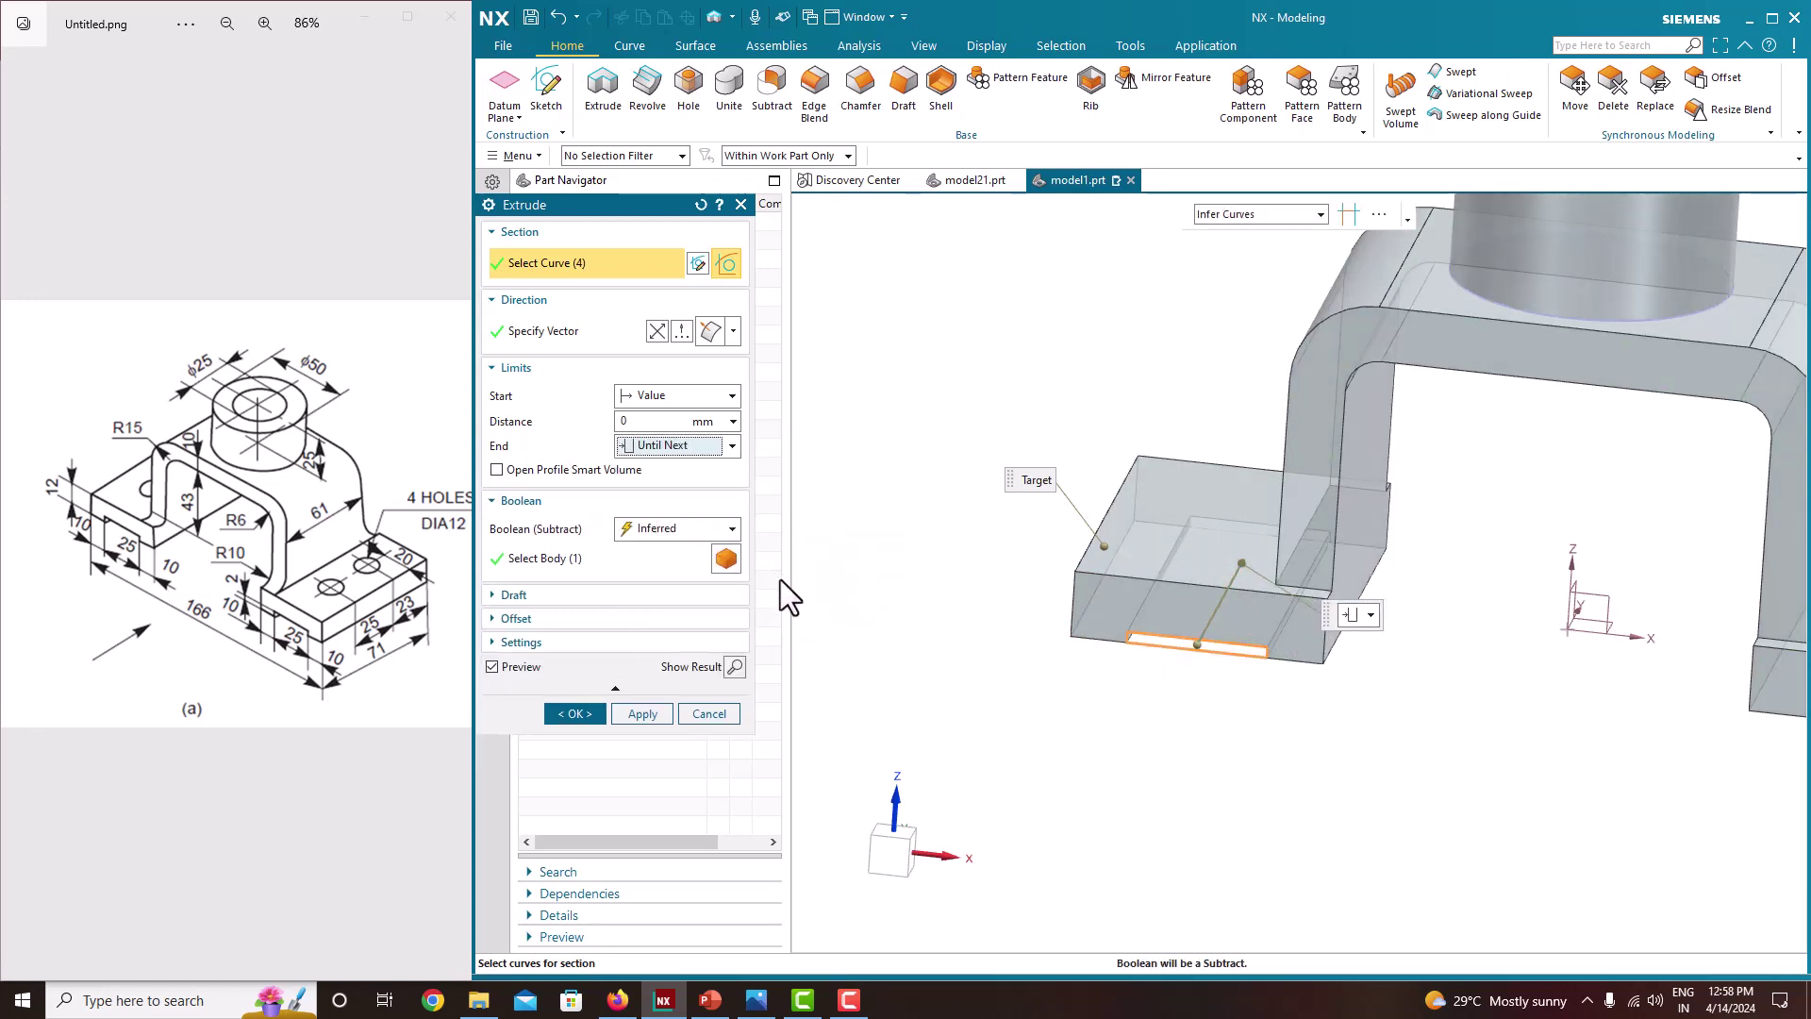
left_click(575, 714)
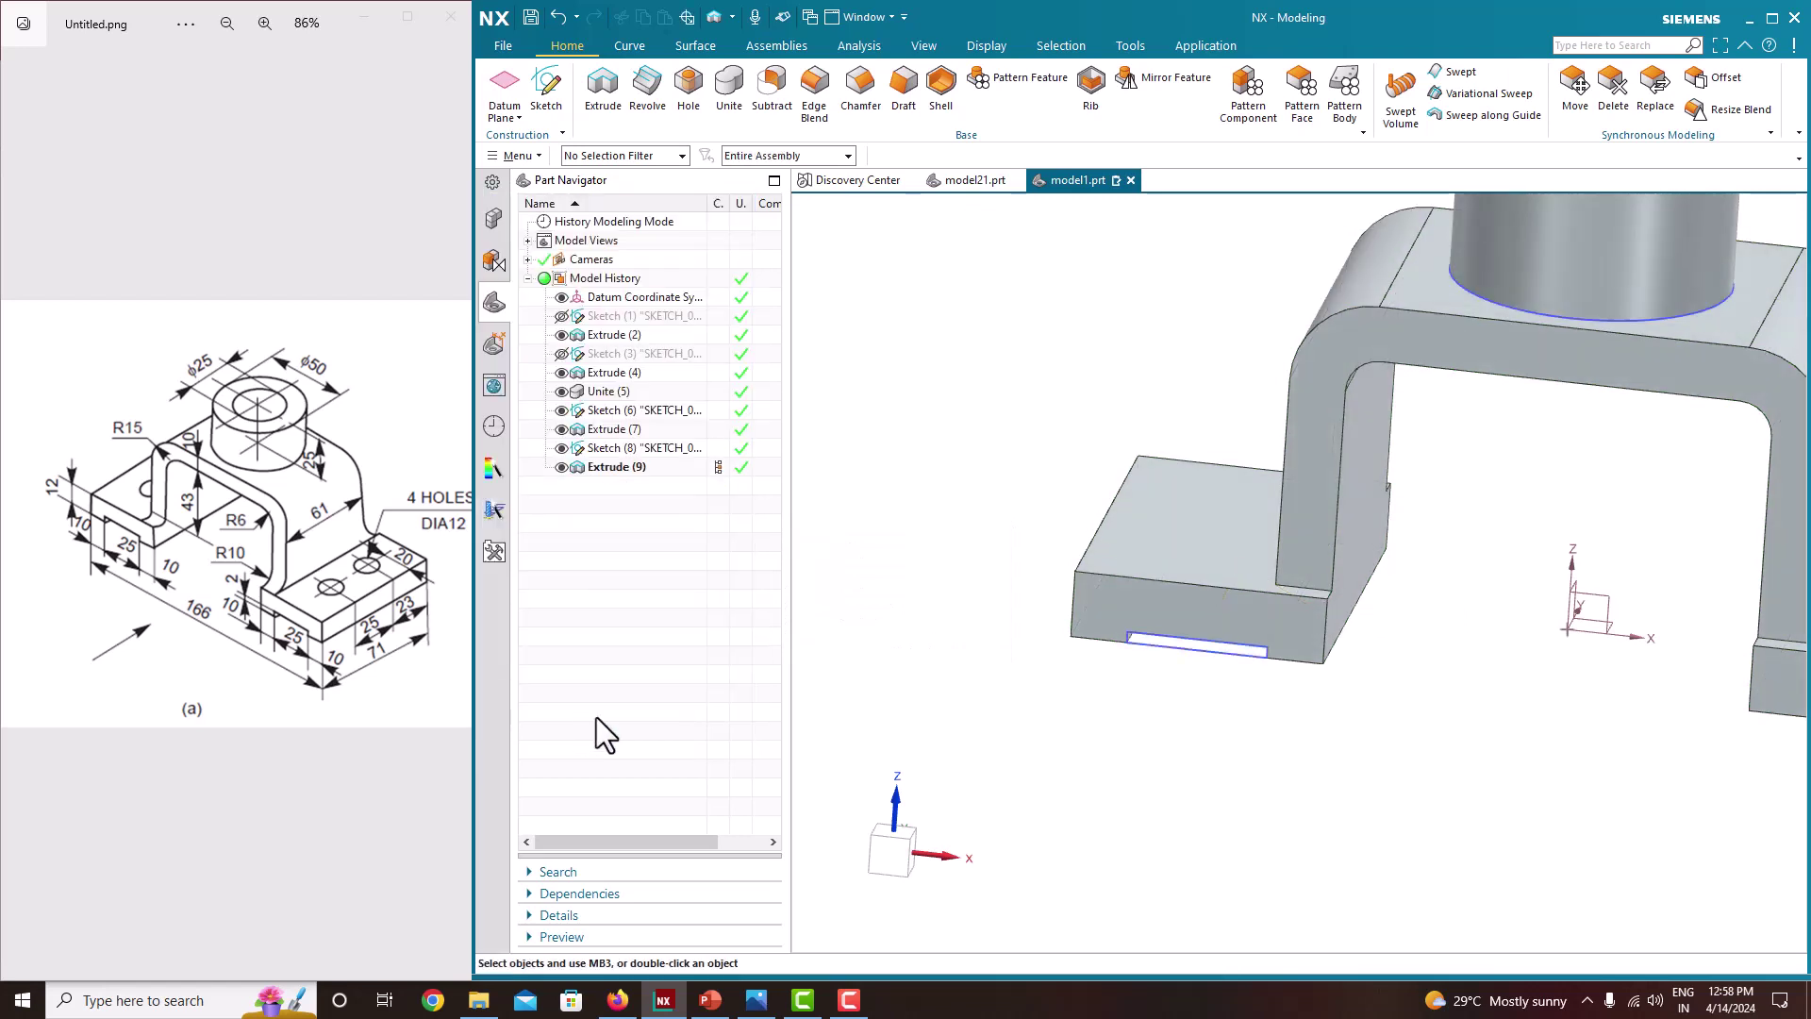
Hide the foot recess sketch and the boss circle sketch
middle_click_drag(924, 660, 991, 631)
left_click(561, 447)
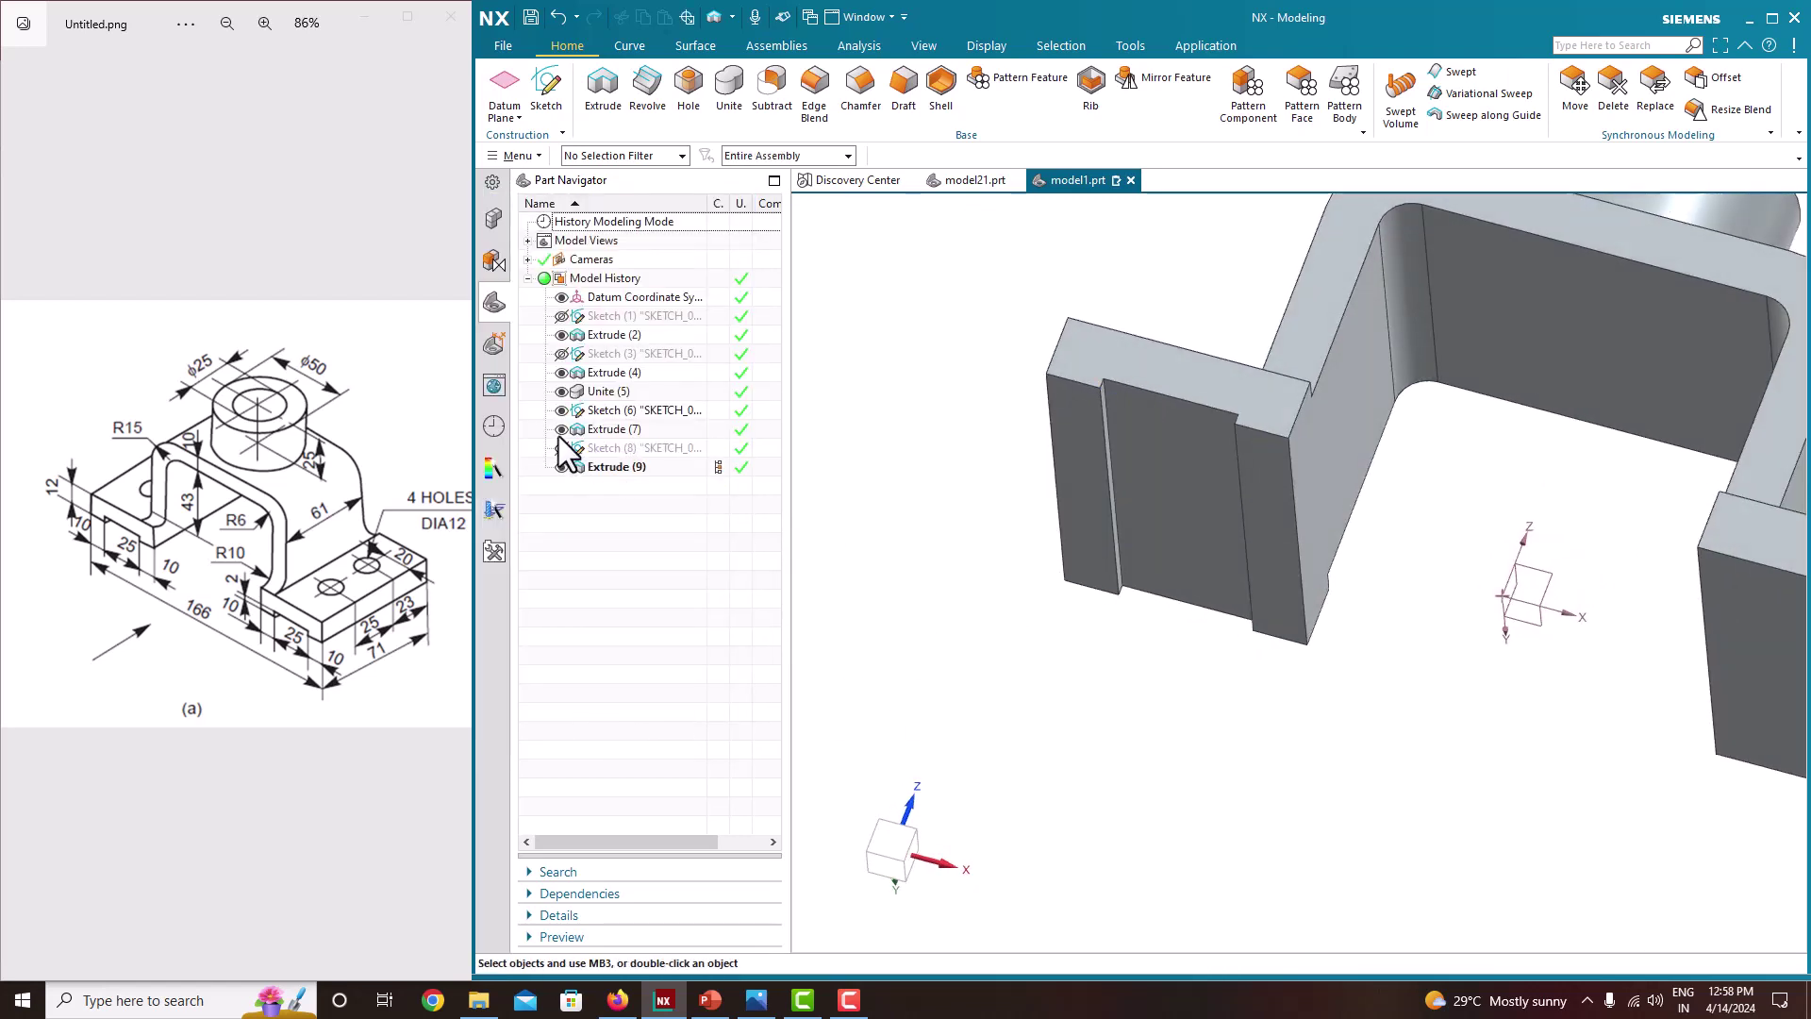
middle_click_drag(821, 467, 1178, 549)
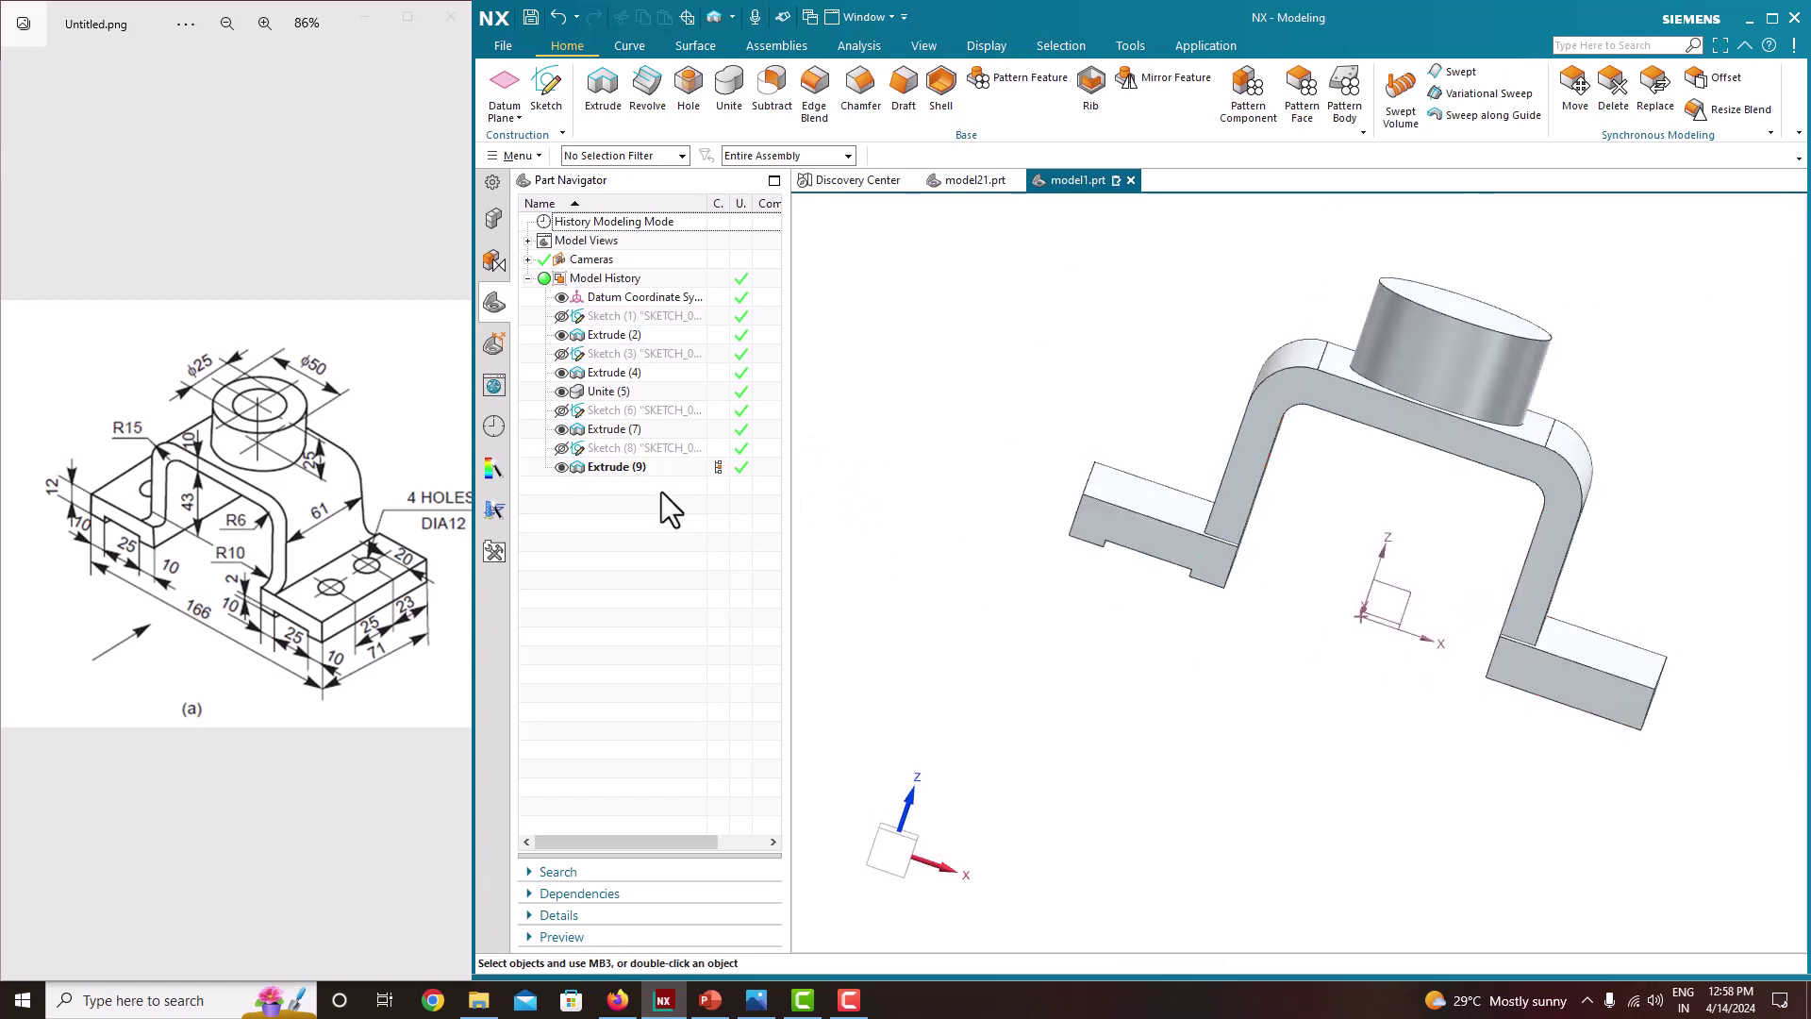
Mirror the foot recess extrusion about the YZ plane onto the right foot with Mirror Feature
left_click(629, 468)
middle_click_drag(924, 542, 872, 533)
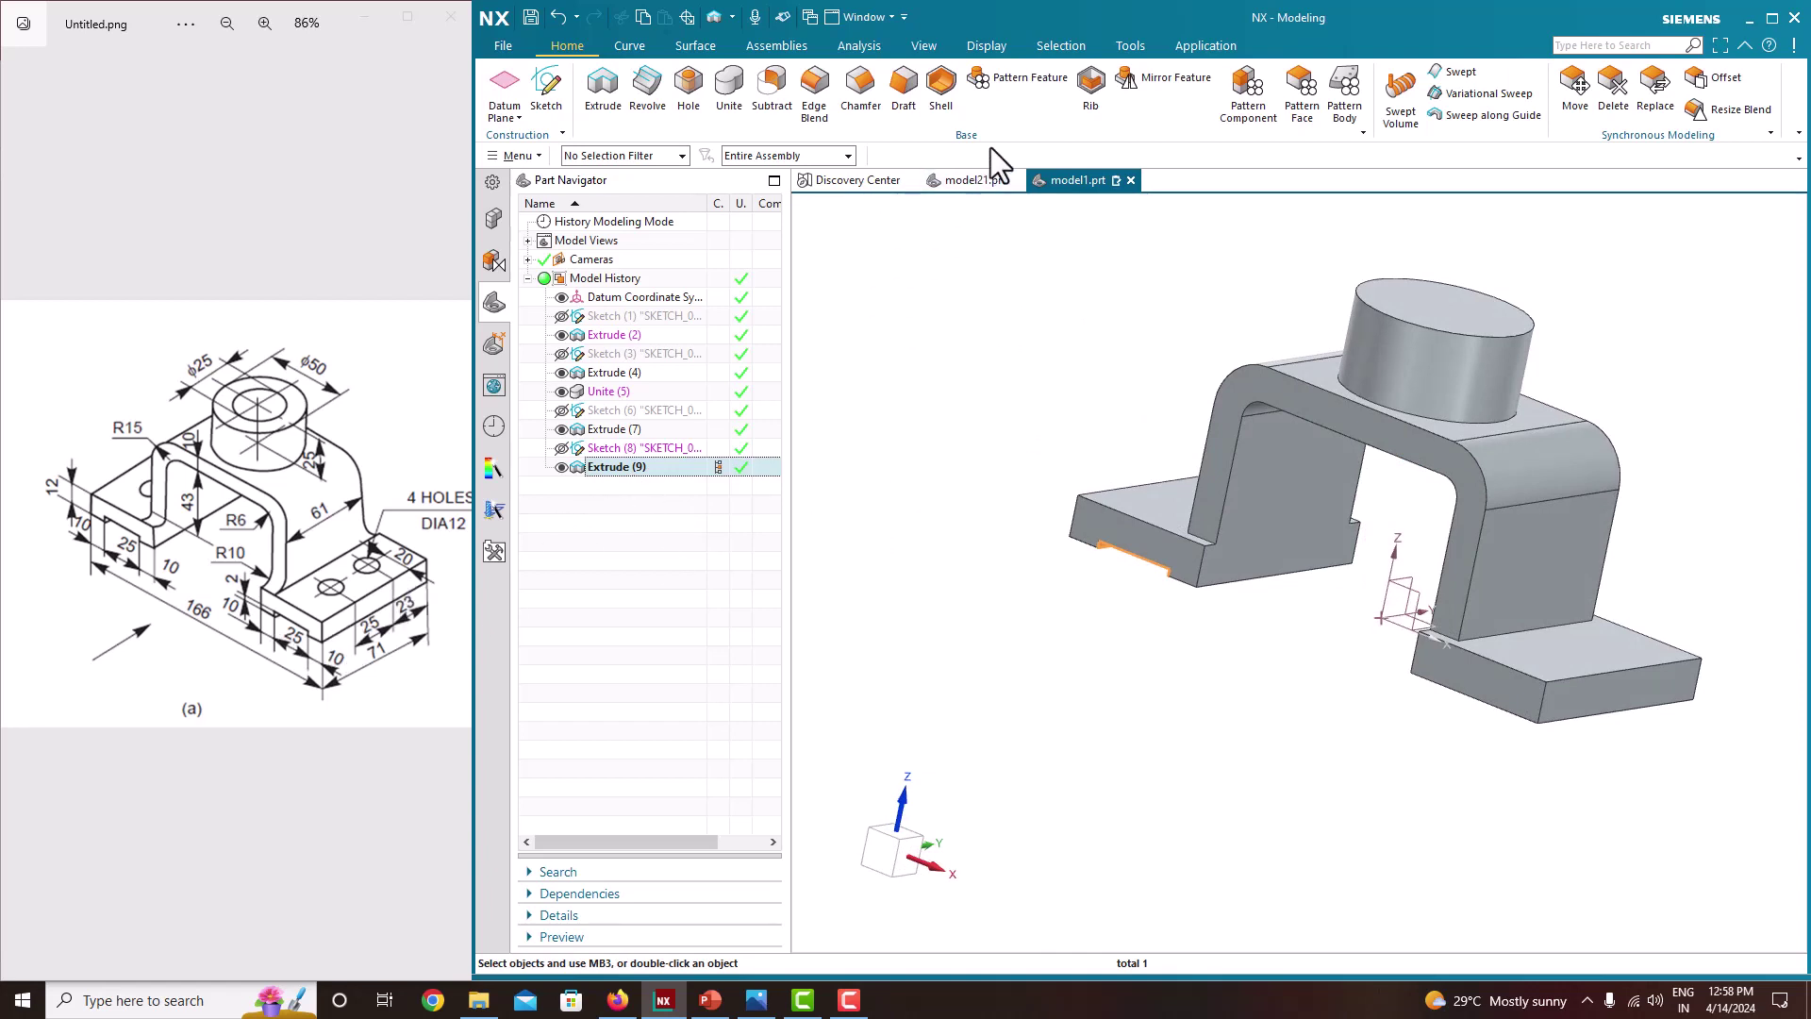
left_click(1178, 83)
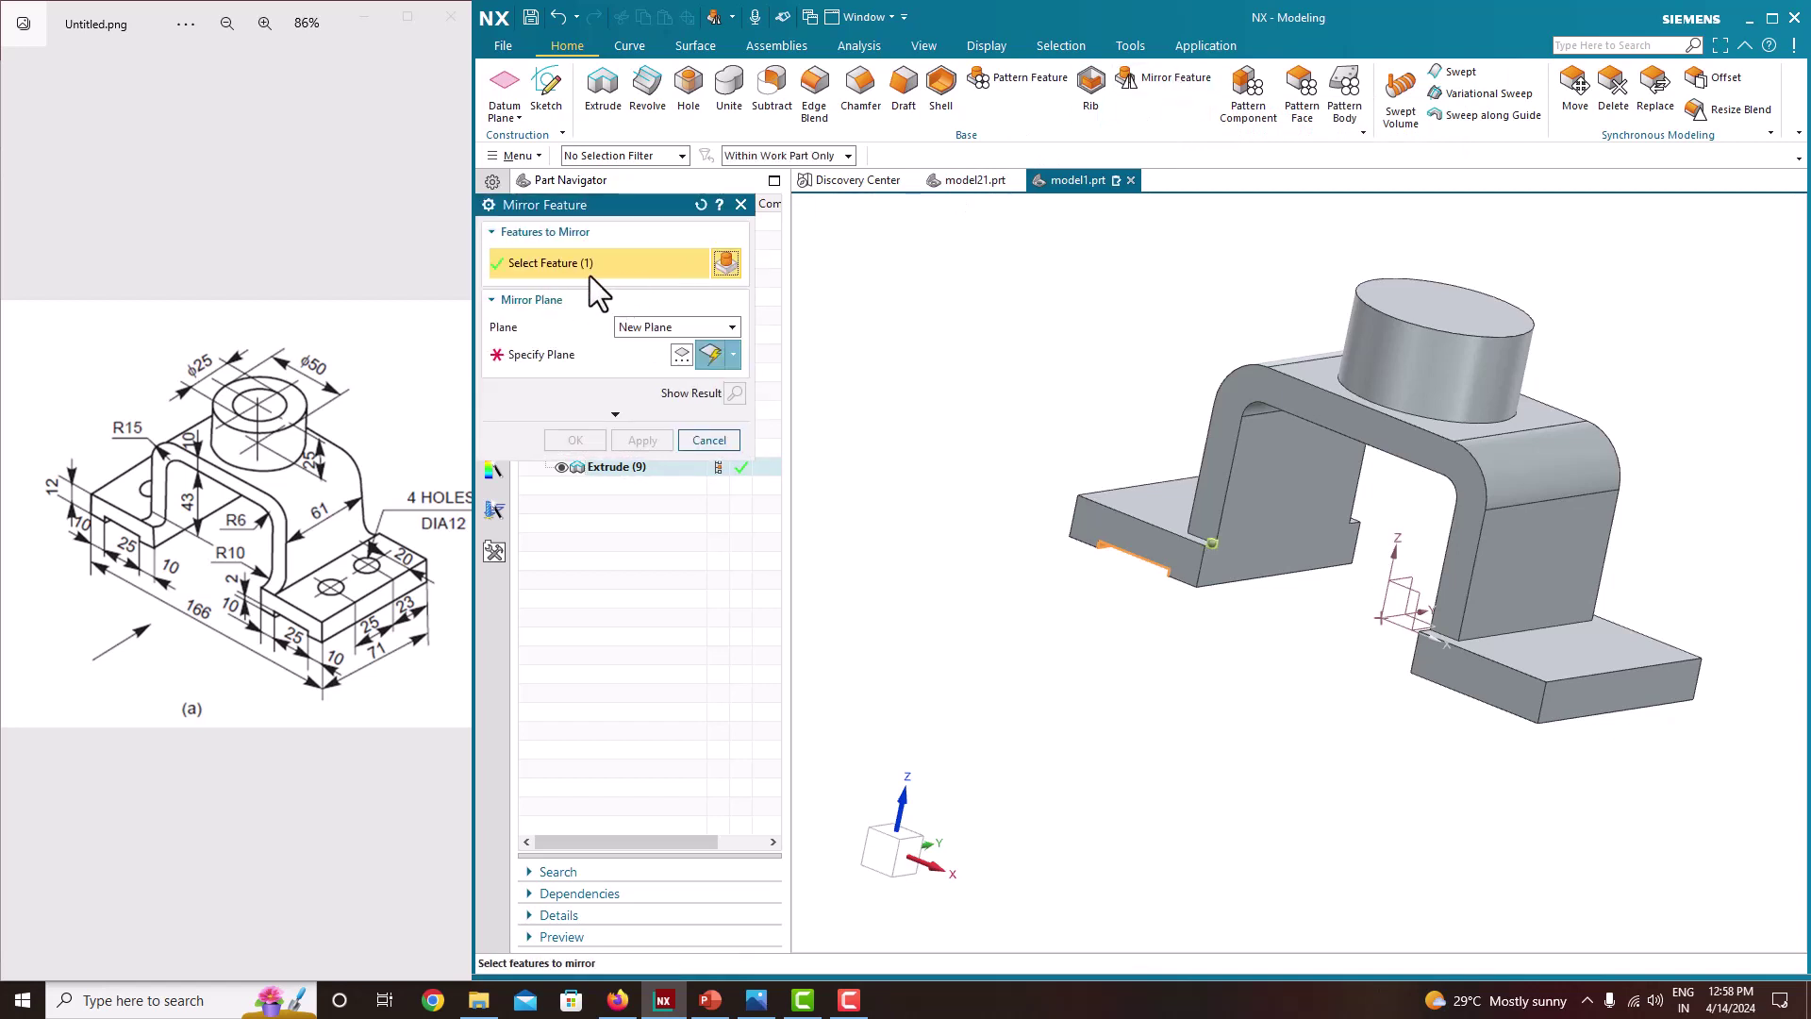
left_click(555, 358)
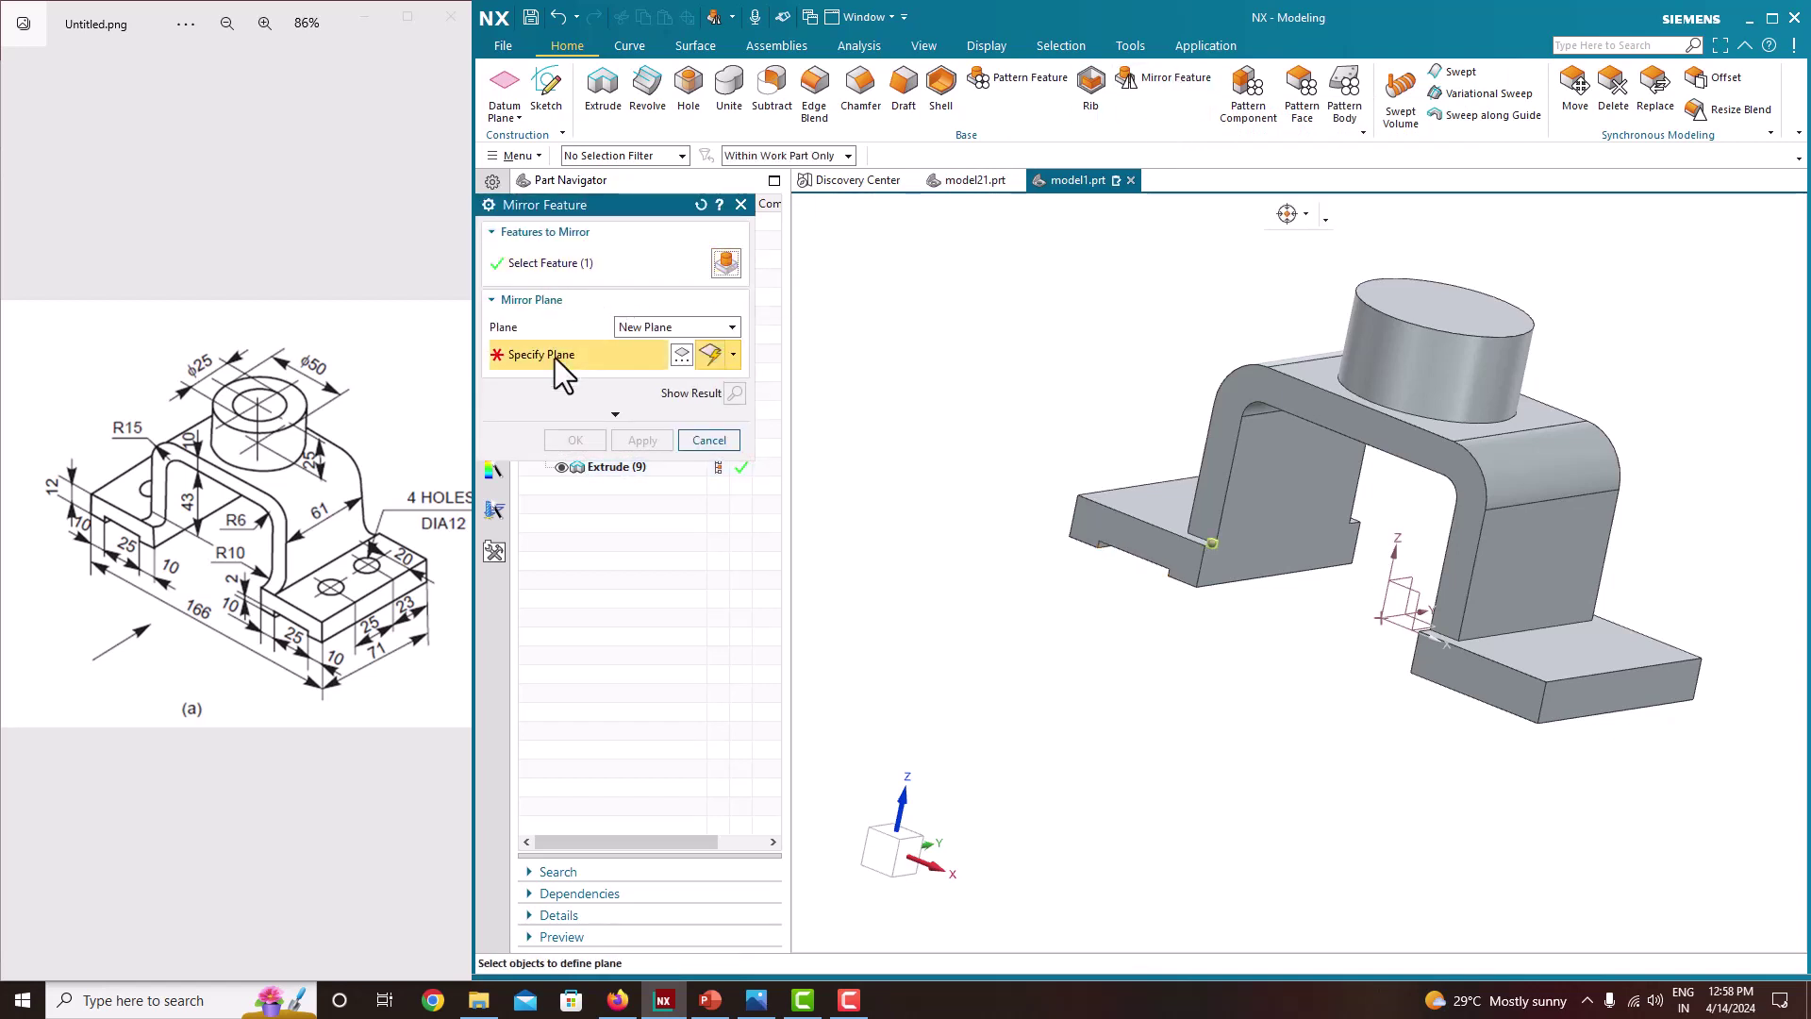
left_click(1412, 577)
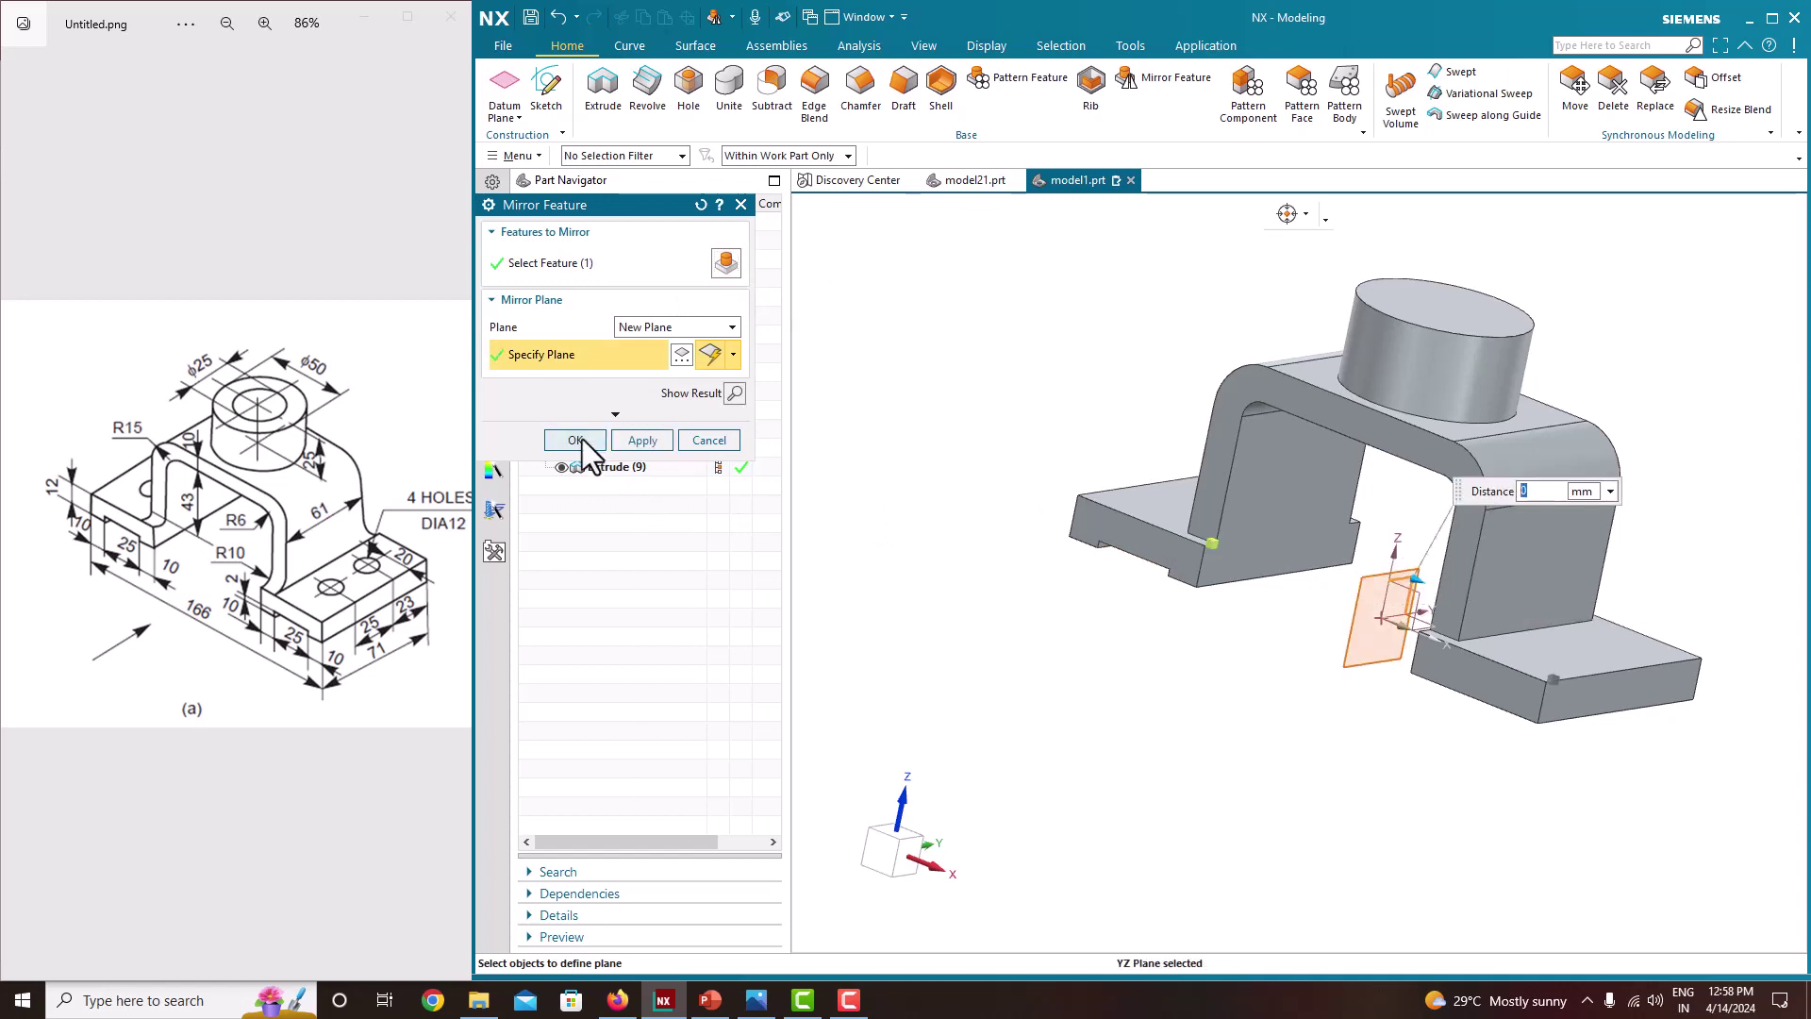
left_click(576, 441)
Create a new sketch on the top face of the right foot
mouse_move(1043, 566)
middle_mouse_down()
mouse_move(1148, 606)
mouse_move(1065, 609)
mouse_move(1091, 598)
mouse_move(1084, 538)
mouse_move(1091, 578)
mouse_move(1036, 597)
middle_mouse_up()
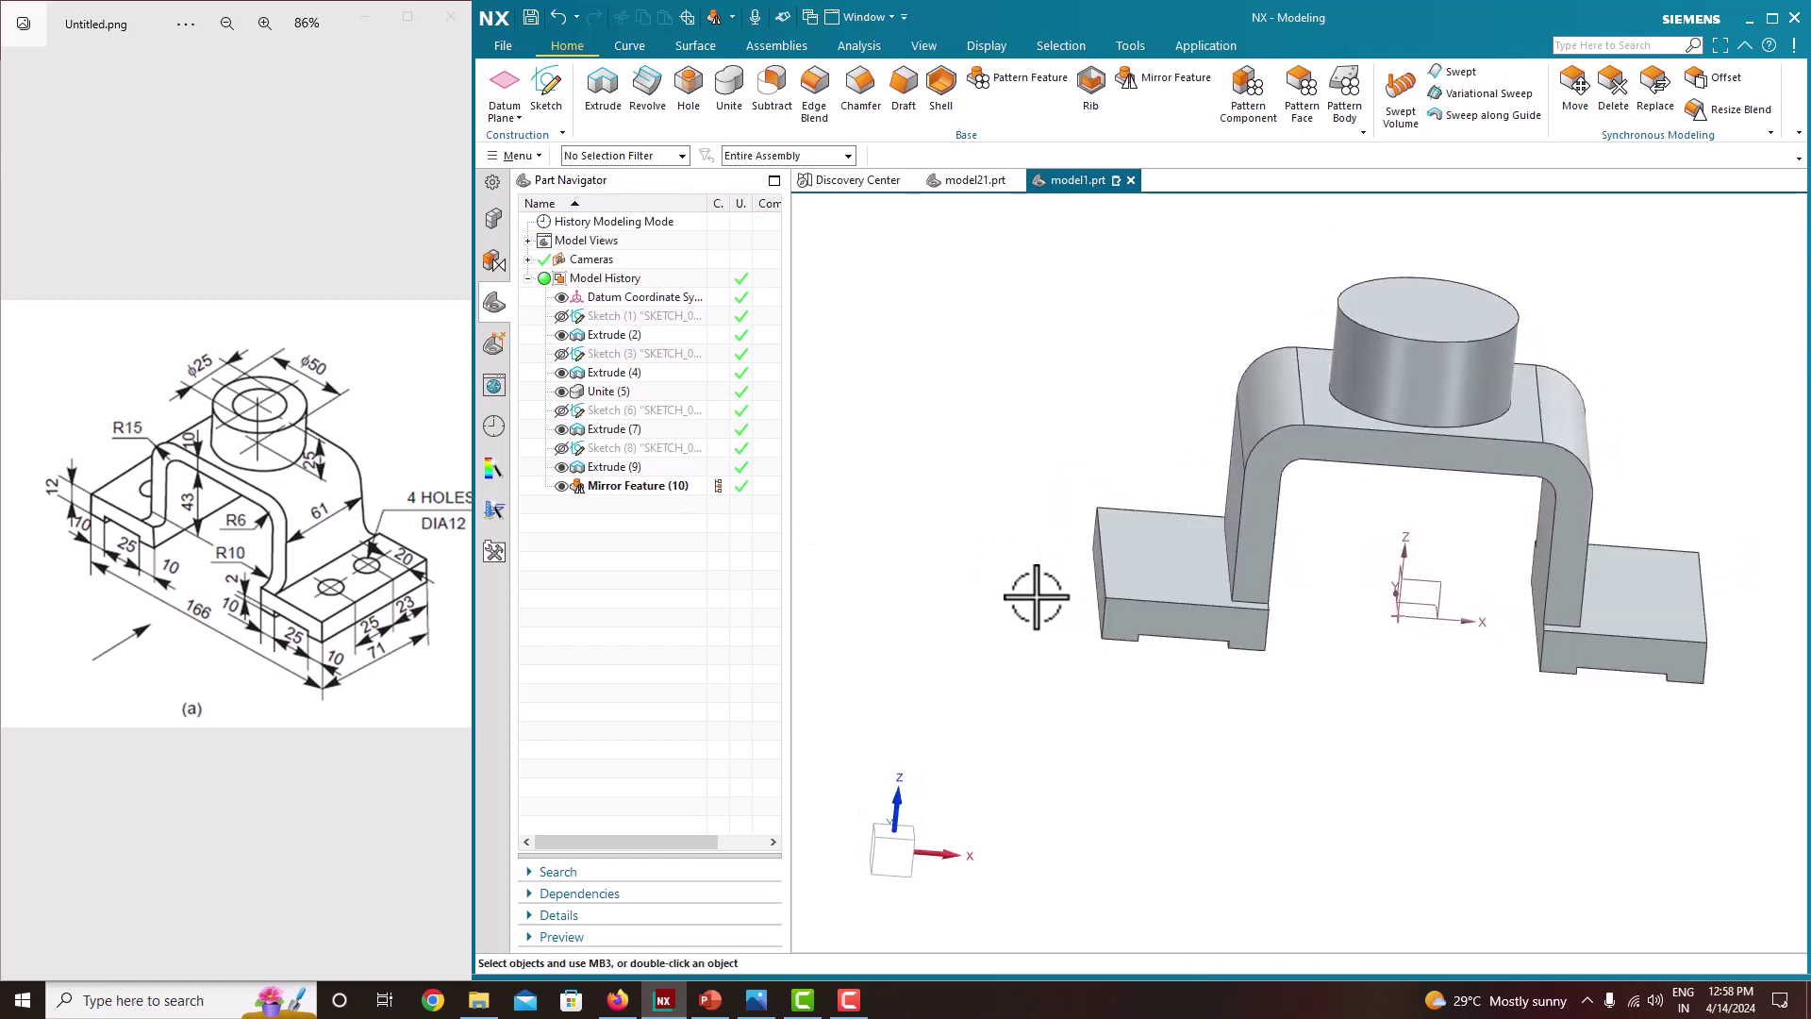
middle_click_drag(1022, 529, 990, 546)
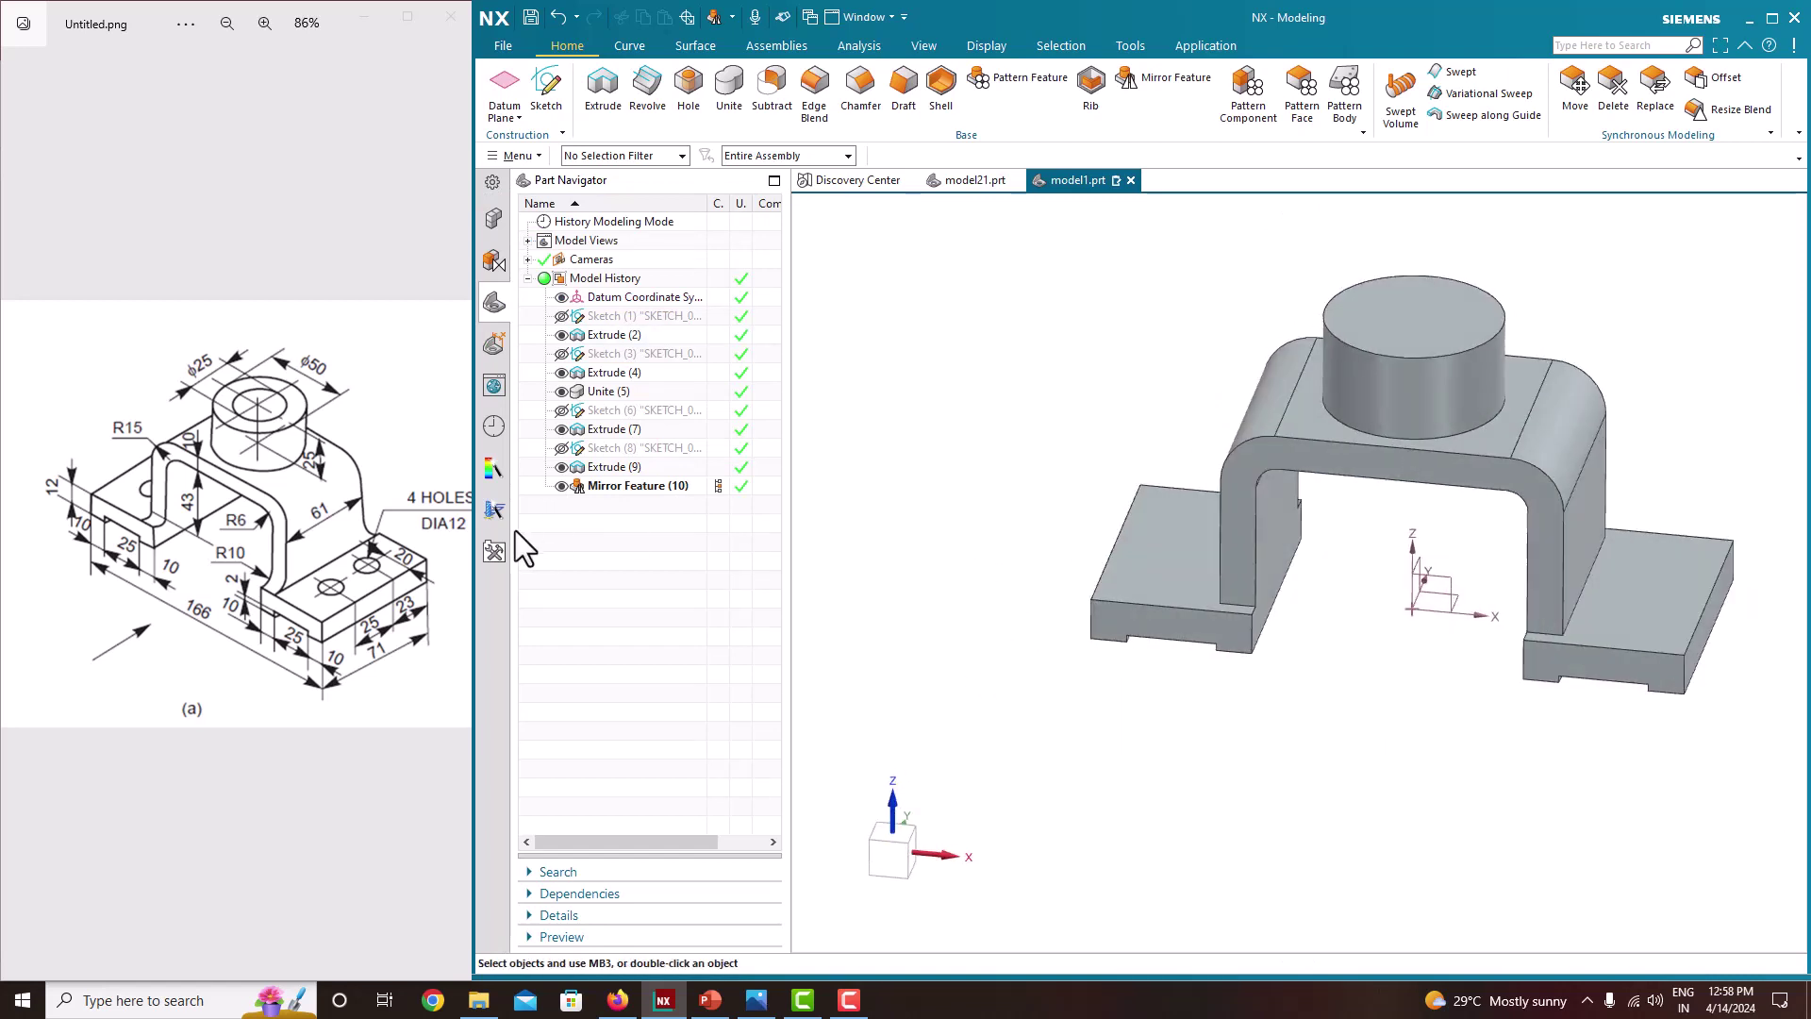
middle_click_drag(1063, 473, 1392, 504)
left_click(549, 94)
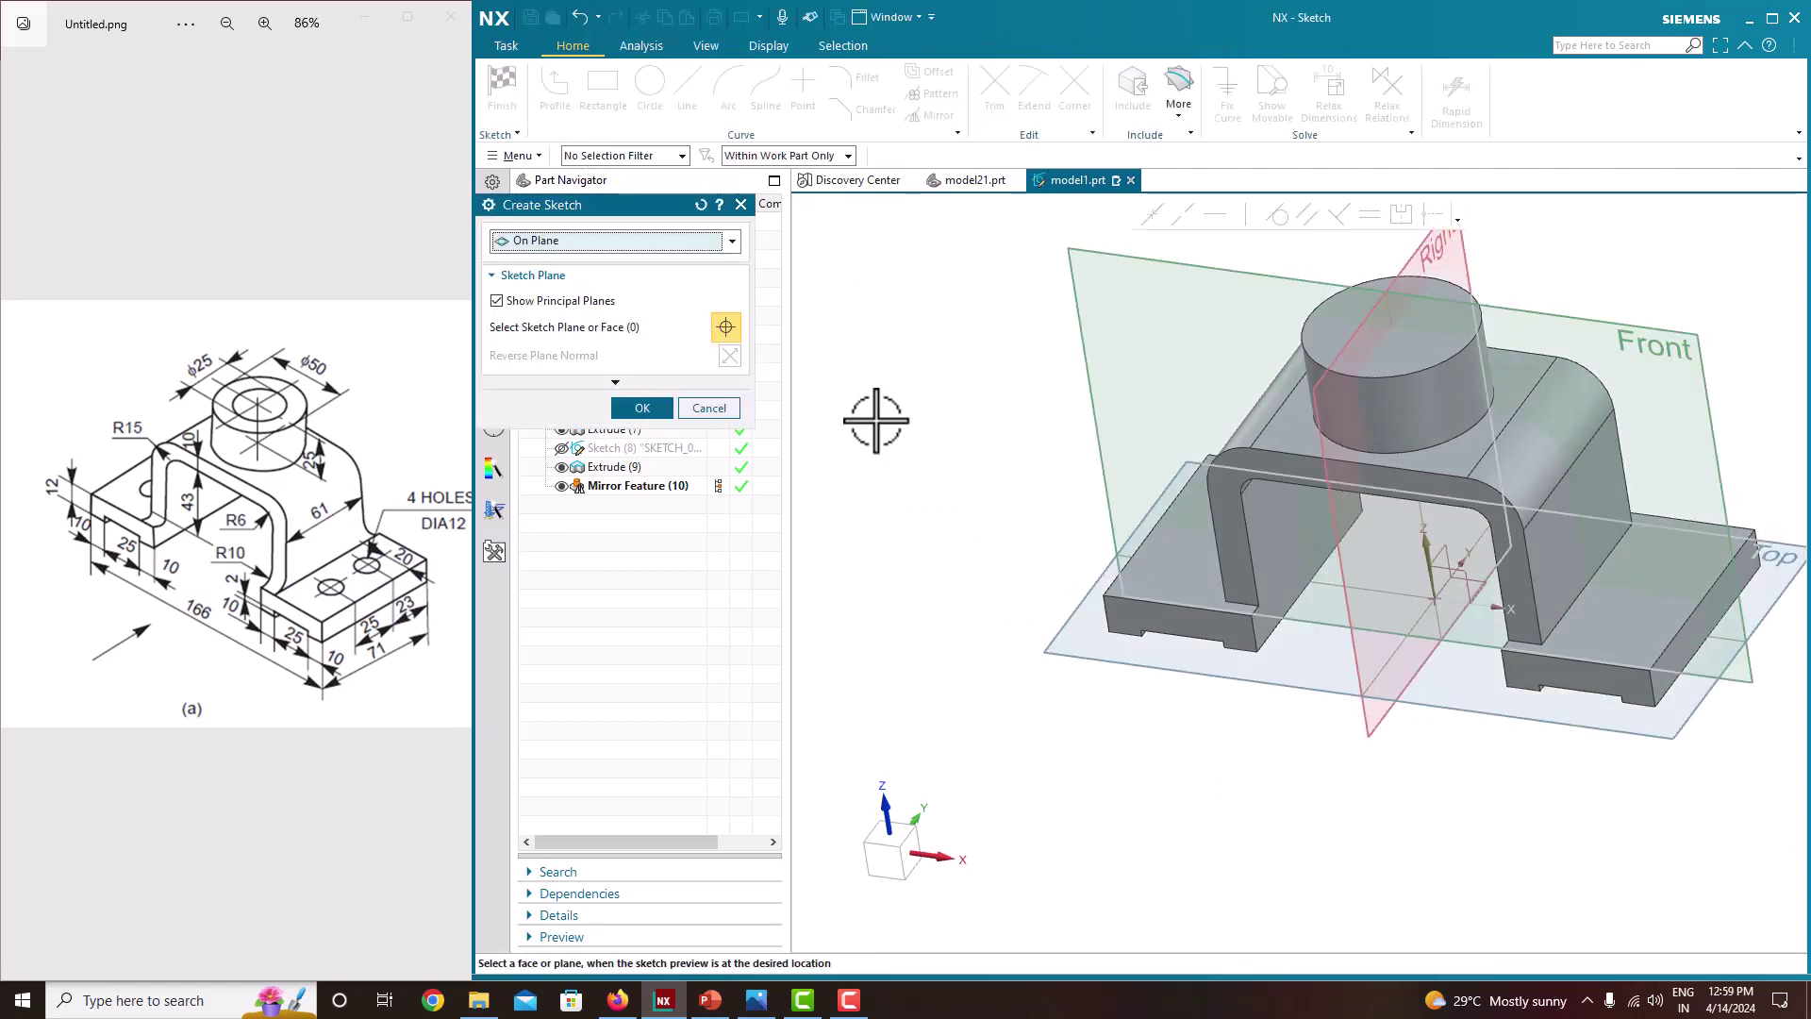
left_click(1697, 592)
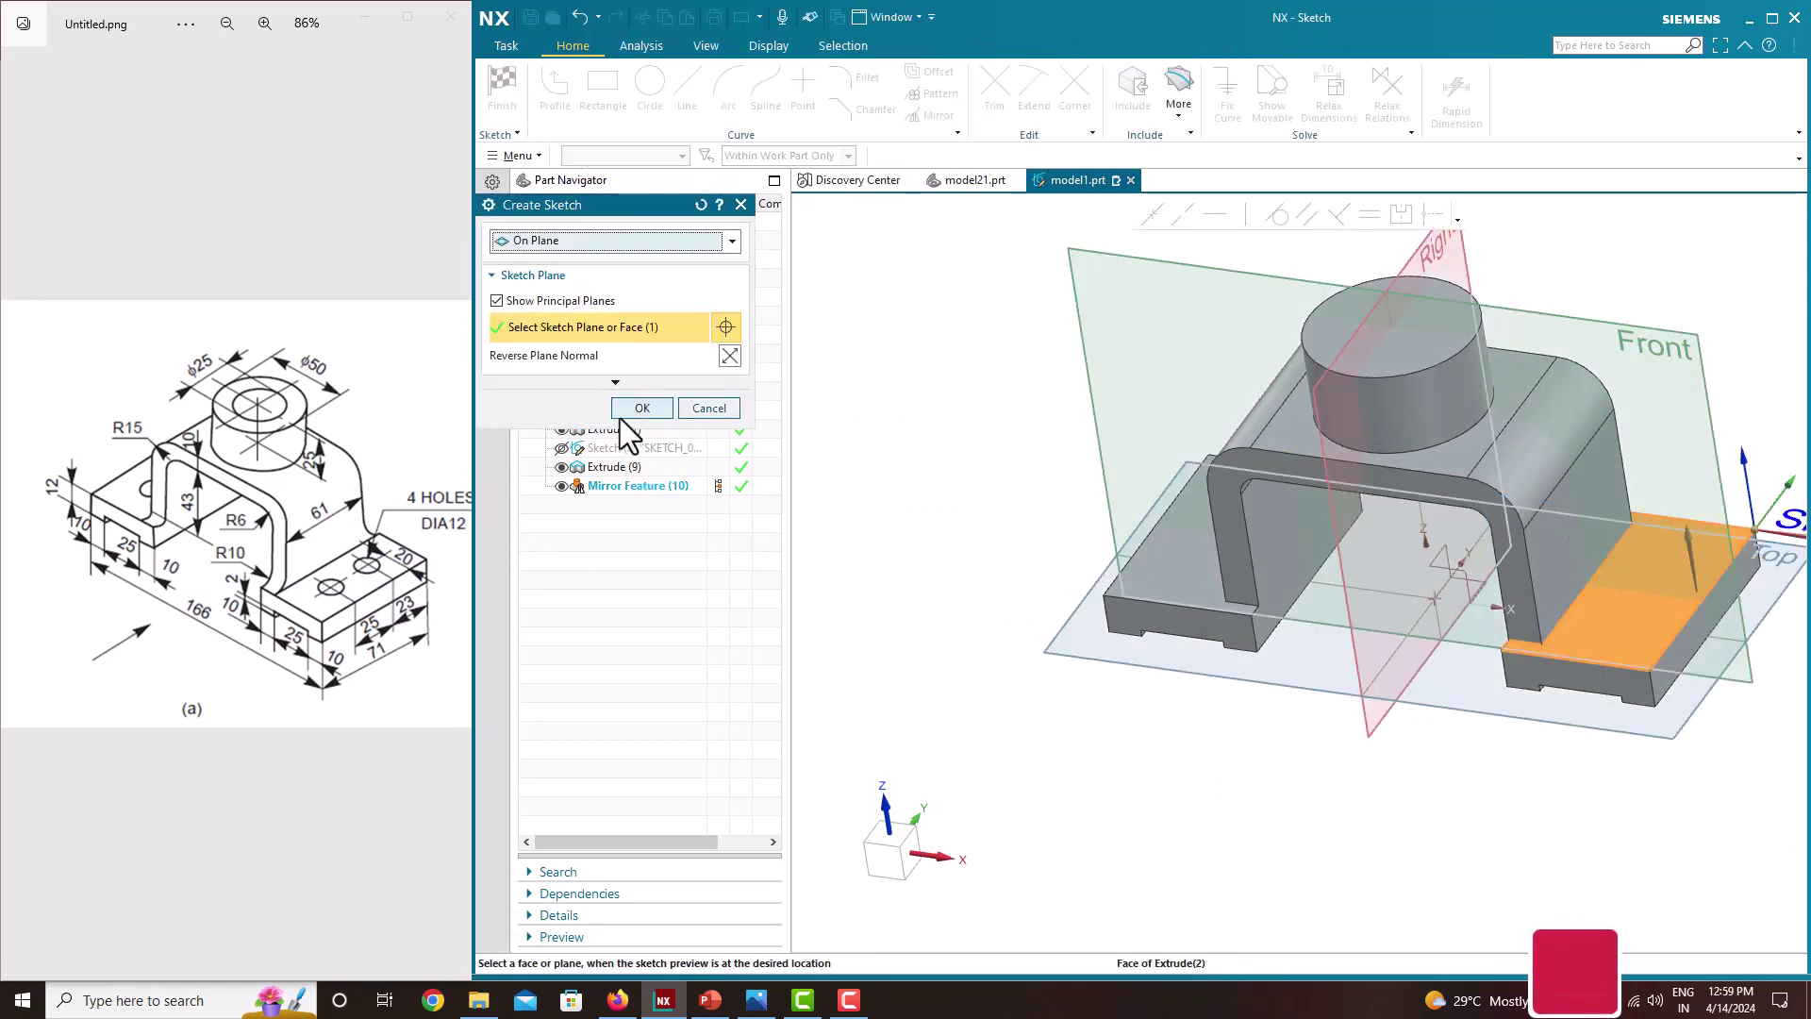
left_click(630, 405)
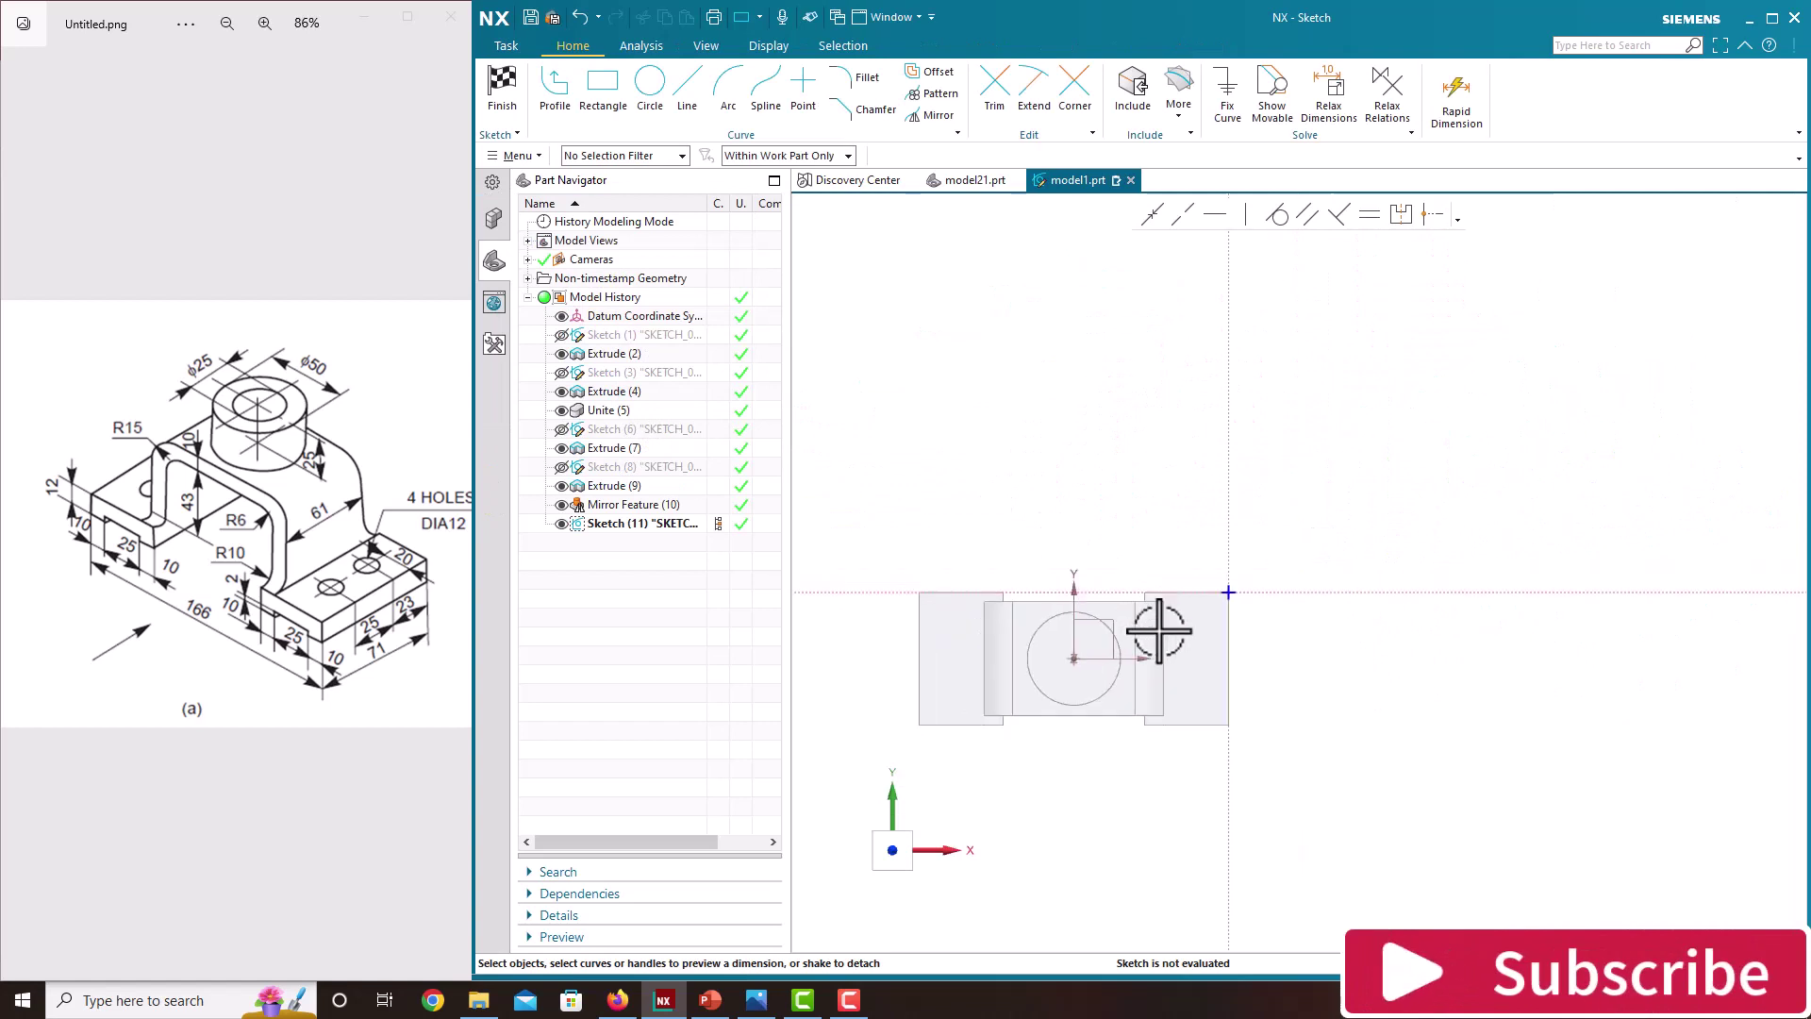
Sketch a vertical line about 71 mm long across the full depth of the right foot
scroll(1226, 660, "down", 1)
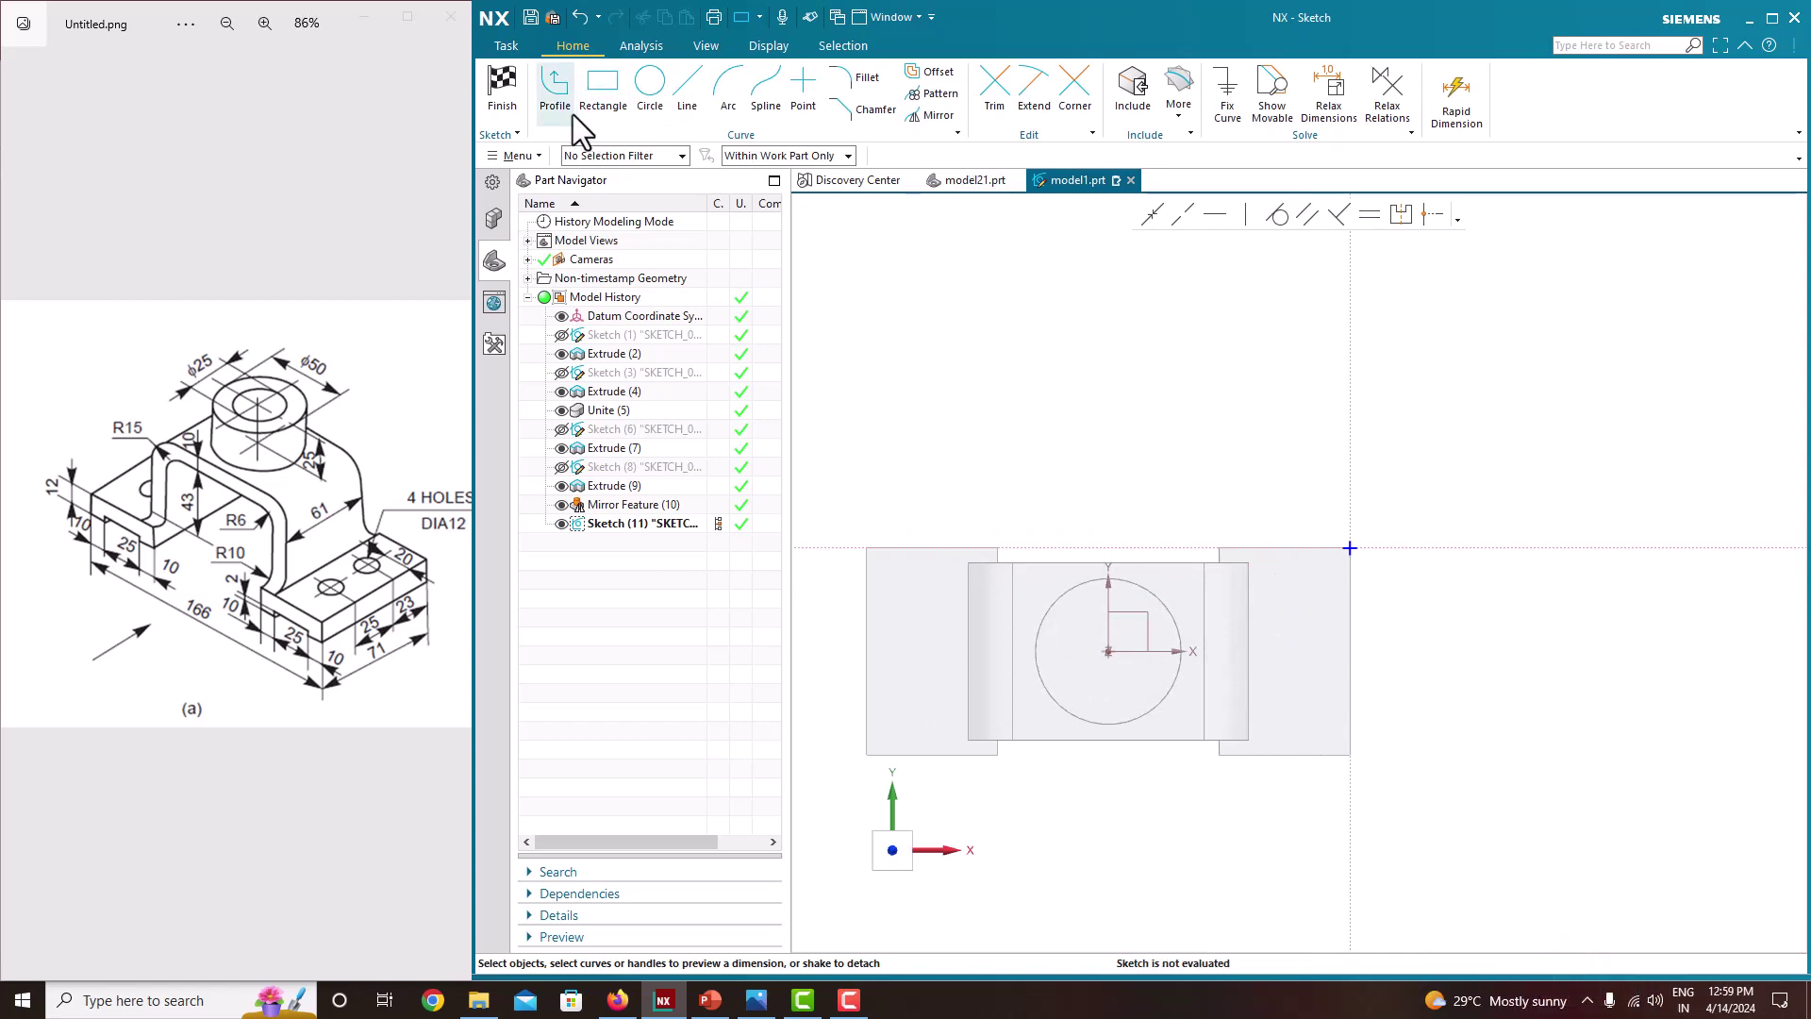
left_click(686, 90)
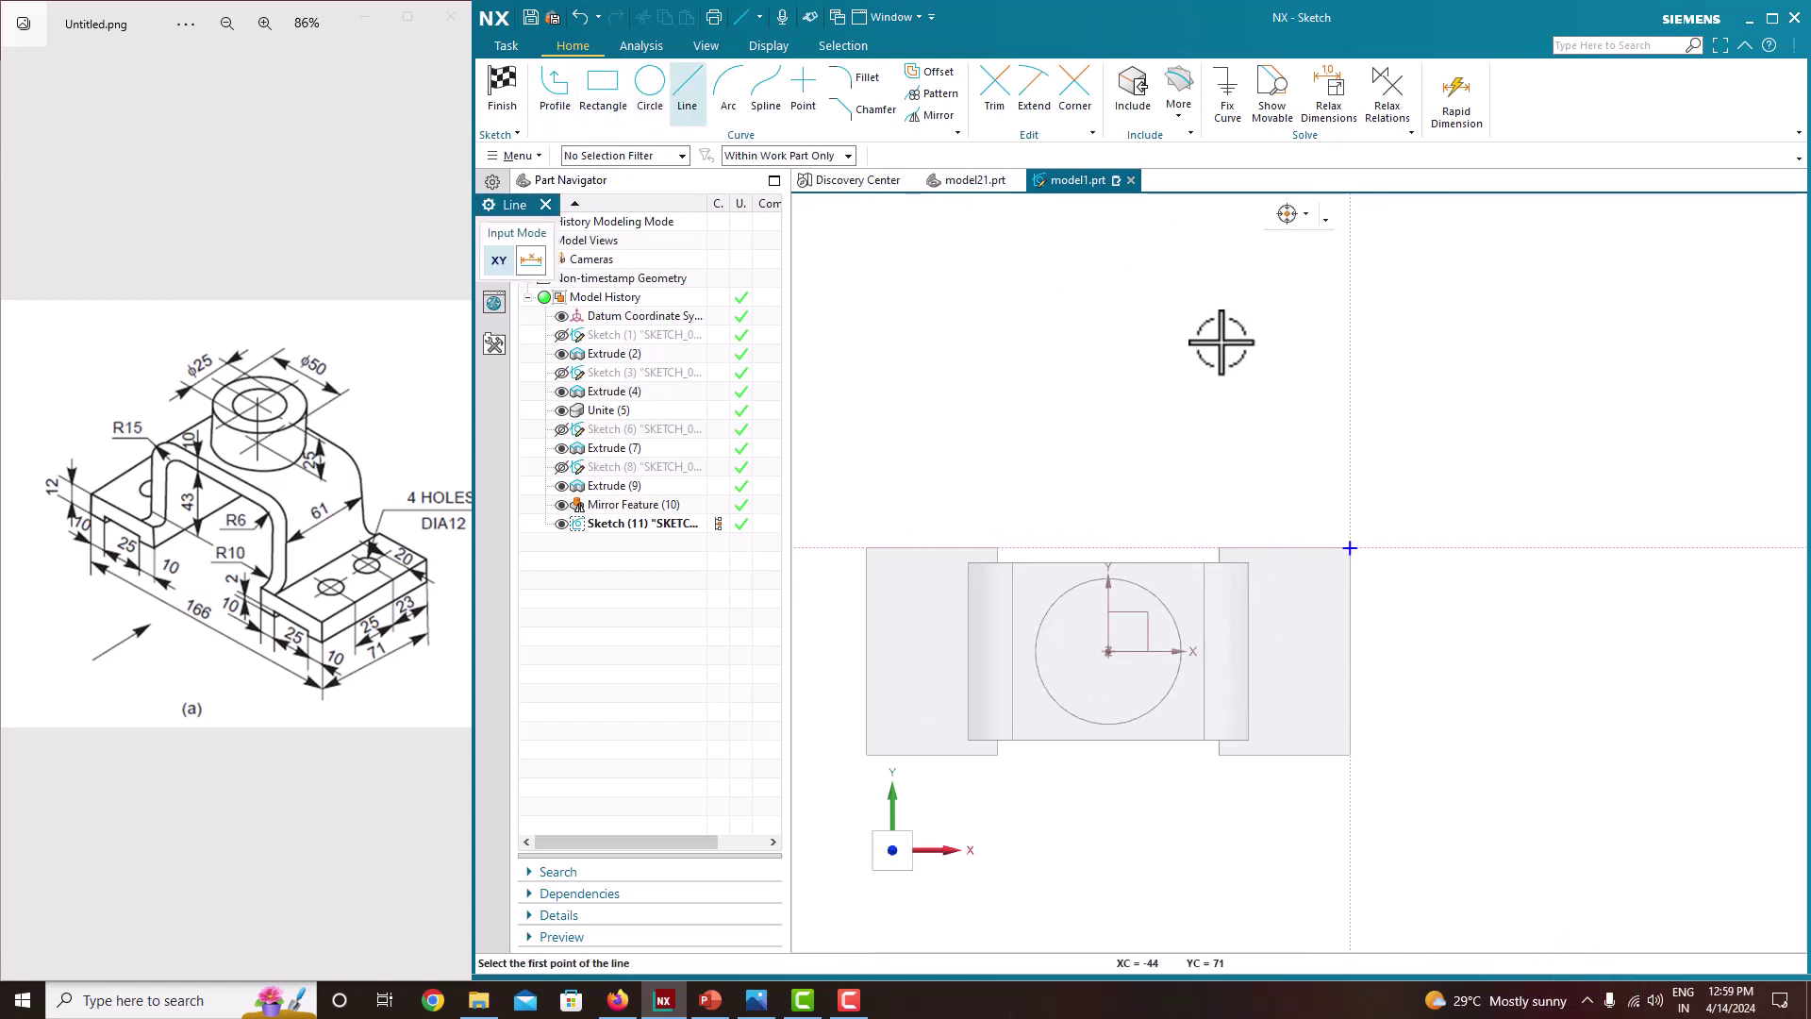
left_click(1305, 548)
left_click(1303, 755)
key("Escape")
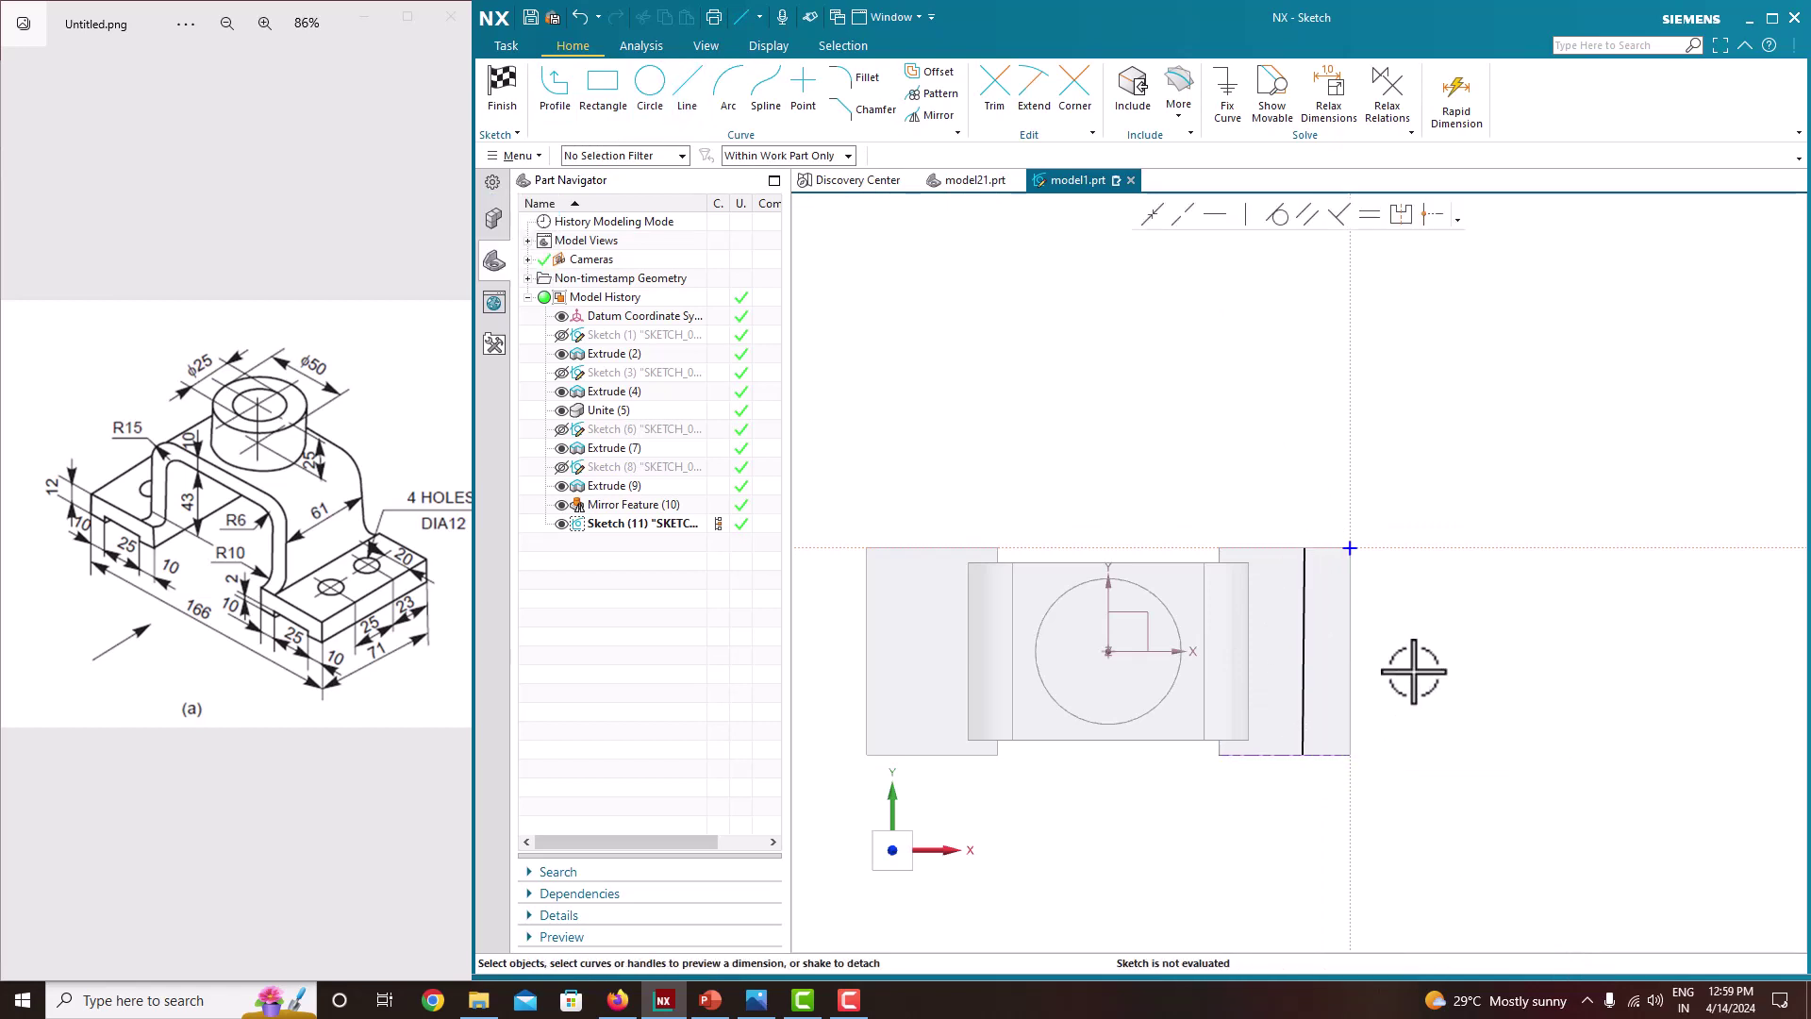
Convert the vertical line on the right foot to a reference line
left_click(1311, 585)
left_click(1395, 566)
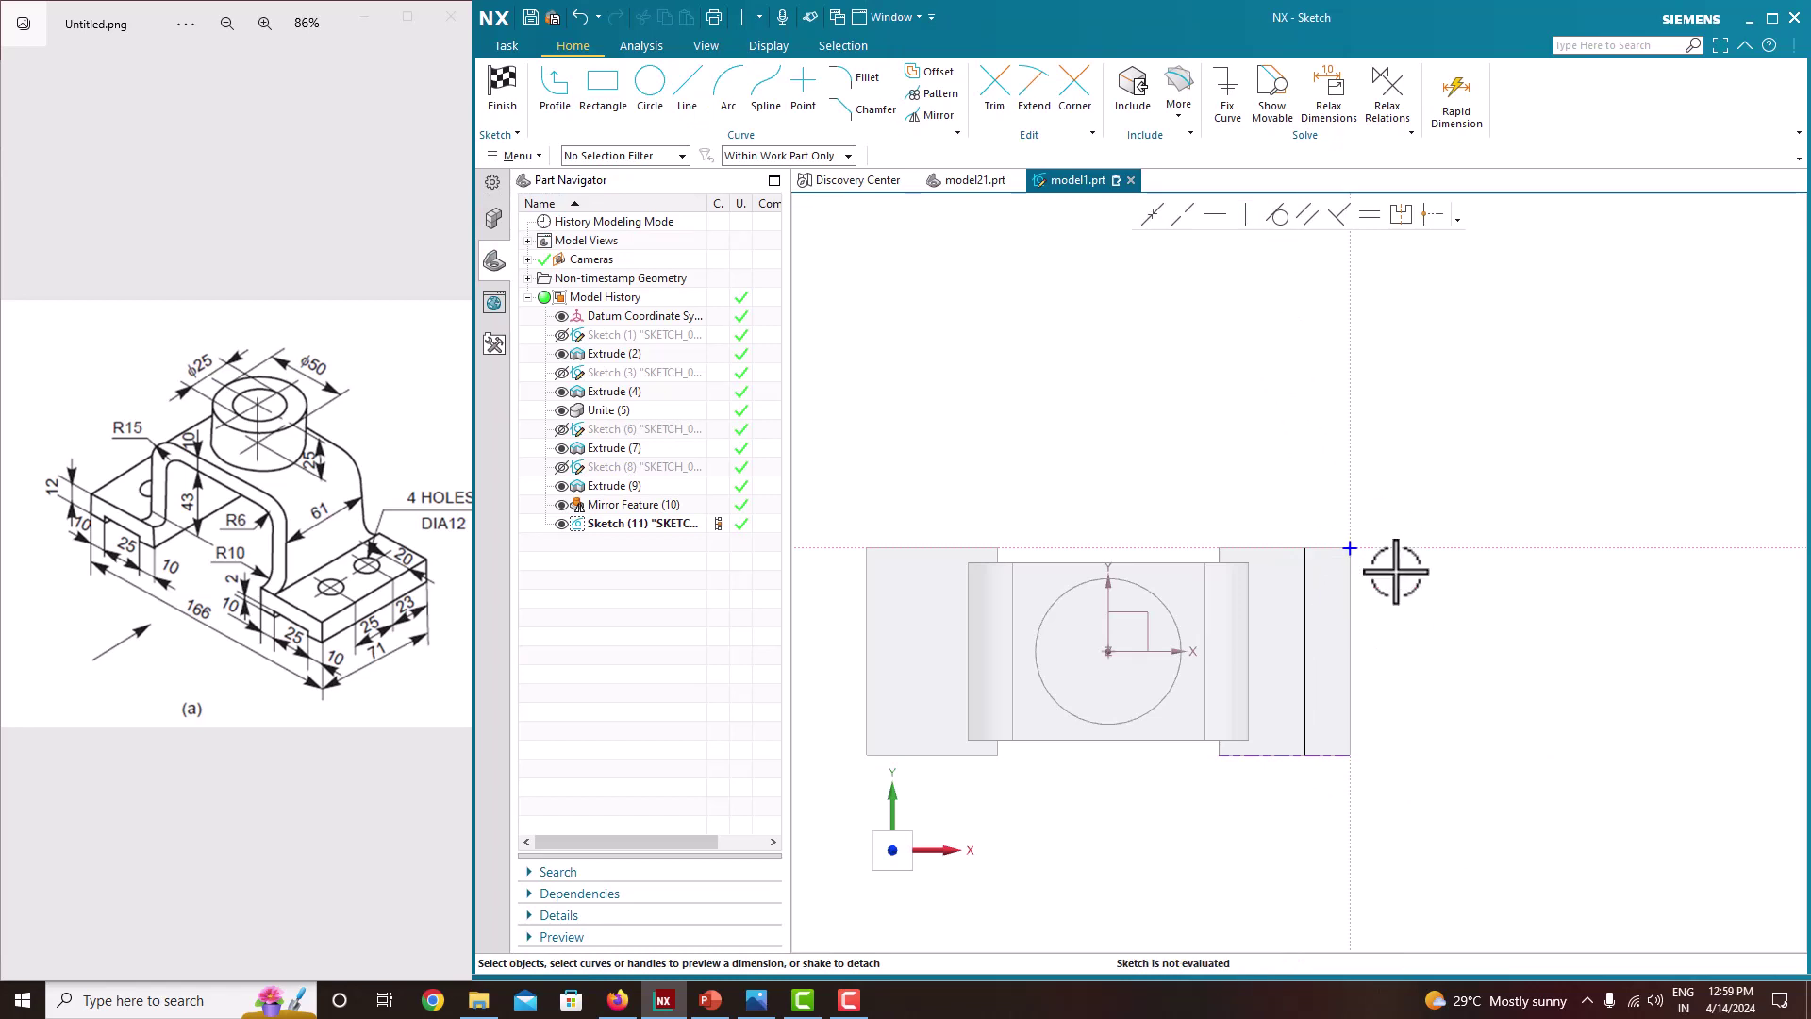
left_click(1305, 594)
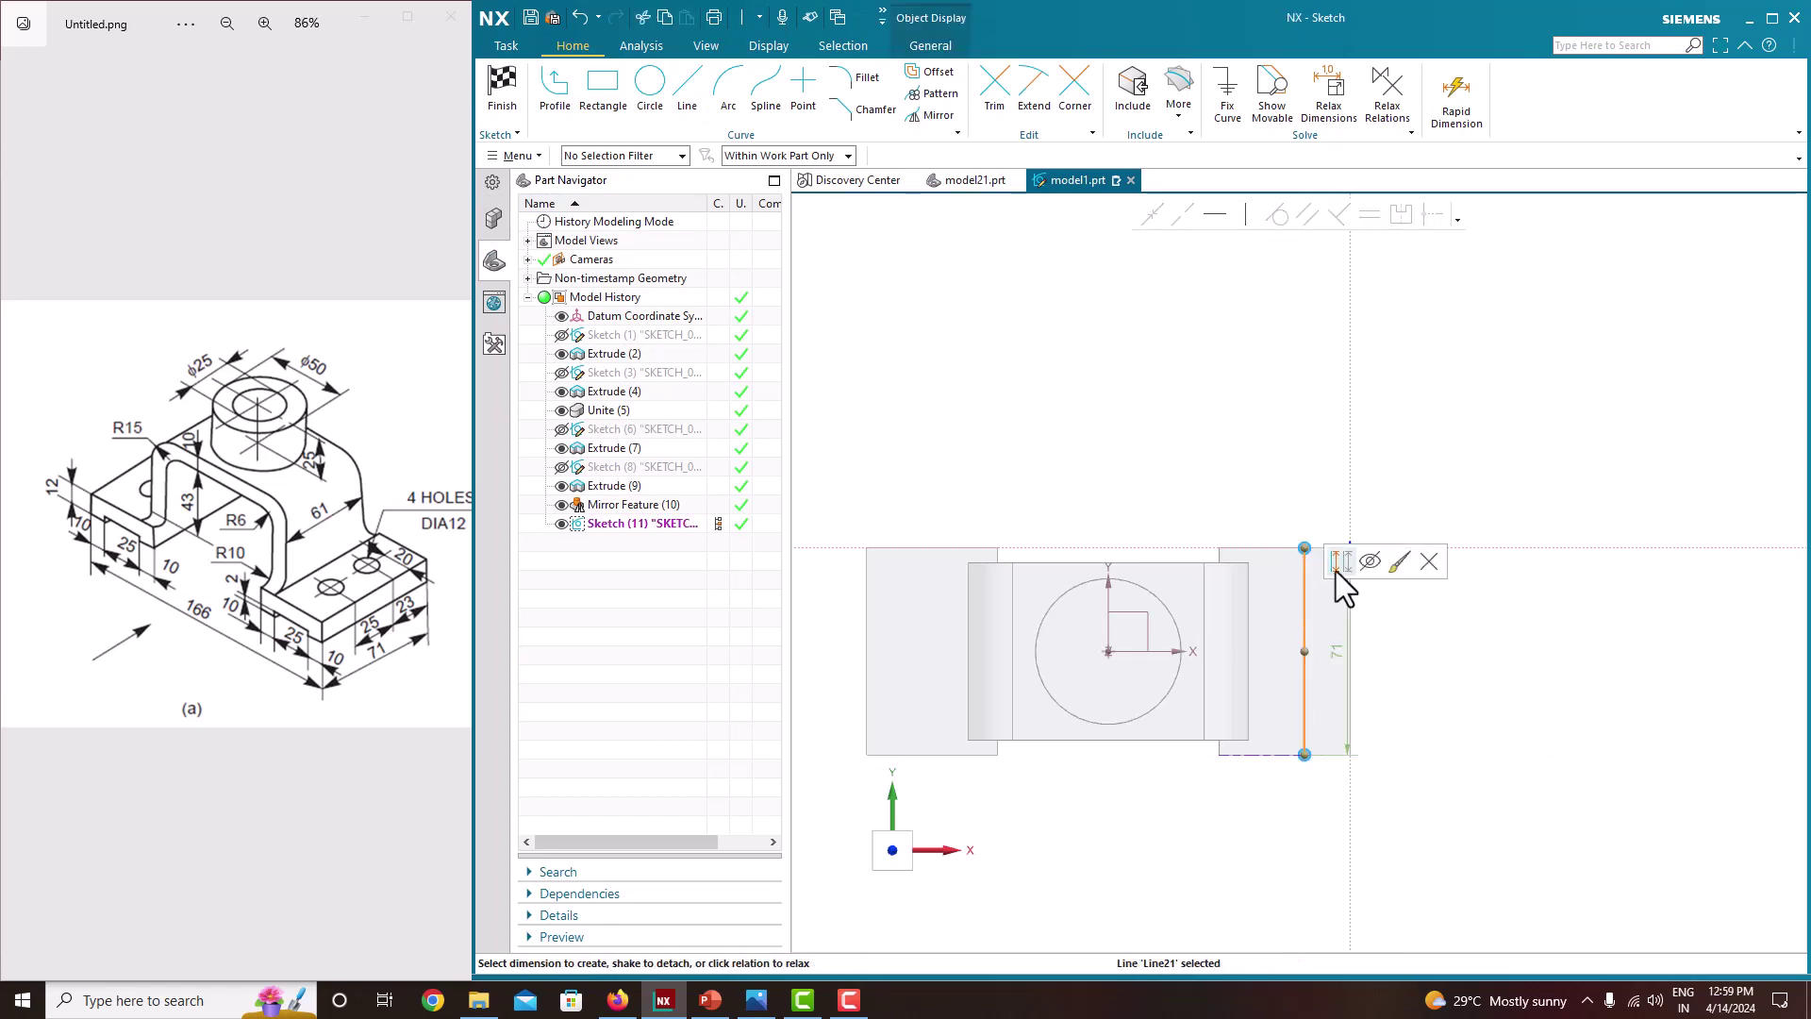
left_click(1336, 564)
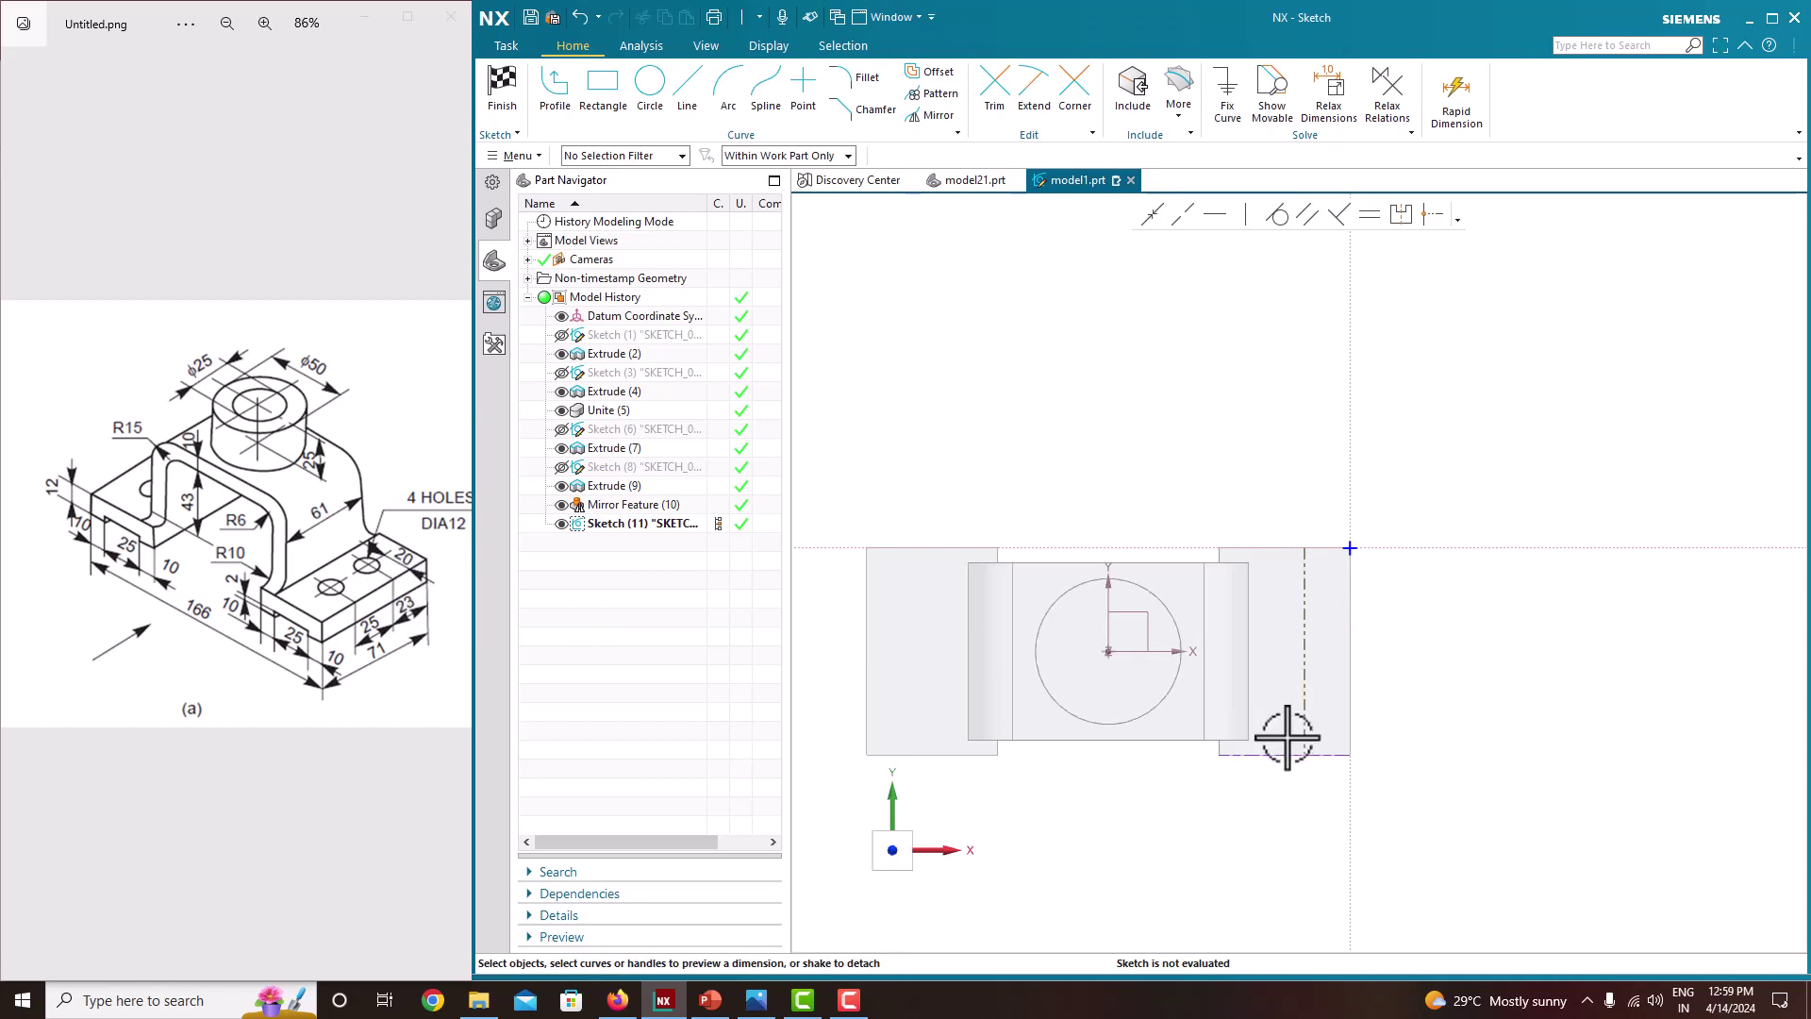
Dimension the reference line 20 mm from the right foot's outer edge
left_click(1304, 598)
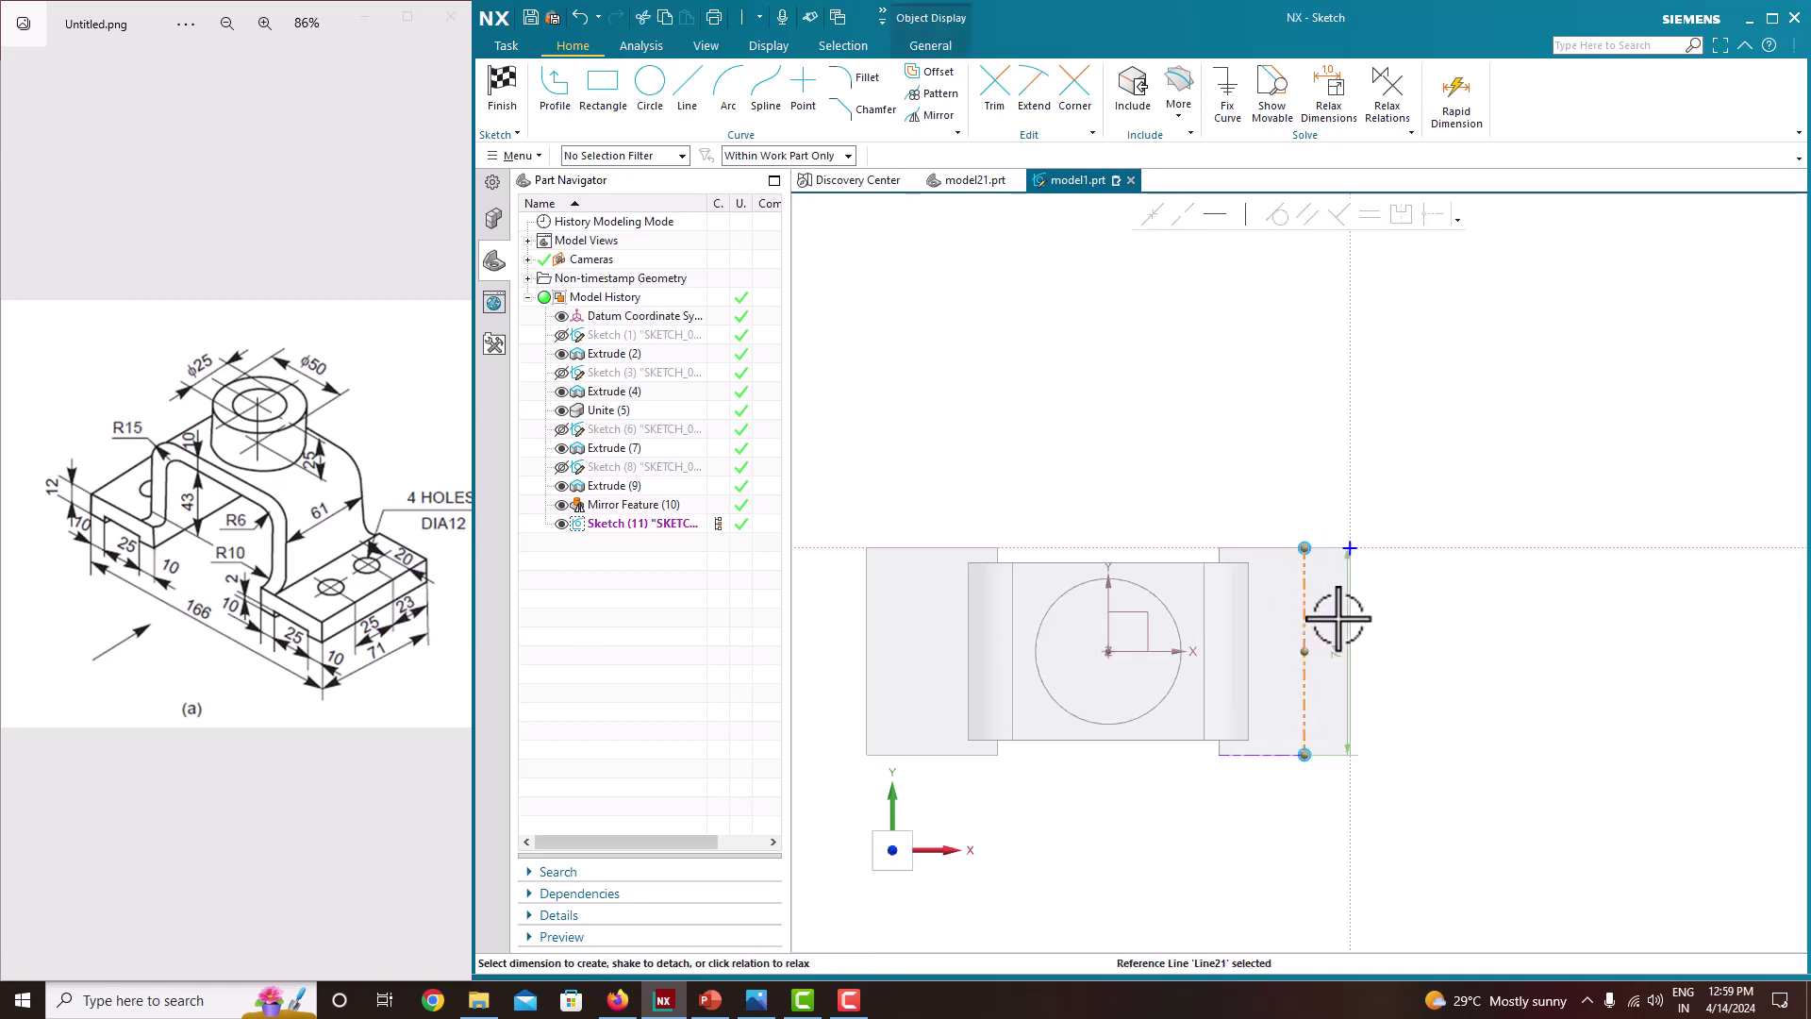
left_click(1358, 617)
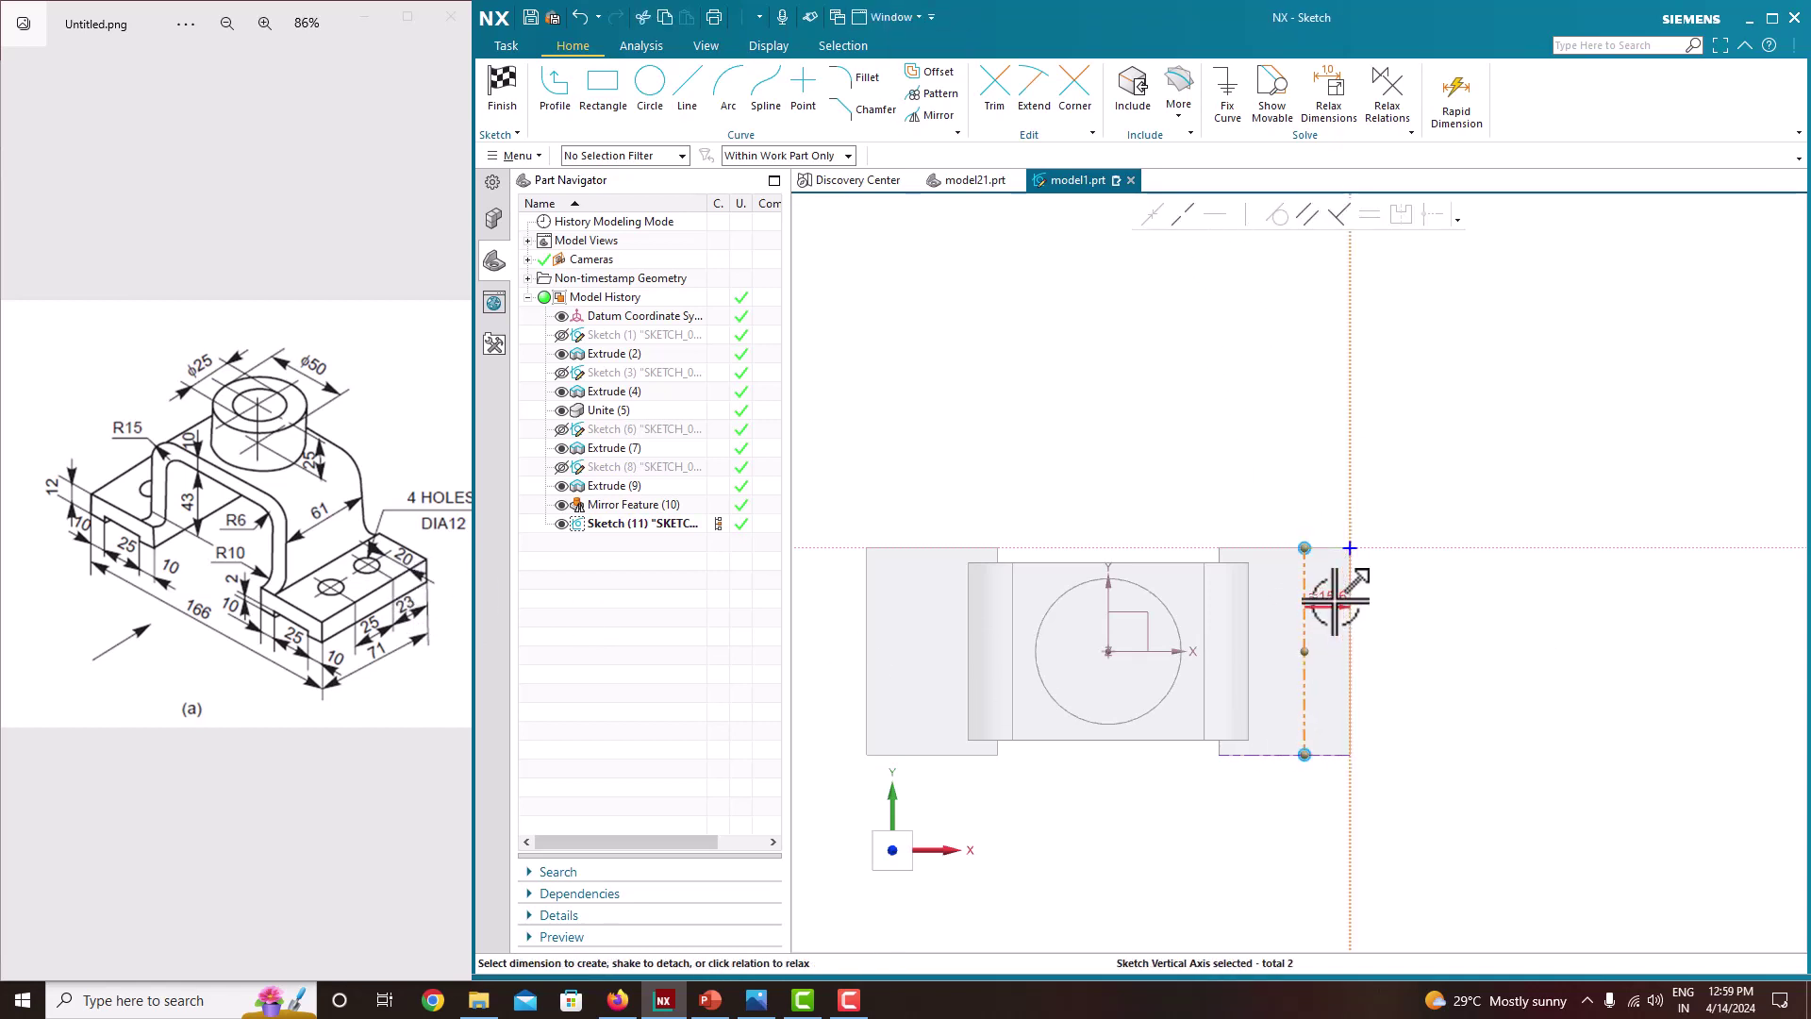
left_click(1331, 603)
key("Return")
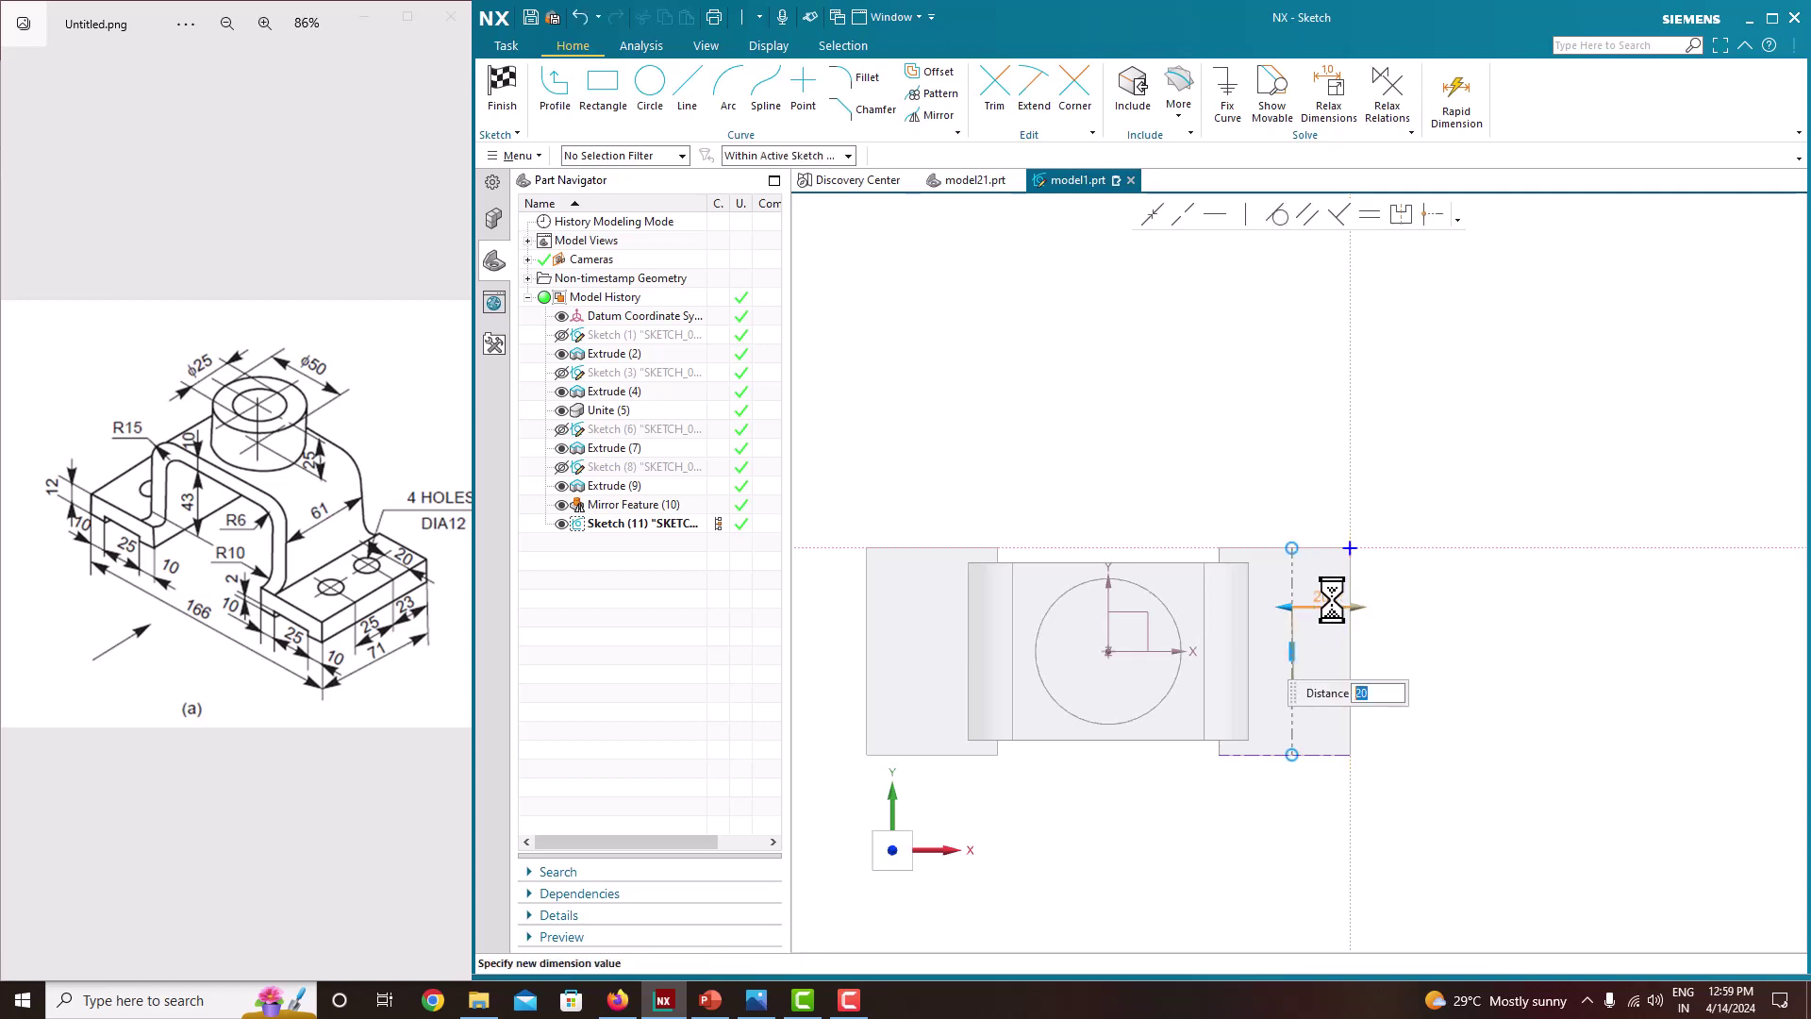
key("Escape")
Sketch two circles centred on the reference line of the right foot, the lower one about 21 mm in diameter
scroll(1382, 675, "up", 1)
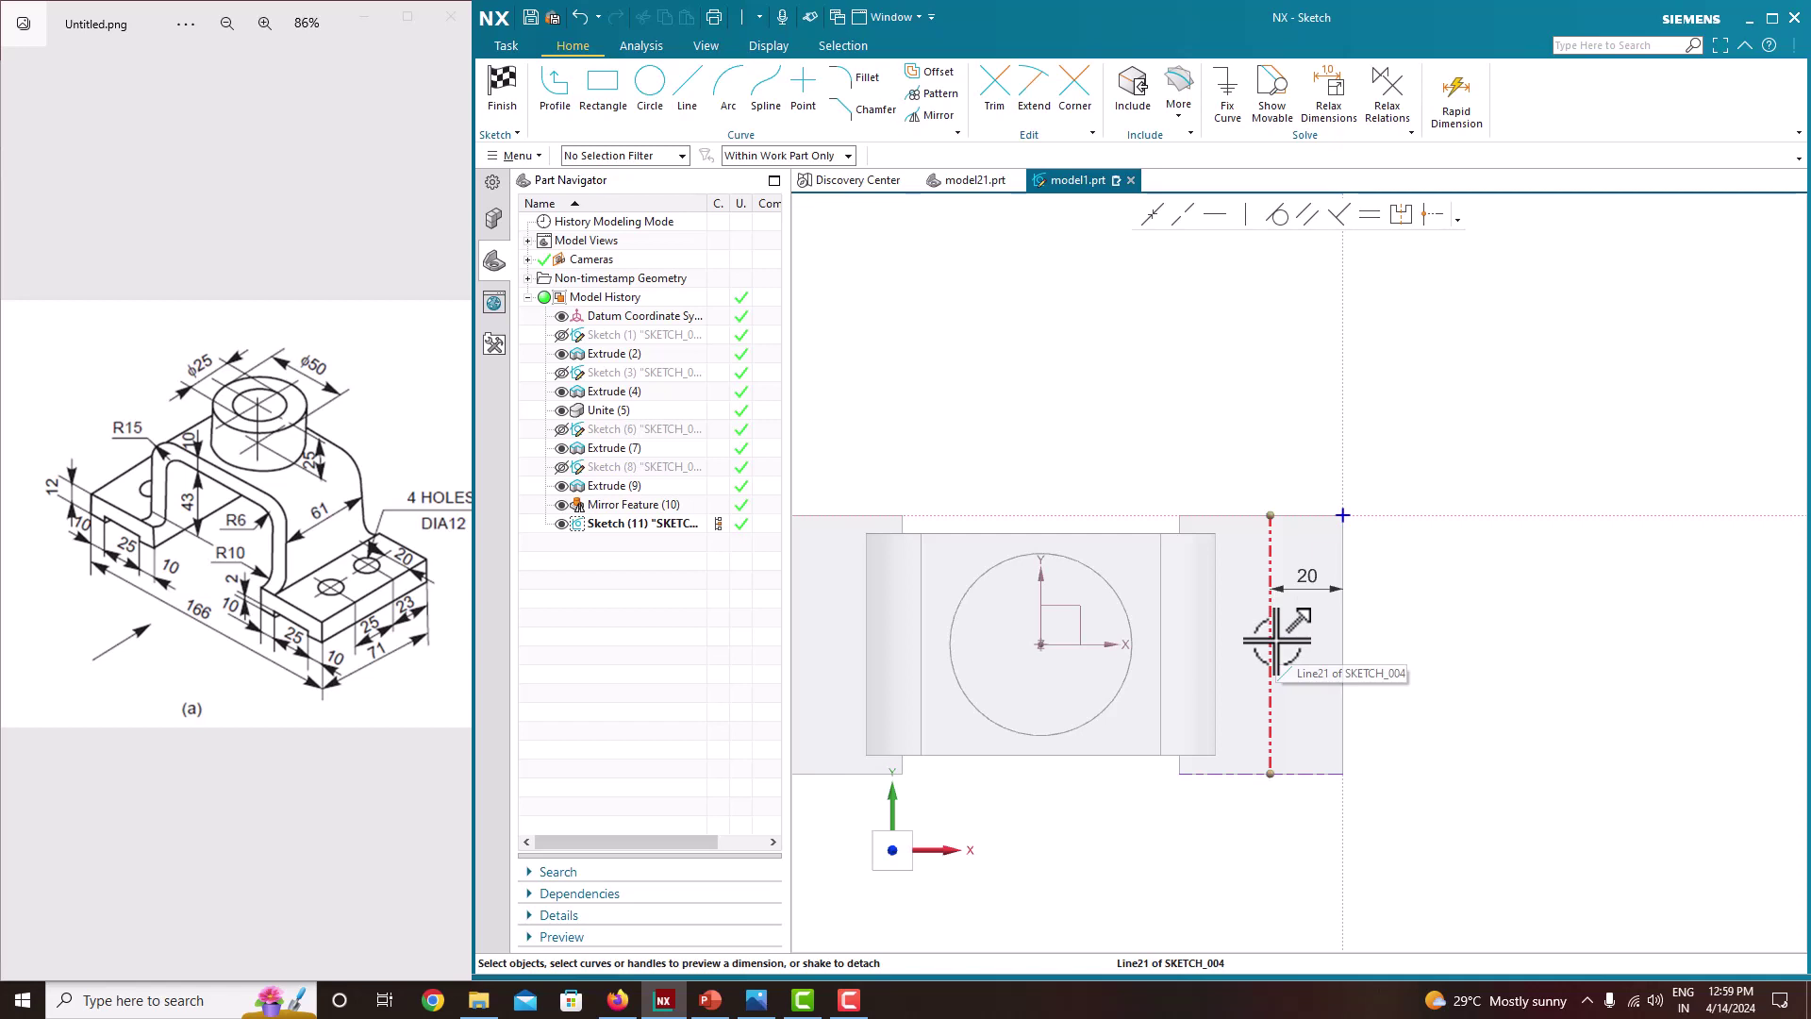
left_click(649, 103)
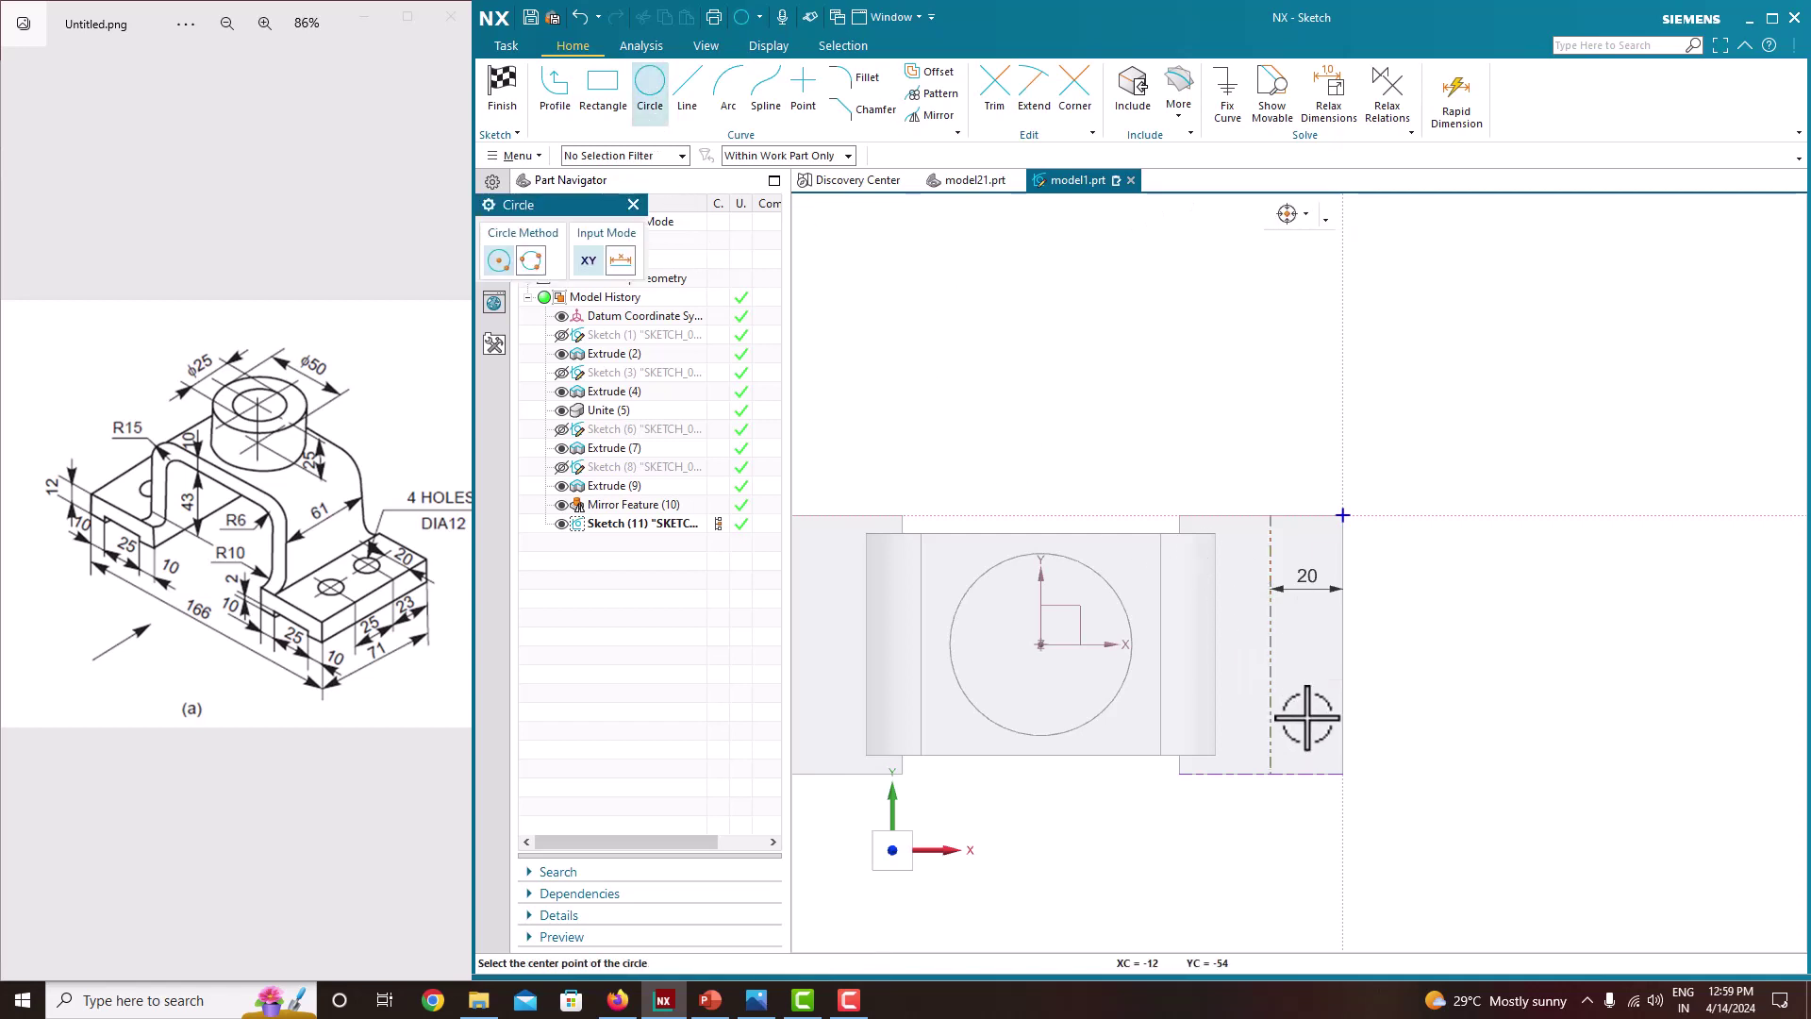
left_click(1271, 700)
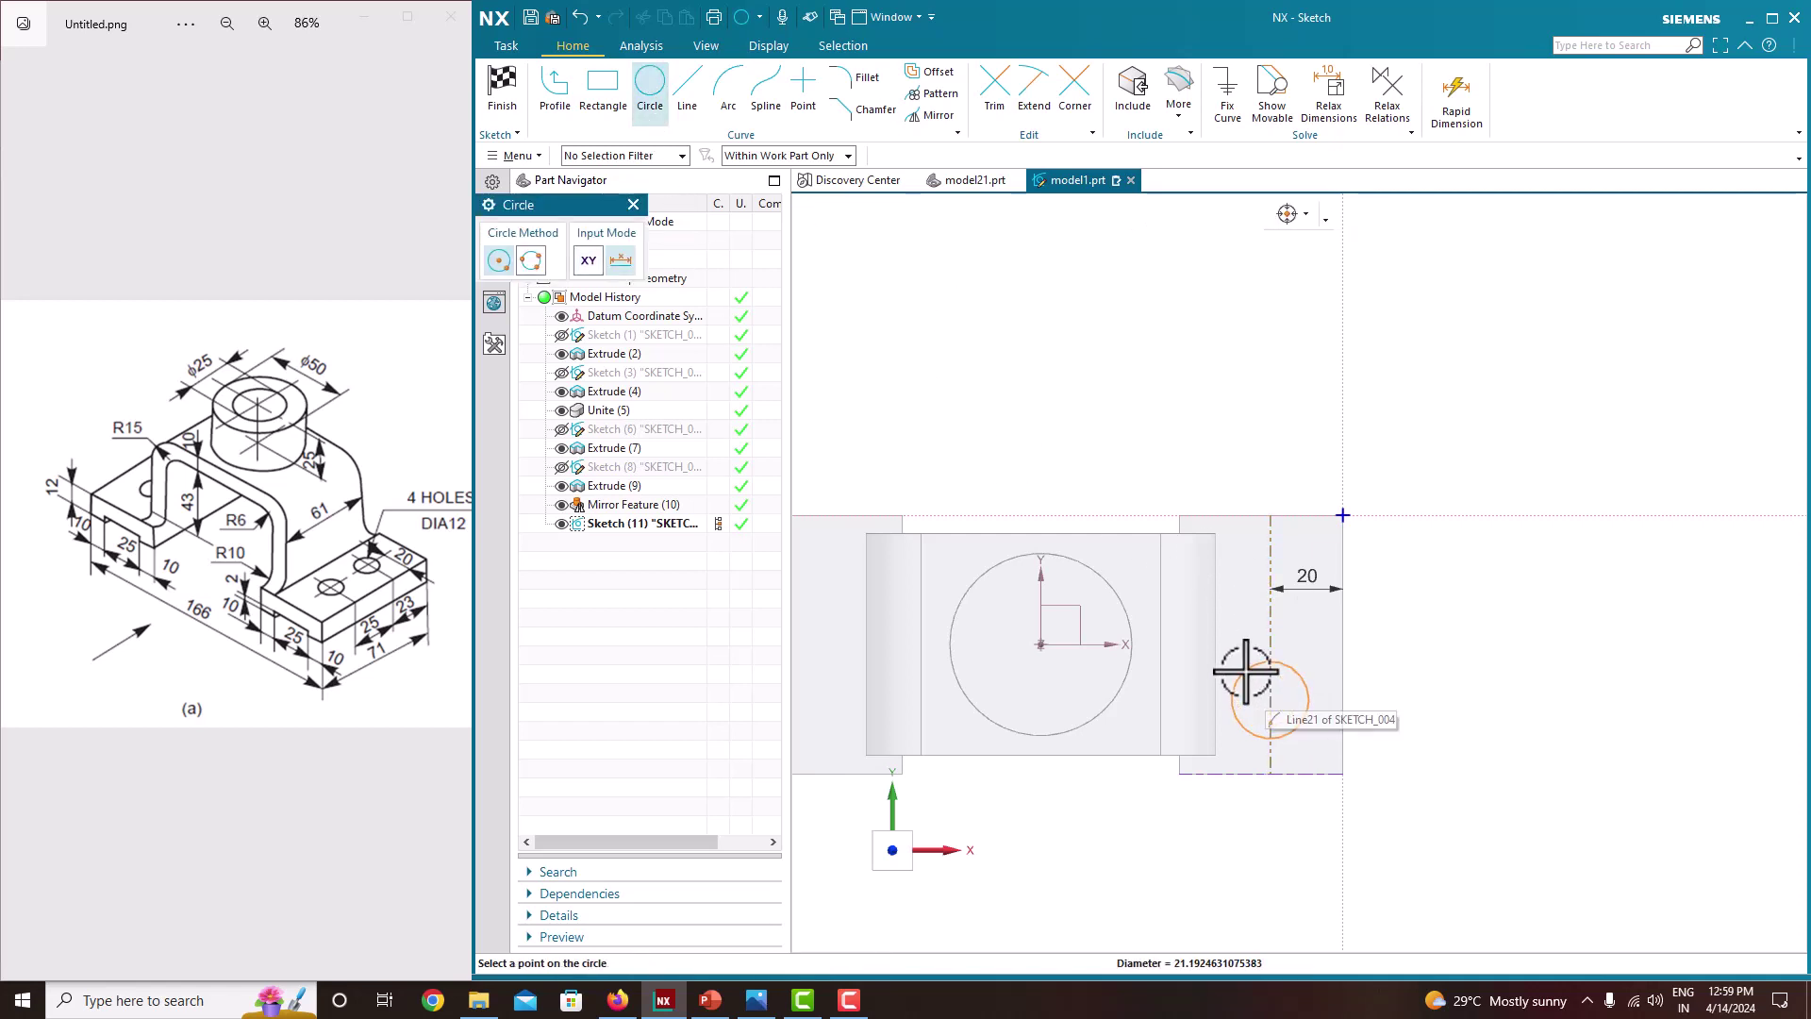
left_click(1242, 675)
left_click(1271, 579)
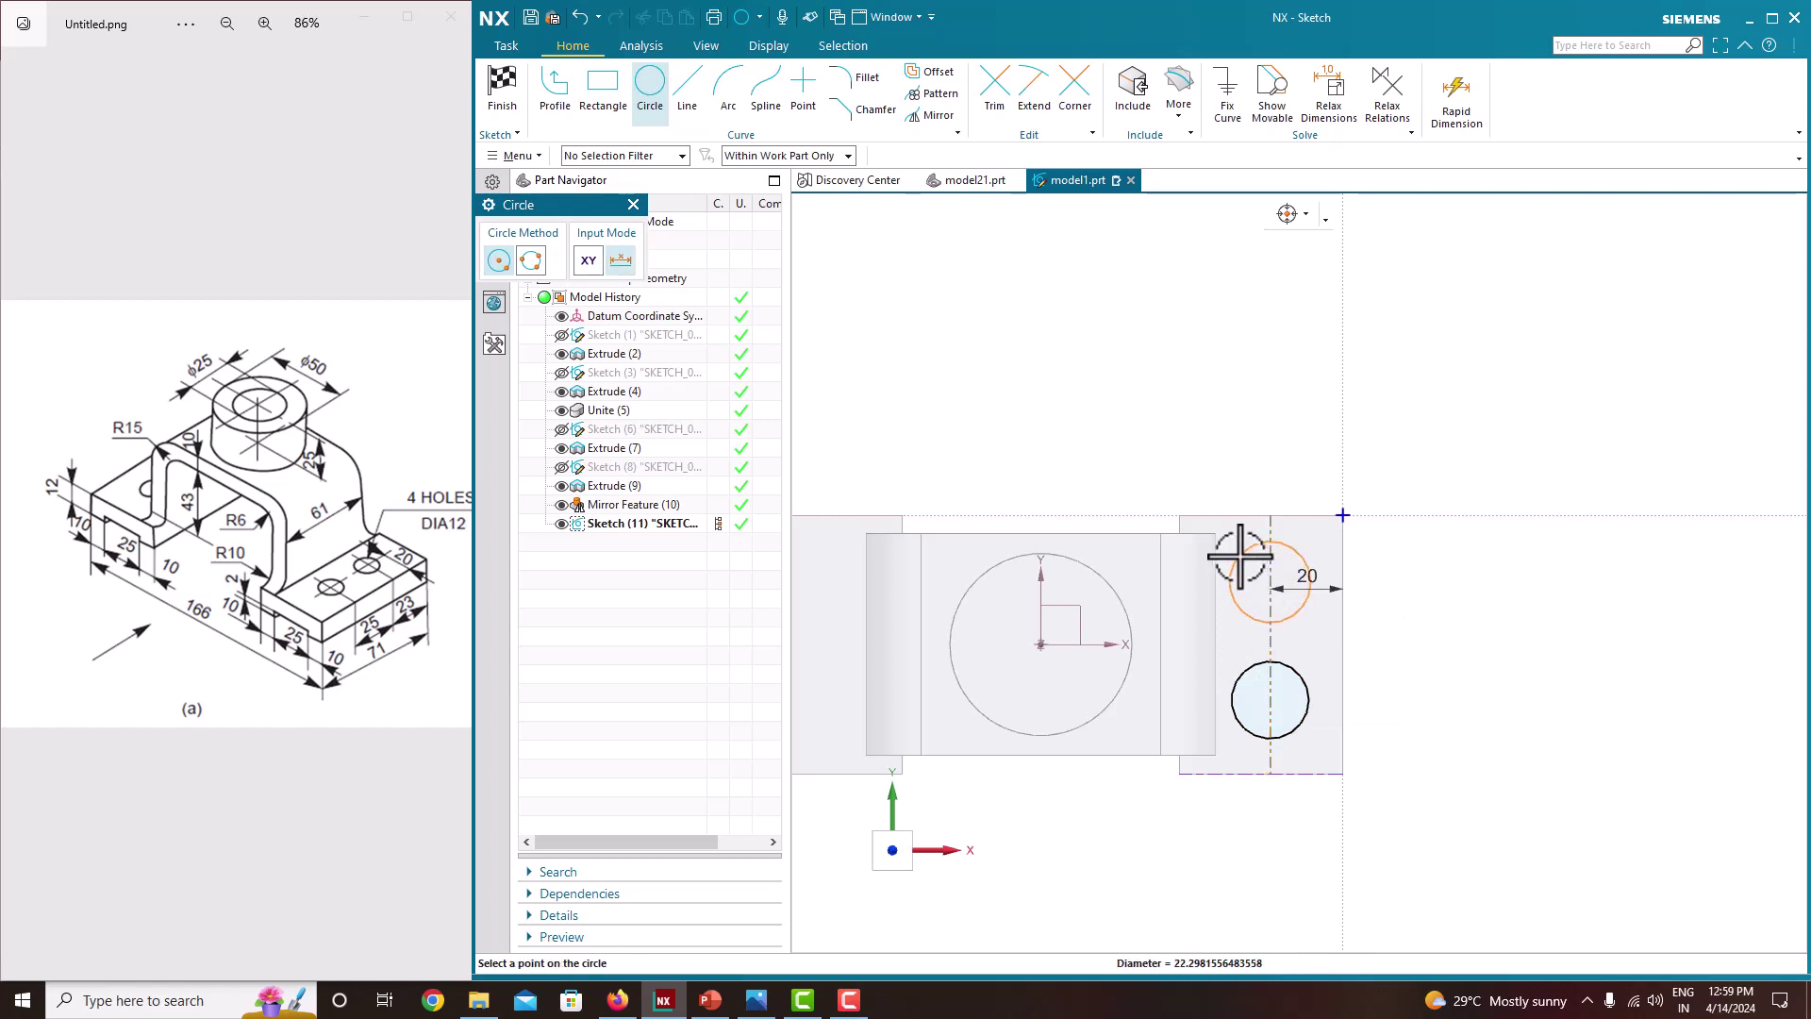
left_click(1236, 552)
key("Escape")
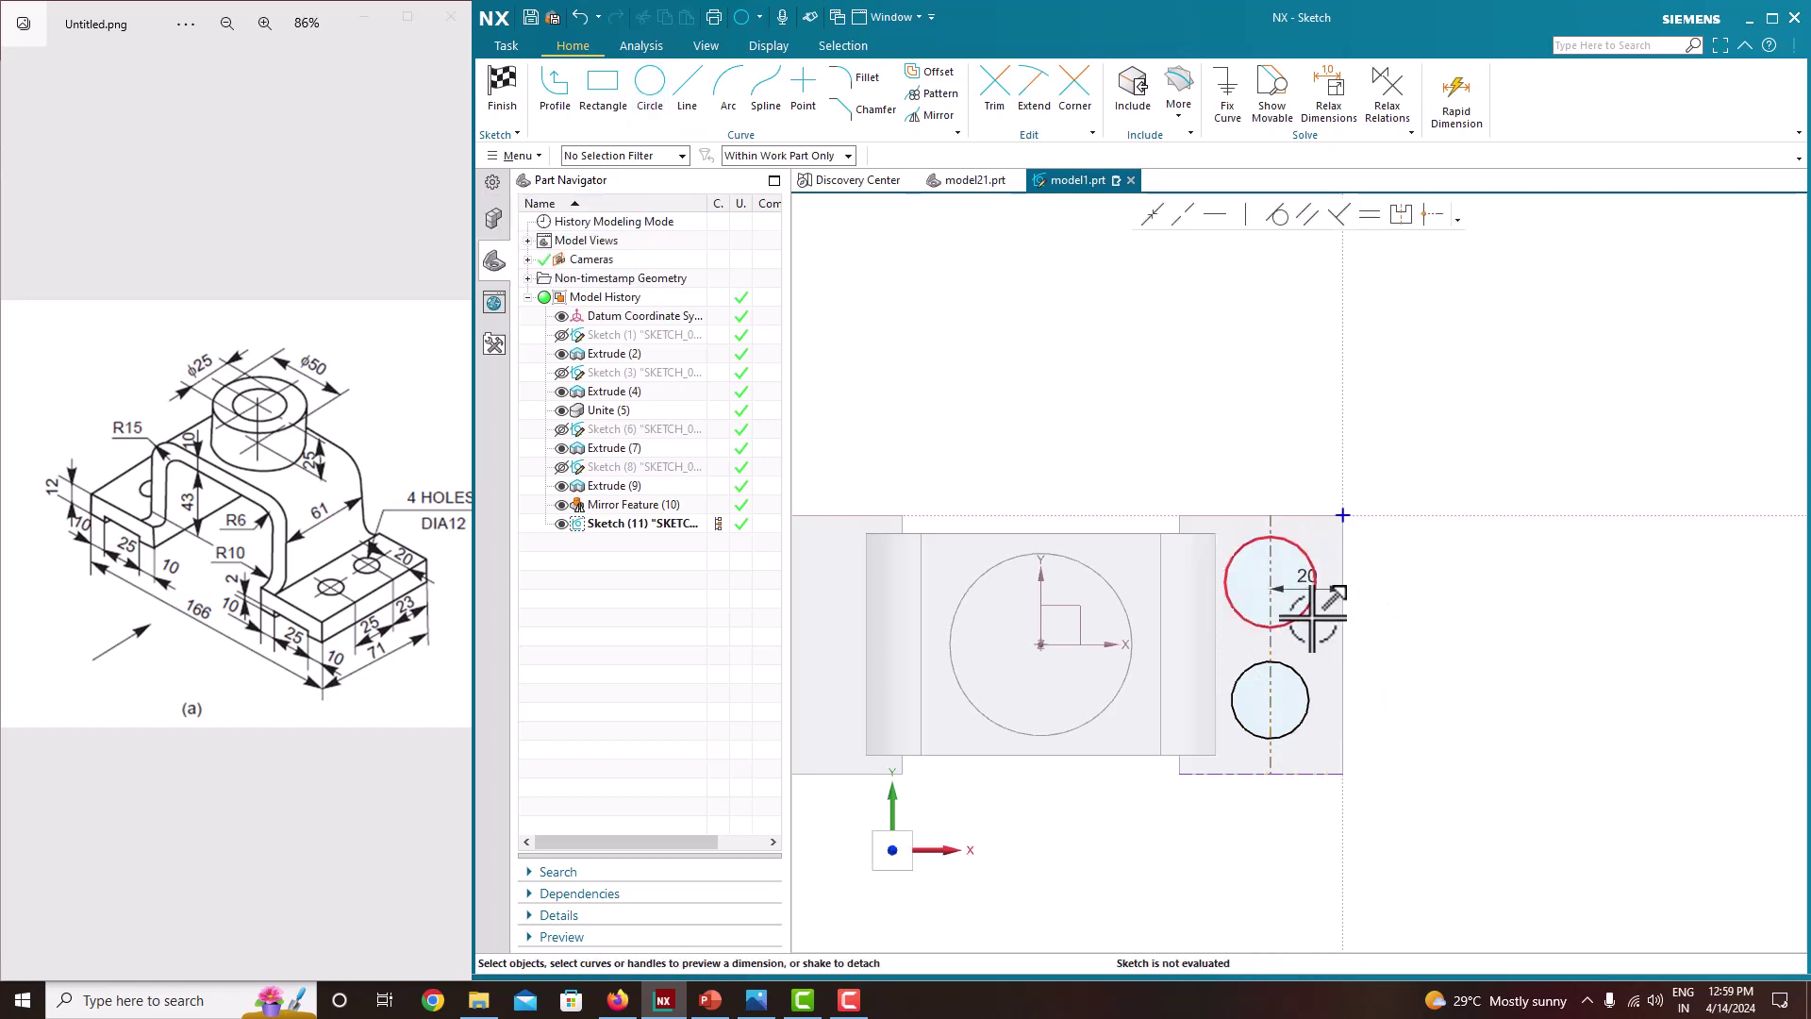
Make the two circles on the right foot equal in size
left_click(1292, 546)
left_click(1301, 675)
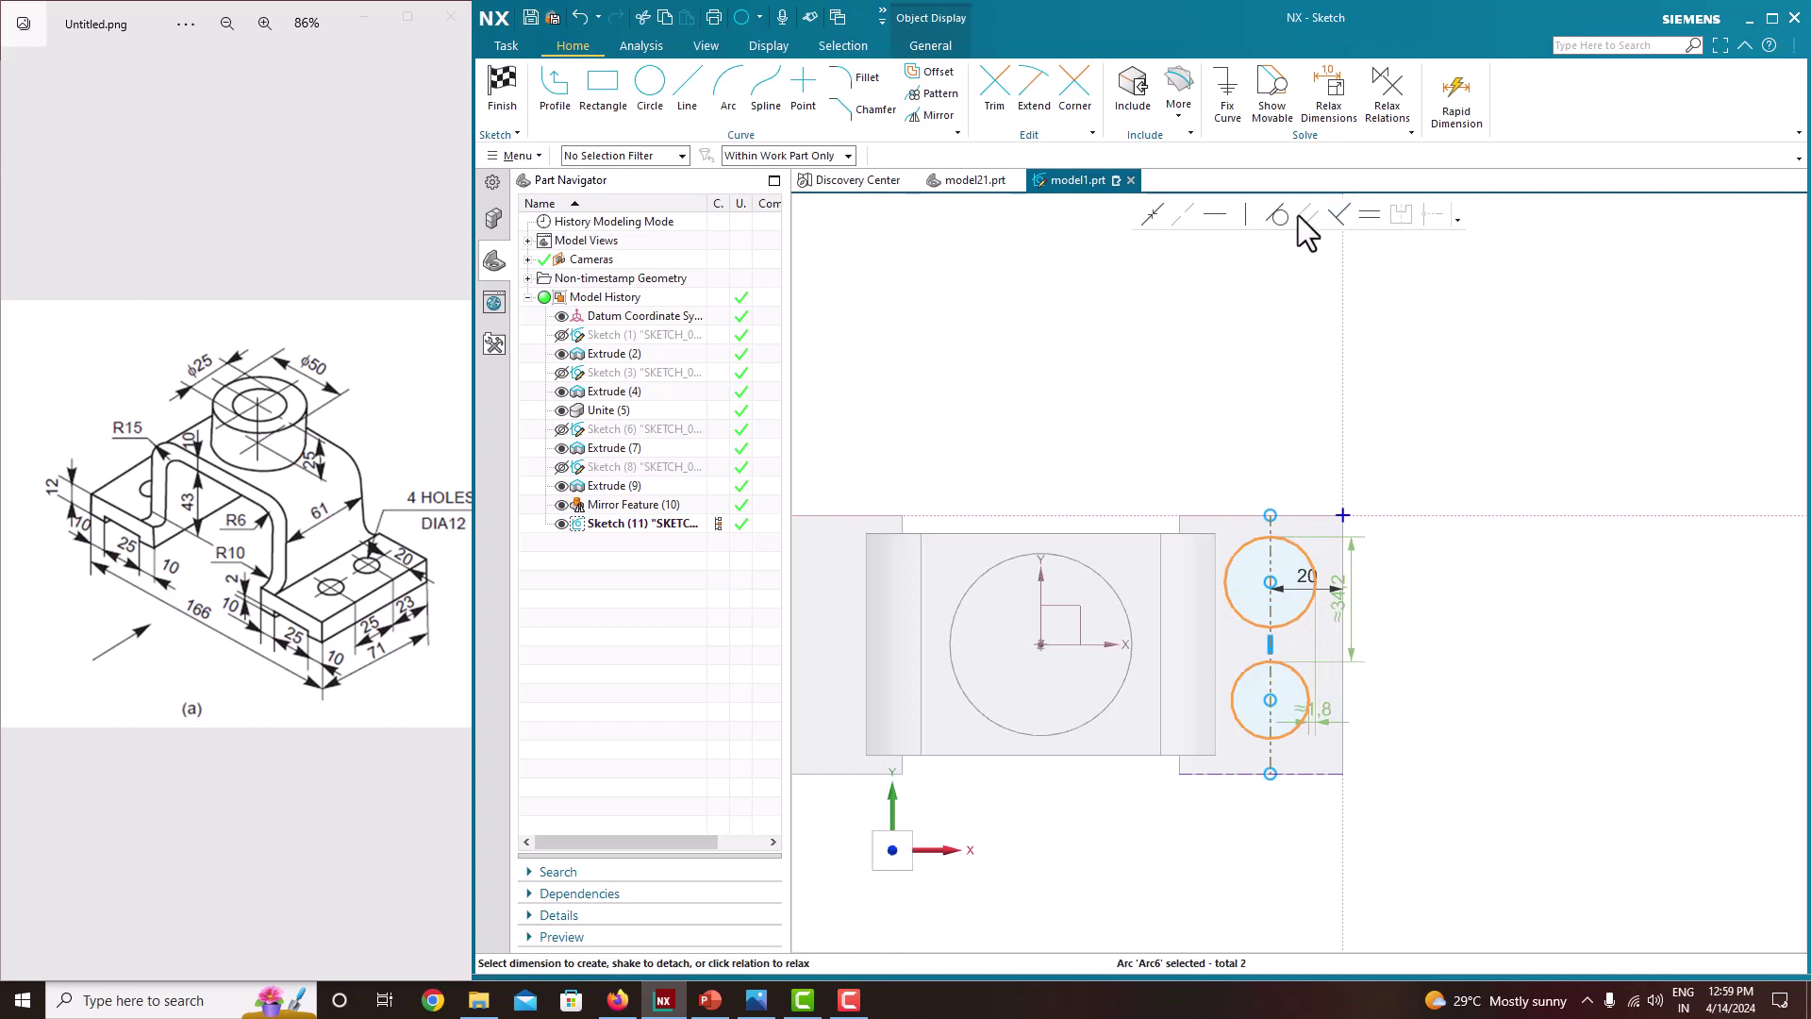
left_click(1370, 214)
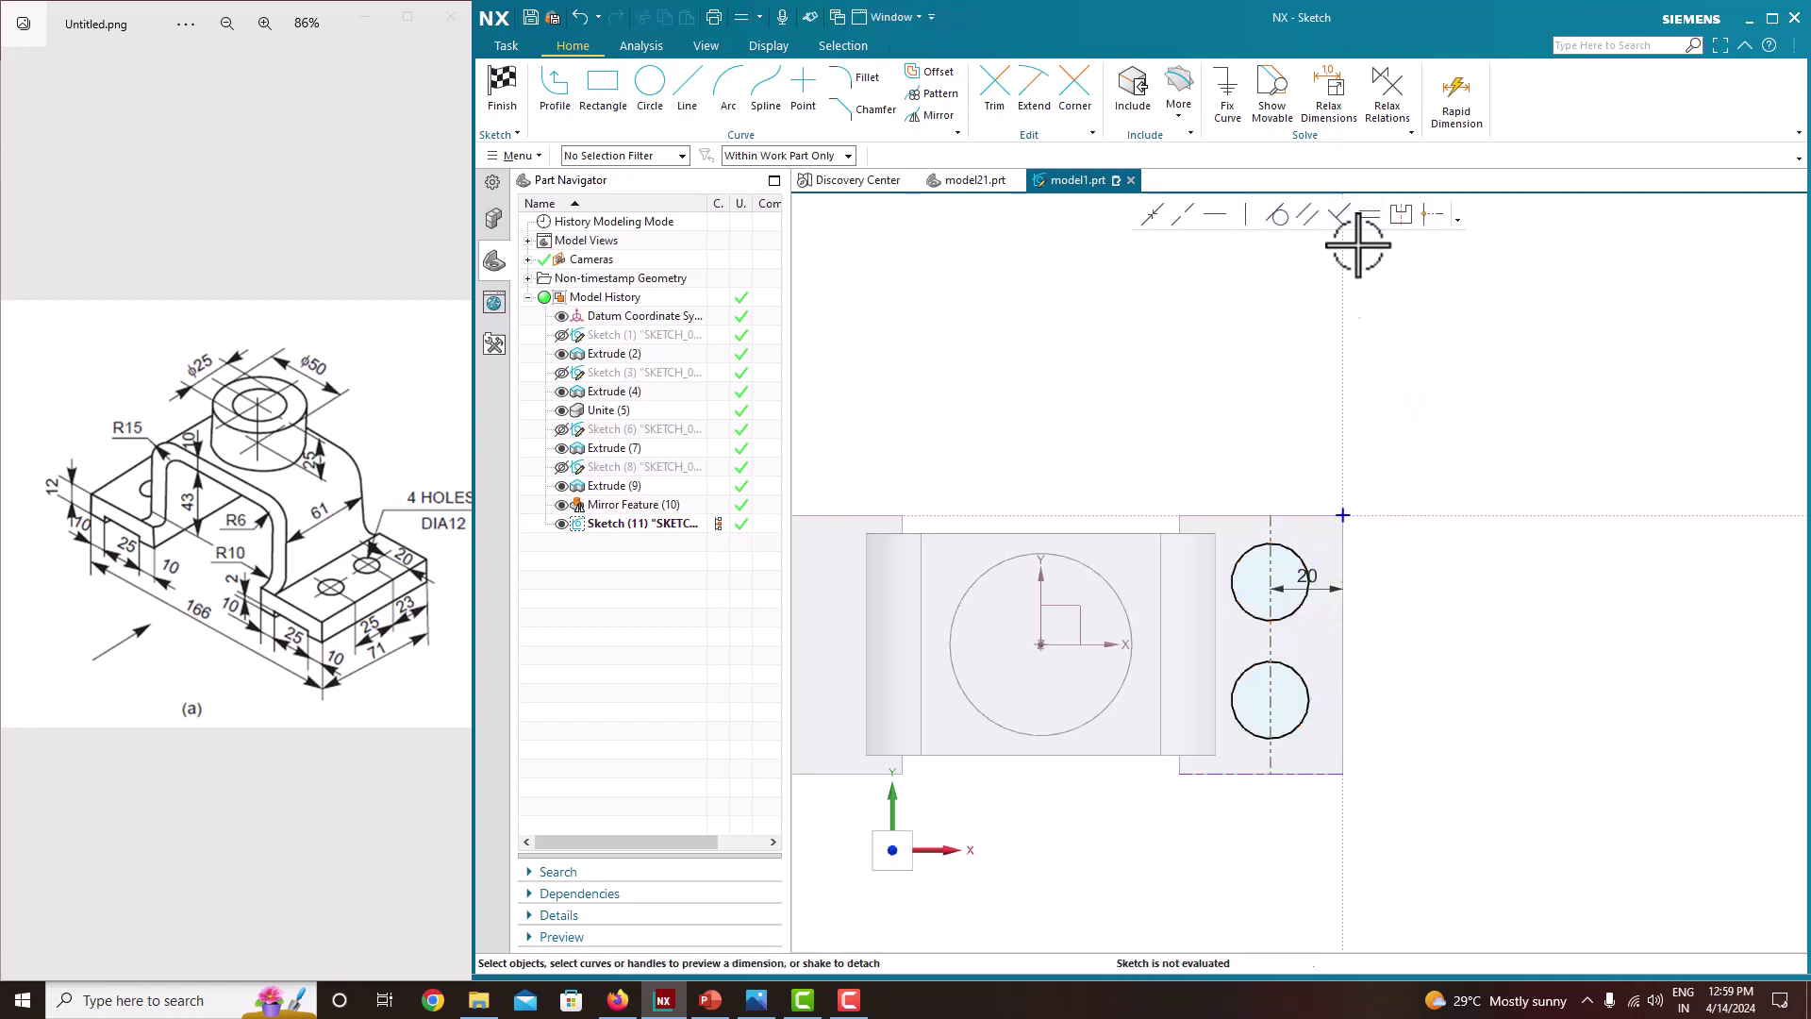
Dimension the upper circle on the right foot with a diameter of 12 mm
left_click(1297, 552)
left_click(1359, 541)
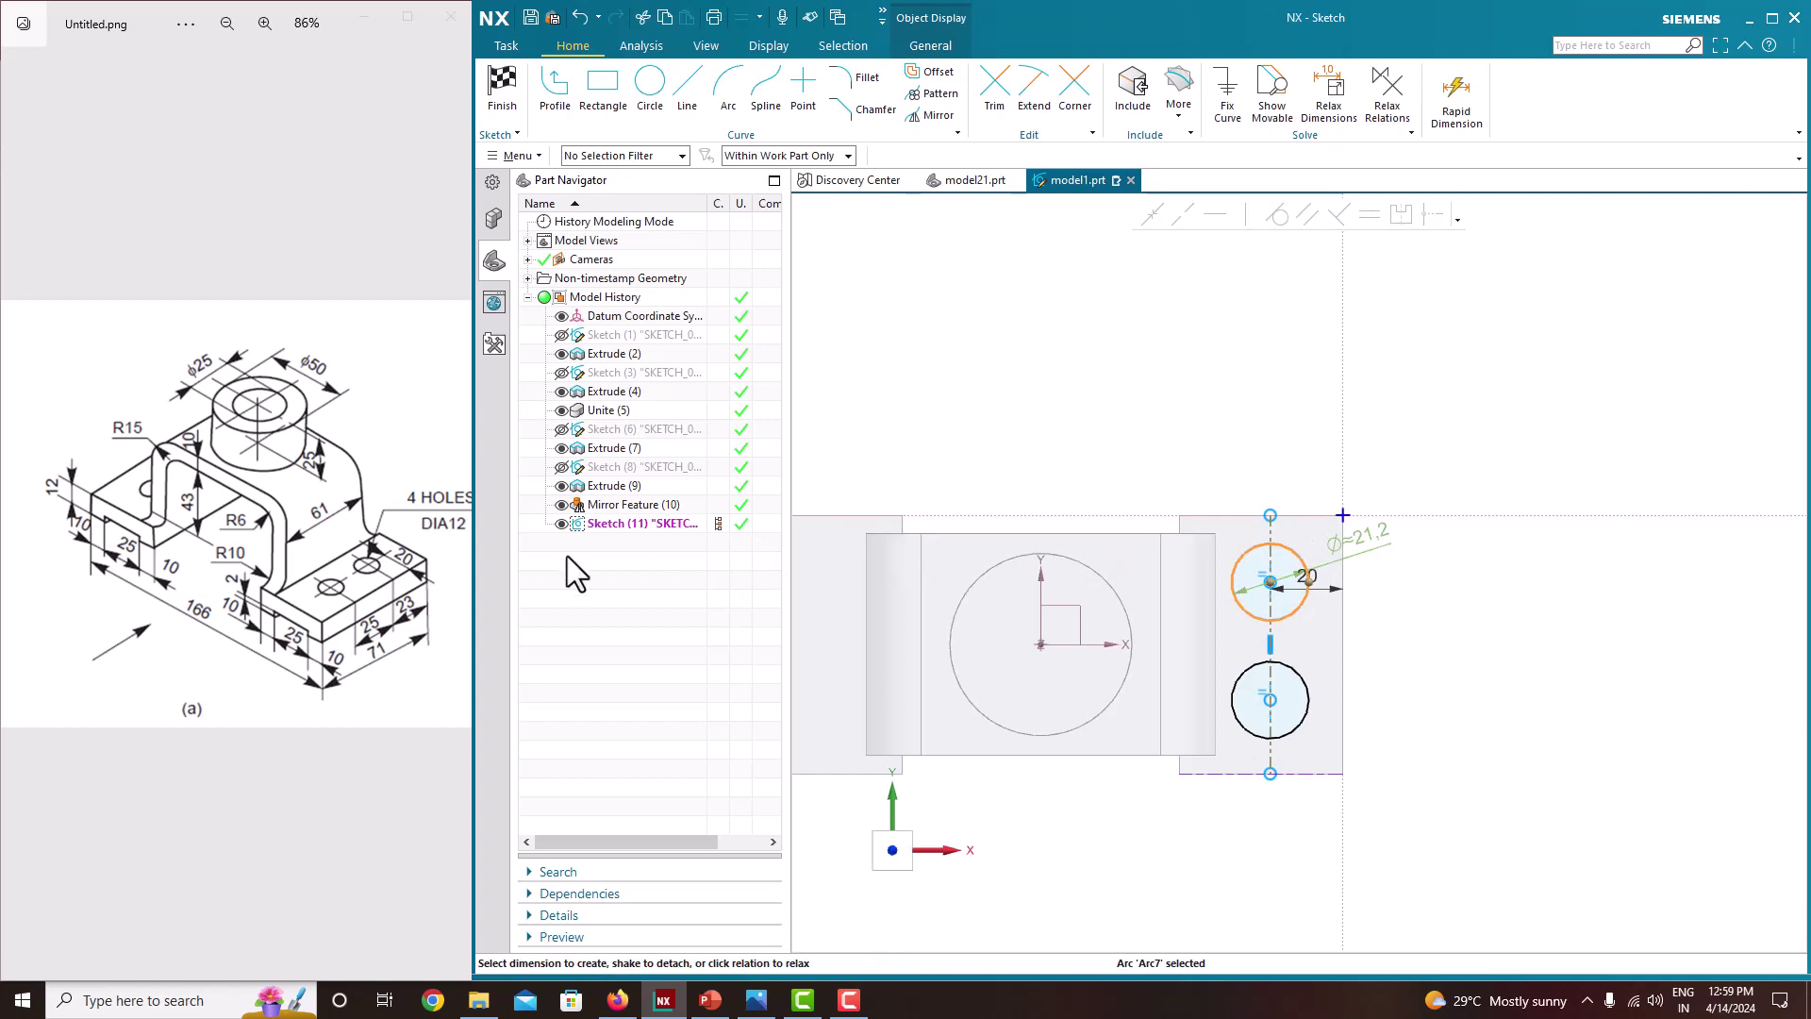
left_click(1374, 534)
type("12")
key("Return")
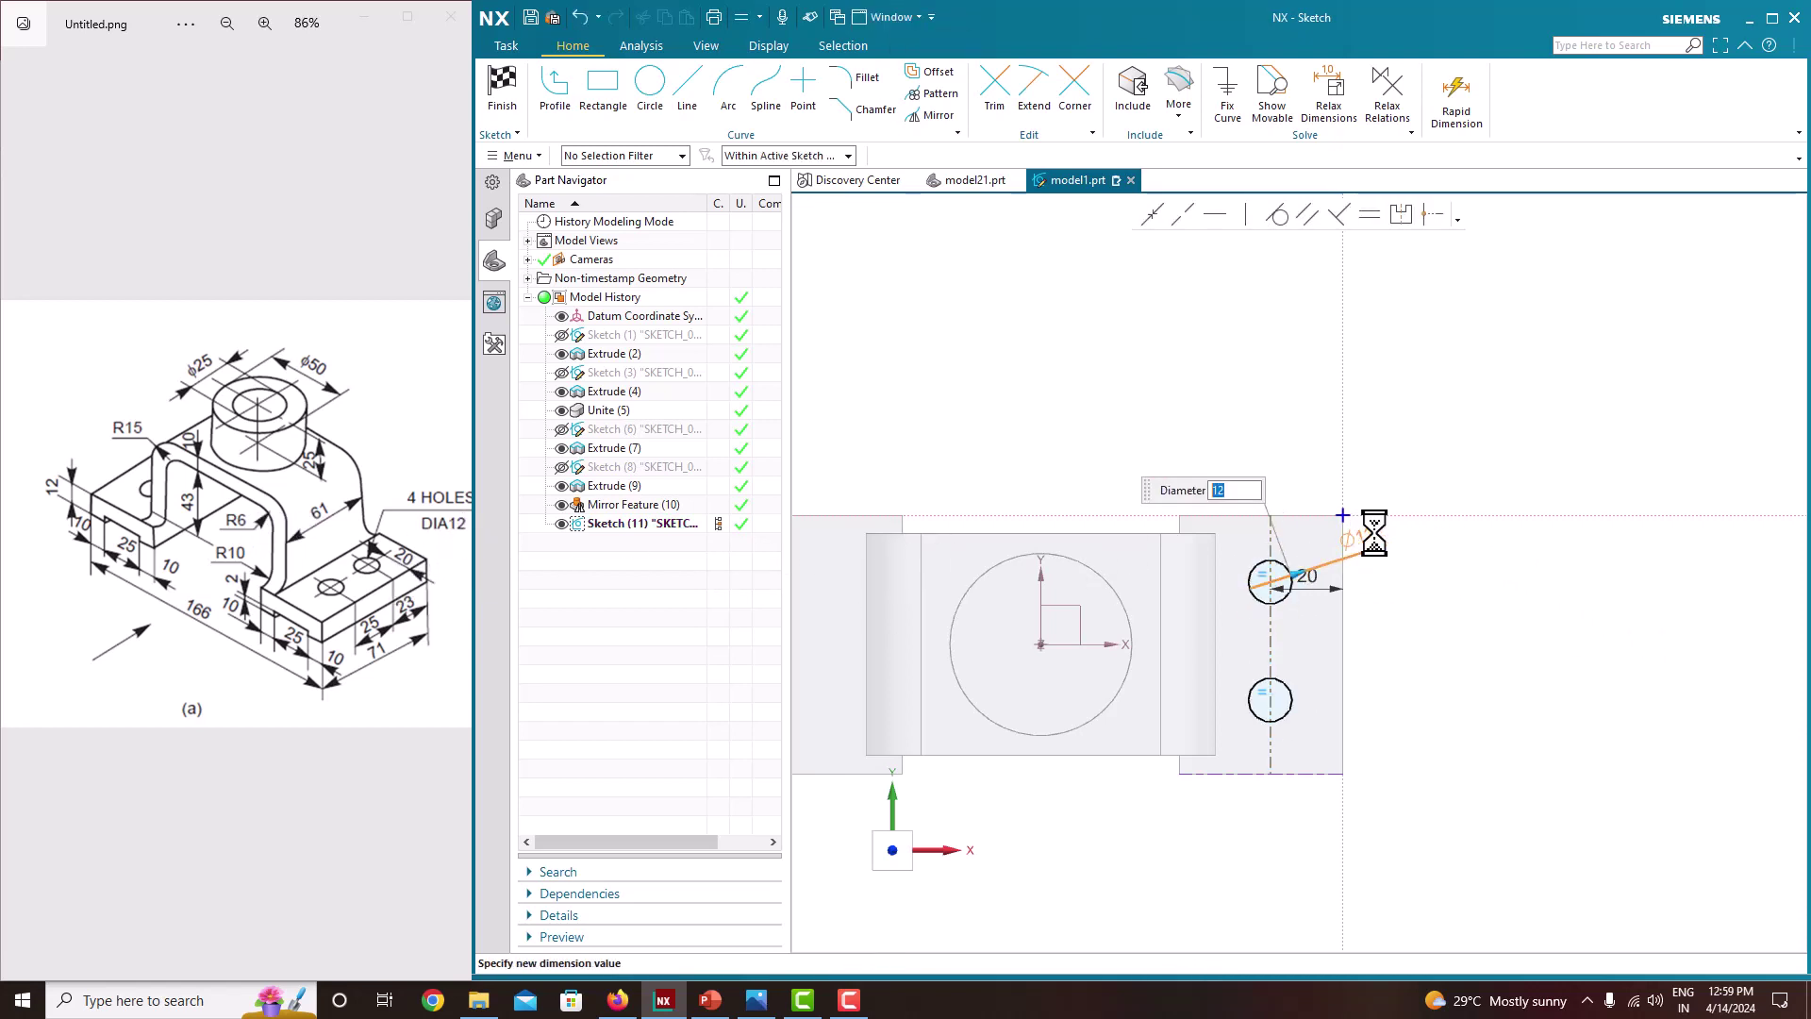
scroll(1174, 566, "up", 3)
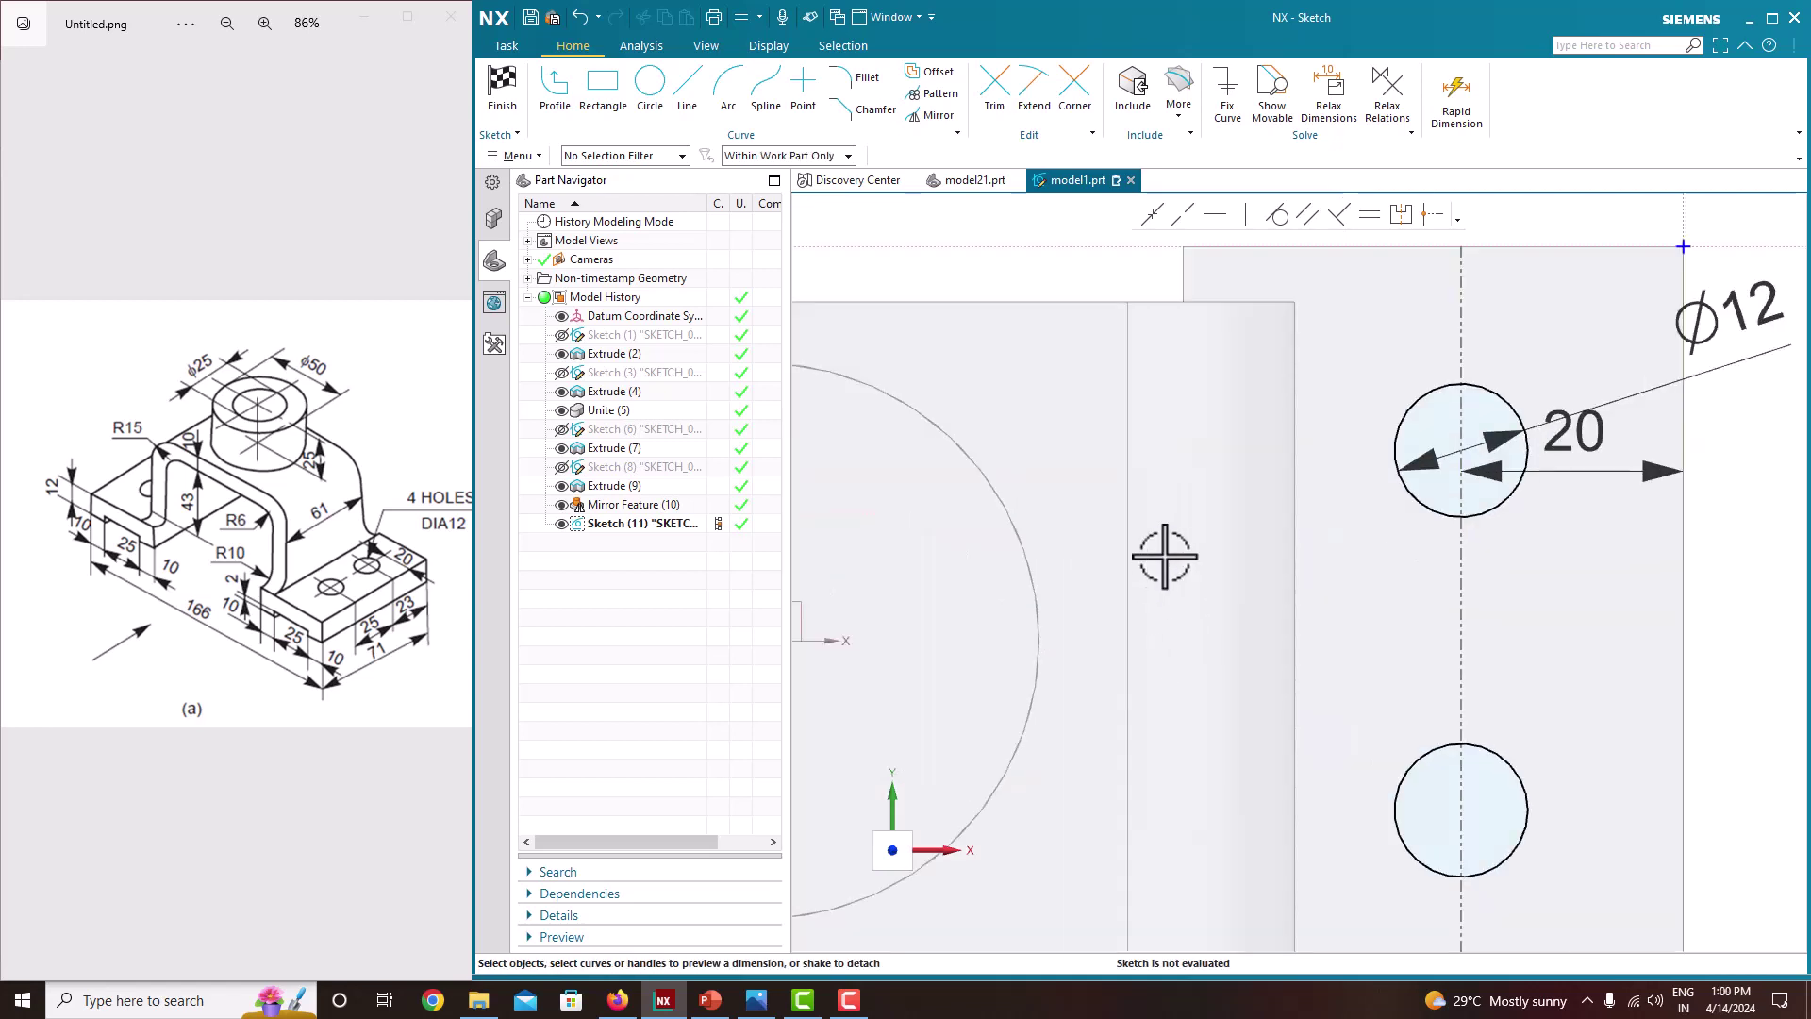
scroll(1226, 660, "down", 4)
scroll(1280, 669, "up", 2)
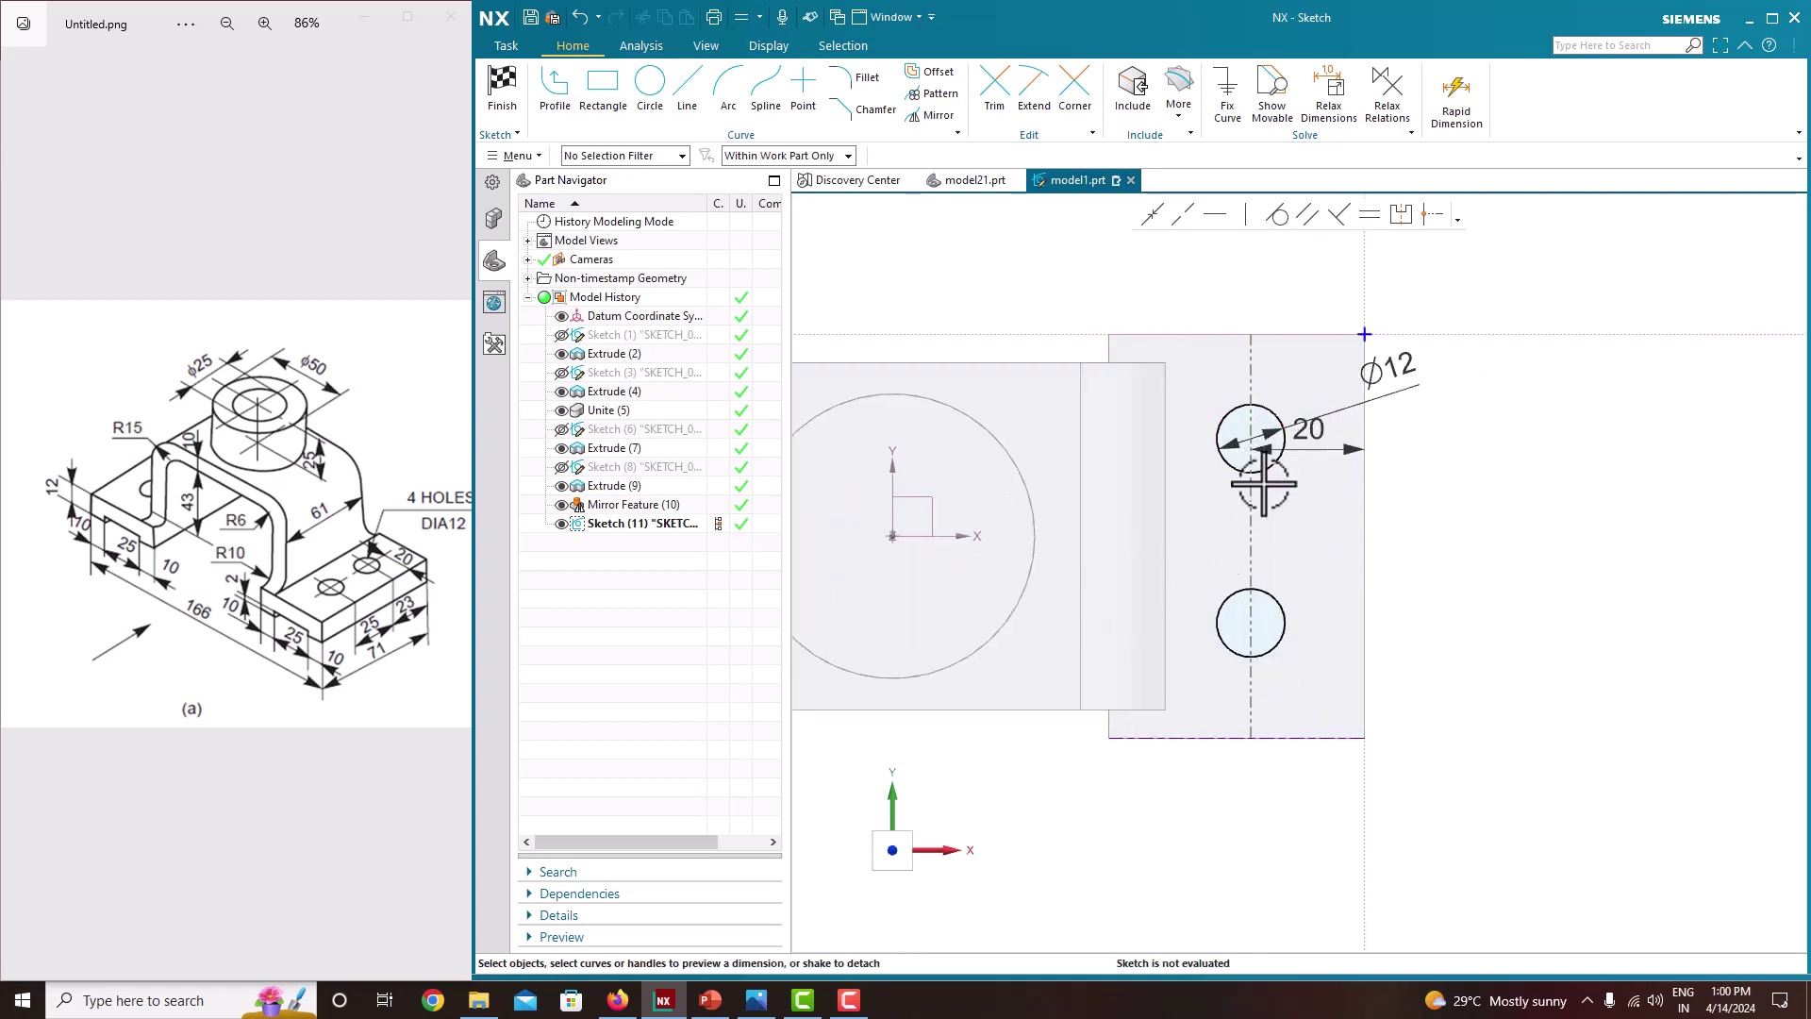
left_click(1295, 335)
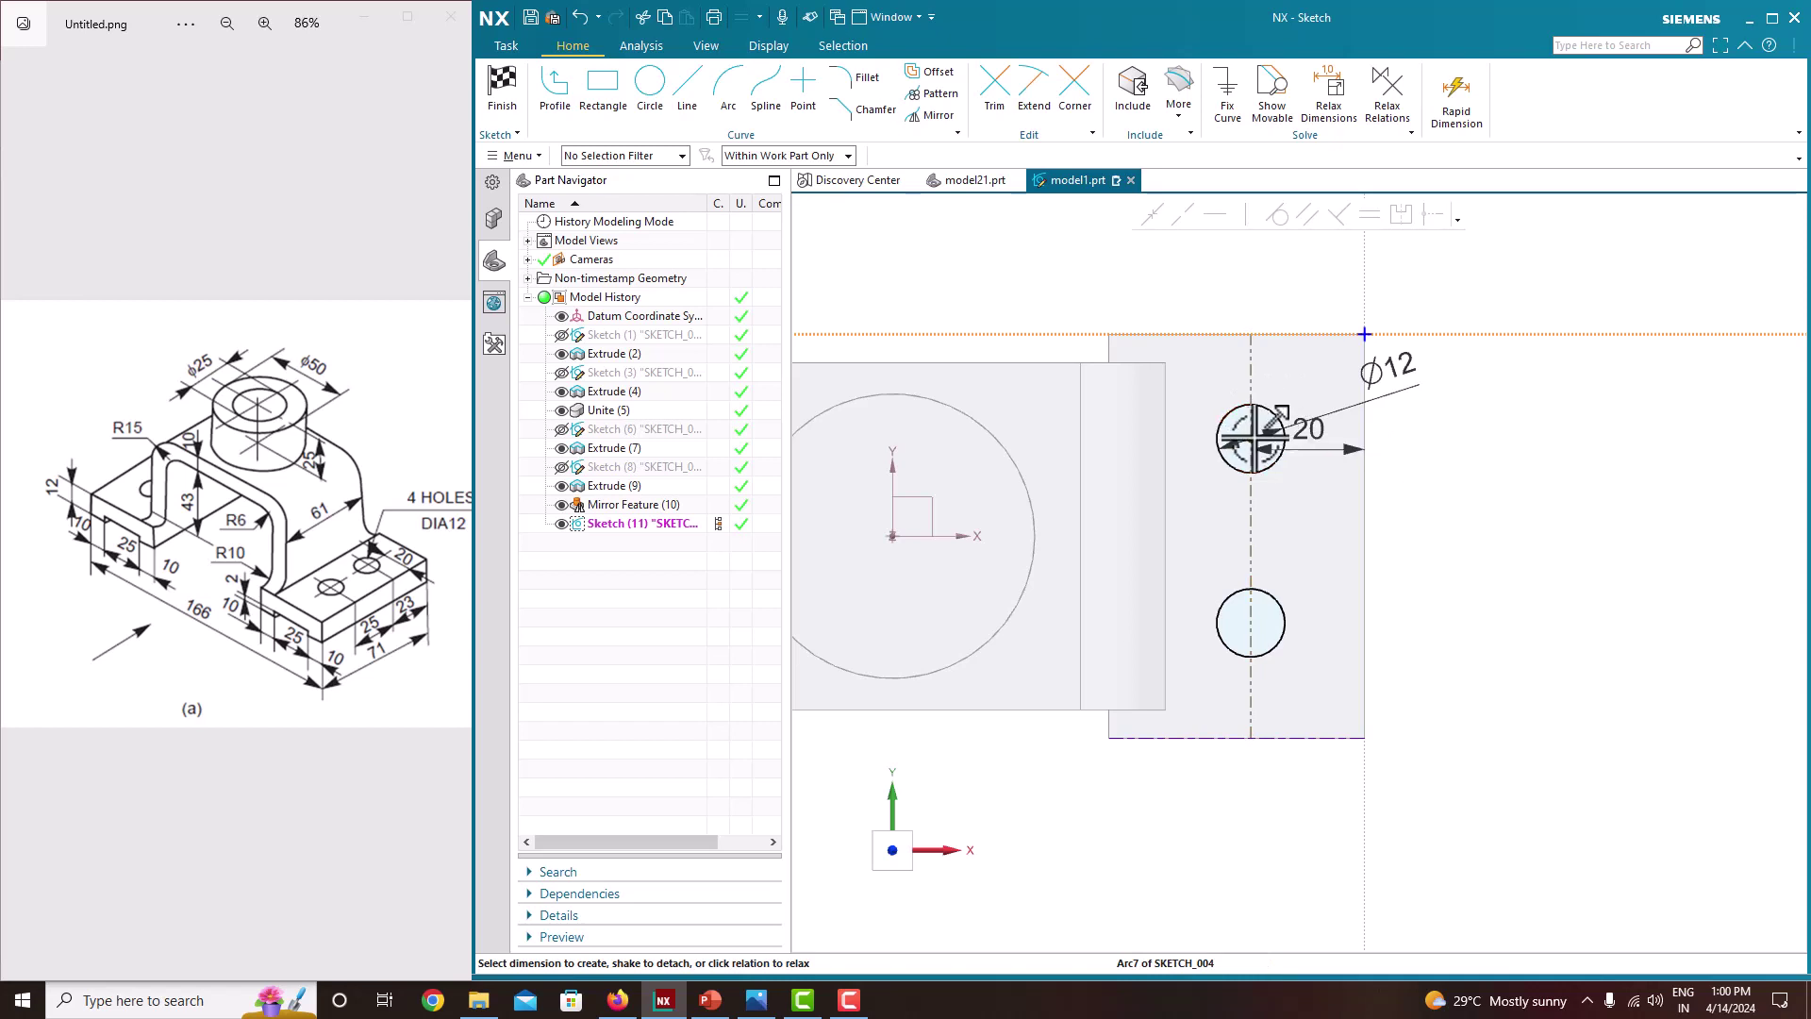
key("ctrl+j")
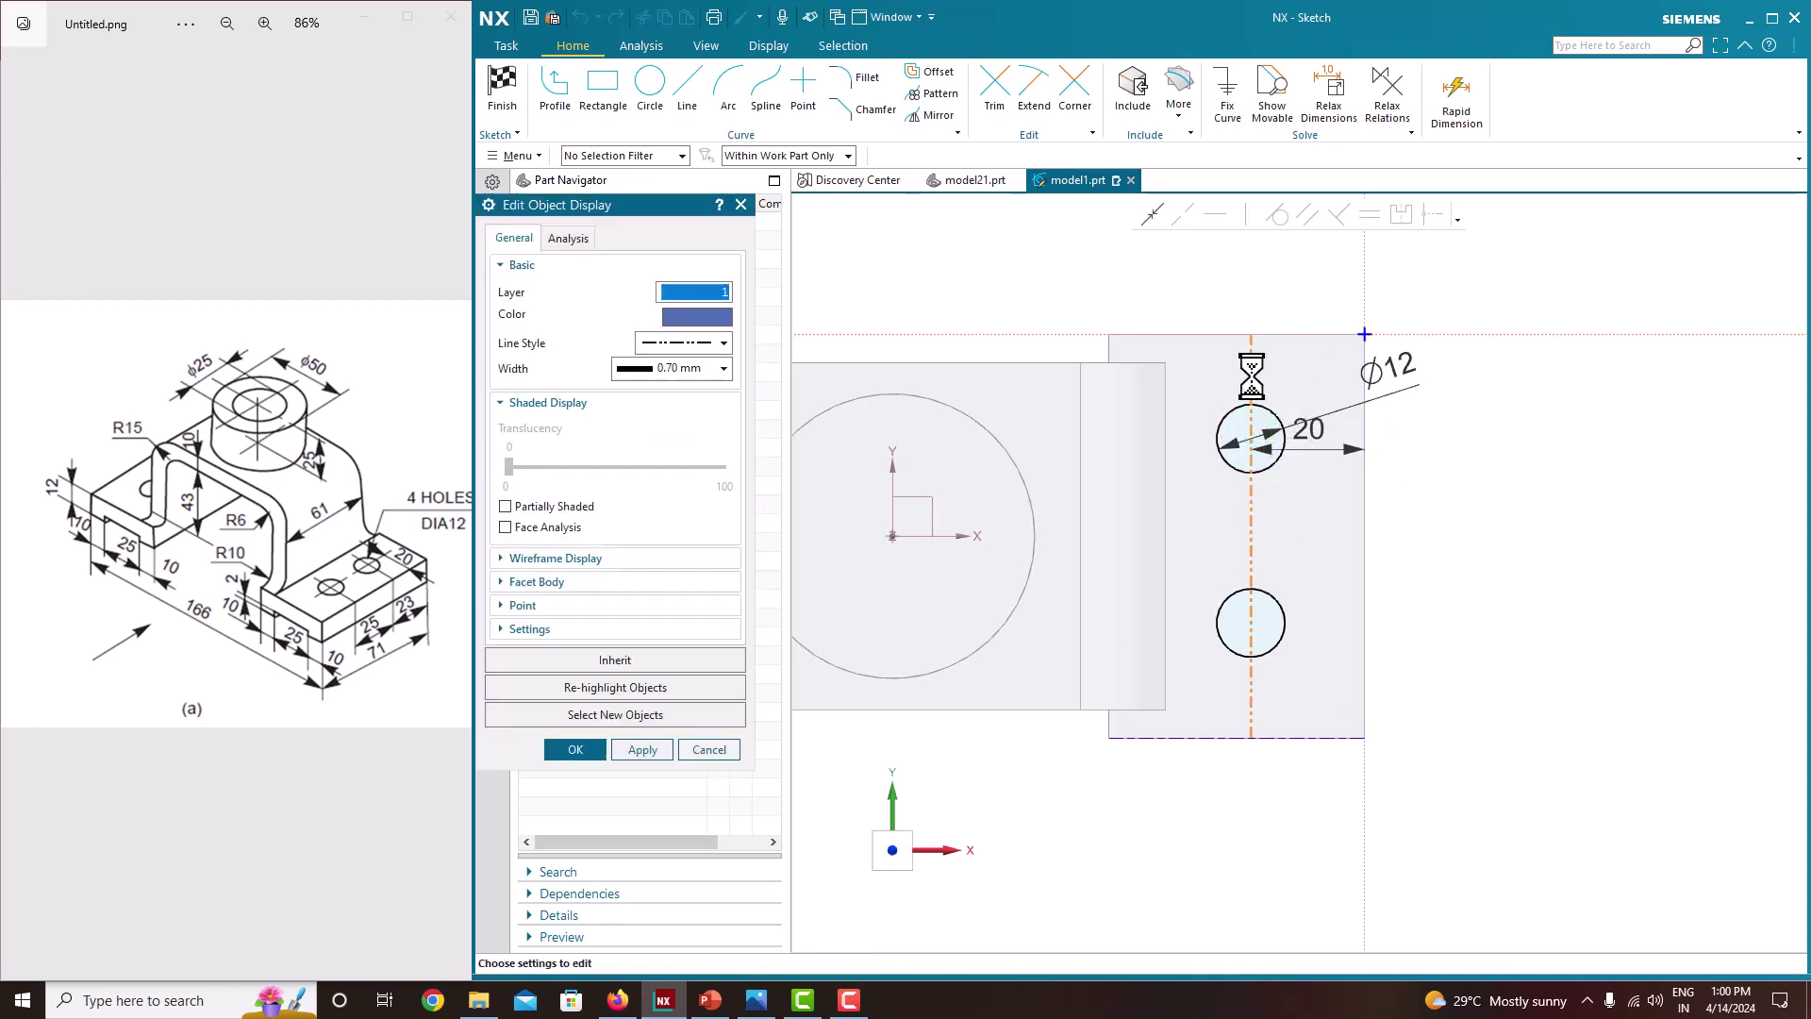
left_click(740, 206)
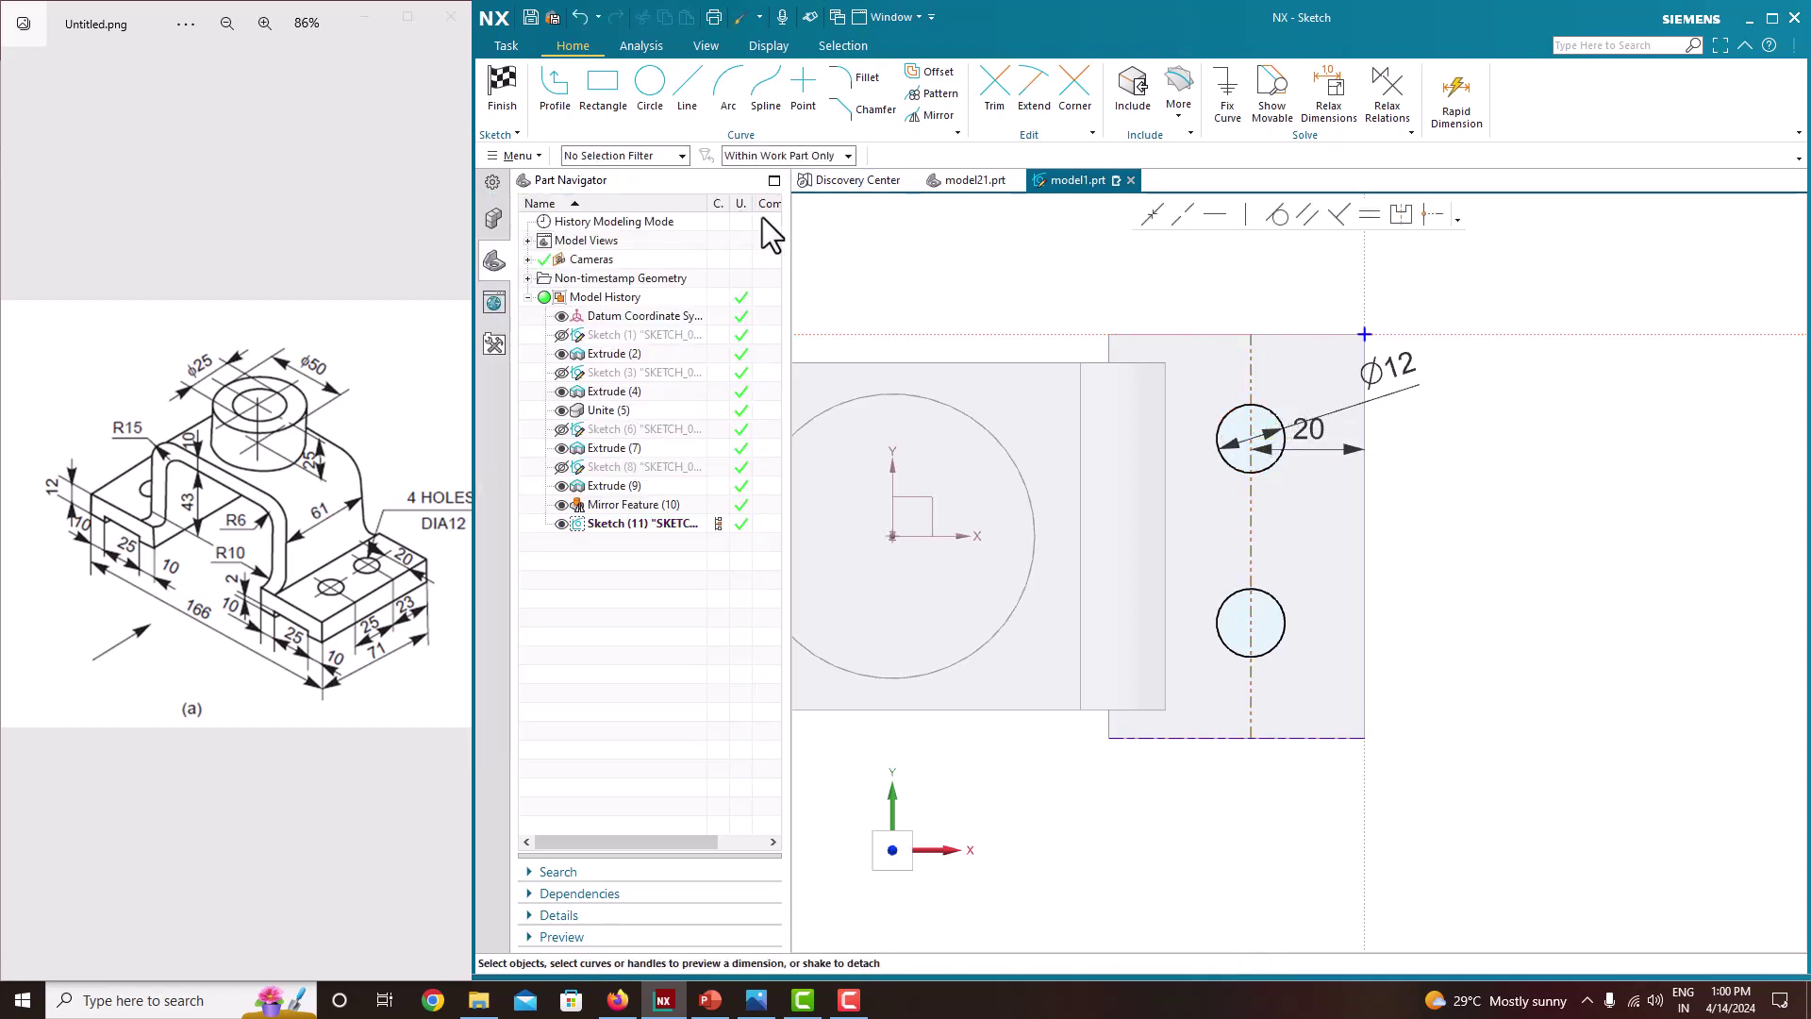
Dimension the upper circle's centre 20 mm below the right foot's upper edge
left_click(1280, 332)
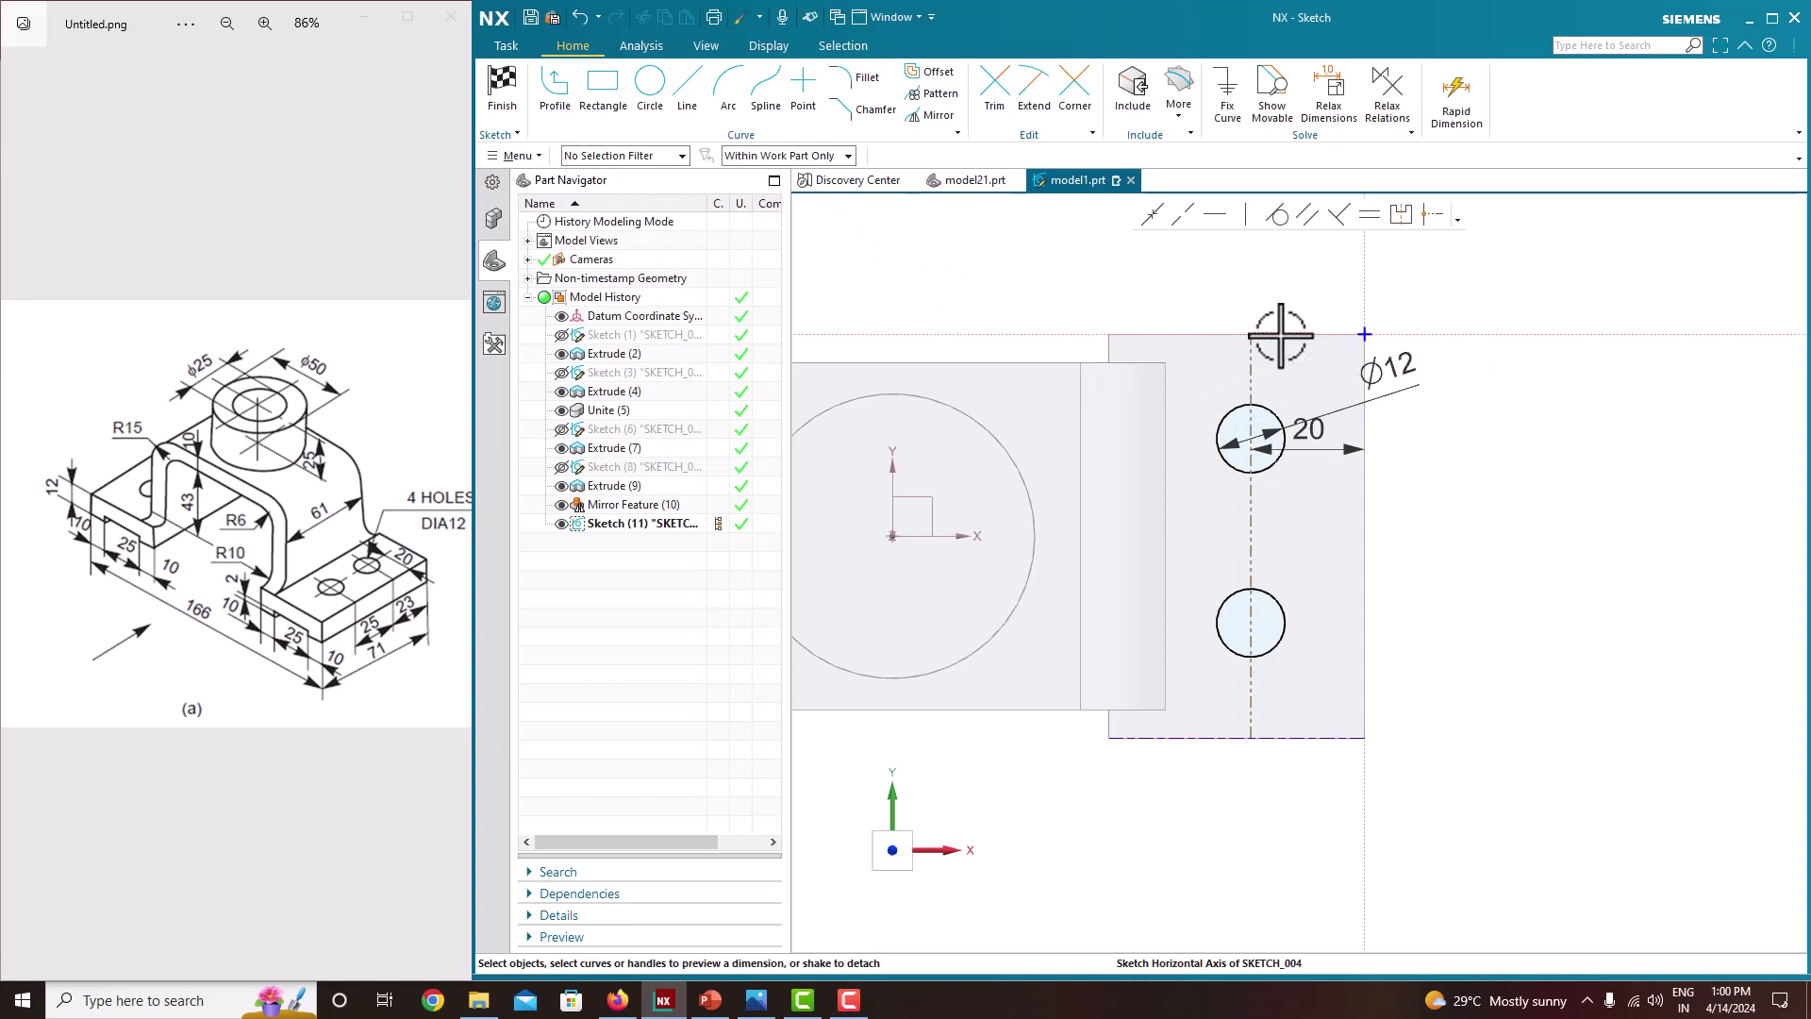
left_click(1251, 439)
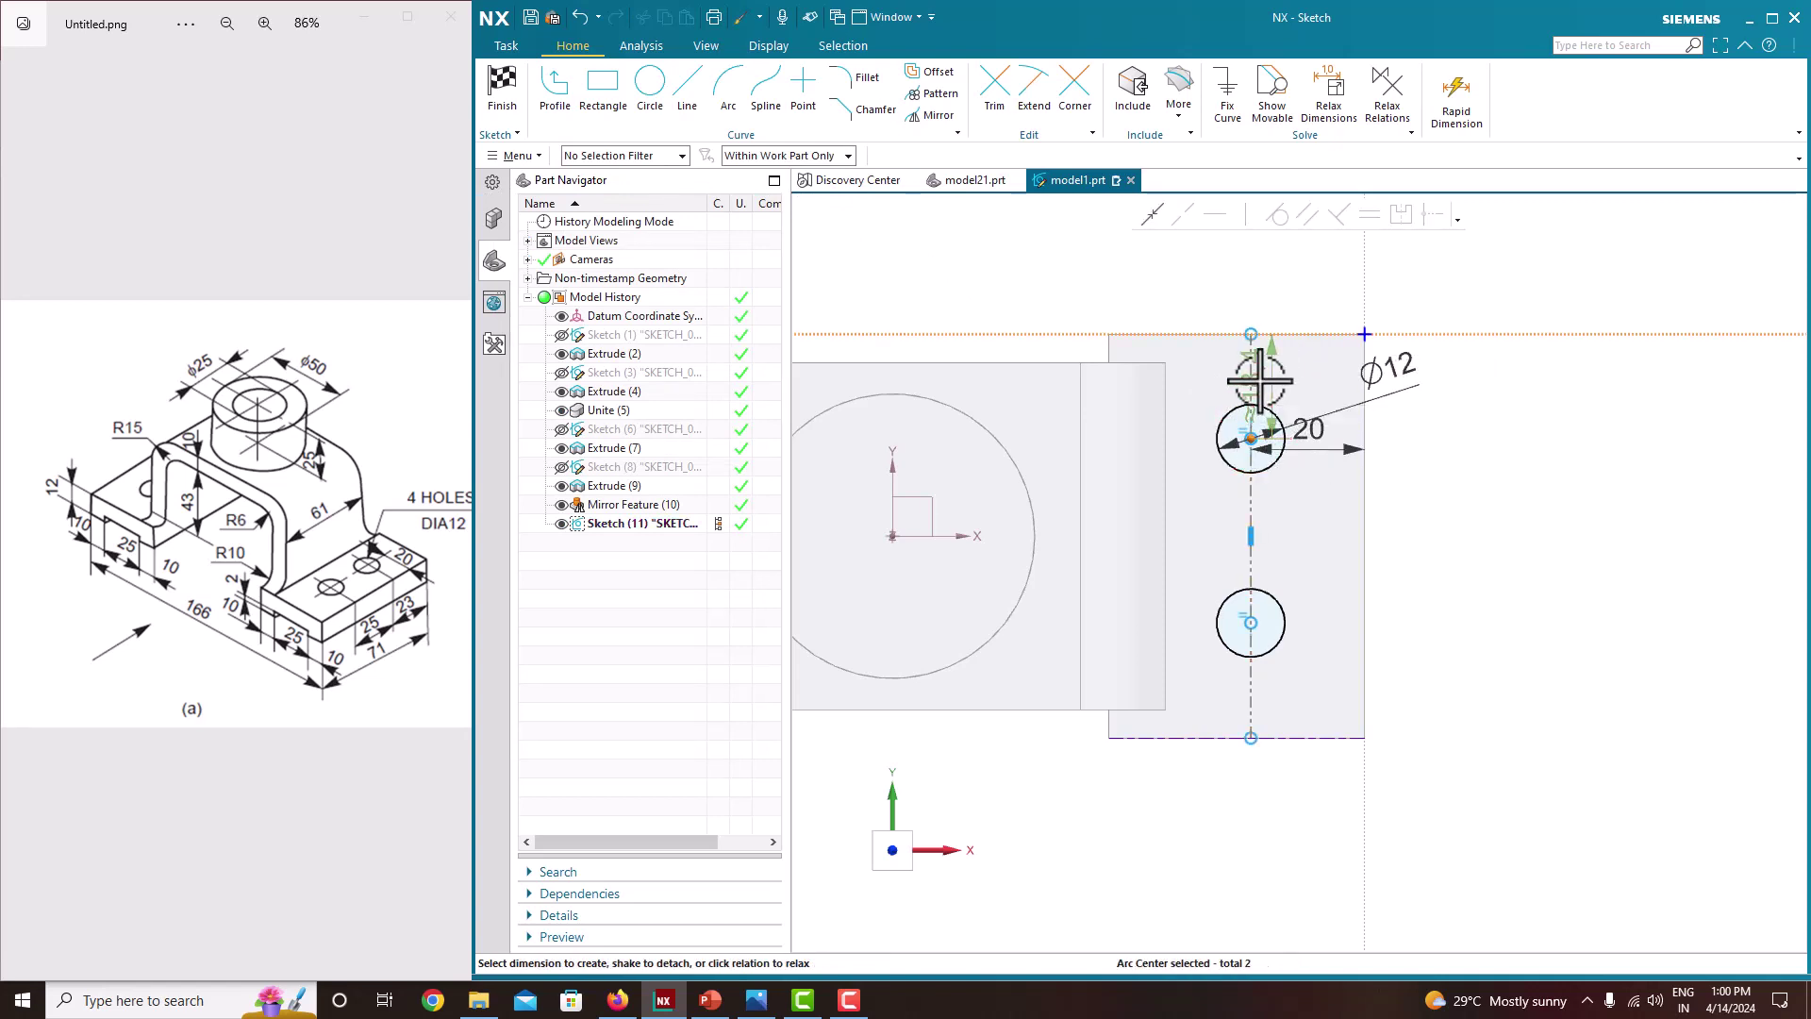
left_click(1260, 381)
type("20")
key("Return")
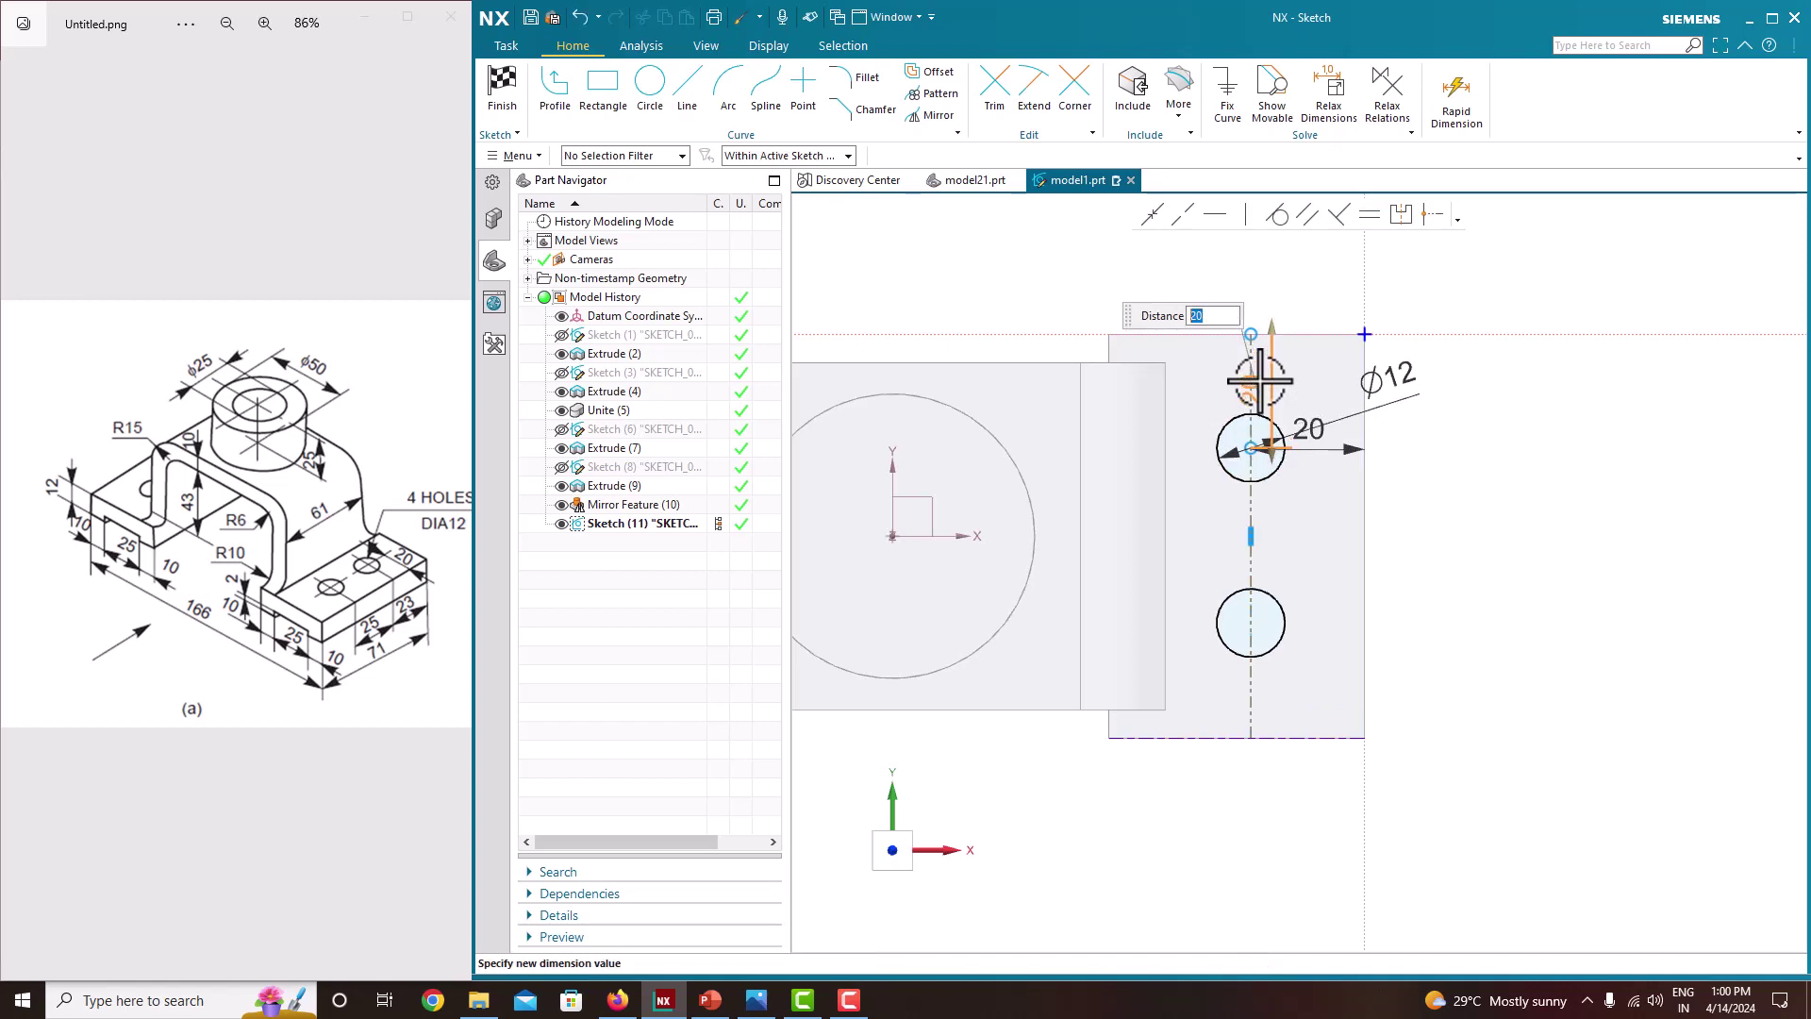
middle_click(1474, 515)
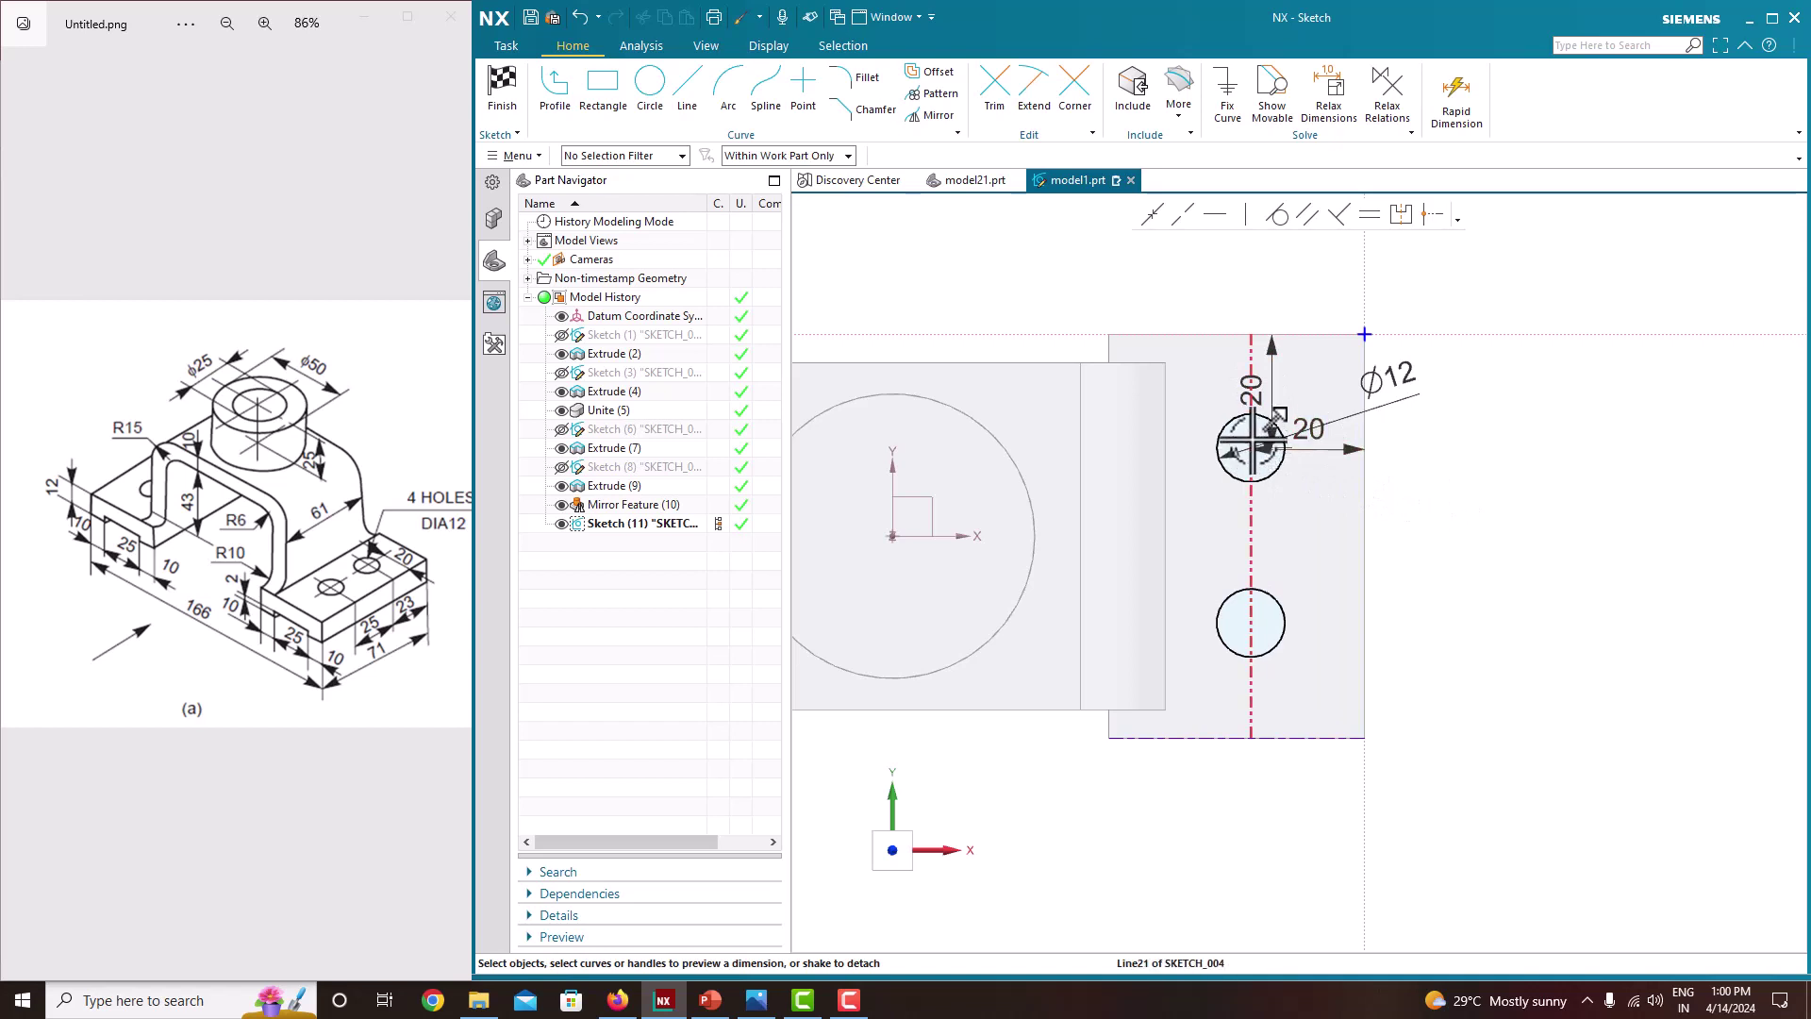
Set the distance between the two circle centres on the right foot to 25 mm and finish the sketch
left_click(1247, 445)
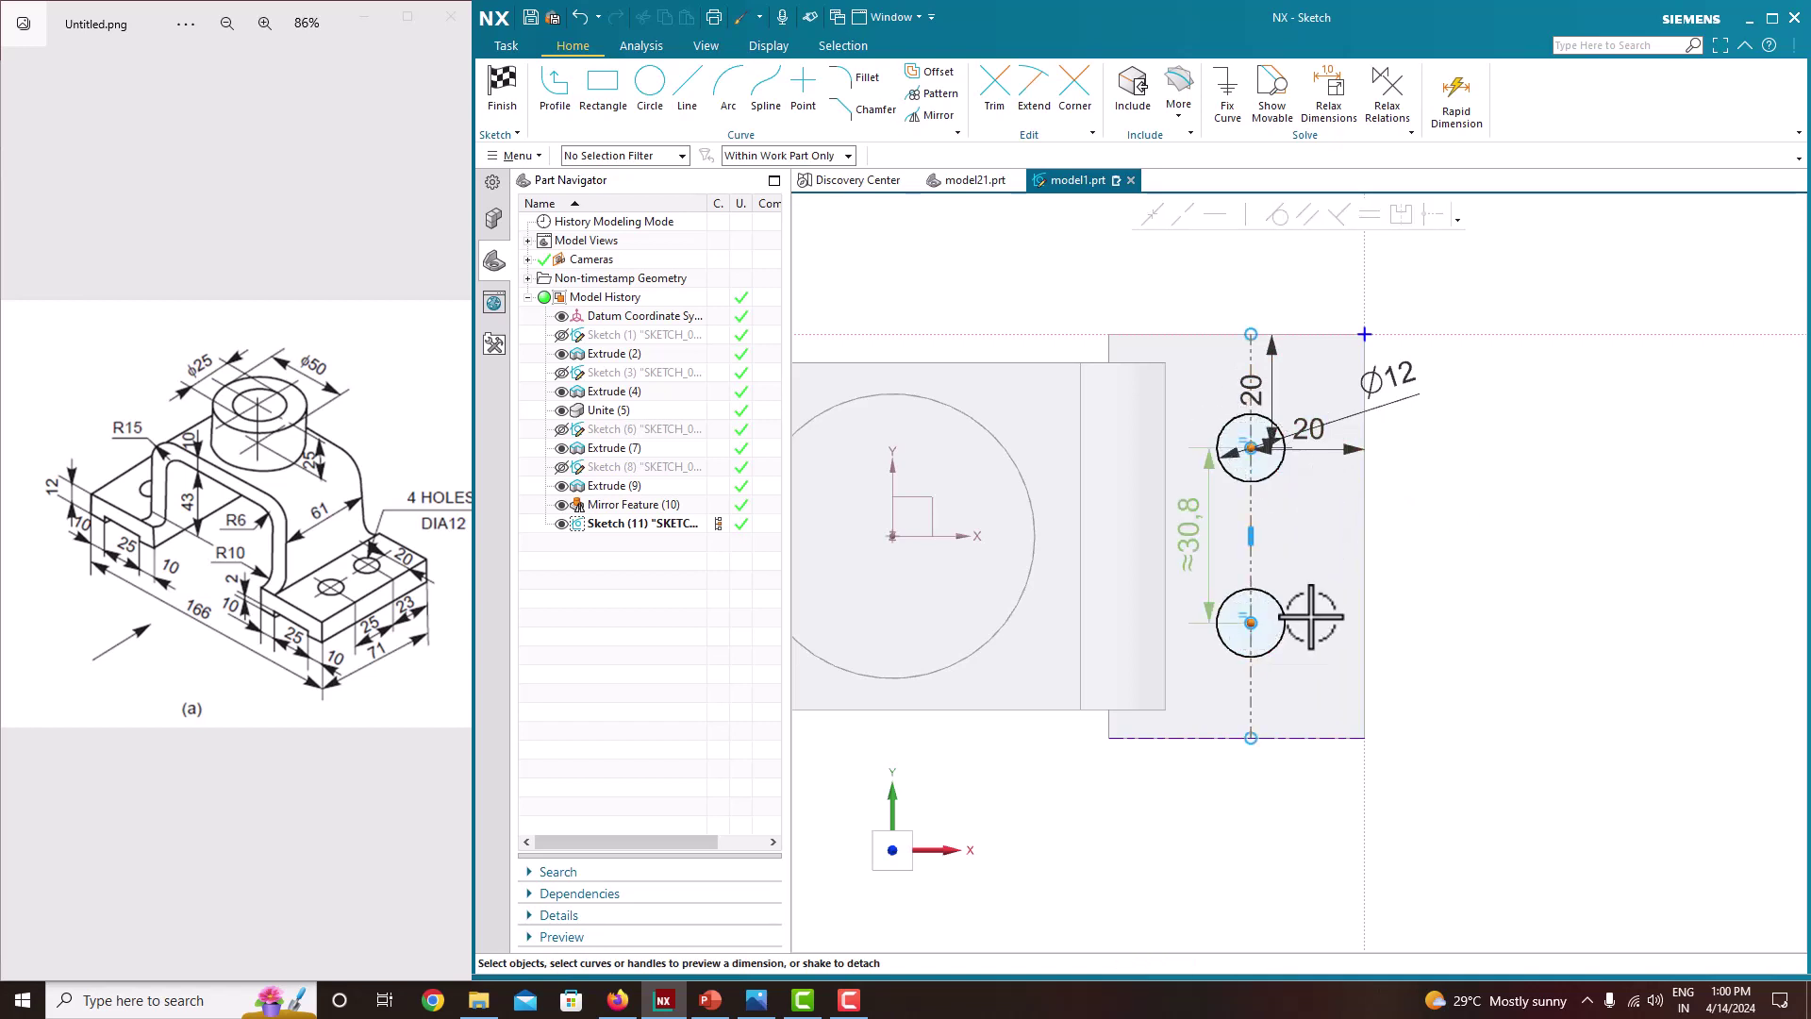
left_click(1250, 623)
left_click(1187, 536)
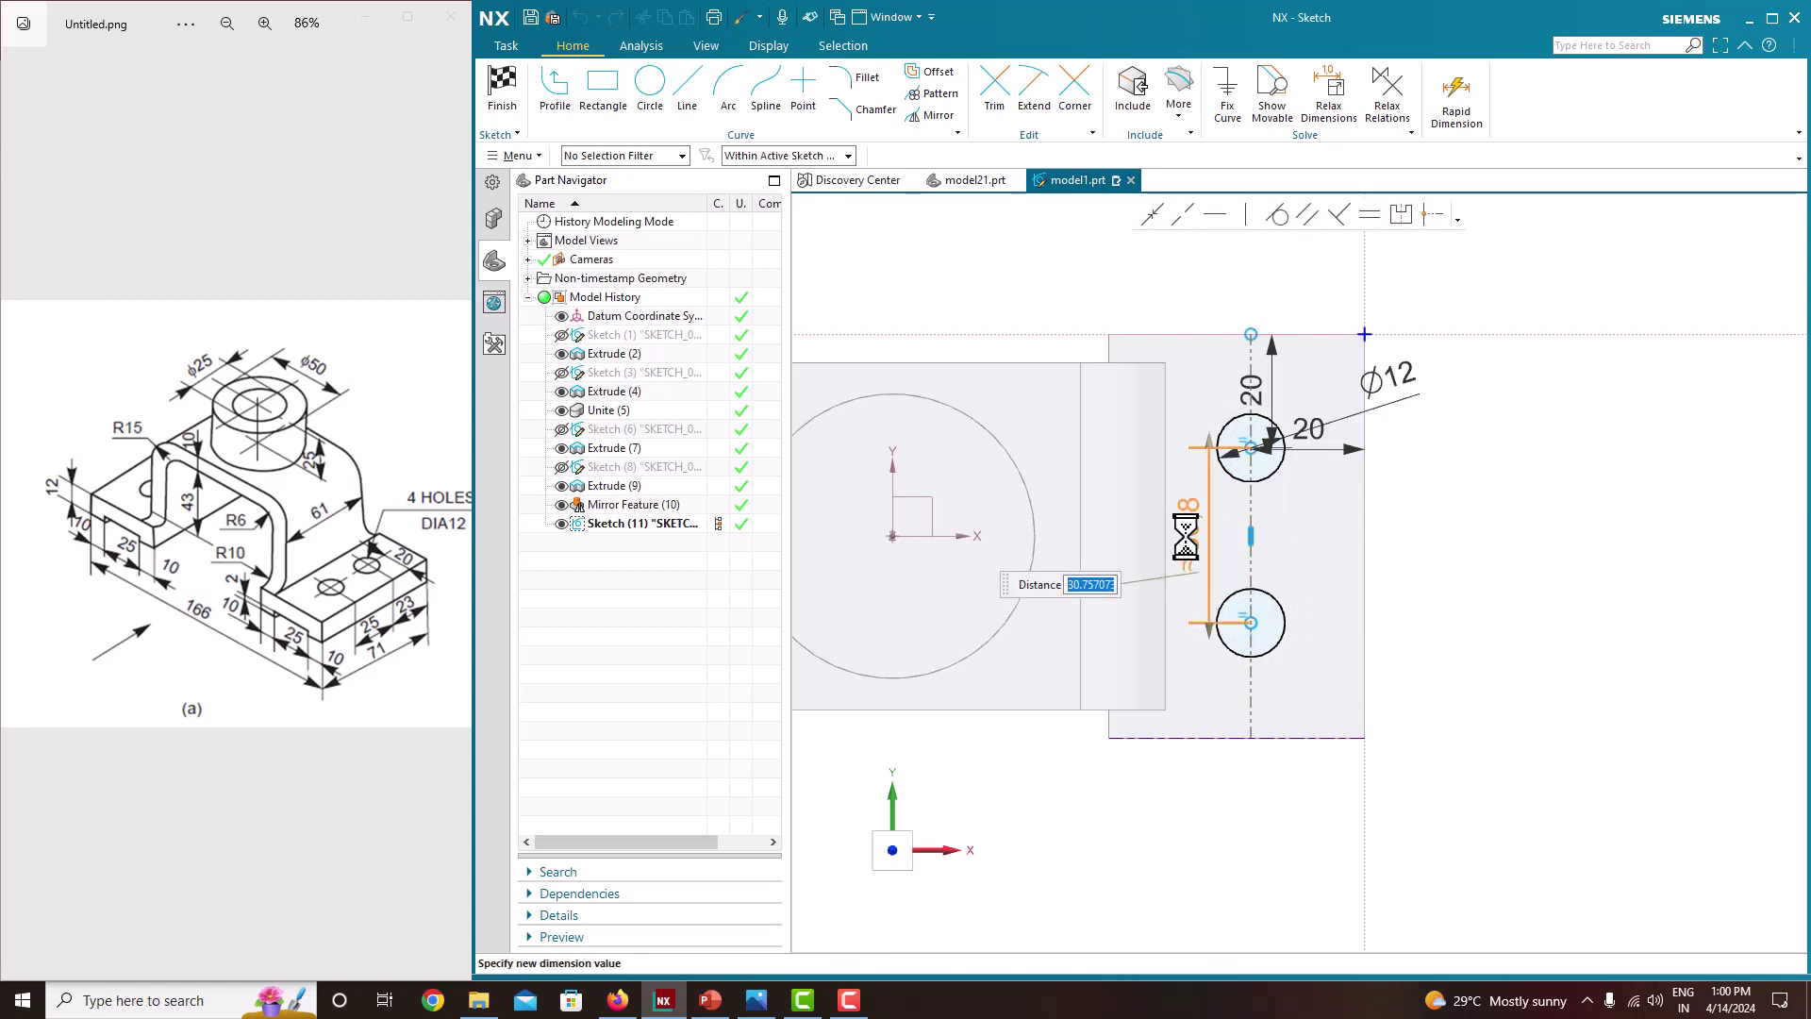
type("25")
key("Return")
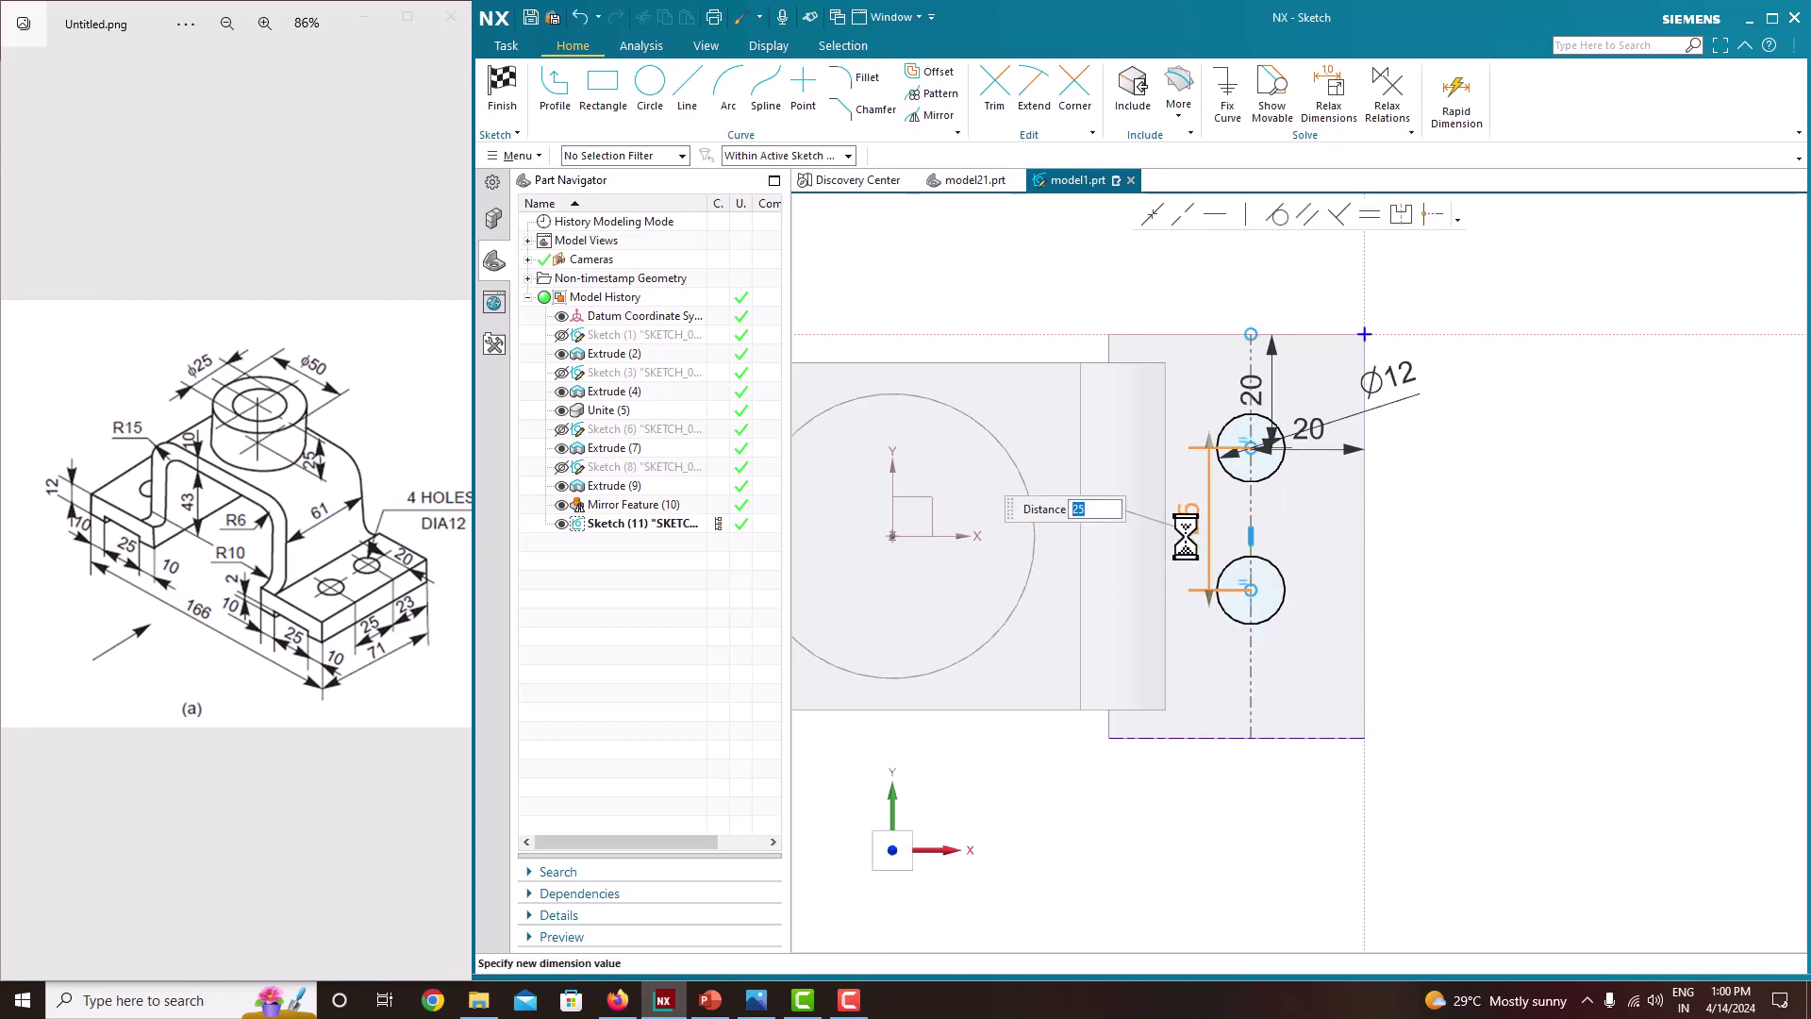
scroll(1429, 580, "down", 2)
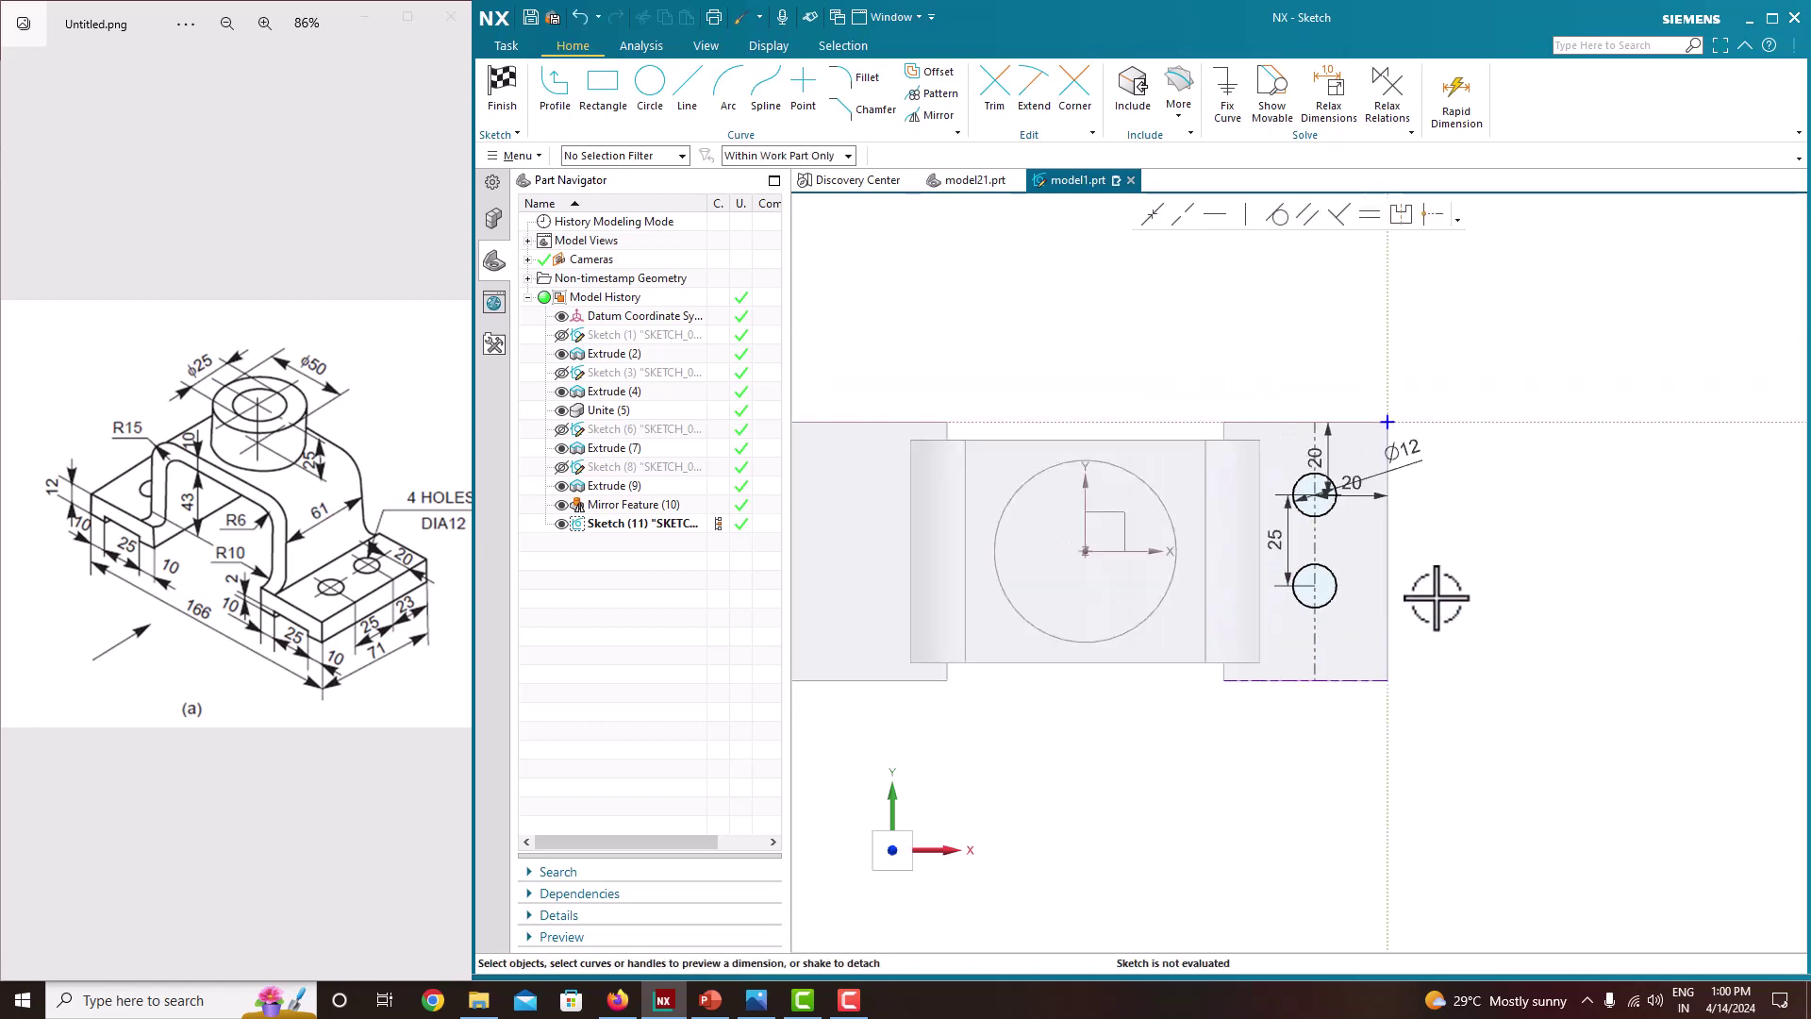
mouse_move(1437, 605)
middle_mouse_down()
mouse_move(1446, 586)
mouse_move(1423, 562)
middle_mouse_up()
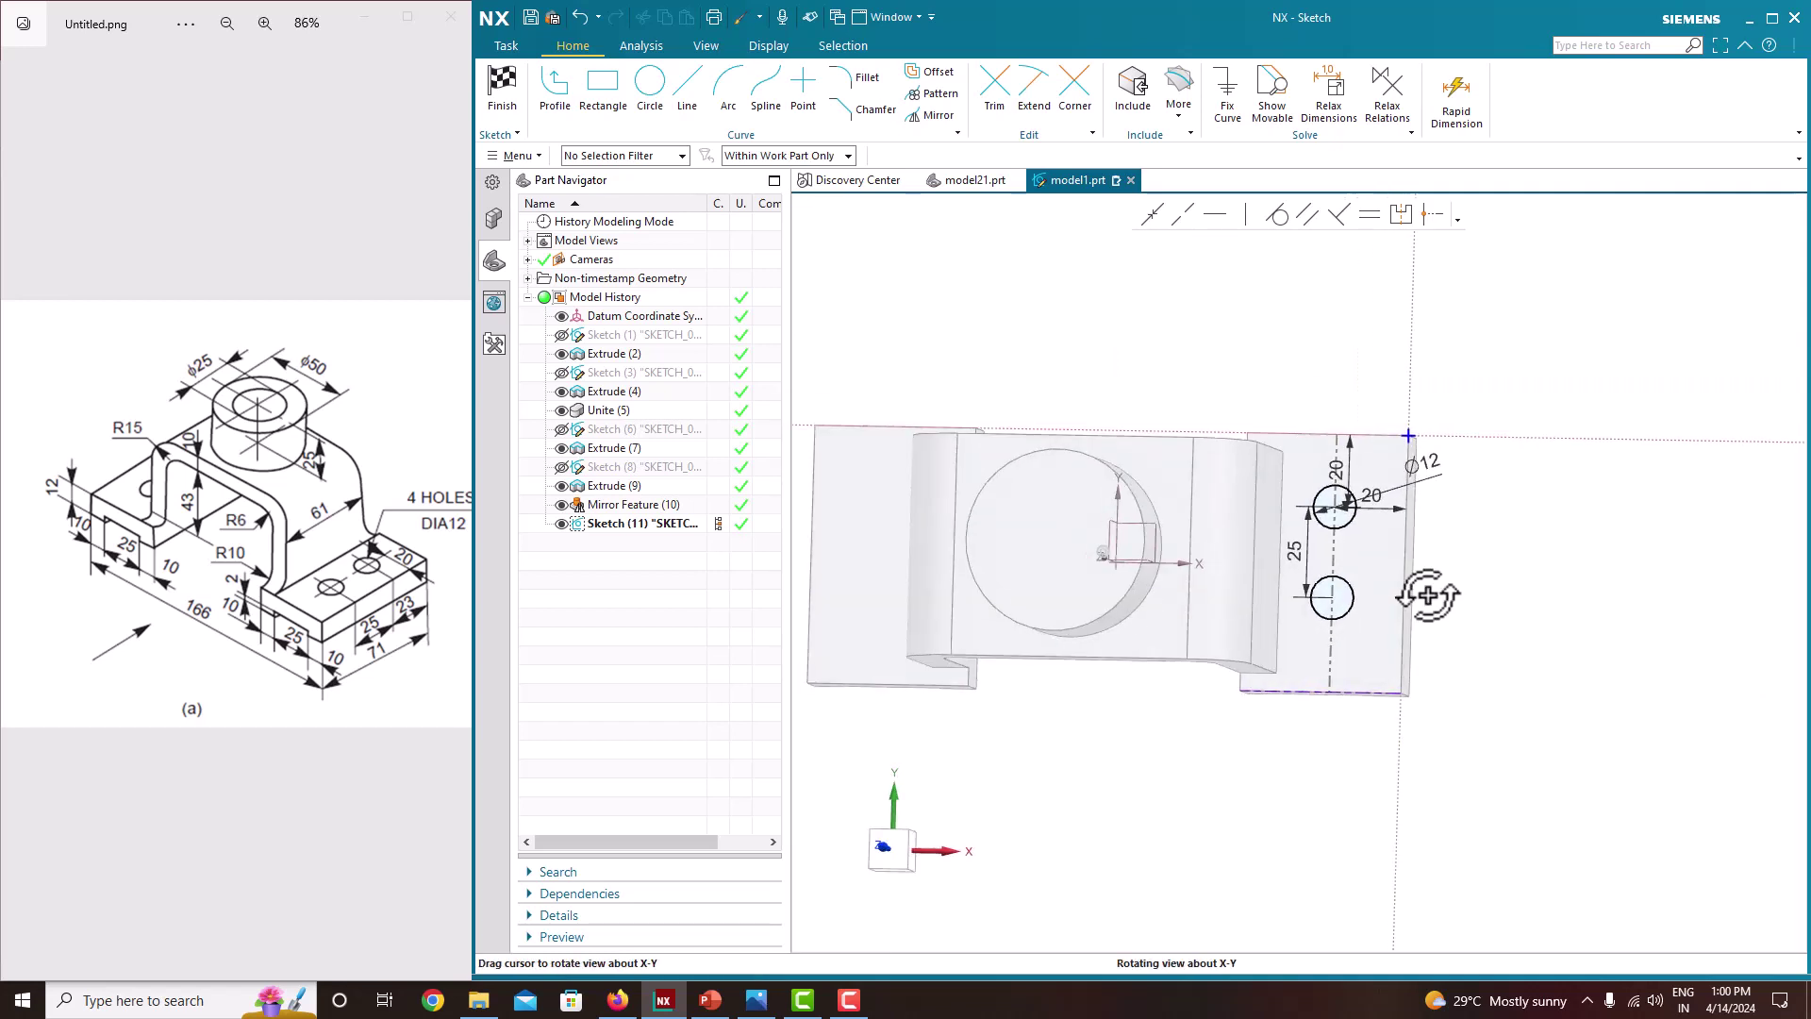
right_click(1473, 517)
left_click(1507, 524)
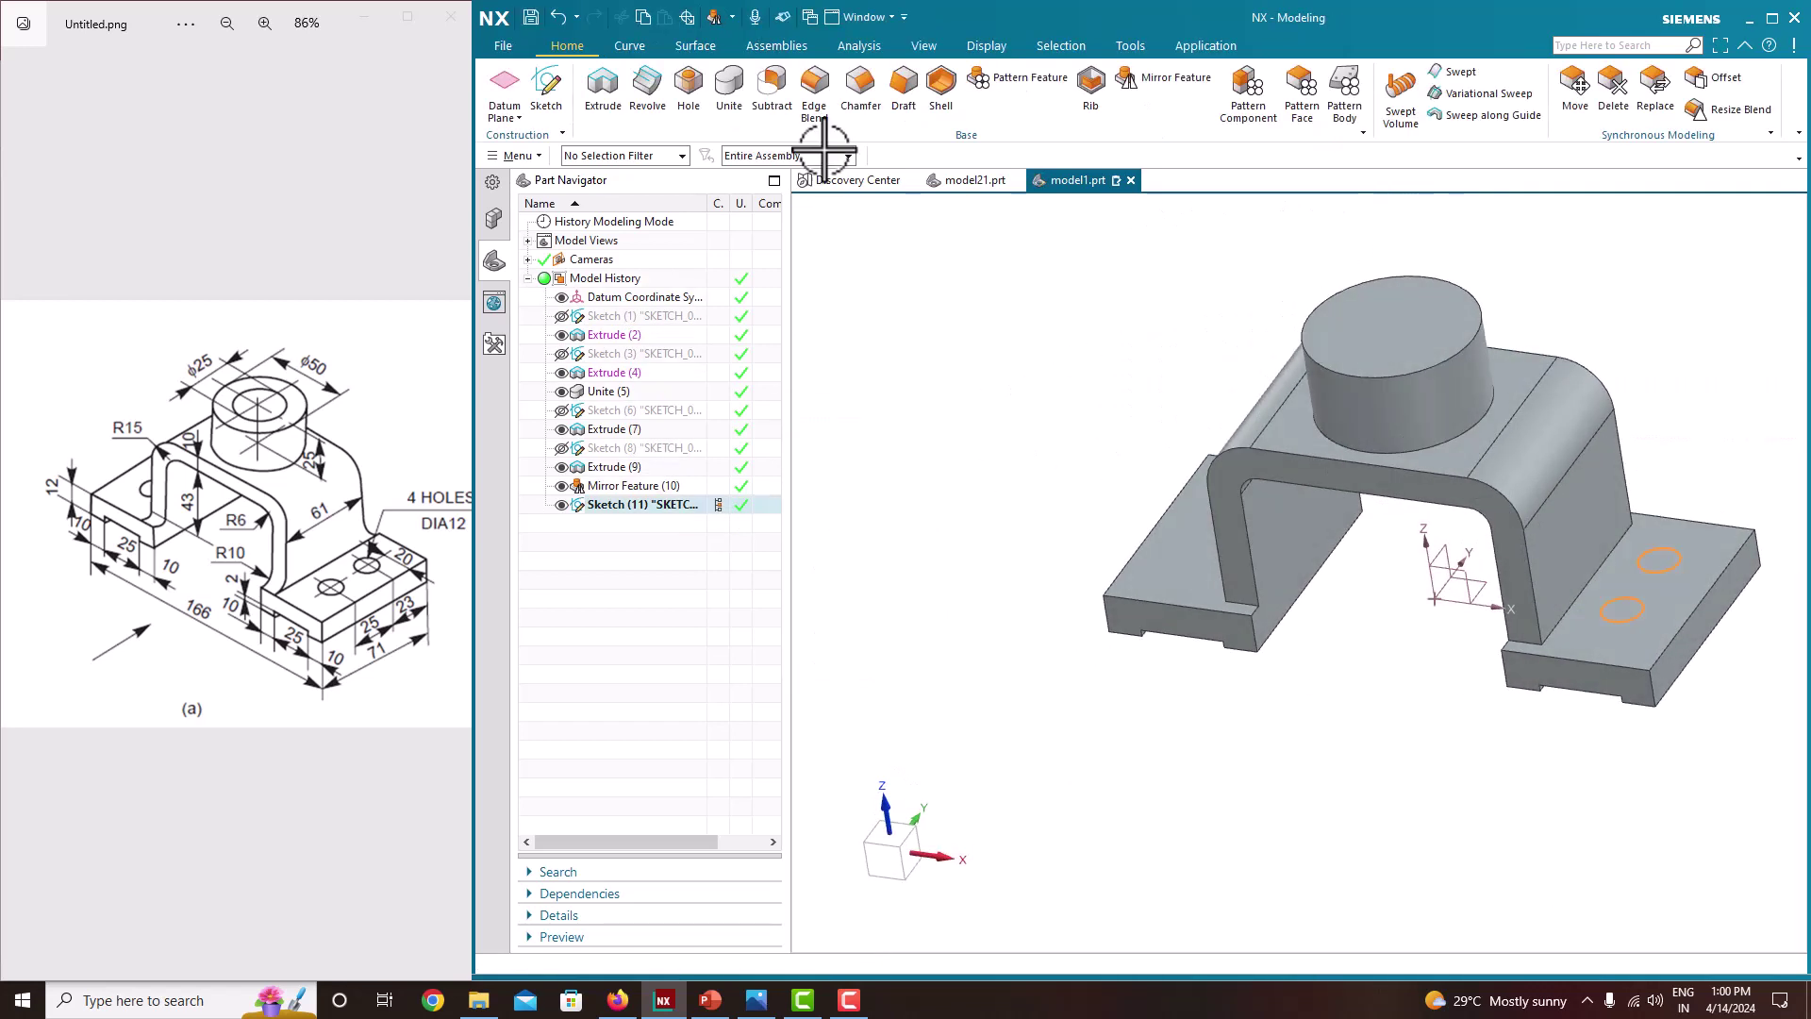
Extrude the two circles downward through the right foot as a subtraction, with the end limit set to Until Next
left_click(601, 86)
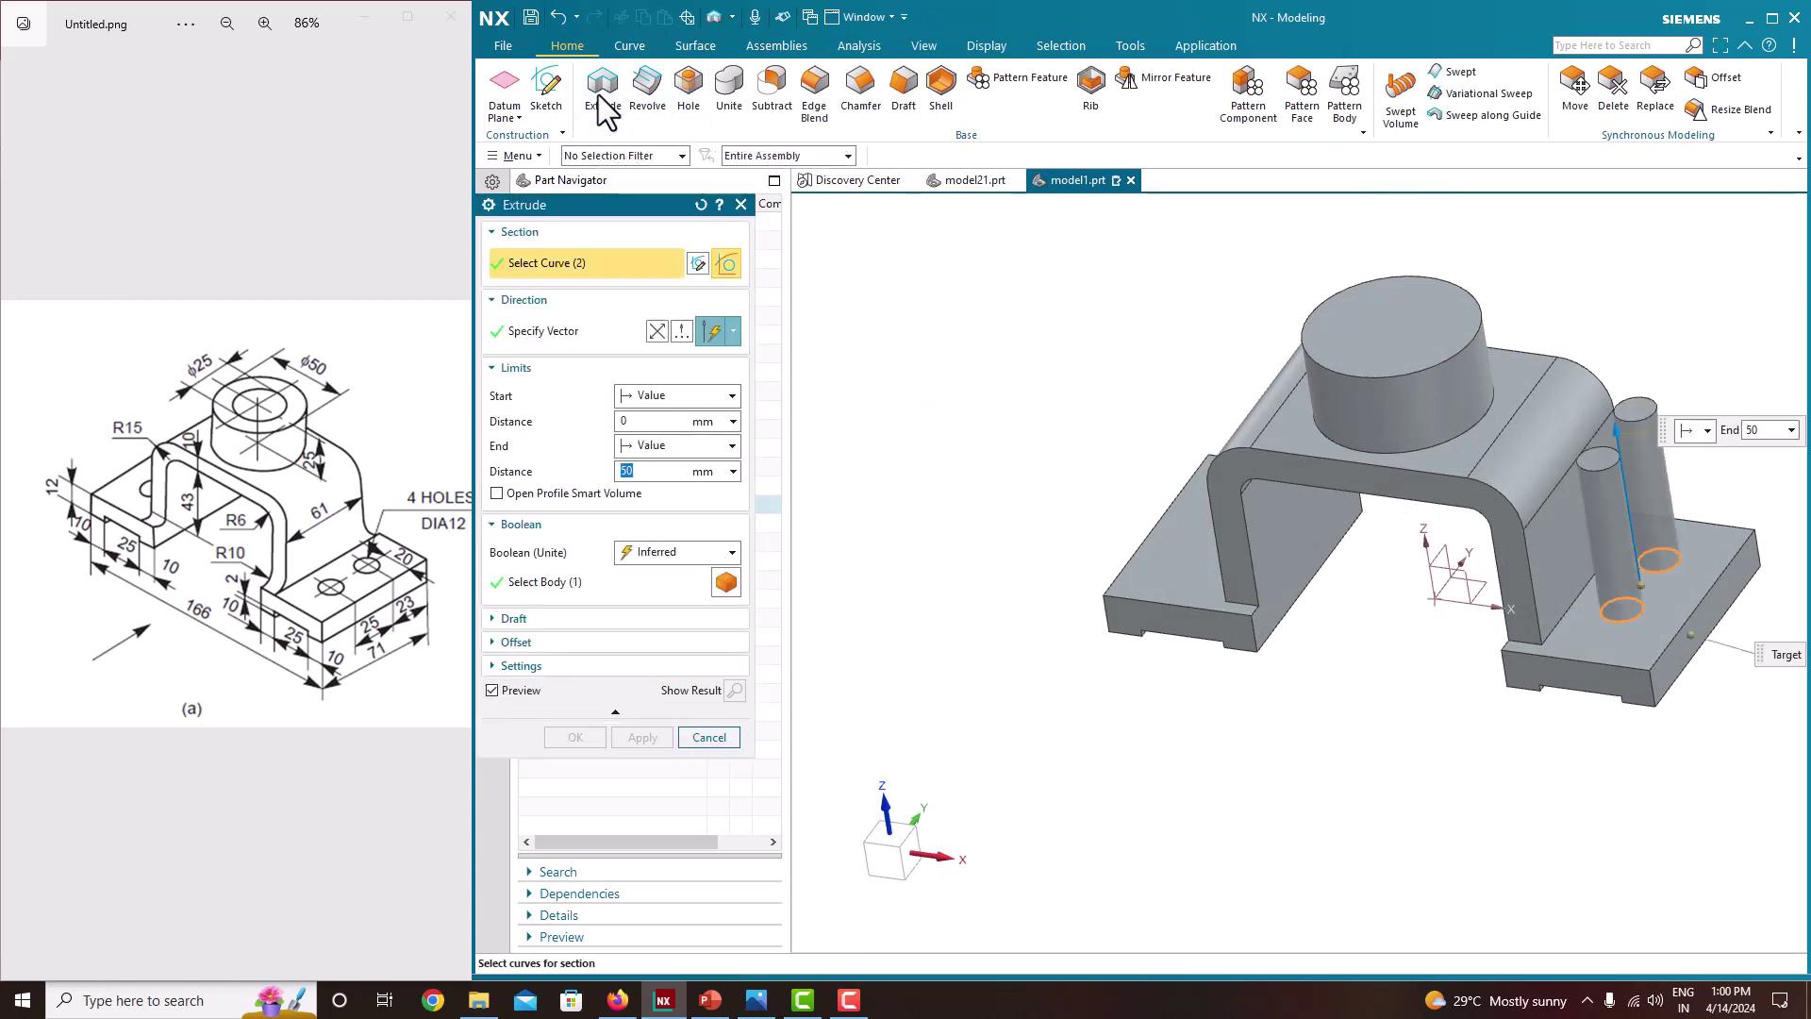
left_click_drag(1615, 429, 1655, 703)
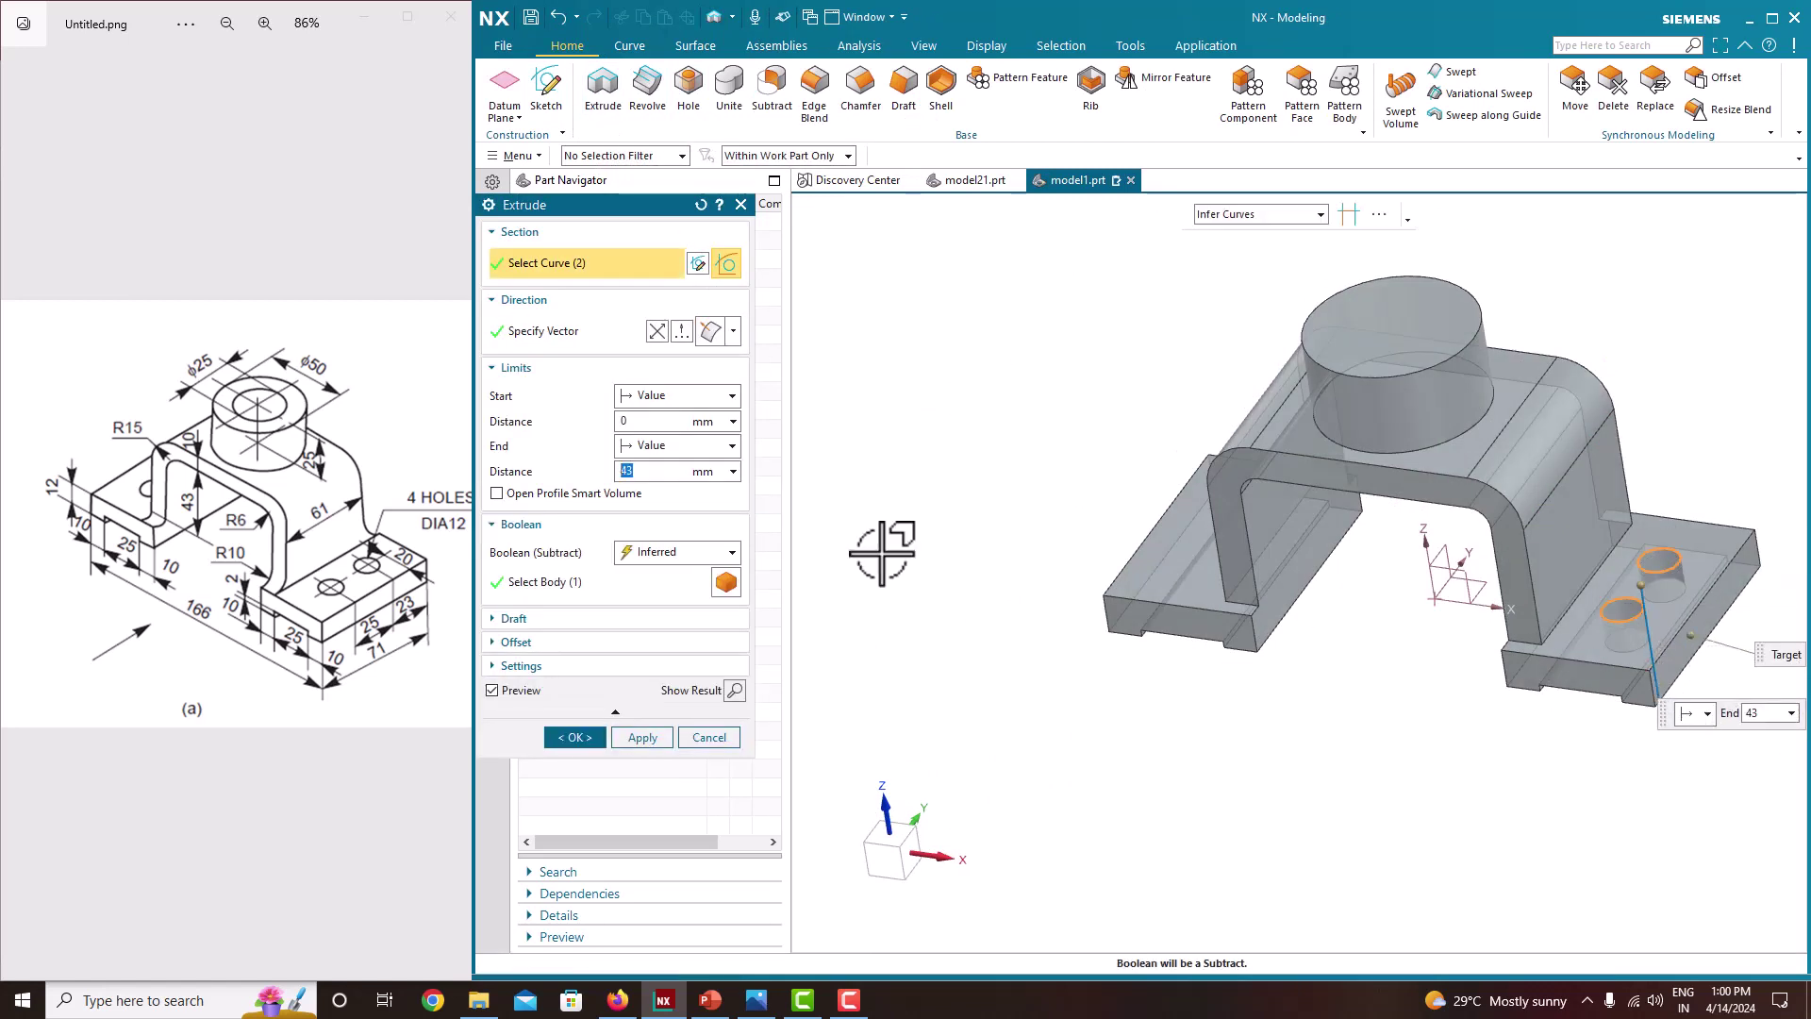
left_click(651, 447)
left_click(665, 528)
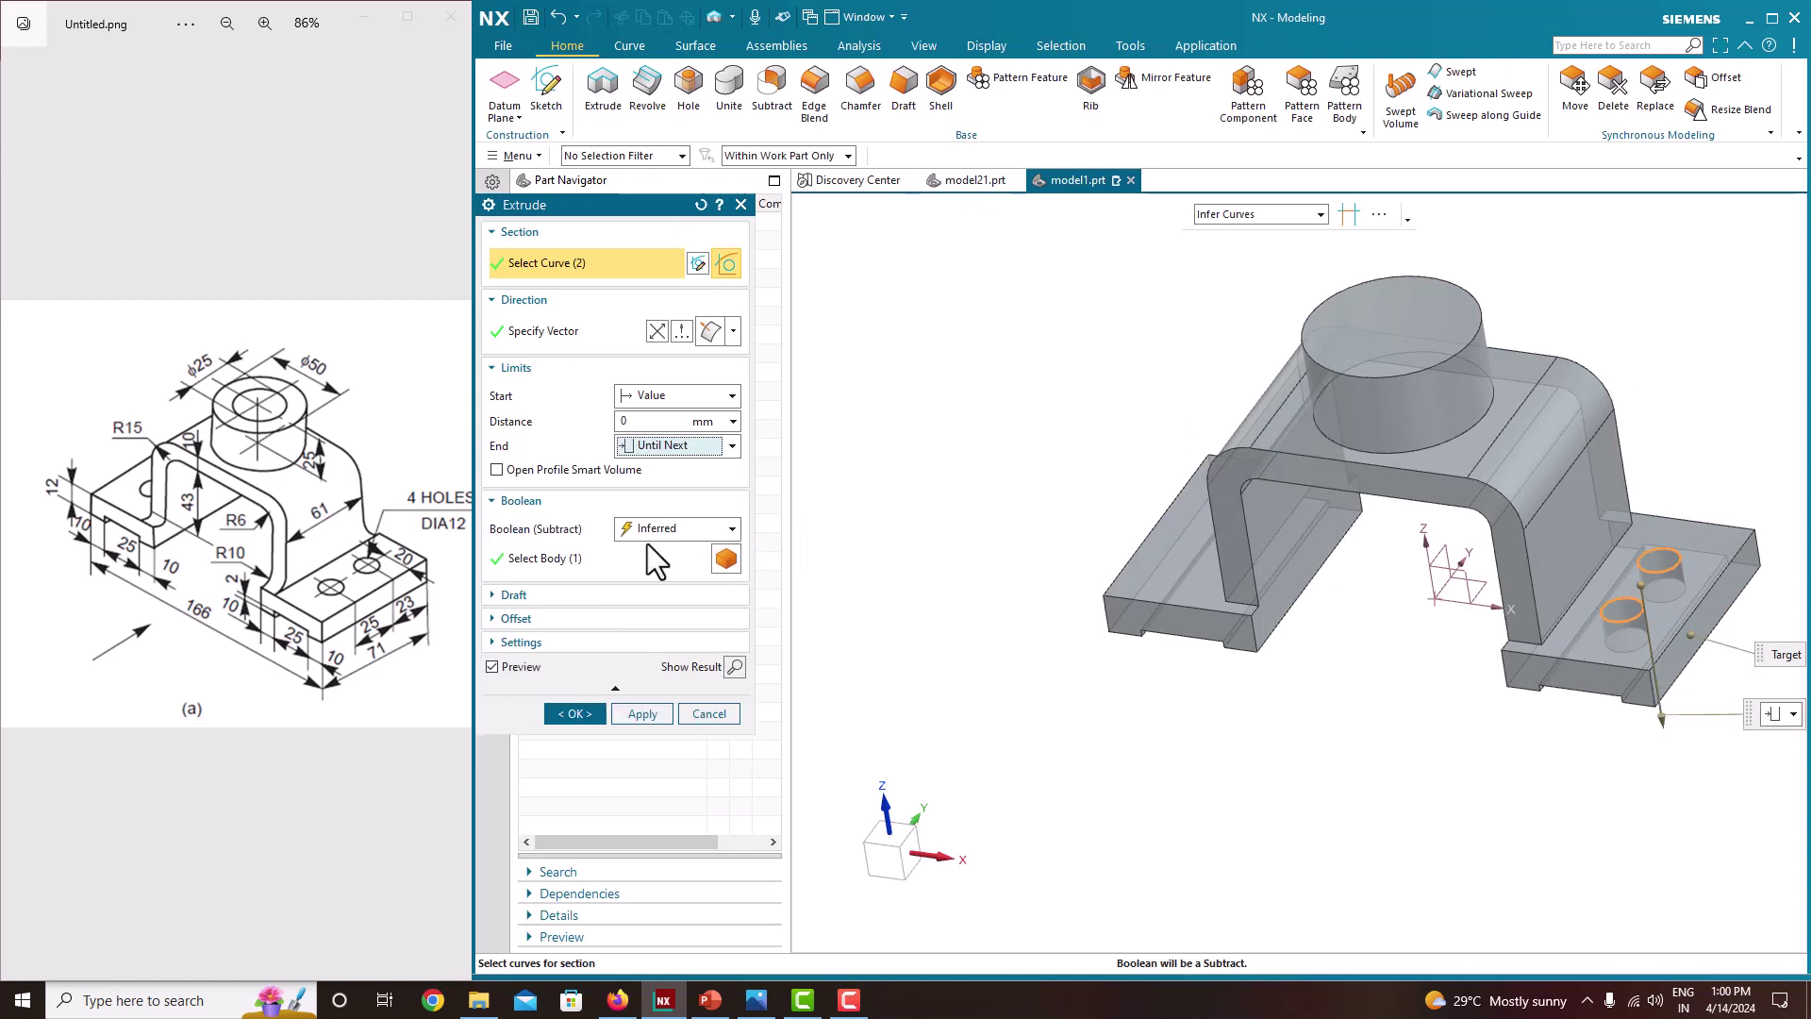
mouse_move(1054, 648)
middle_mouse_down()
mouse_move(1056, 513)
mouse_move(1061, 627)
middle_mouse_up()
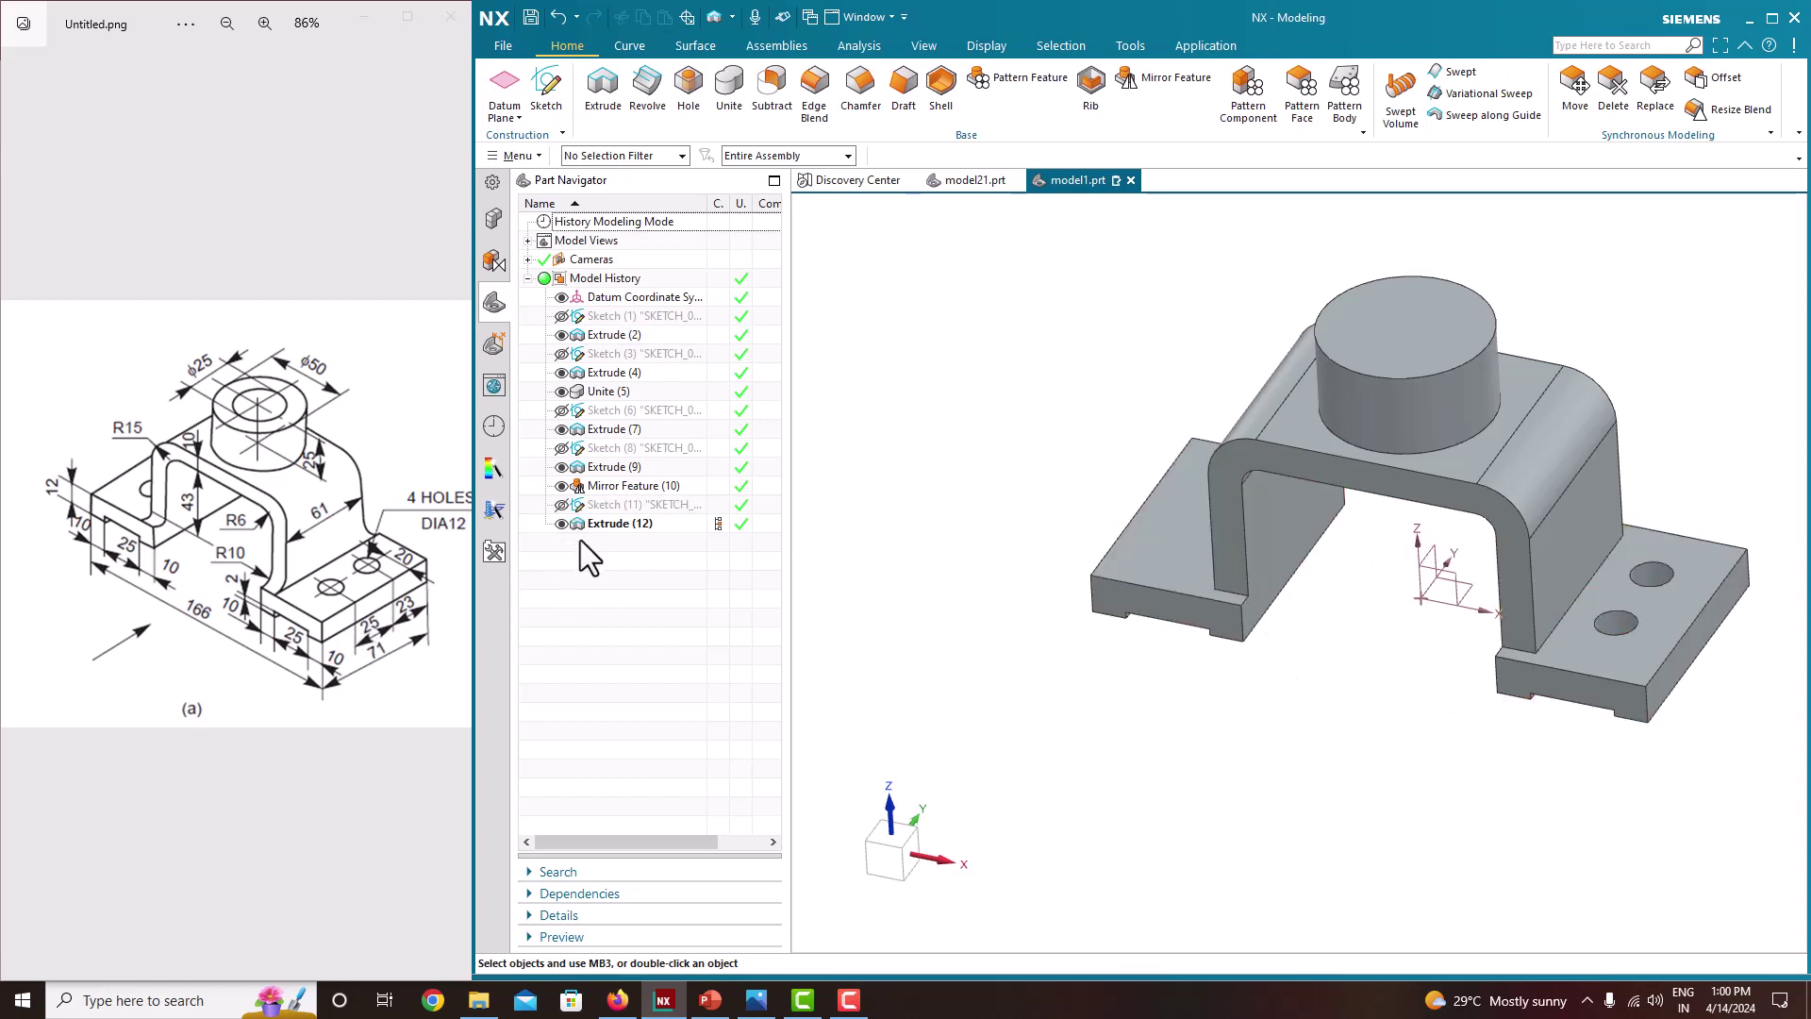
Mirror the two-hole extrude feature about the YZ plane onto the left foot
left_click(618, 522)
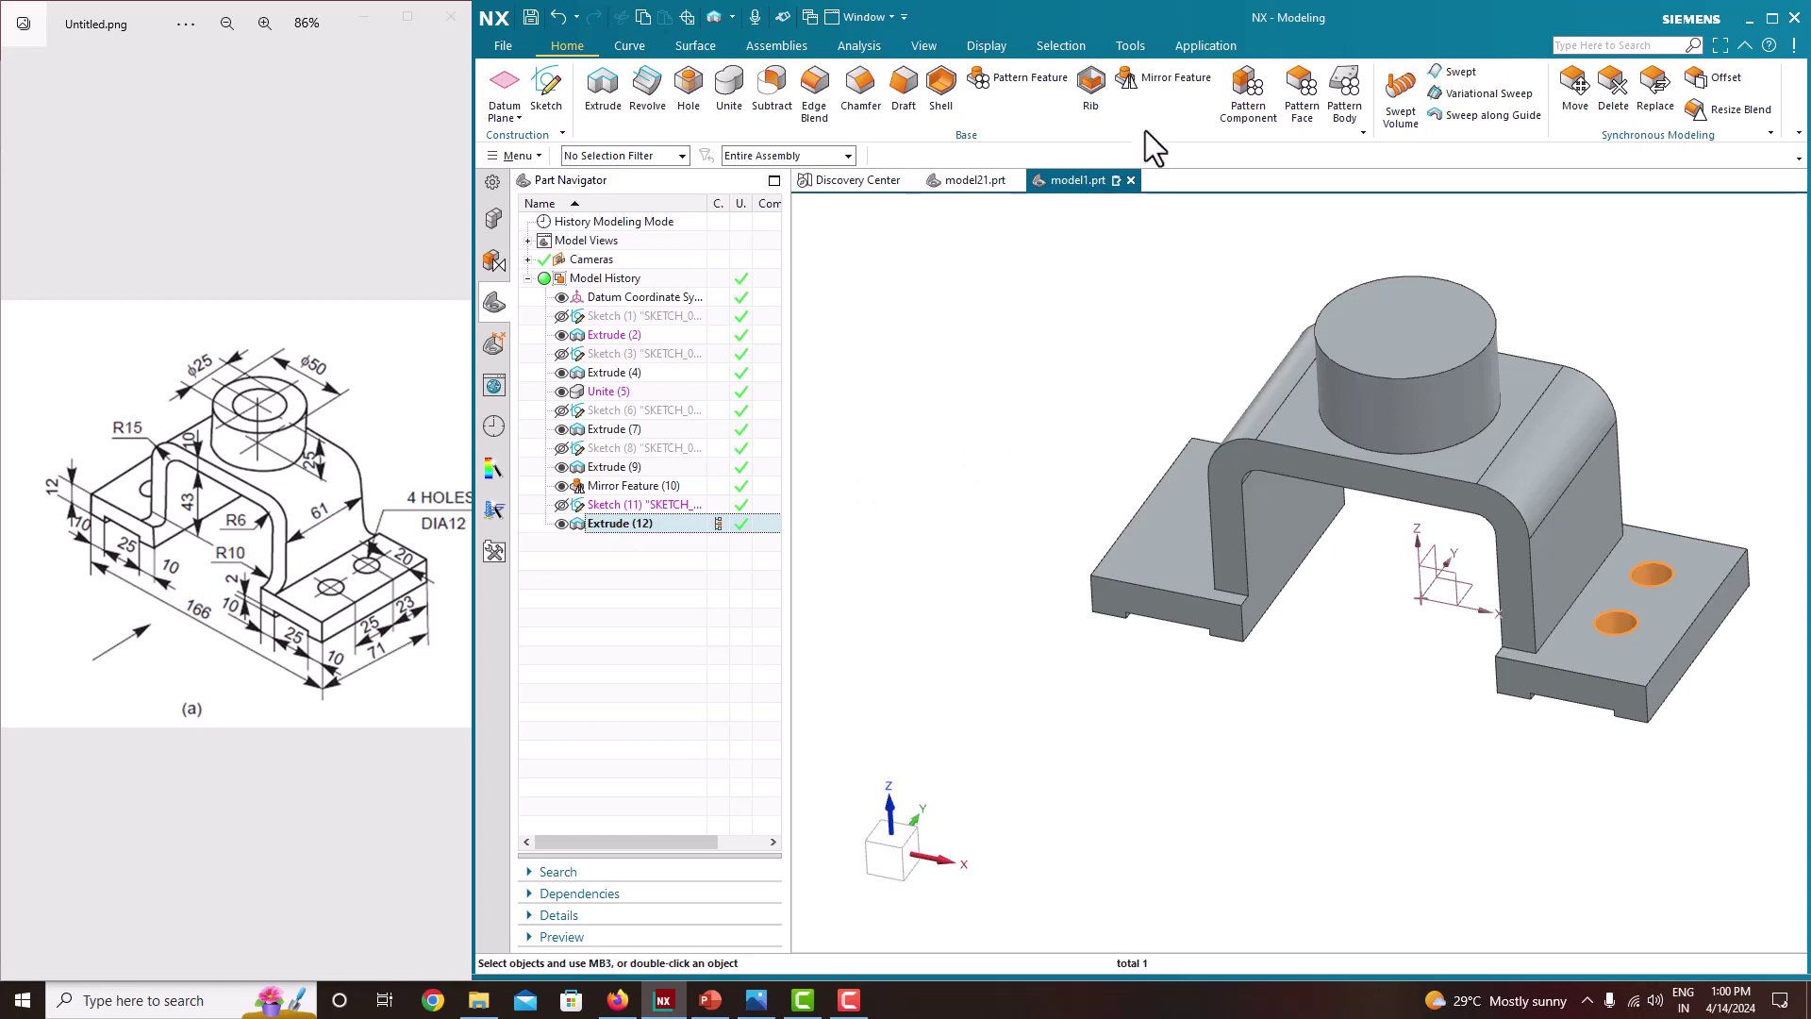
left_click(1161, 82)
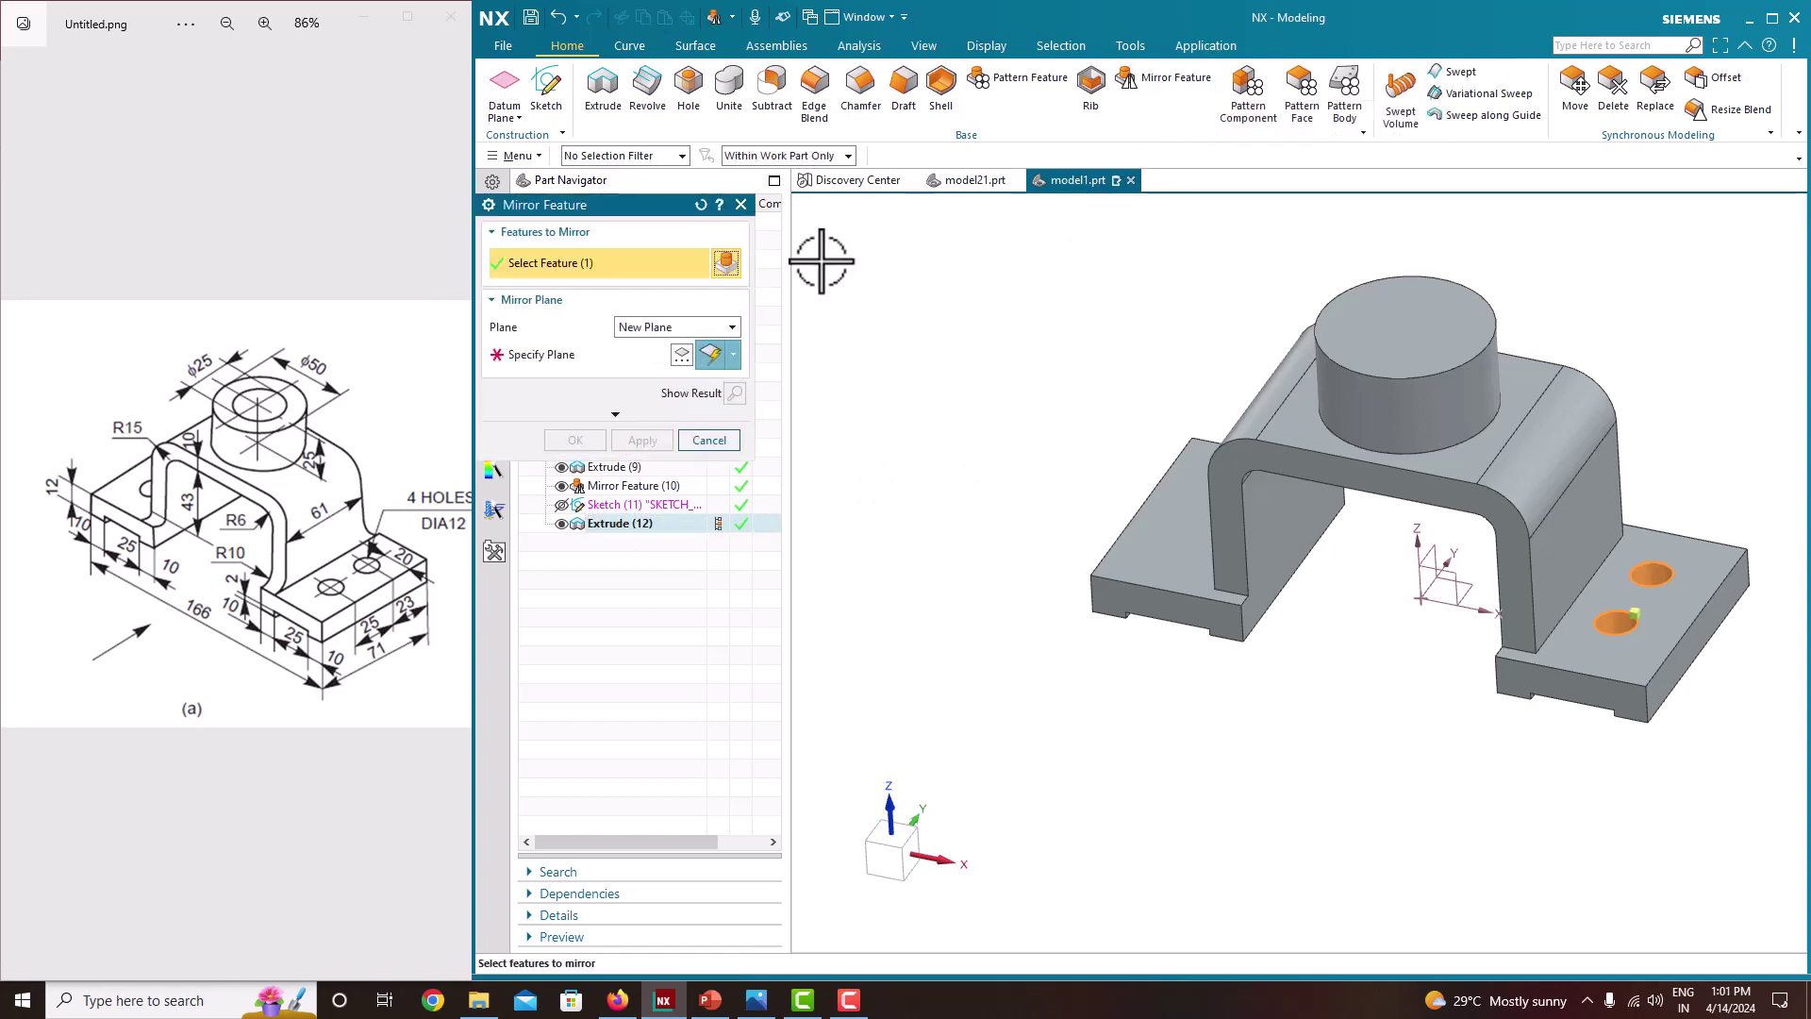
left_click(560, 356)
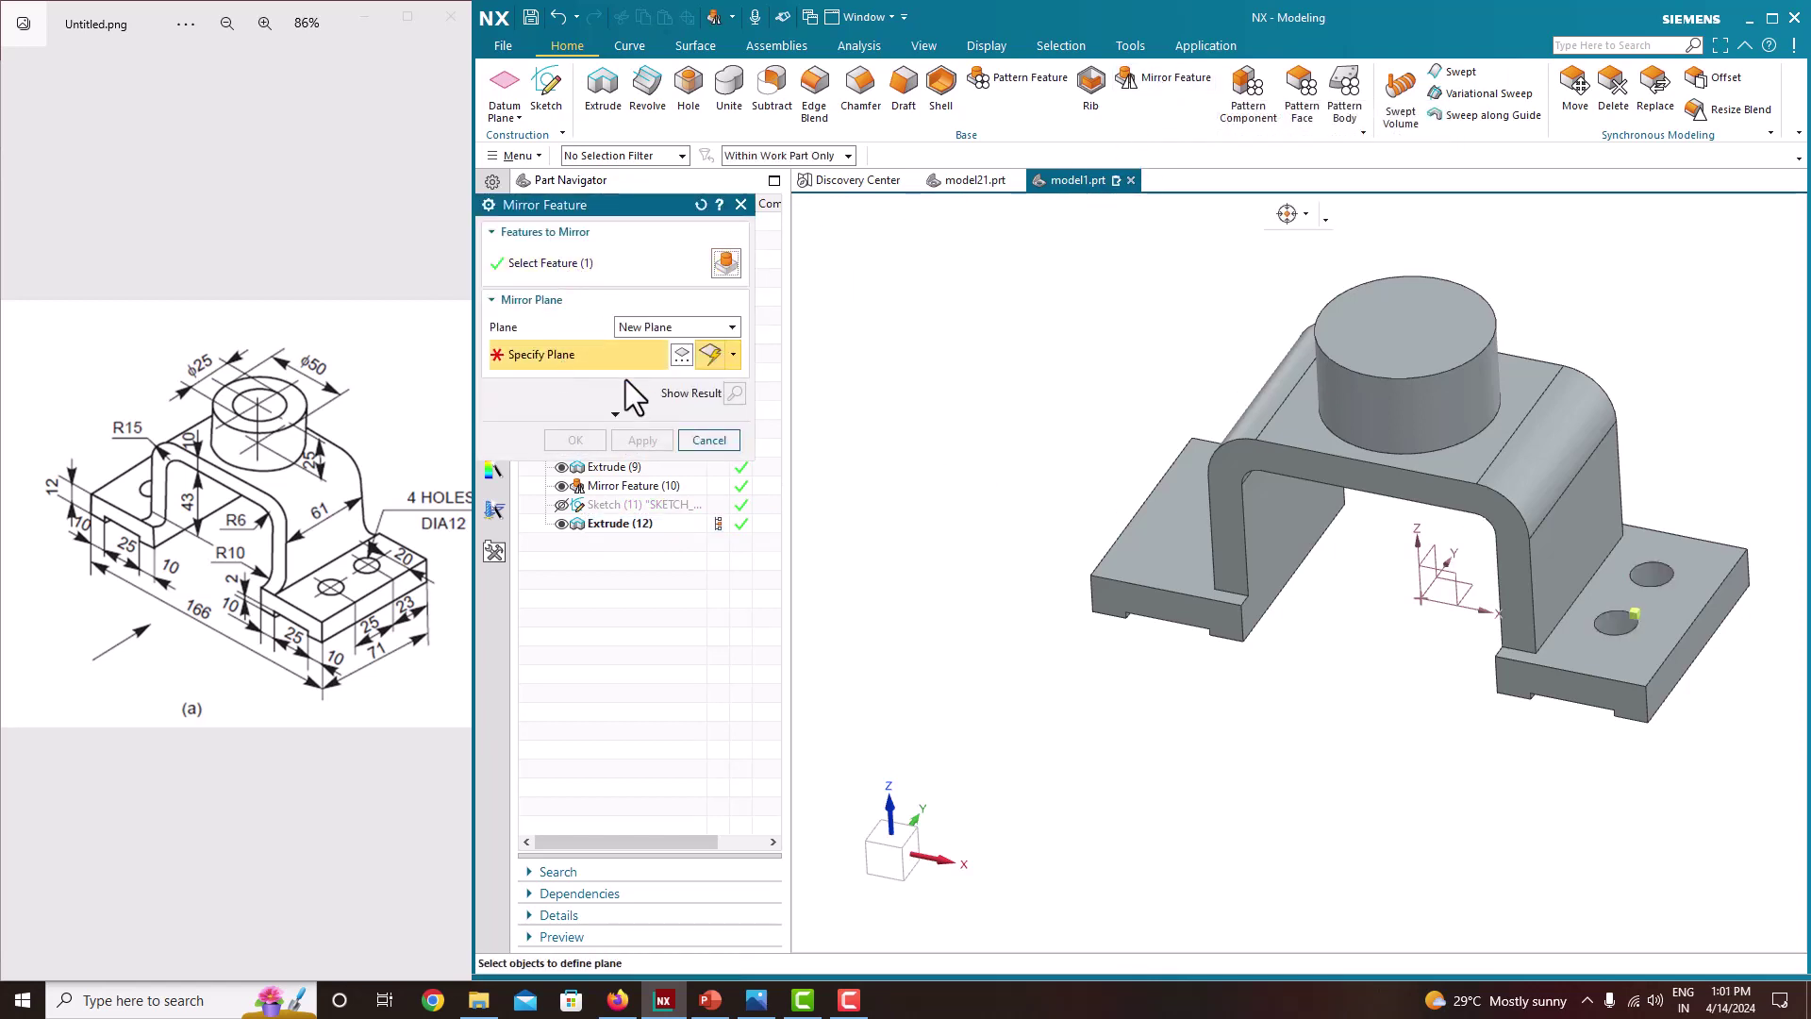
scroll(1415, 558, "up", 2)
left_click(1430, 570)
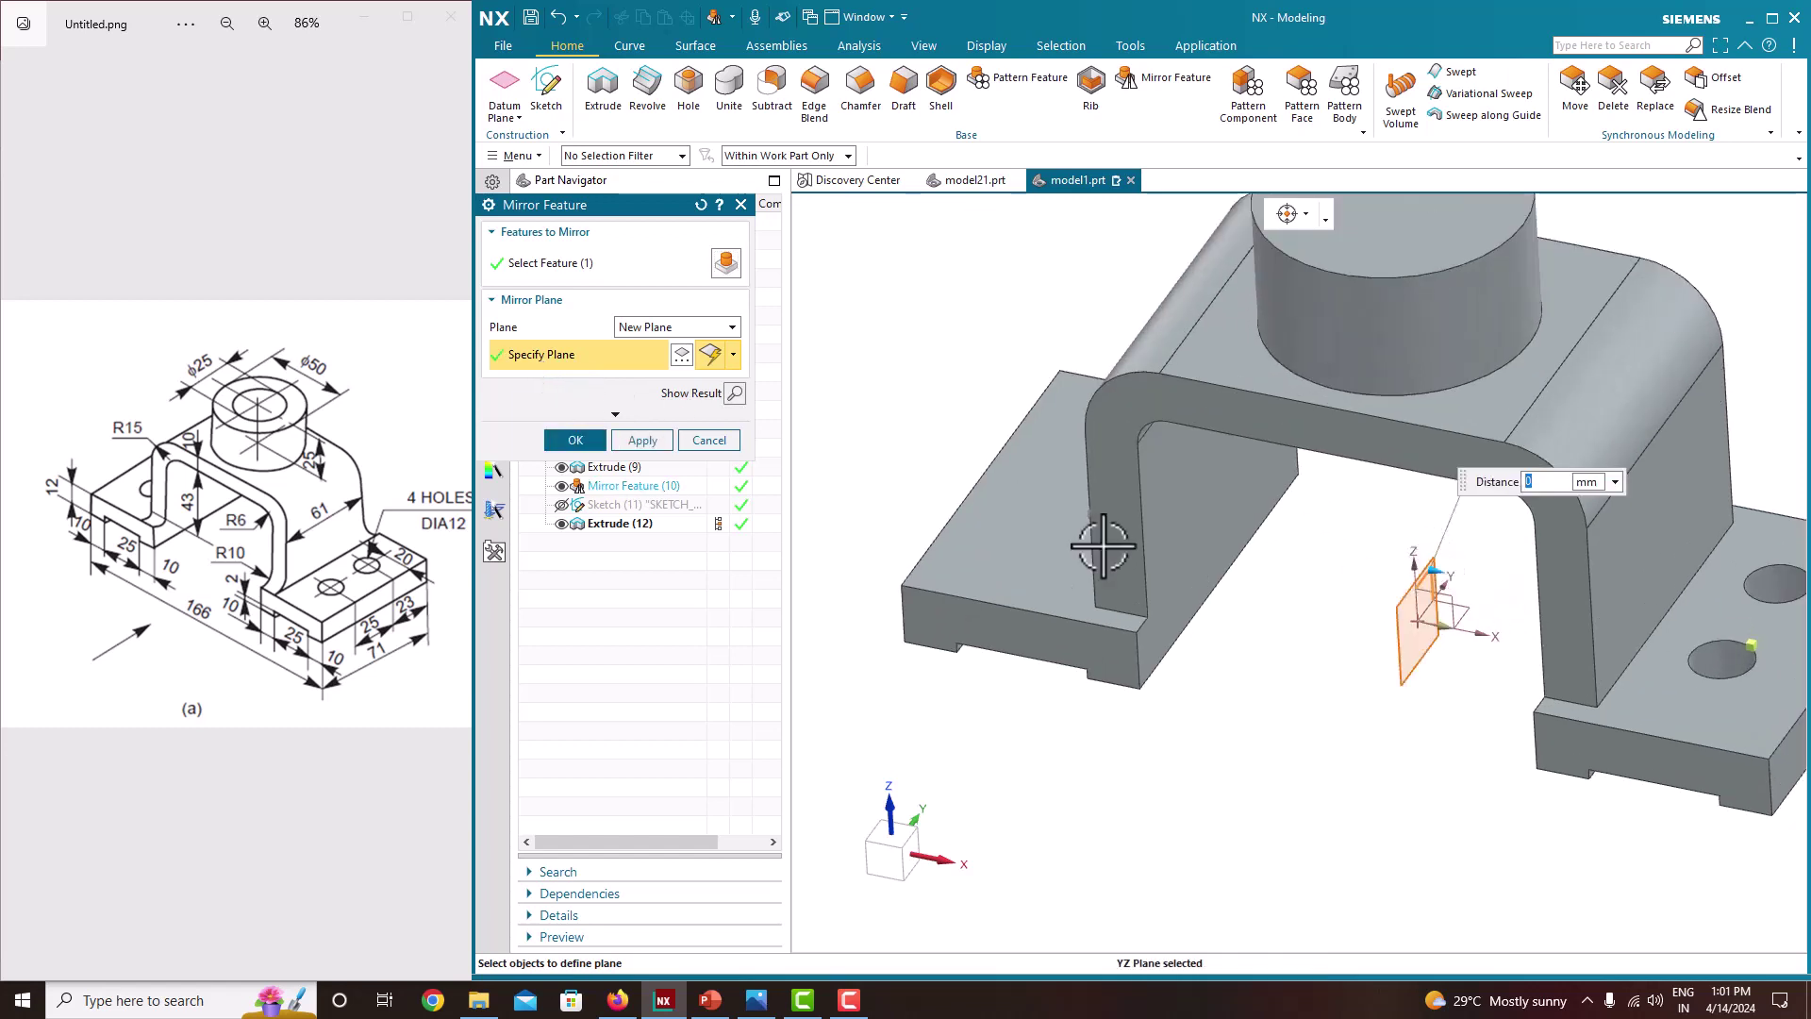
left_click(575, 440)
middle_click_drag(1123, 586, 1172, 634)
scroll(1003, 566, "down", 5)
middle_click_drag(1002, 566, 1244, 728)
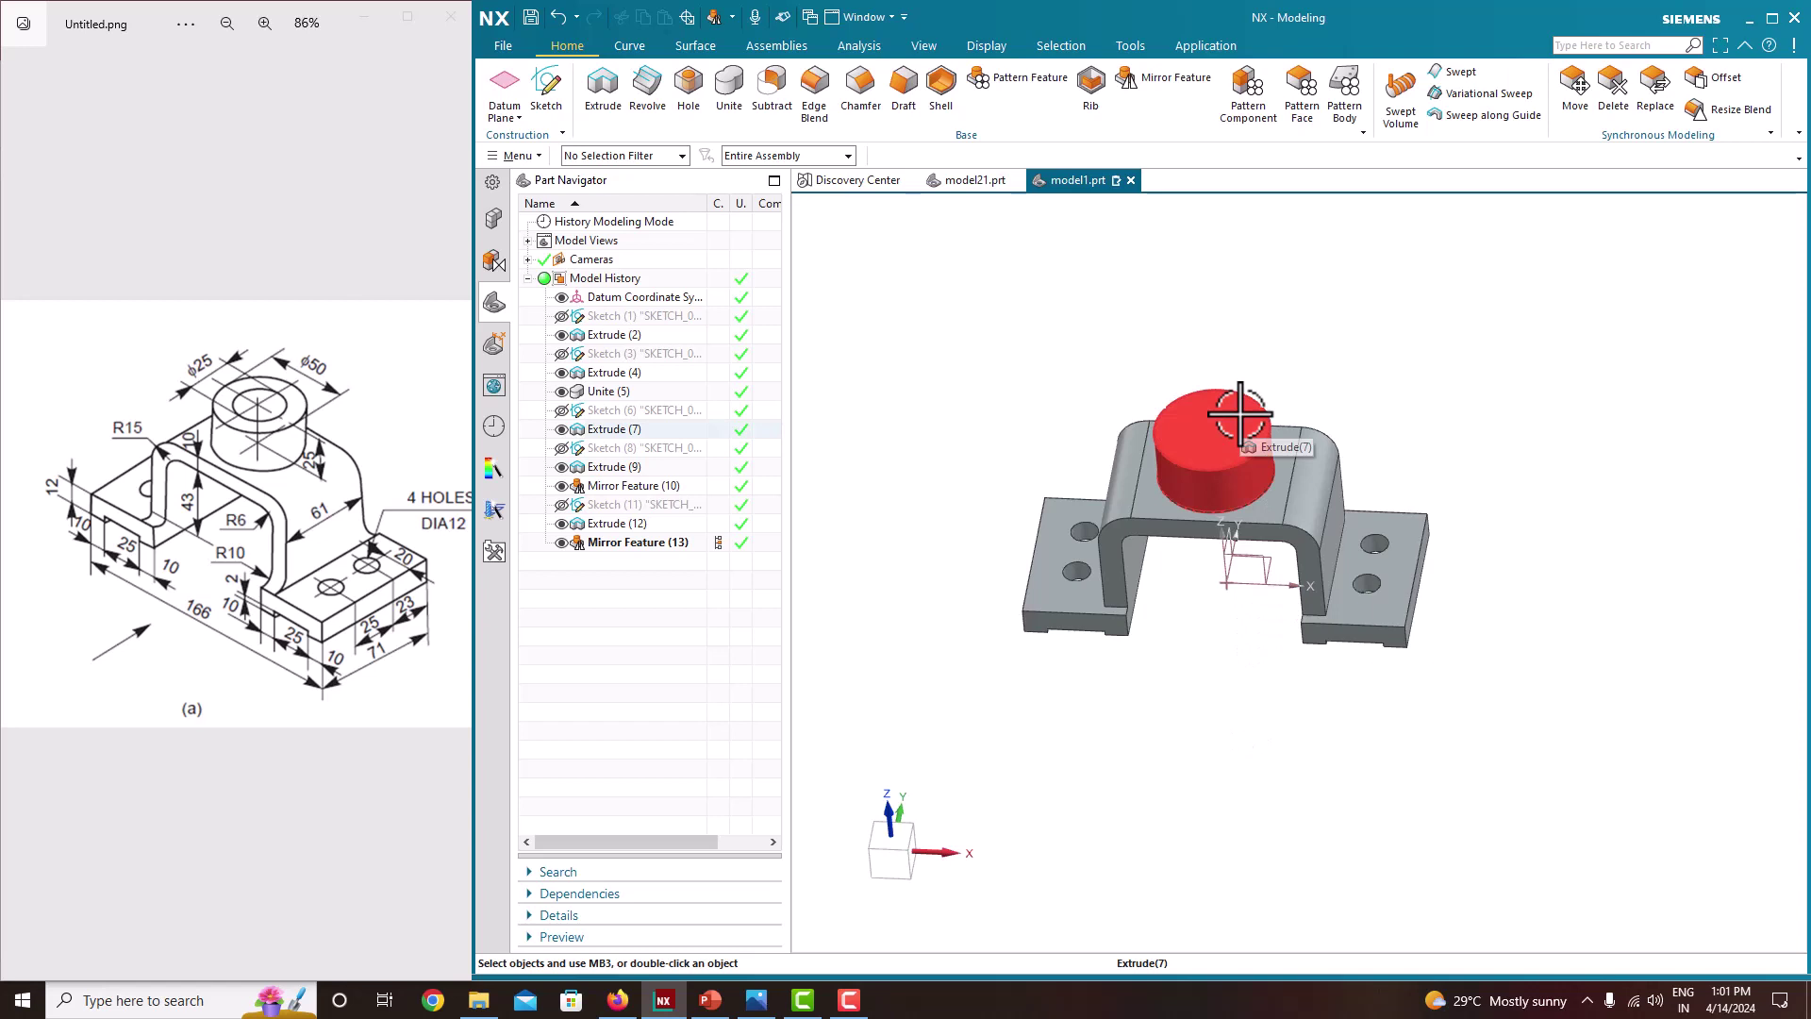
Cut a simple 25 mm diameter hole at the centre of the boss's top face, with the depth limit Through Body
left_click(686, 90)
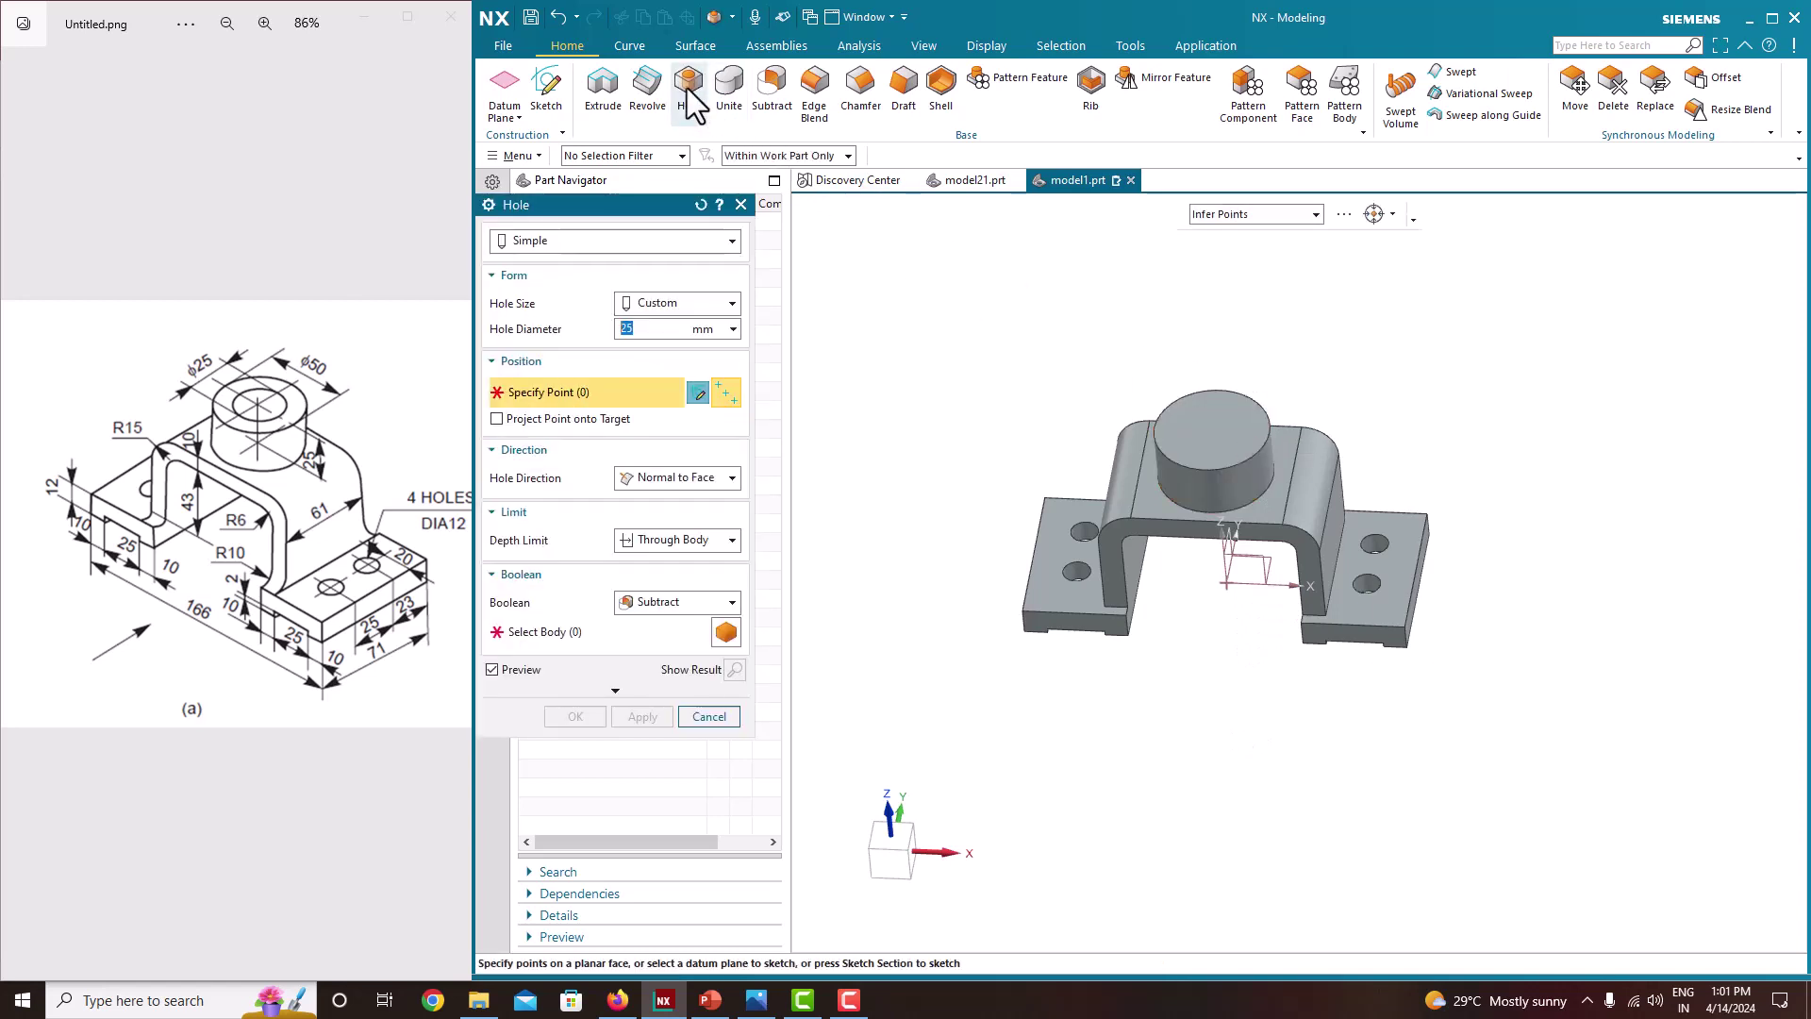
scroll(1216, 330, "up", 2)
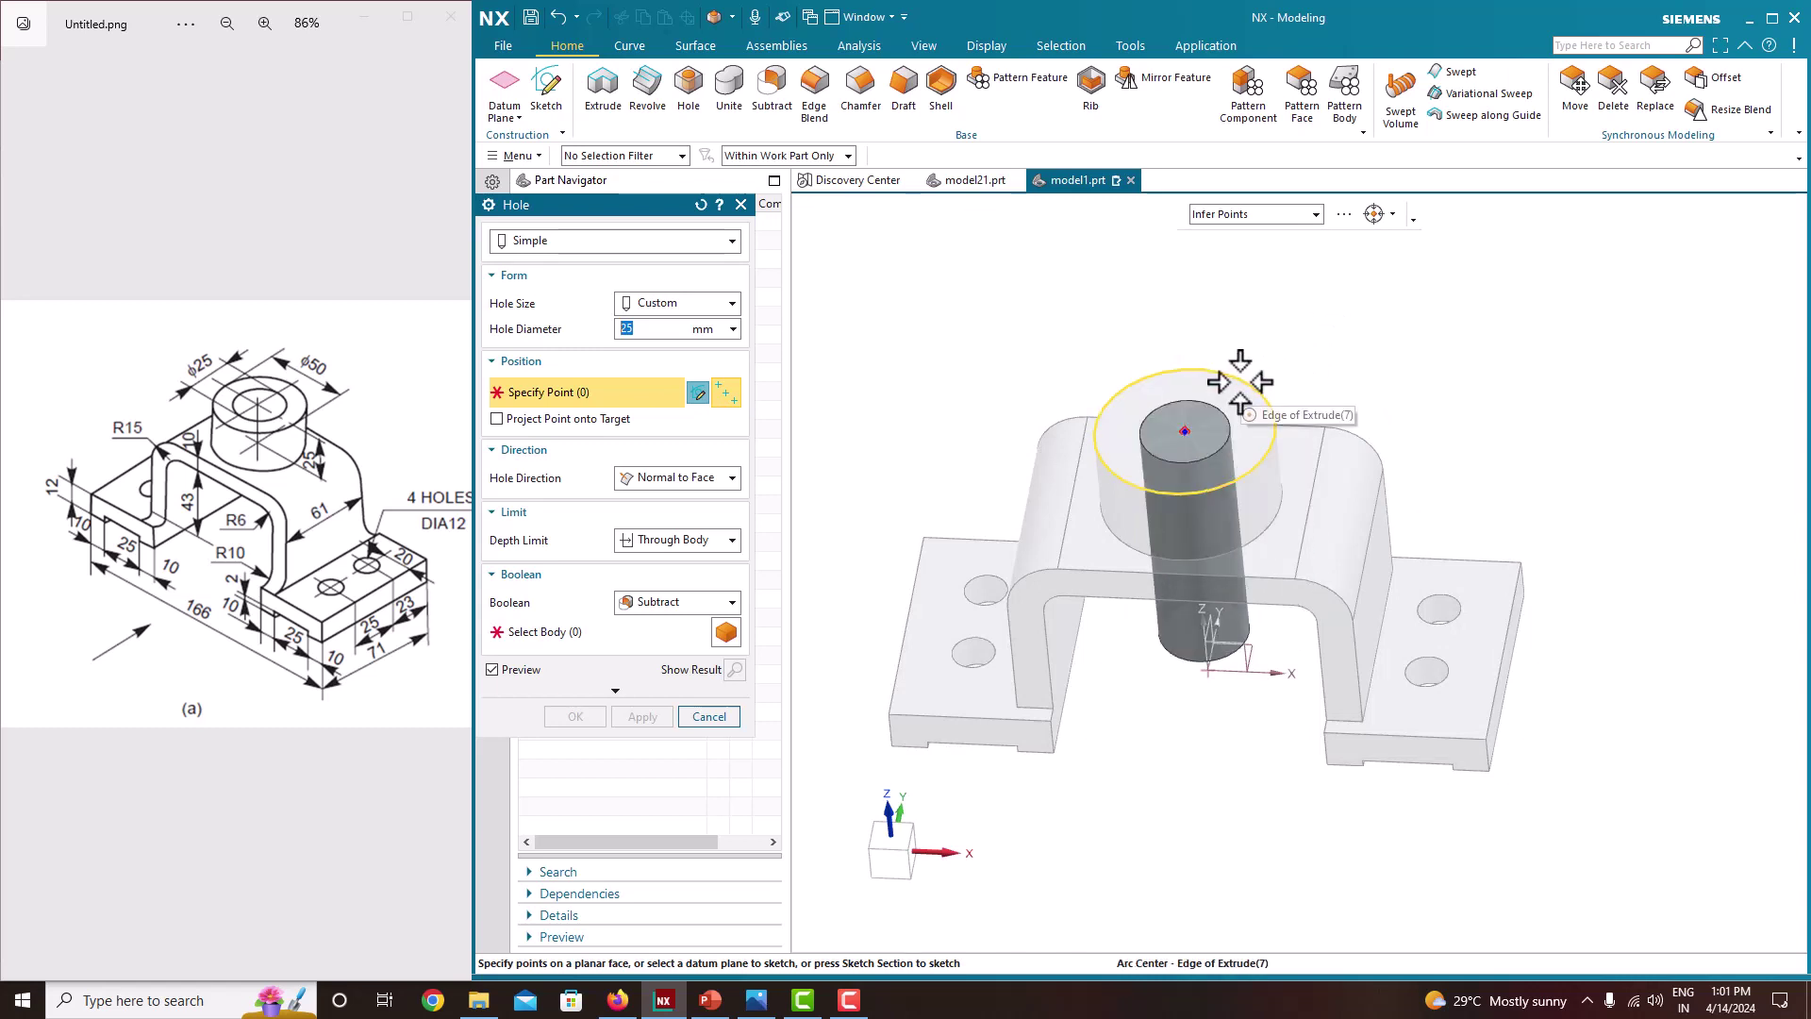
left_click(1239, 382)
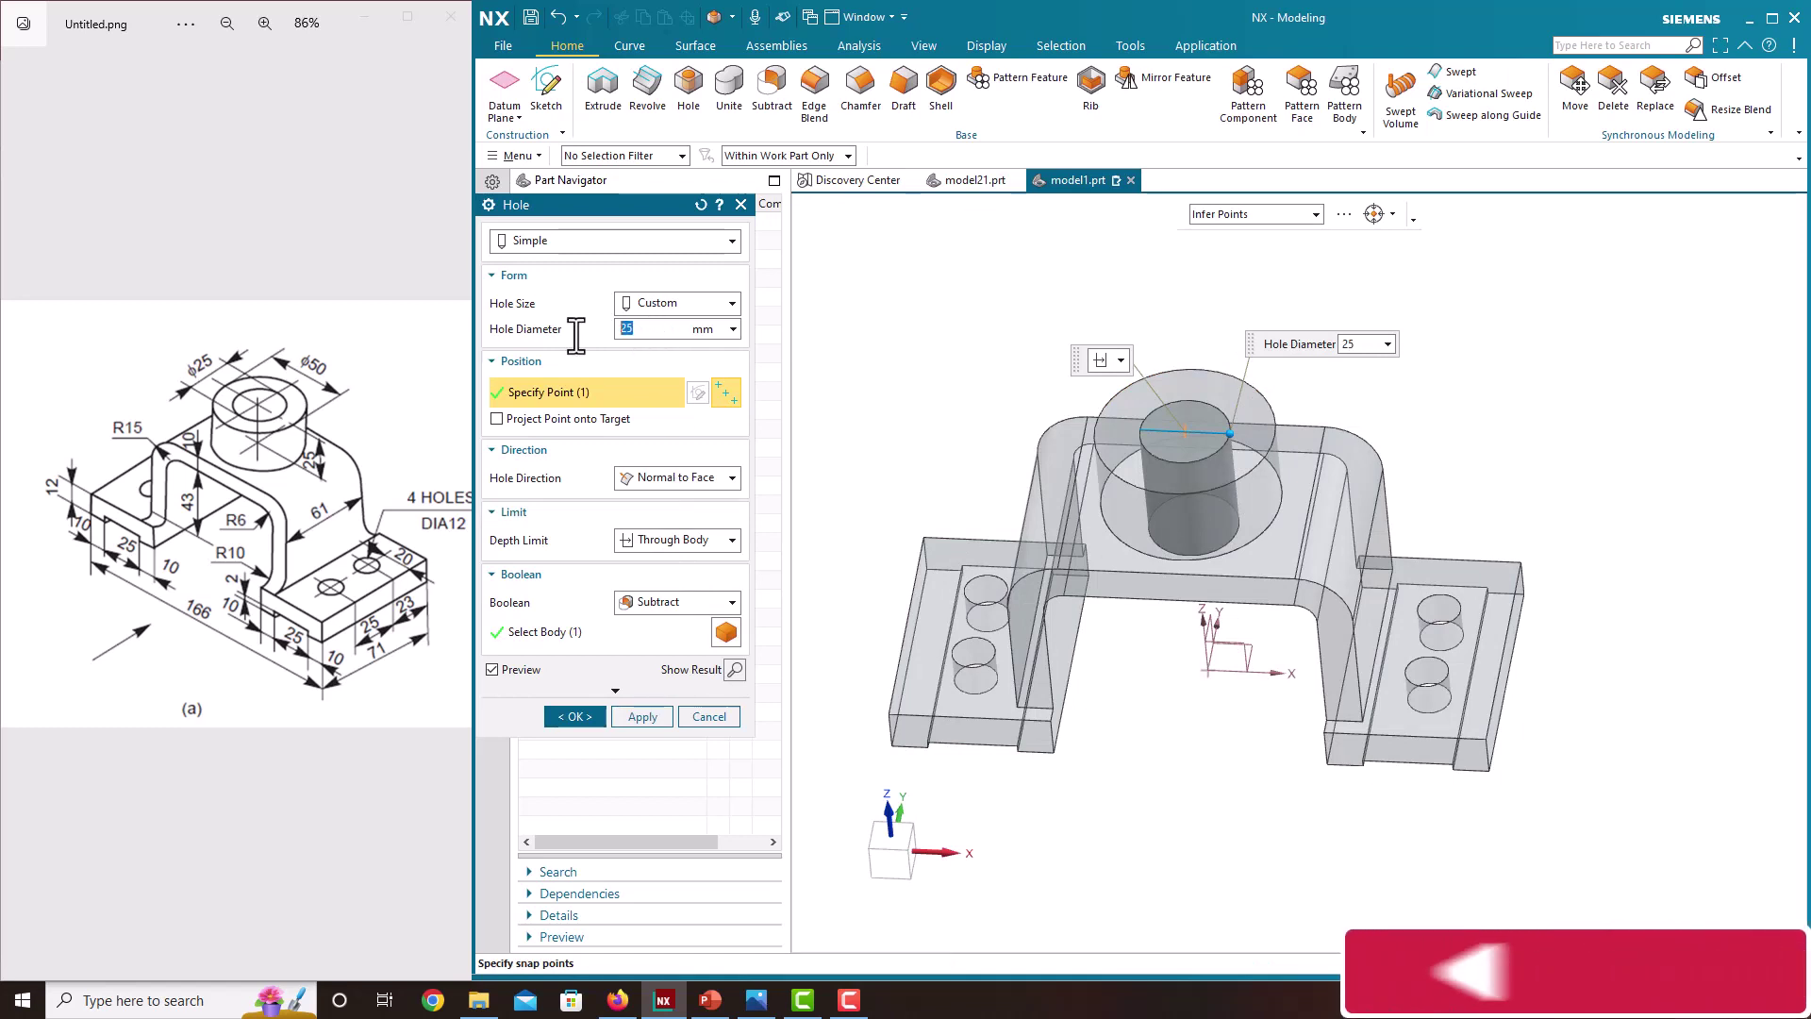
left_click(652, 540)
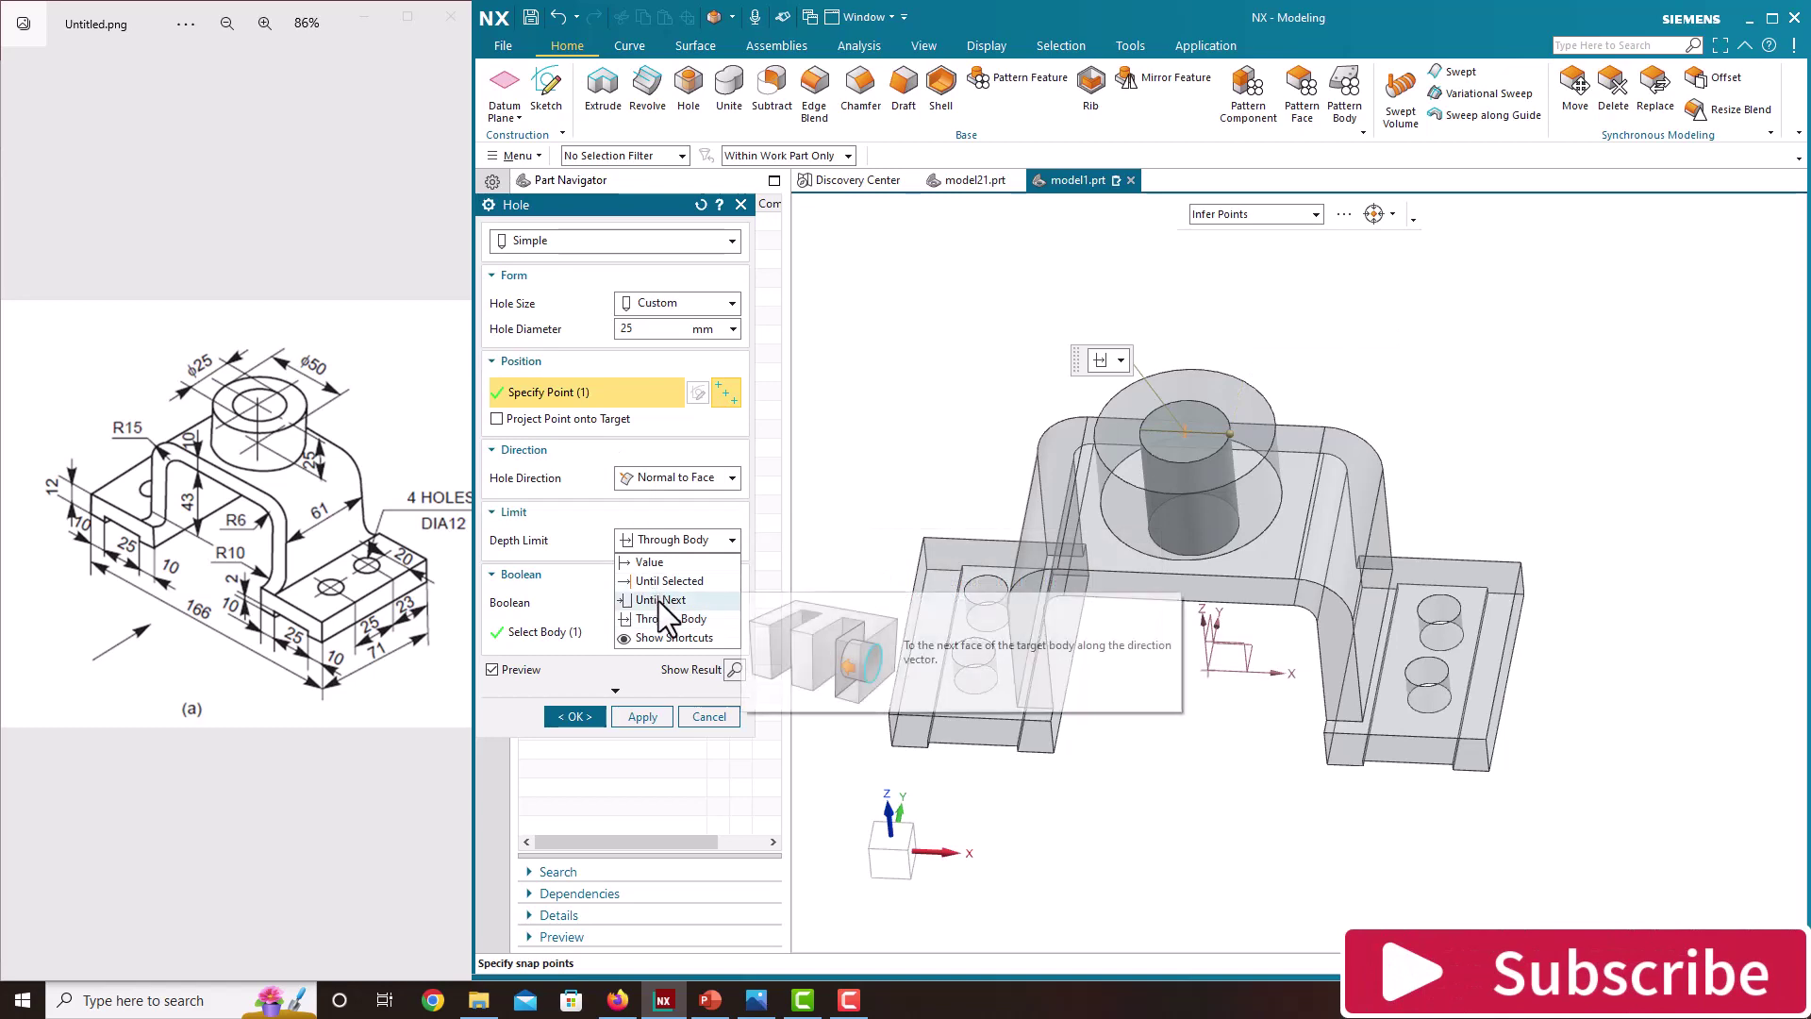
left_click(664, 620)
left_click(670, 545)
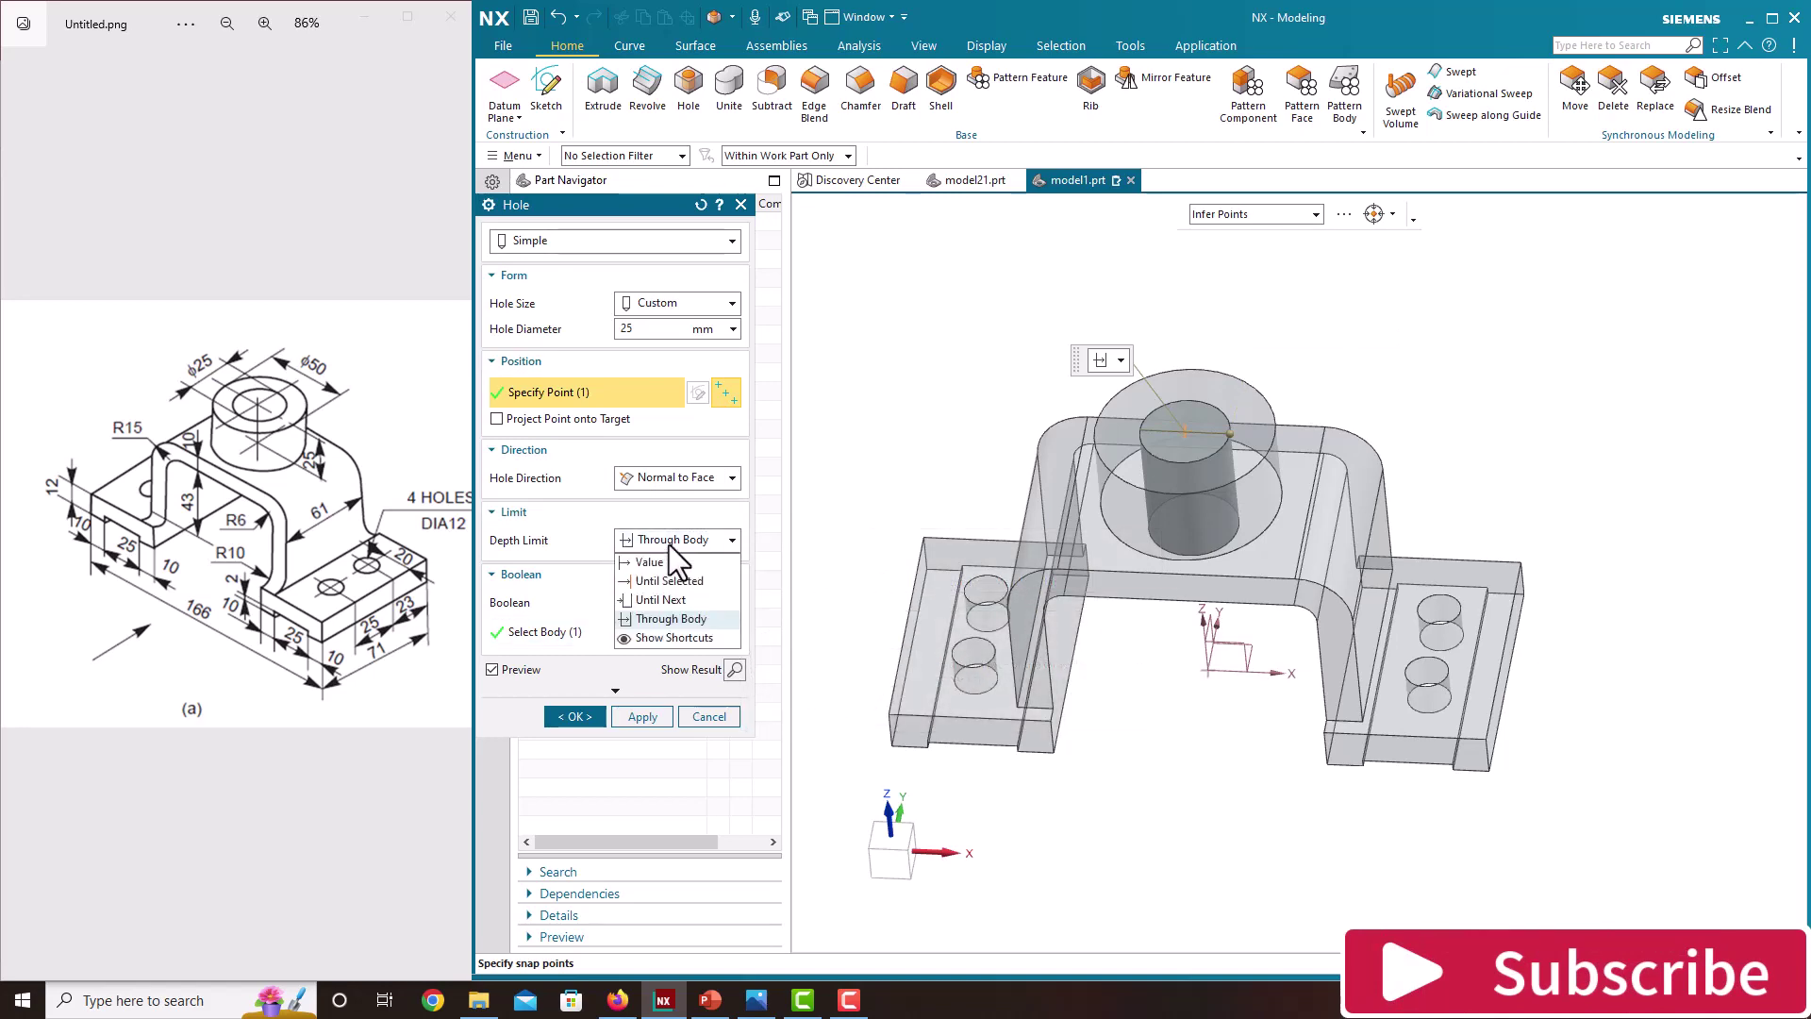
left_click(670, 619)
middle_click_drag(877, 659, 1032, 695)
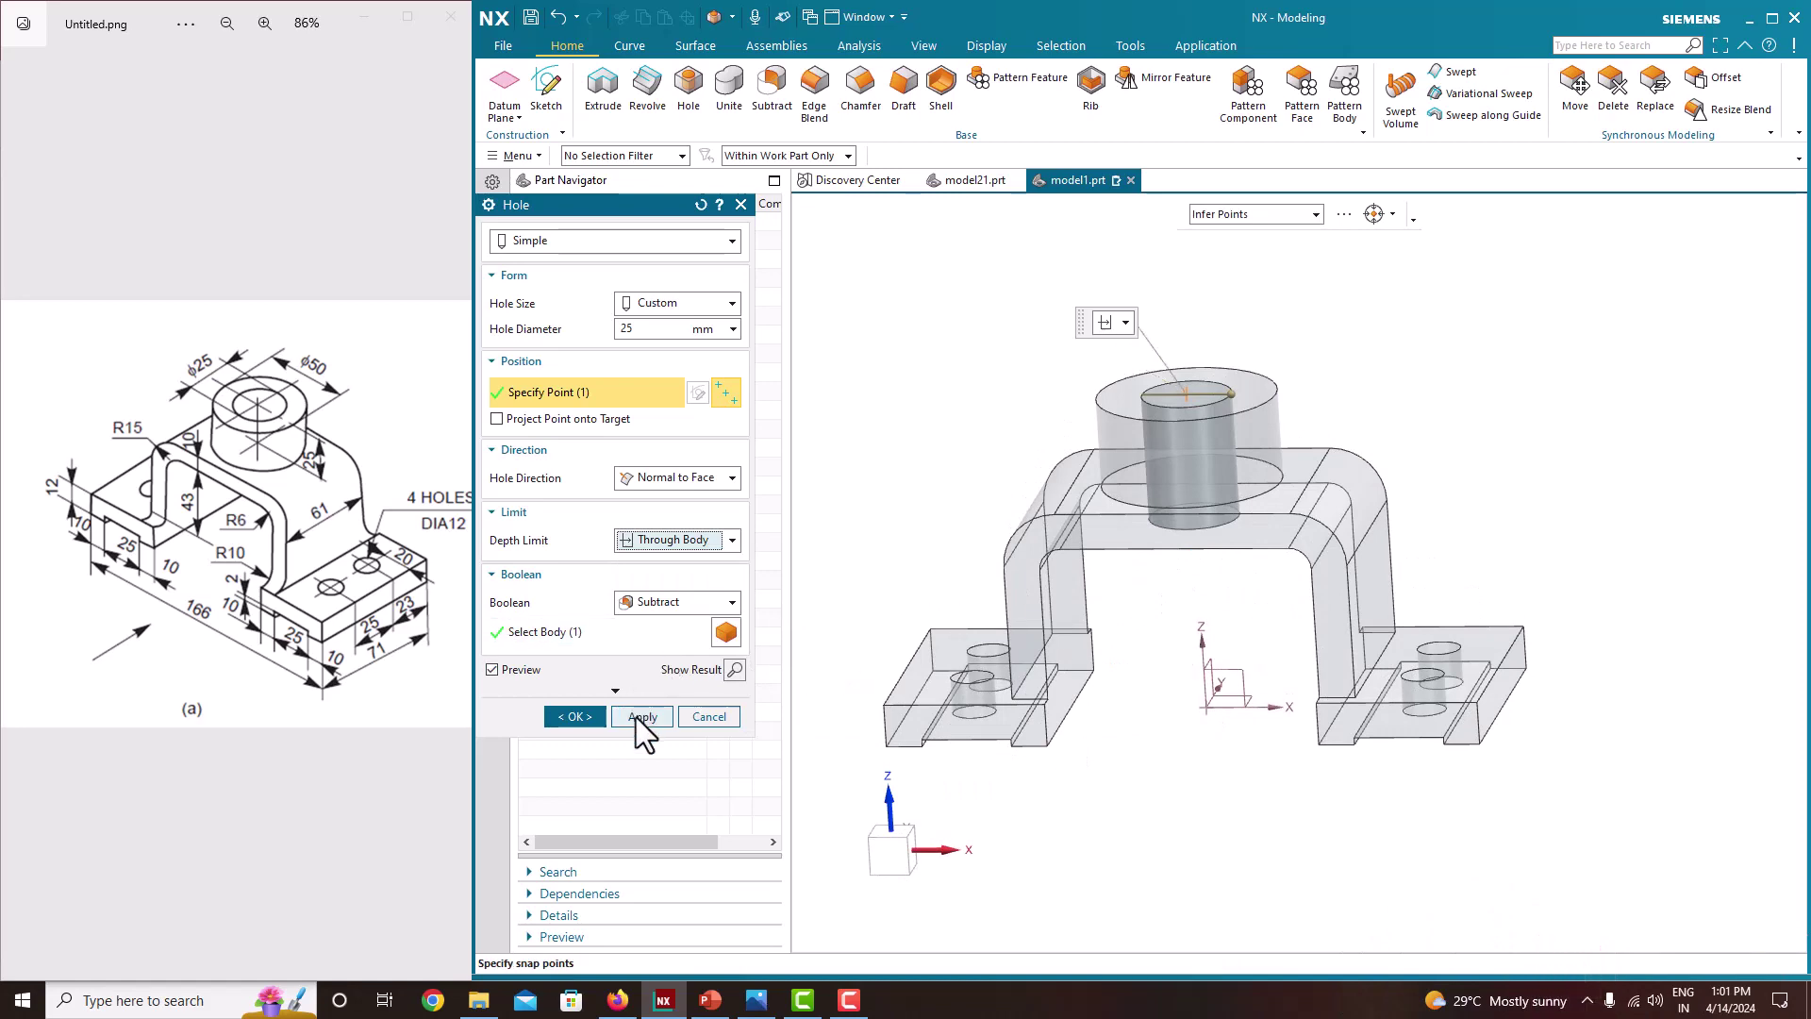
left_click(600, 714)
mouse_move(1190, 649)
middle_mouse_down()
mouse_move(1152, 667)
mouse_move(1158, 650)
mouse_move(1199, 657)
mouse_move(1186, 648)
middle_mouse_up()
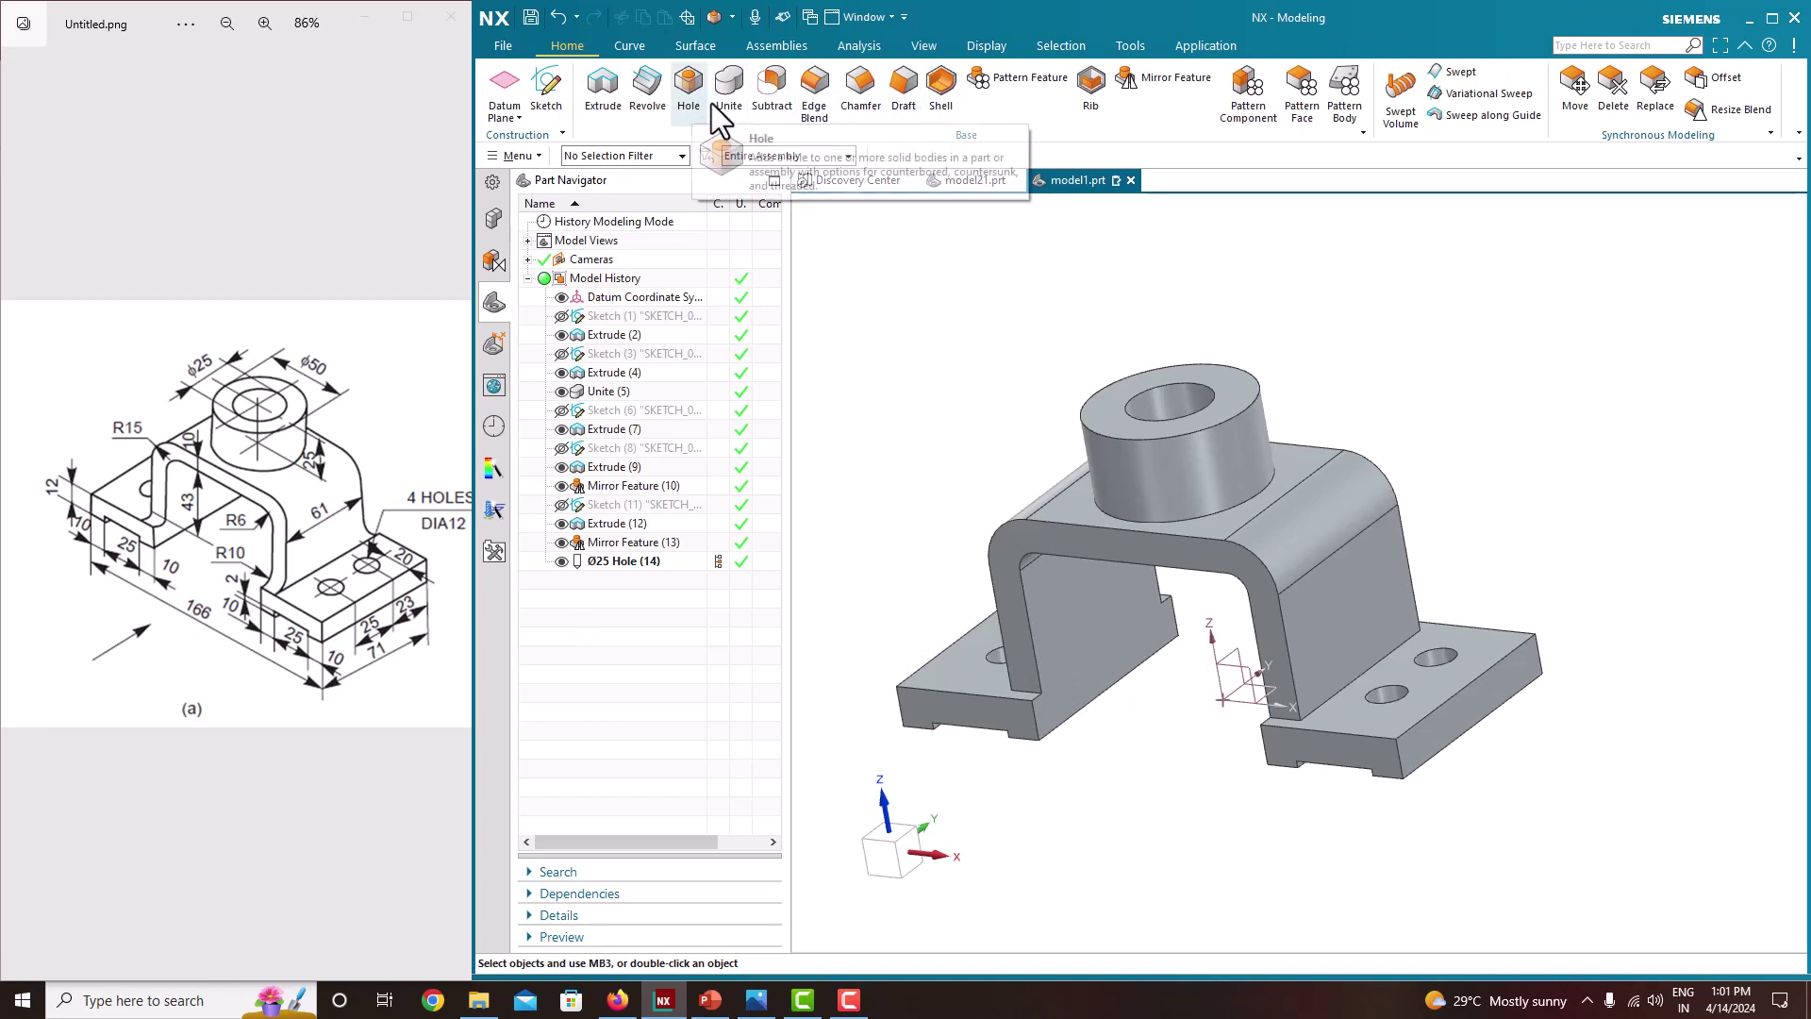
Blend the four edges where the legs meet the feet with a 10 mm circular, tangent-continuous Edge Blend
left_click(813, 83)
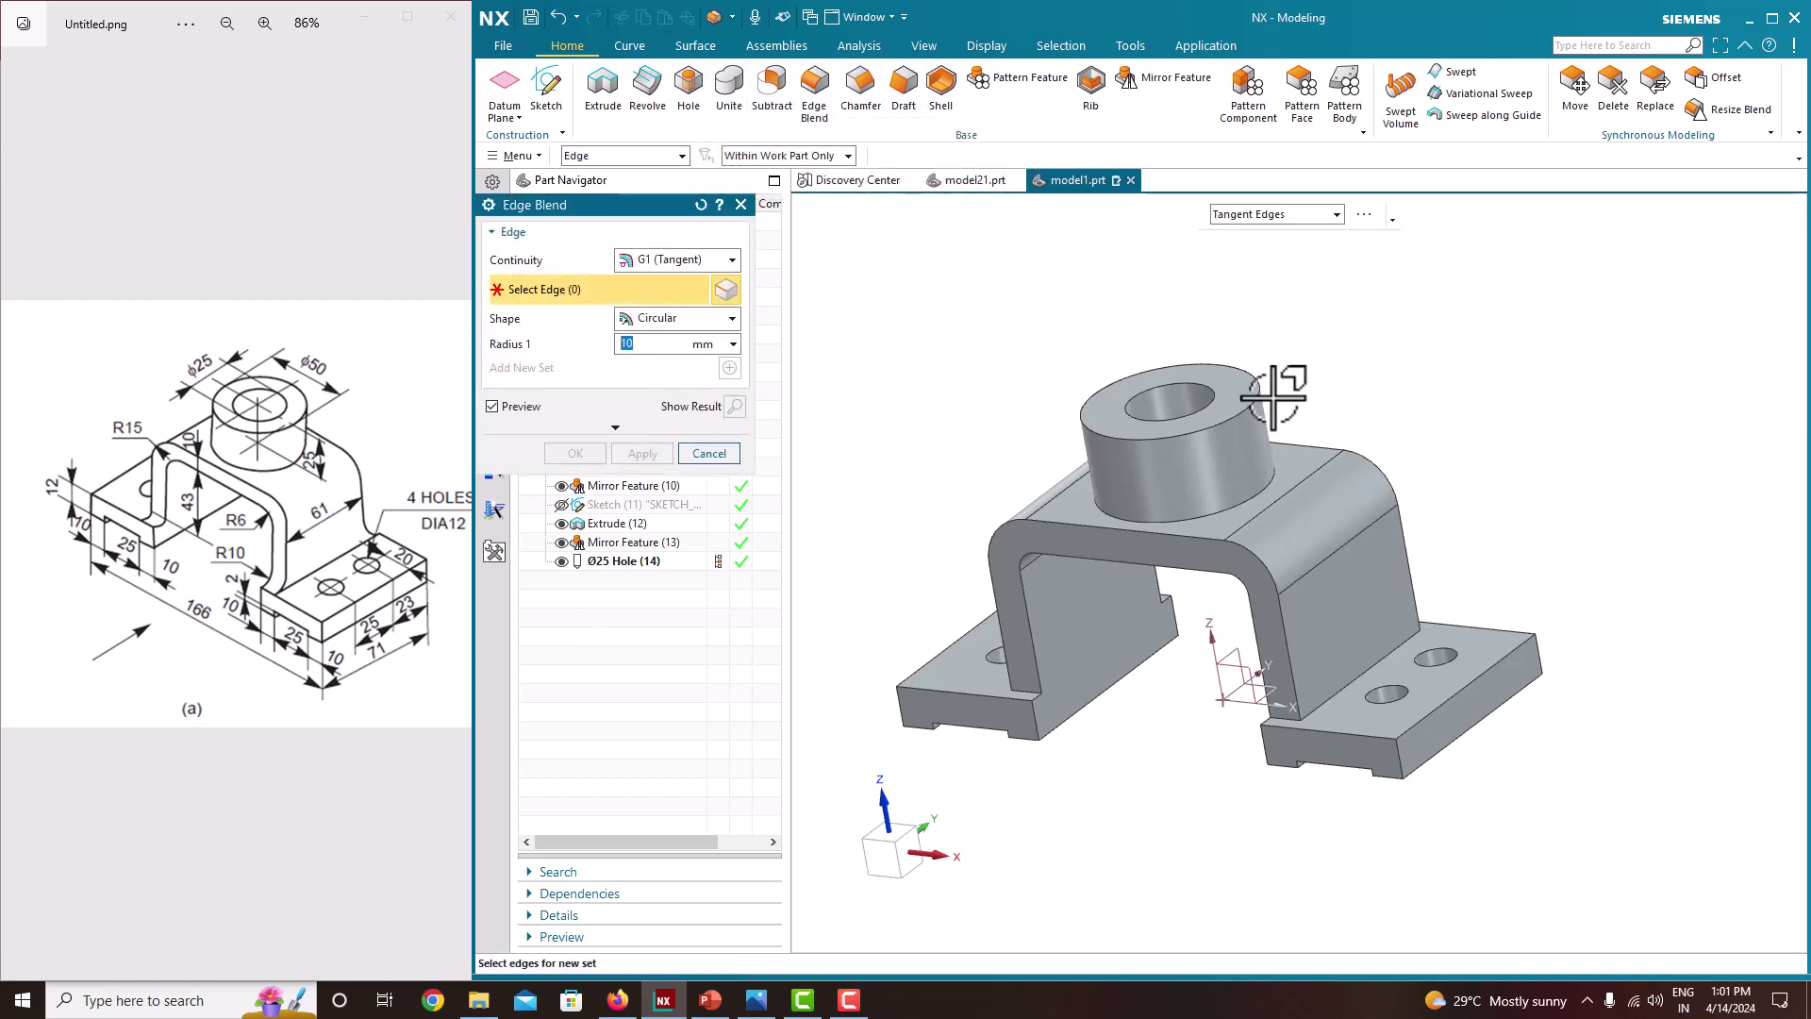
left_click(1290, 718)
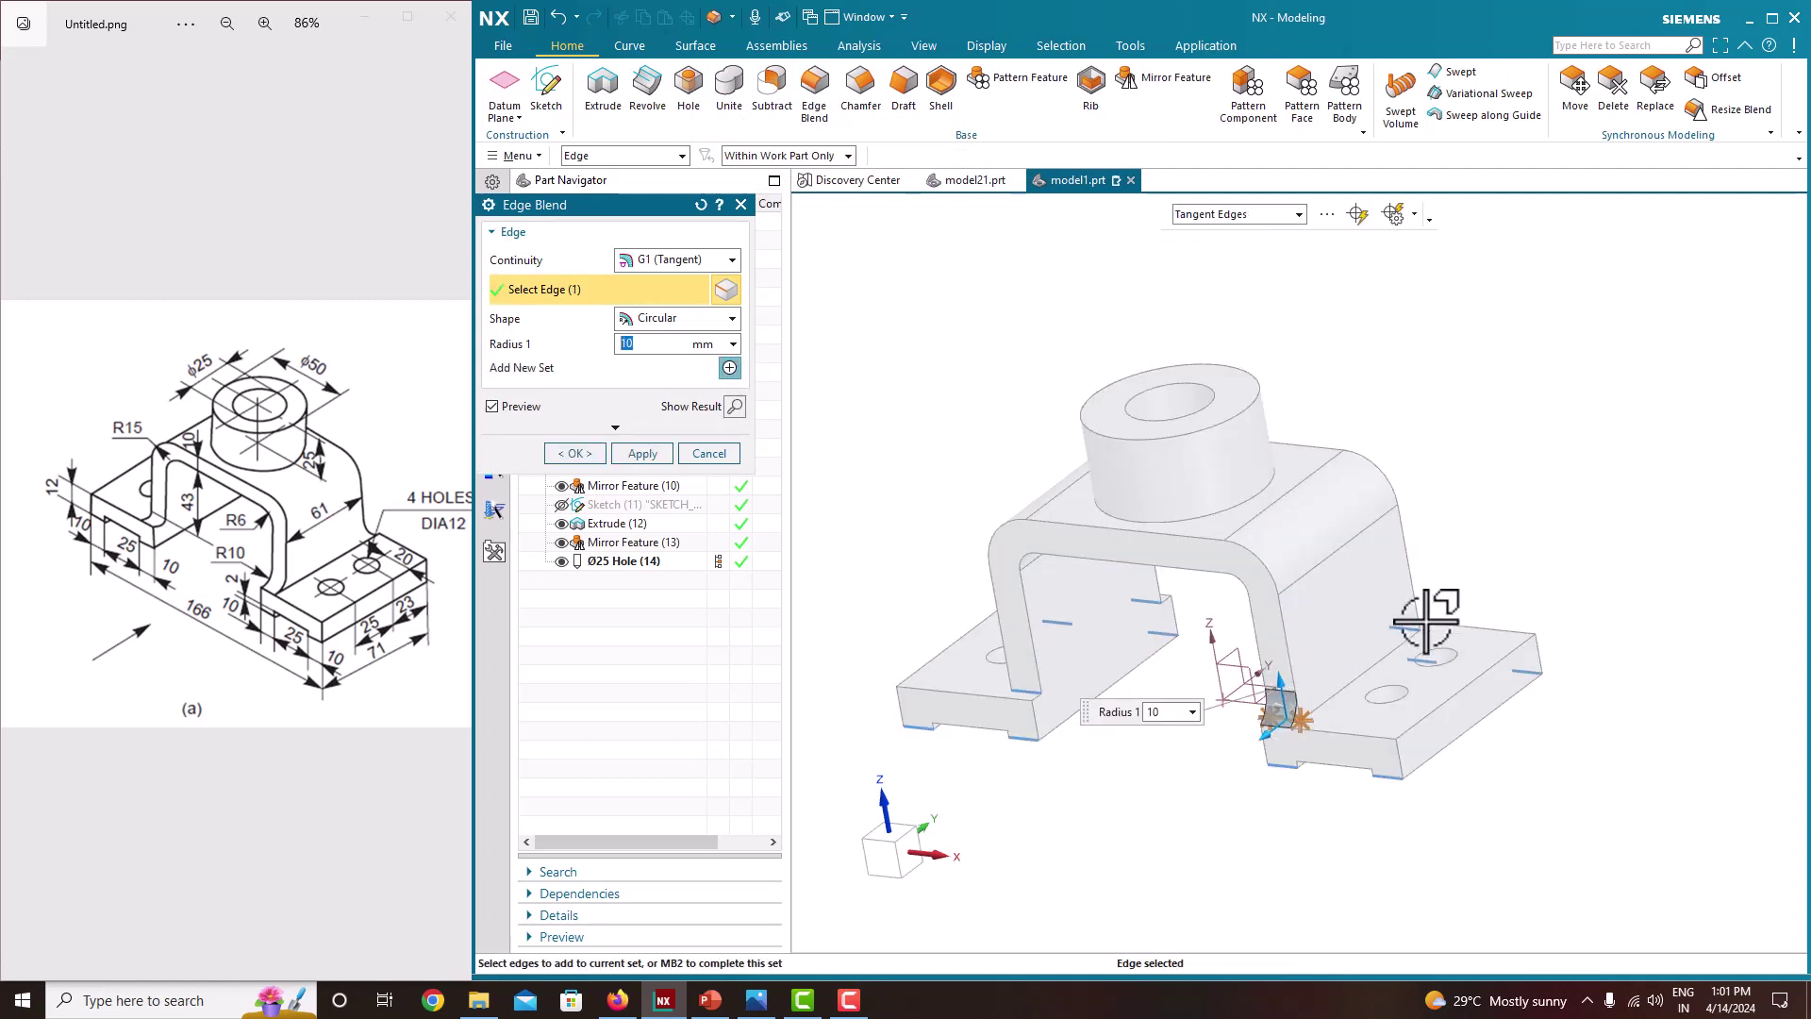
middle_click_drag(1423, 626, 1287, 660)
left_click(1310, 672)
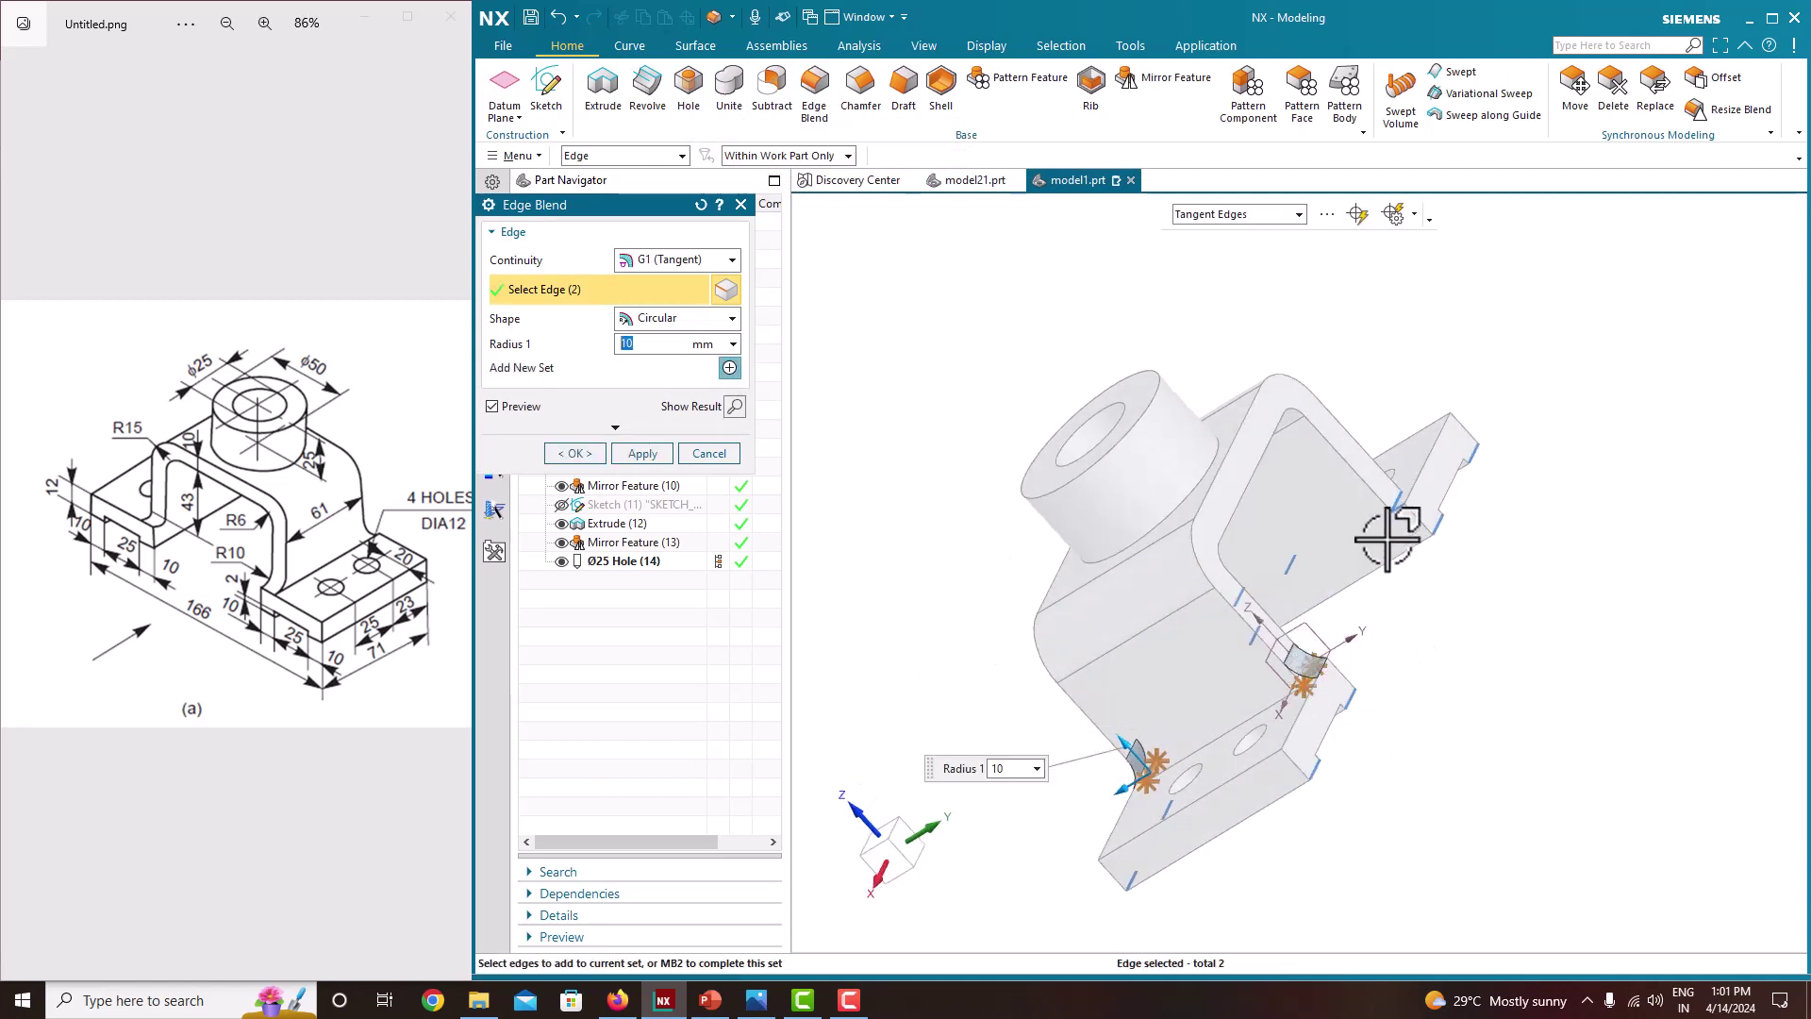
left_click(1418, 564)
middle_click_drag(1519, 569, 1403, 595)
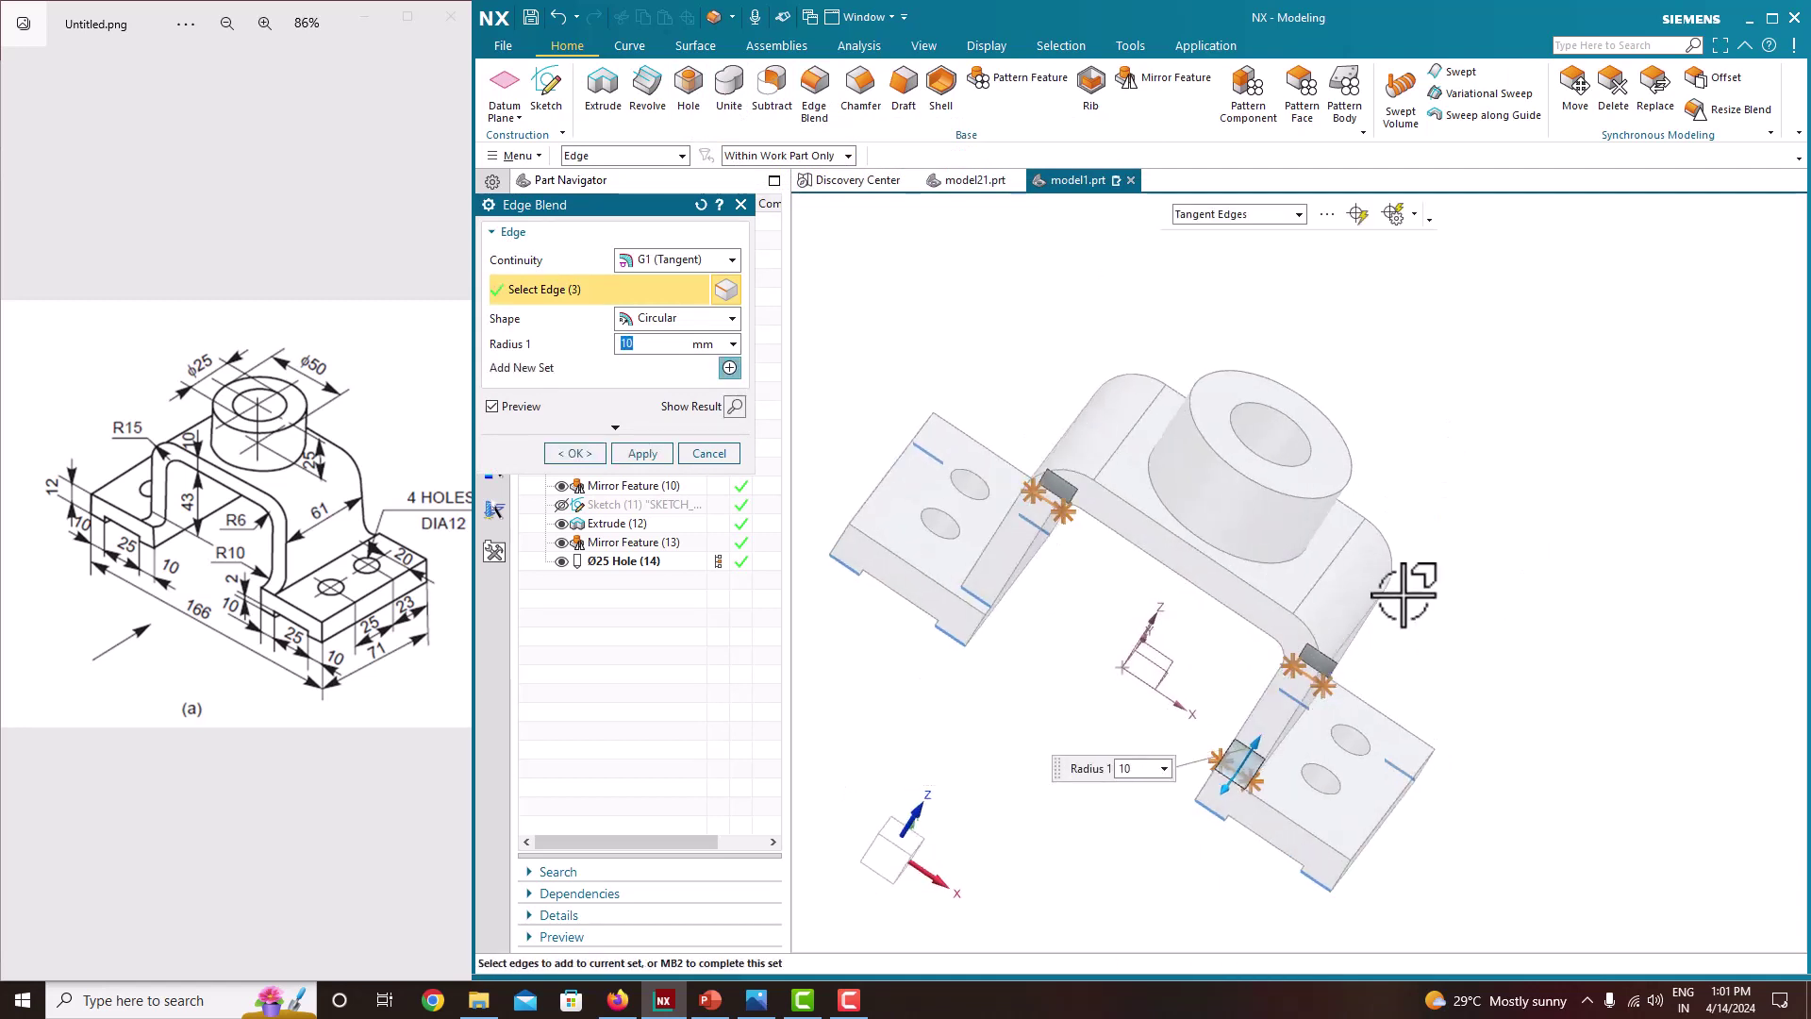
left_click(977, 597)
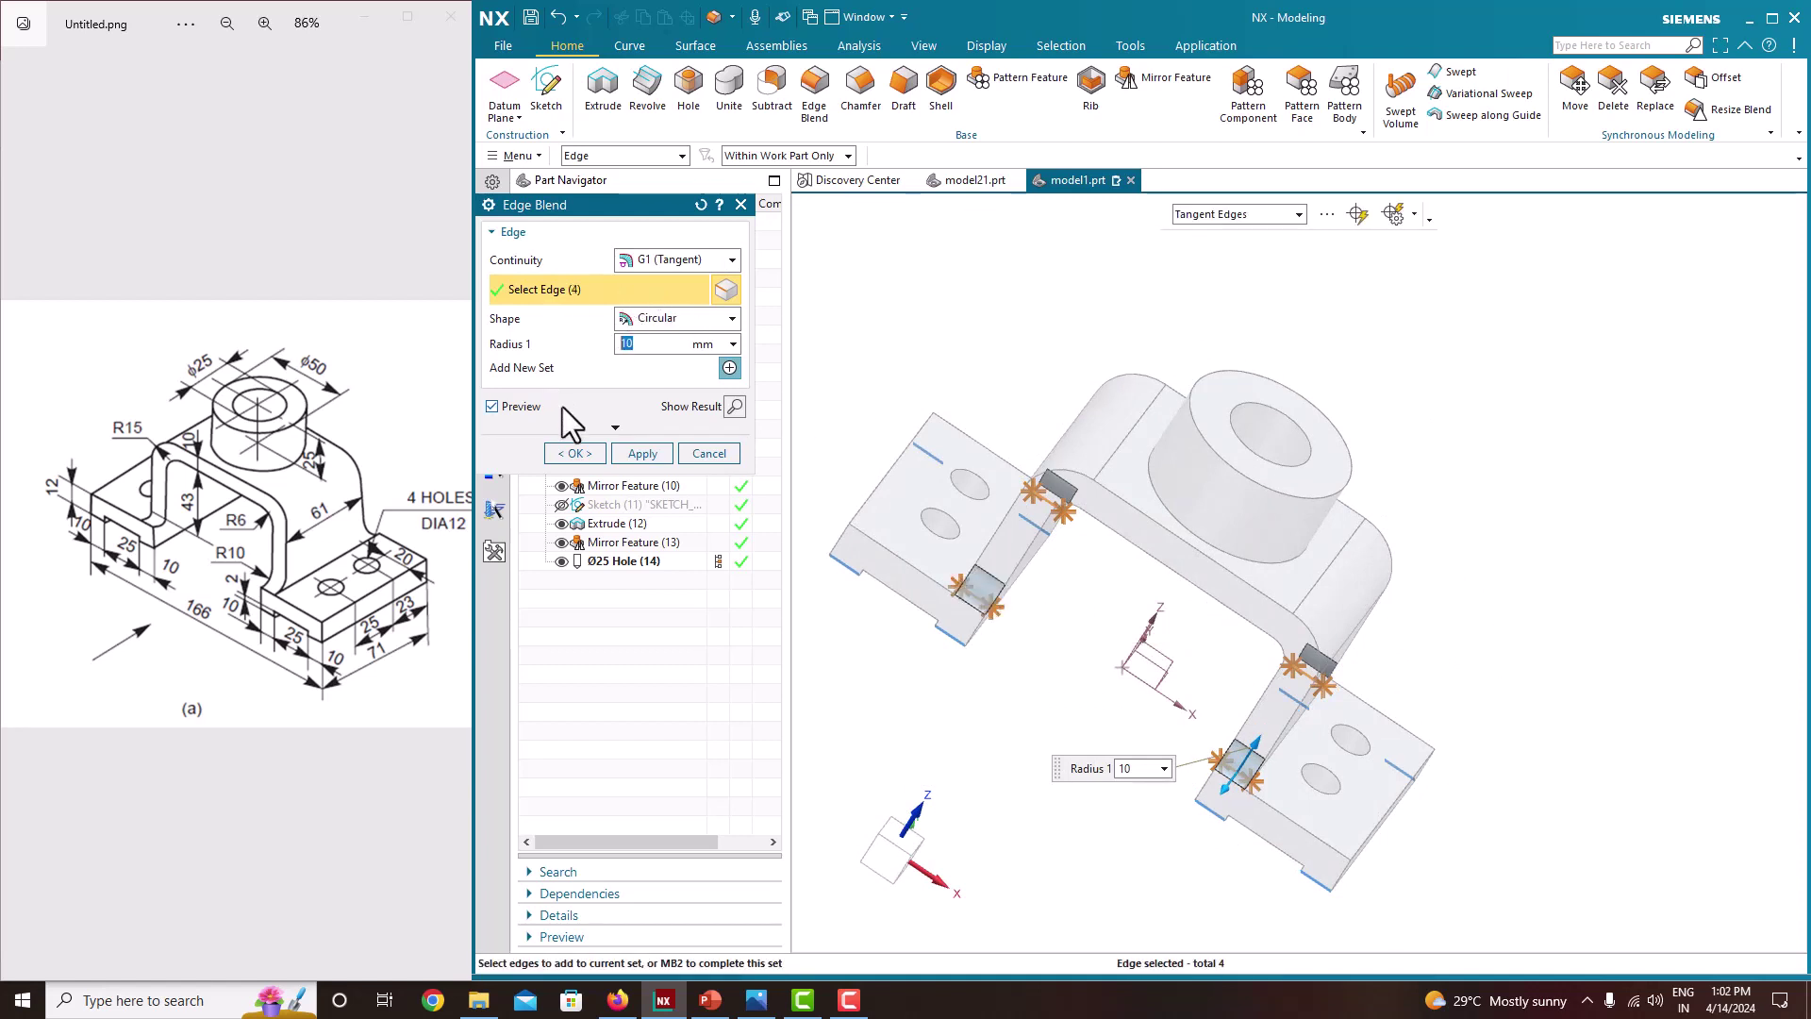
left_click(580, 455)
Orient the model to an isometric view and examine the blended bracket from the front and above
middle_click_drag(1281, 538, 1377, 342)
right_click(1377, 342)
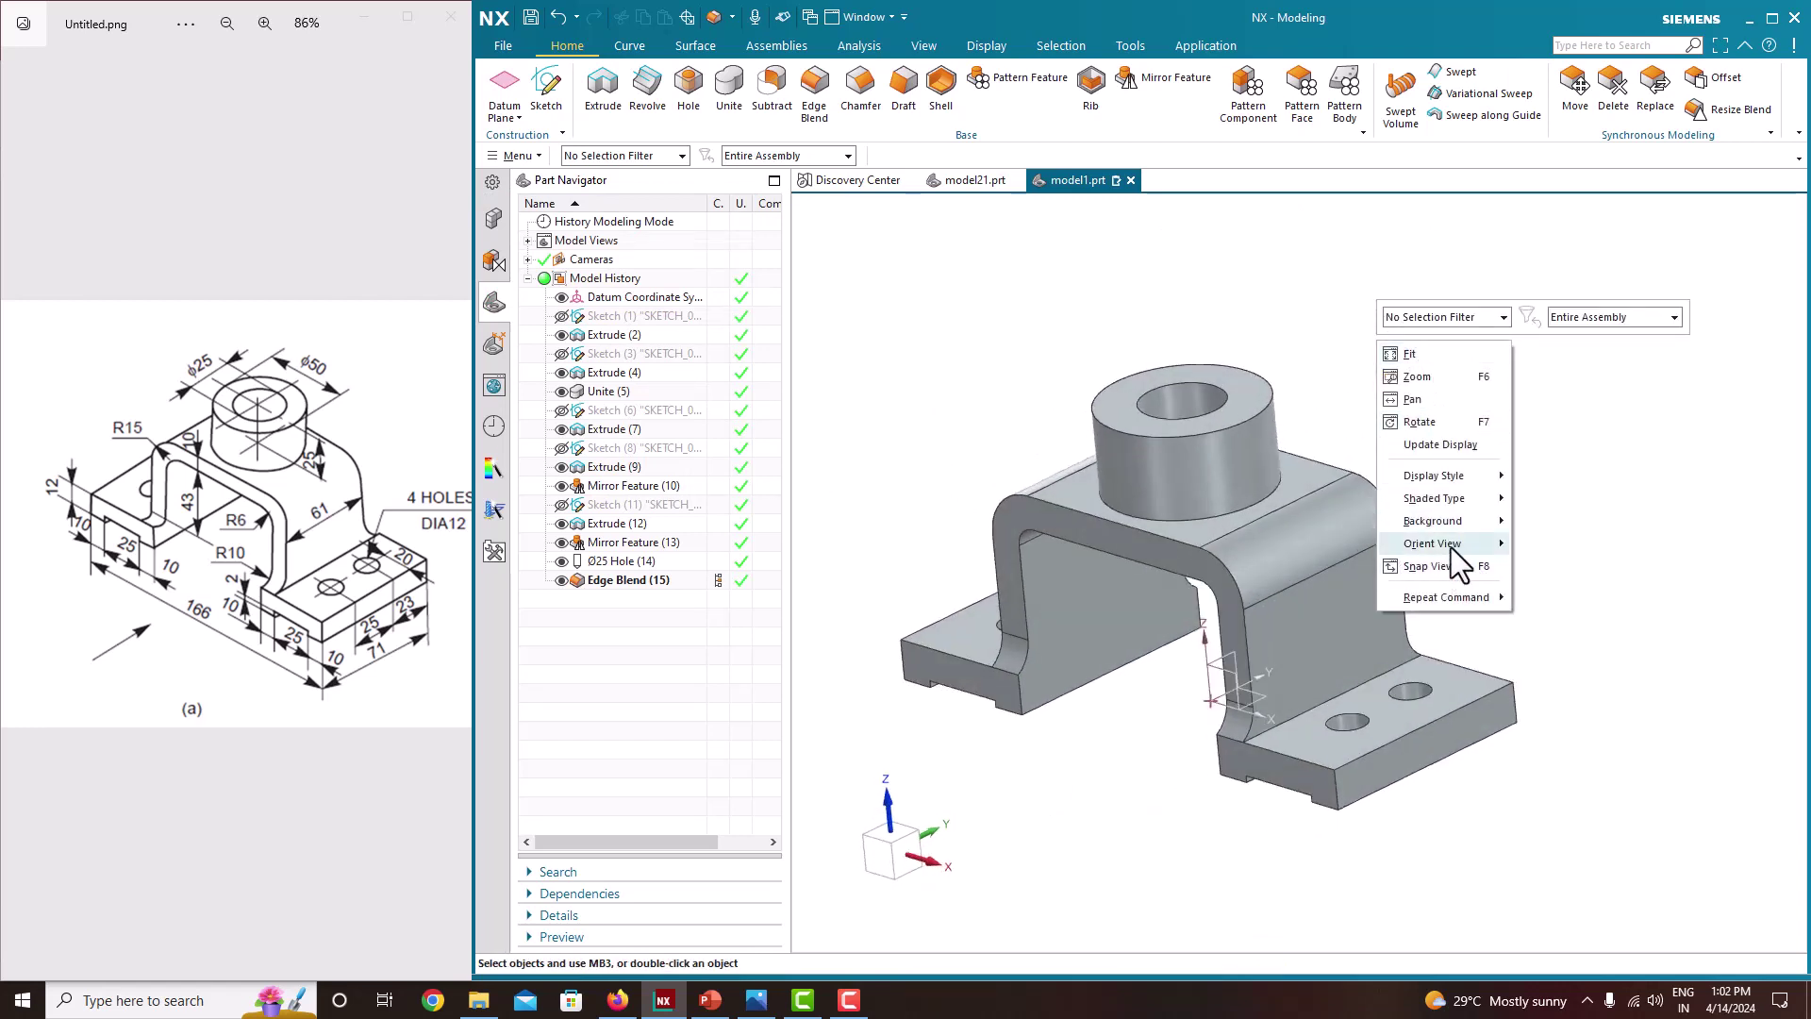
mouse_move(1450, 545)
left_click(1568, 552)
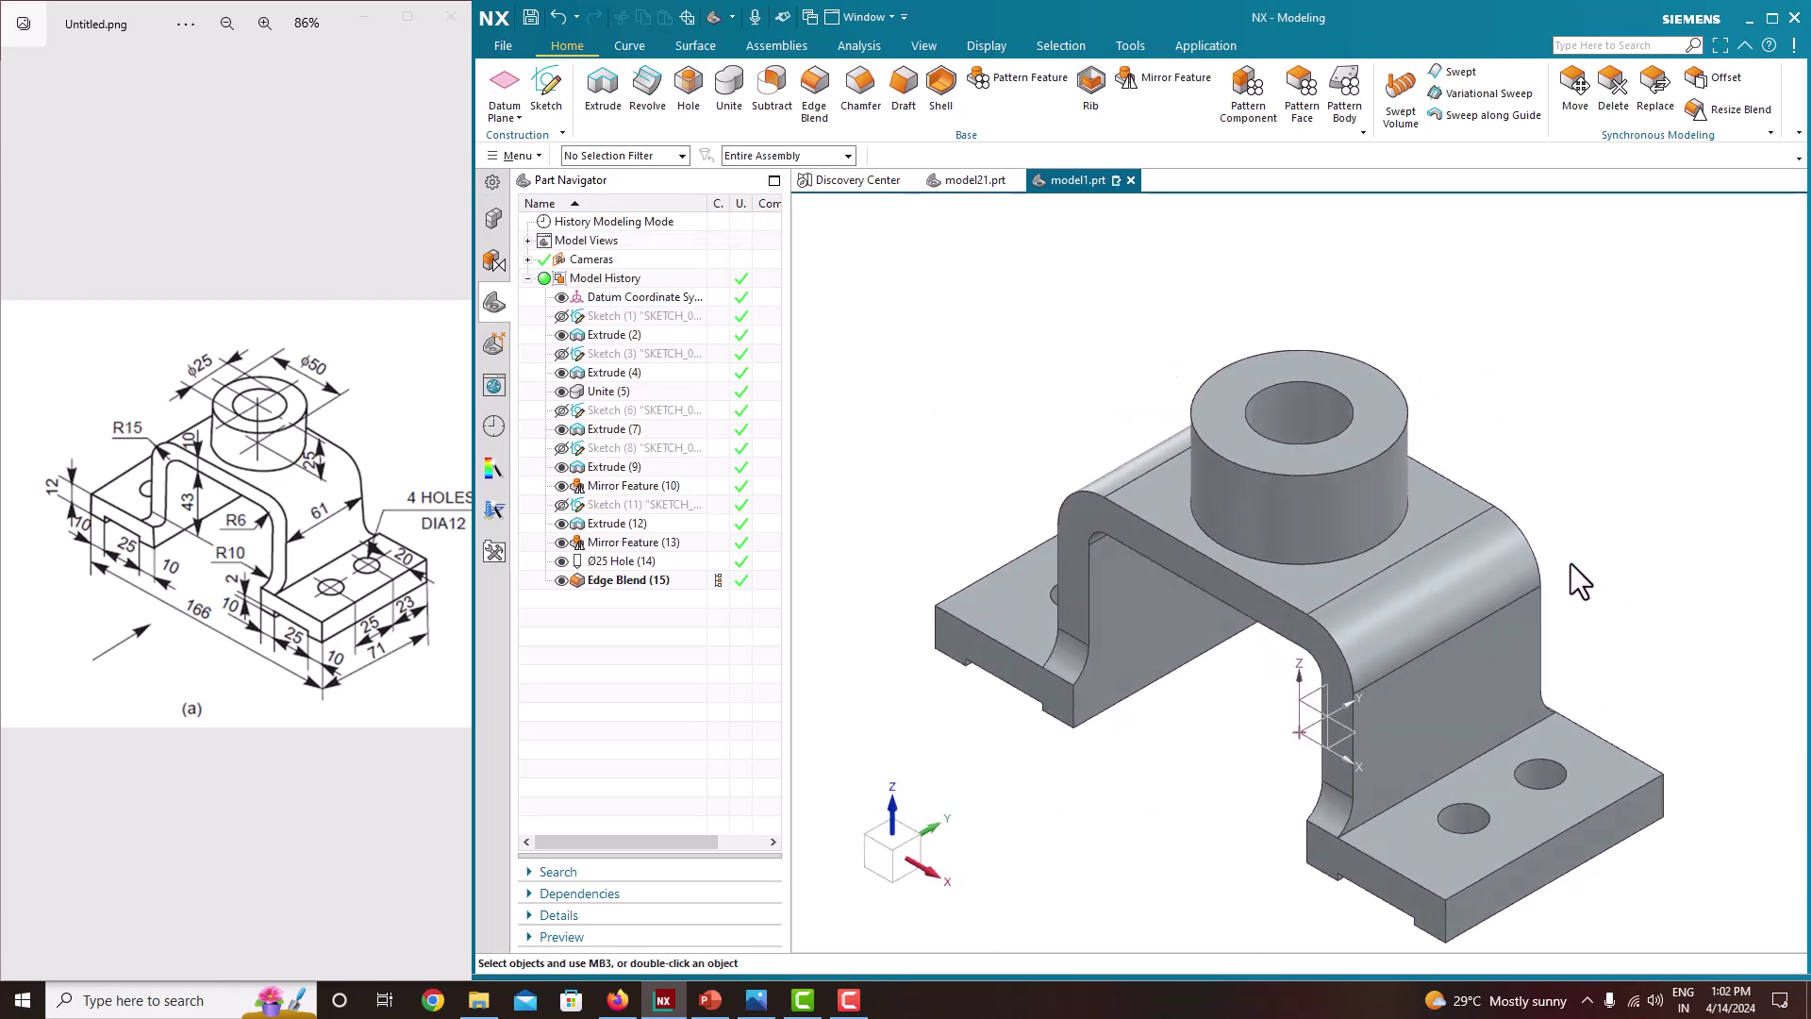
scroll(1570, 563, "down", 2)
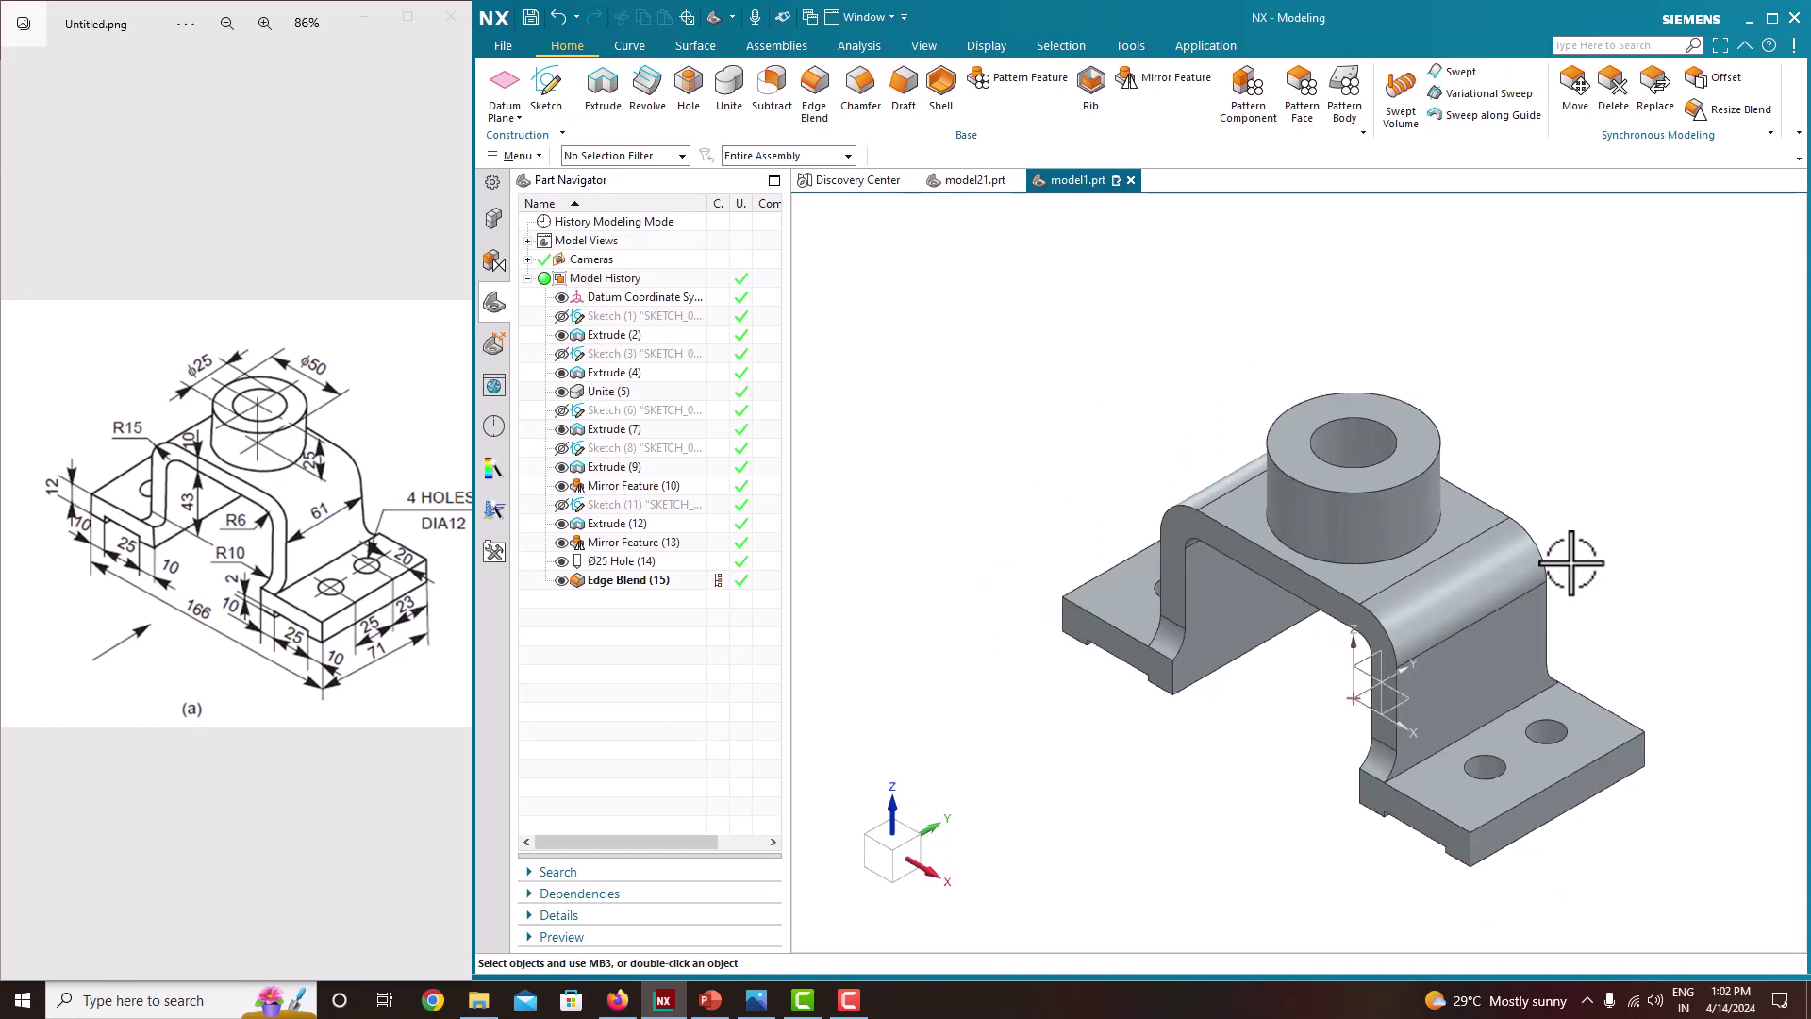
middle_click_drag(1571, 563, 1601, 727)
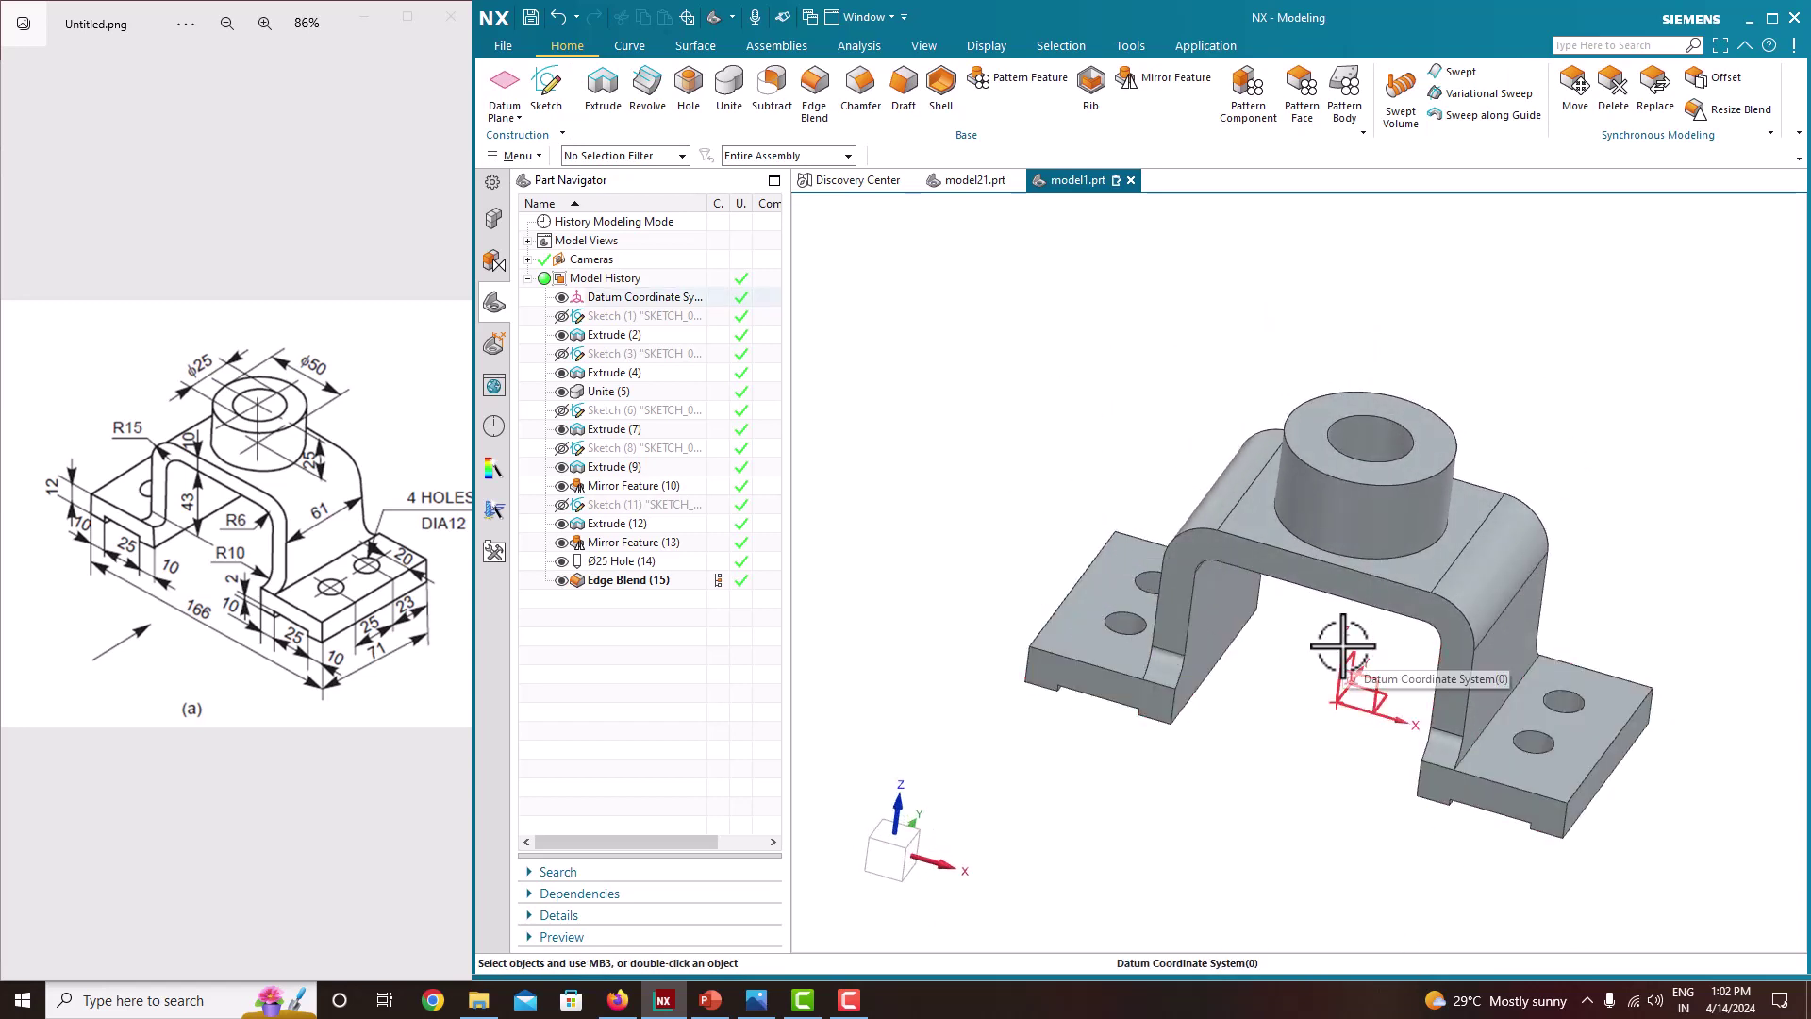
Change the display colour of the bracket's solid body to a muted teal with Edit Object Display
left_click(971, 43)
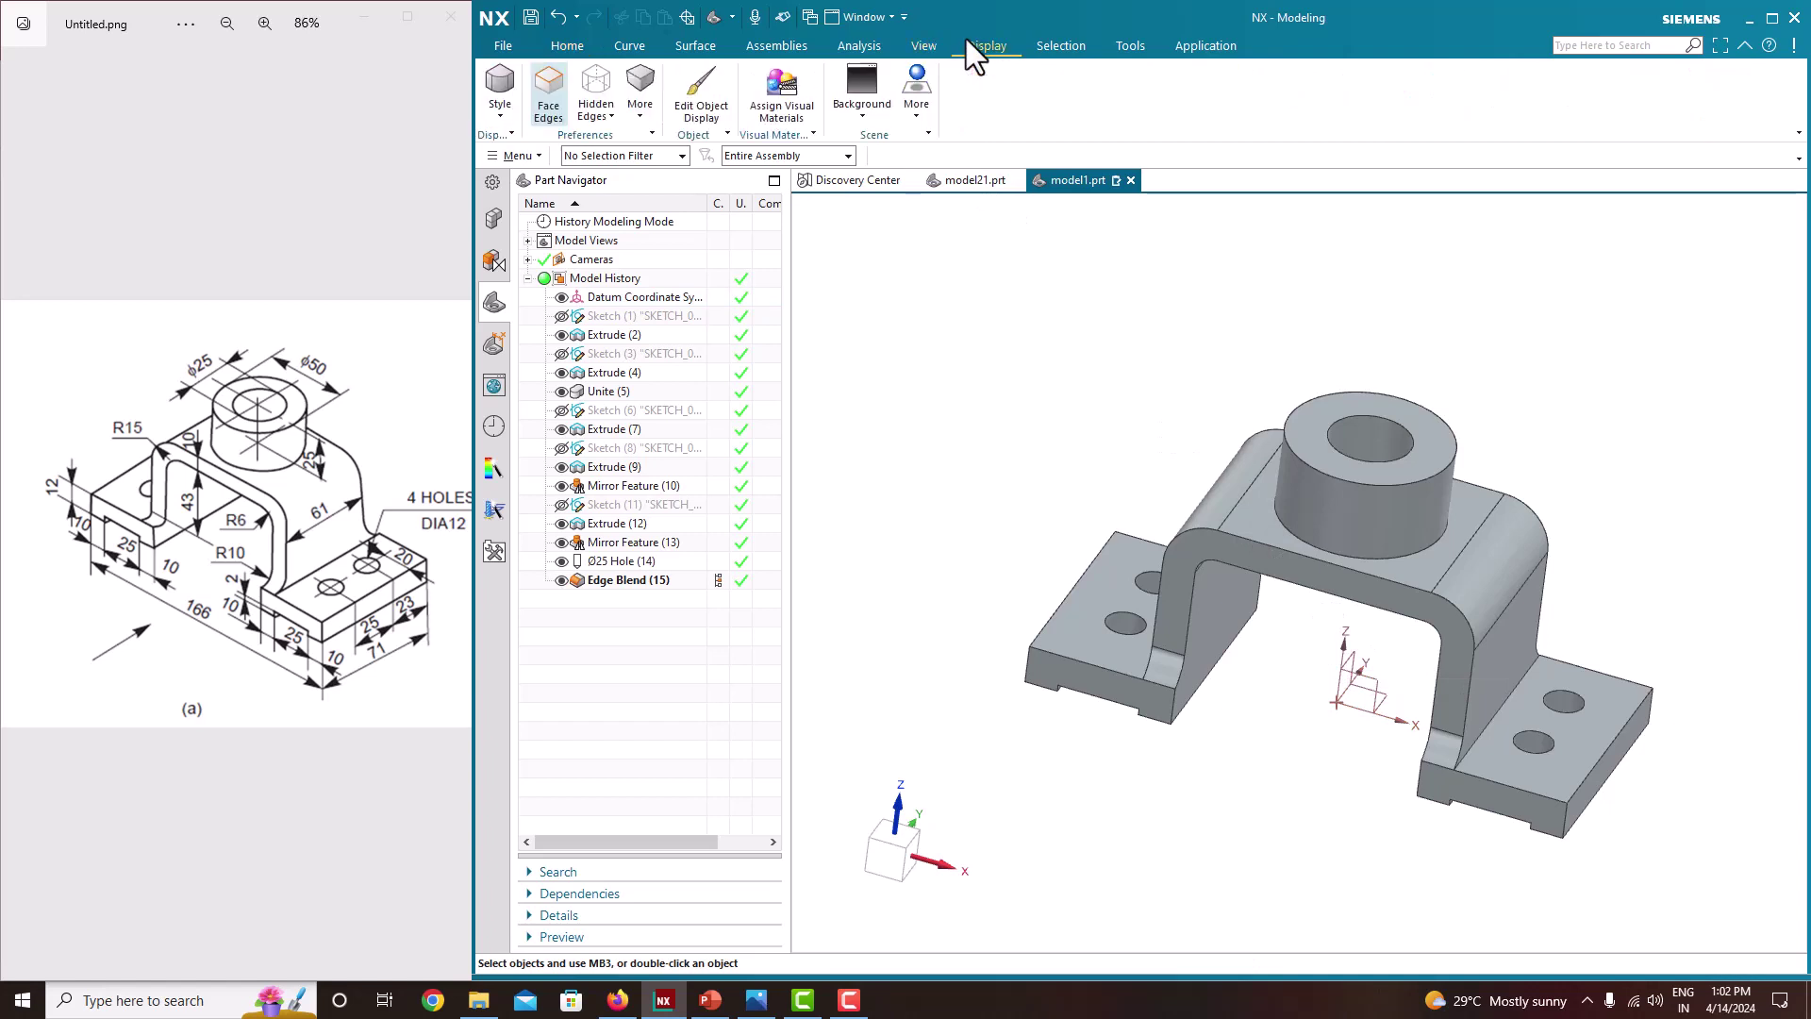
left_click(696, 124)
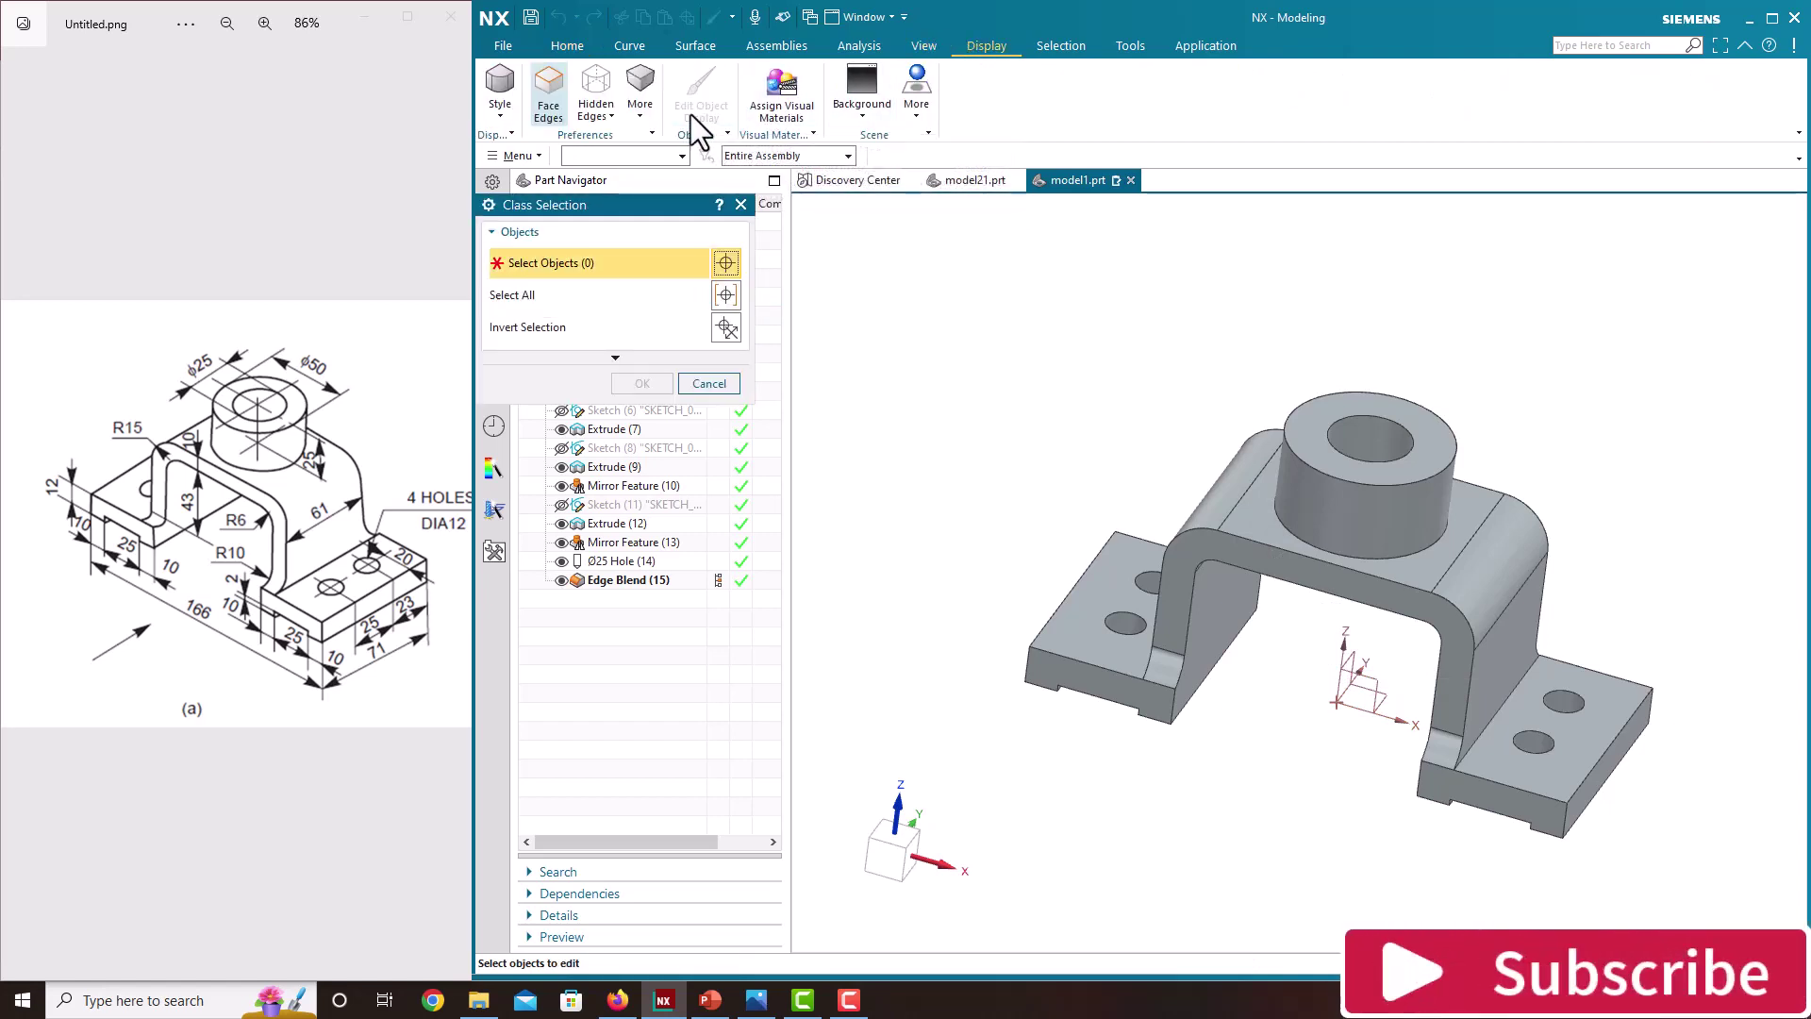
left_click(1286, 546)
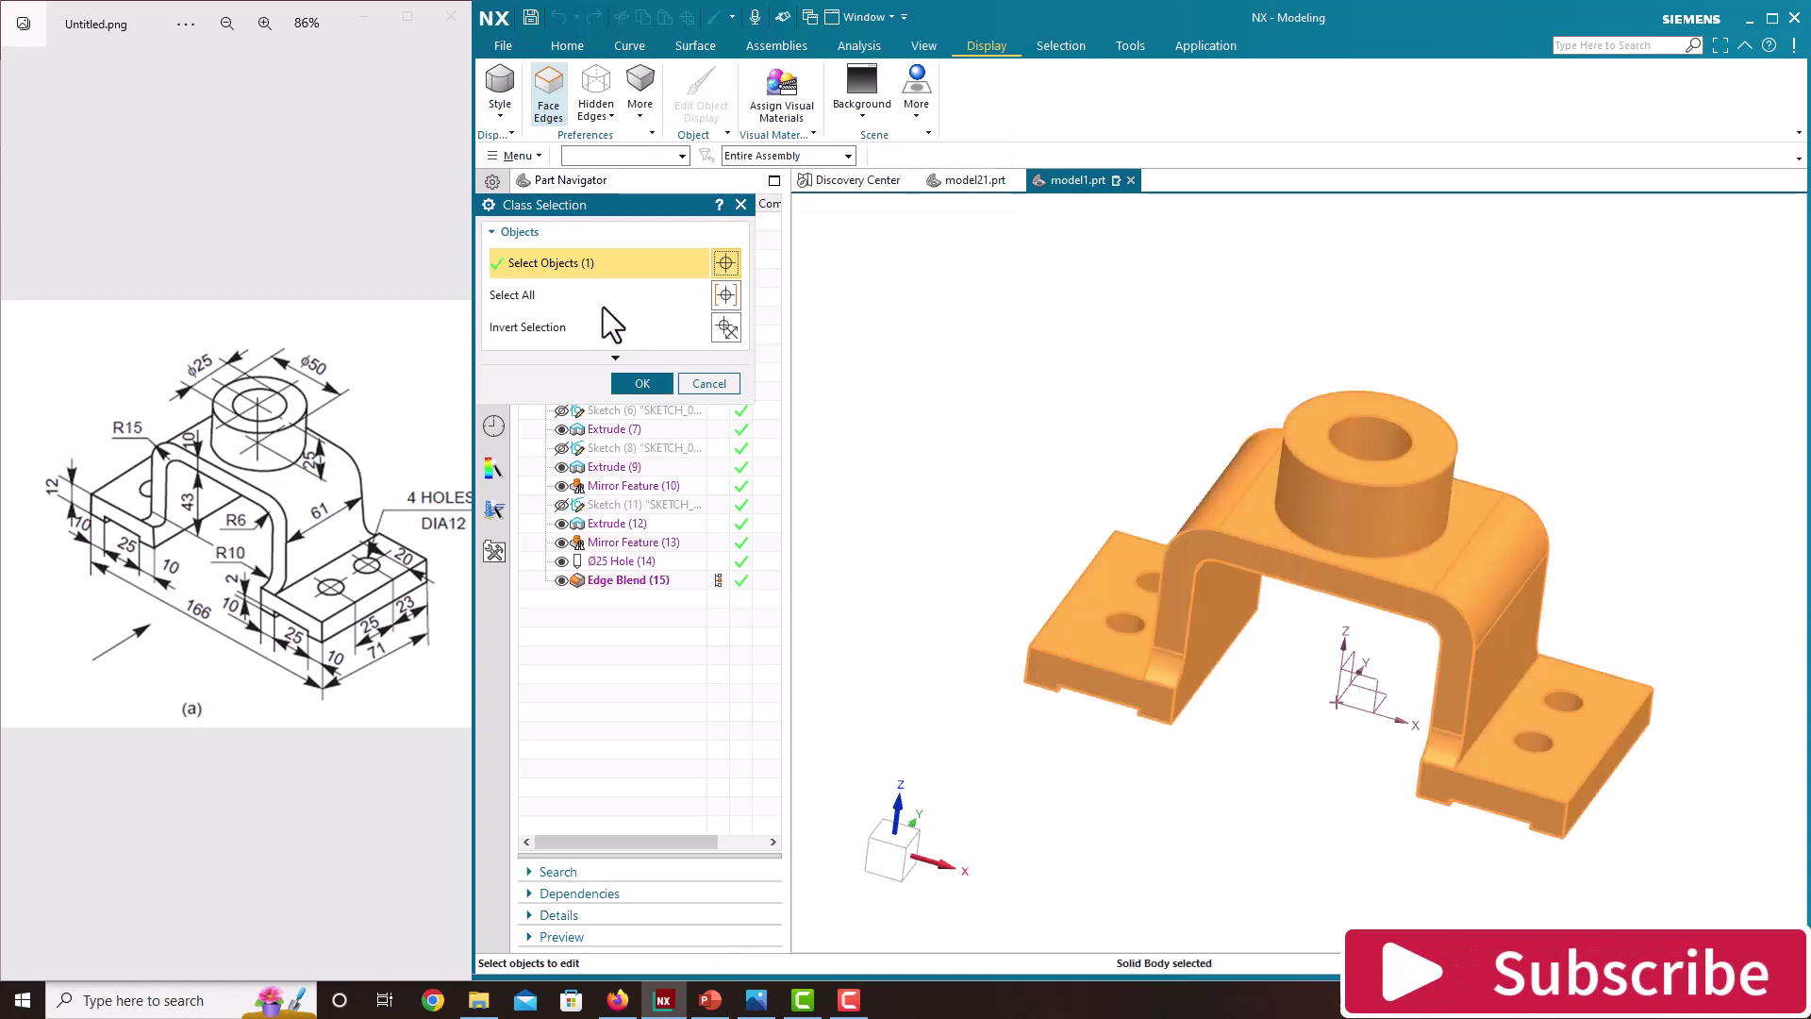
left_click(631, 378)
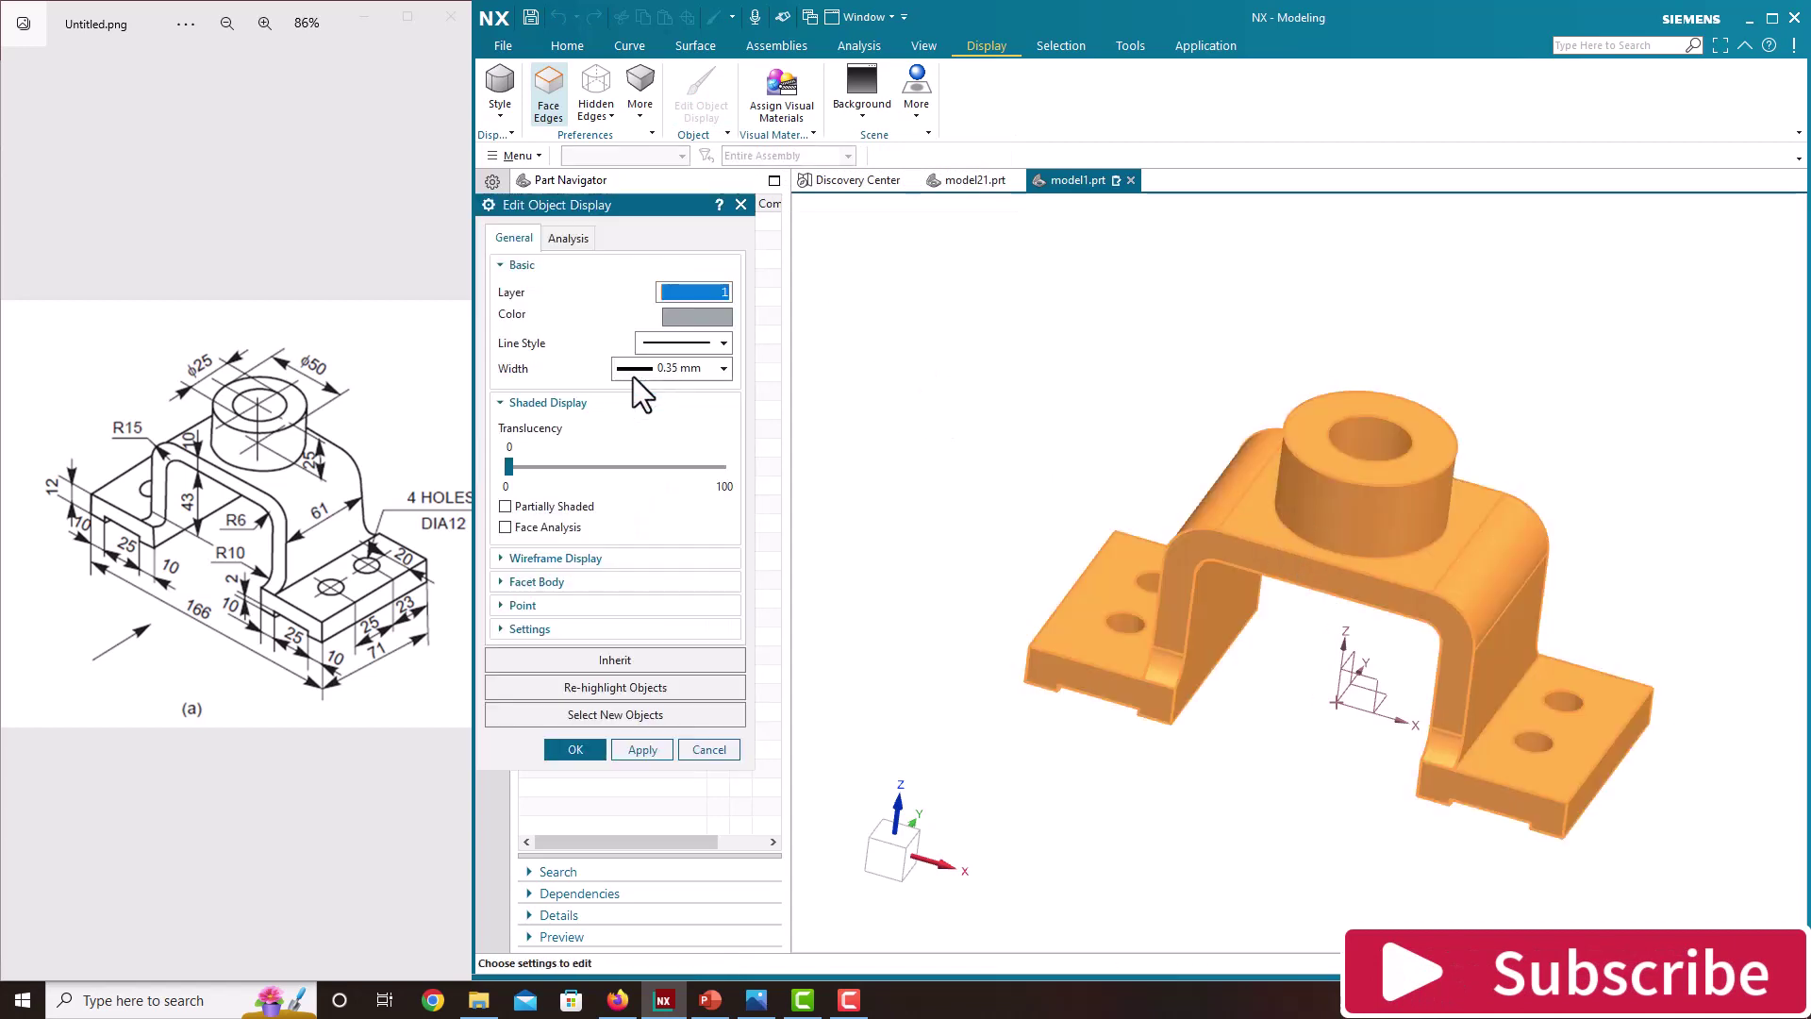
left_click(693, 318)
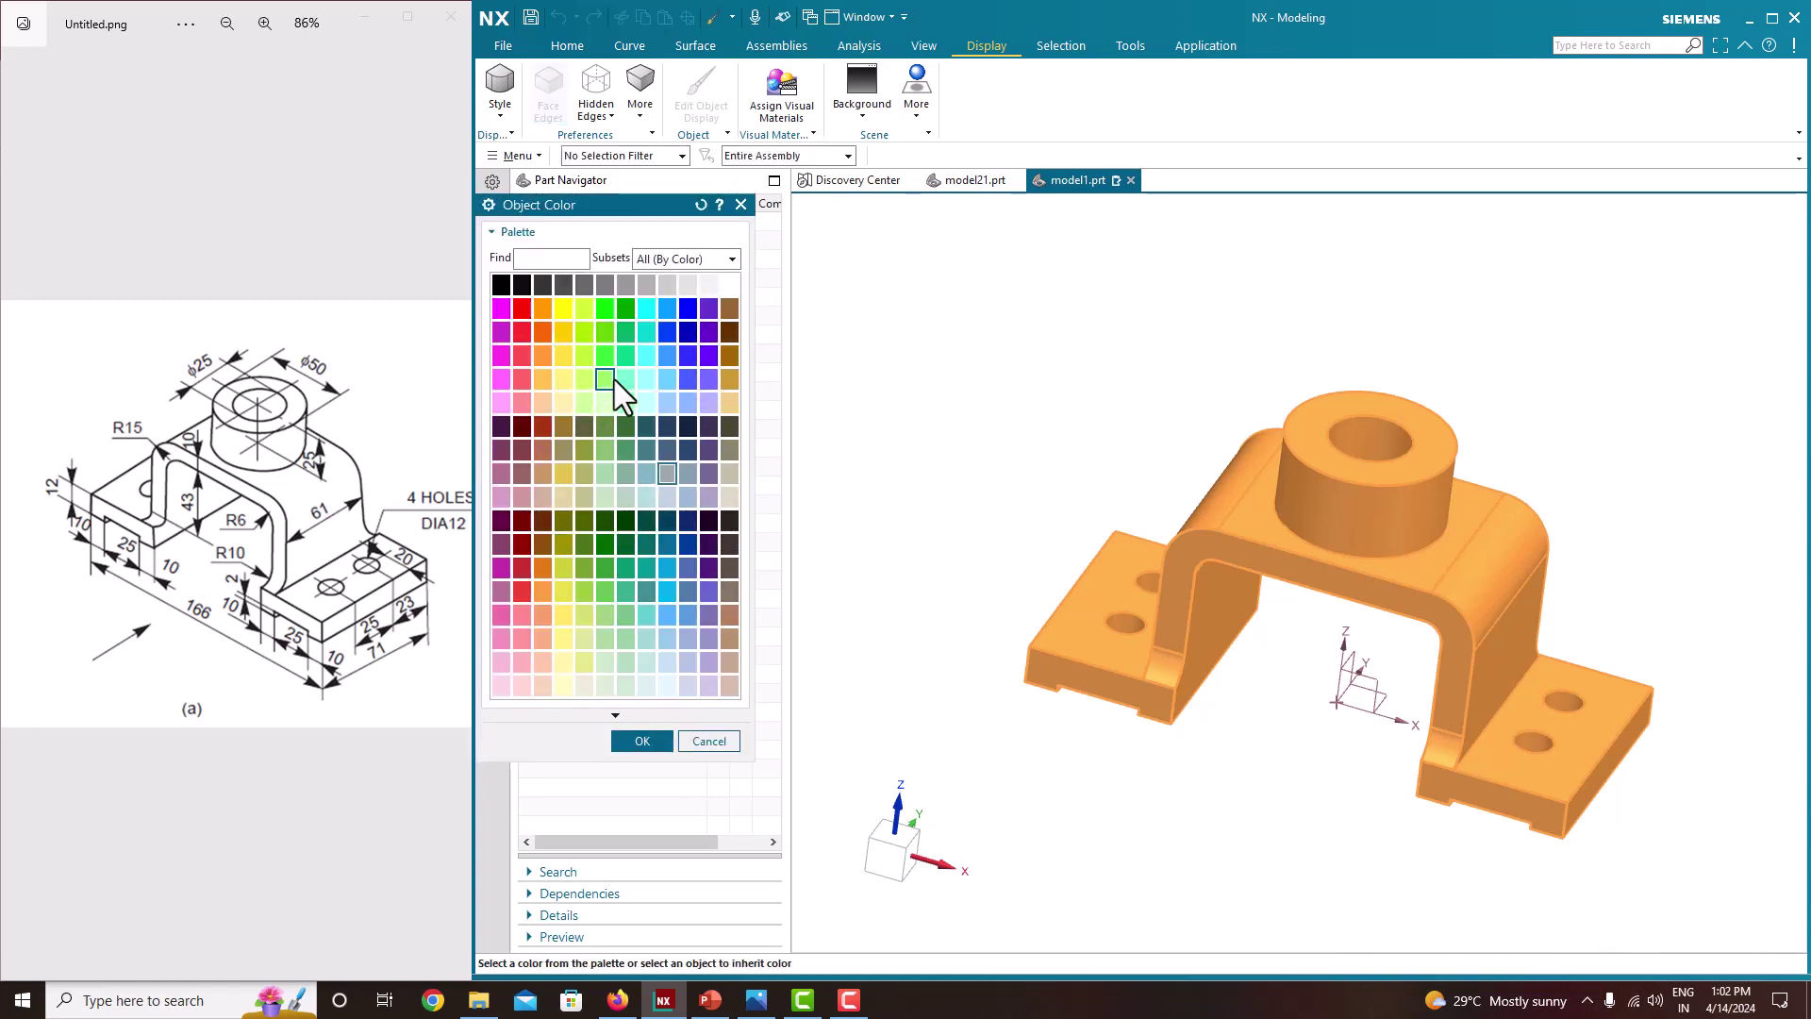
left_click(644, 450)
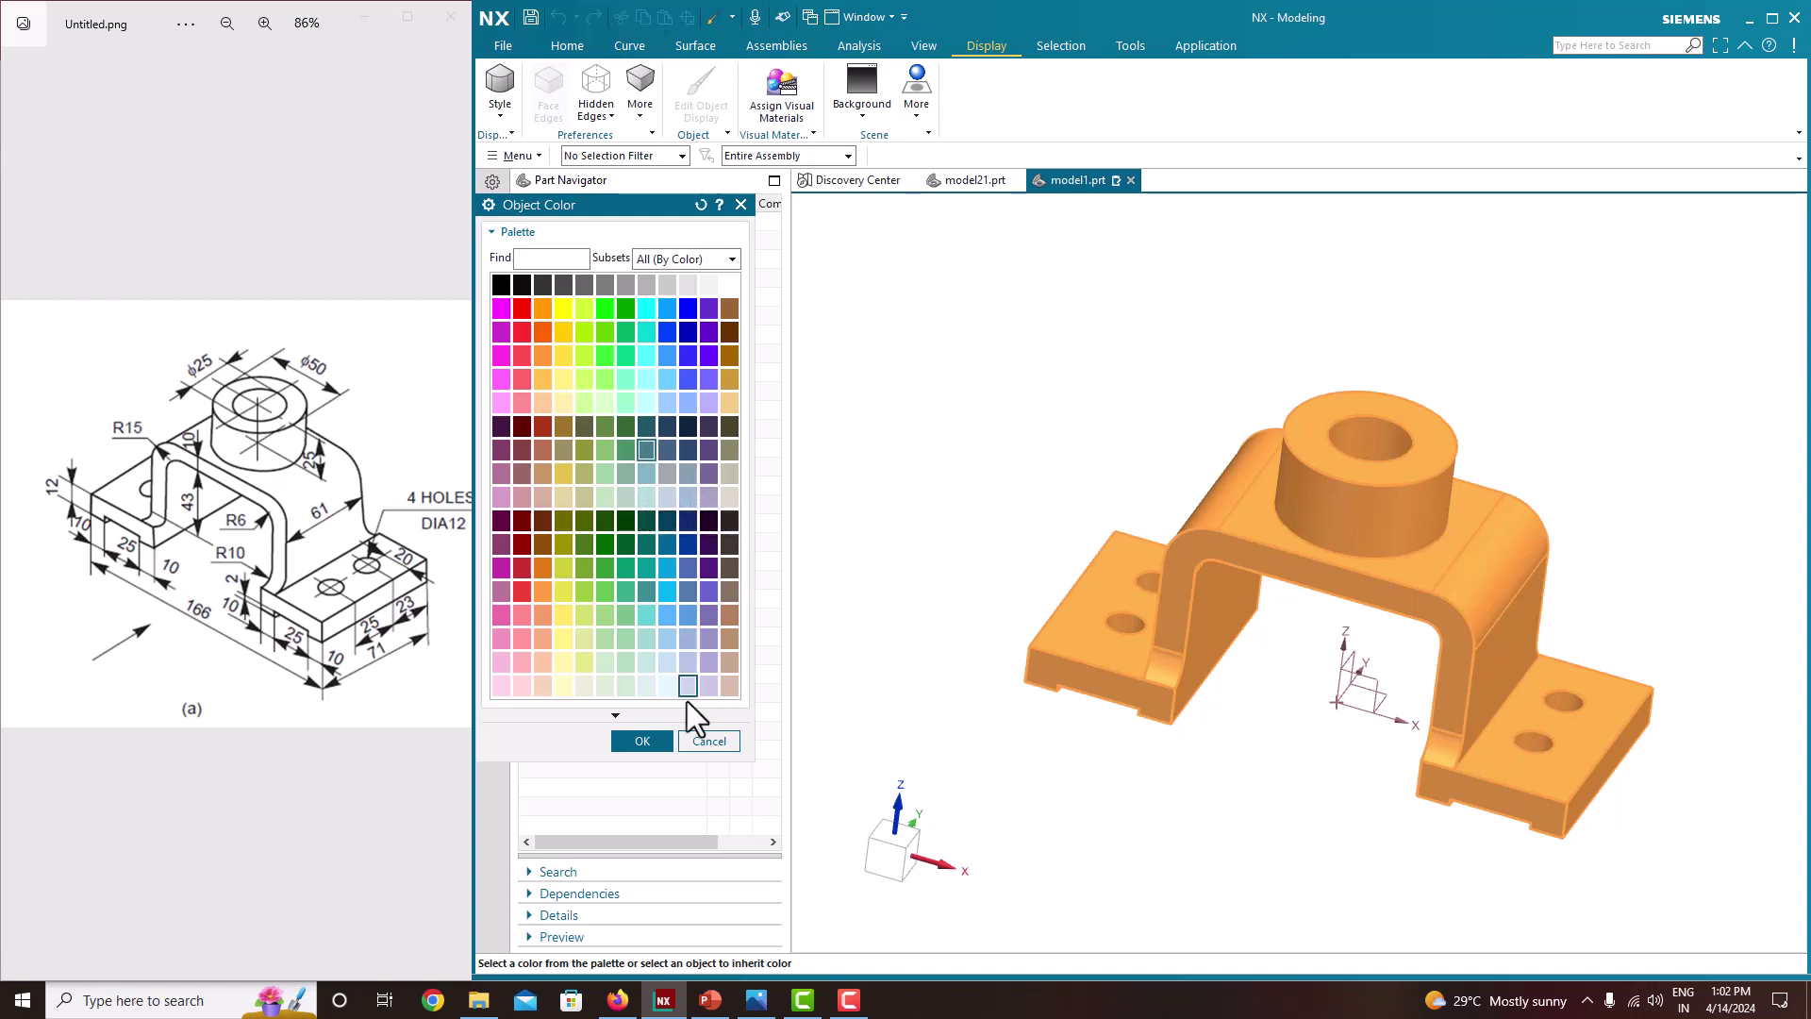
left_click(642, 741)
left_click(653, 747)
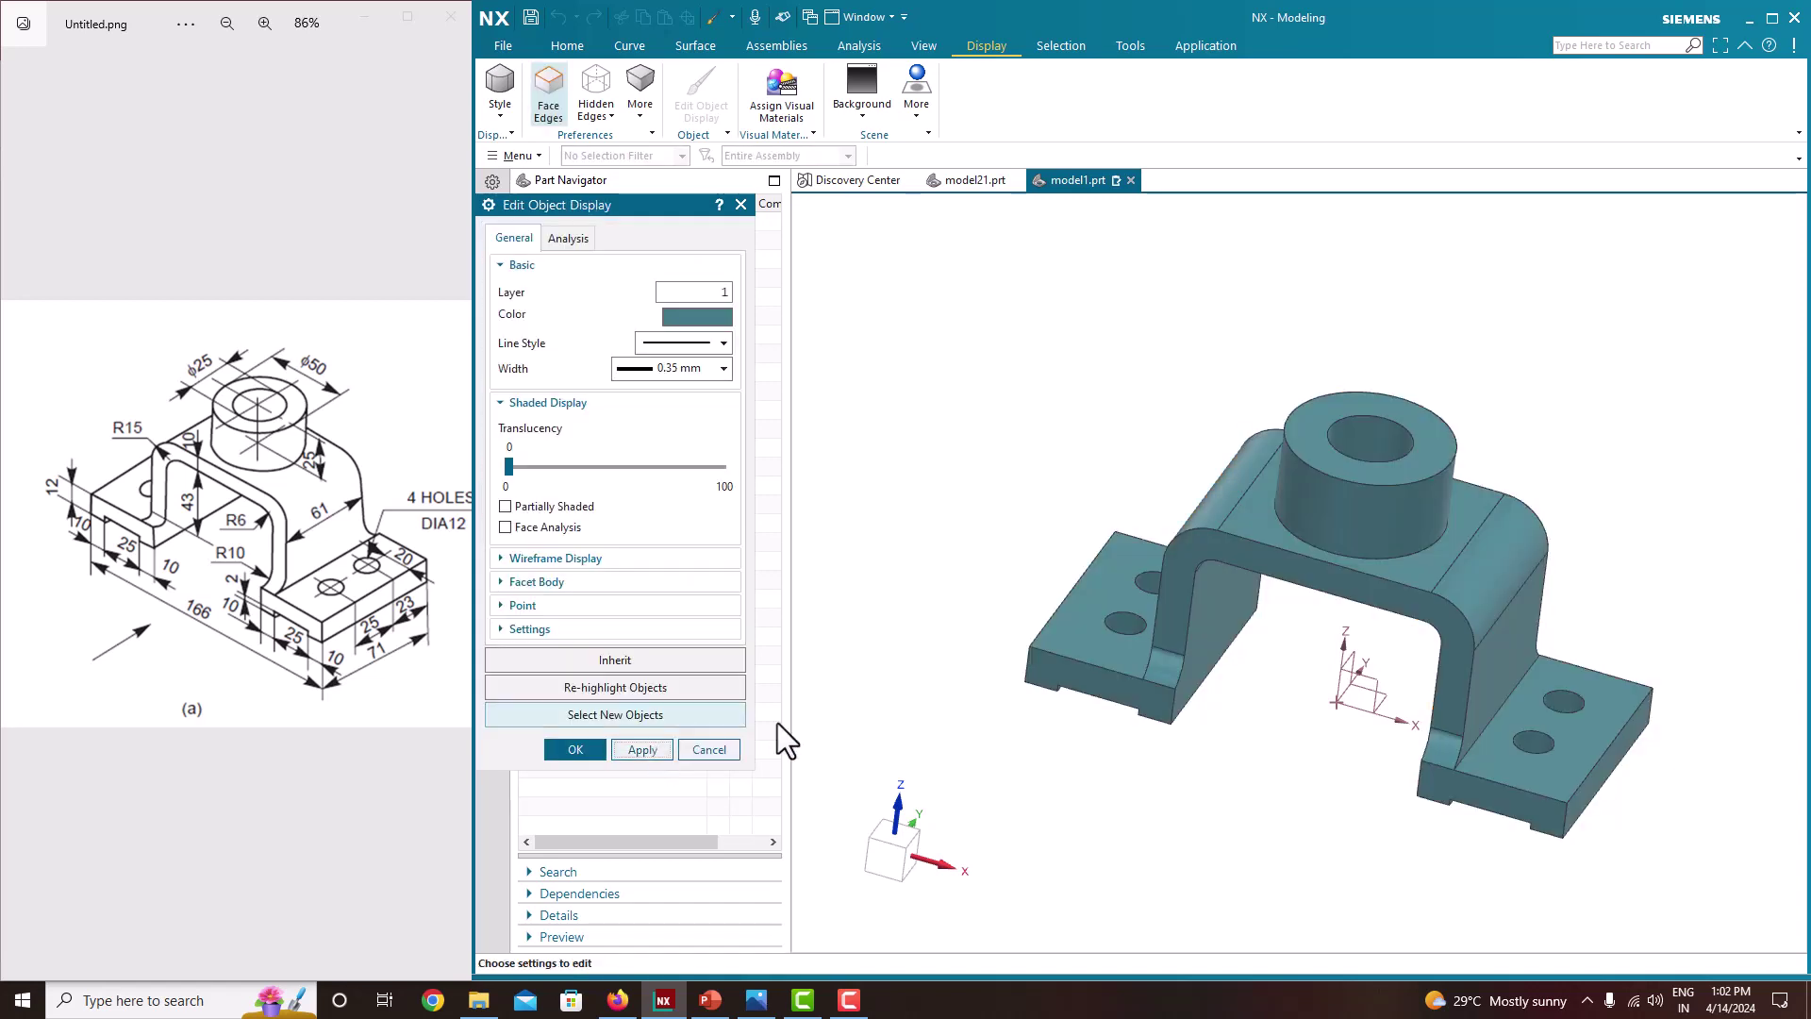
middle_click_drag(1175, 341, 1201, 579)
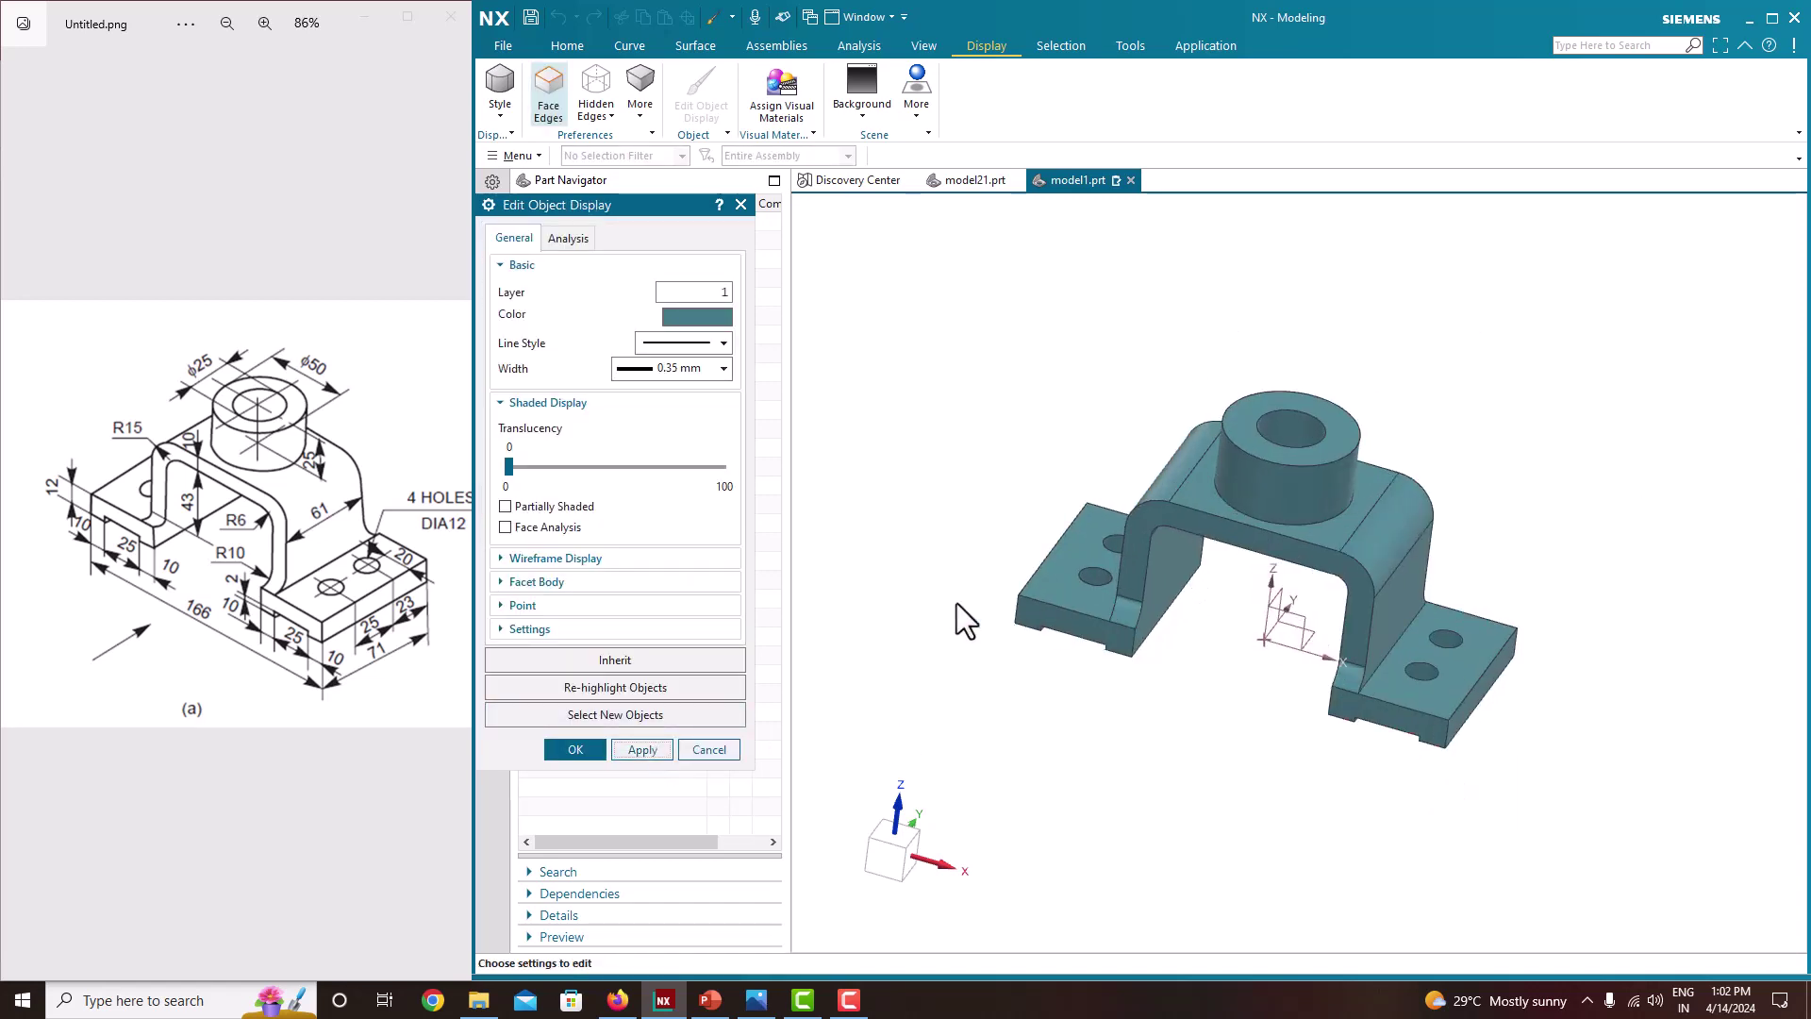
left_click(587, 751)
mouse_move(1001, 688)
middle_mouse_down()
mouse_move(962, 666)
mouse_move(991, 681)
middle_mouse_up()
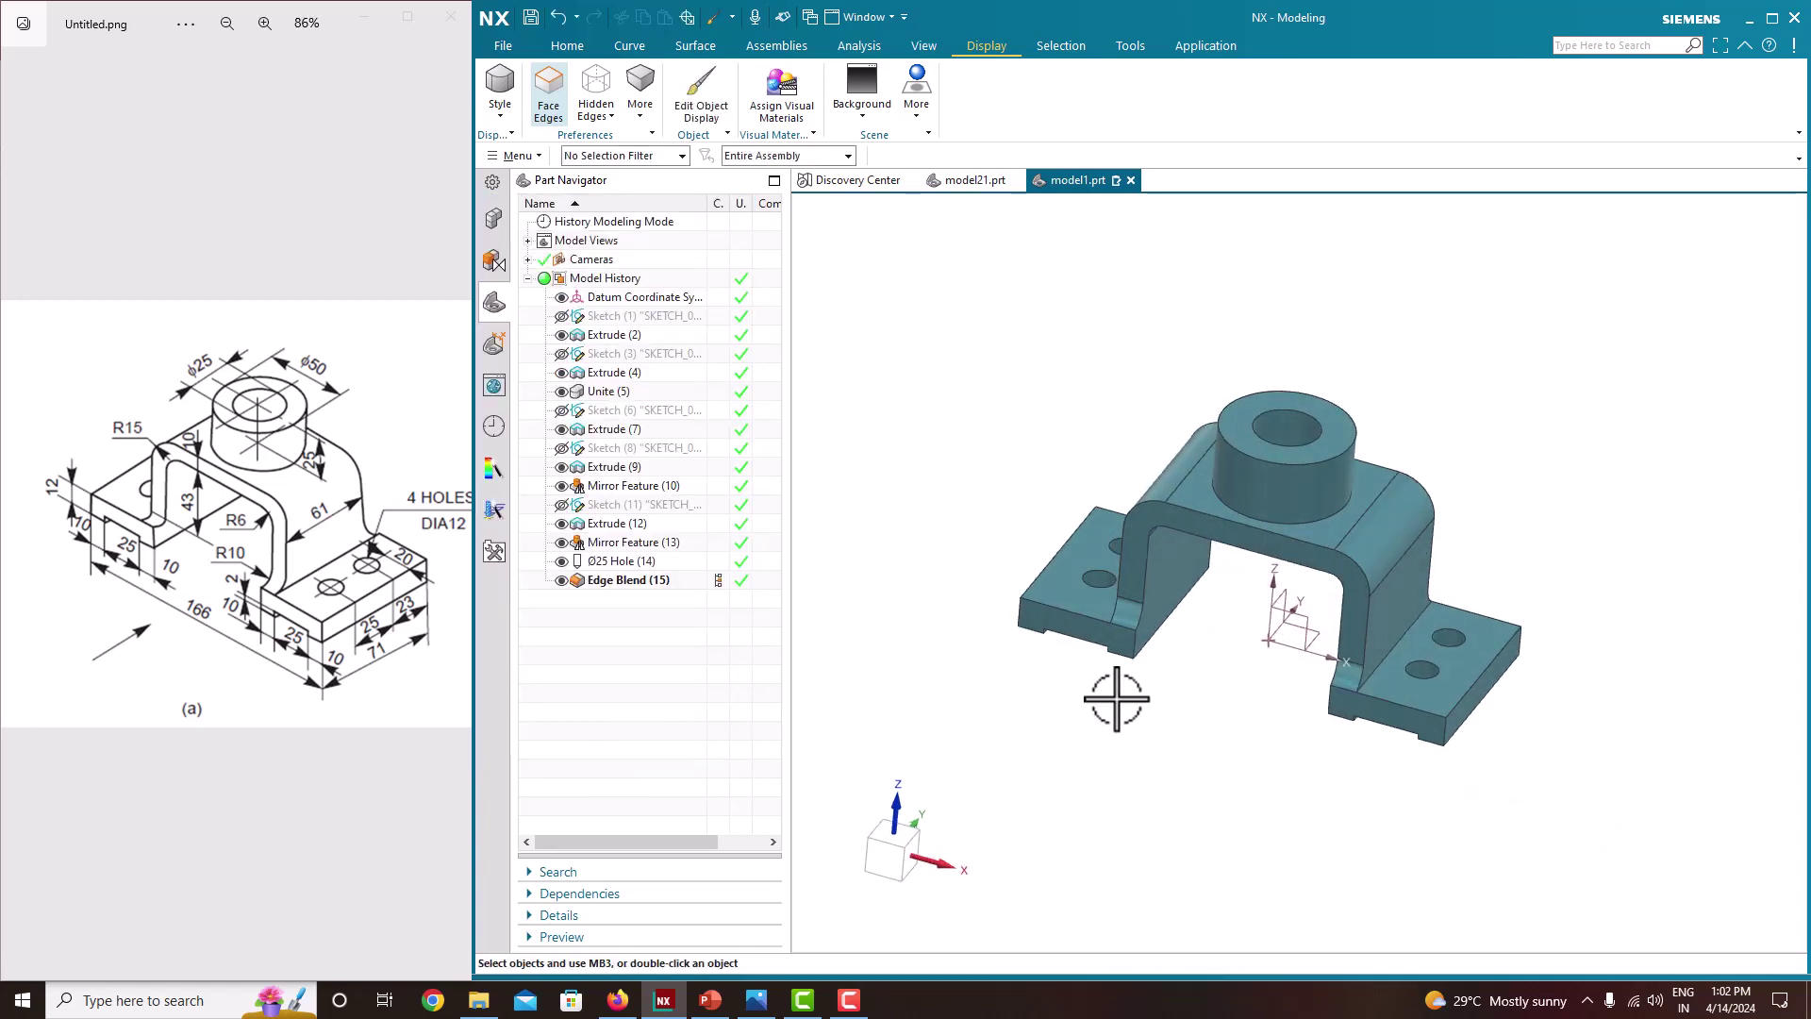